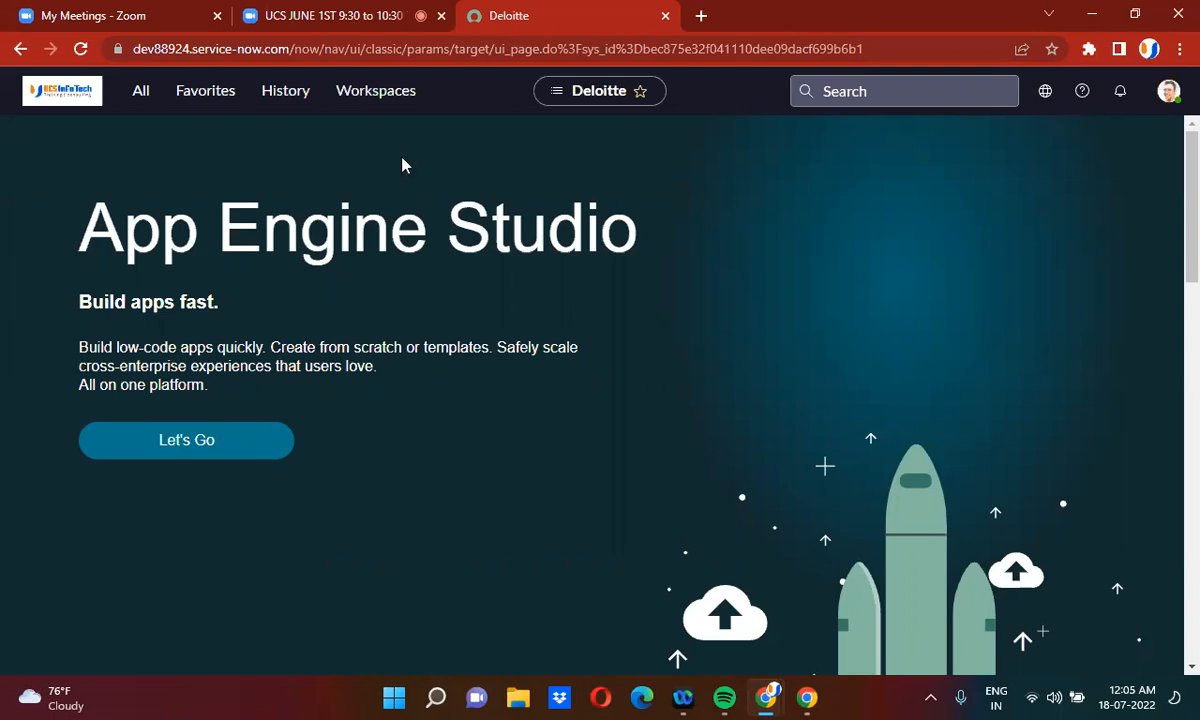
Step: Find the Service Level Management module in the navigator and open the SLA Definitions list
left_click(337, 15)
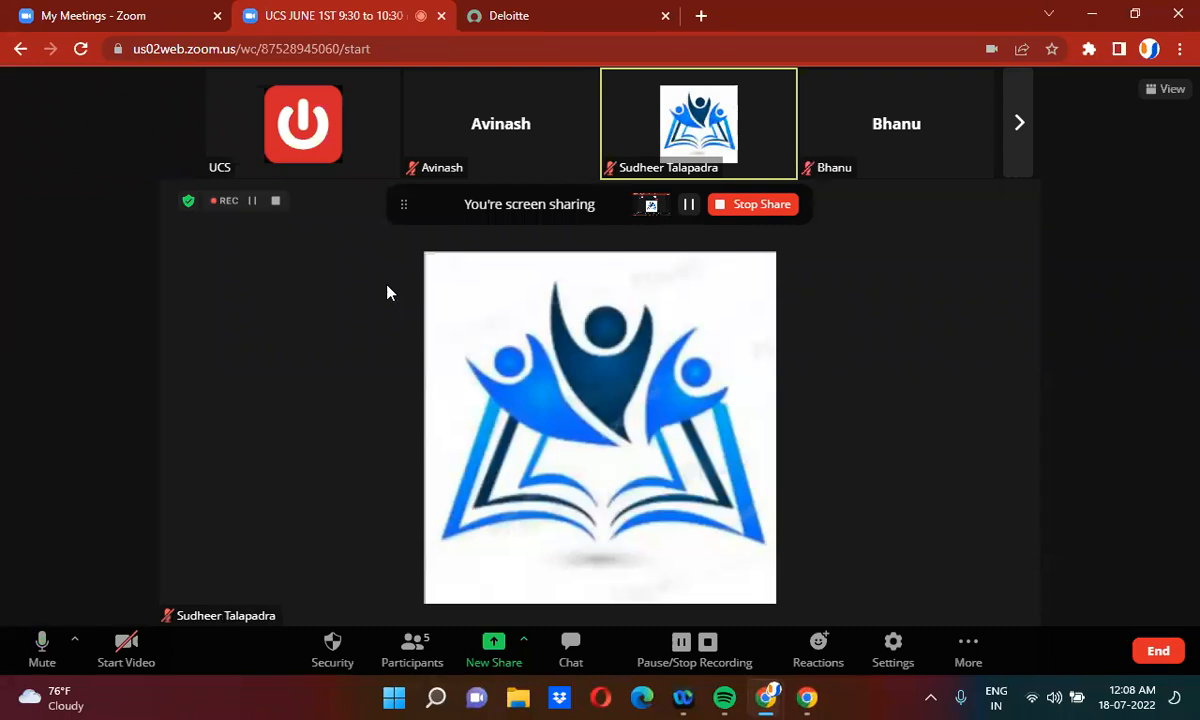
left_click(530, 12)
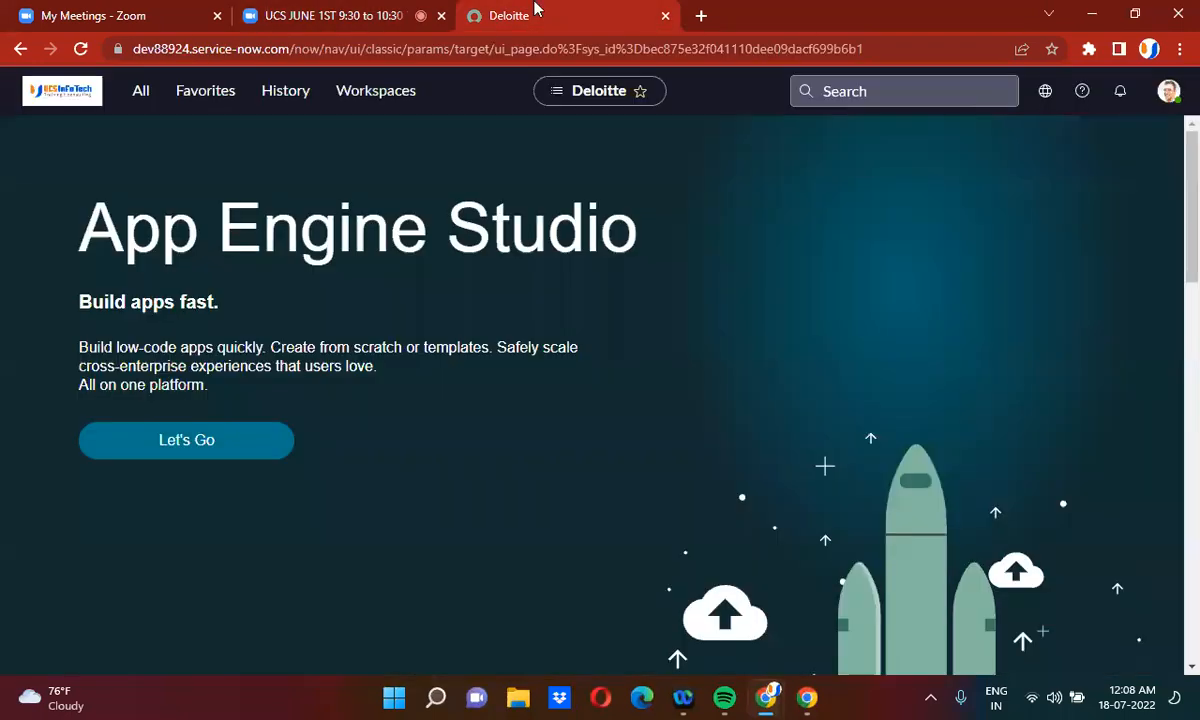
left_click(136, 91)
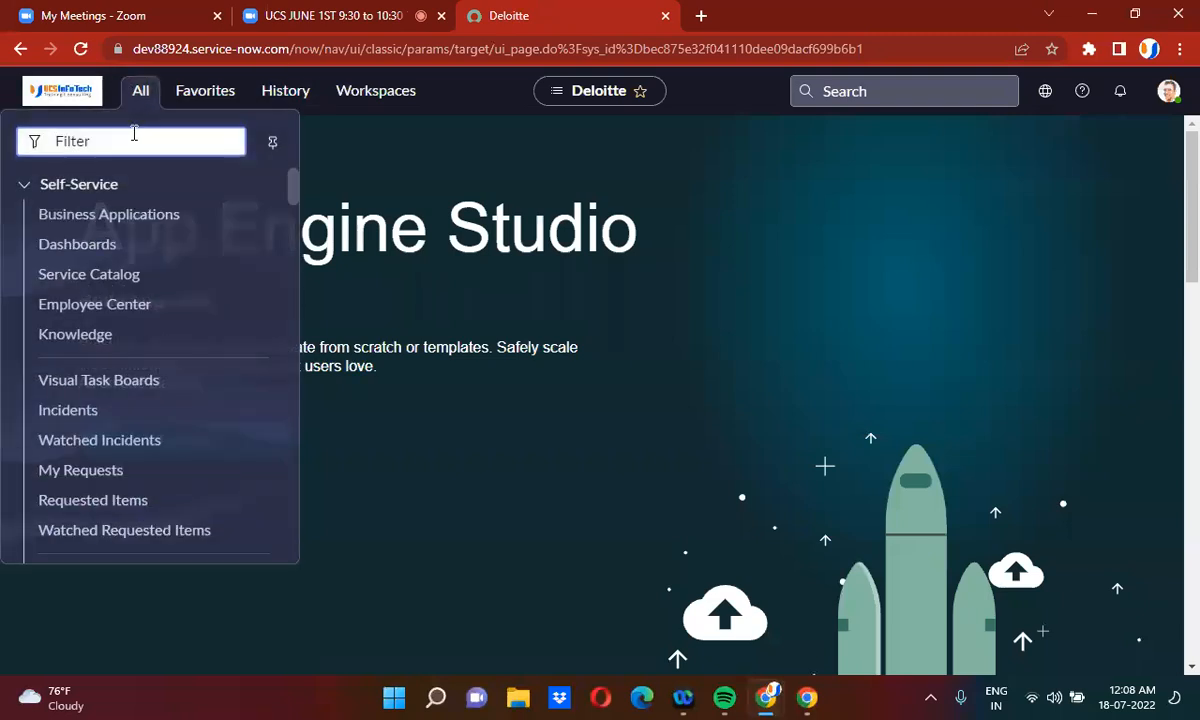
type("serv")
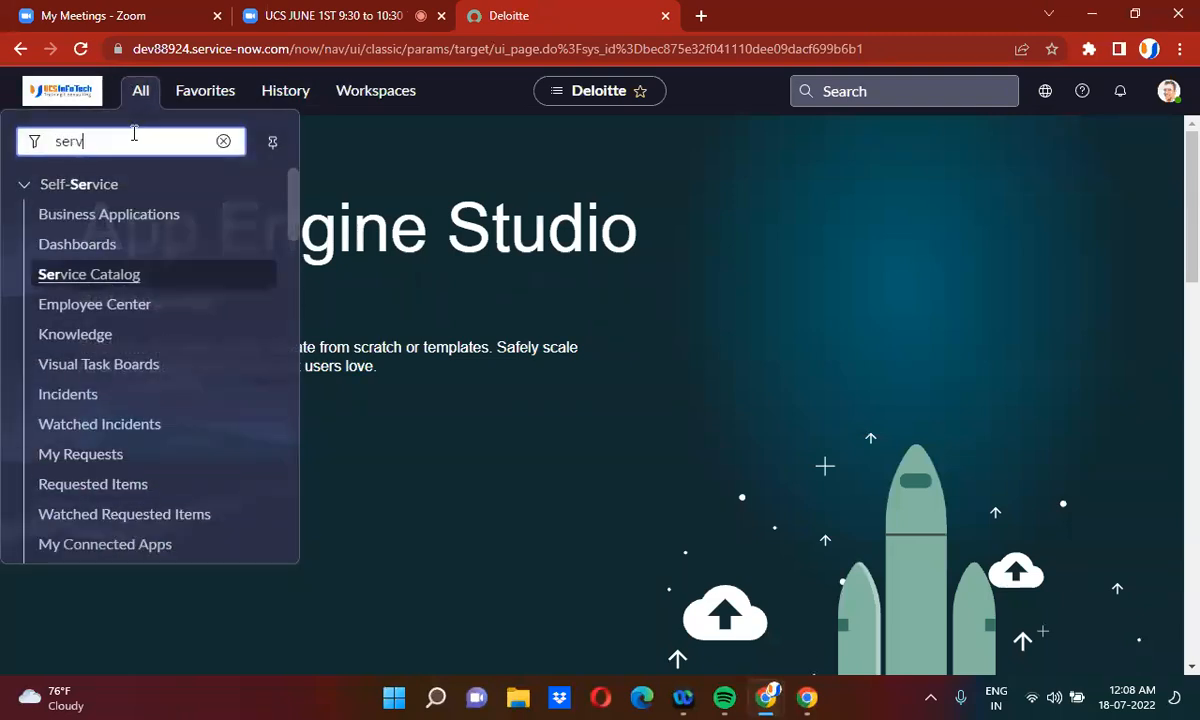
type("ice leve")
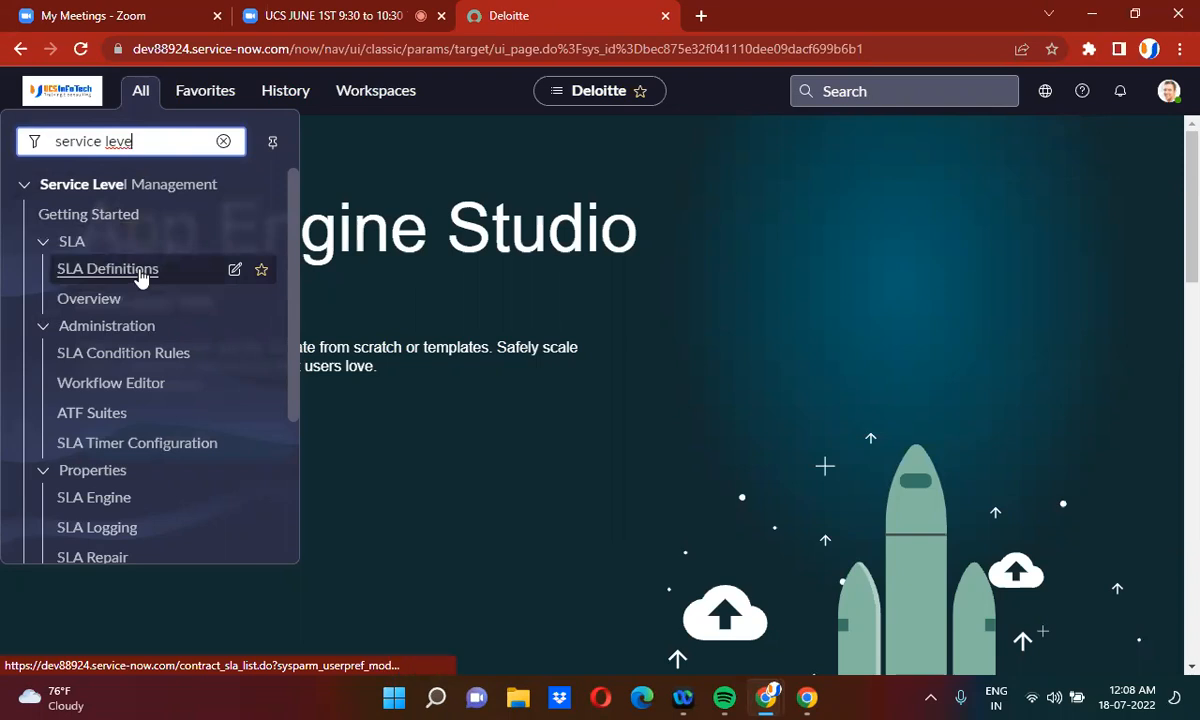
left_click(143, 270)
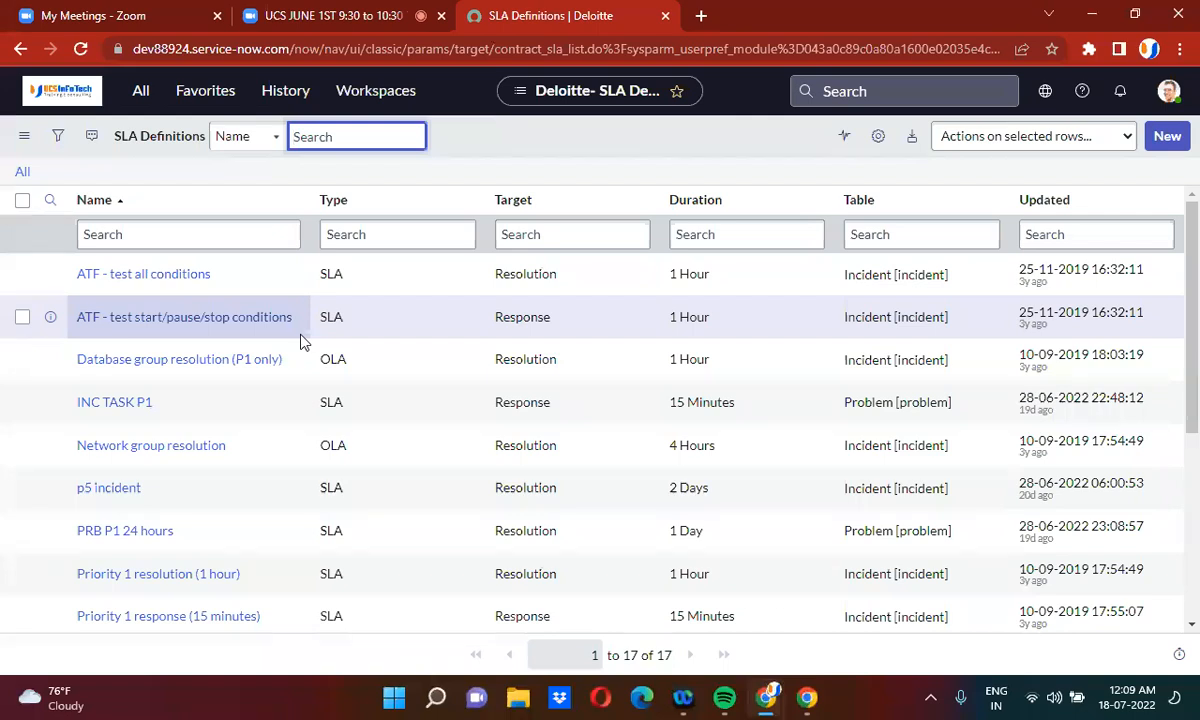
Step: Add the Active column to the SLA Definitions list, placed directly after Target
left_click(878, 135)
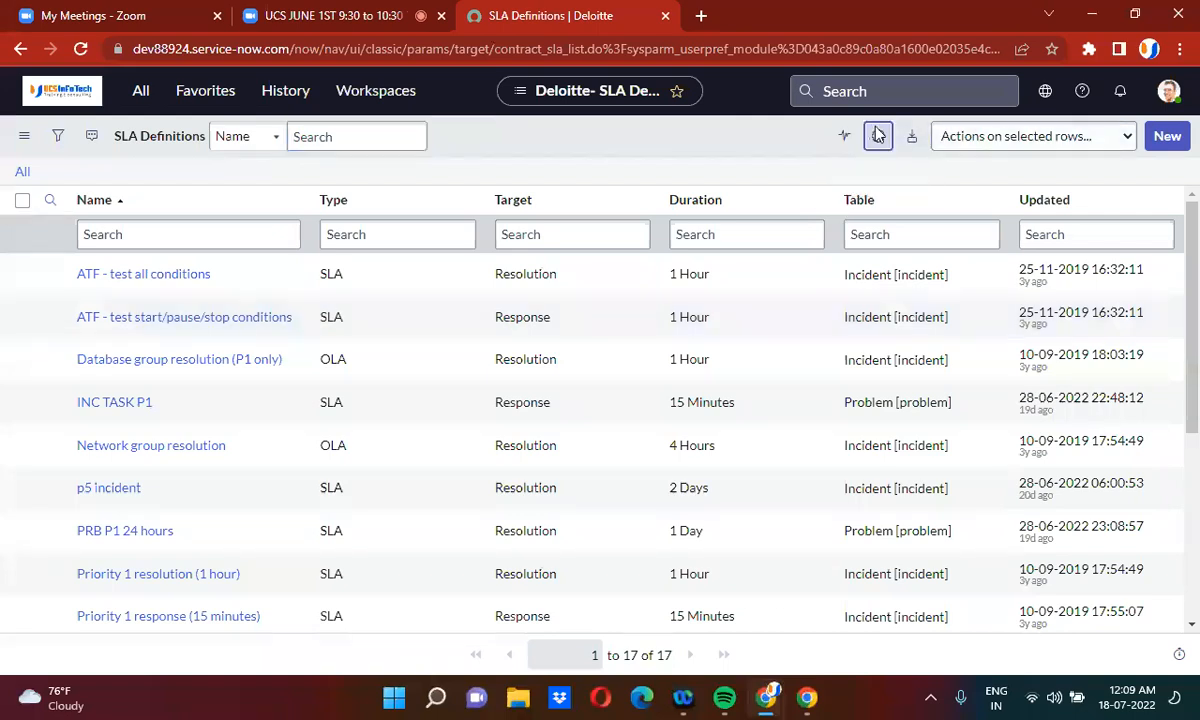
left_click(371, 236)
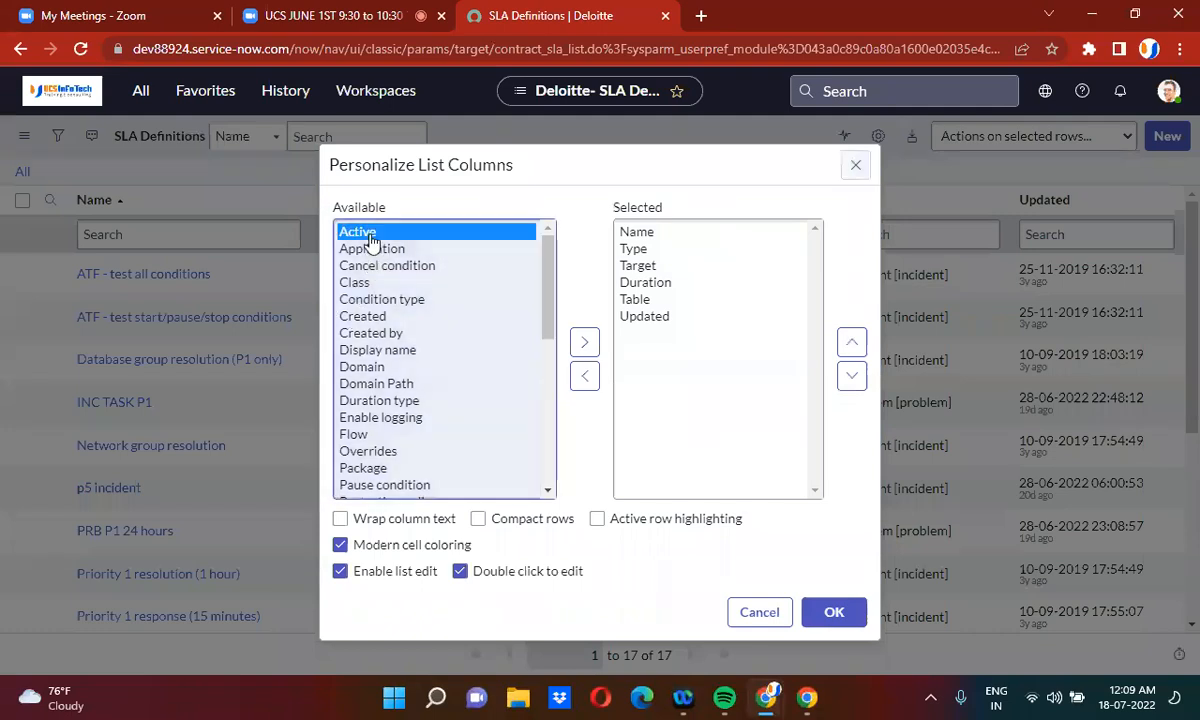
double_click(371, 236)
left_click(851, 343)
left_click(851, 343)
left_click(851, 343)
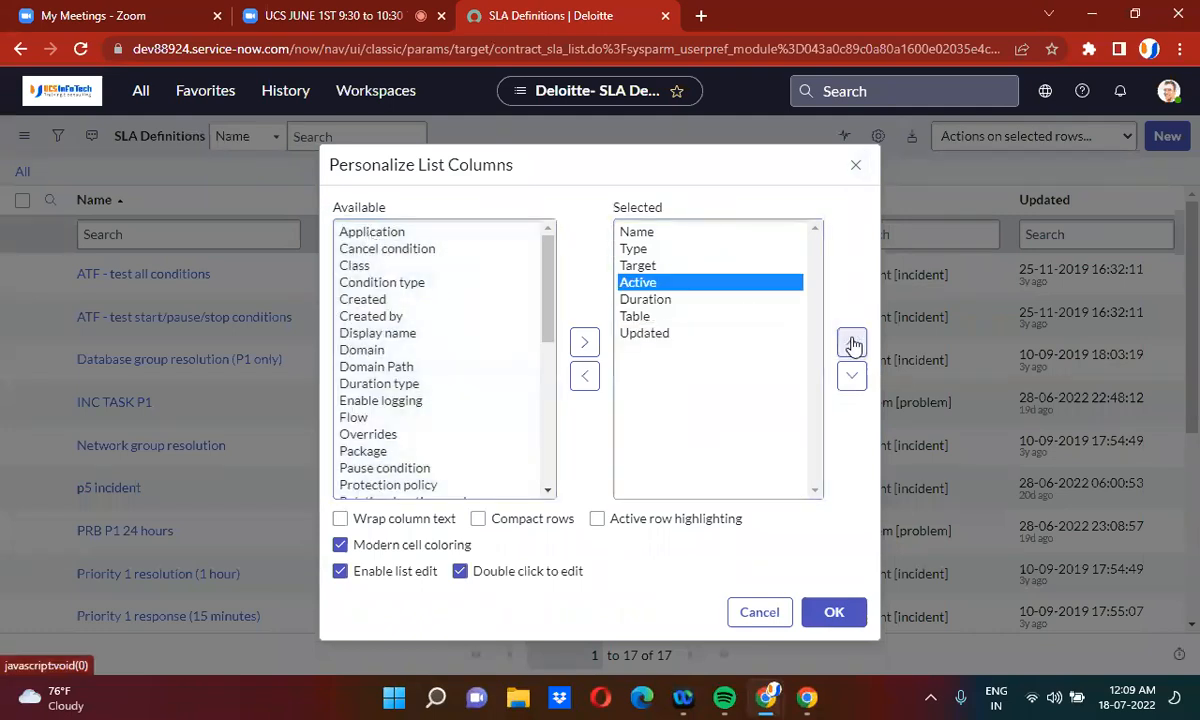
left_click(833, 612)
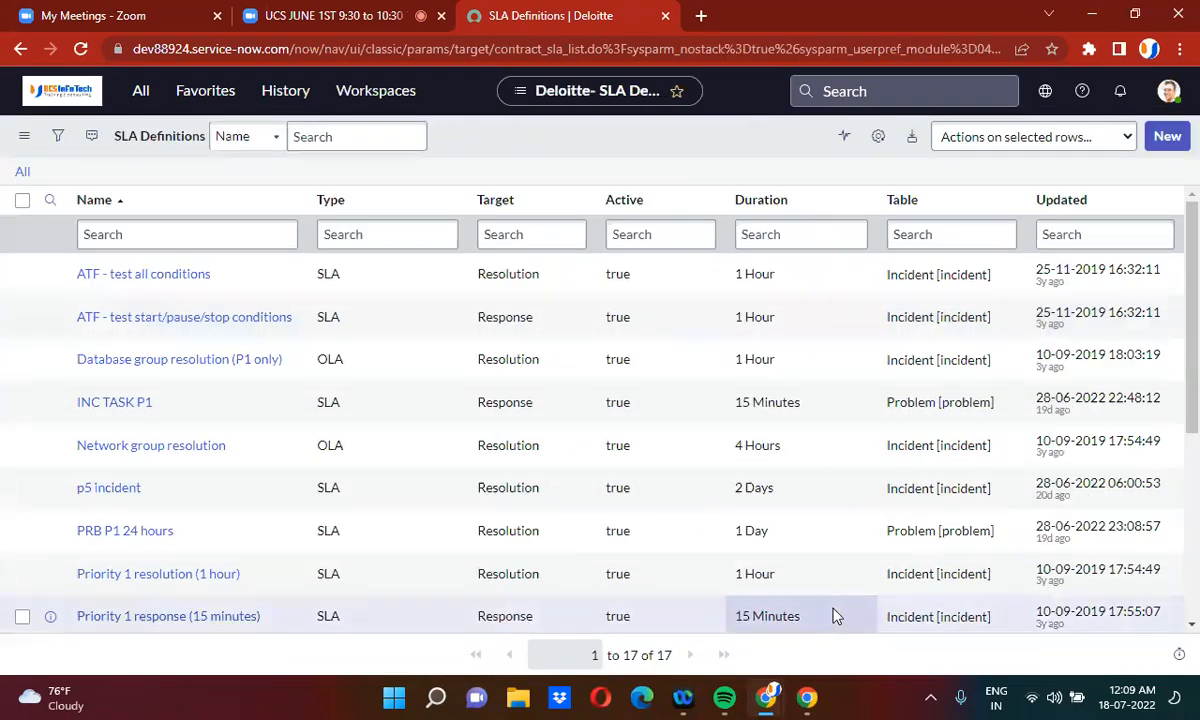
Step: Filter the SLA Definitions list to show only records whose table is Incident
left_click_drag(1192, 426, 1197, 340)
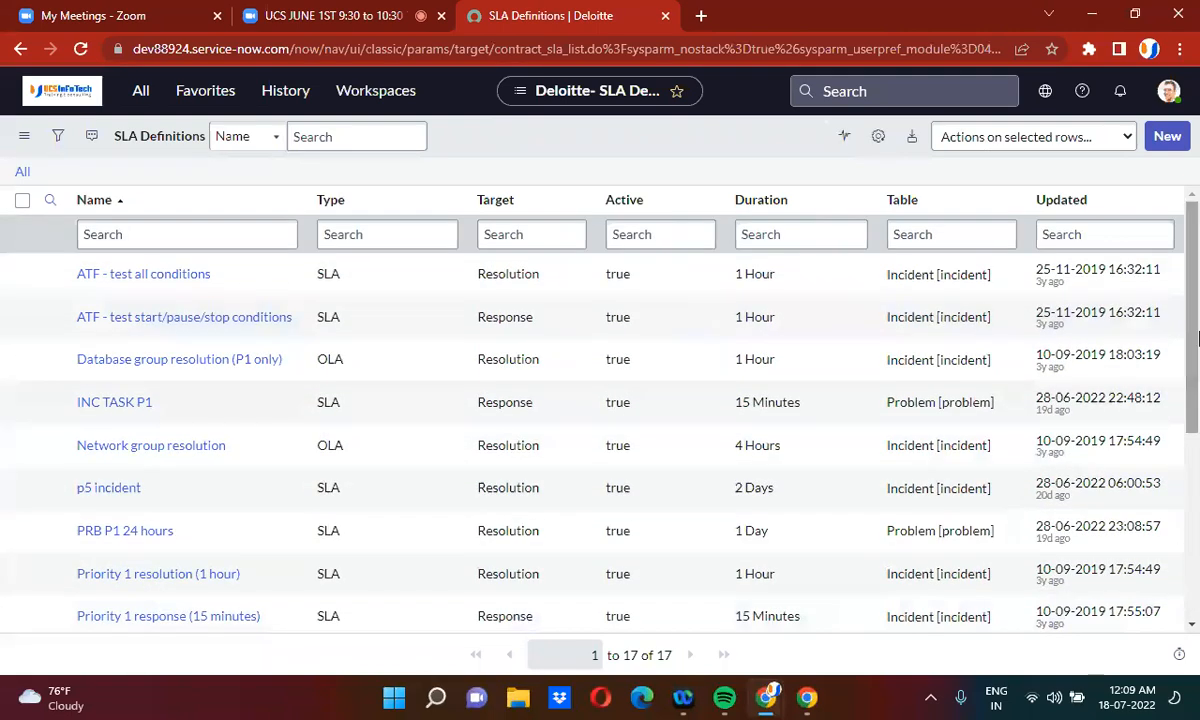
right_click(928, 275)
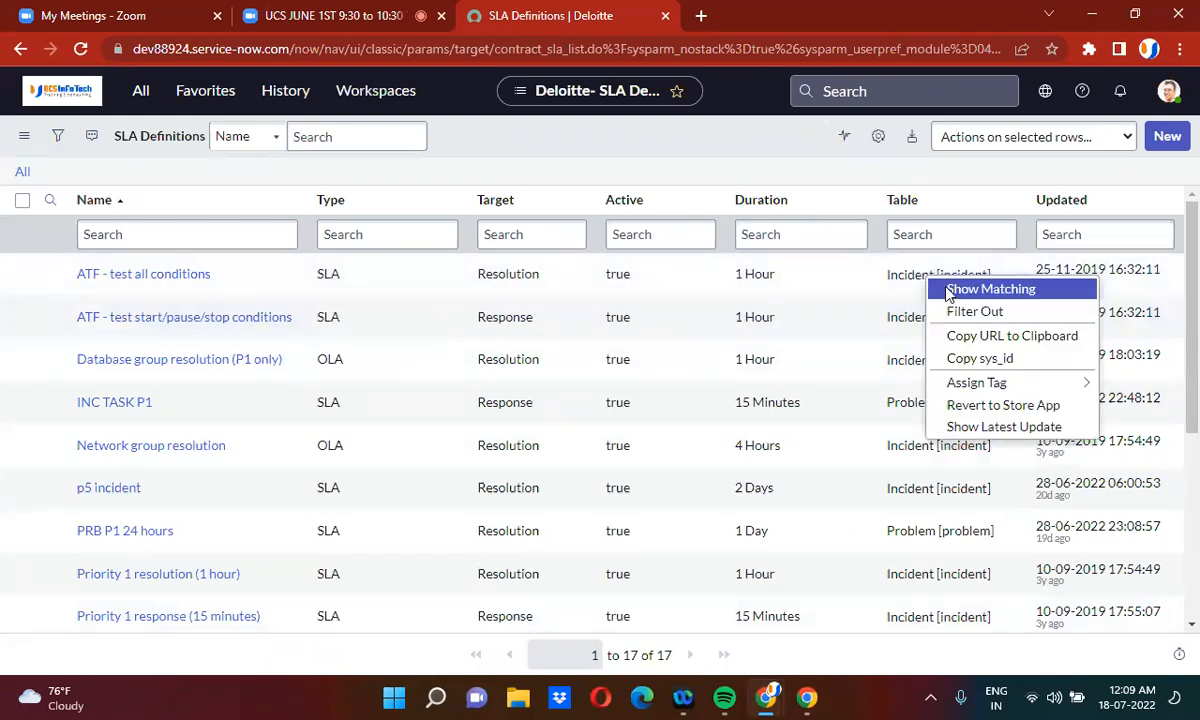
left_click(990, 289)
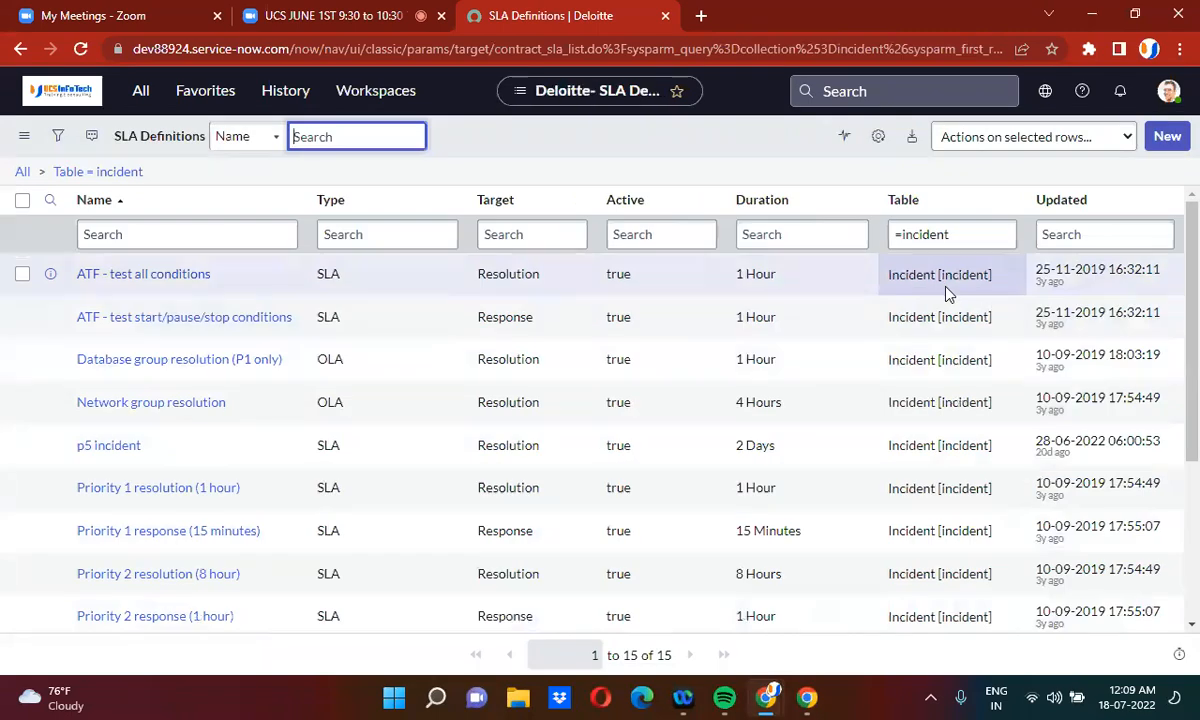
Step: Select all the listed incident SLA definitions and bulk-update their Active field to false
left_click(705, 203)
left_click(705, 203)
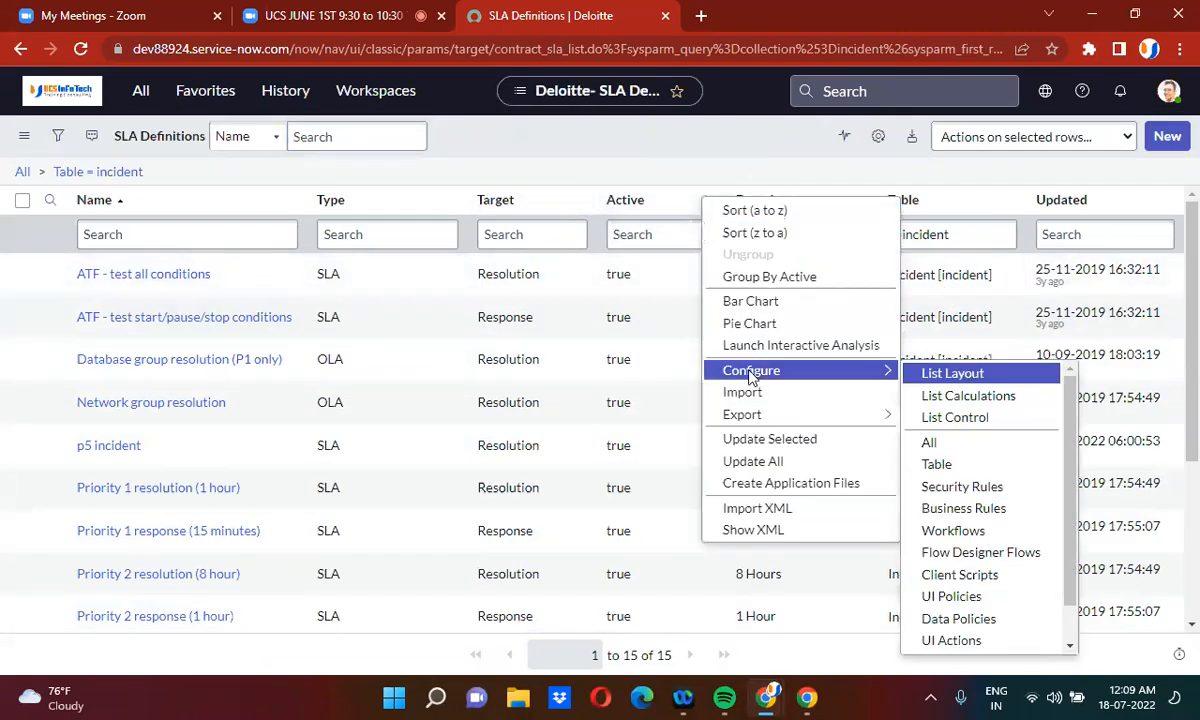
left_click(22, 200)
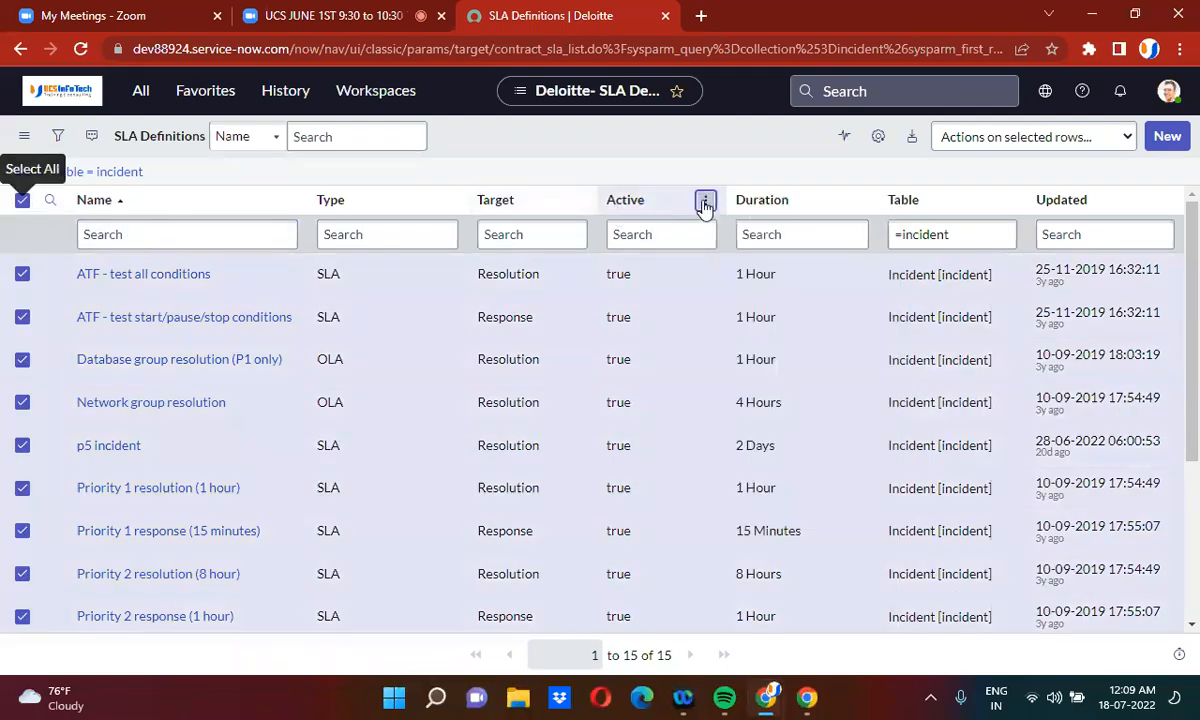
left_click(706, 202)
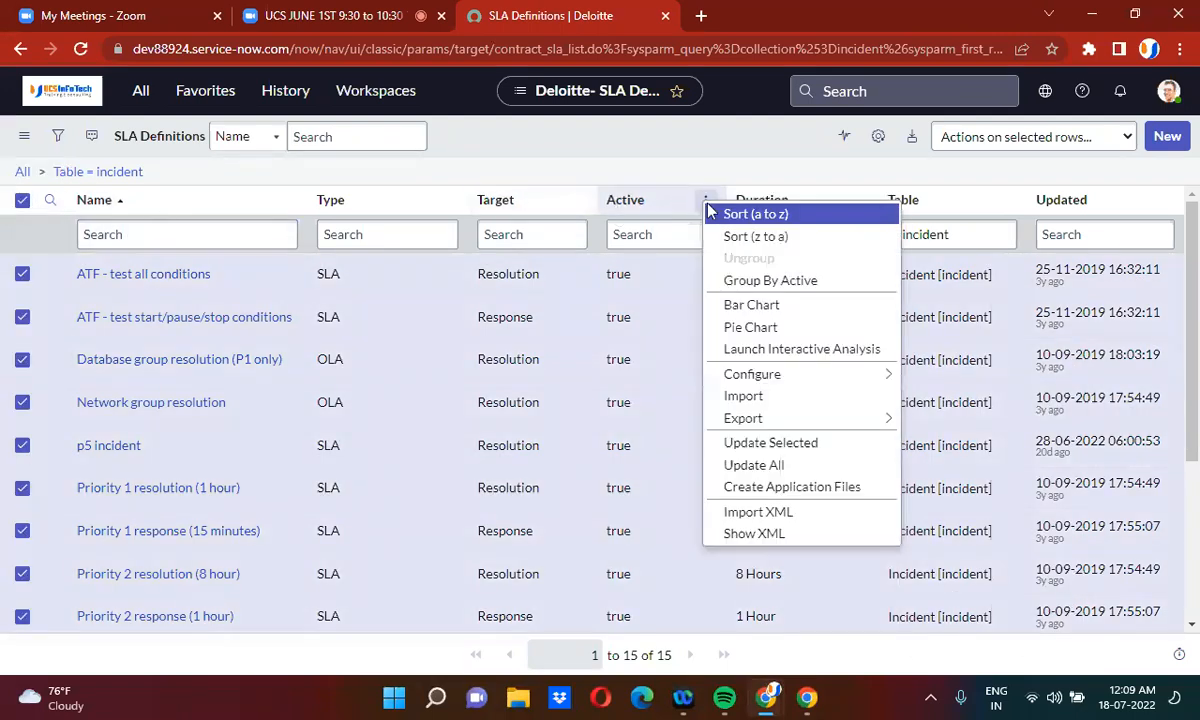
left_click(809, 451)
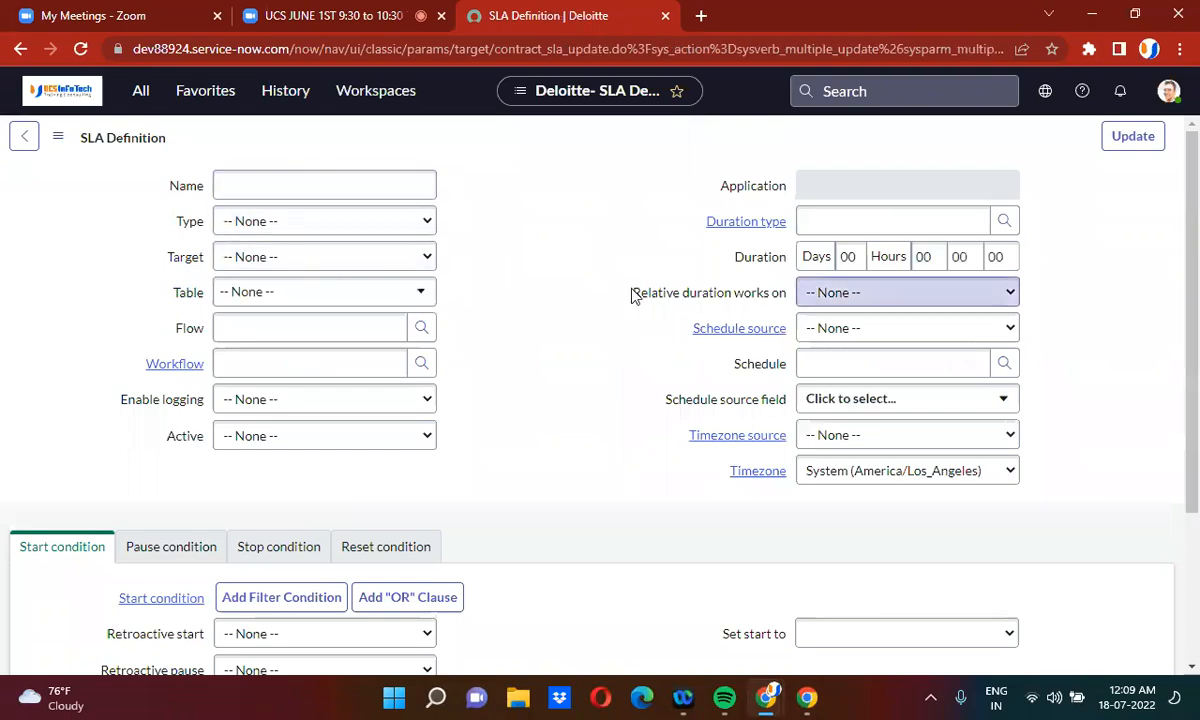
left_click(367, 436)
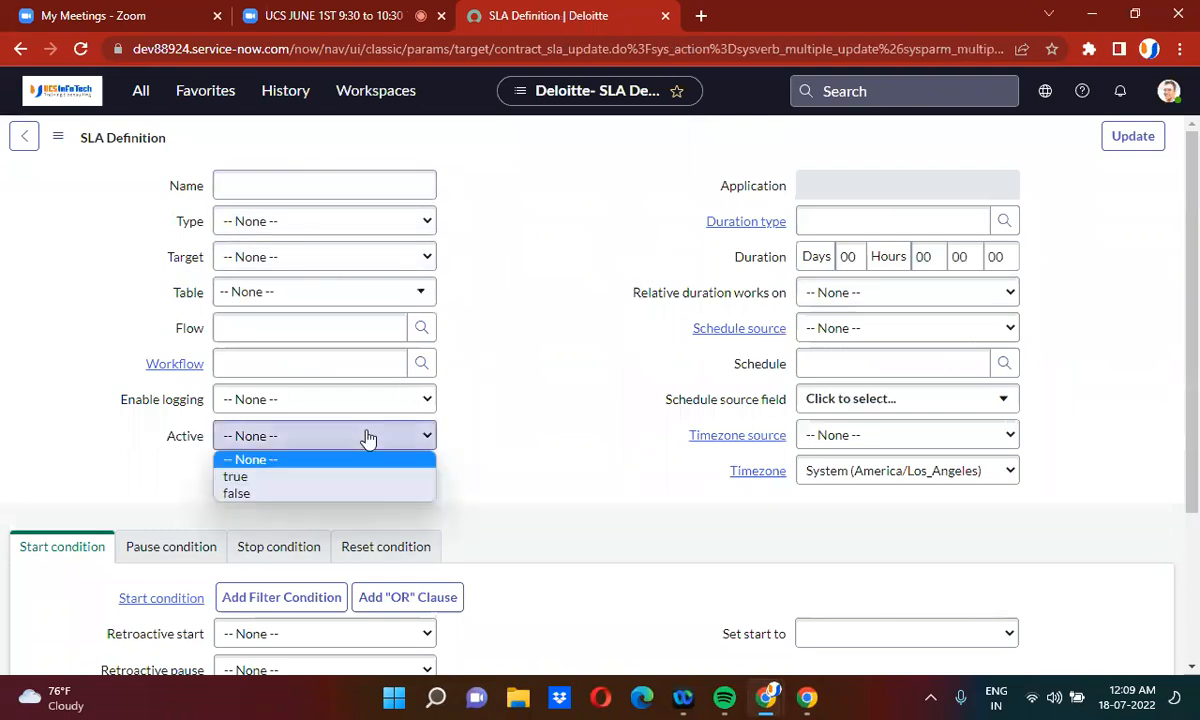
left_click(291, 495)
left_click(1133, 140)
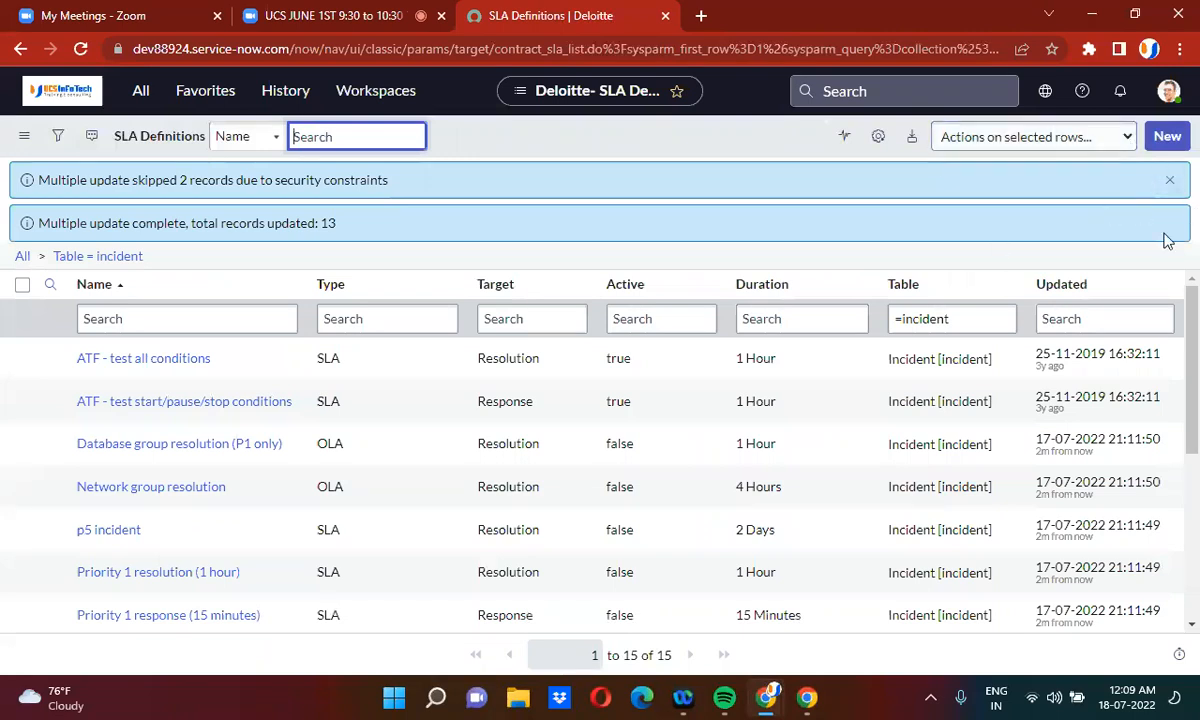
left_click(1170, 180)
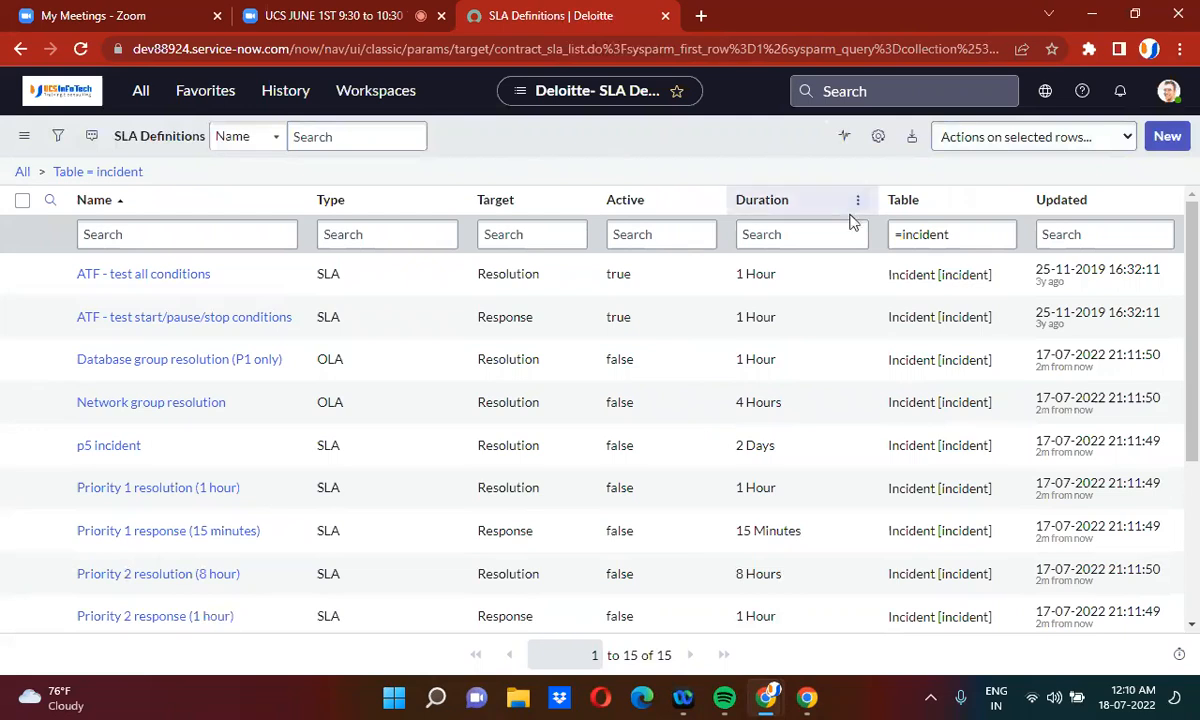
Step: Start a new SLA definition record and enter a duration of 4 hours
left_click(1169, 136)
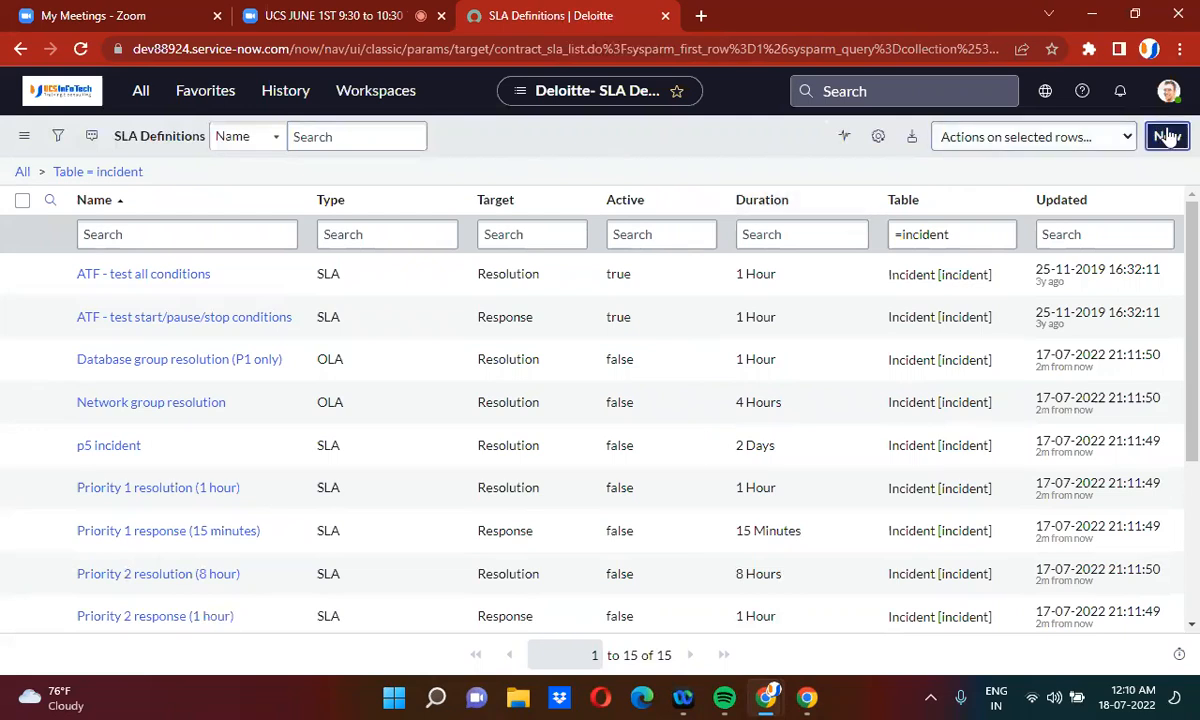
left_click(1169, 136)
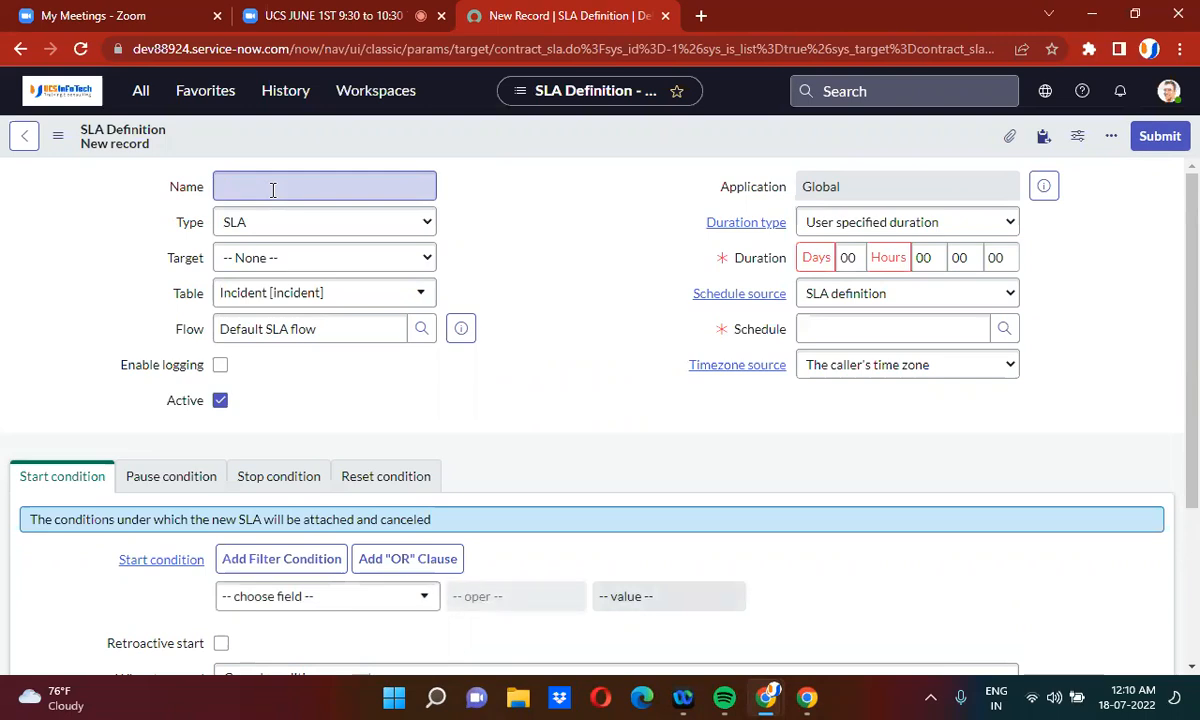
left_click(923, 258)
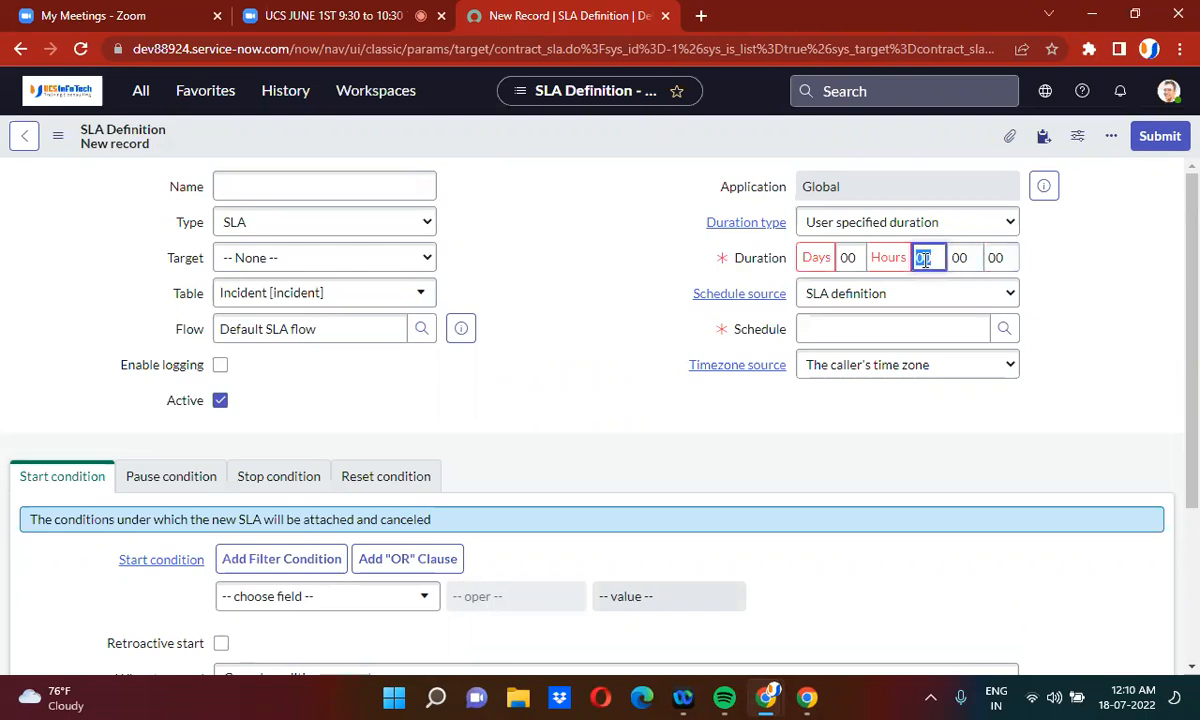
left_click(1096, 260)
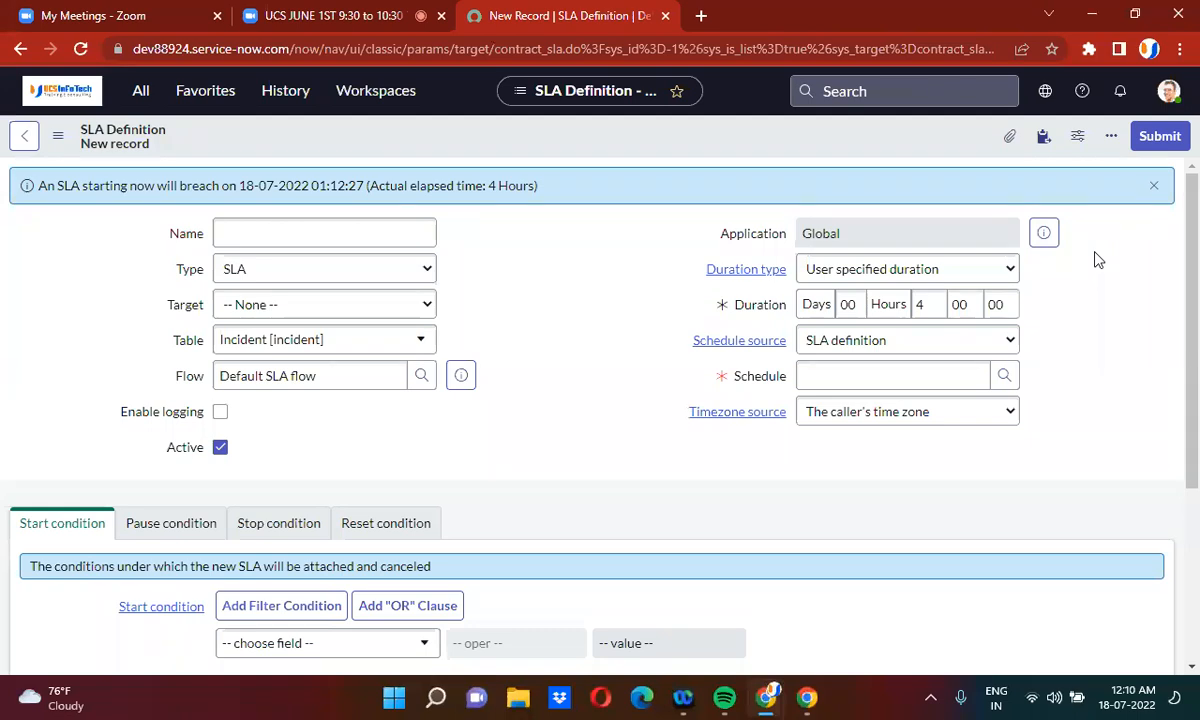
Step: Change the new SLA definition's duration to 00 hours and 15 minutes
double_click(935, 304)
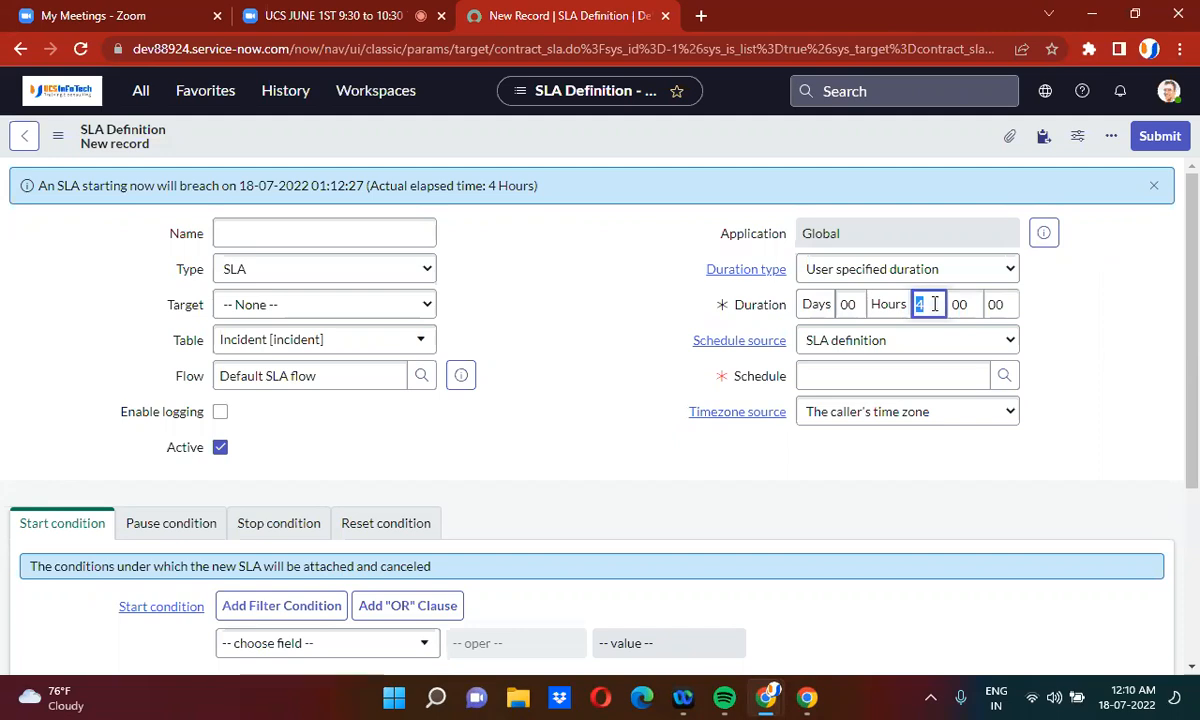
type("00")
double_click(962, 304)
type("15")
left_click(1047, 328)
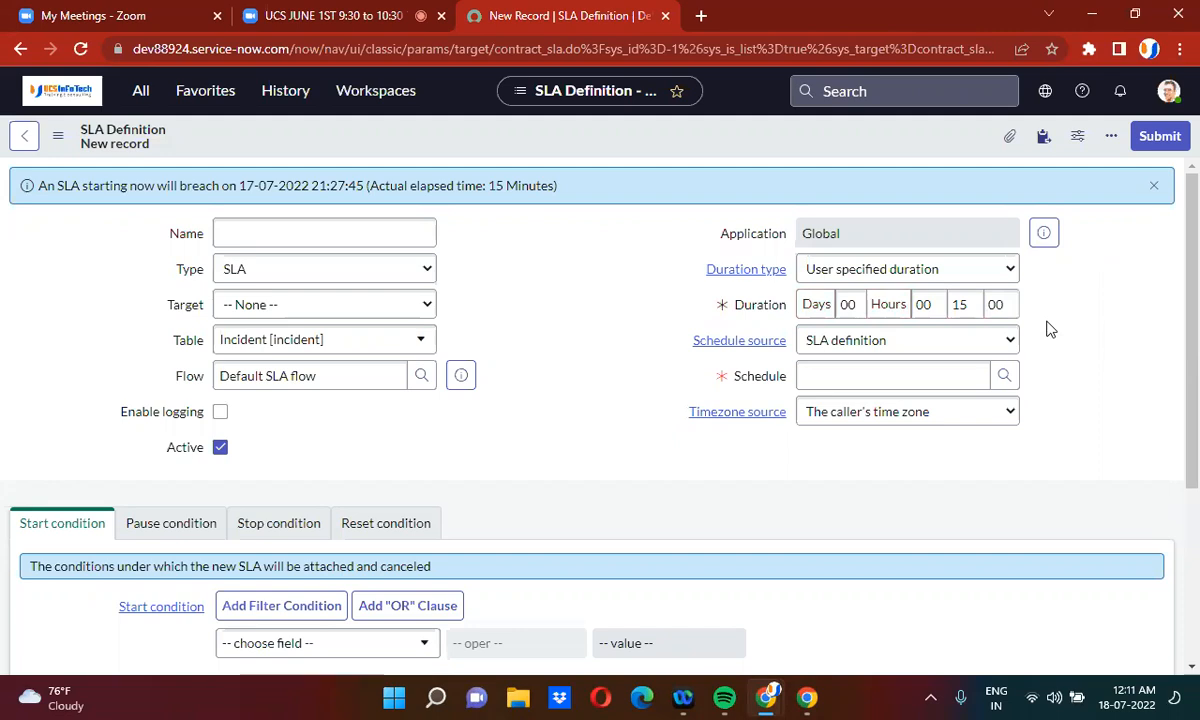
Step: Set the SLA definition's target to Response and name it "P1 INC response"
left_click(287, 310)
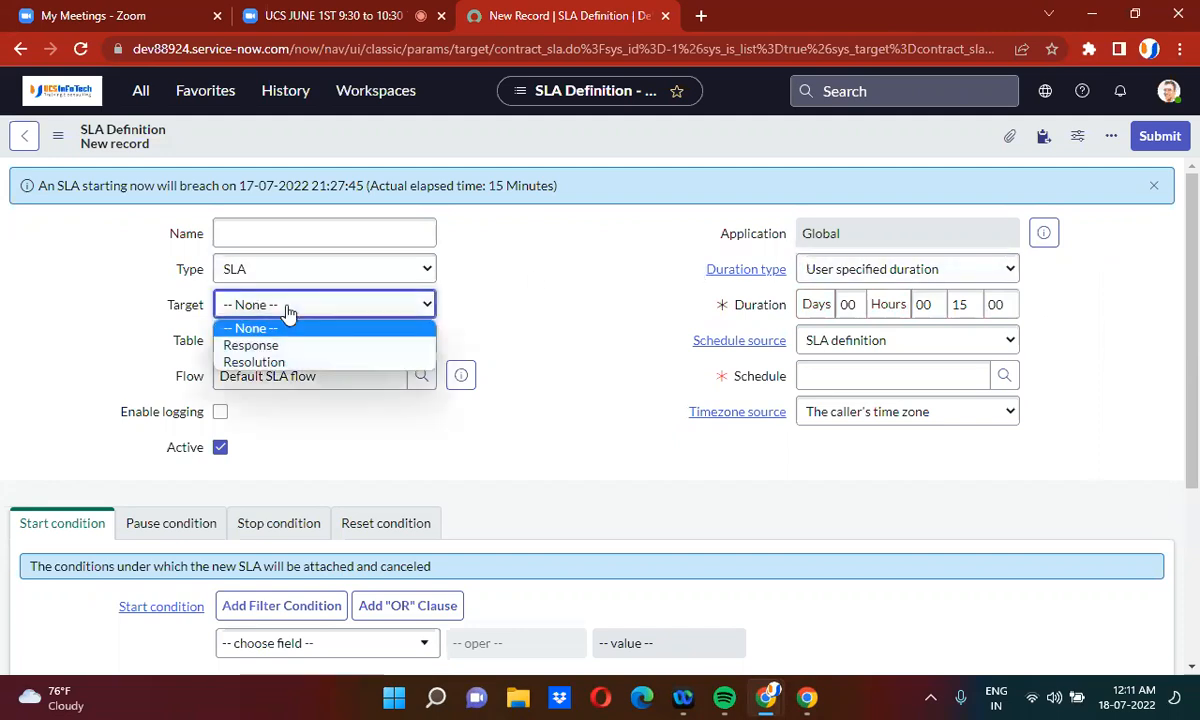
left_click(280, 346)
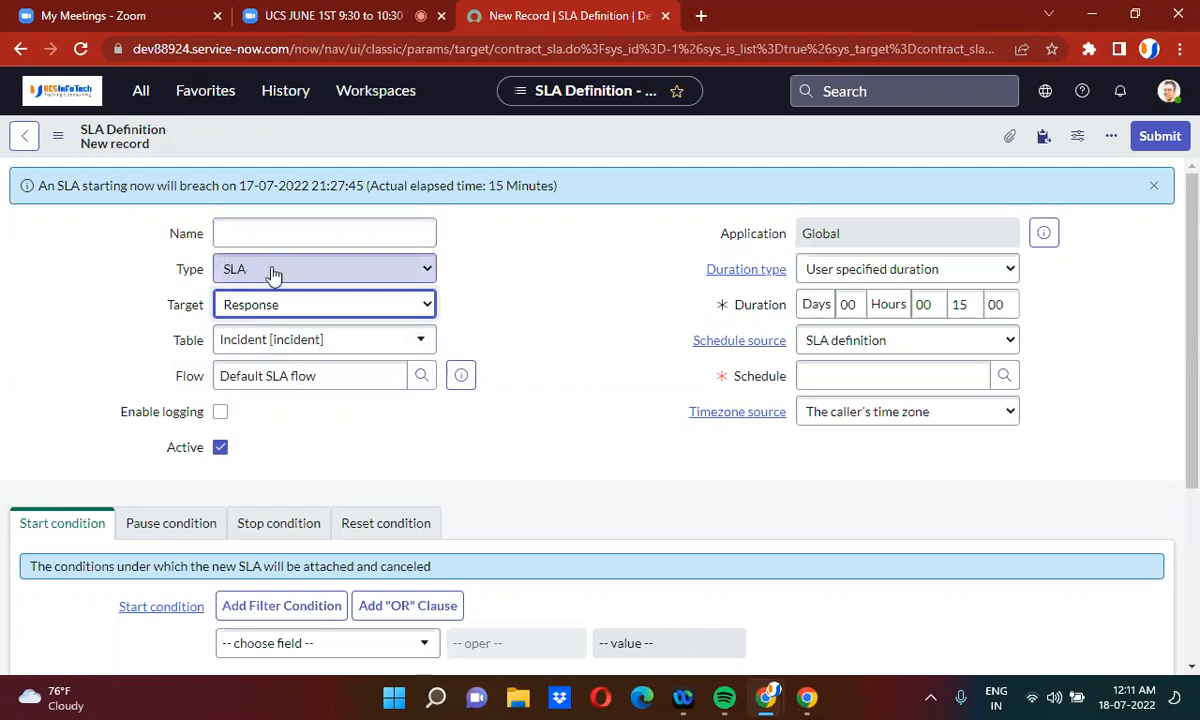
left_click(258, 313)
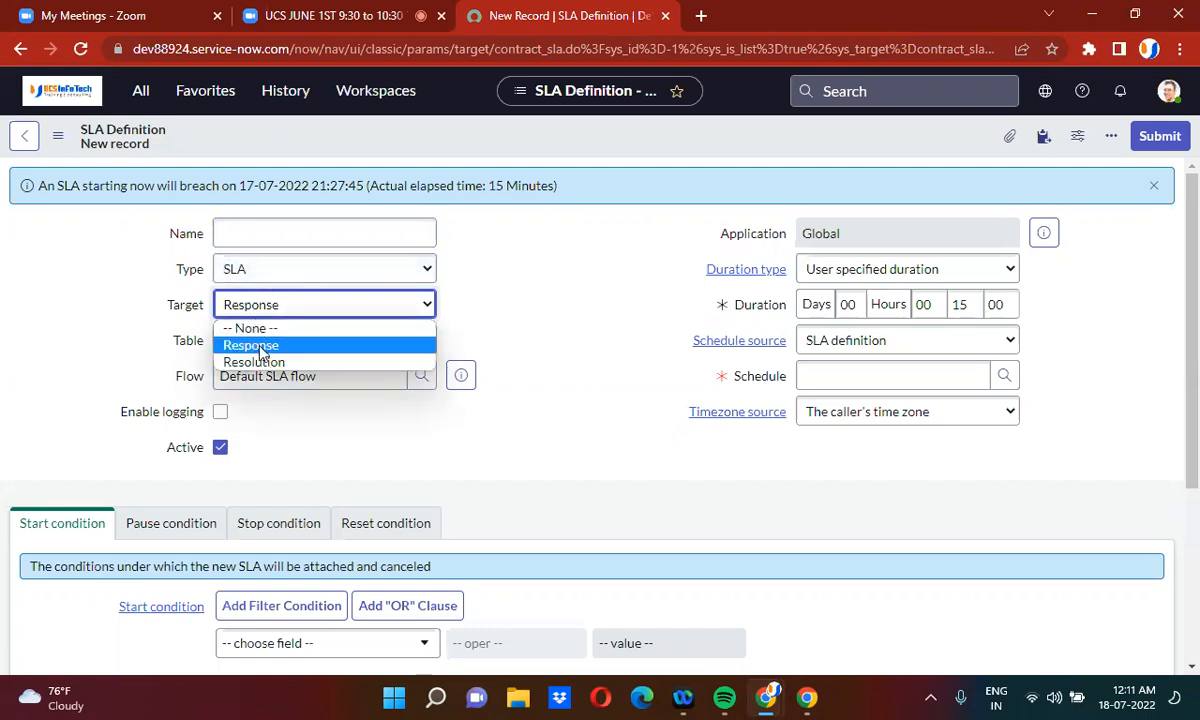
left_click(256, 346)
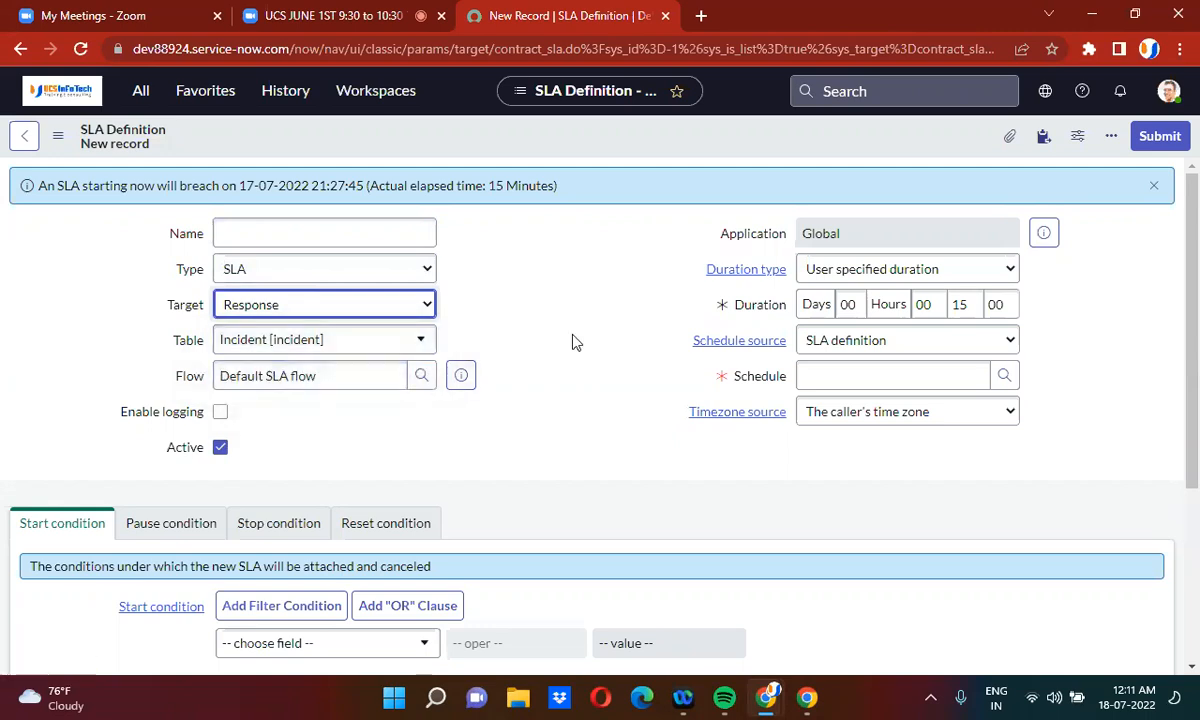
left_click(291, 231)
type("P")
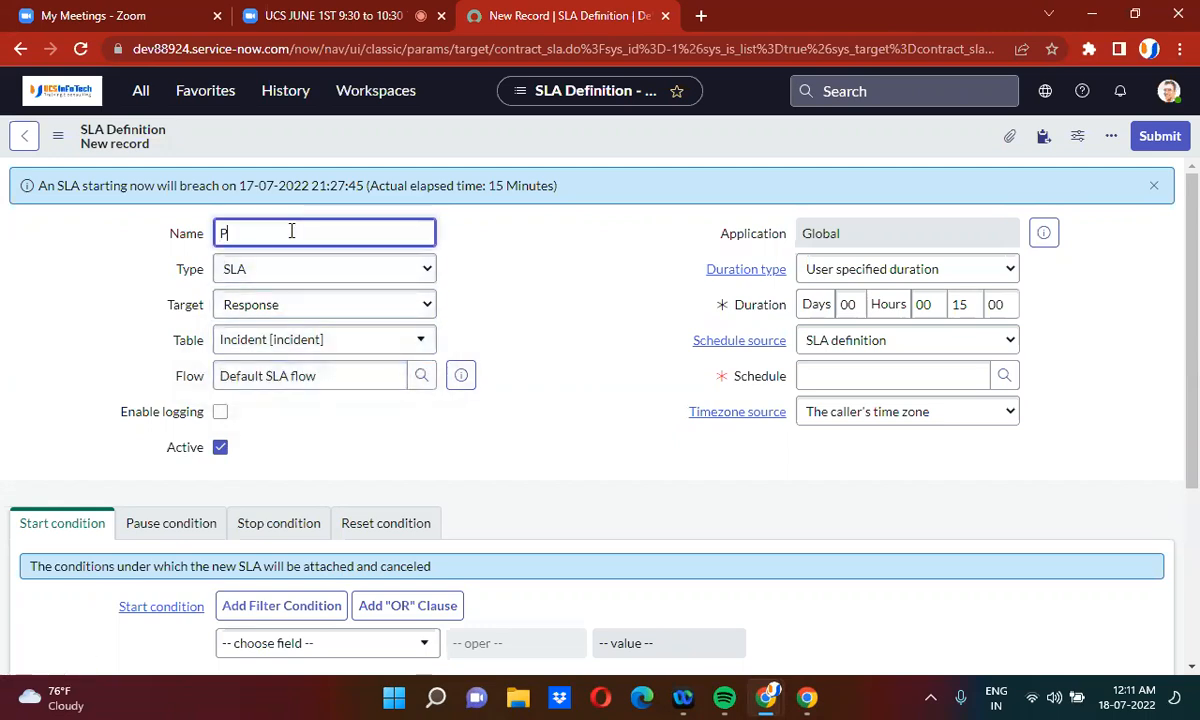
type("1 INC response")
left_click(608, 302)
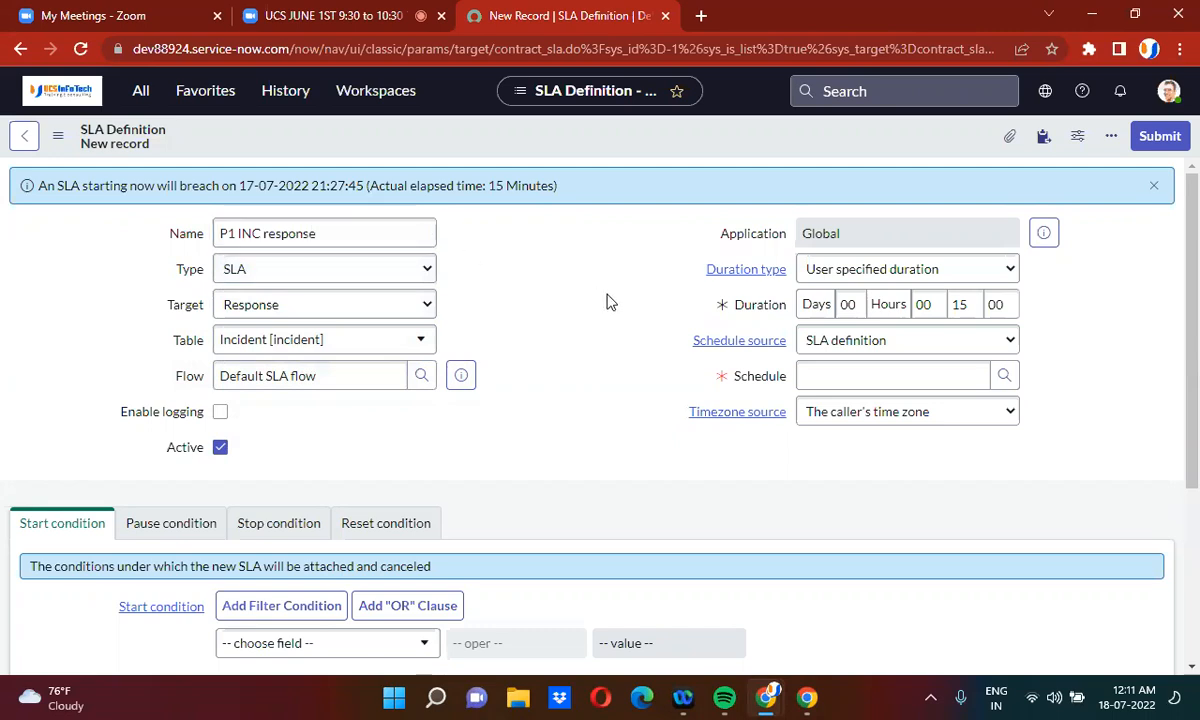
Step: Set the SLA definition's schedule source to No schedule
left_click(893, 342)
left_click(876, 366)
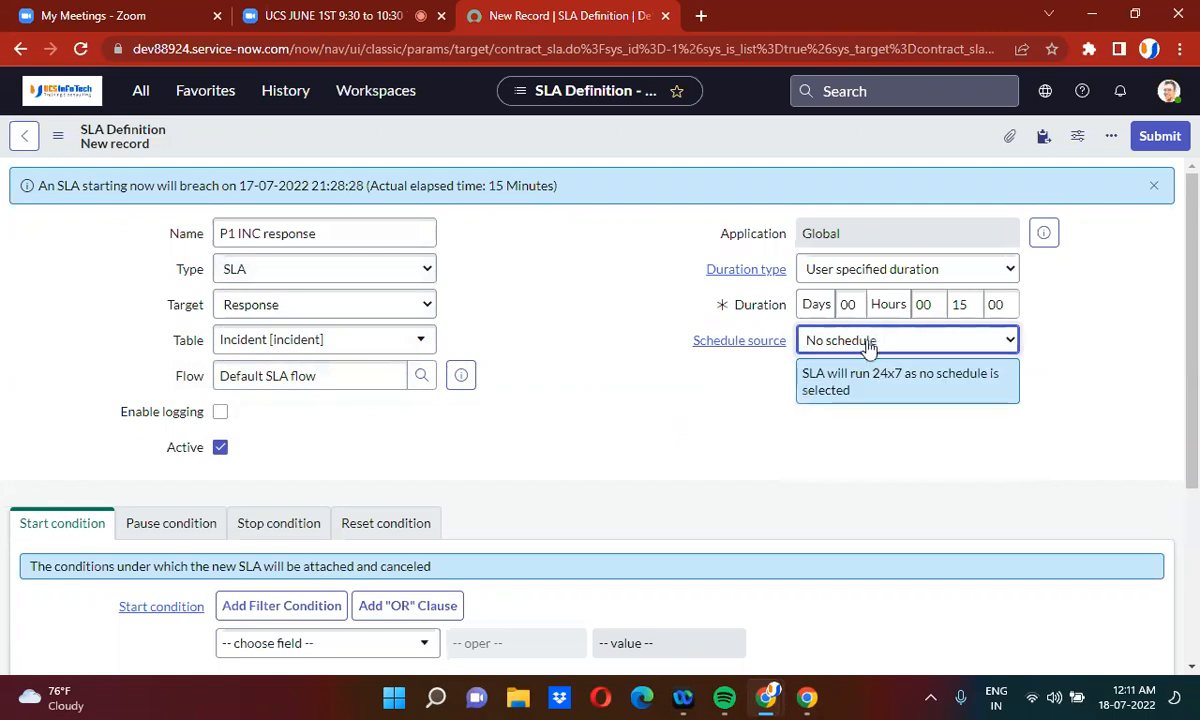
left_click(548, 472)
scroll(548, 472, "down", 2)
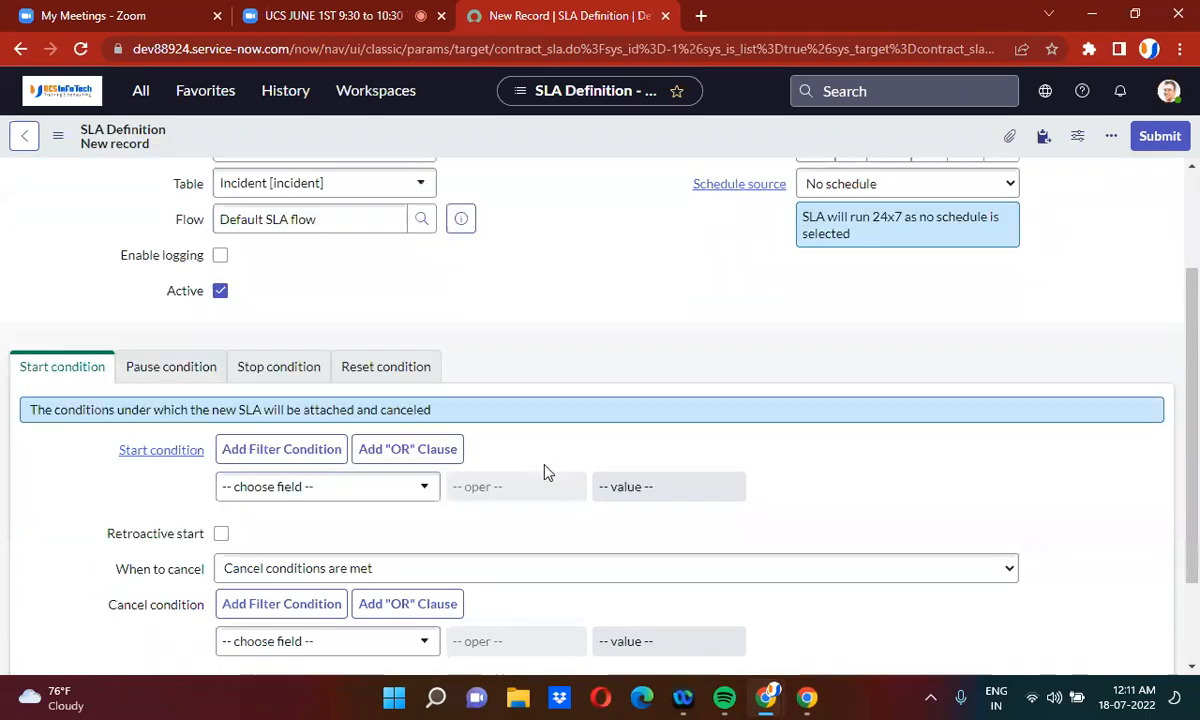
scroll(548, 472, "up", 2)
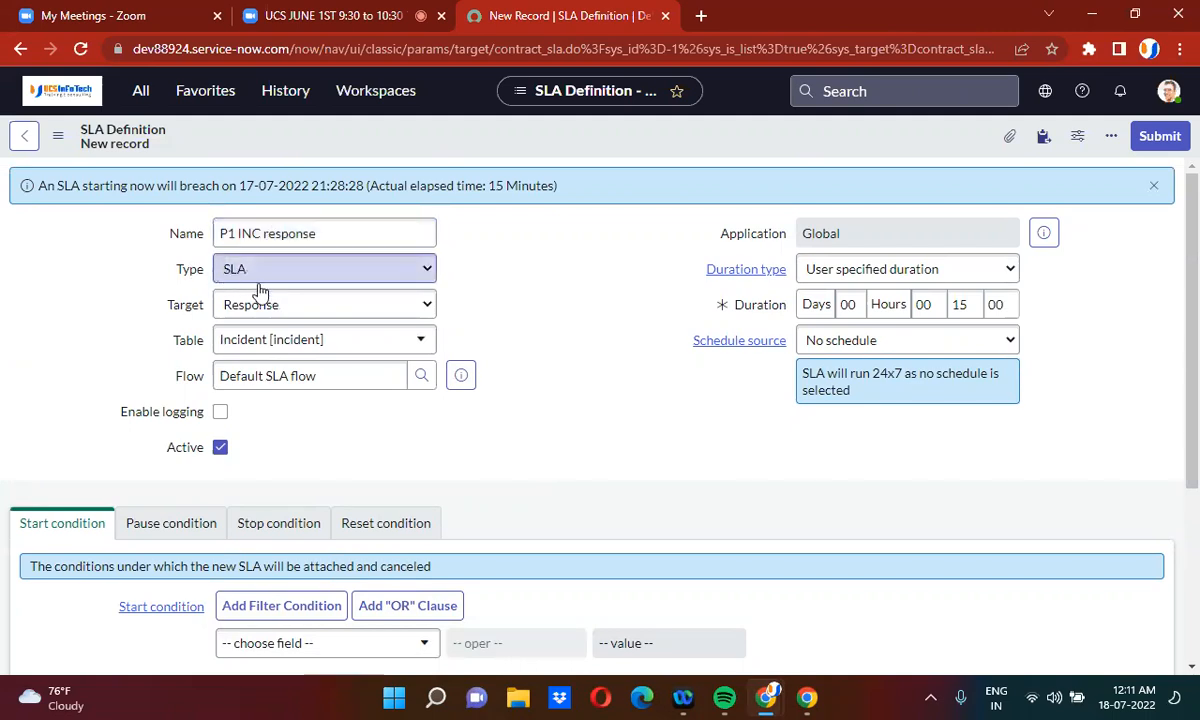
left_click(246, 314)
left_click(243, 315)
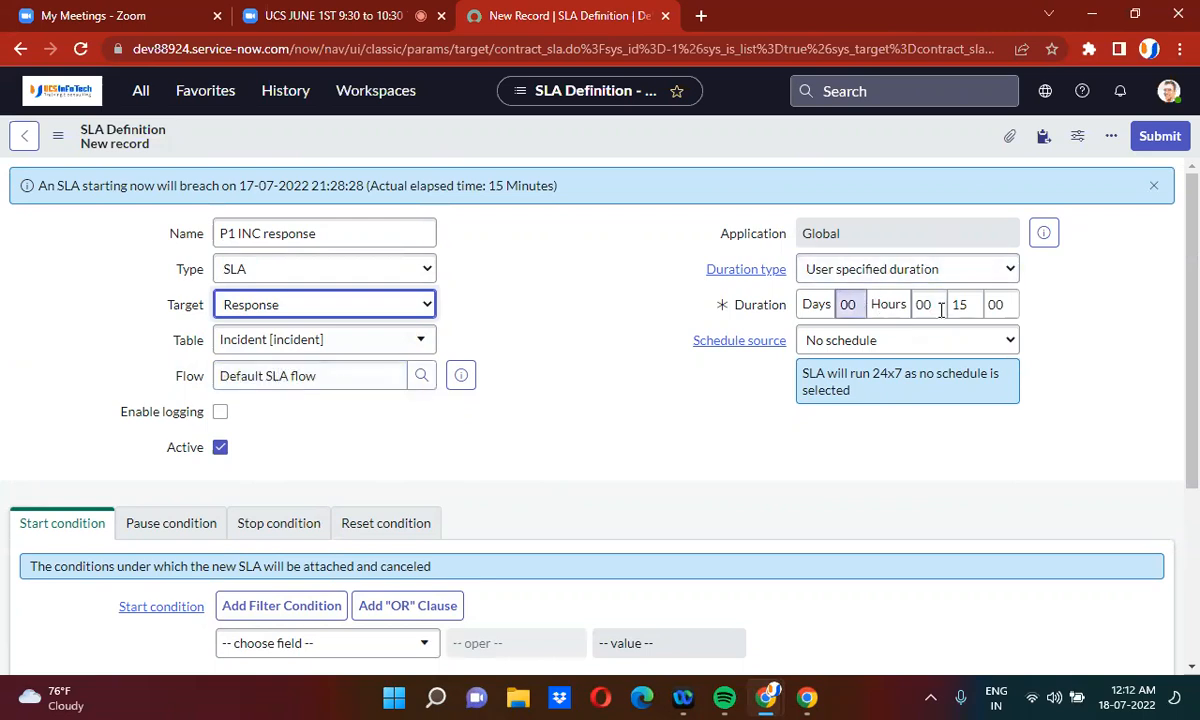
Step: Try "Next business day by 4pm" as the SLA definition's duration type and switch it back to User specified duration
left_click(888, 266)
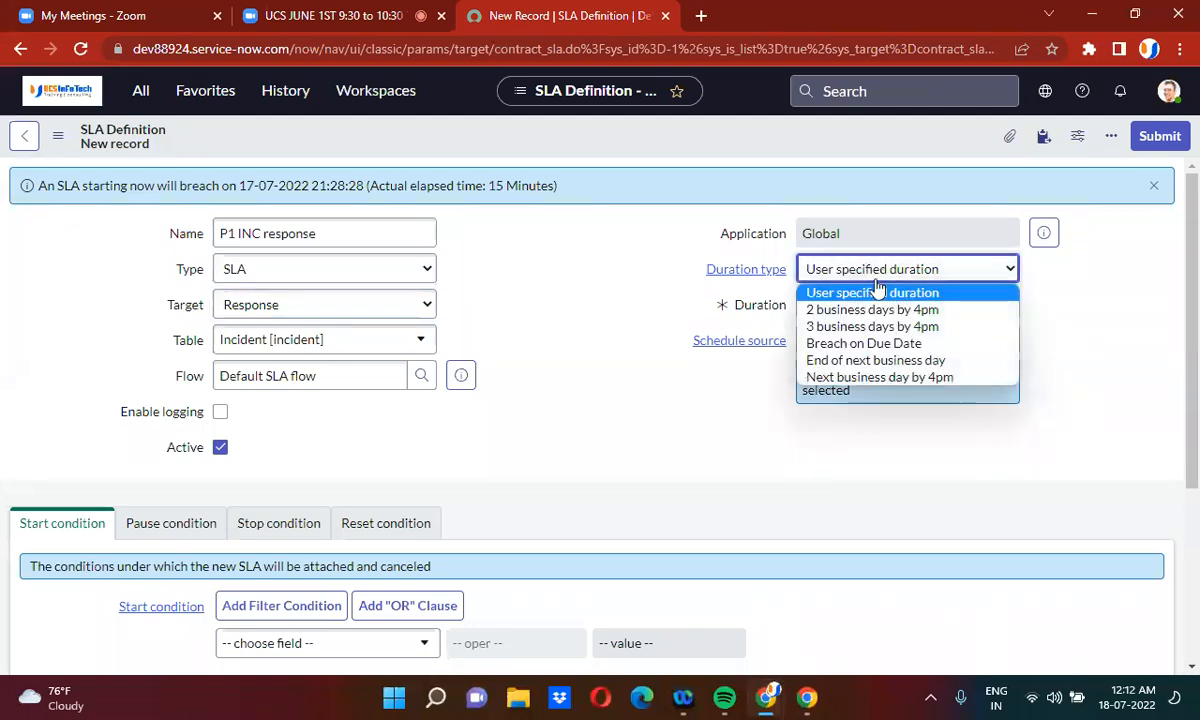
left_click(880, 378)
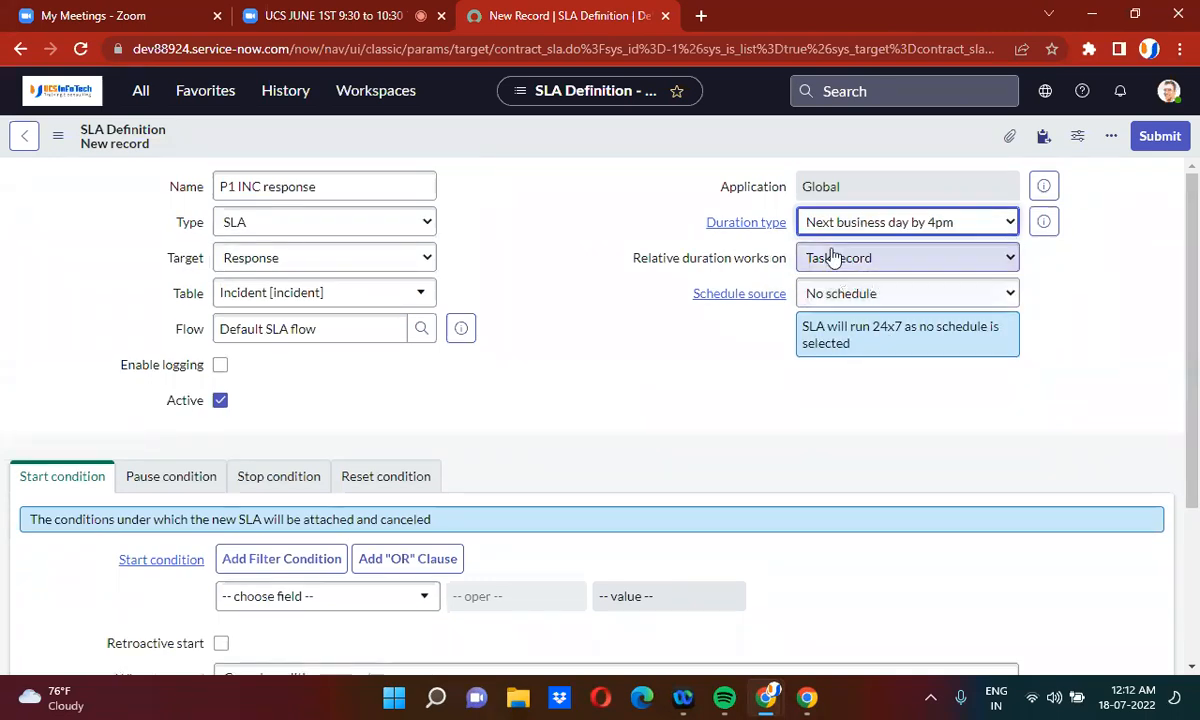
left_click(894, 225)
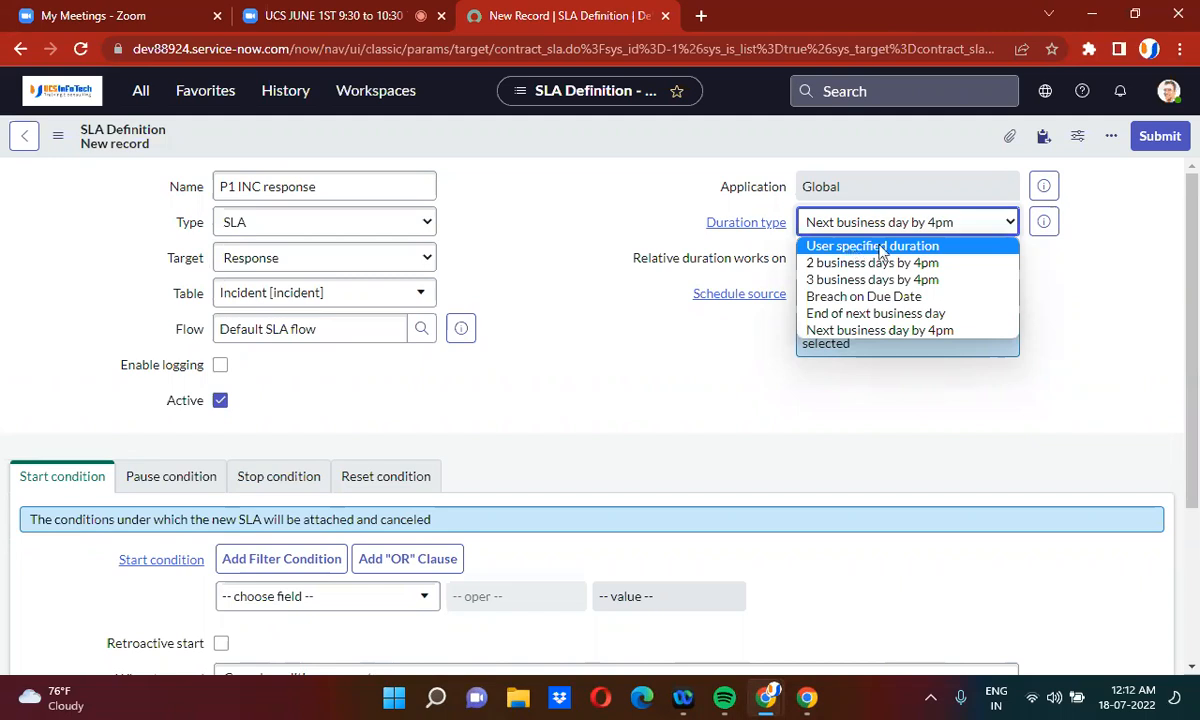
left_click(850, 247)
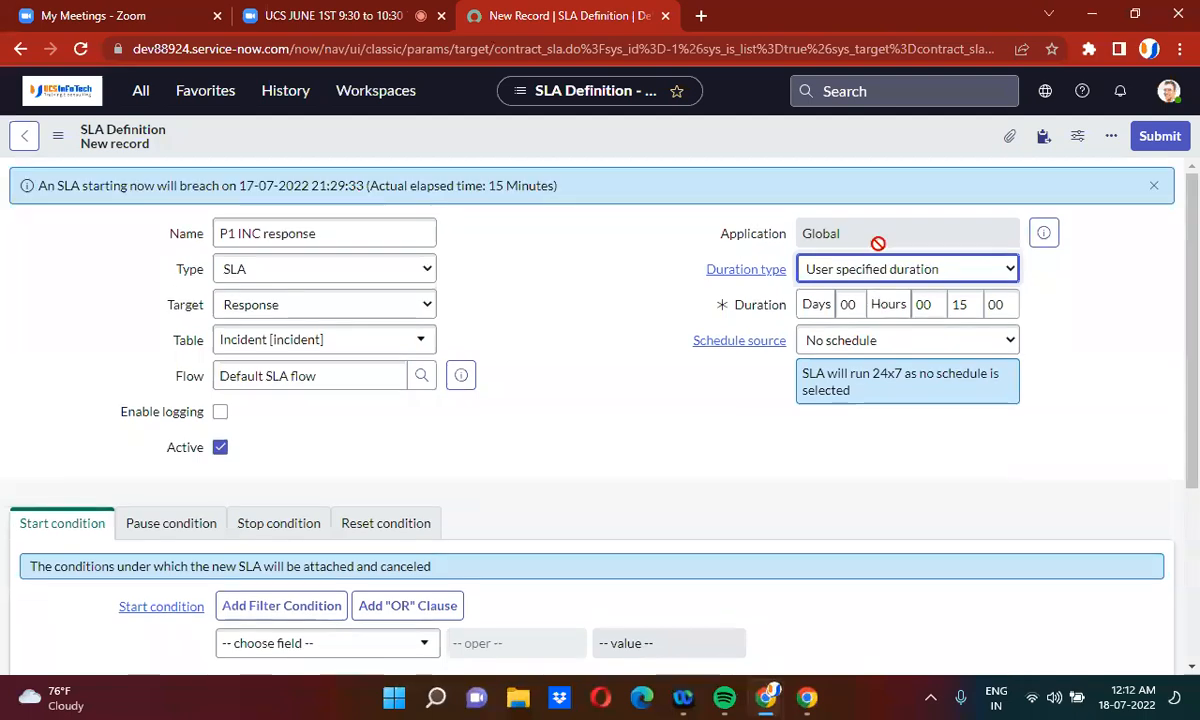
key("Tab")
key("Tab")
key("Tab")
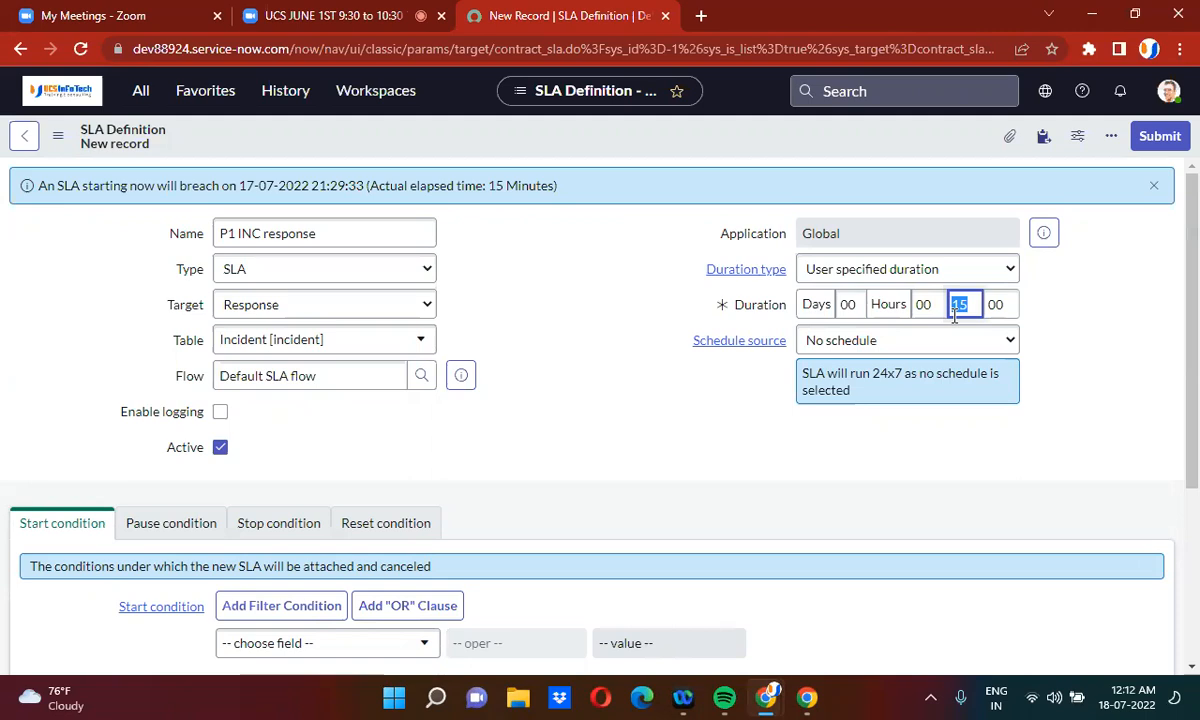
left_click(790, 388)
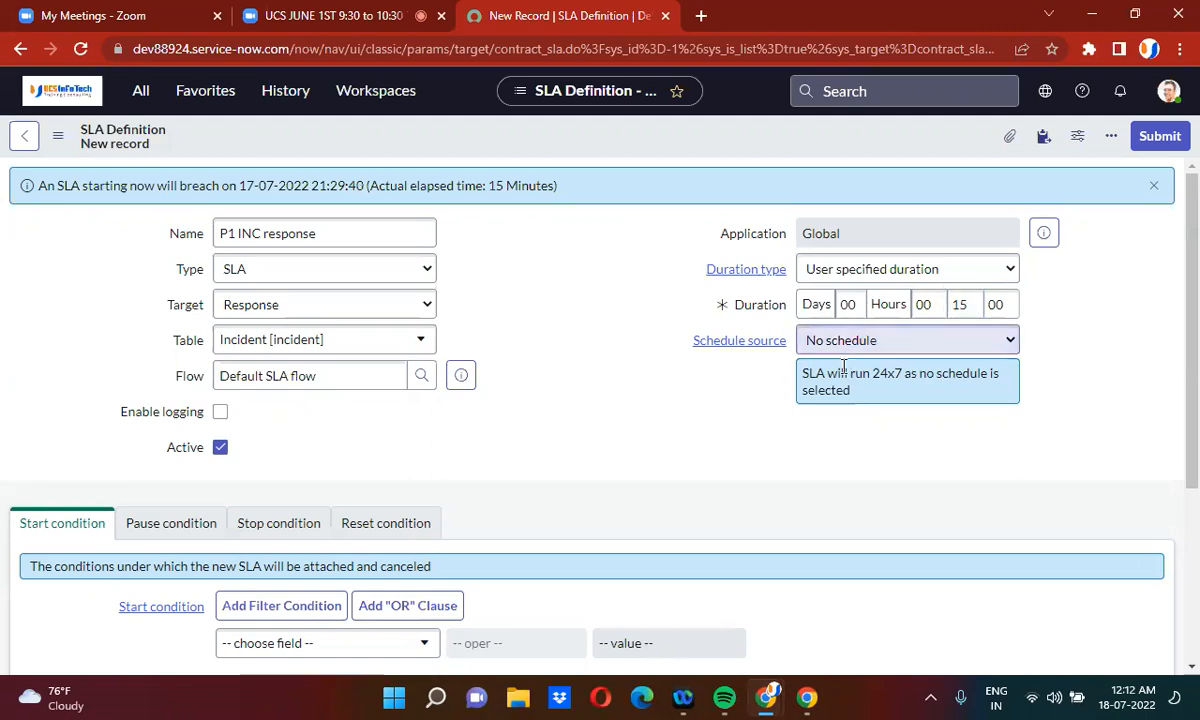
scroll(478, 448, "down", 3)
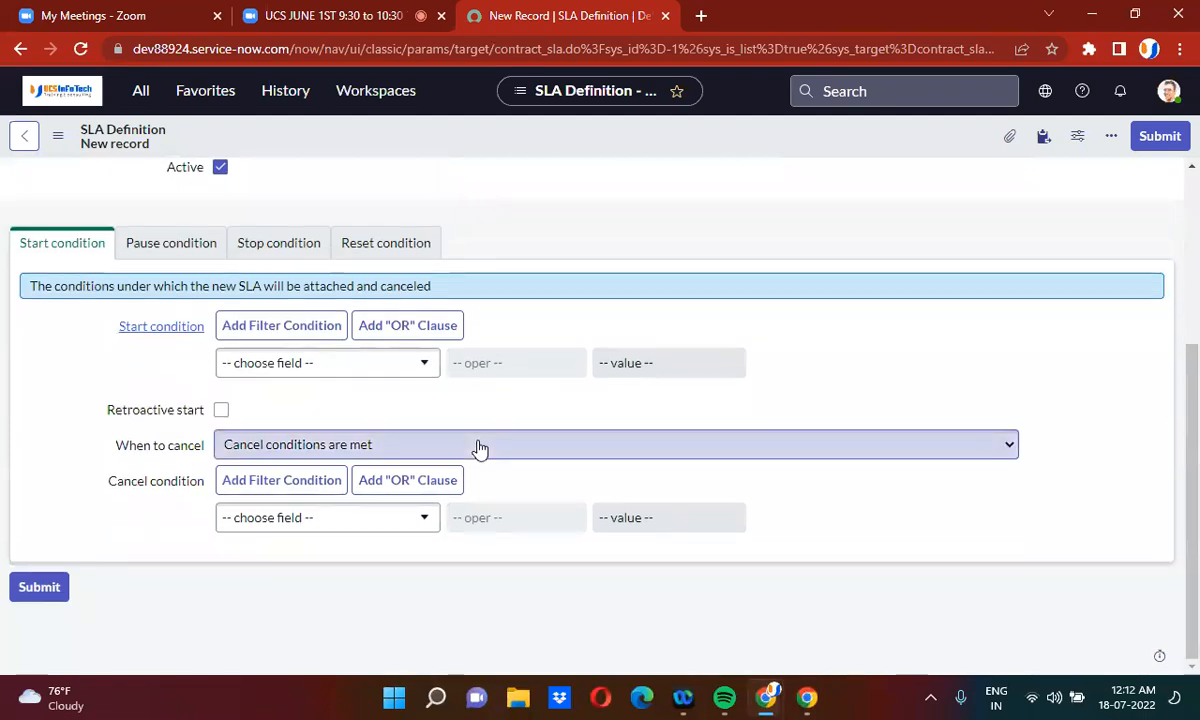
left_click(335, 364)
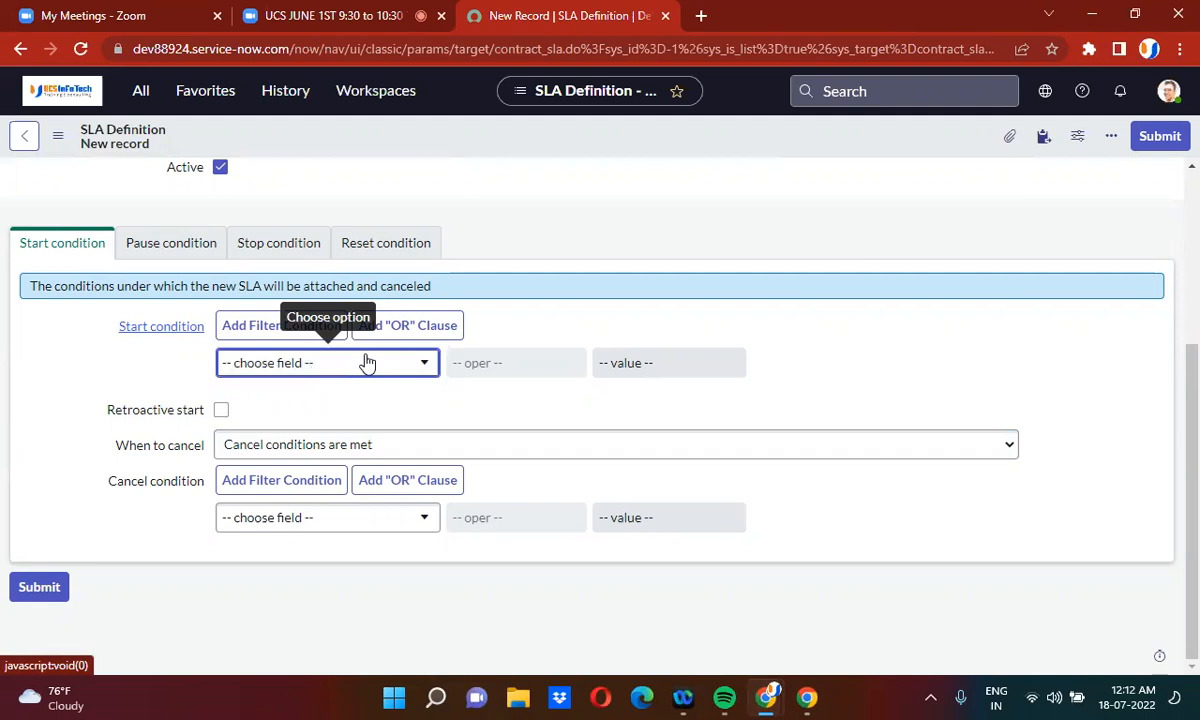
left_click(295, 366)
type("state")
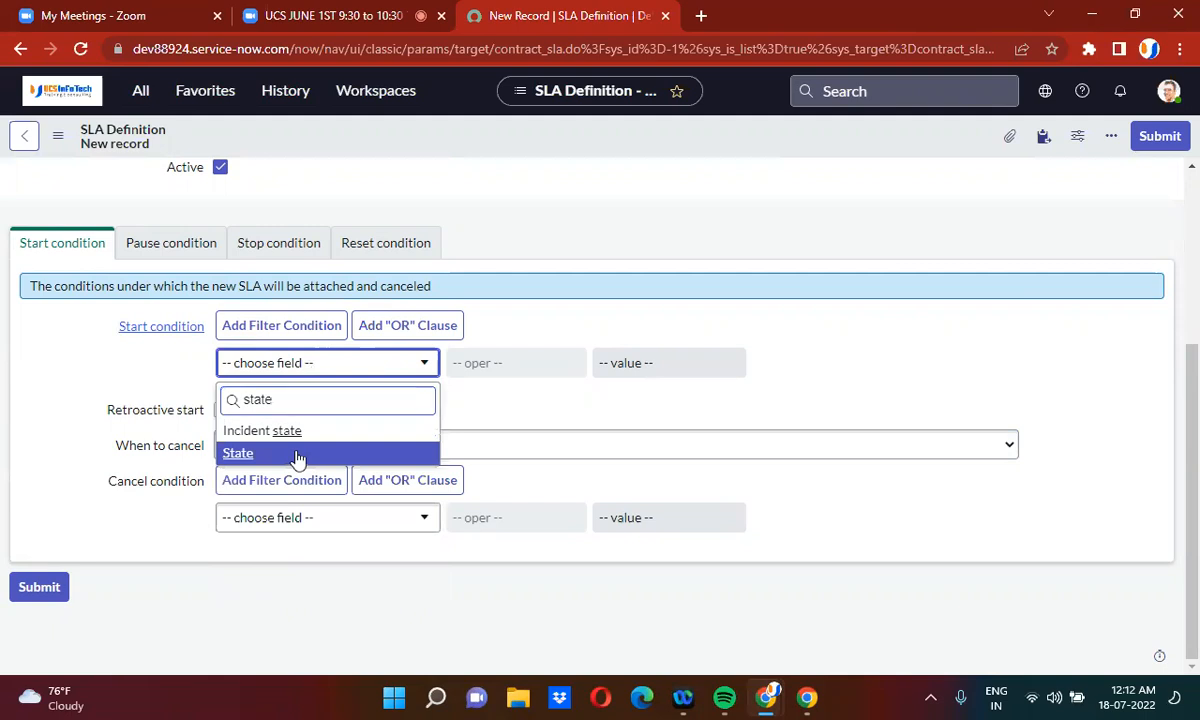
left_click(297, 455)
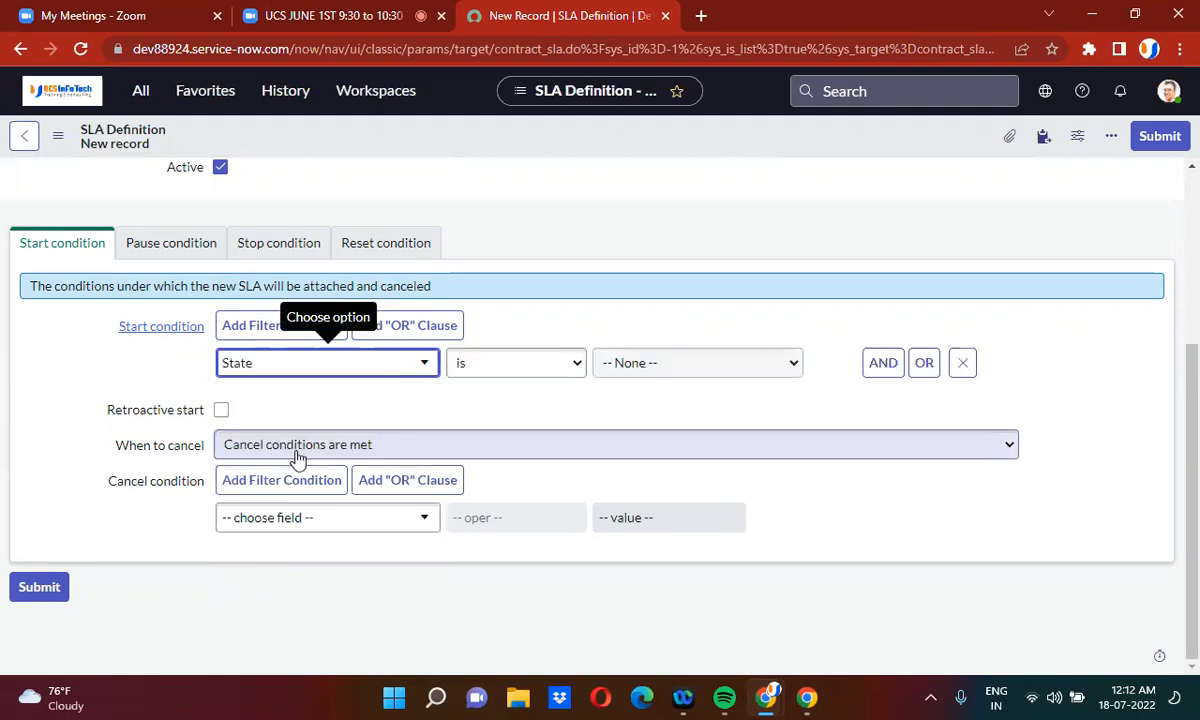
left_click(672, 365)
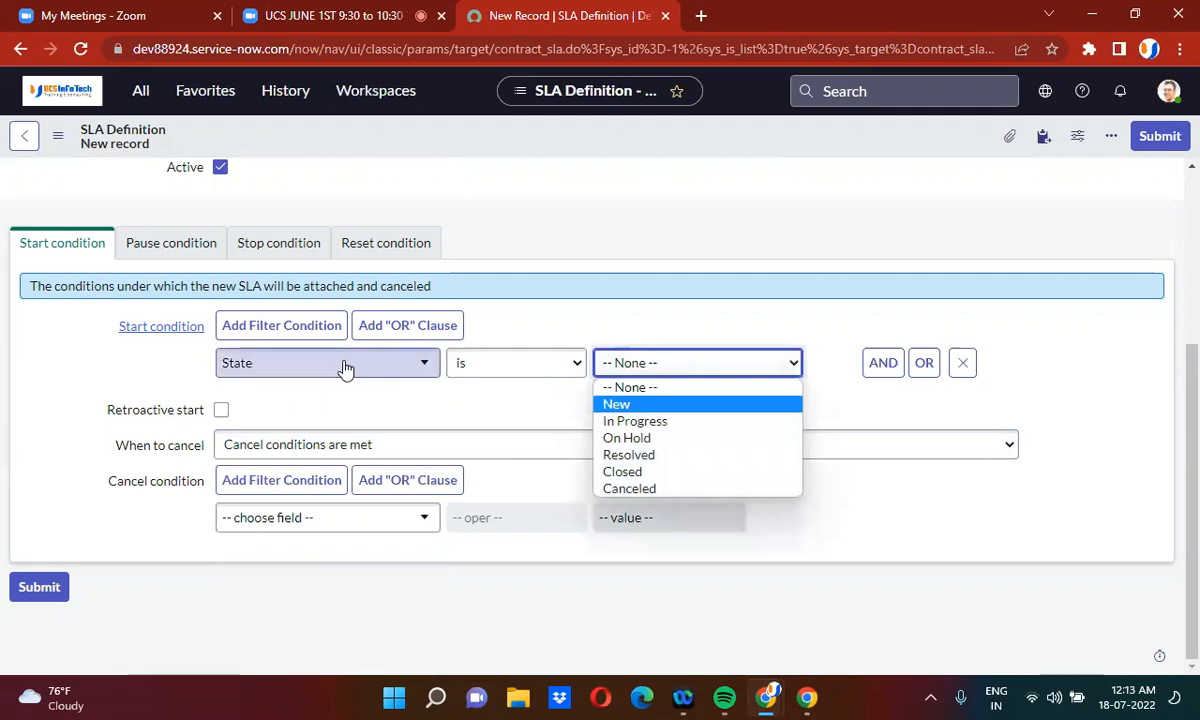
left_click(306, 378)
Step: Set the SLA definition's start condition to Priority is 1 - Critical
left_click(306, 378)
type("pr")
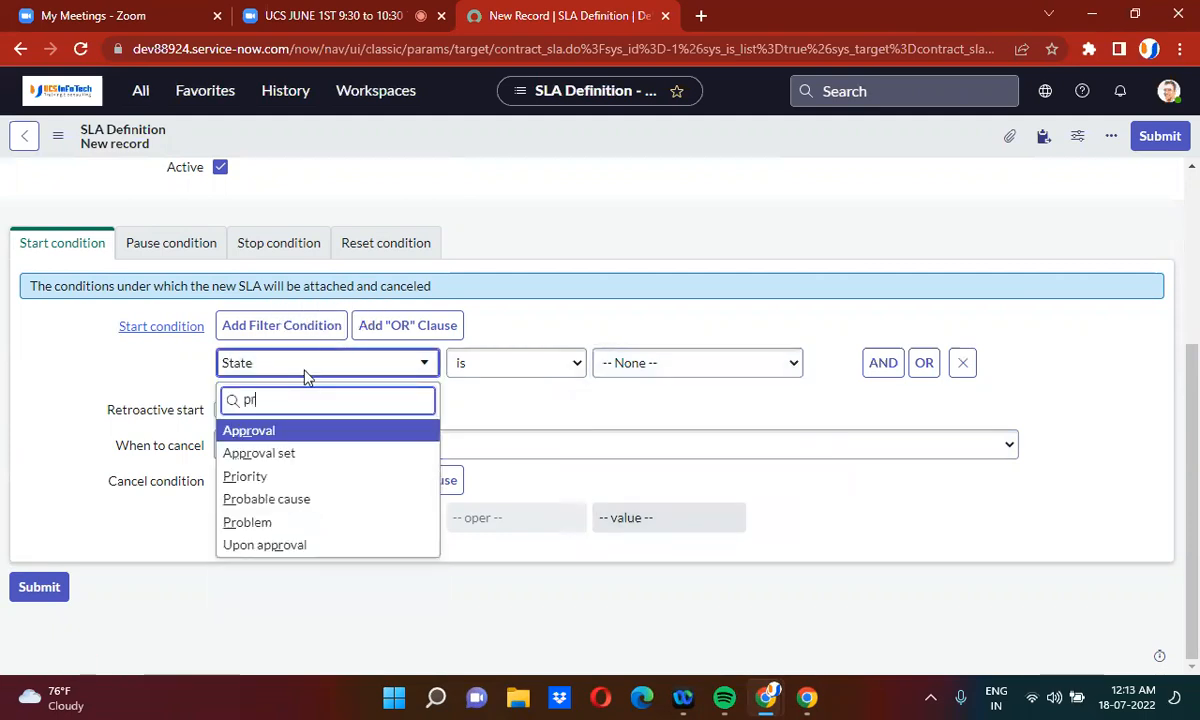
type("io")
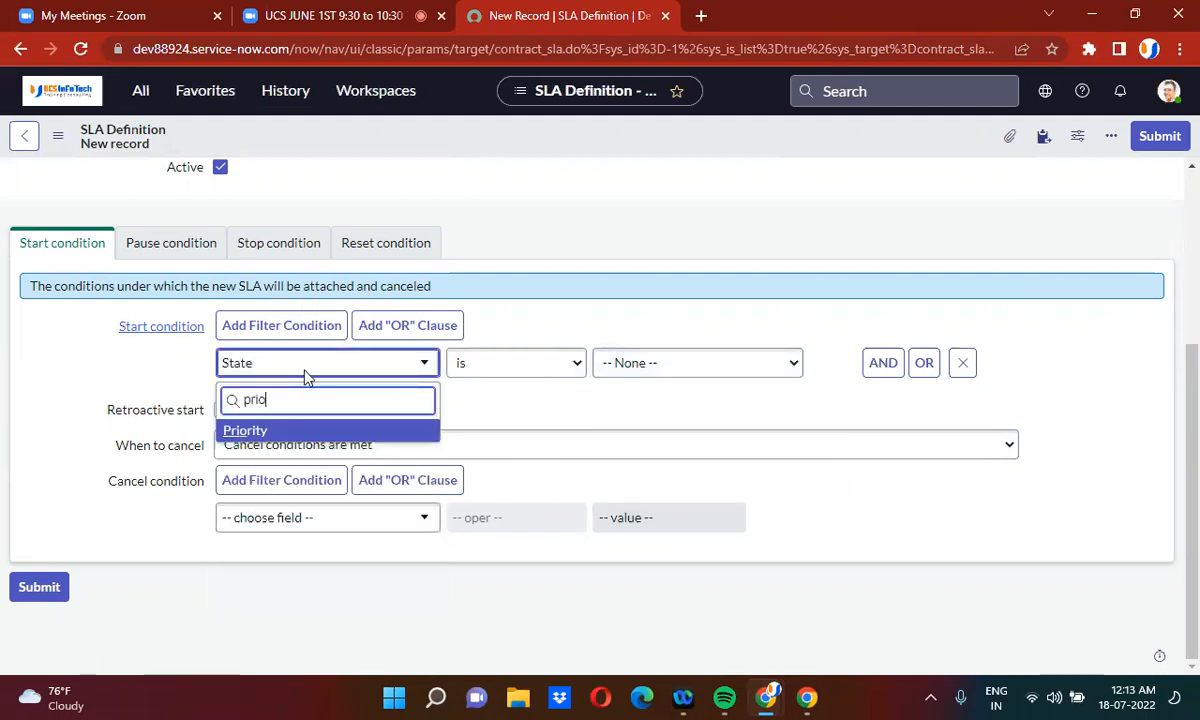
left_click(287, 438)
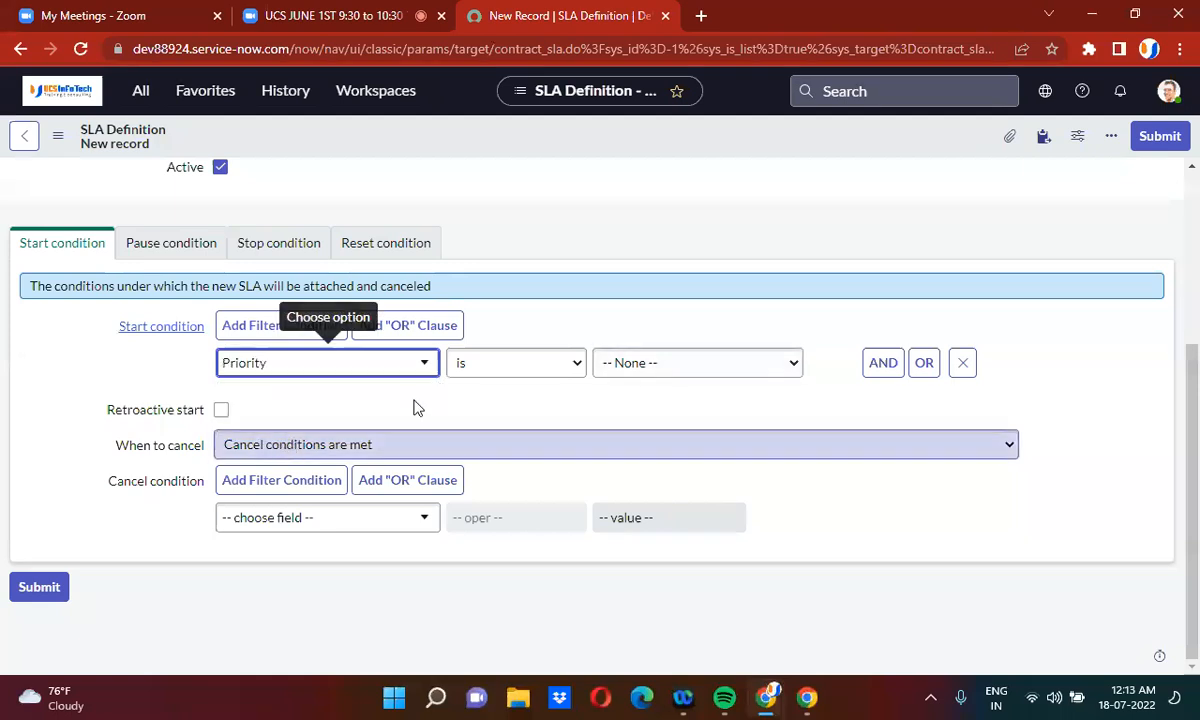
left_click(688, 366)
left_click(655, 404)
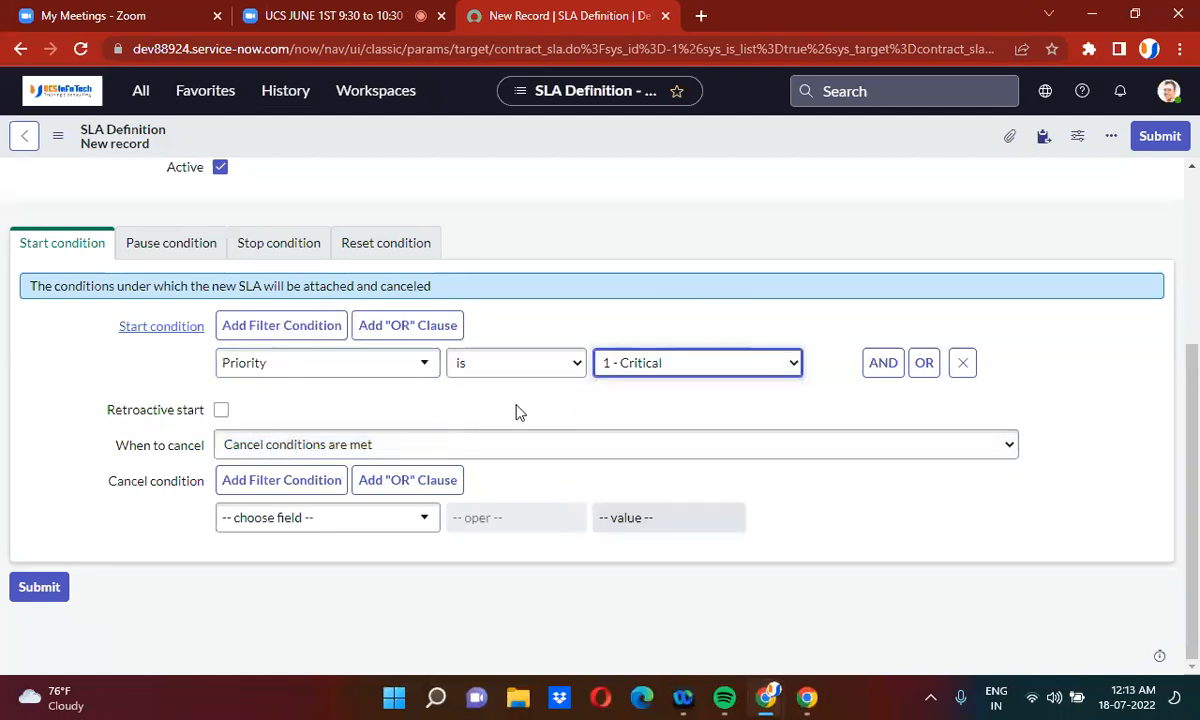
Step: Add a second required start condition, State is New, below the priority condition
left_click(880, 365)
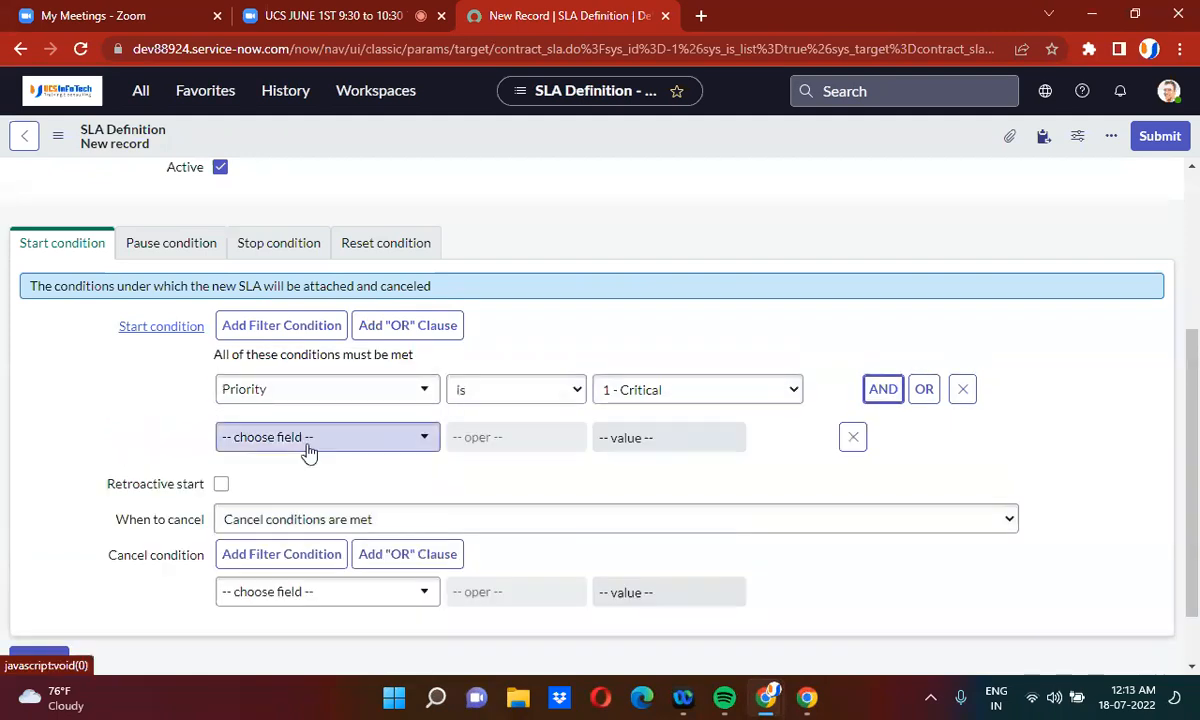
left_click(309, 447)
type("sta")
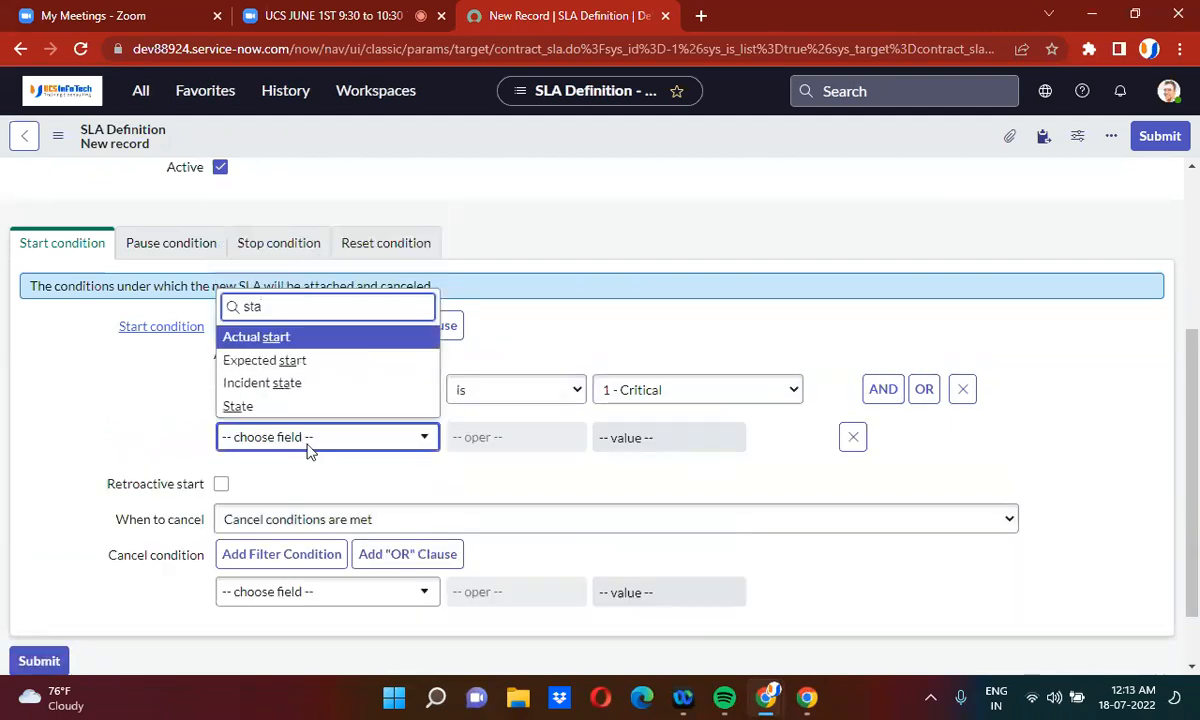
left_click(267, 407)
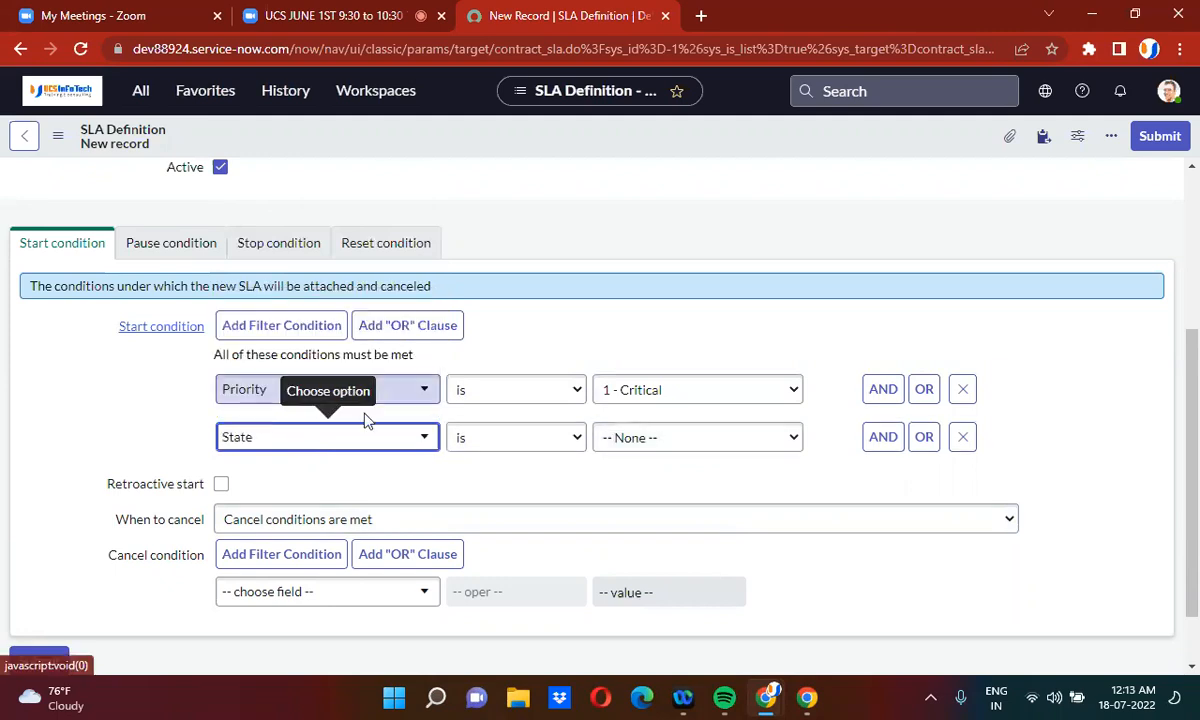
left_click(670, 434)
left_click(641, 479)
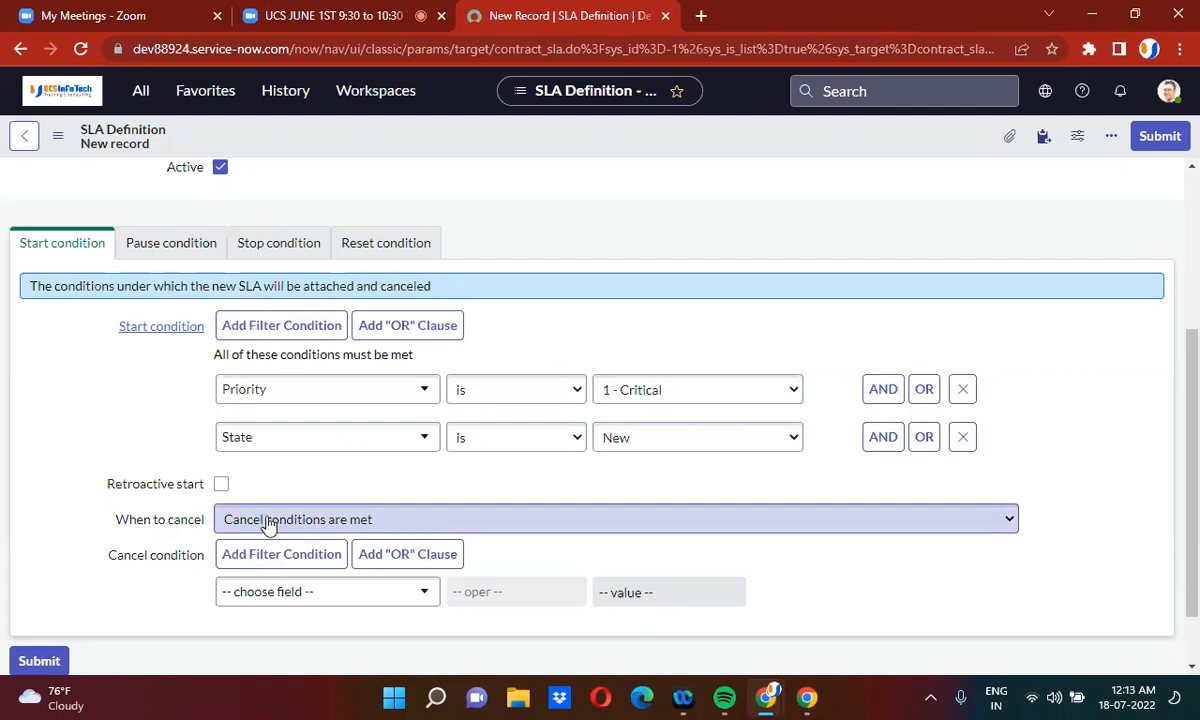
Step: Try "Start conditions are not met" for when to cancel the SLA and switch it back to "Cancel conditions are met"
left_click(331, 528)
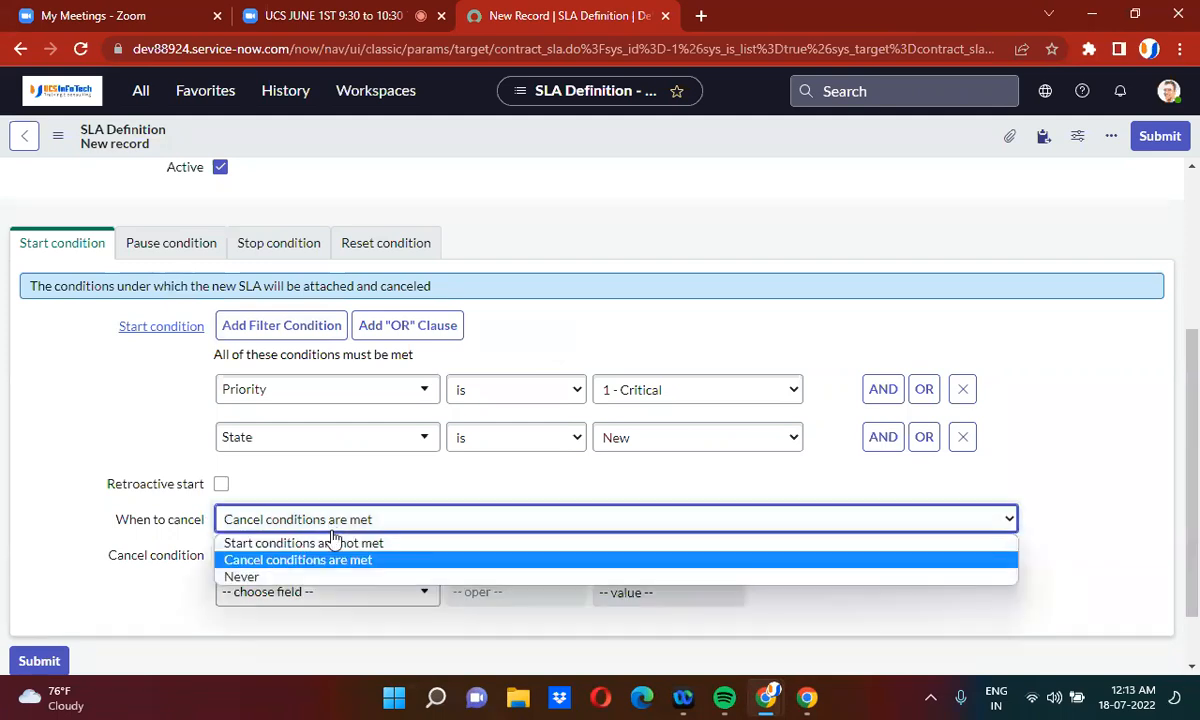
left_click(336, 543)
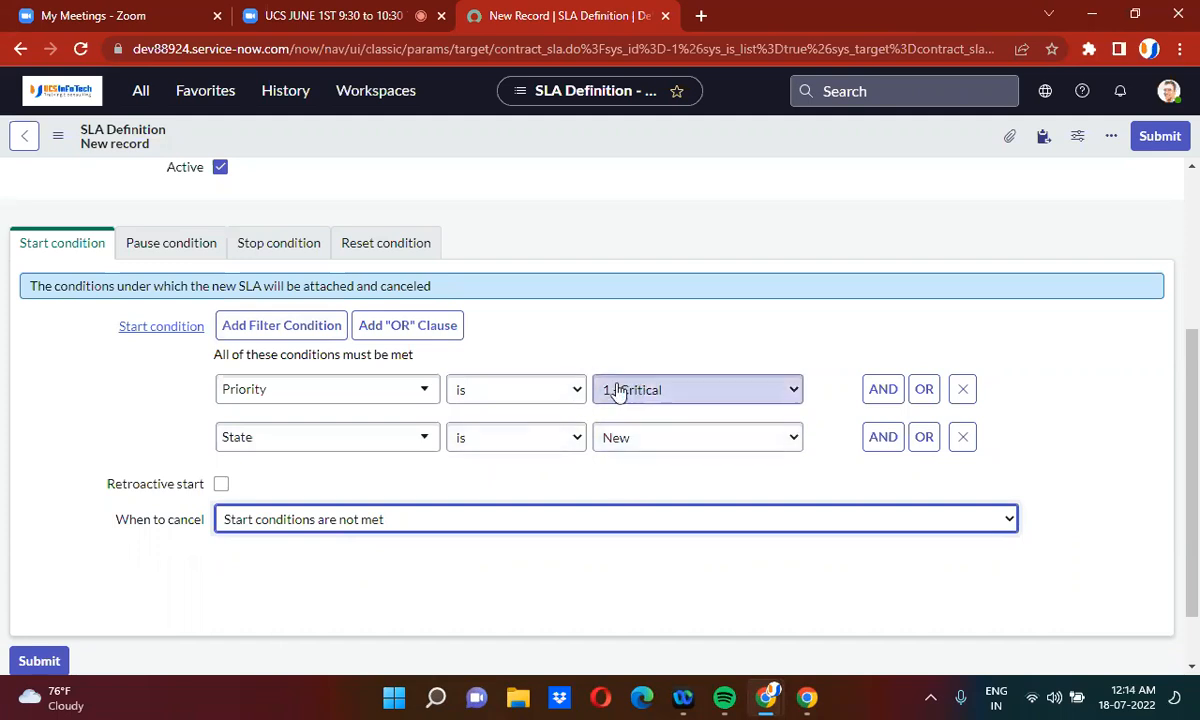
left_click(305, 519)
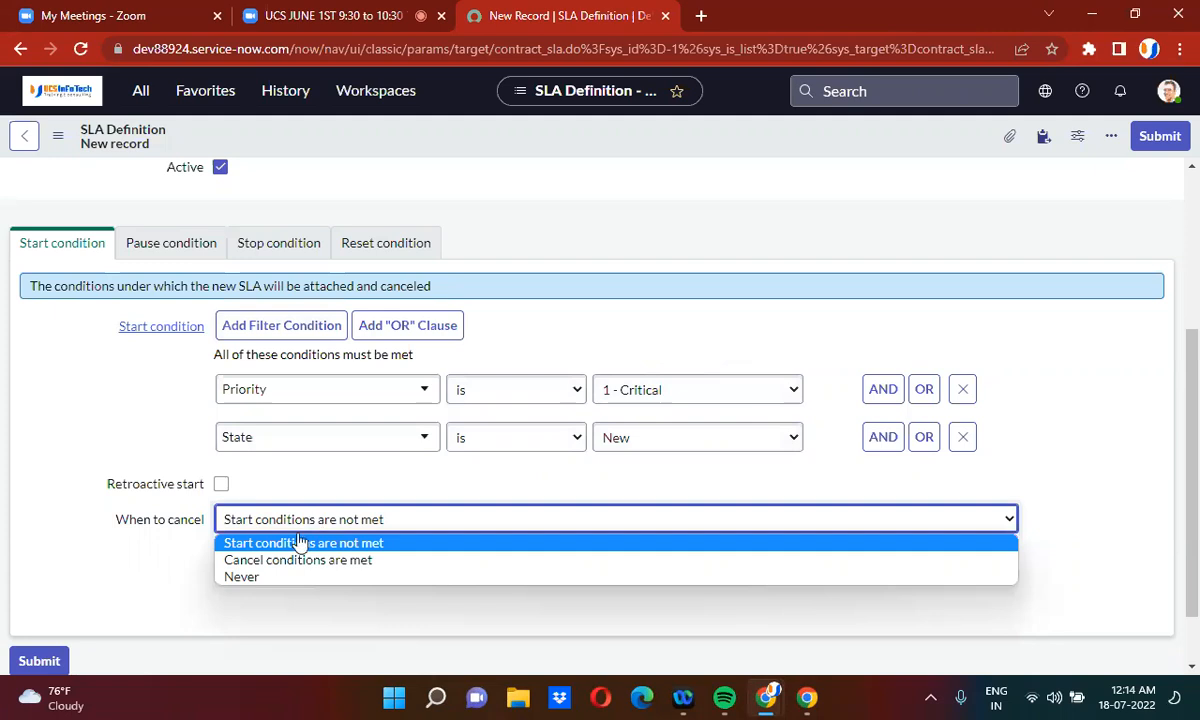
left_click(295, 560)
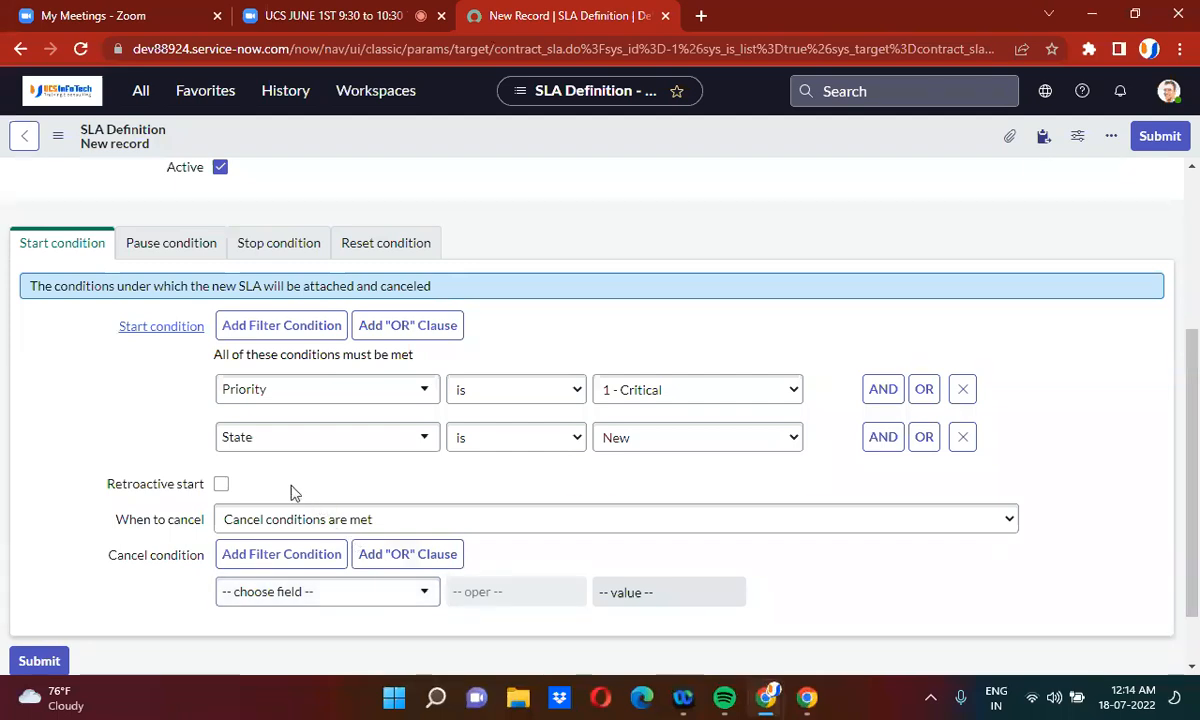
Step: Set the SLA definition's stop condition to State is Resolved
left_click(172, 244)
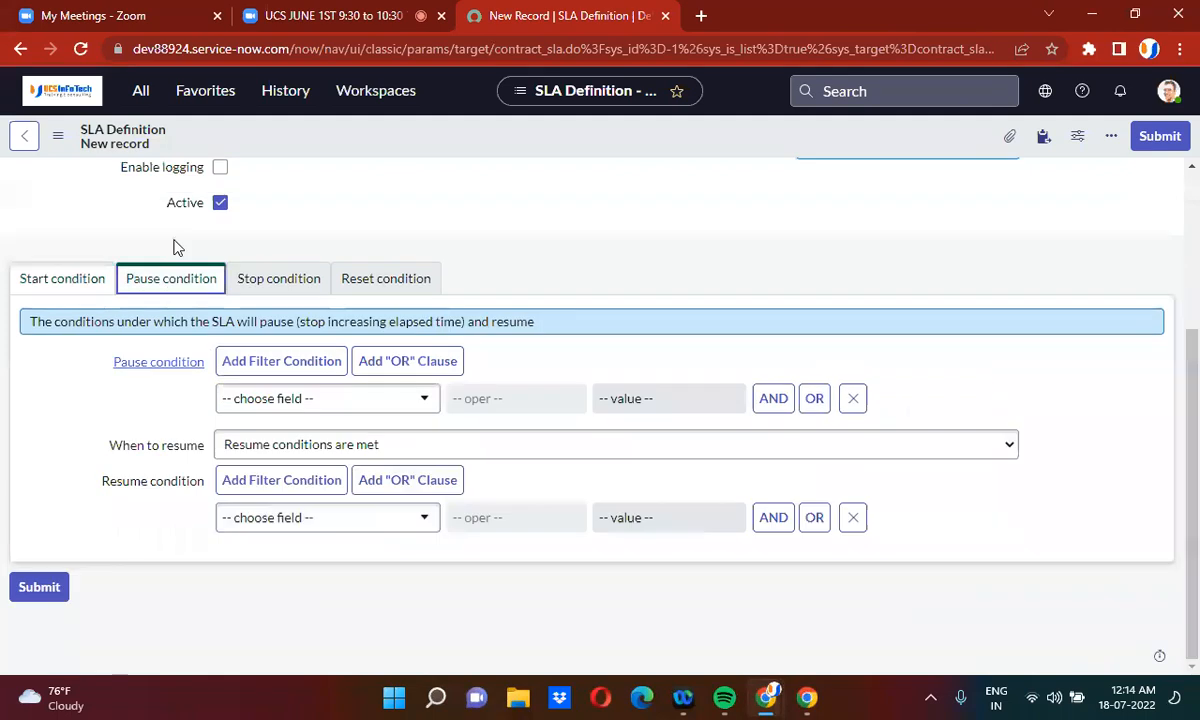
left_click(286, 281)
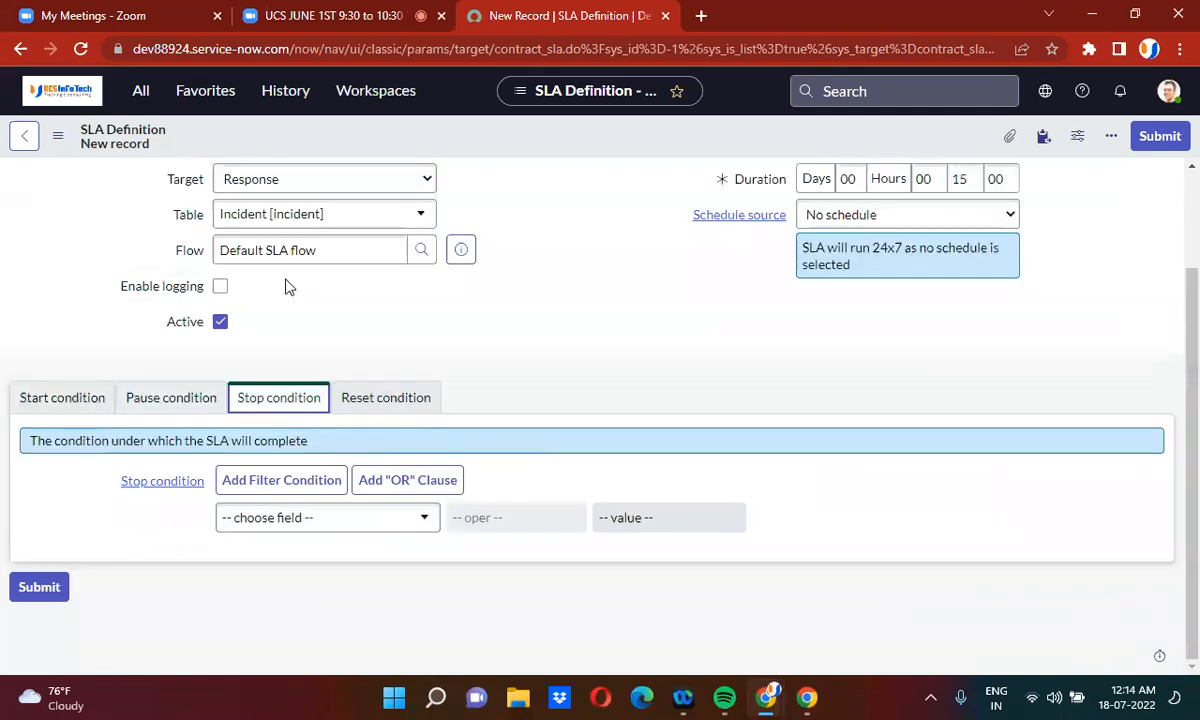
left_click(283, 517)
type("statr")
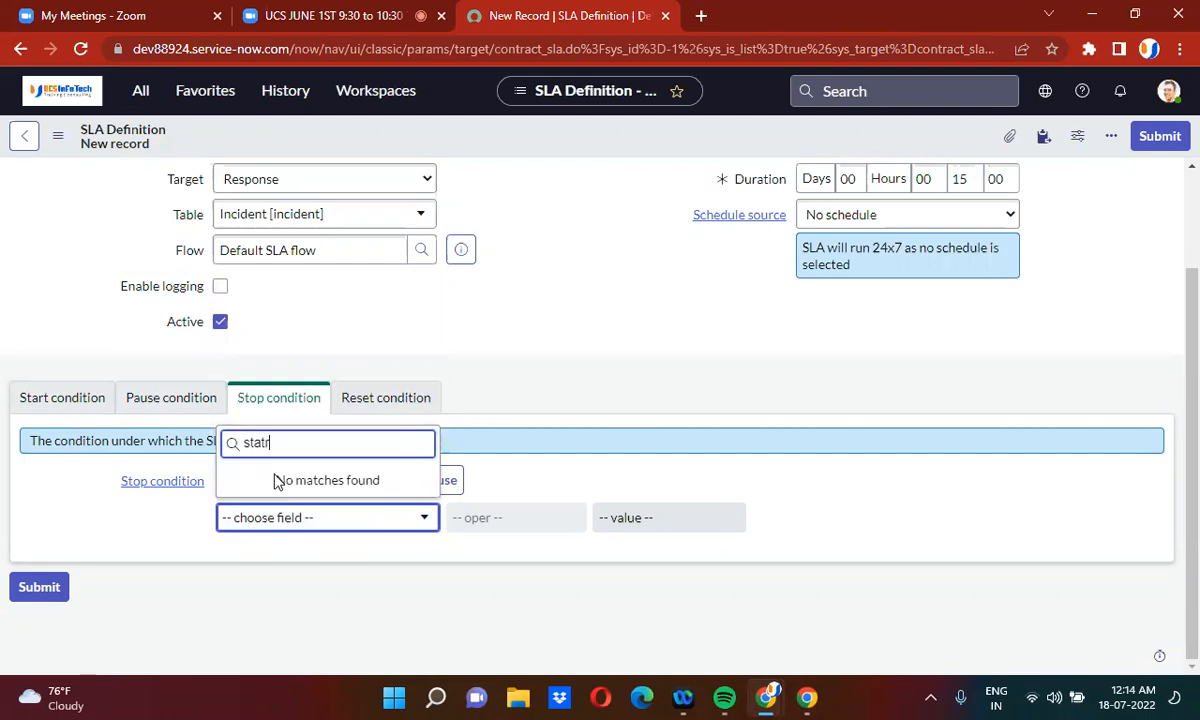
key("BackSpace")
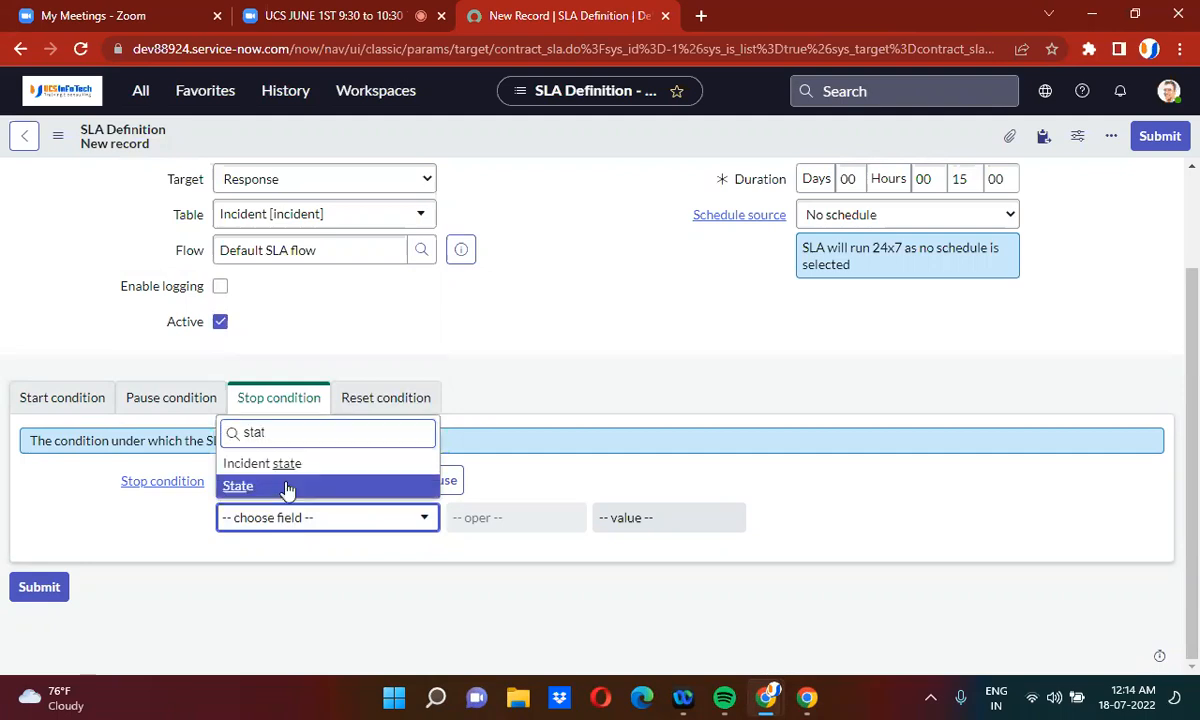
left_click(287, 487)
left_click(648, 522)
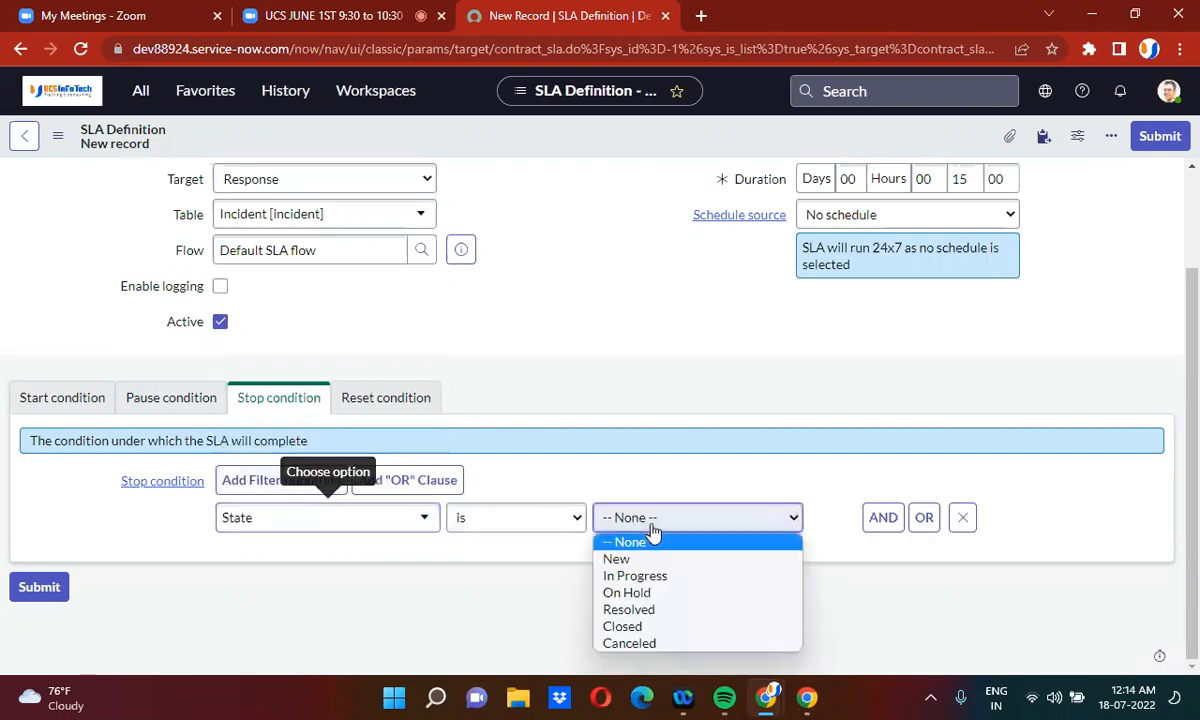
left_click(646, 610)
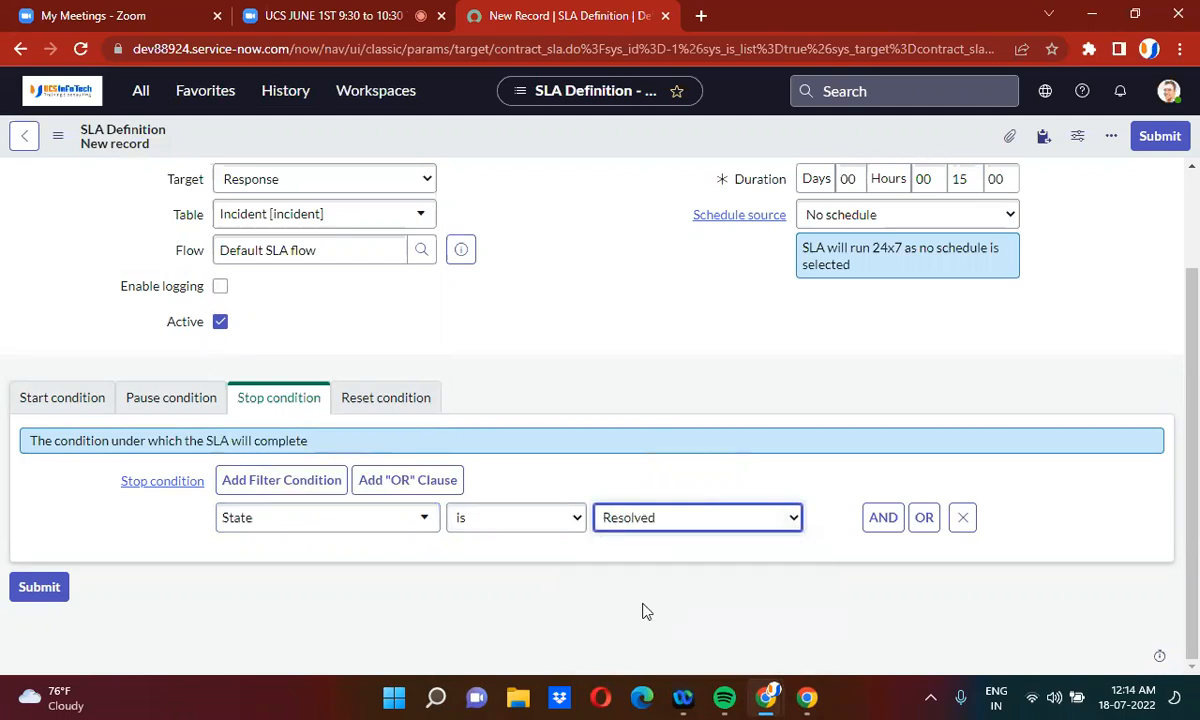
Step: Save the new SLA definition and stay on its record
left_click(565, 425)
scroll(565, 425, "up", 3)
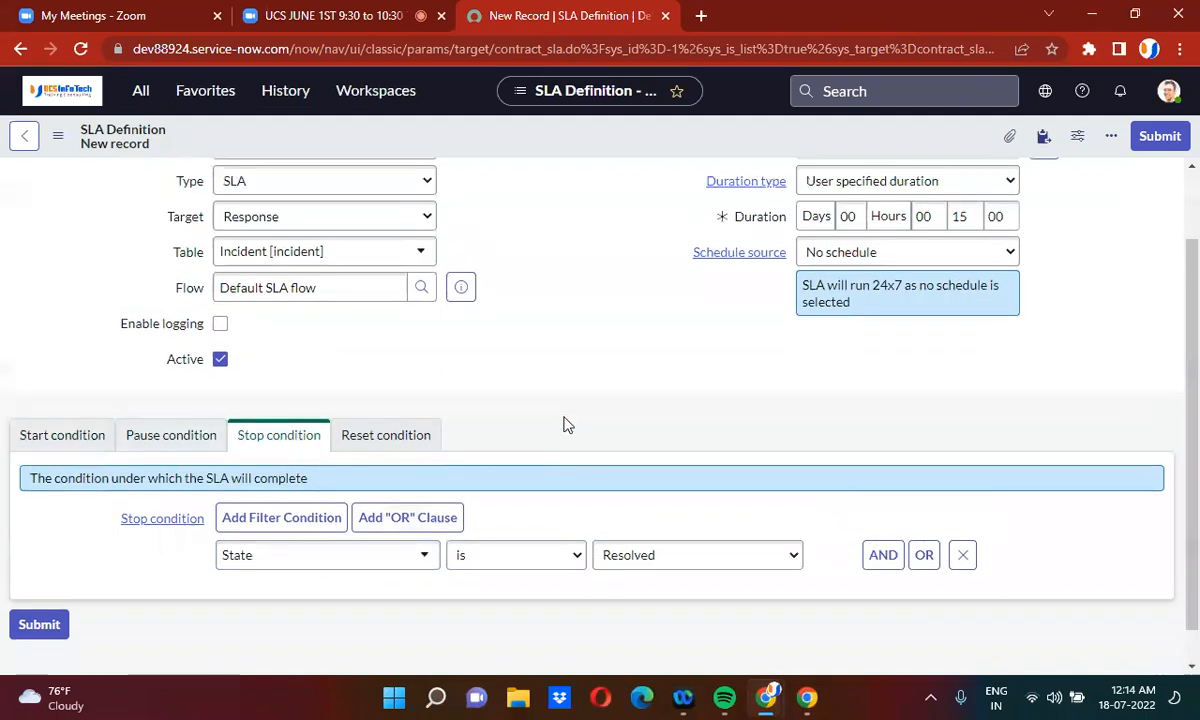
right_click(590, 131)
left_click(622, 141)
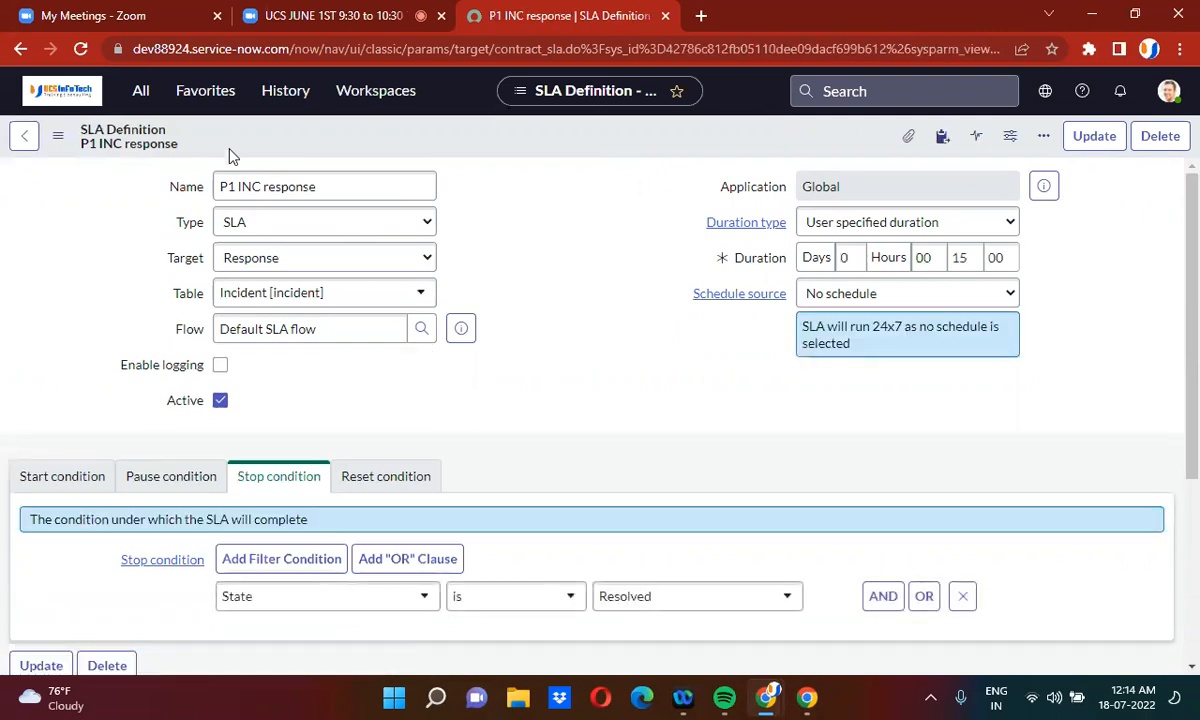
Step: Duplicate the SLA definition's browser tab and open a new incident form from the favorites in the copy
right_click(540, 15)
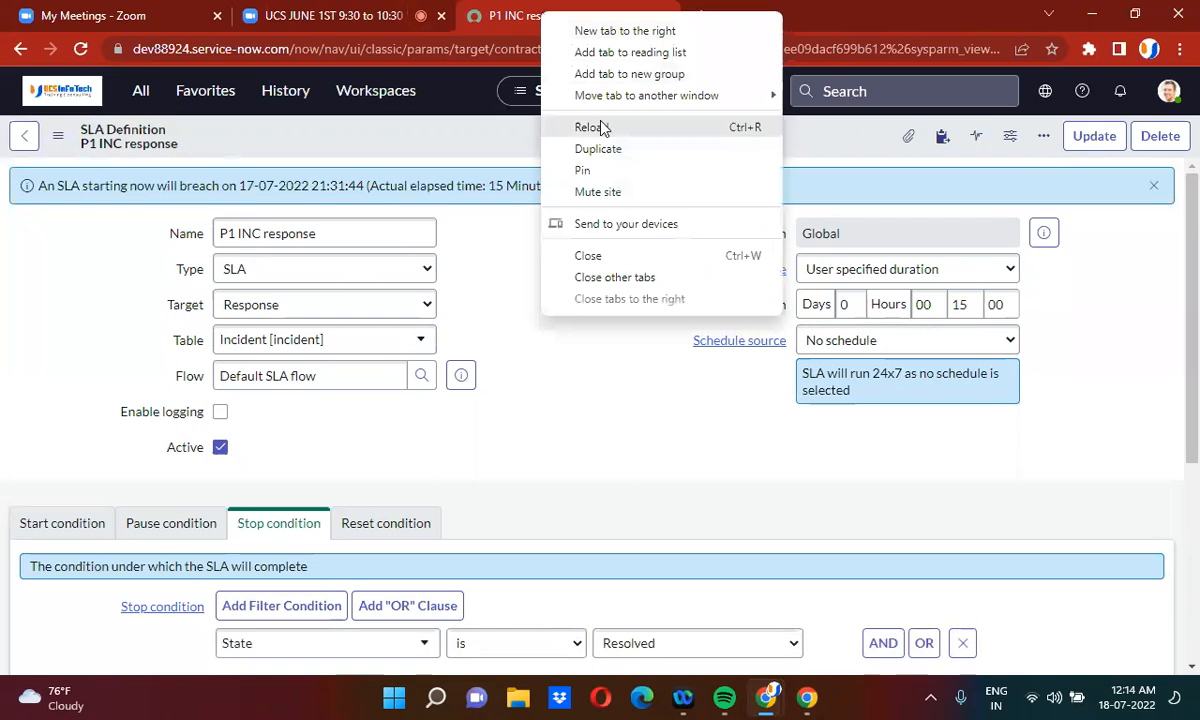
left_click(613, 150)
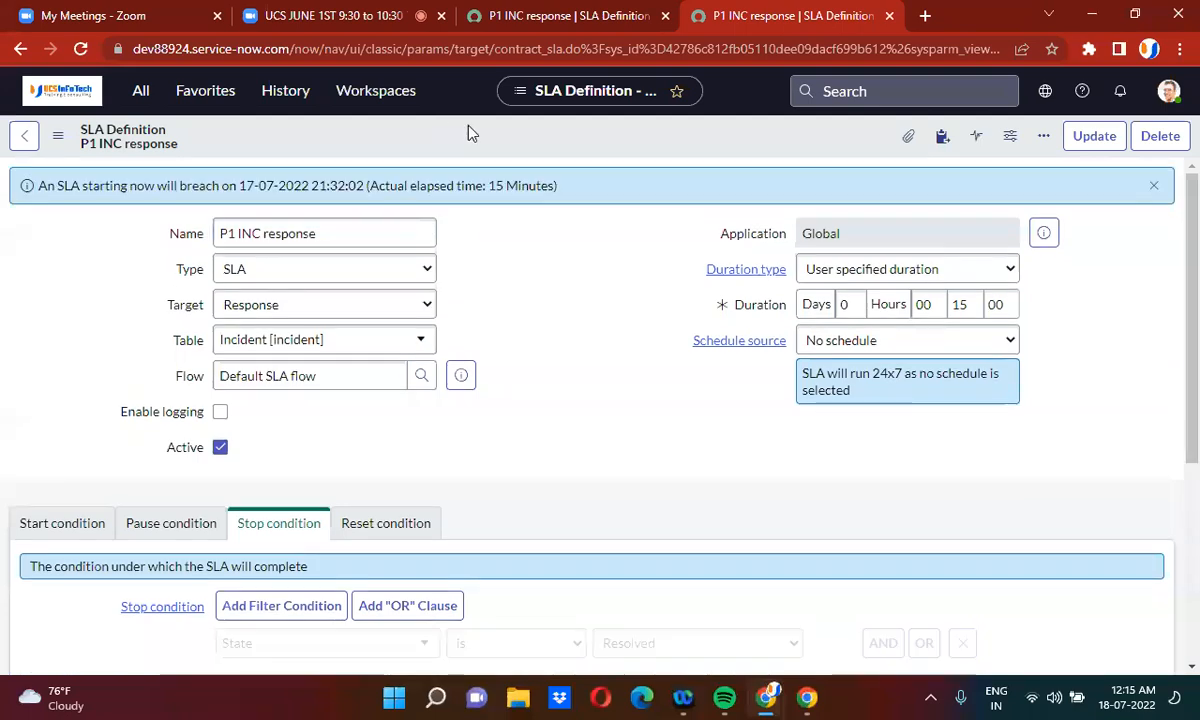
left_click(182, 92)
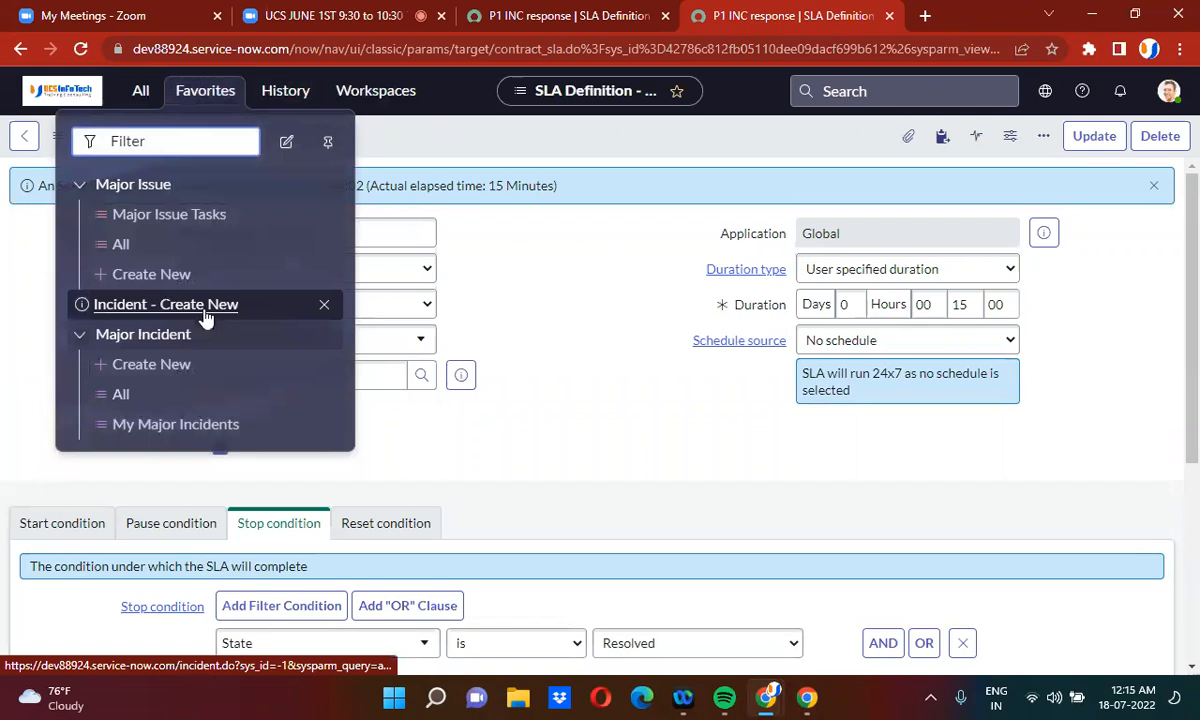
left_click(204, 309)
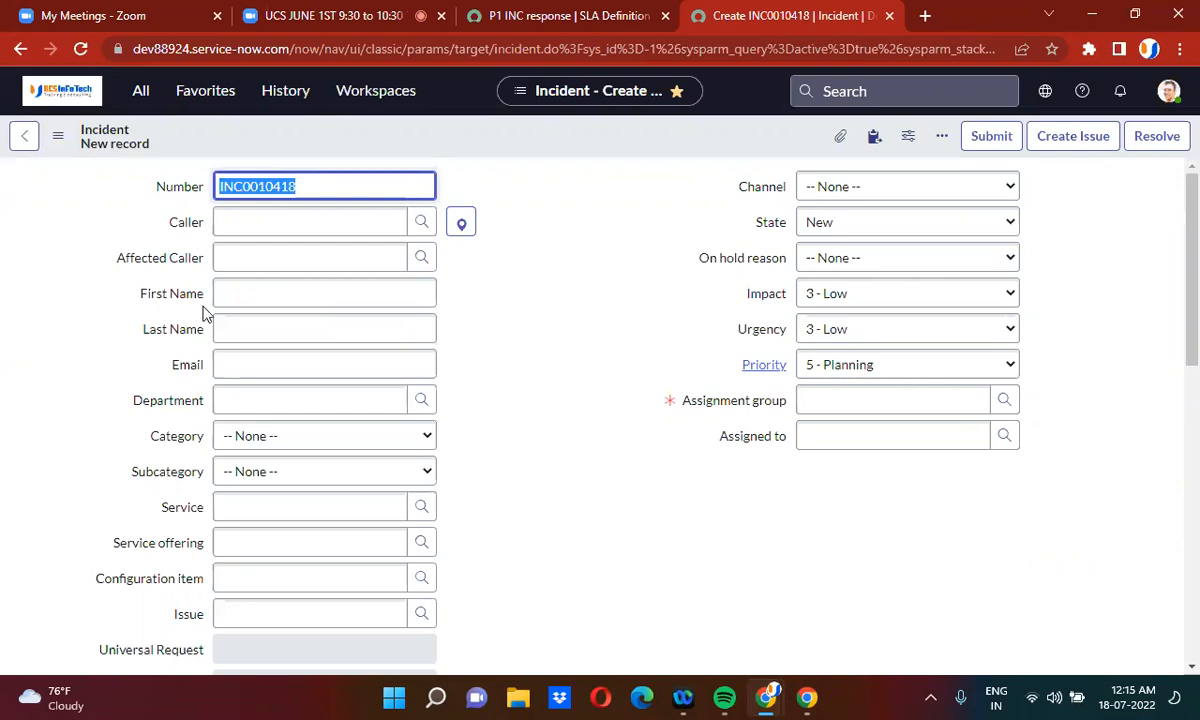
right_click(562, 143)
mouse_move(614, 176)
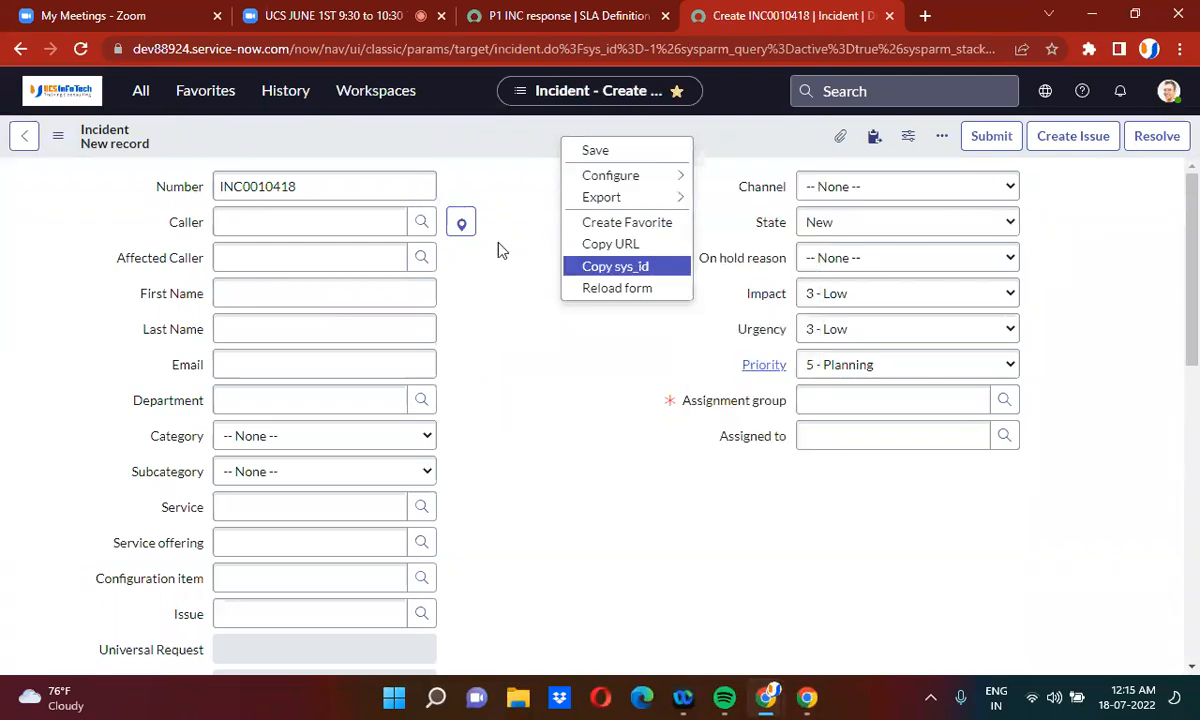
left_click(545, 293)
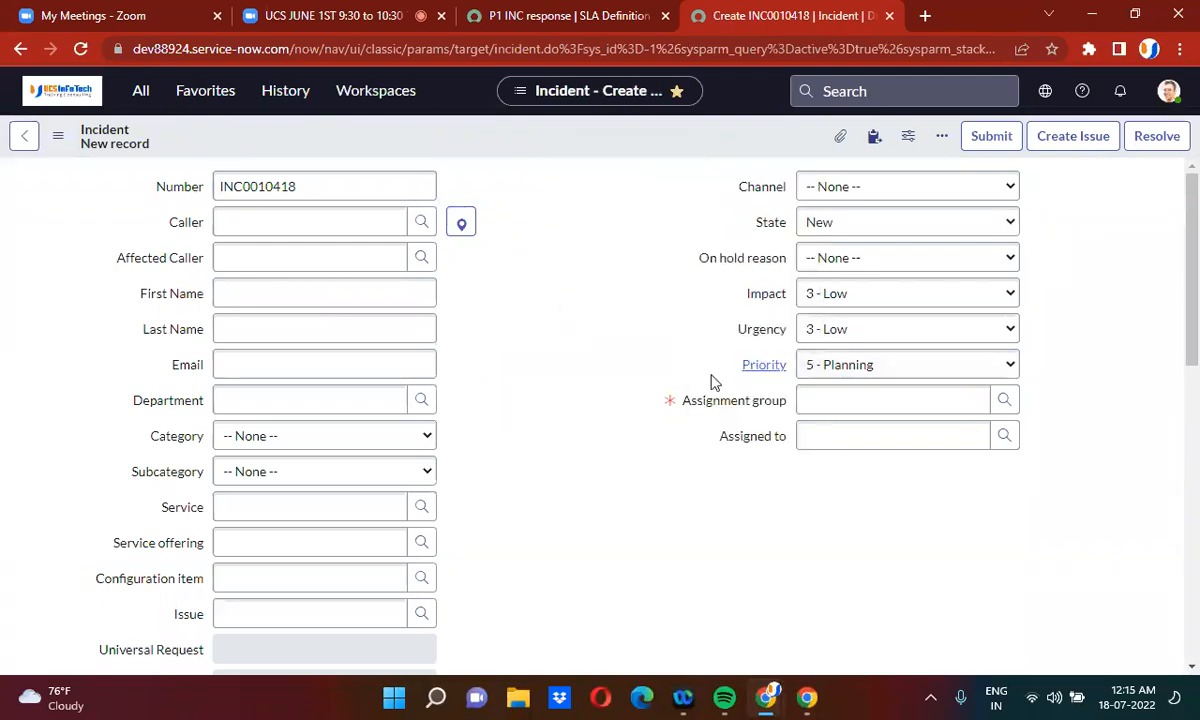
Step: Set the new incident's assignment group to Application Development, try to save the record, and dismiss the resulting messages
left_click(833, 397)
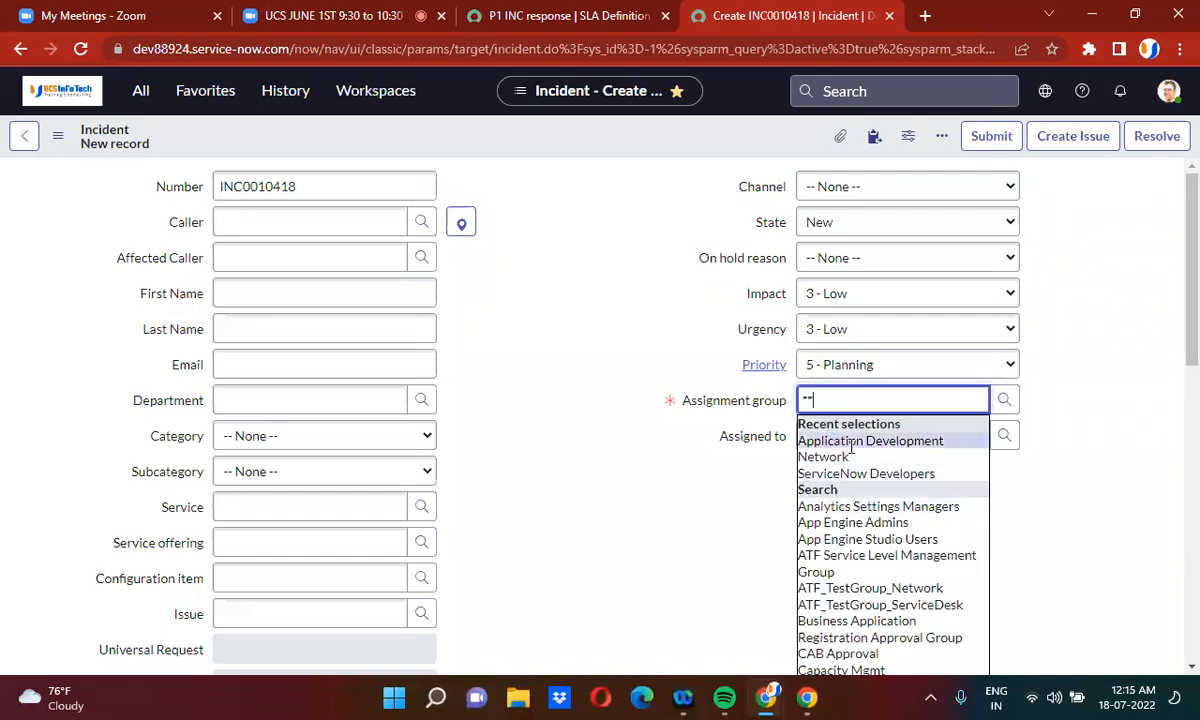
left_click(925, 446)
scroll(566, 551, "down", 5)
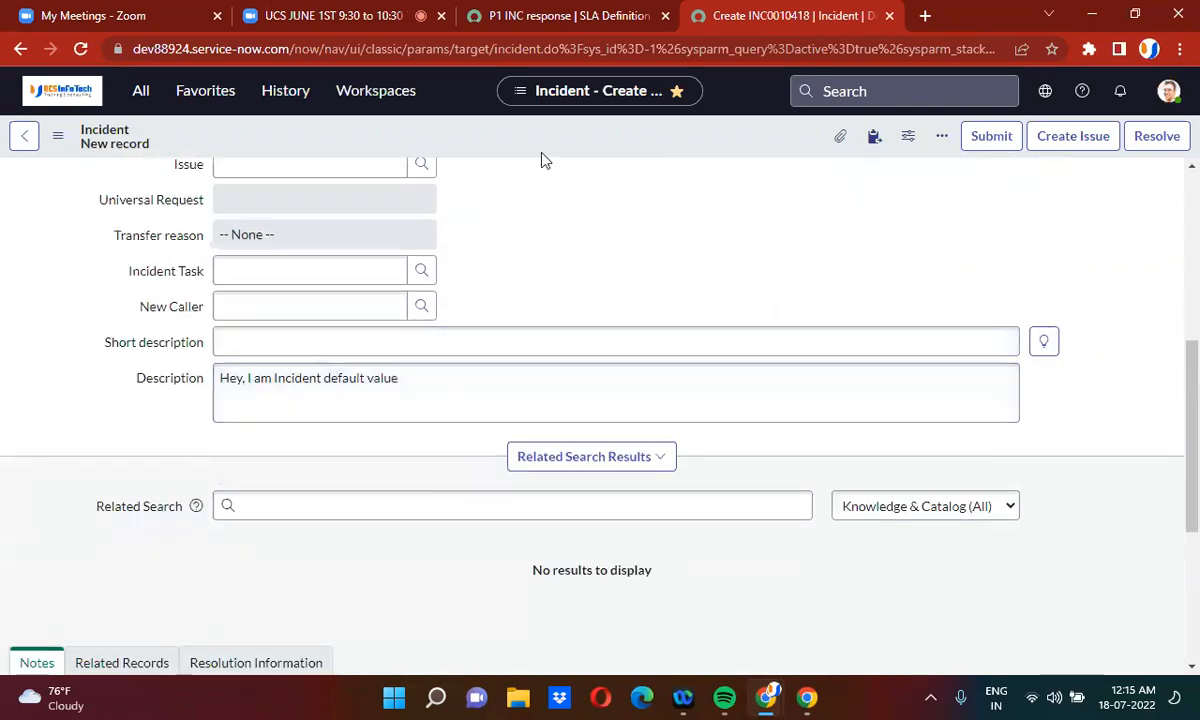
right_click(535, 139)
left_click(561, 148)
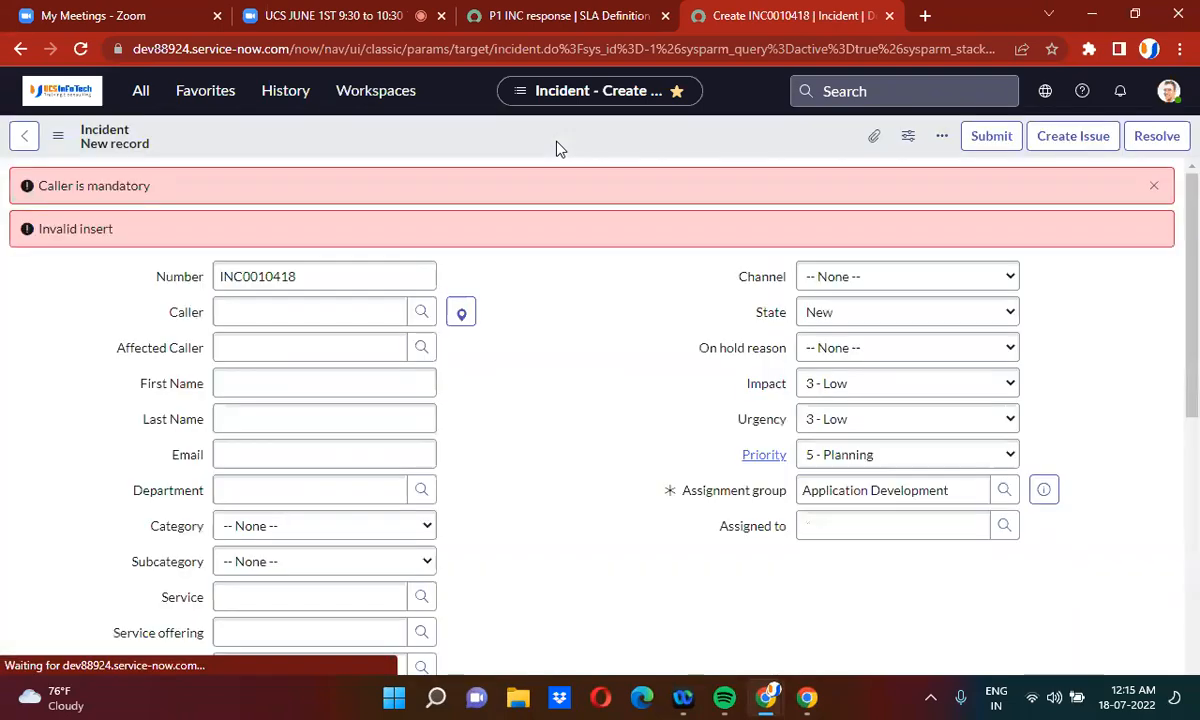
left_click(1153, 186)
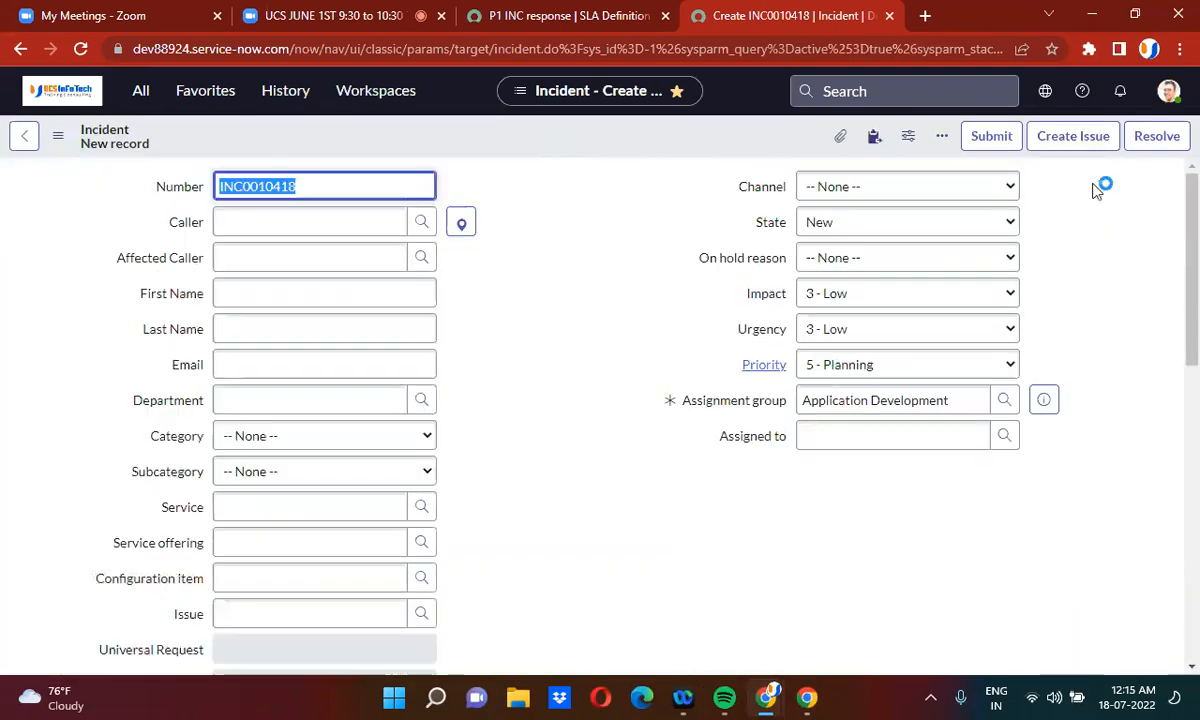
Step: Choose a caller for the incident from the recent selections and save the record, staying on it
left_click(282, 231)
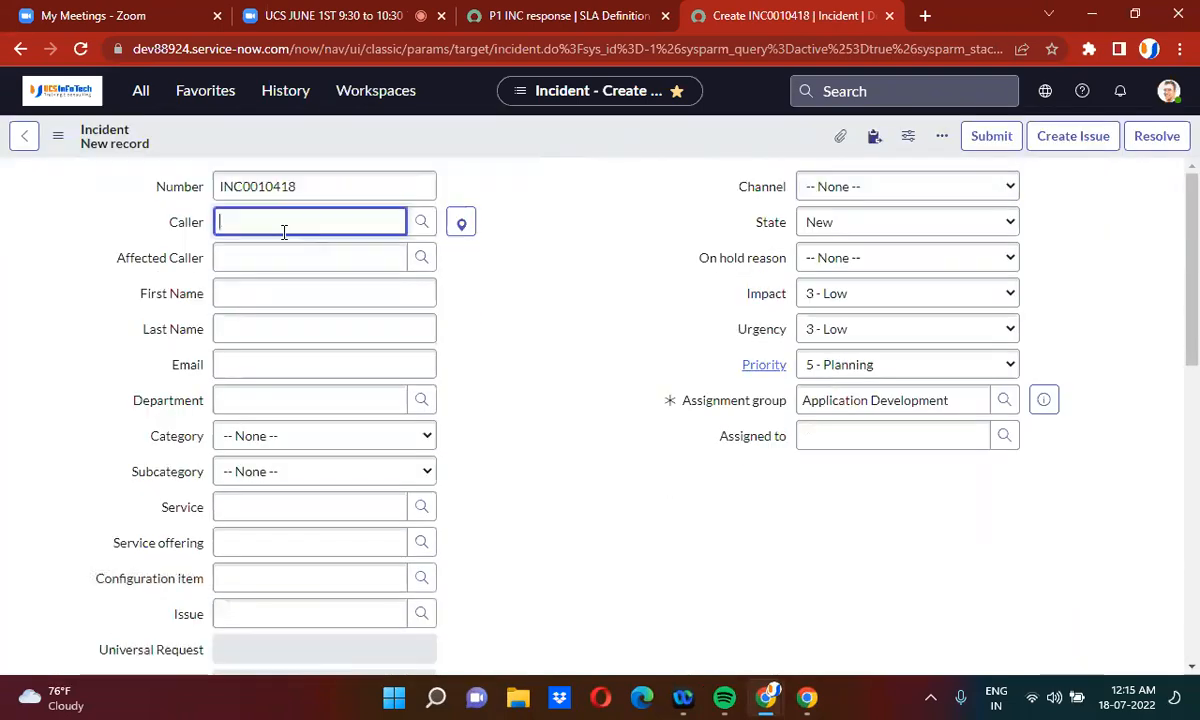
type("**")
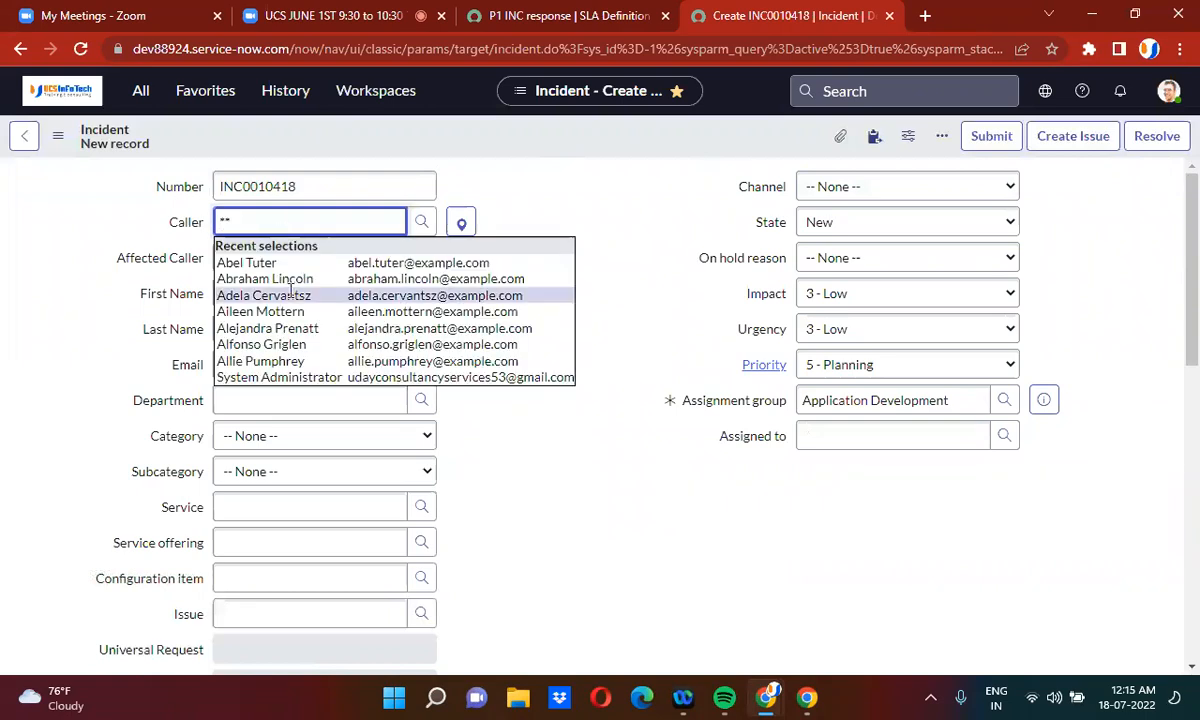
left_click(285, 295)
right_click(510, 147)
left_click(528, 153)
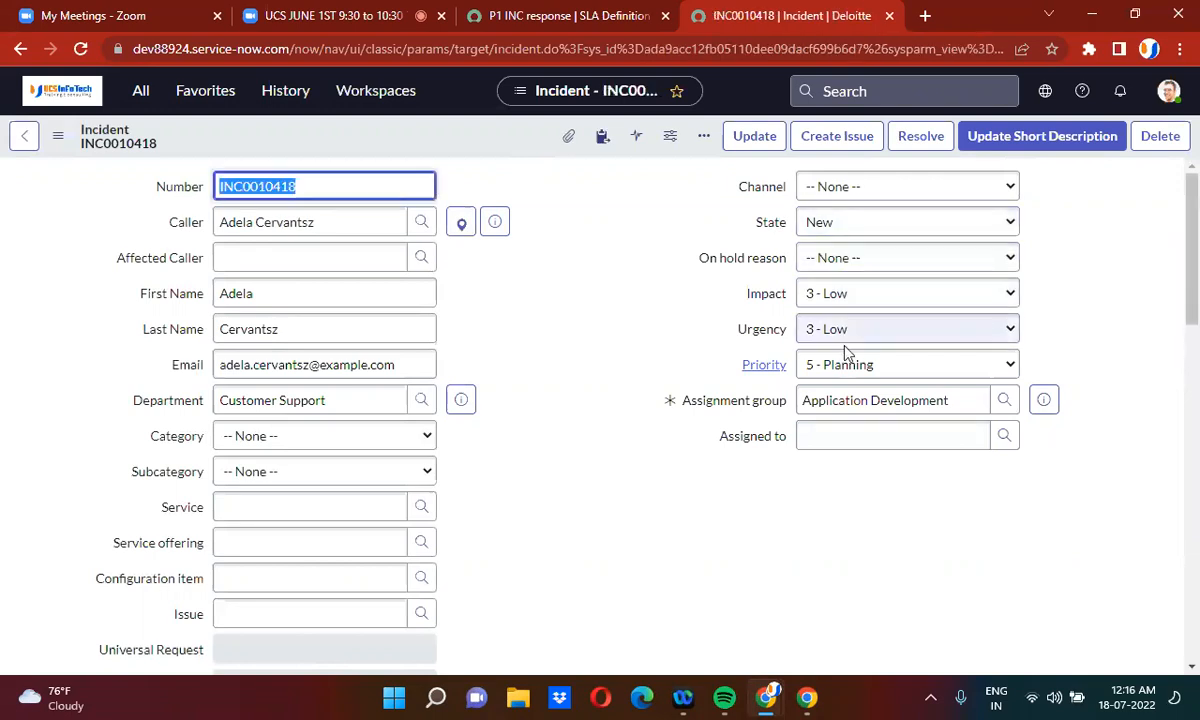
Step: Set both the impact and the urgency of the incident to 1 - High
left_click(850, 297)
left_click(835, 317)
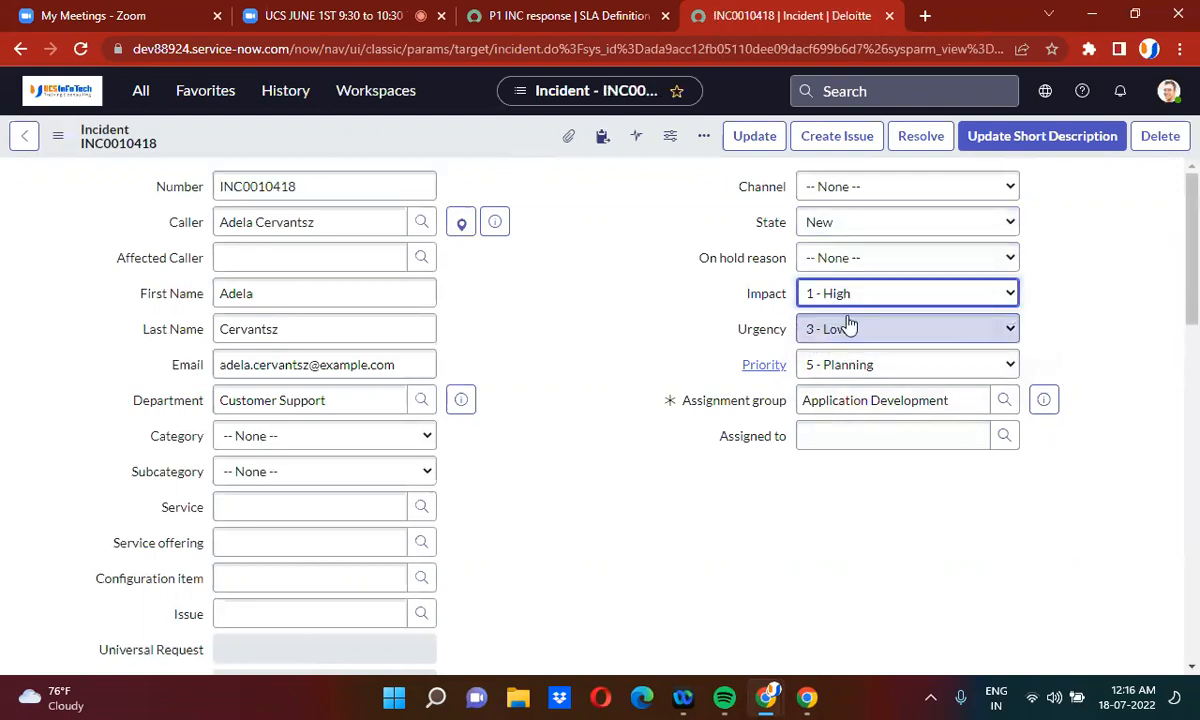
left_click(840, 328)
left_click(840, 356)
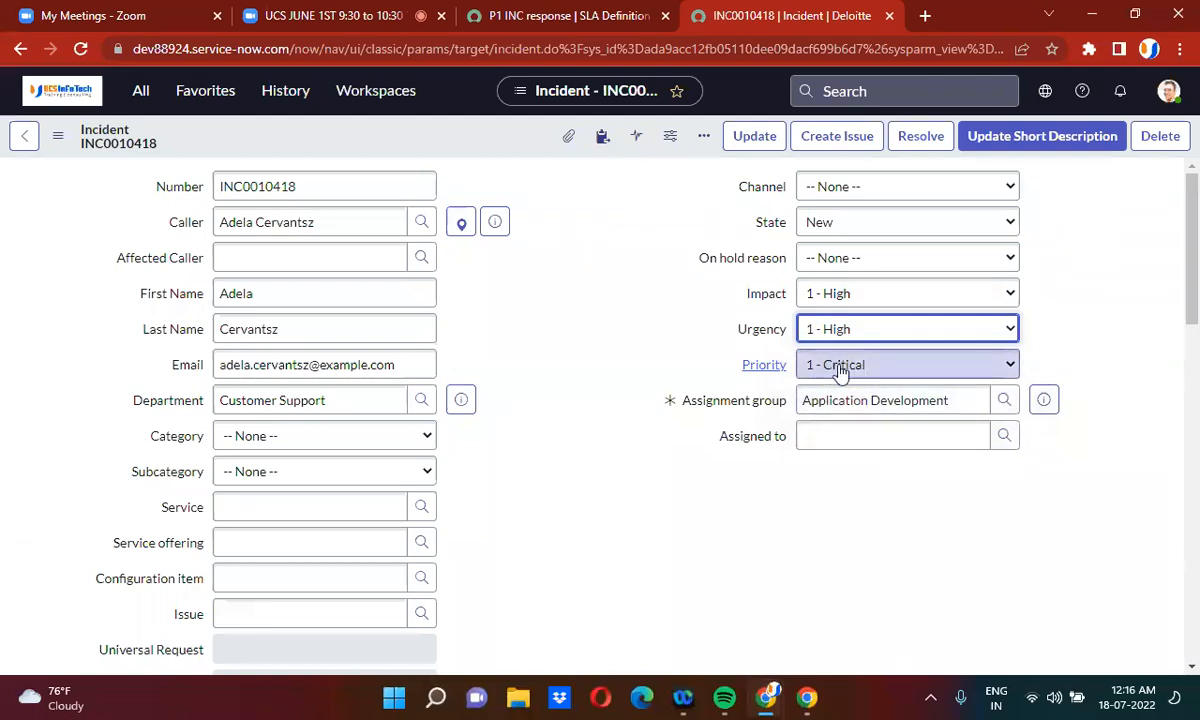
Step: Save the incident with the mandatory work note "test" and check its Task SLAs list
right_click(472, 142)
left_click(495, 148)
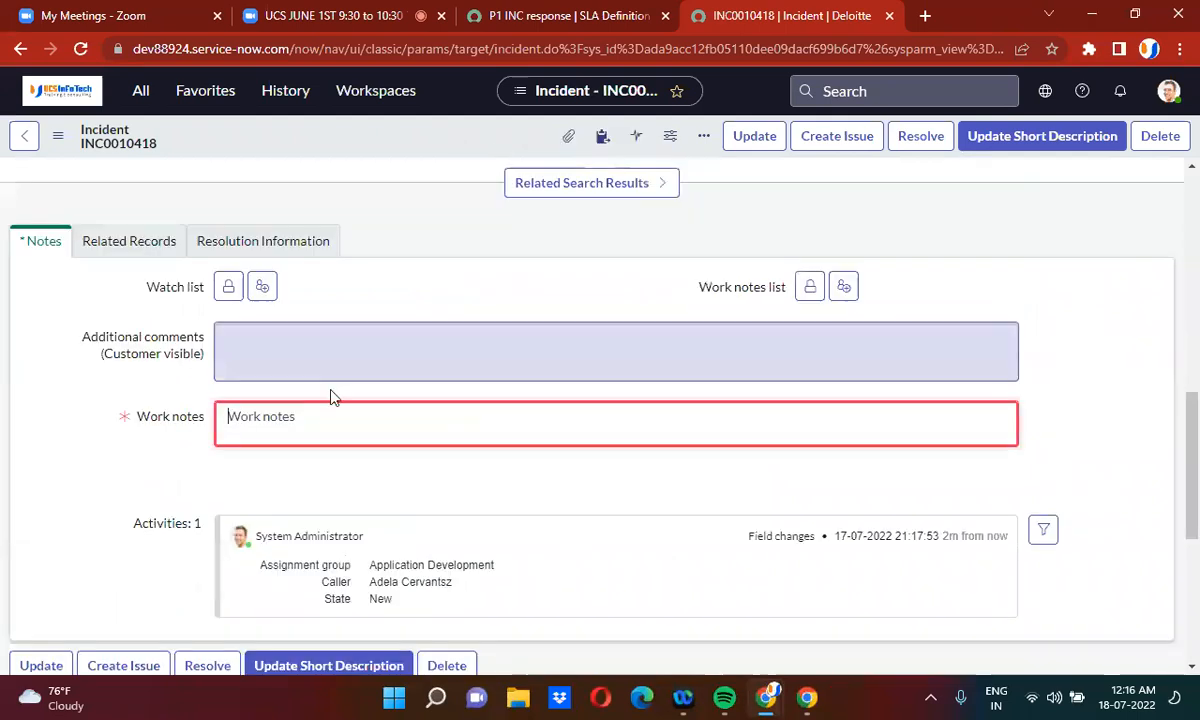
type("test")
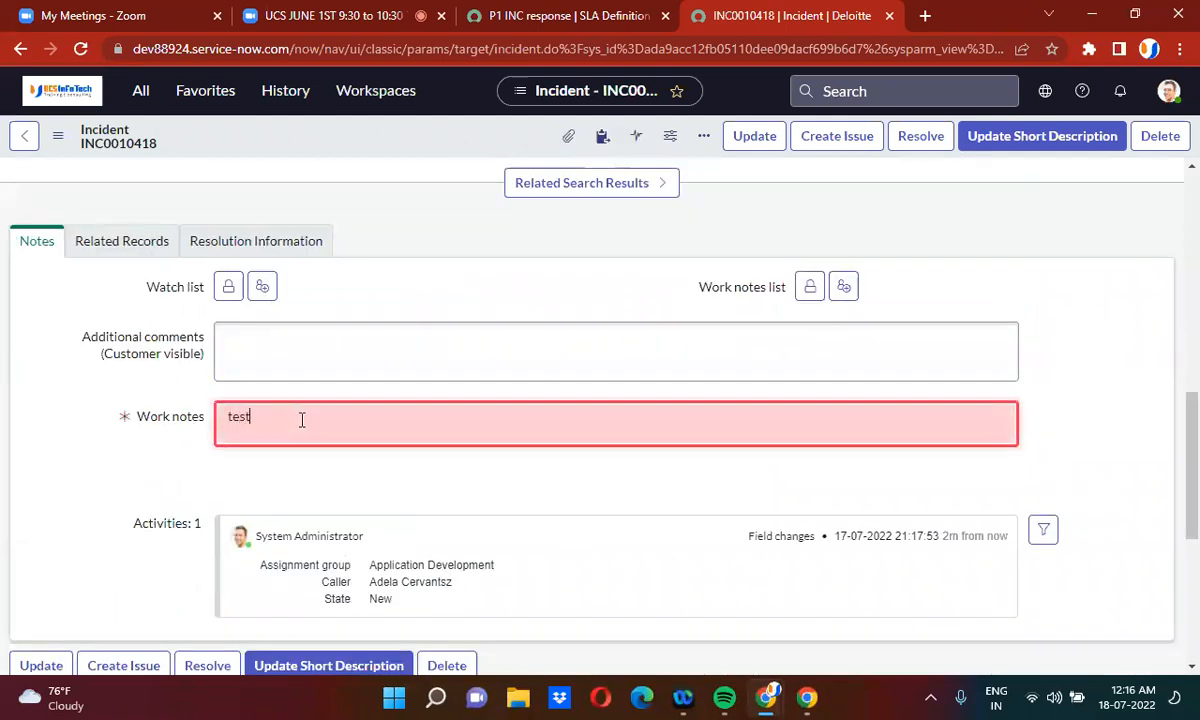
right_click(338, 124)
left_click(390, 148)
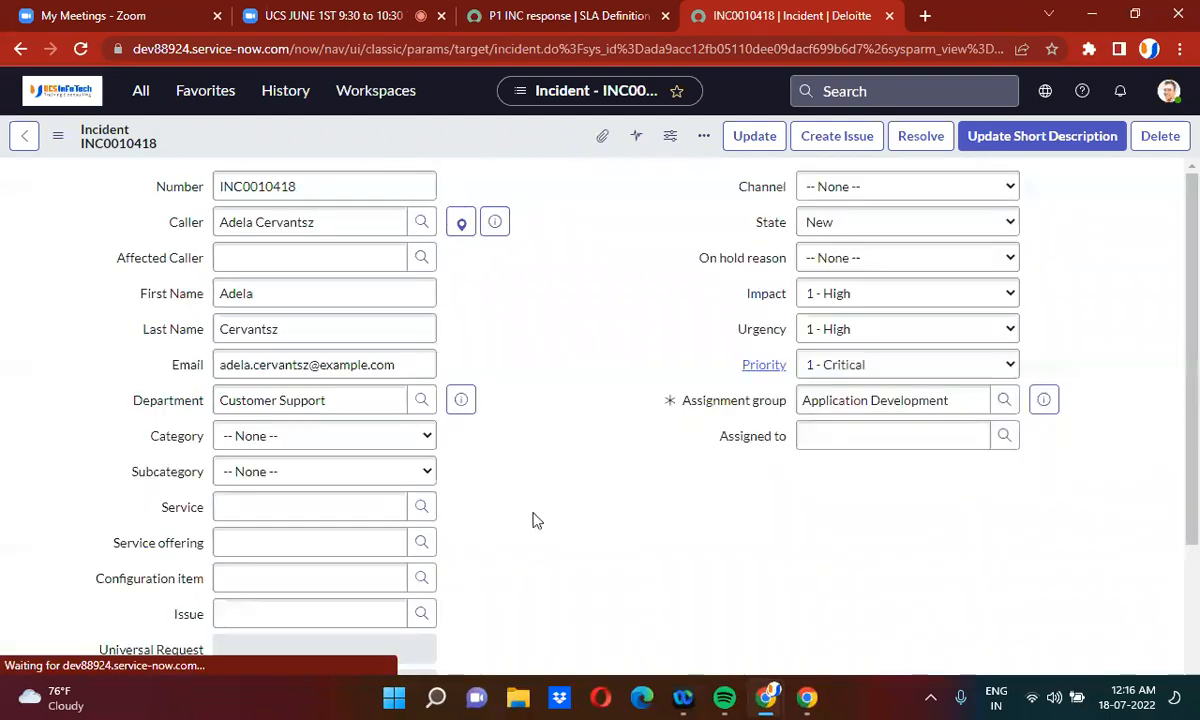
scroll(535, 520, "down", 15)
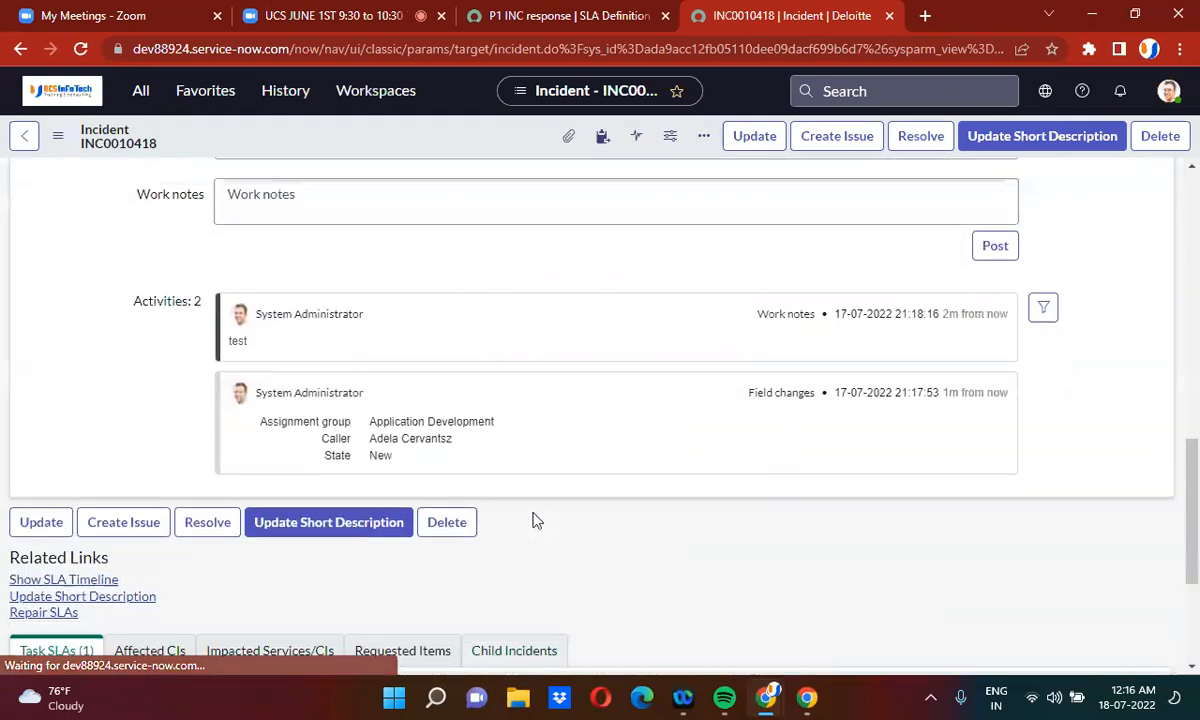
scroll(535, 520, "down", 3)
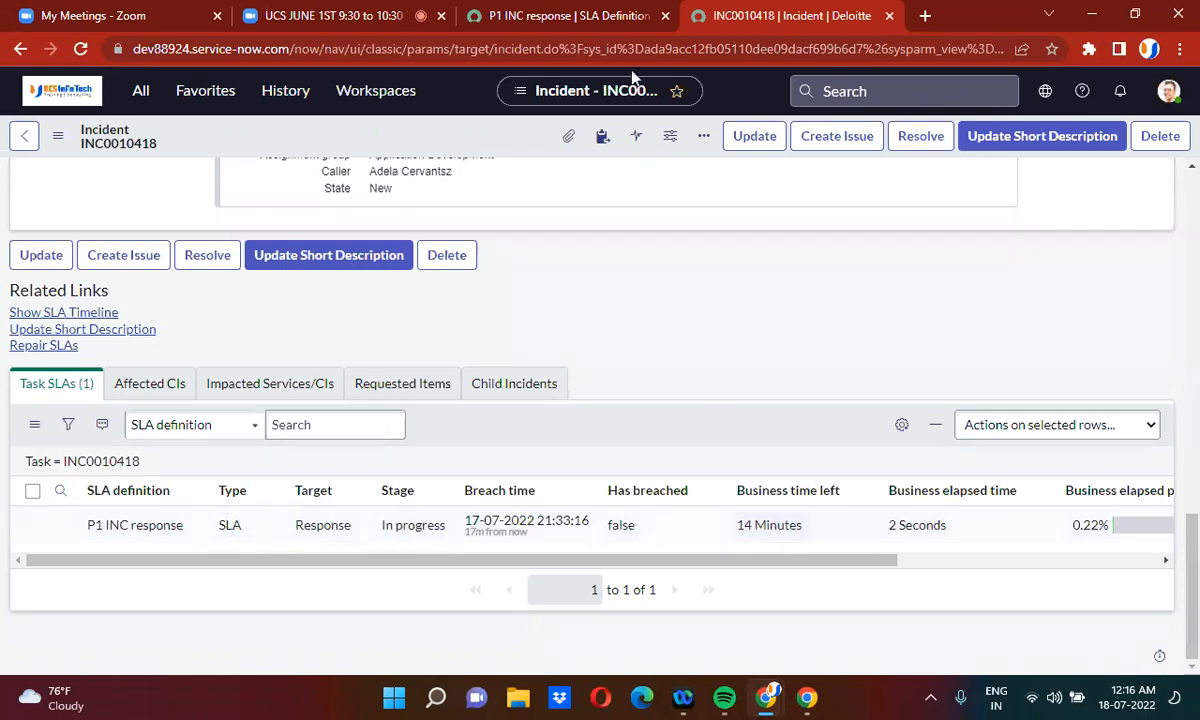
Step: In the P1 INC response SLA definition, change the stop condition to Assigned to is not empty and save it
left_click(528, 14)
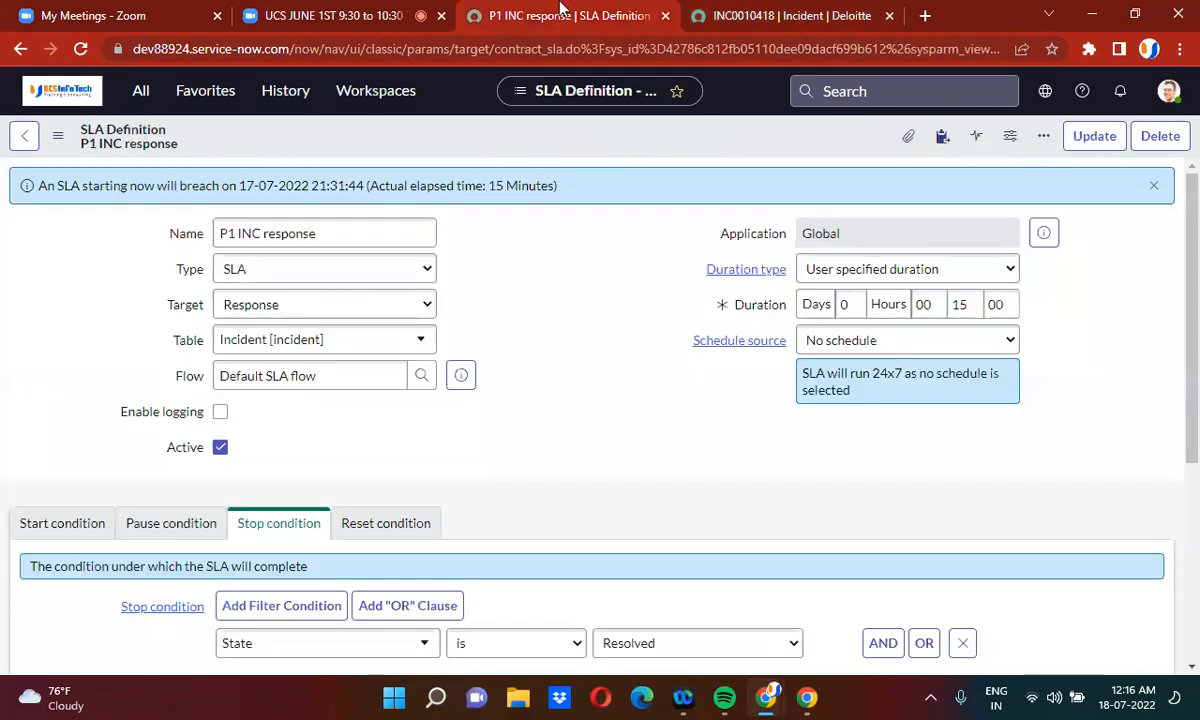
scroll(503, 400, "down", 3)
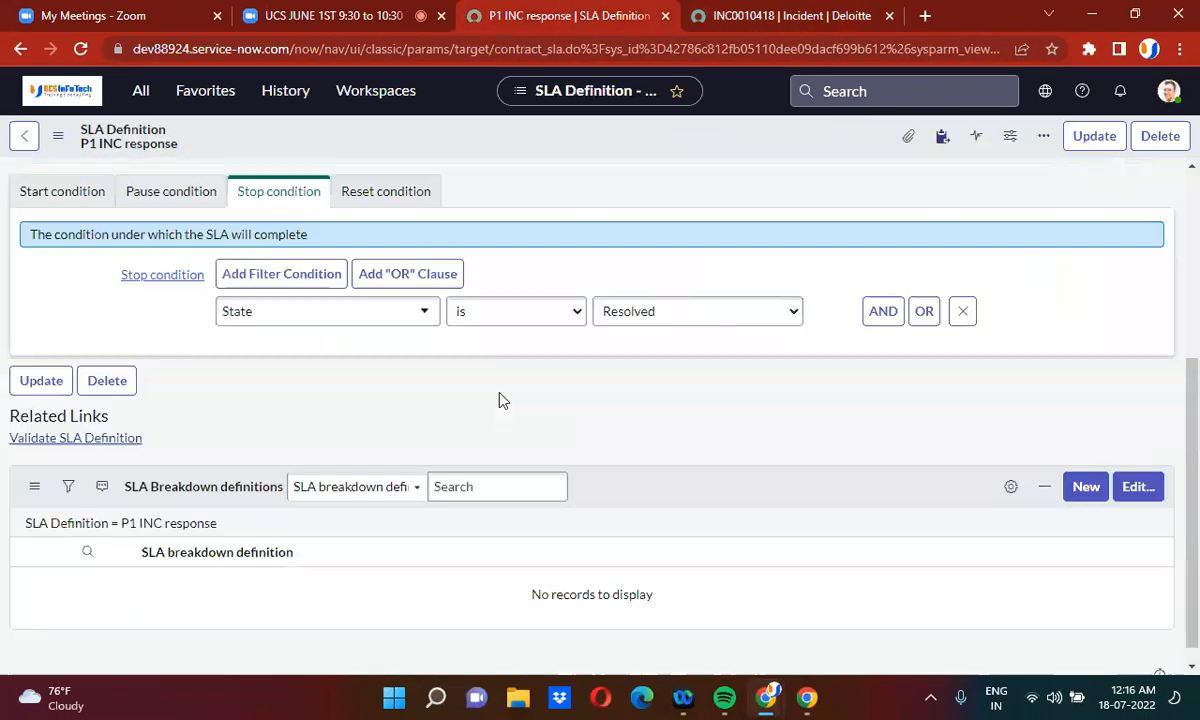
left_click(303, 317)
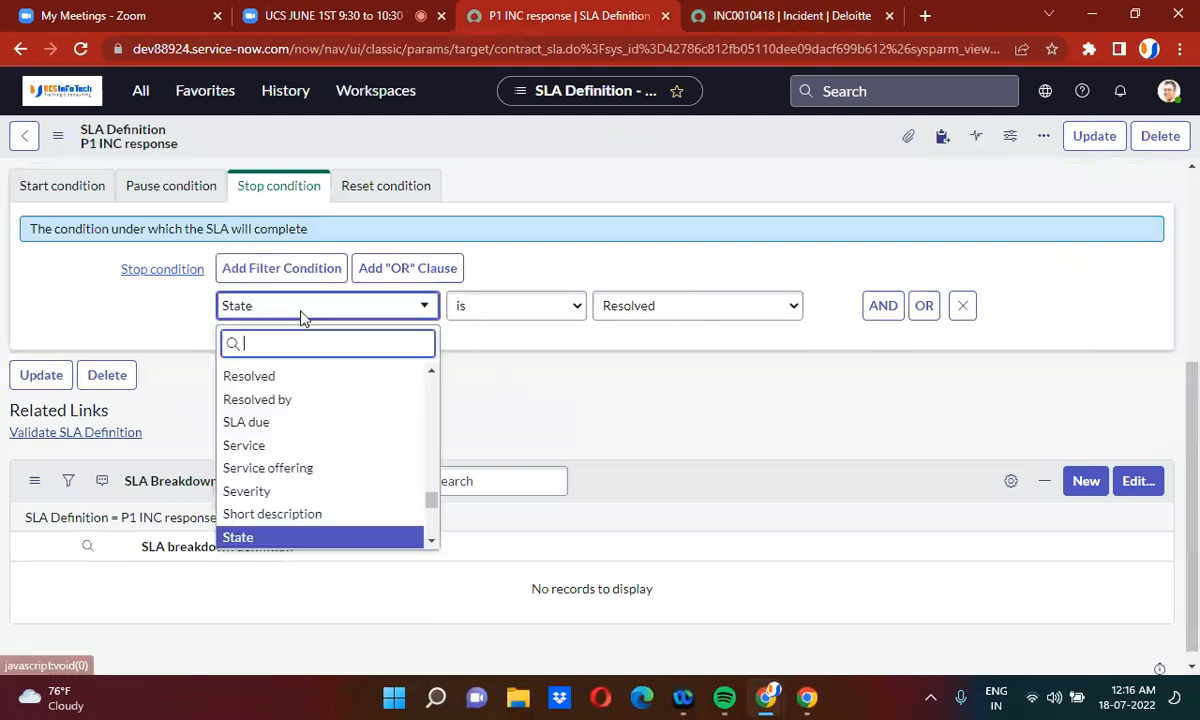
type("ass")
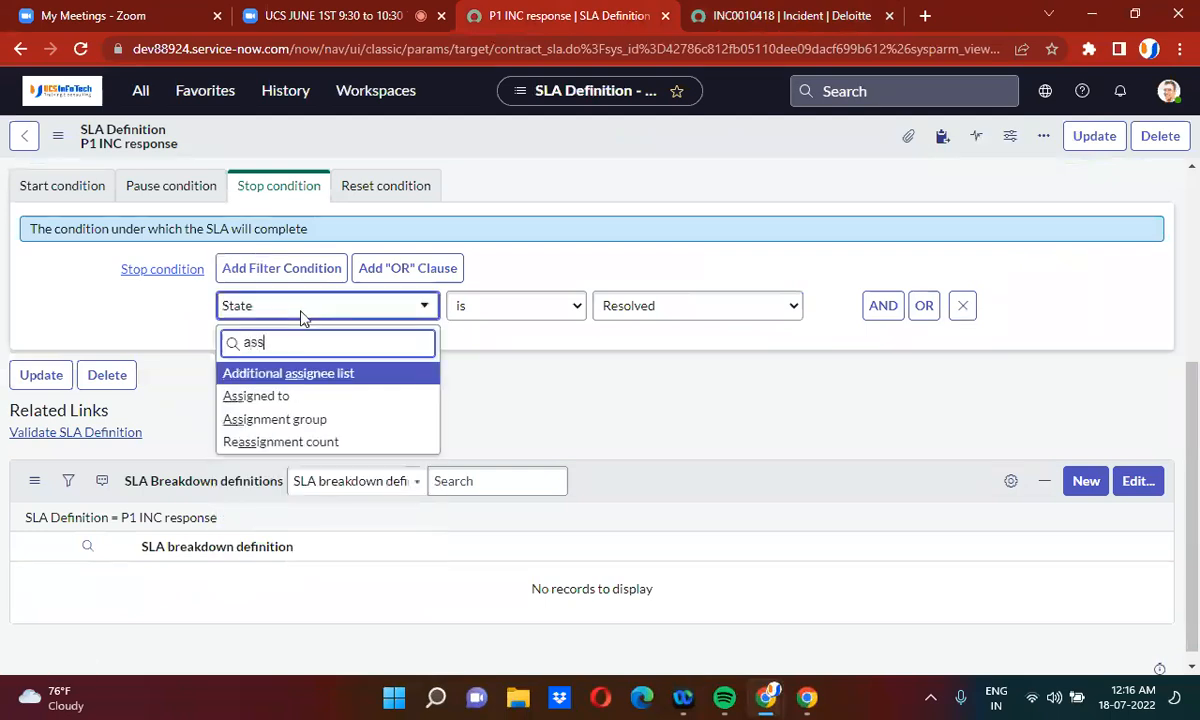
left_click(294, 397)
left_click(505, 306)
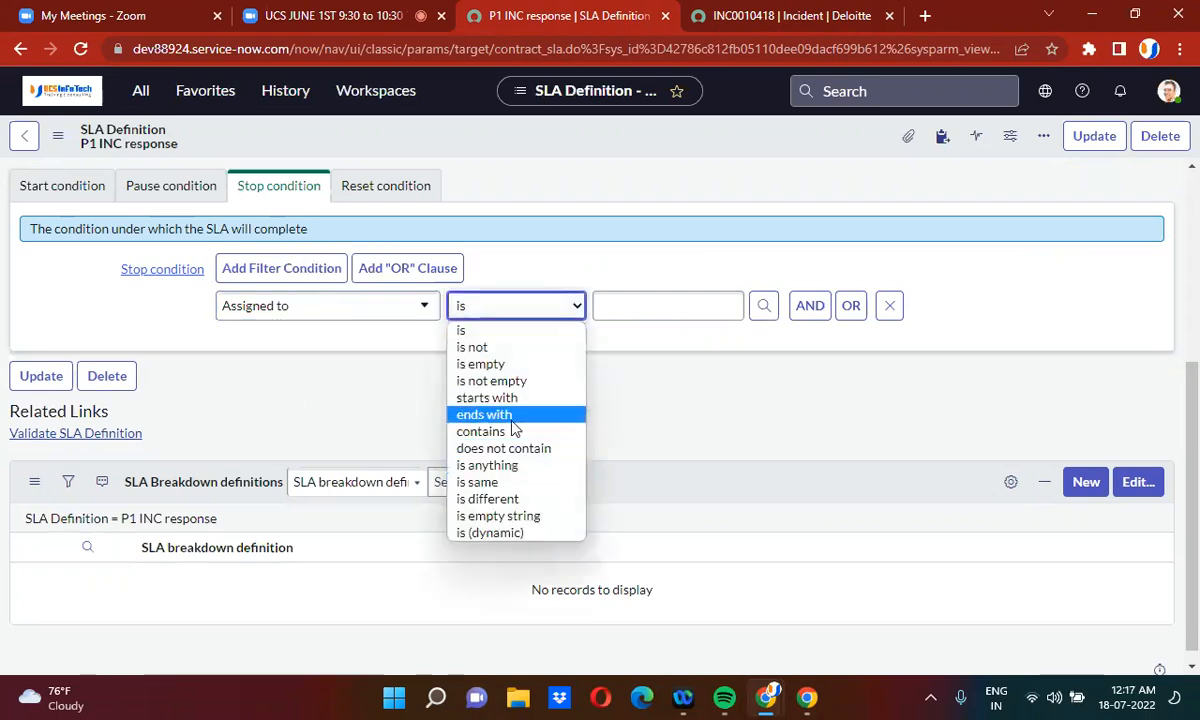
left_click(516, 387)
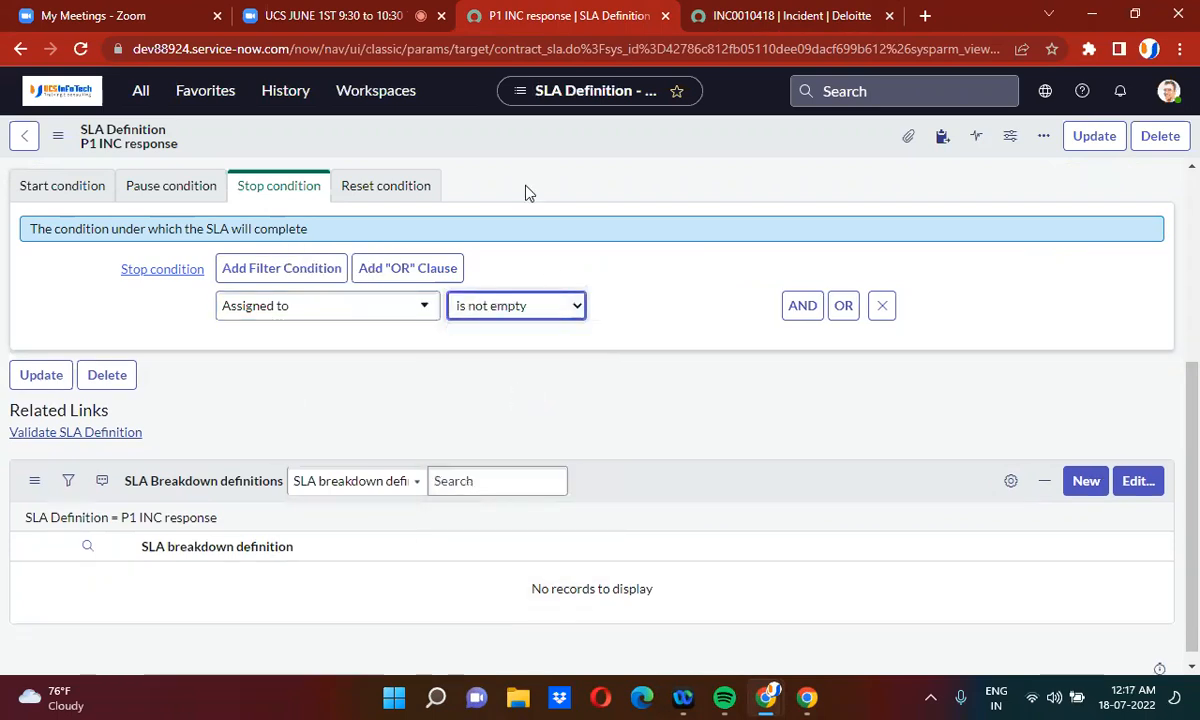
right_click(518, 148)
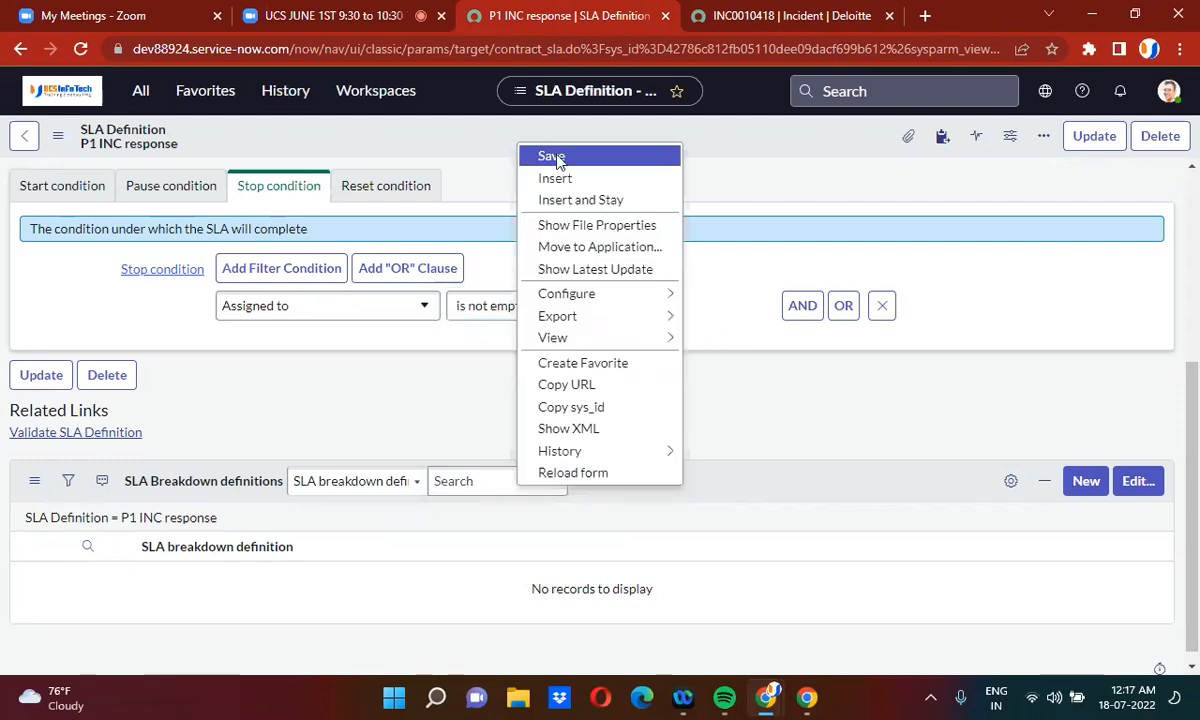
left_click(551, 157)
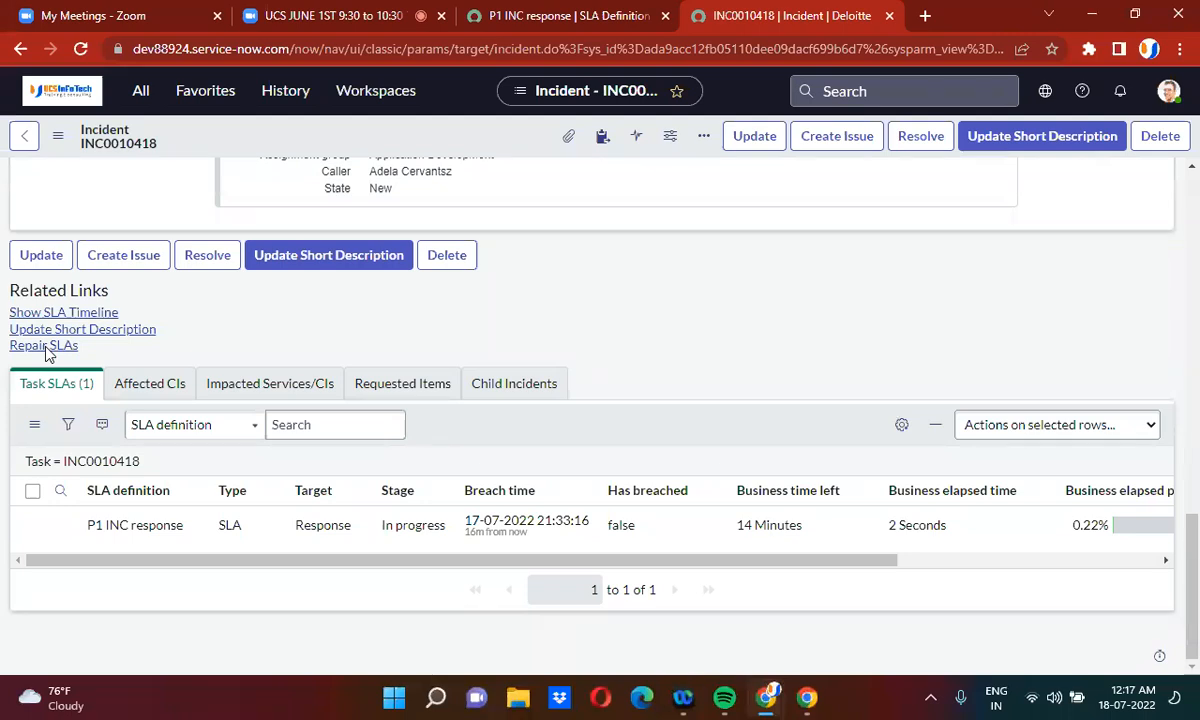
Step: Repair the SLAs of the new incident and review its Task SLAs list
left_click(43, 347)
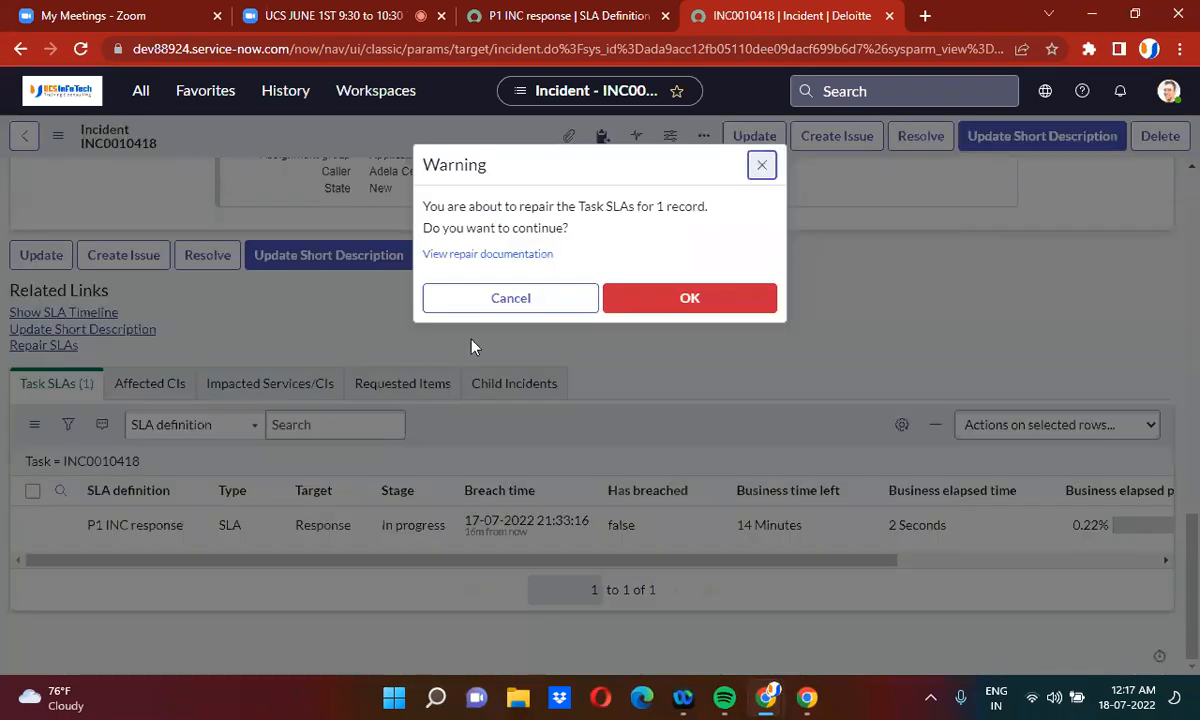
left_click(697, 303)
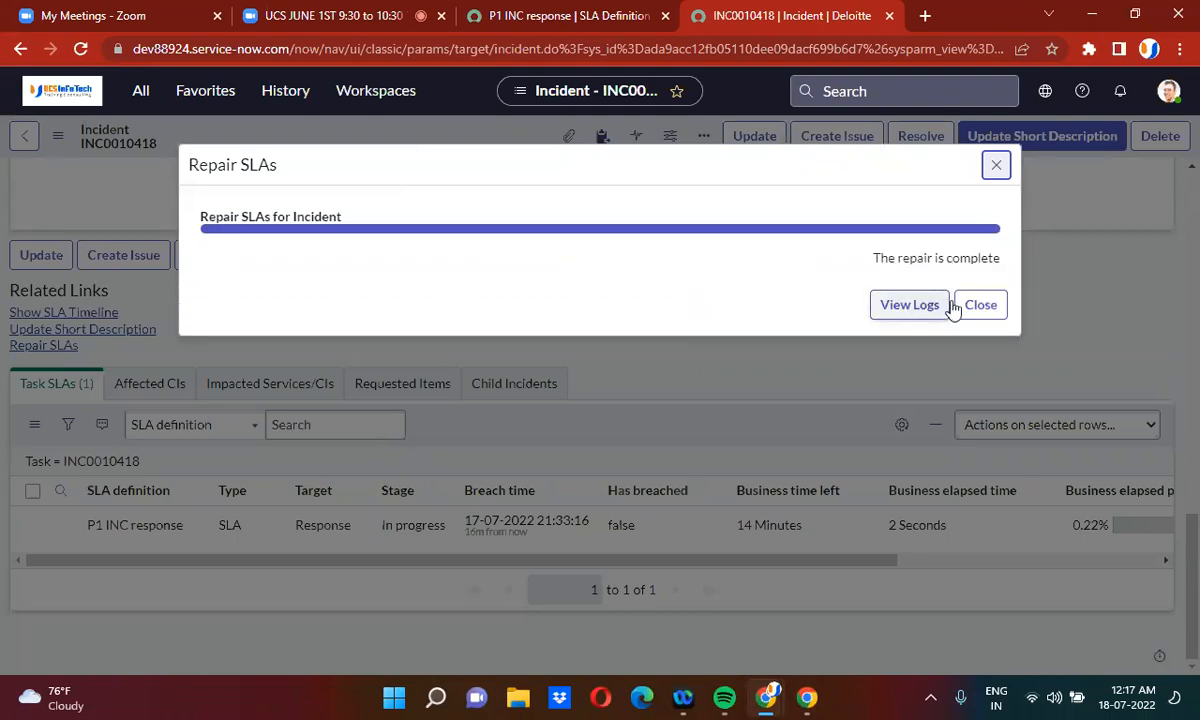
left_click(979, 306)
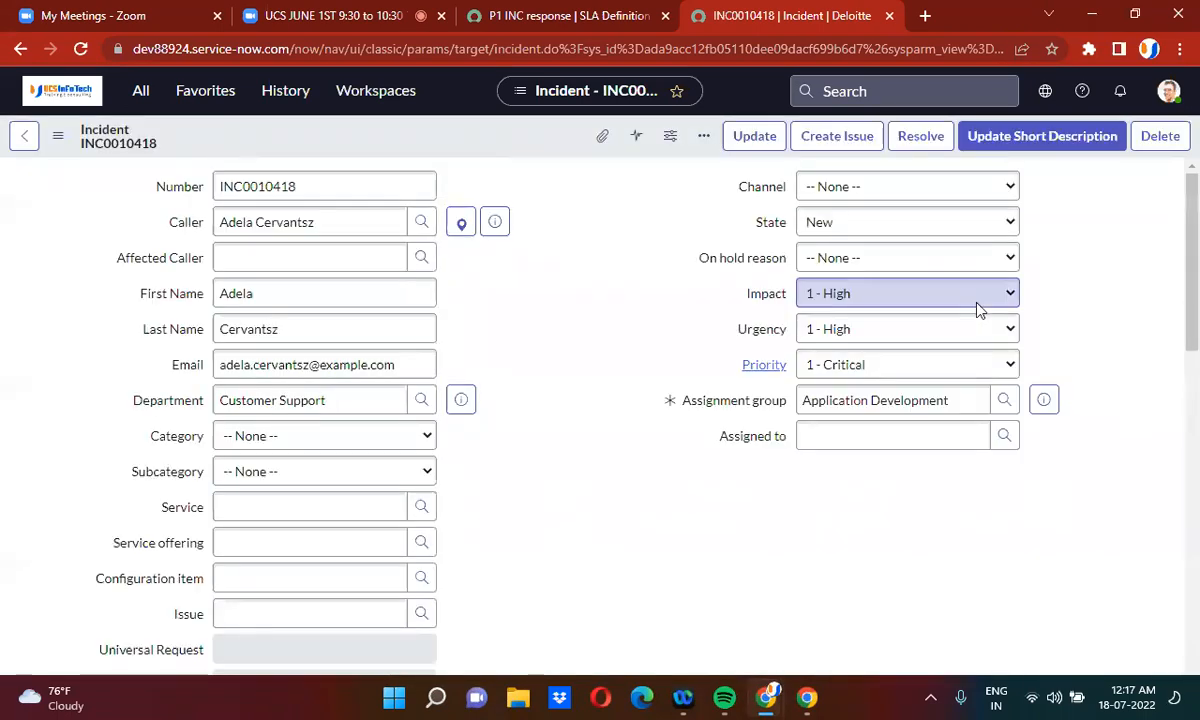
left_click(624, 504)
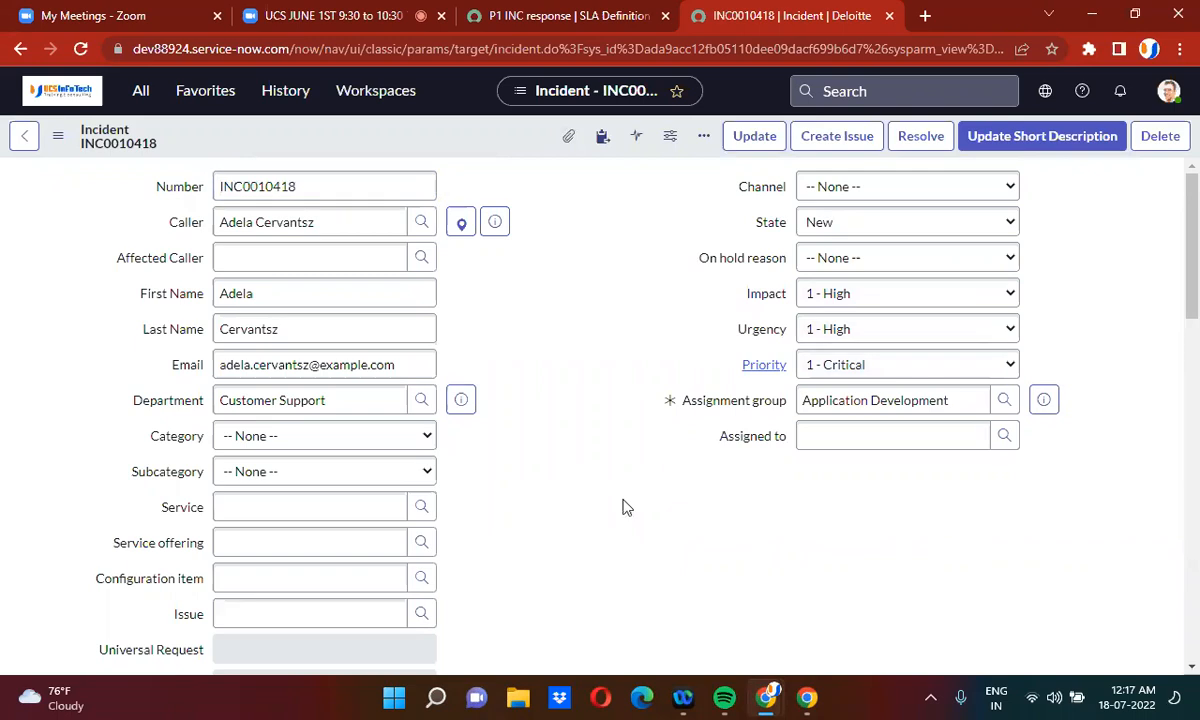
scroll(622, 507, "down", 1)
scroll(622, 507, "down", 8)
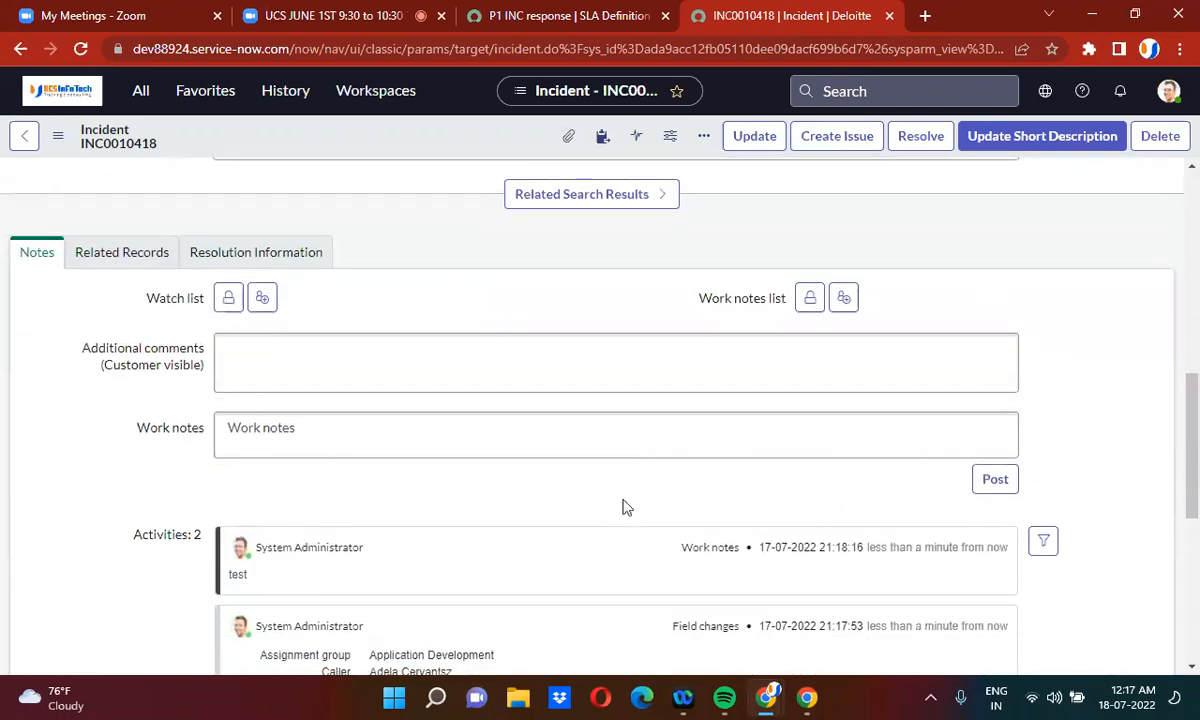
scroll(622, 507, "up", 3)
scroll(622, 507, "down", 5)
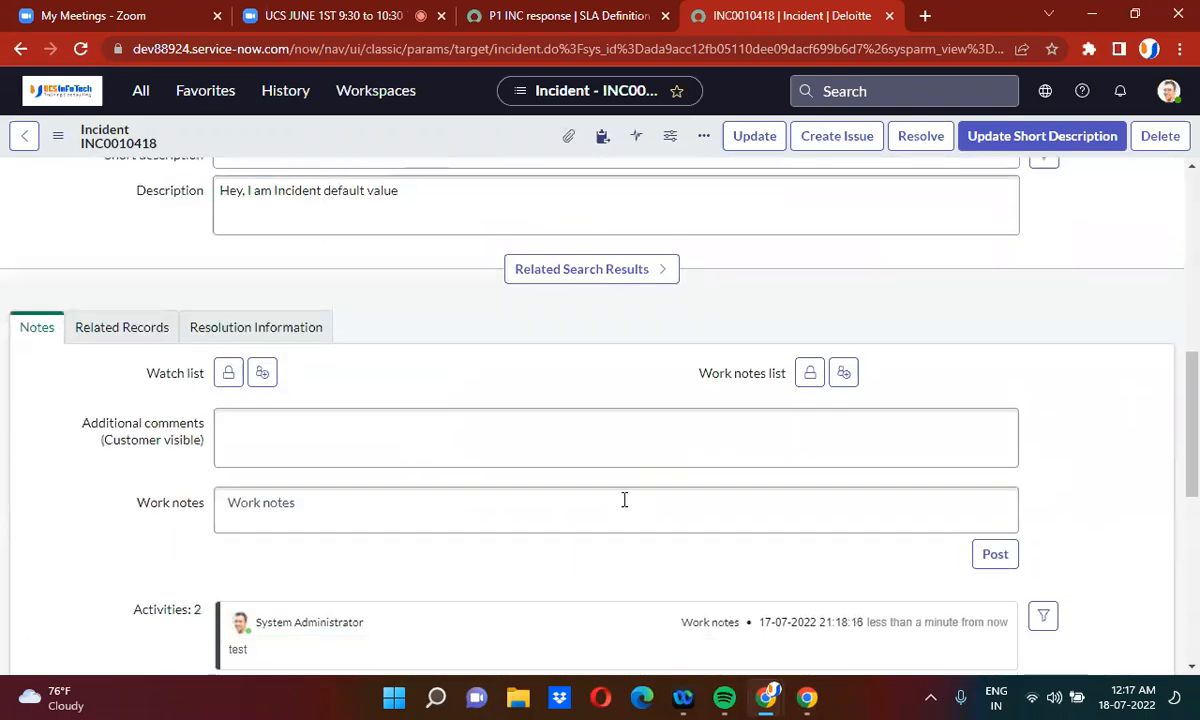
scroll(624, 508, "down", 2)
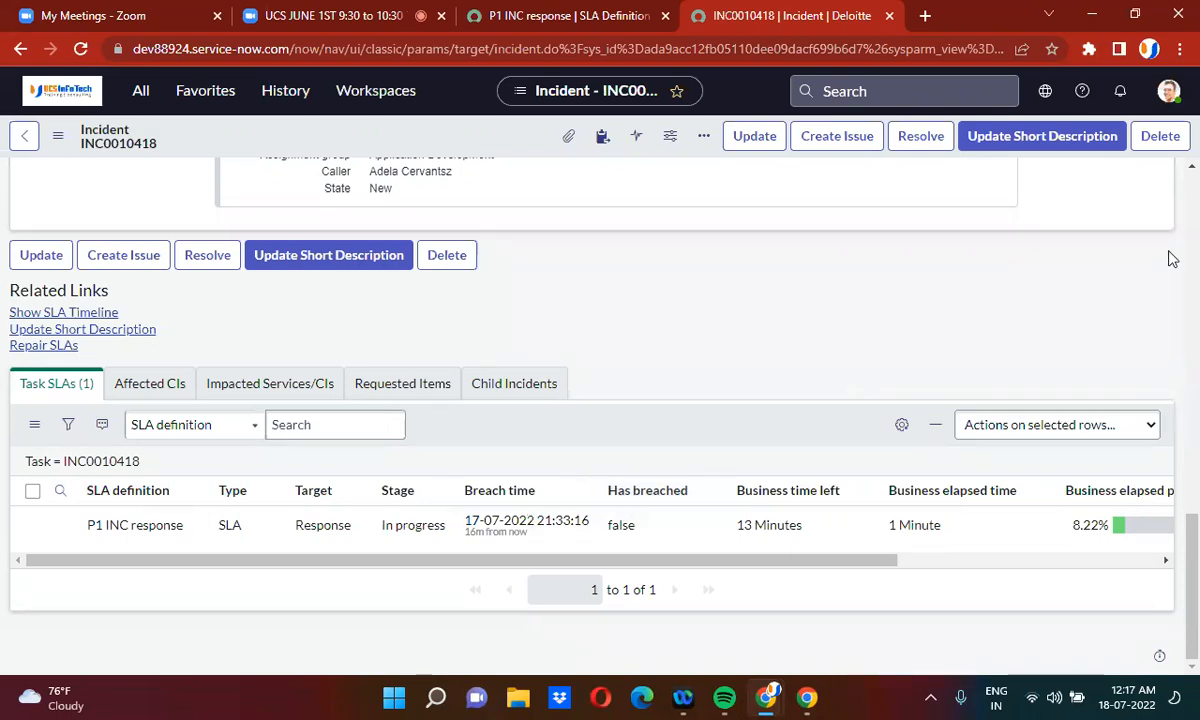
Step: Compare the incident's assignment and its Task SLA stage with the stop condition in the P1 INC response SLA definition
scroll(1194, 188, "up", 10)
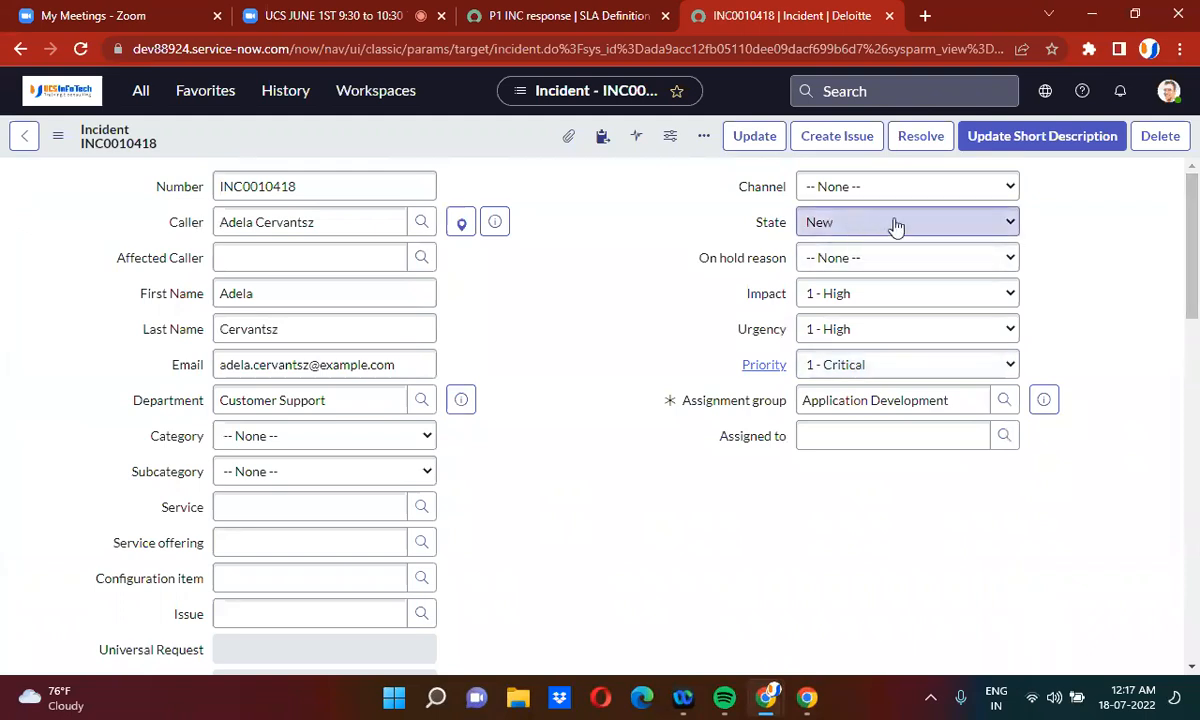
scroll(615, 565, "down", 8)
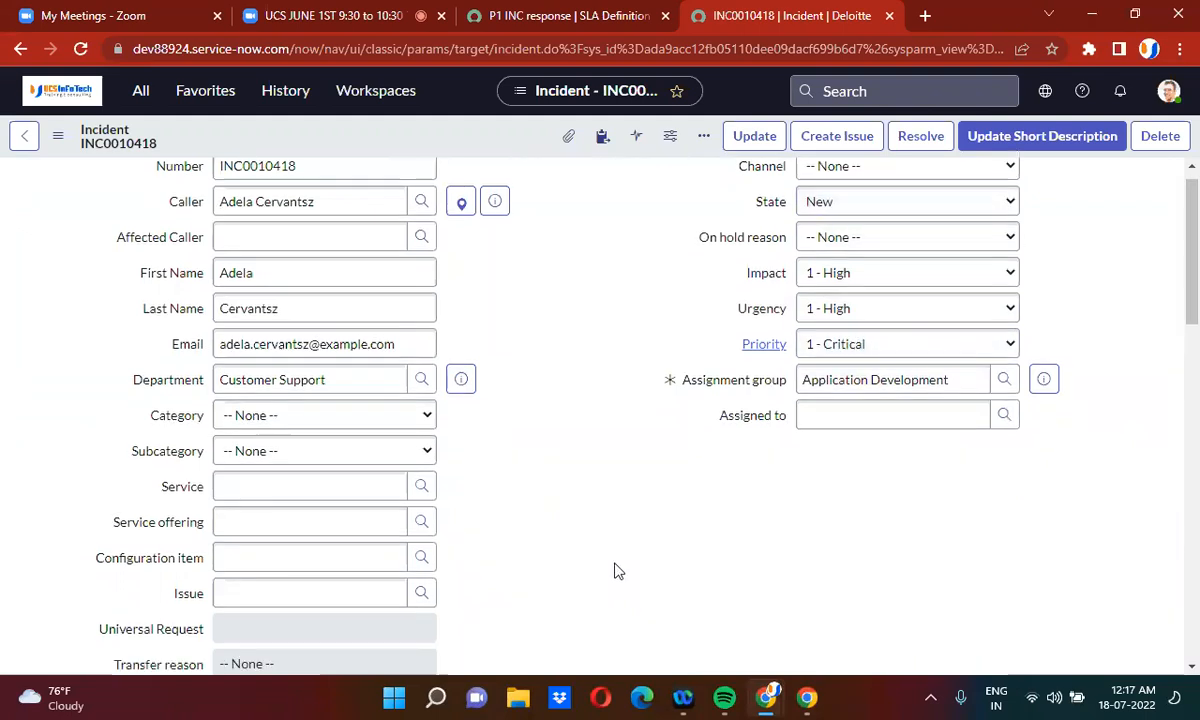
scroll(615, 565, "down", 10)
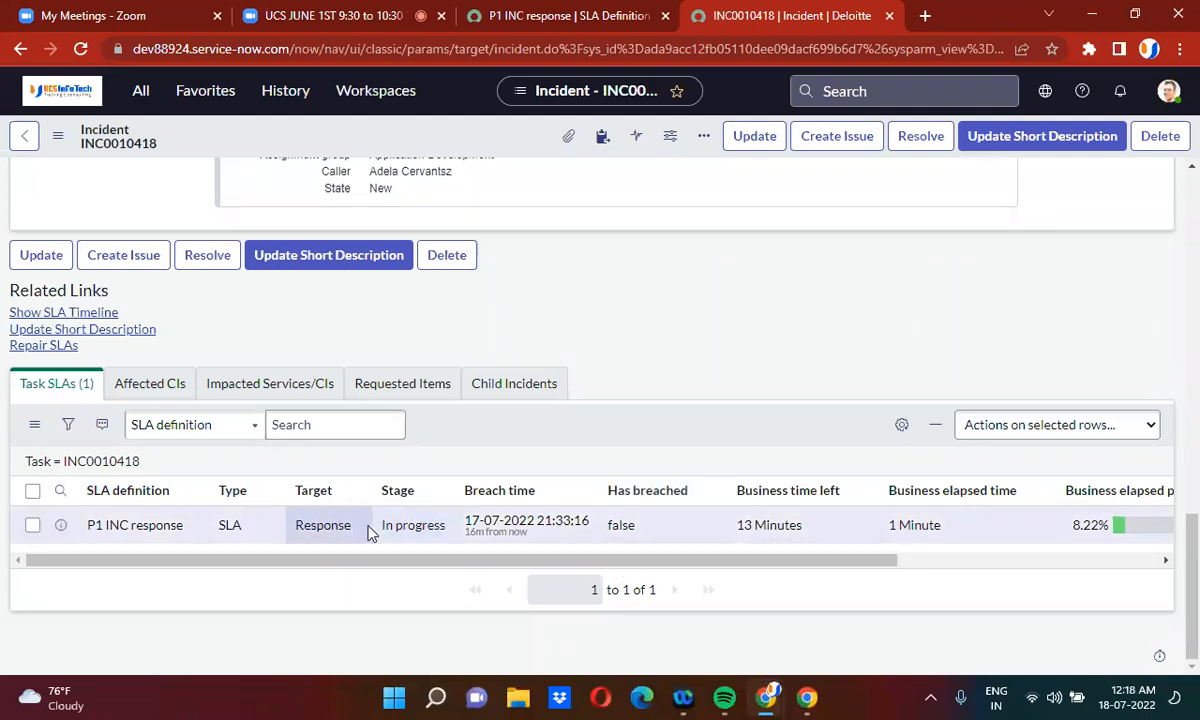
left_click(560, 15)
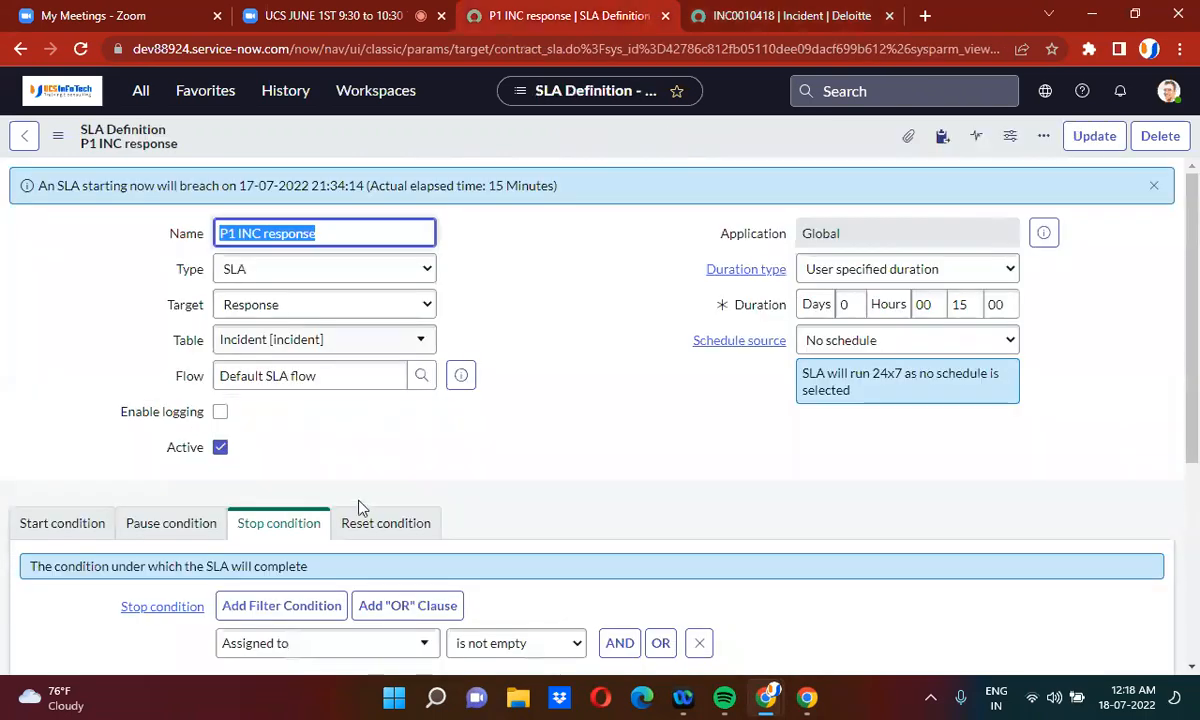
scroll(605, 456, "down", 3)
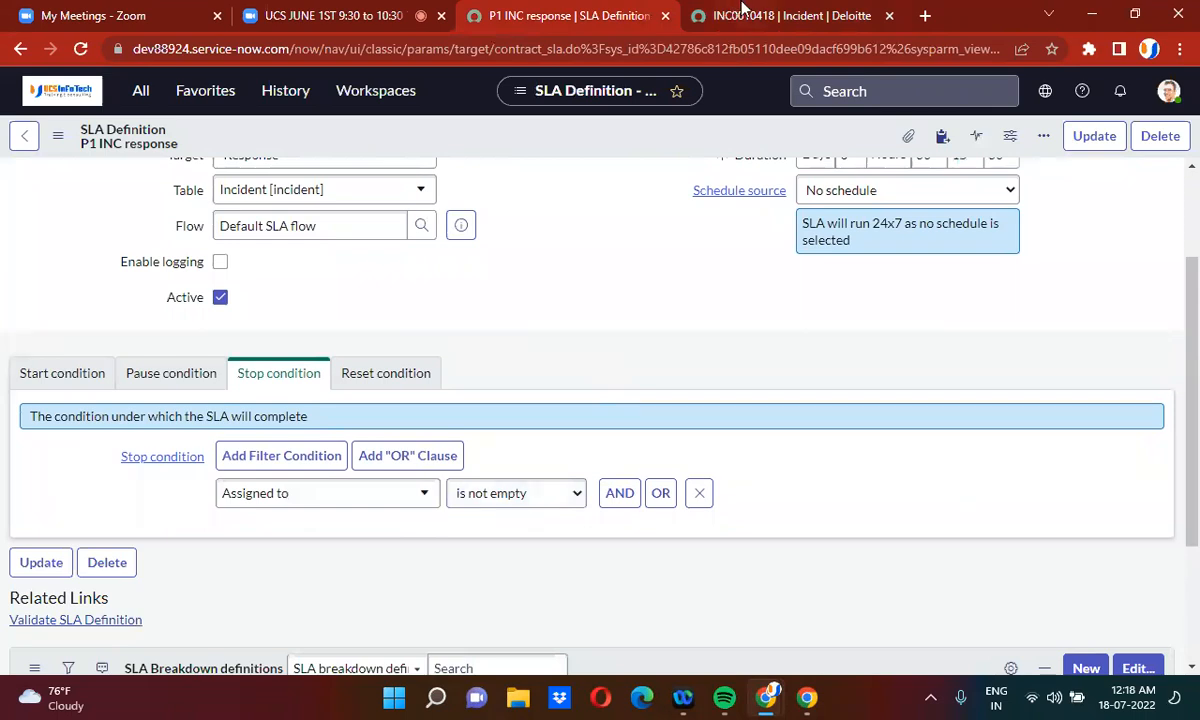
left_click(742, 12)
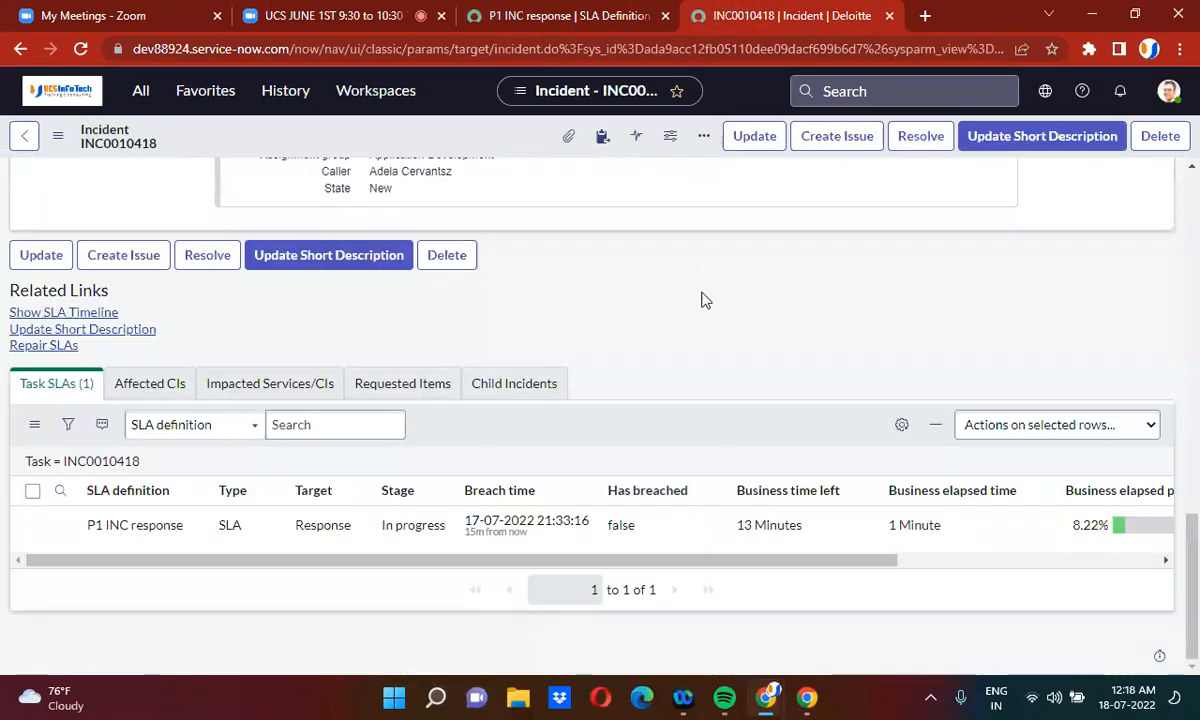
Step: Assign the incident to a member of the Application Development group and save it
scroll(703, 300, "up", 1)
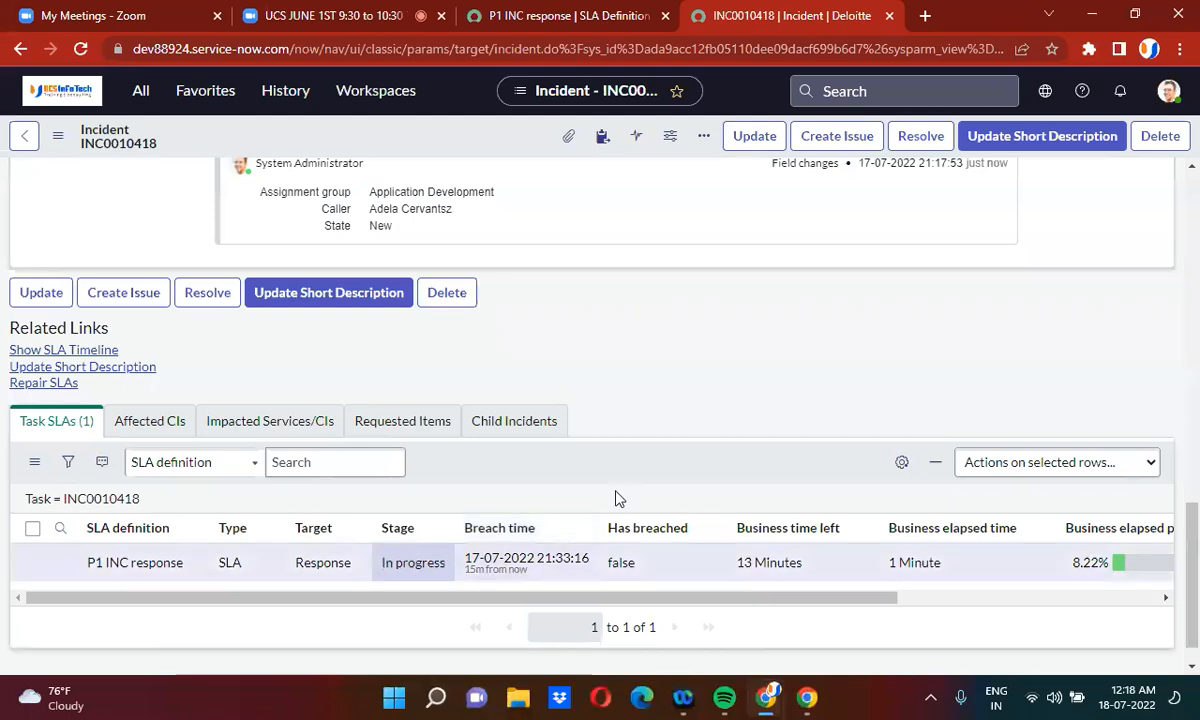
scroll(742, 467, "up", 6)
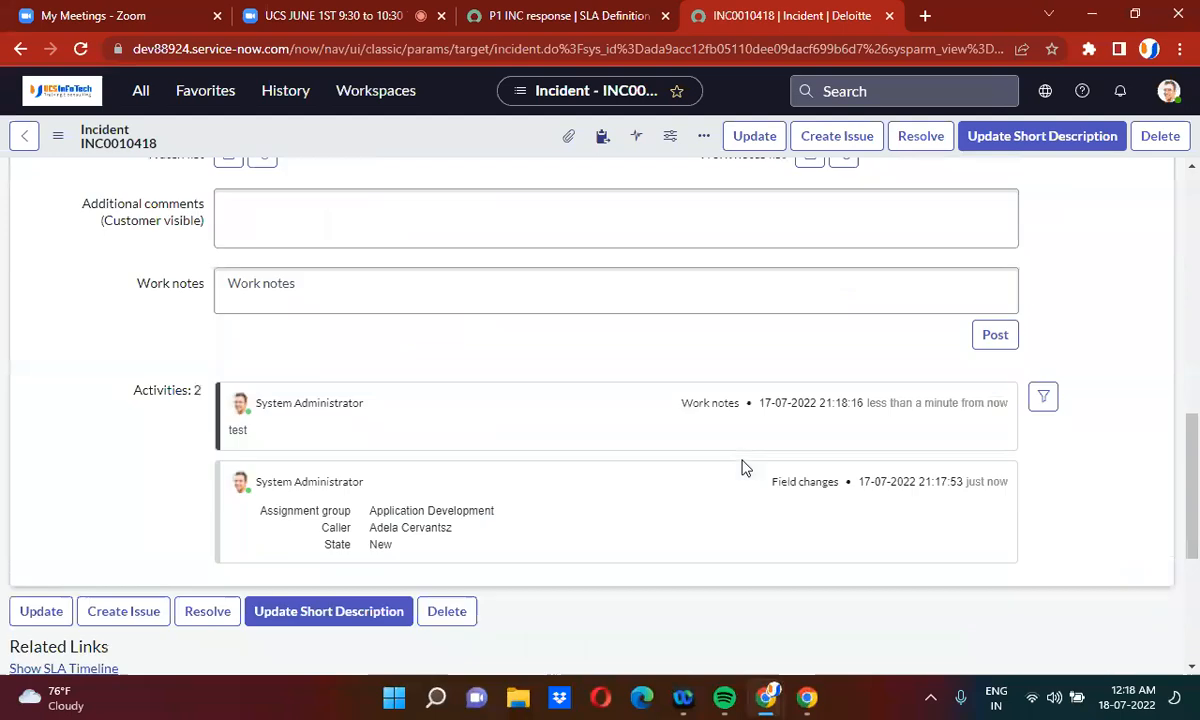
scroll(742, 467, "up", 3)
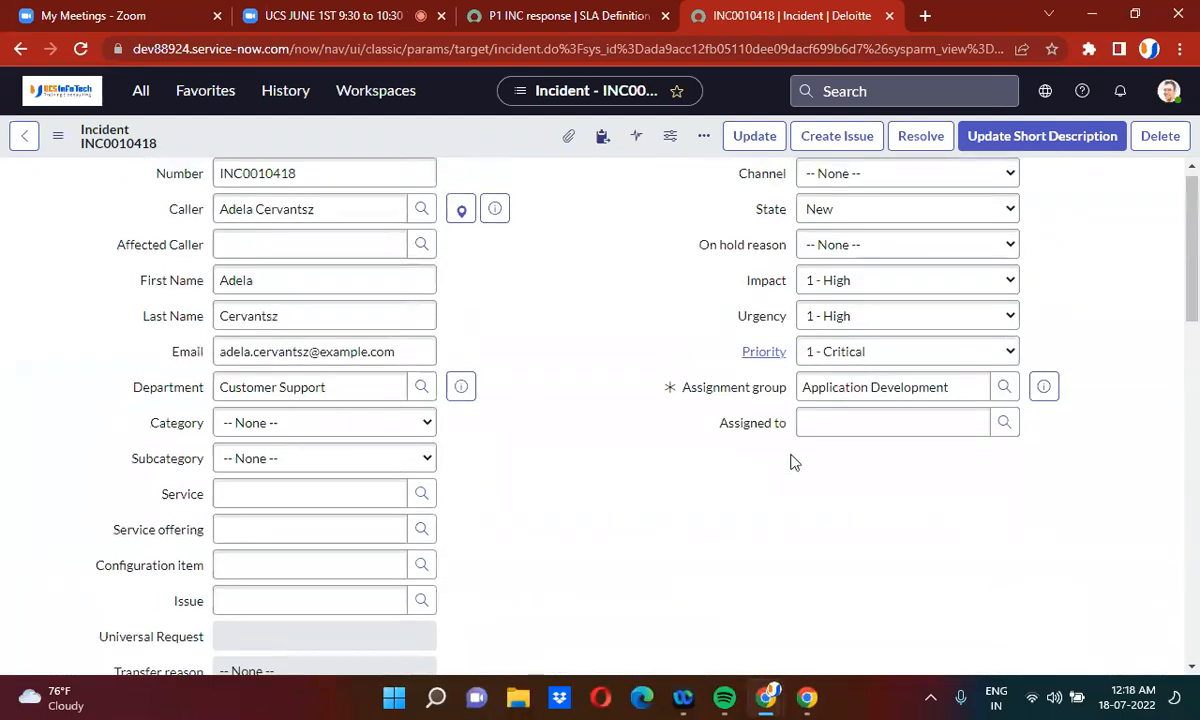
left_click(842, 421)
type("**")
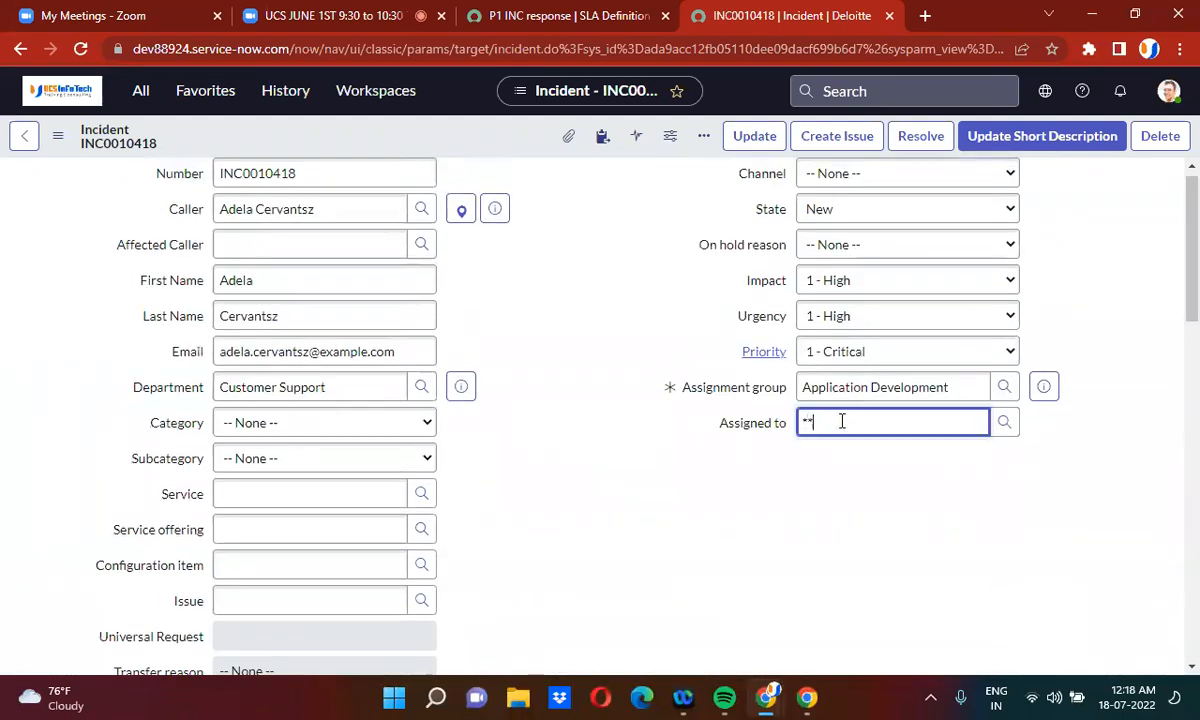
key("Down")
key("Down")
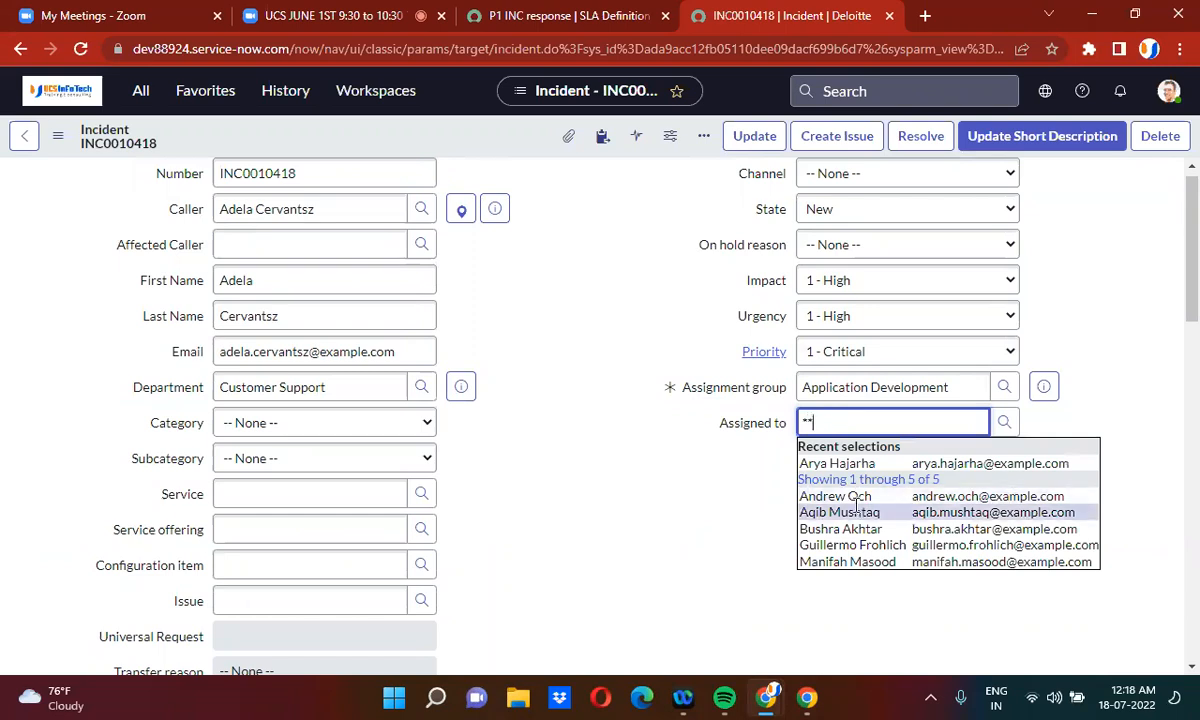
key("Return")
right_click(497, 136)
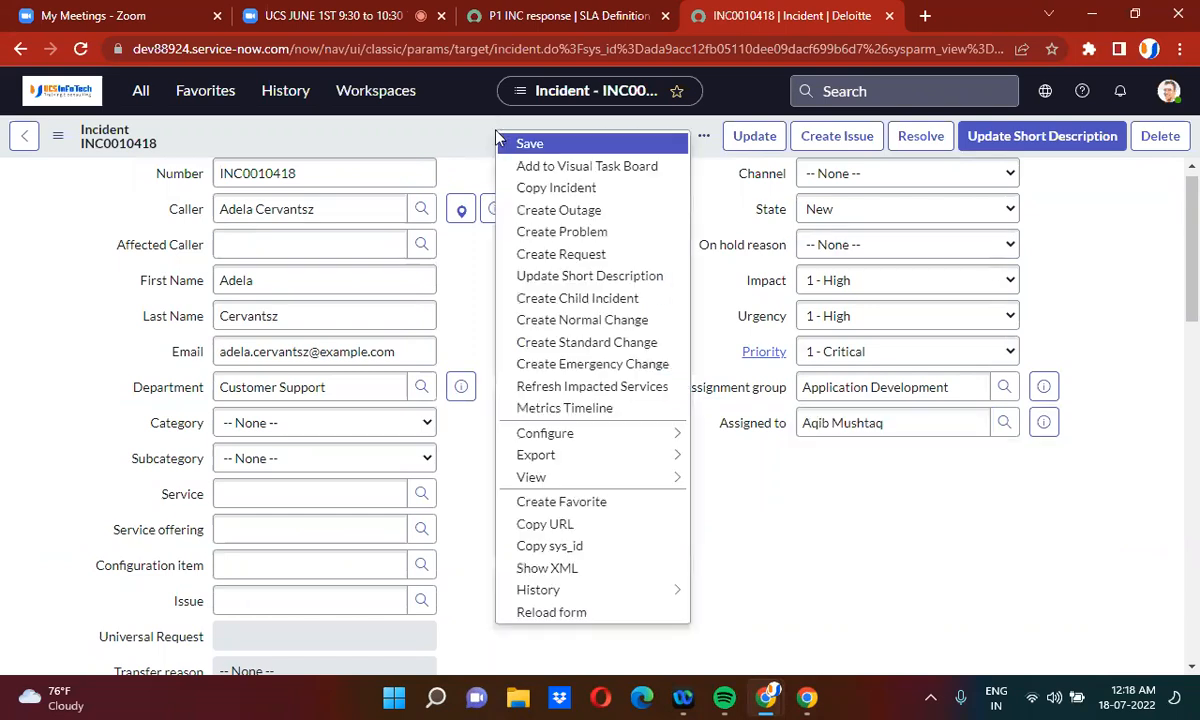
left_click(525, 147)
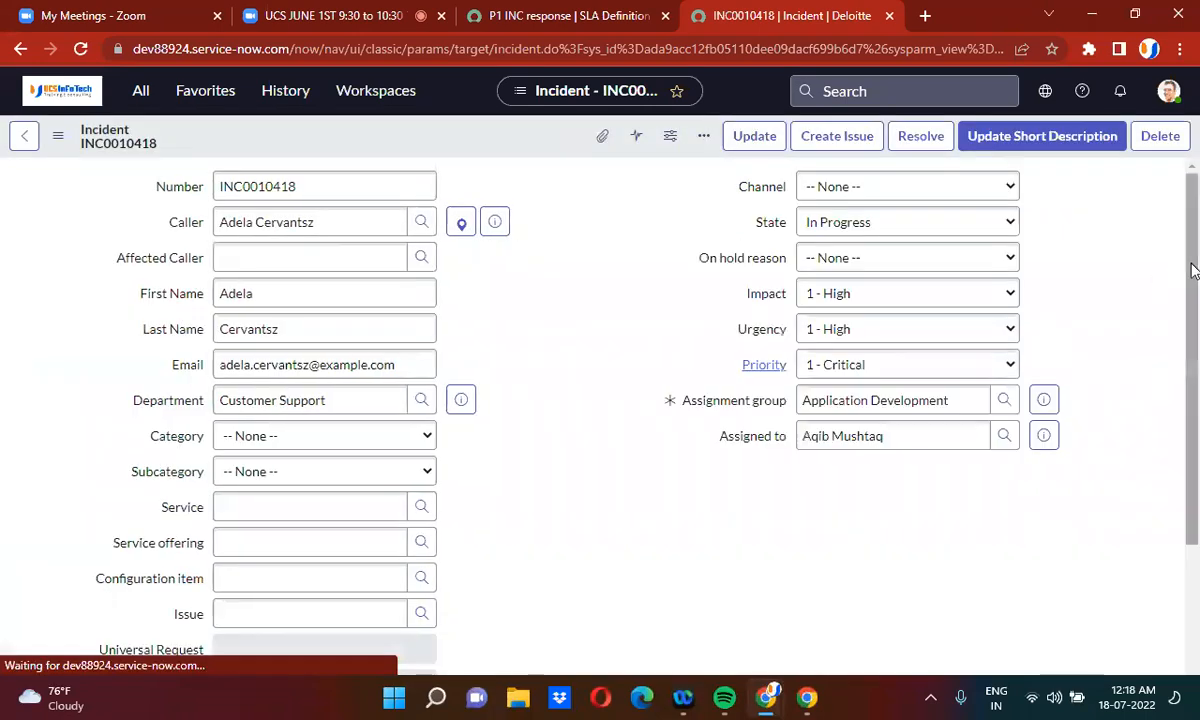
Step: Review the assigned incident's Task SLA stage, breach status, business time left, elapsed time and elapsed percentage
scroll(1190, 300, "down", 10)
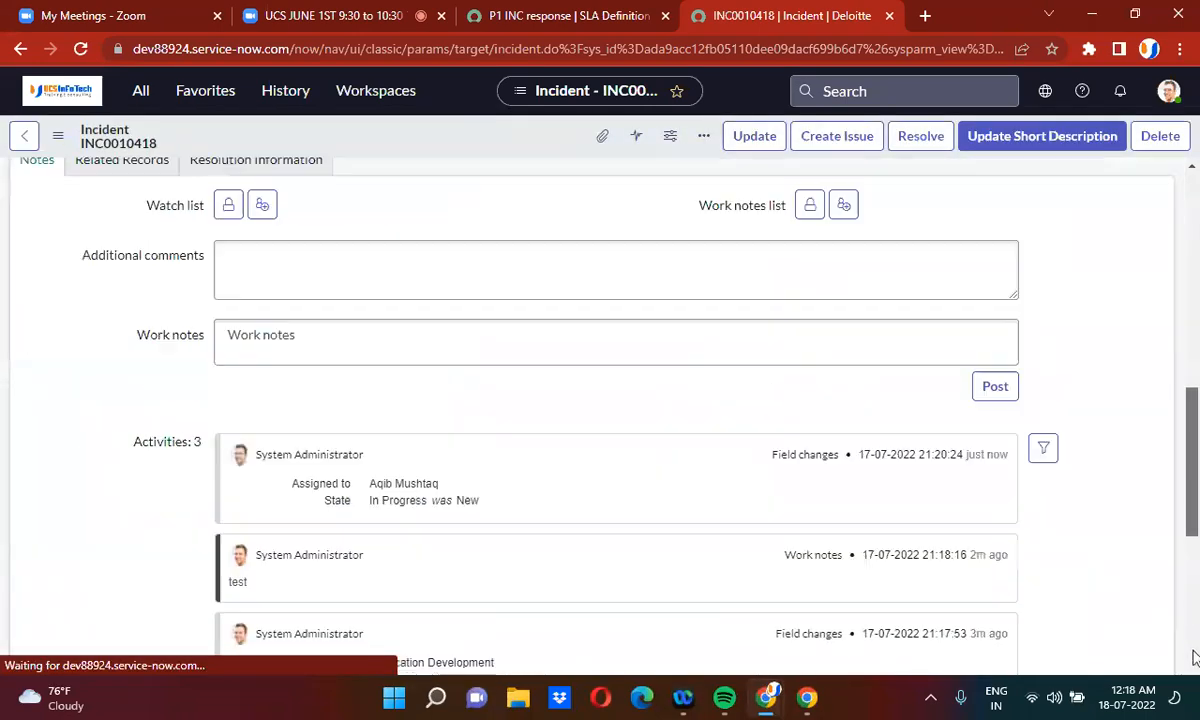
scroll(1195, 640, "down", 1)
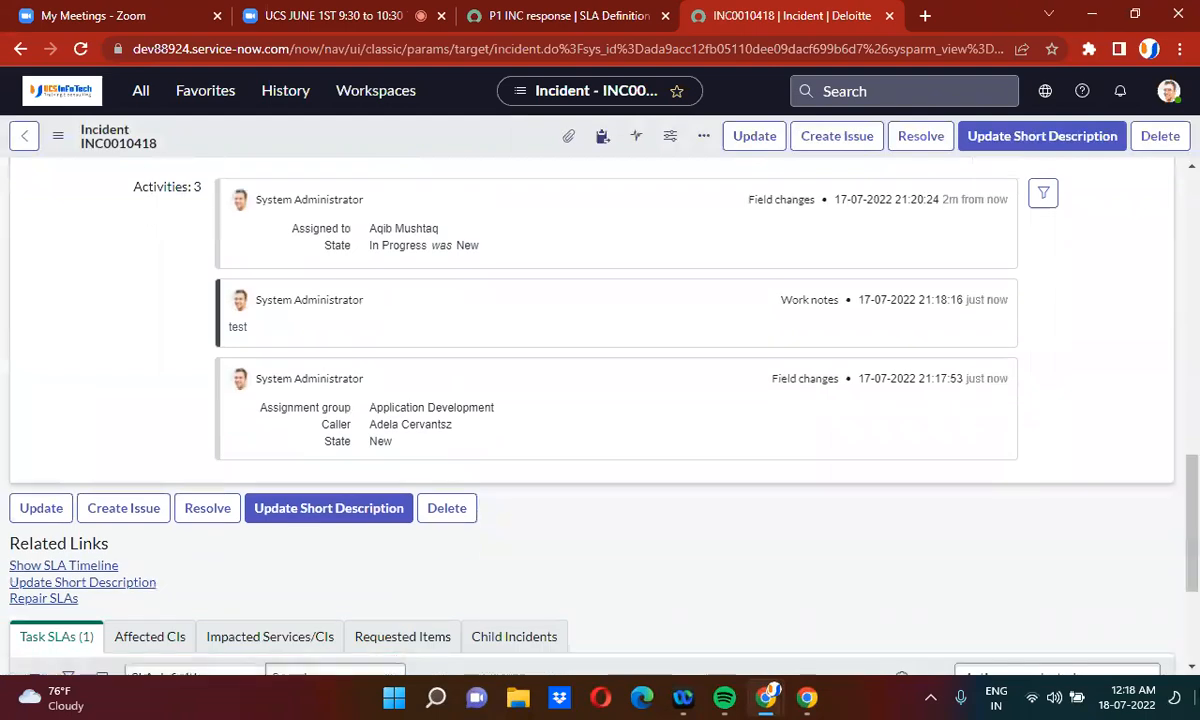
scroll(1197, 636, "down", 4)
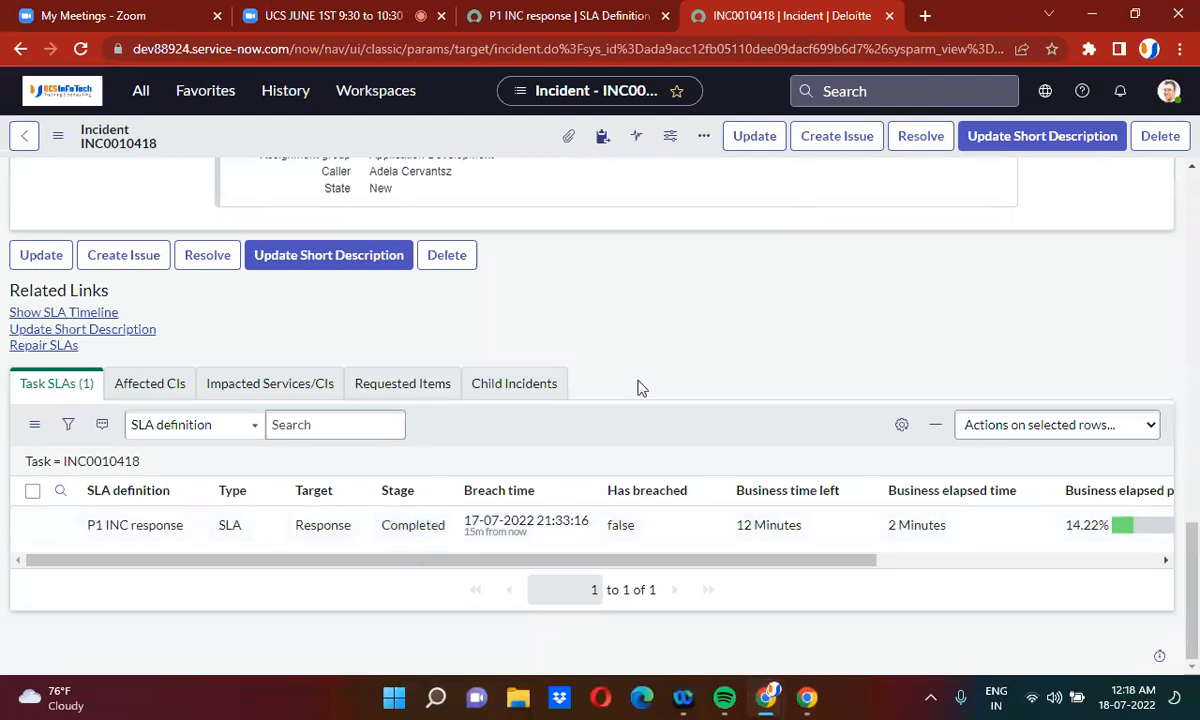
scroll(640, 388, "up", 15)
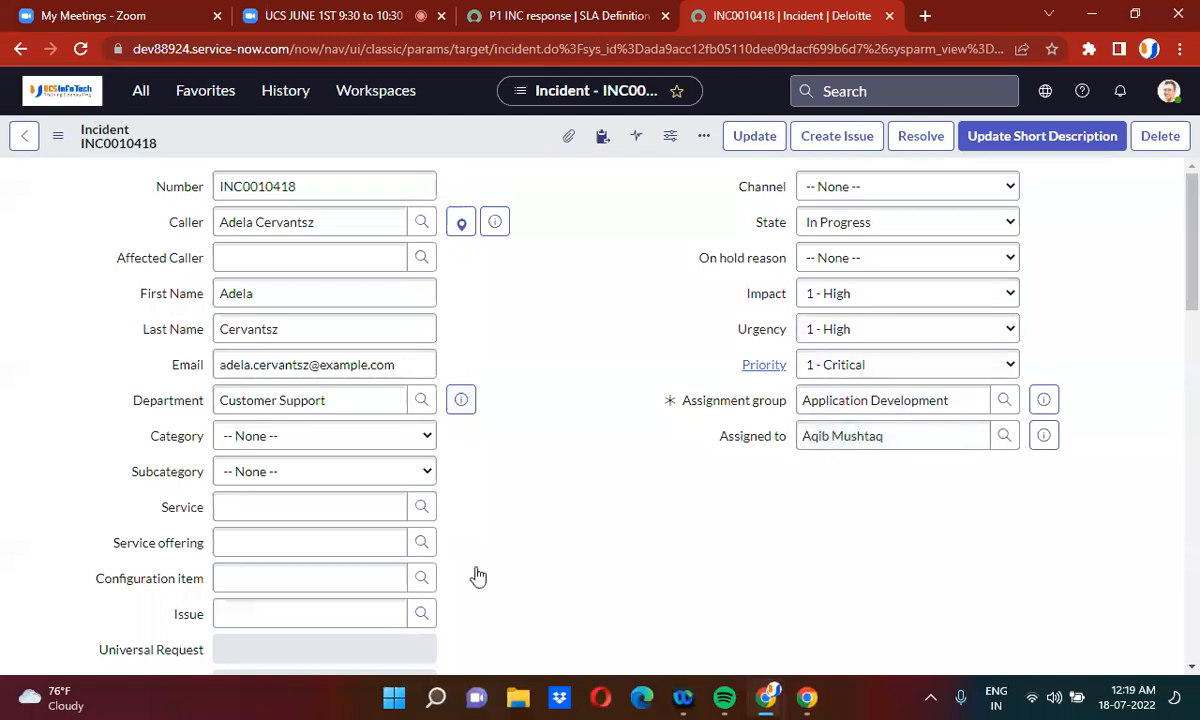
scroll(478, 577, "down", 15)
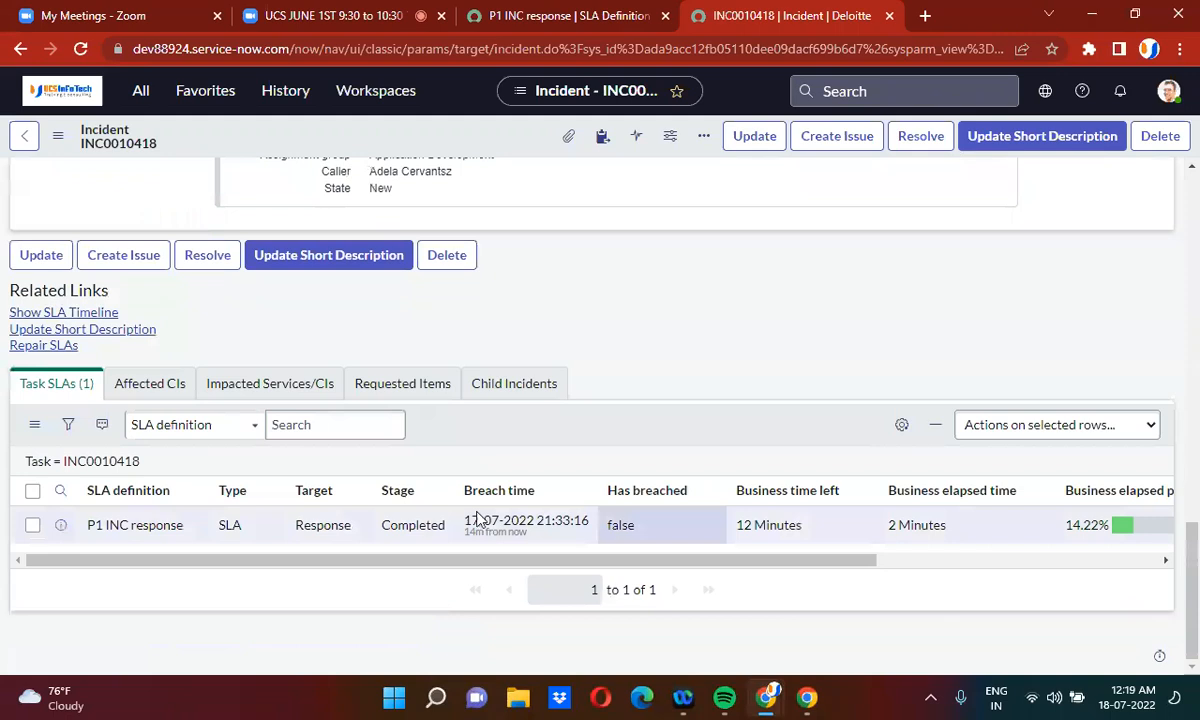
left_click_drag(778, 563, 956, 563)
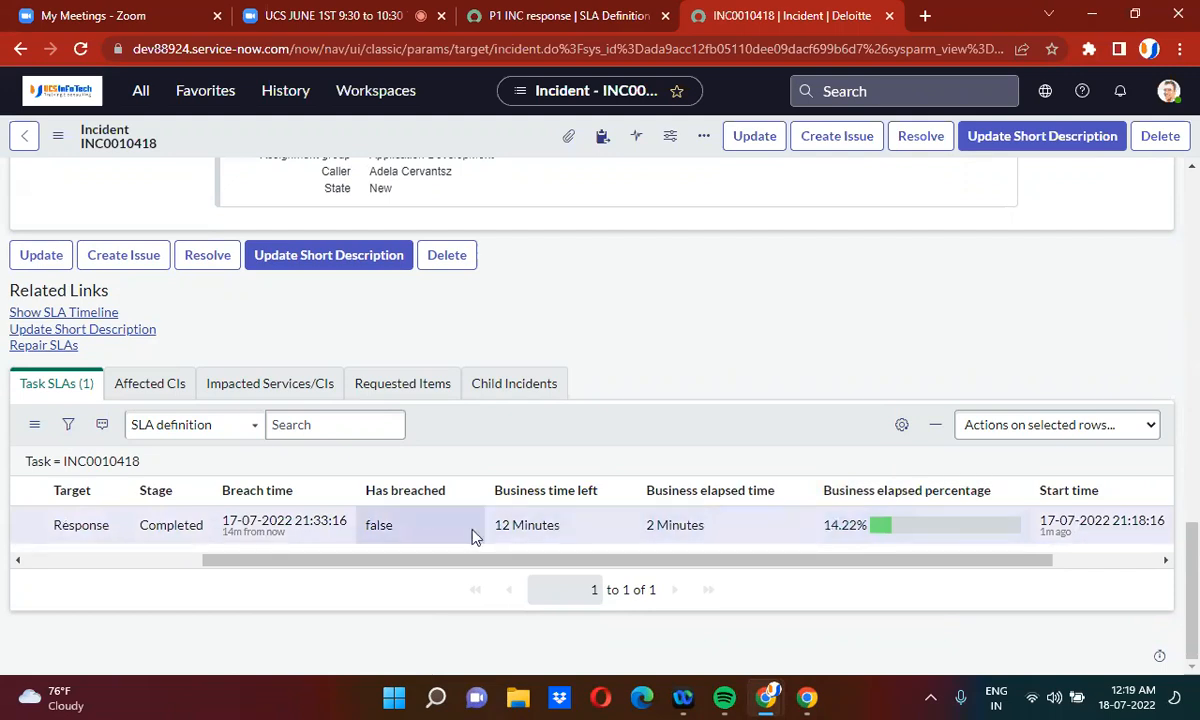
mouse_move(906, 535)
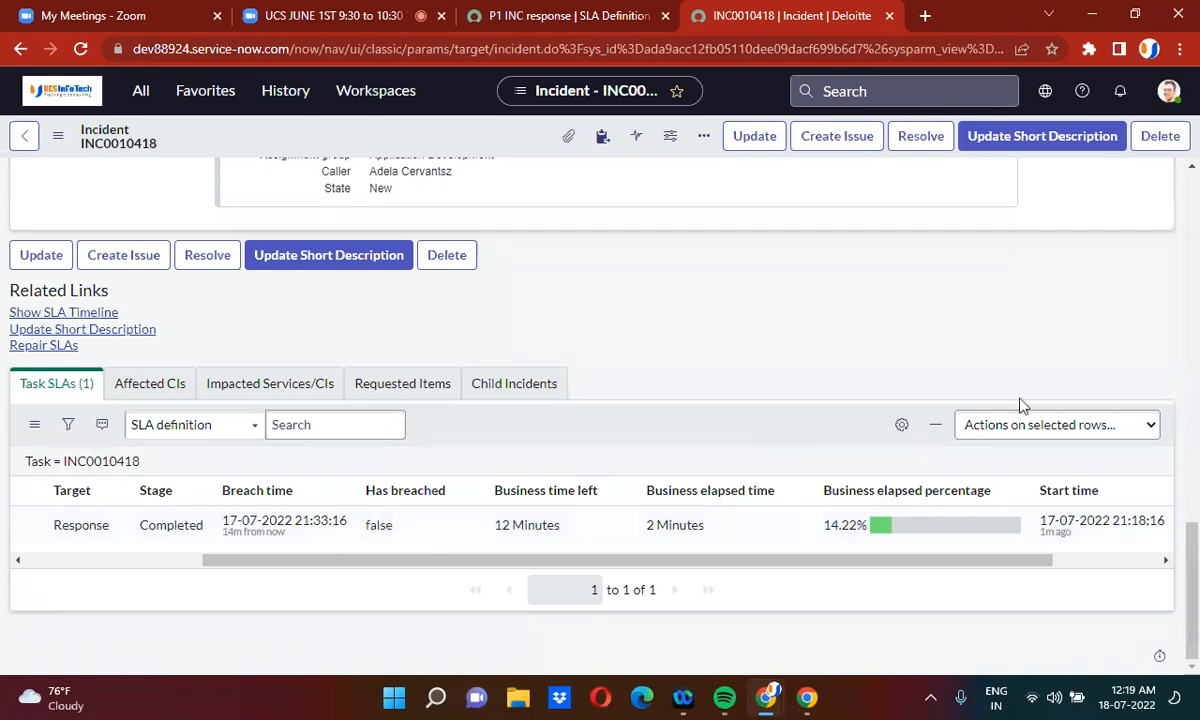
left_click_drag(1197, 585, 1195, 235)
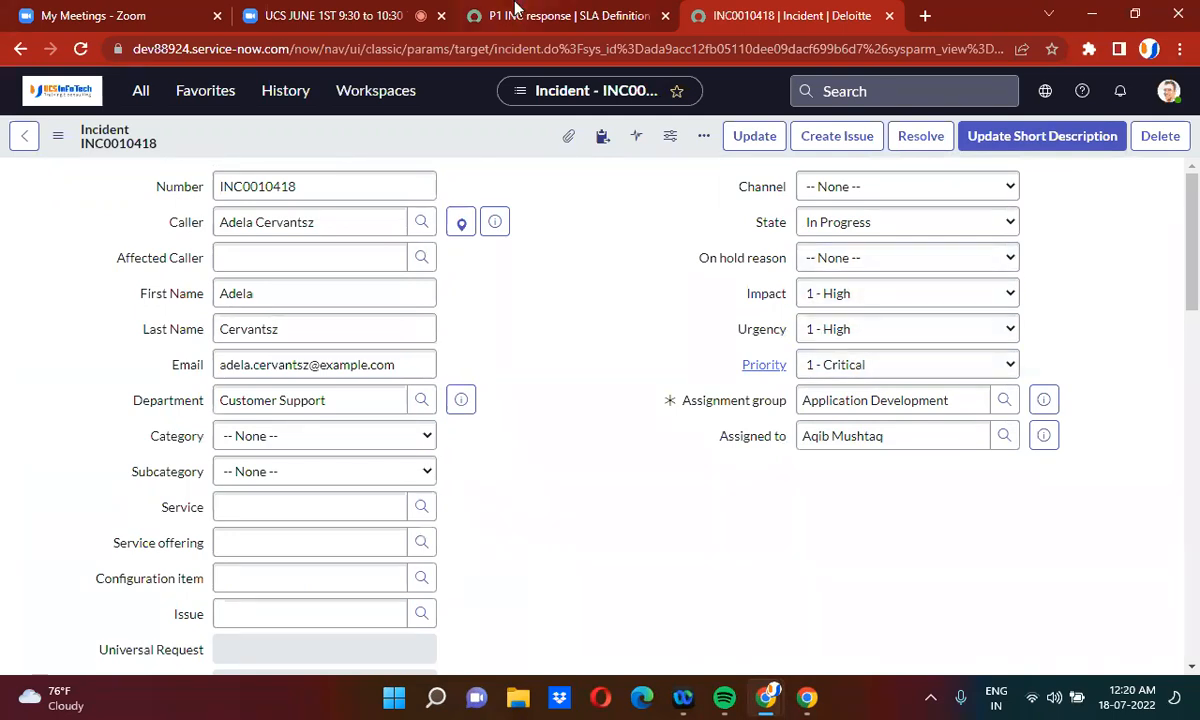
Step: In the P1 INC response SLA definition, change the name to P1 INC resolution
left_click(488, 12)
scroll(579, 288, "up", 3)
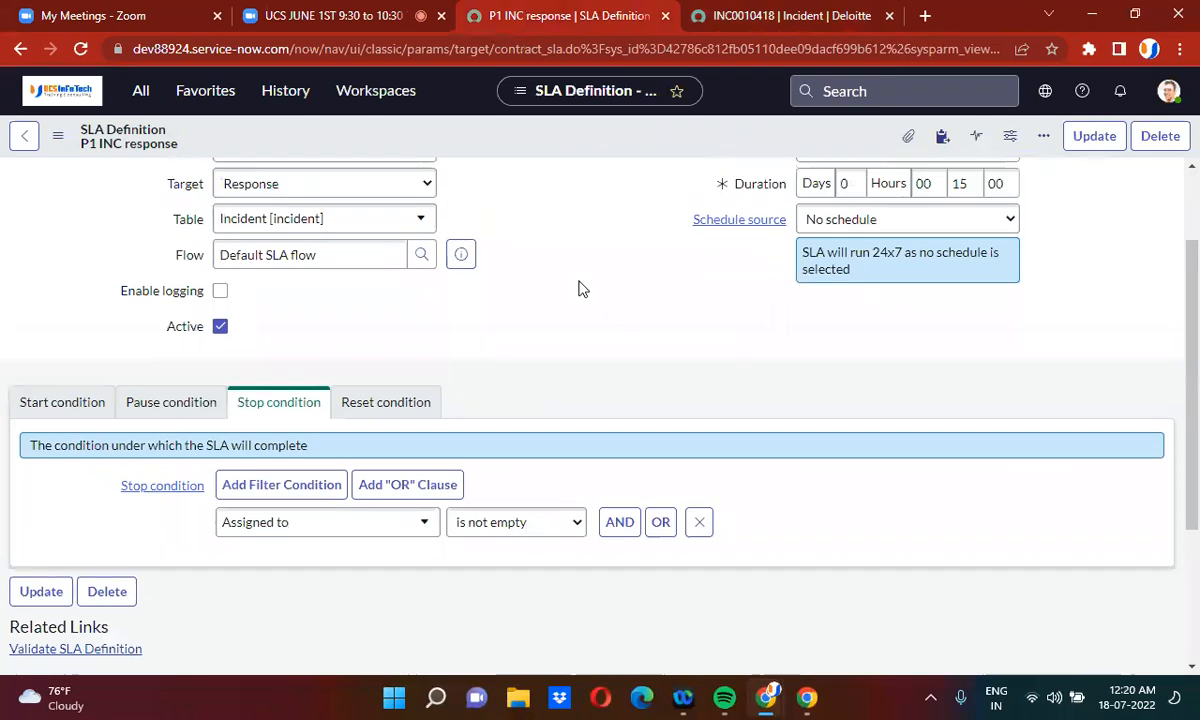
double_click(286, 231)
type("res")
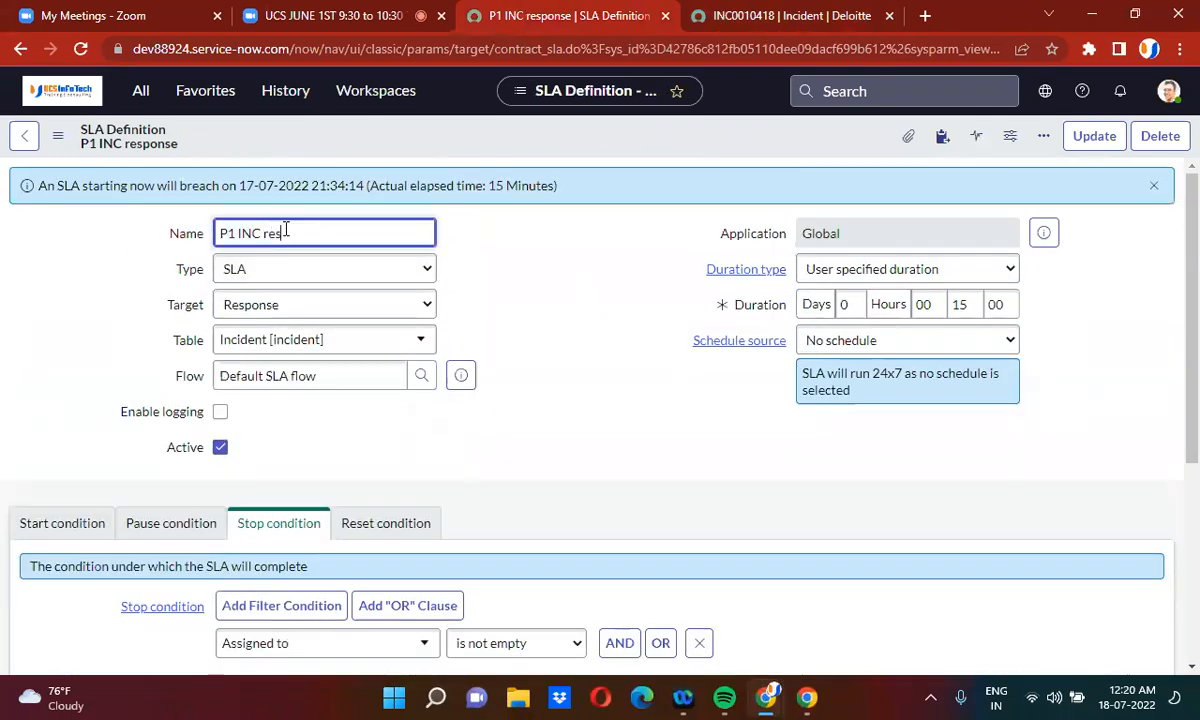
type("plution")
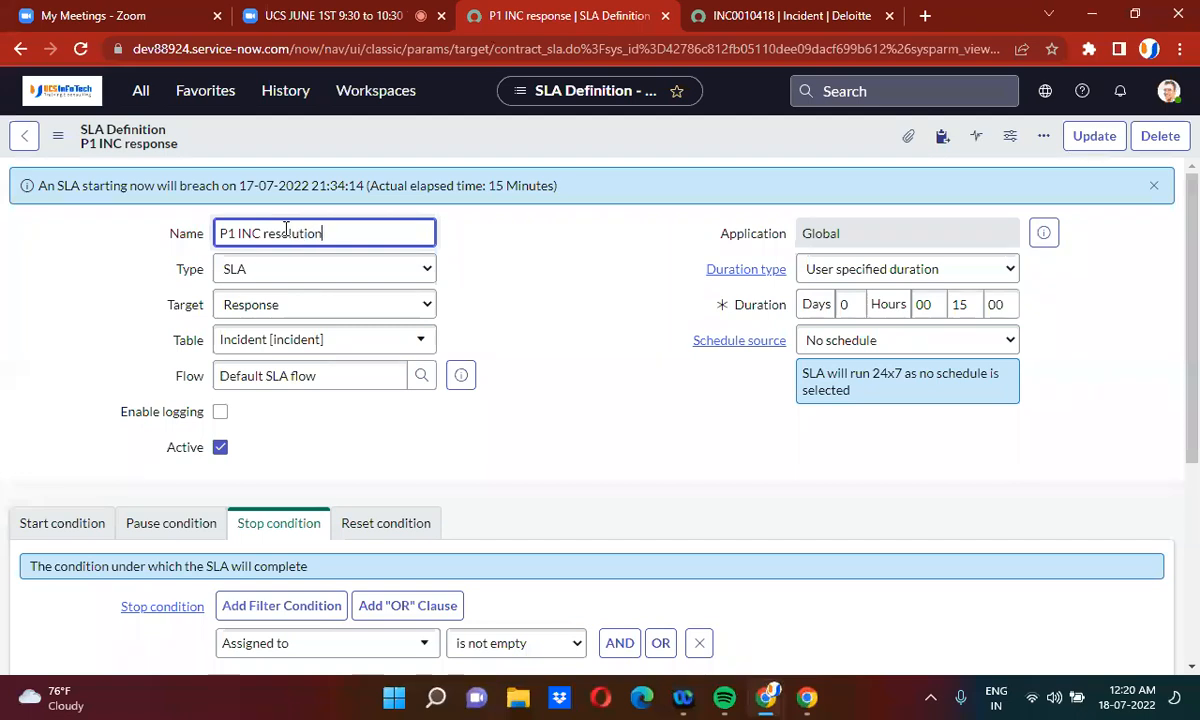
left_click(558, 304)
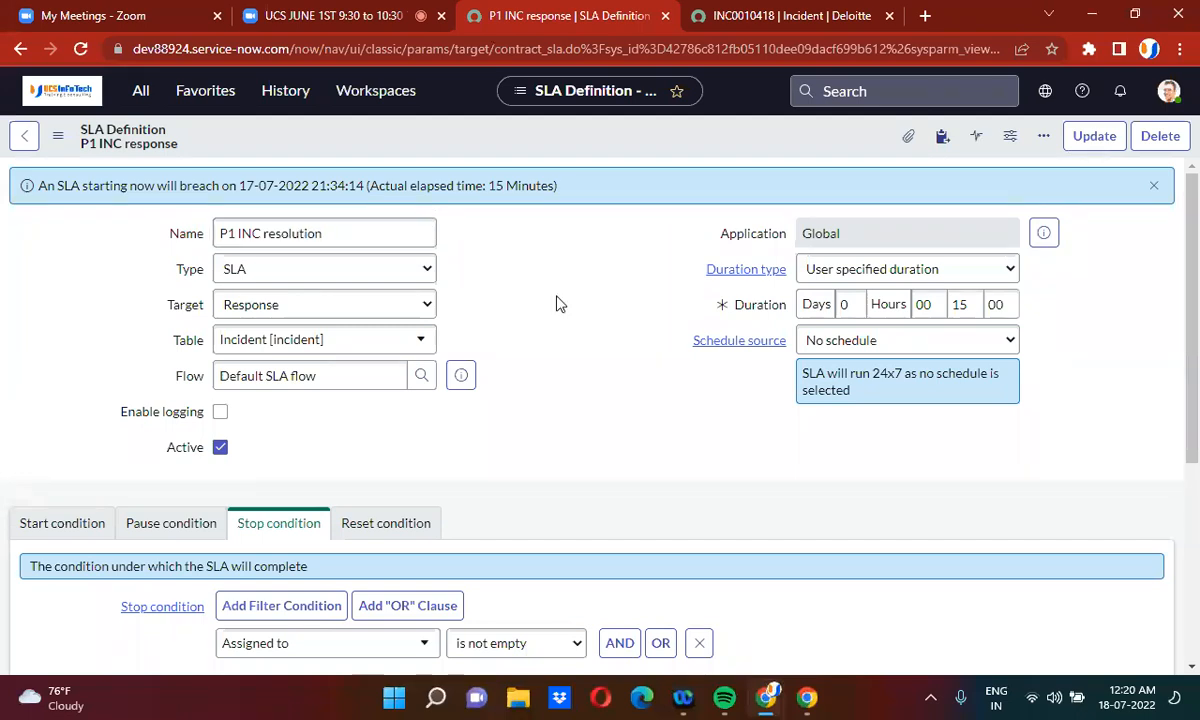
Step: Set the SLA's user-specified duration to 4 hours and 00 minutes
double_click(960, 305)
type("00")
left_click(930, 305)
key("BackSpace")
type("4")
left_click(664, 460)
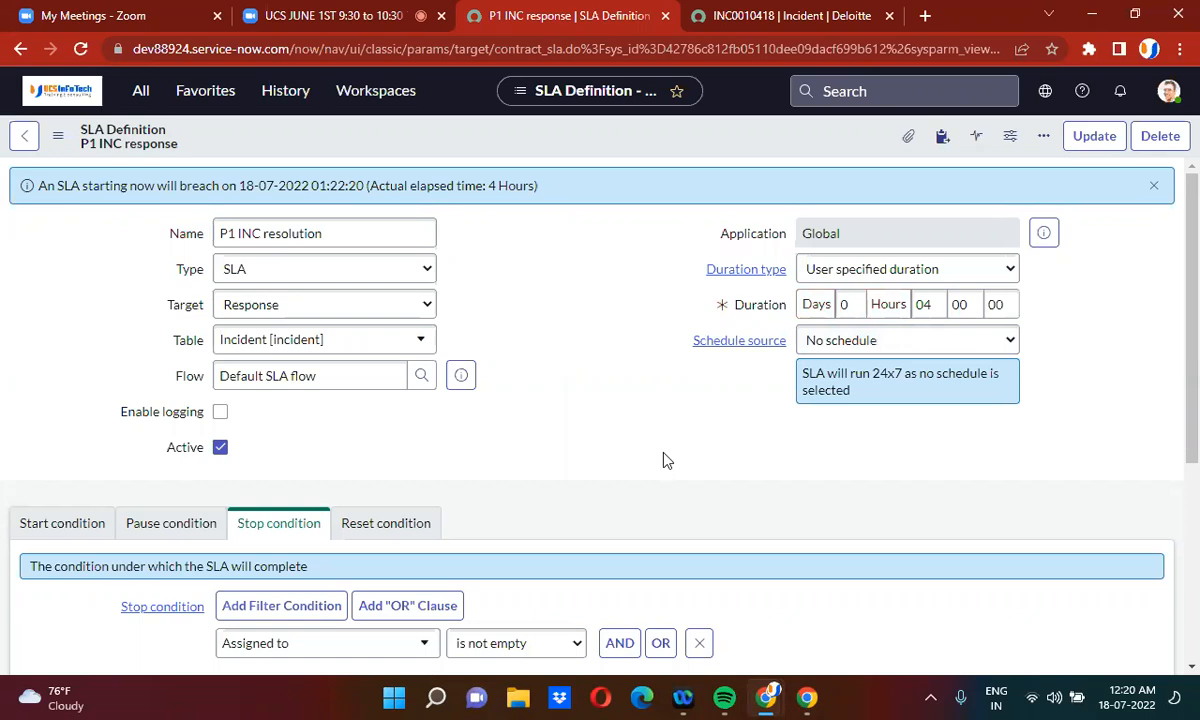
Step: Replace the State criterion in the SLA's start condition with Assigned to is not empty
left_click(85, 530)
scroll(590, 510, "down", 3)
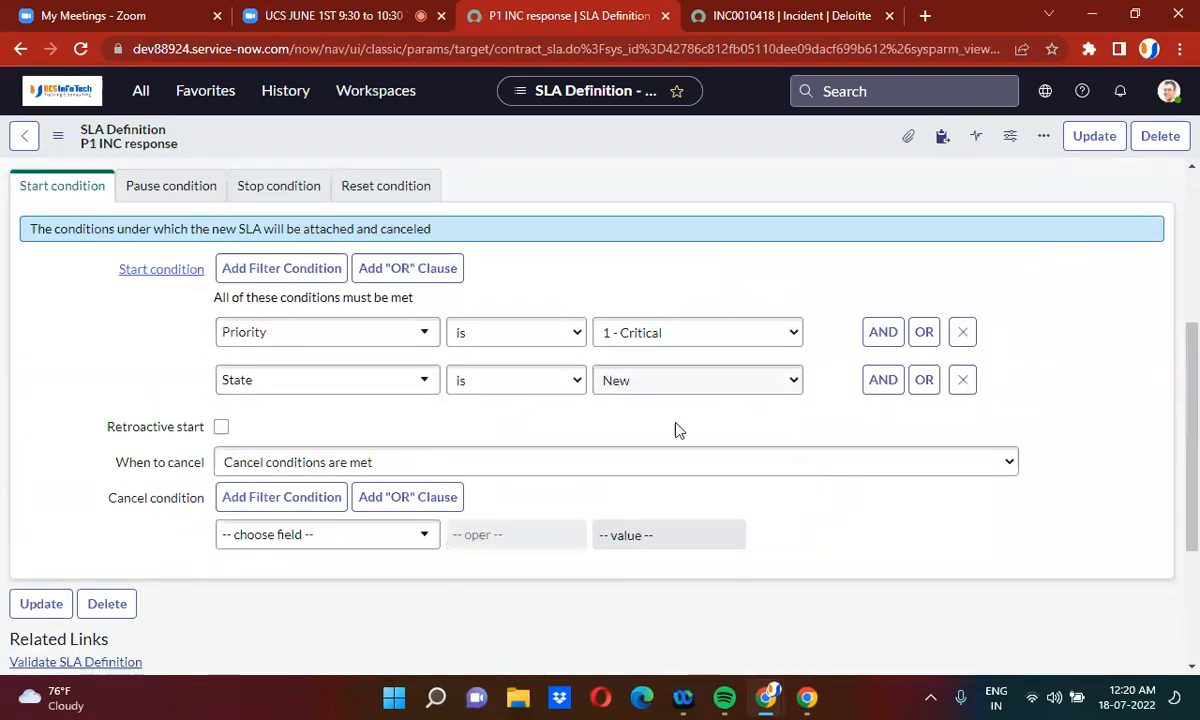
left_click(318, 390)
type("ass")
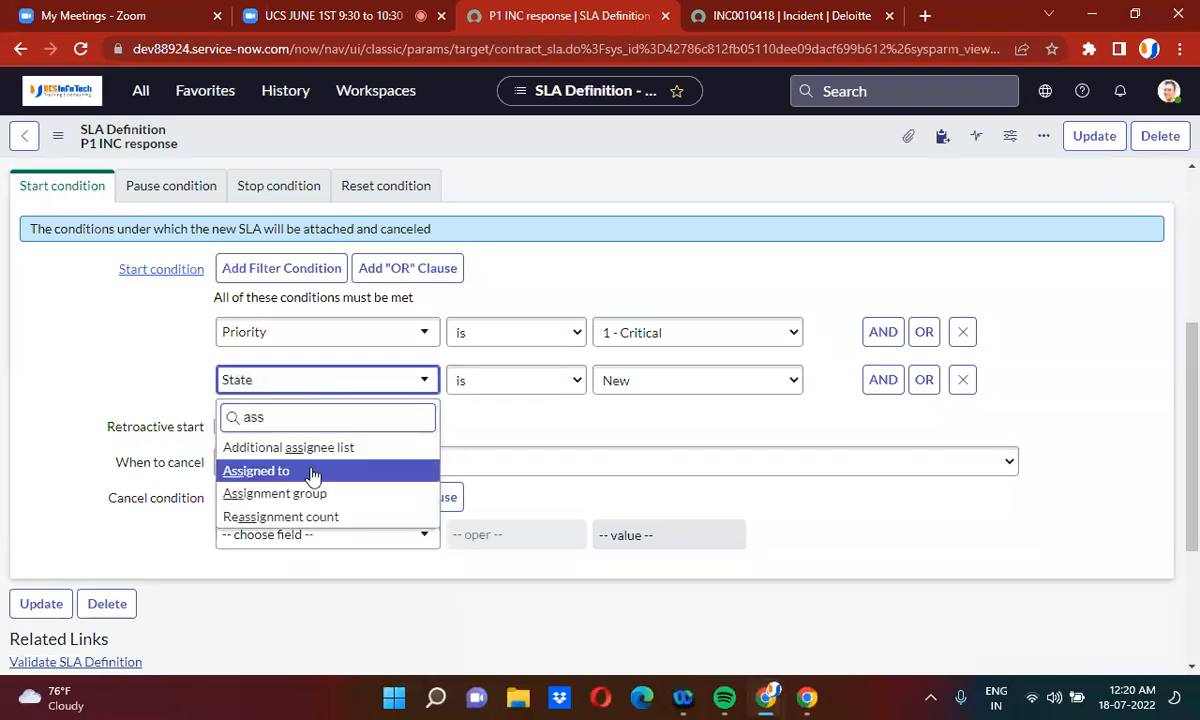
left_click(311, 471)
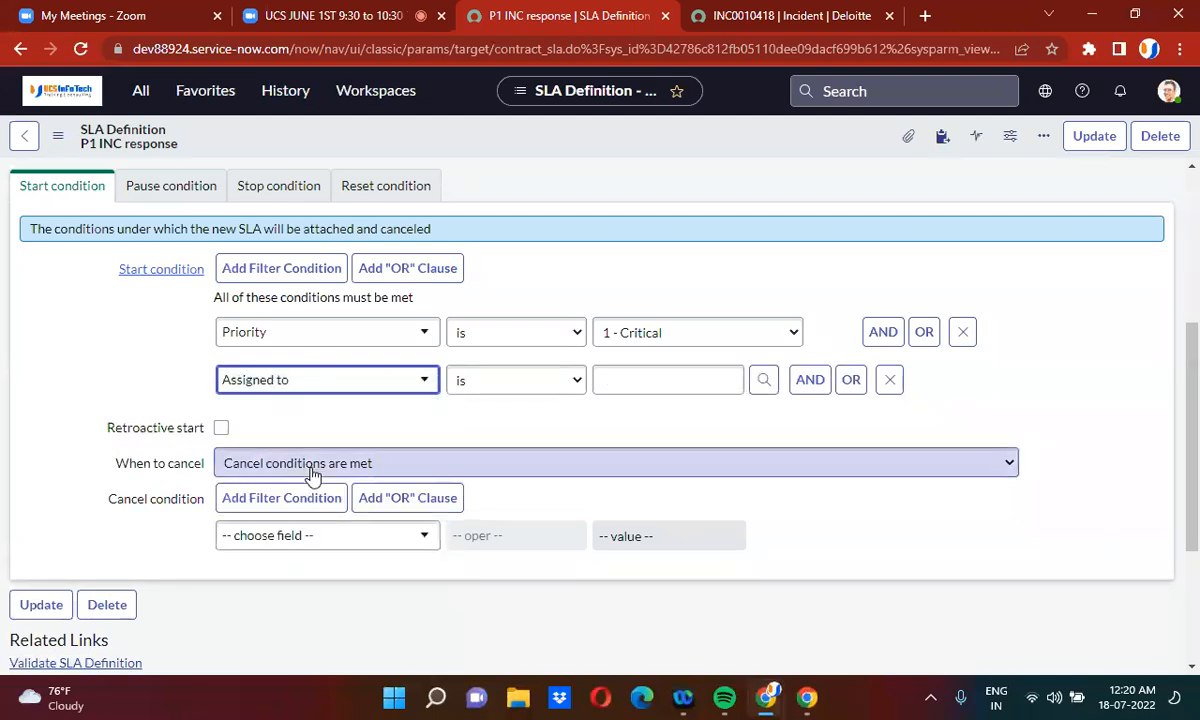
left_click(500, 390)
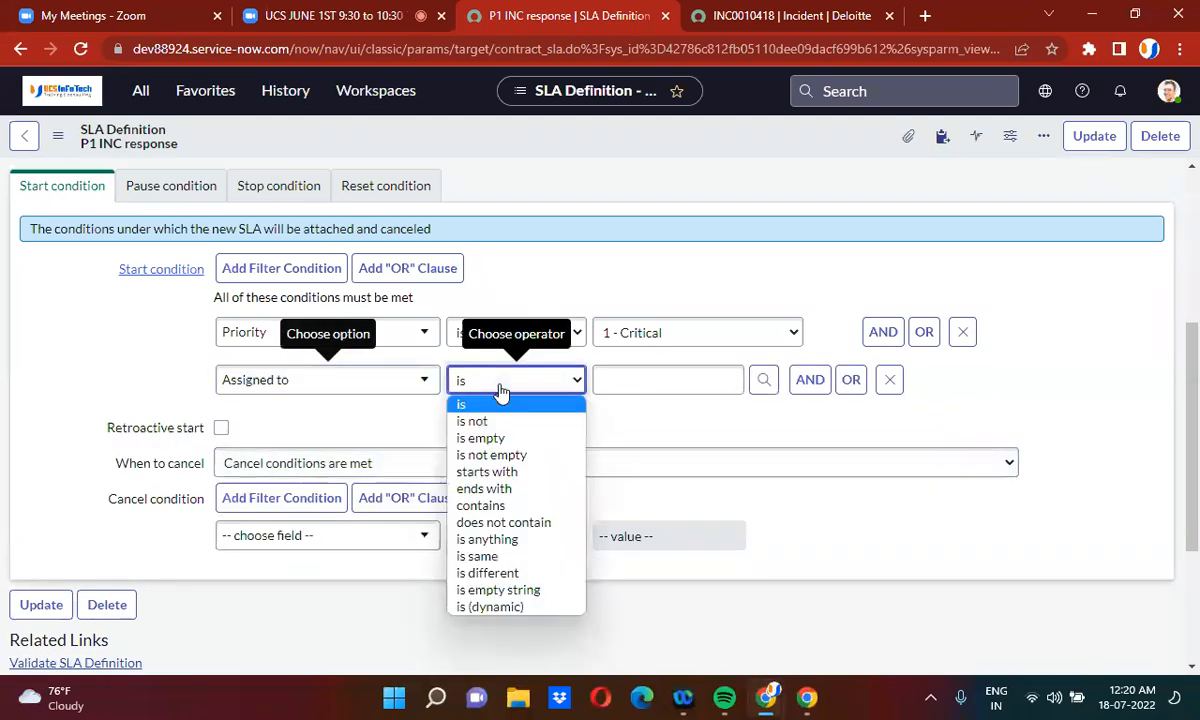
left_click(502, 456)
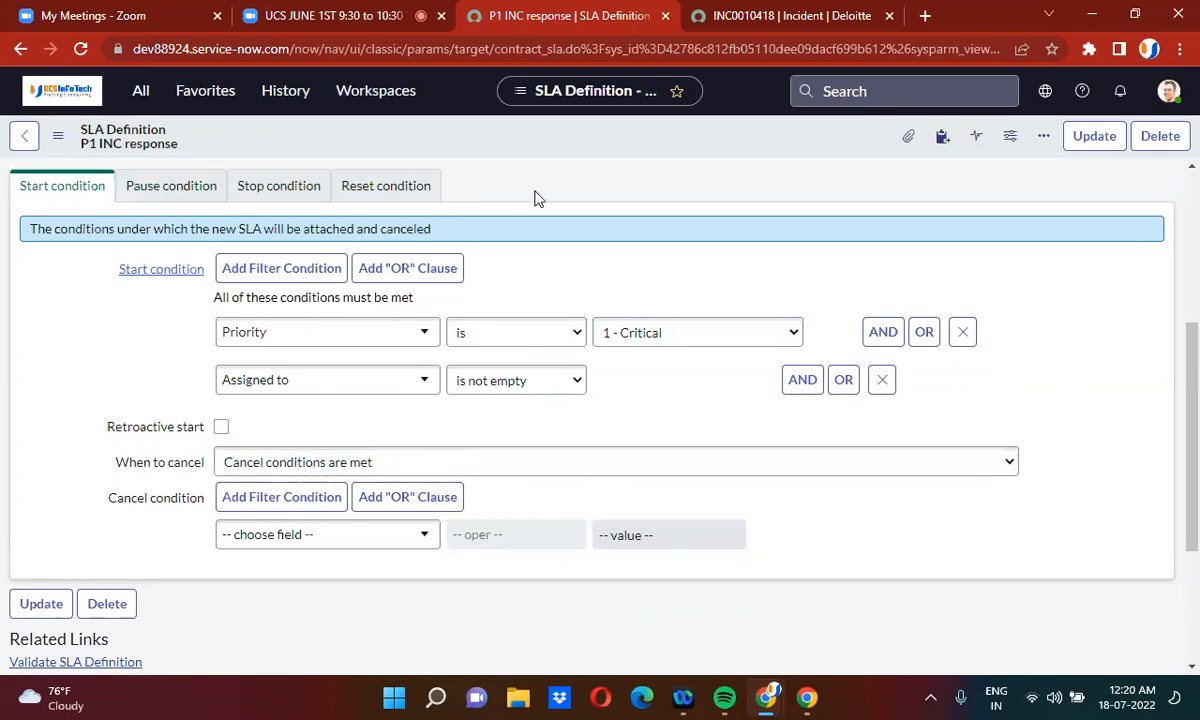
Step: Set the SLA definition's target to Resolution
scroll(535, 198, "up", 4)
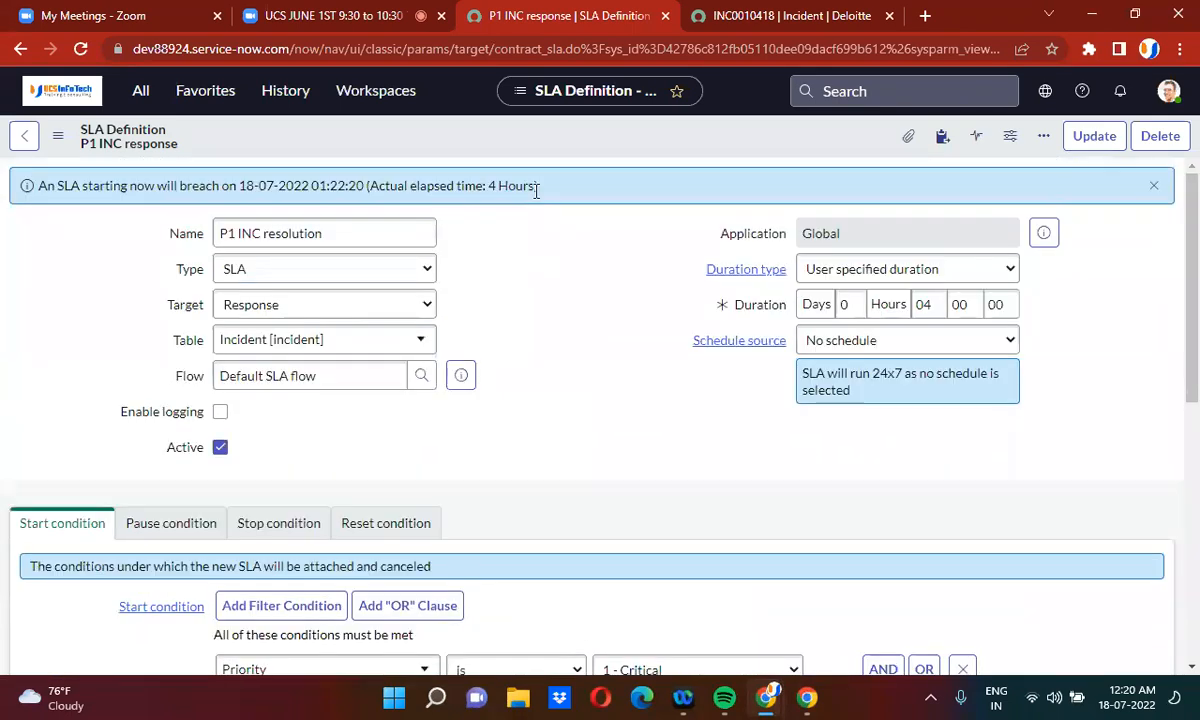
left_click(319, 305)
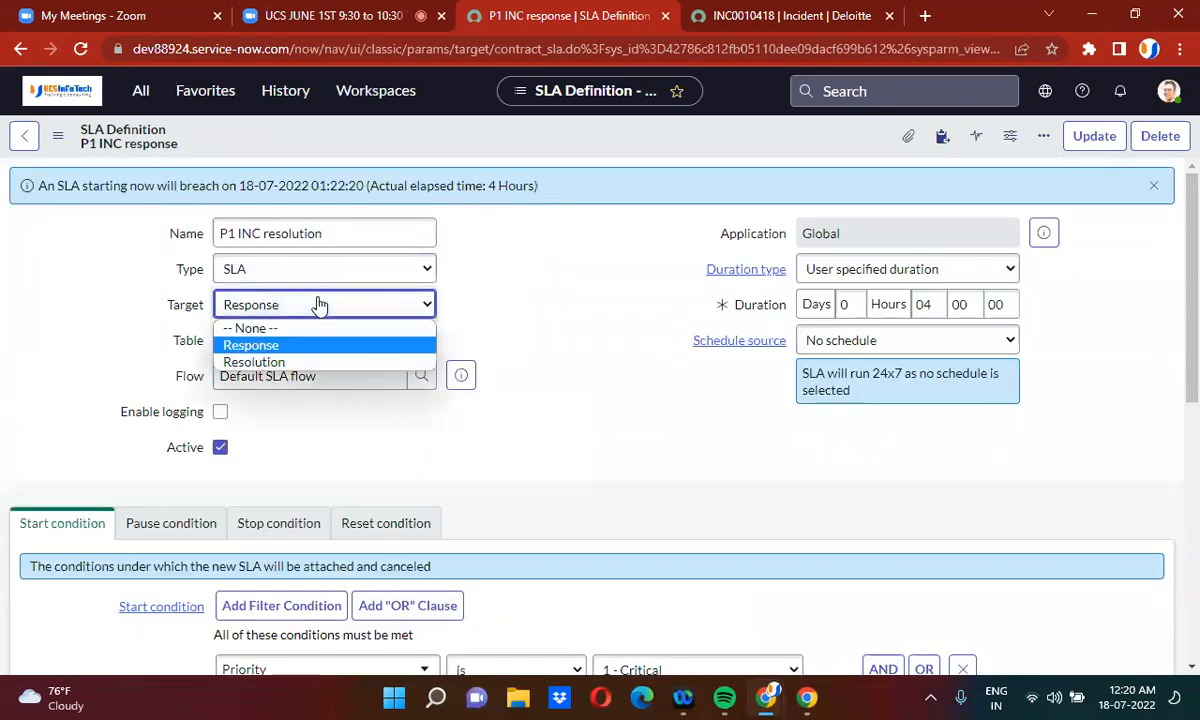
left_click(290, 360)
Step: Set the SLA definition's pause condition to State is On Hold
scroll(495, 453, "down", 3)
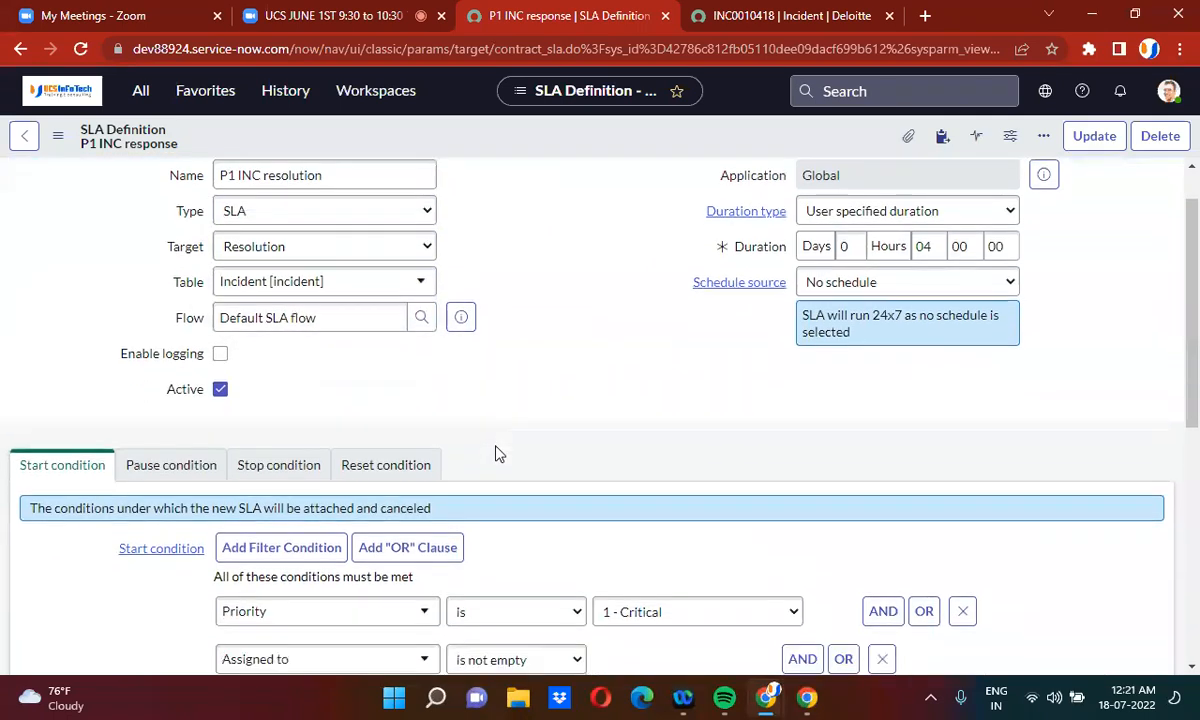
left_click(167, 228)
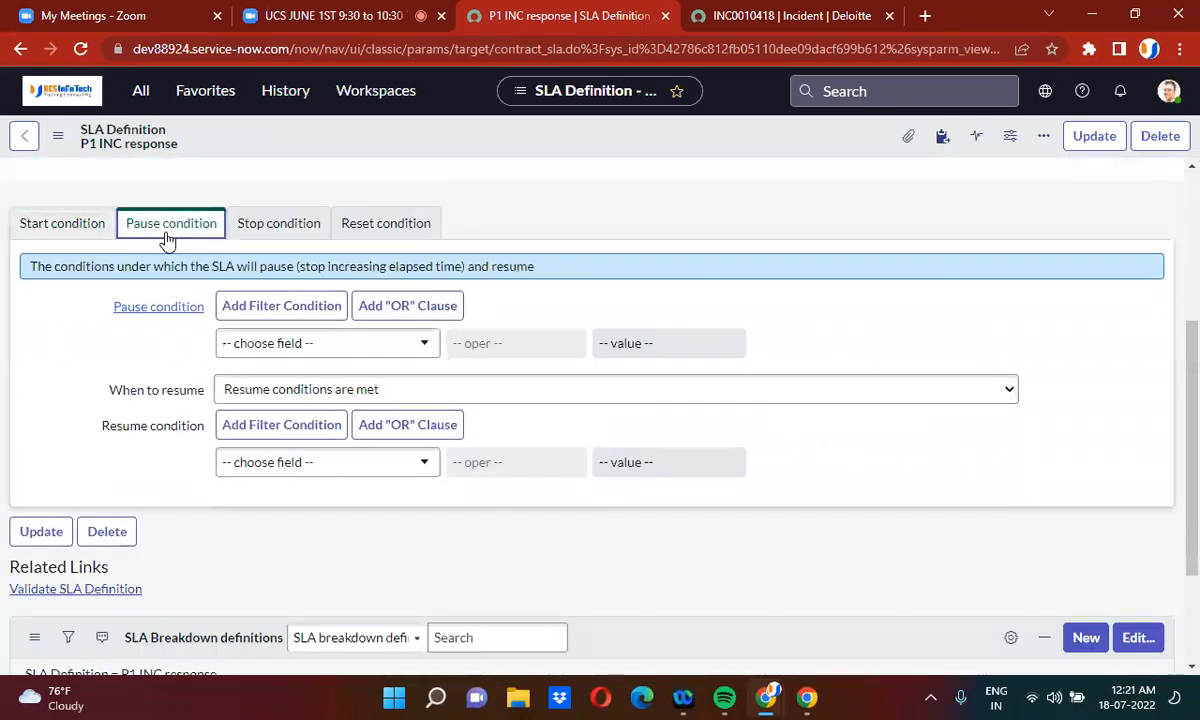
left_click(286, 344)
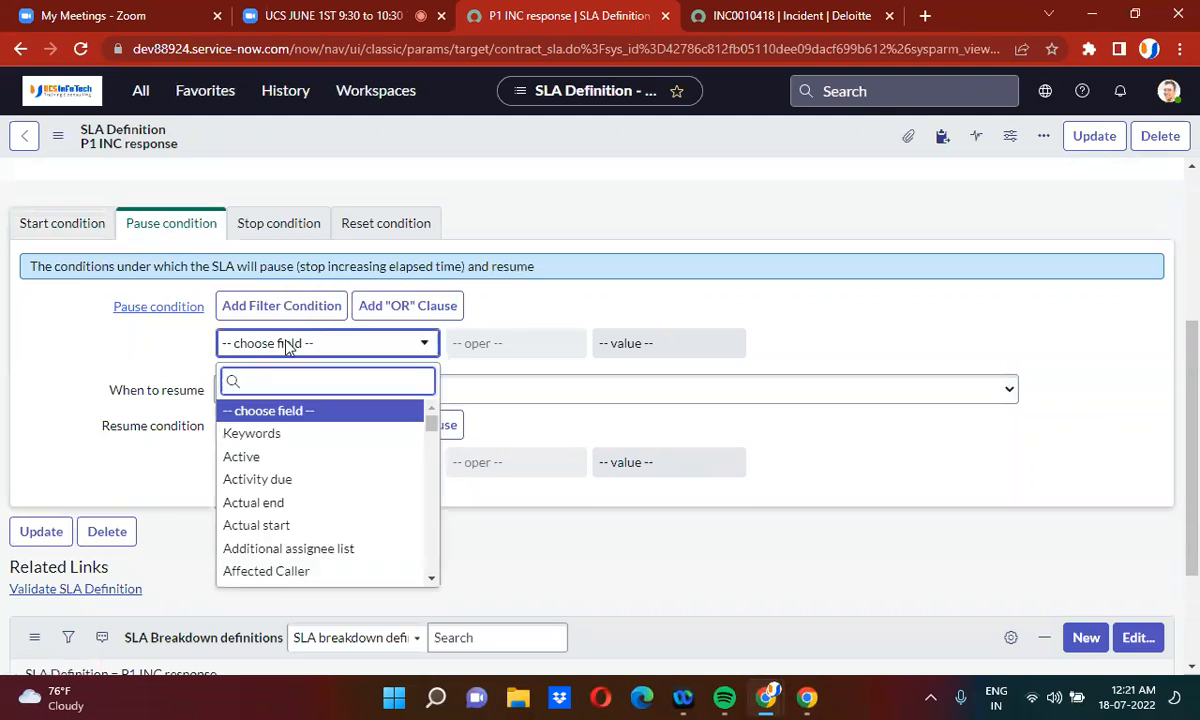
type("s")
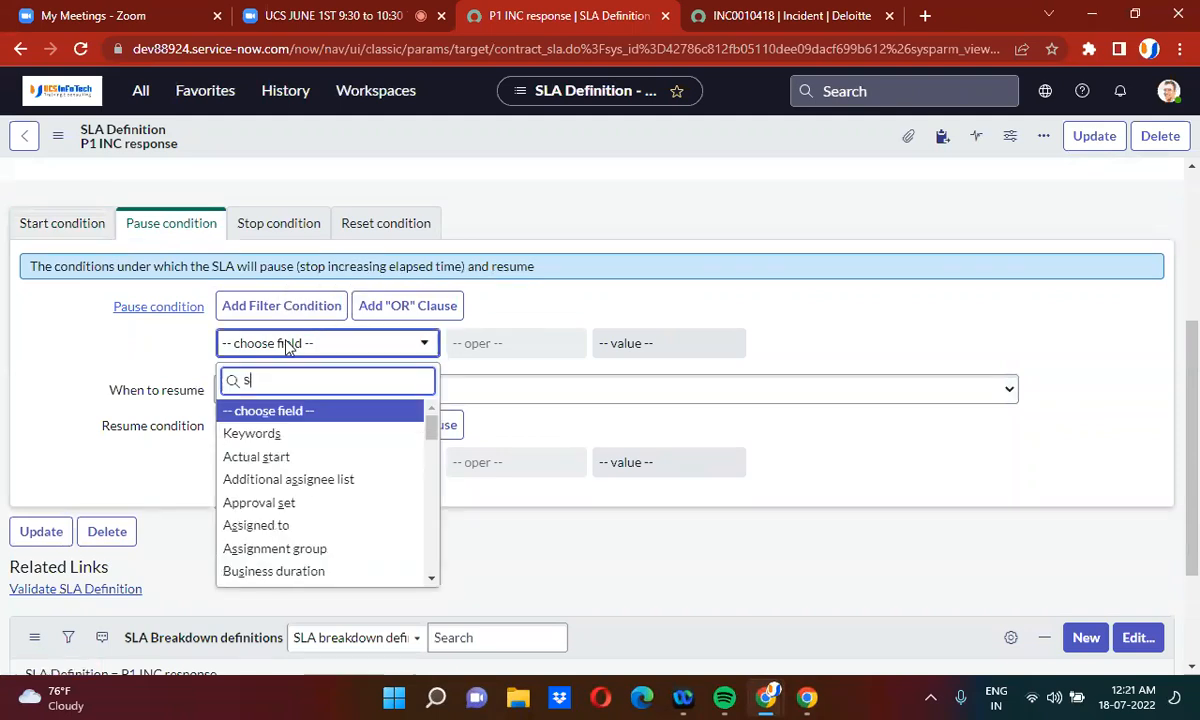
type("tatr")
key("BackSpace")
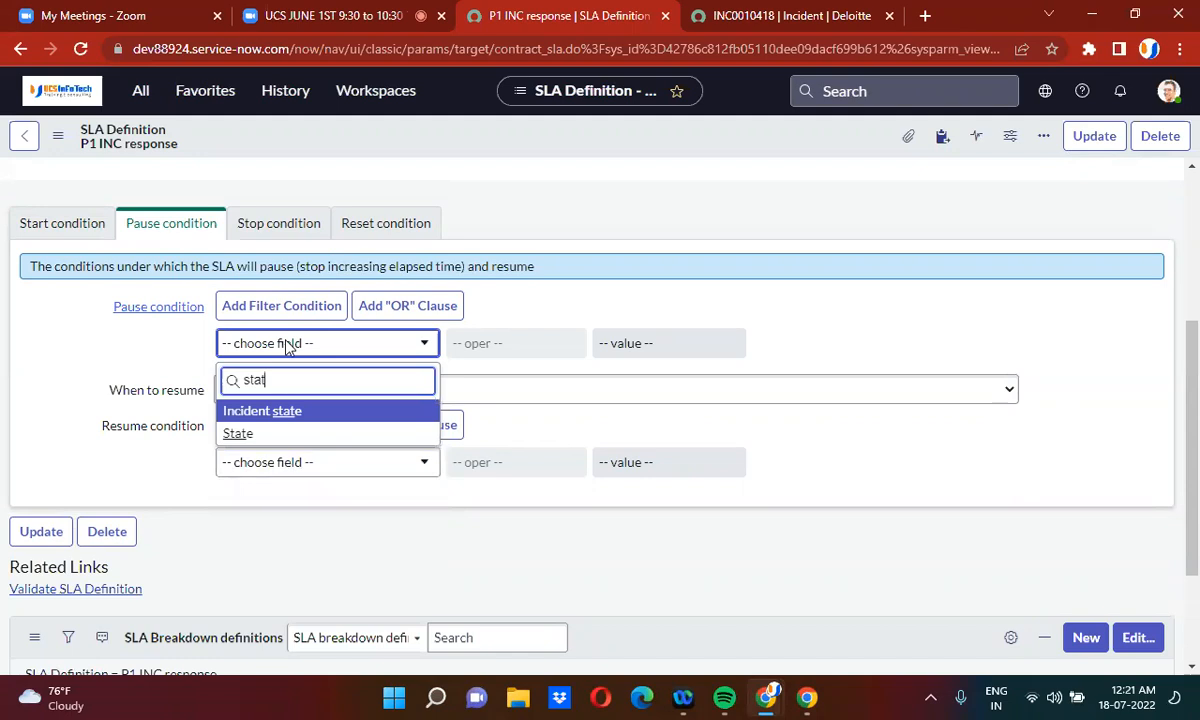
left_click(268, 436)
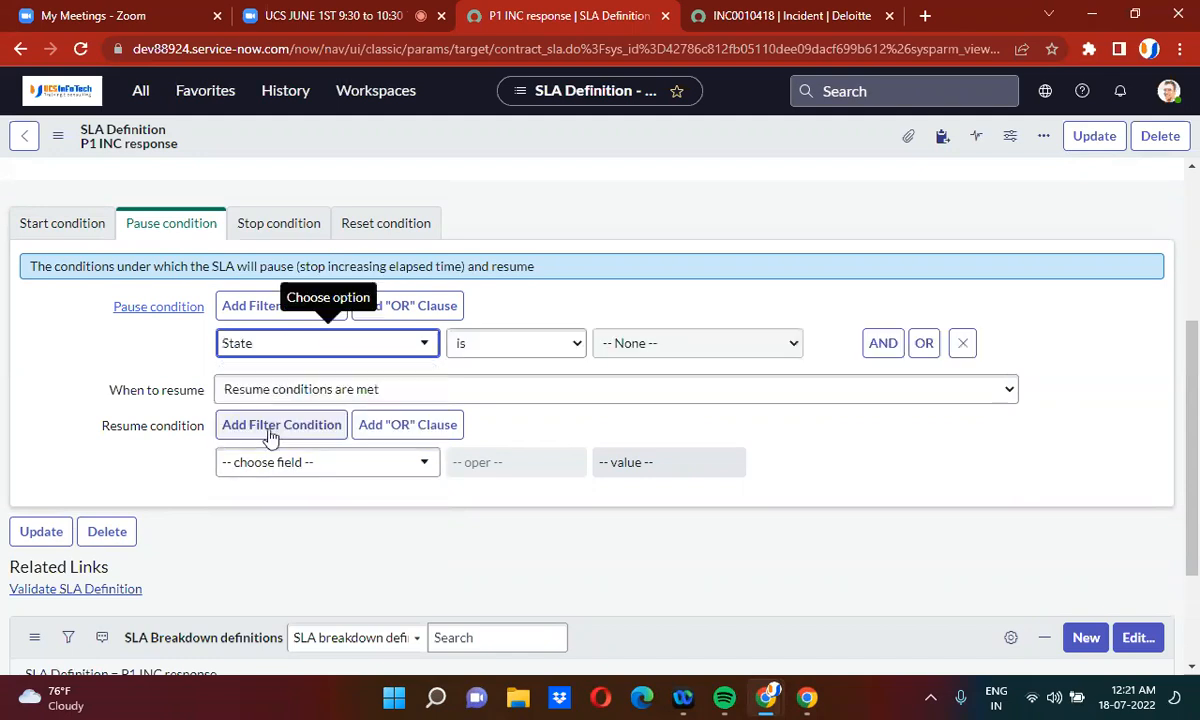
left_click(508, 350)
left_click(509, 350)
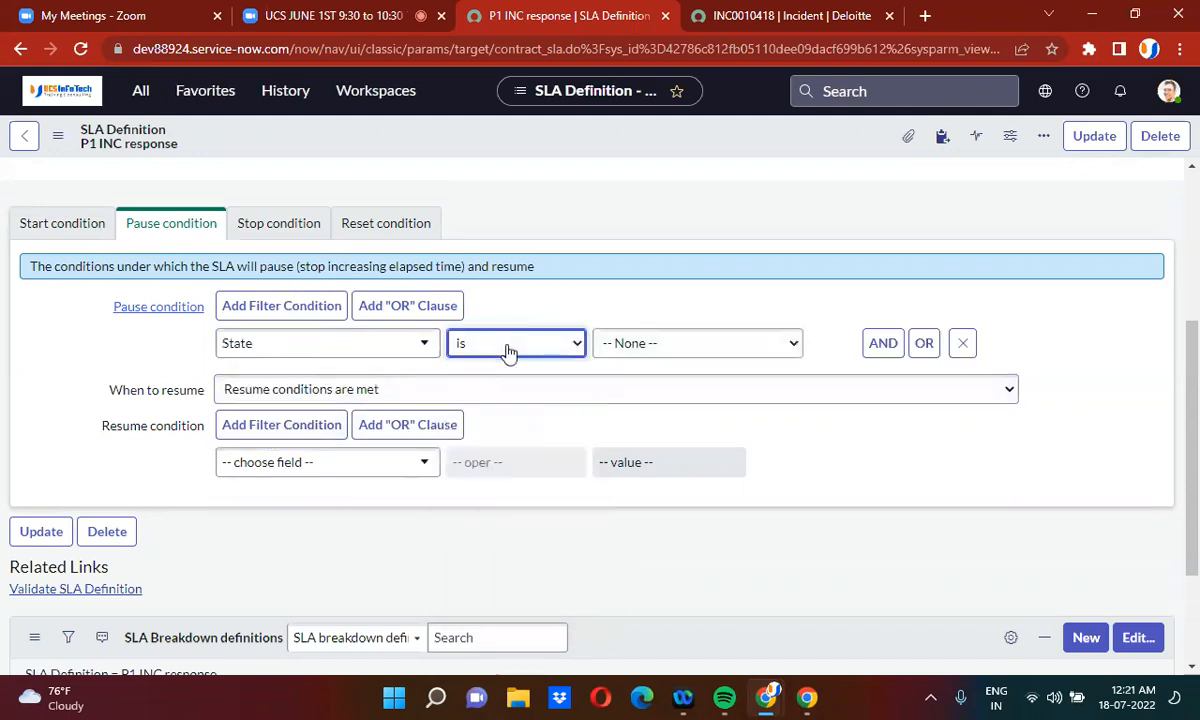
left_click(638, 343)
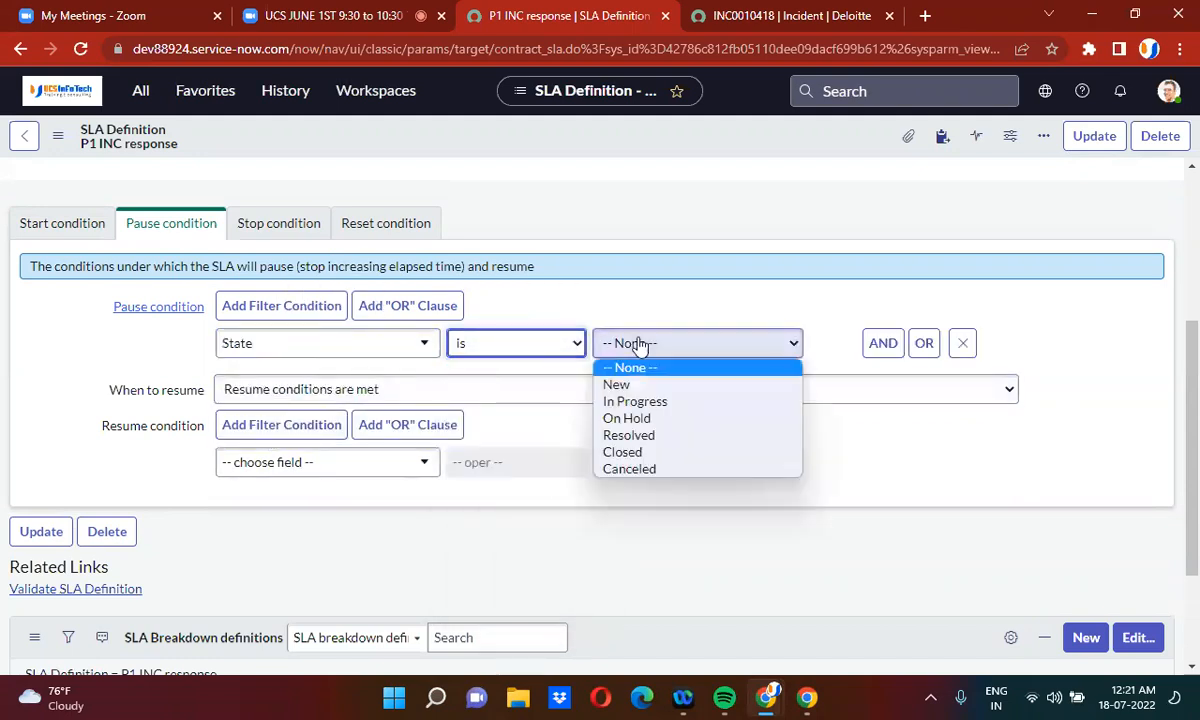
left_click(641, 418)
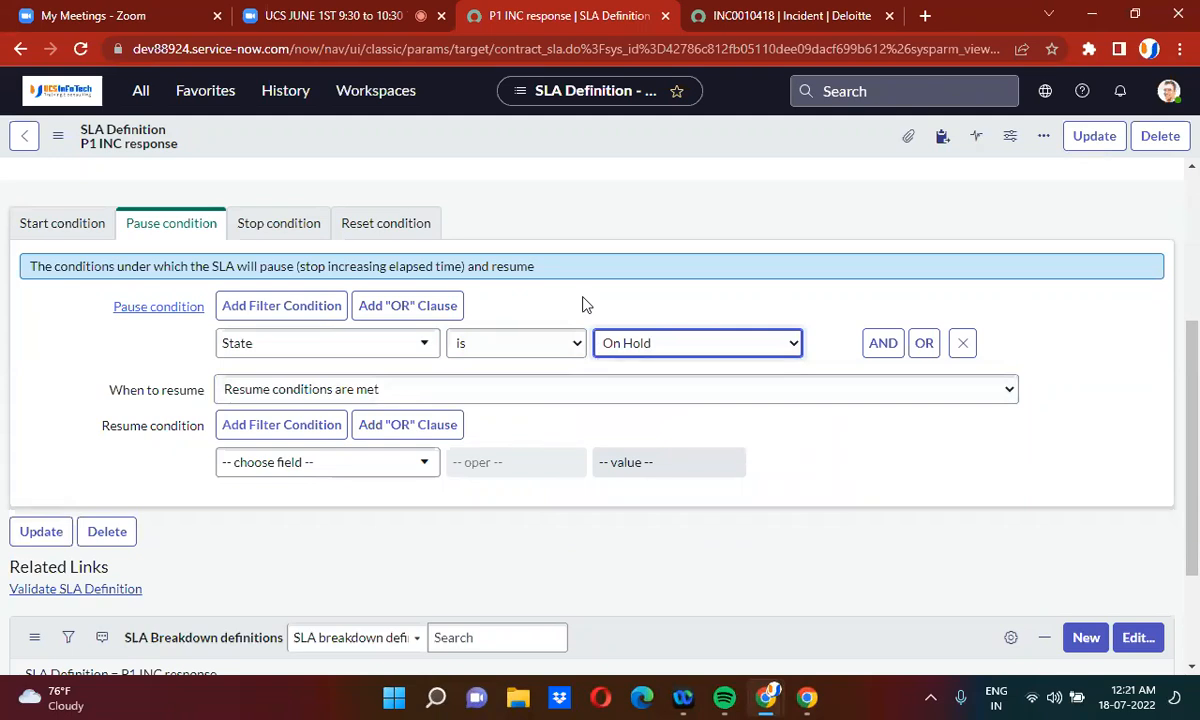
Step: Replace the Assigned to criterion in the SLA's stop condition with State is Resolved
left_click(270, 226)
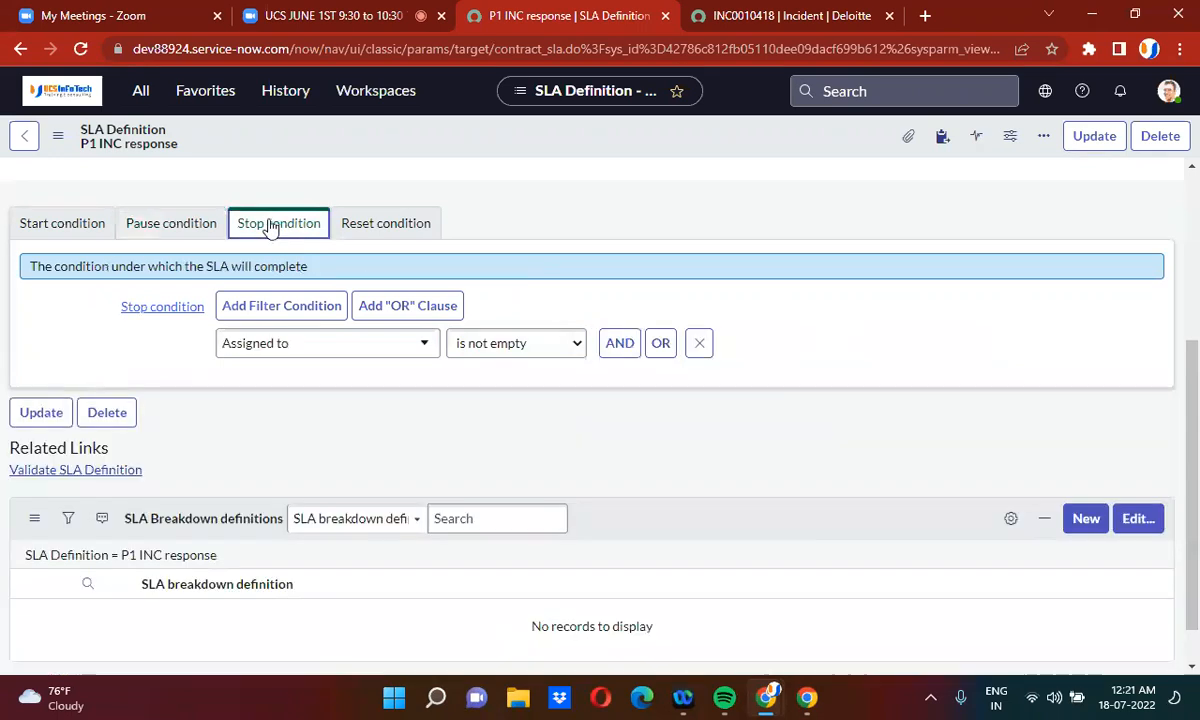
left_click(310, 346)
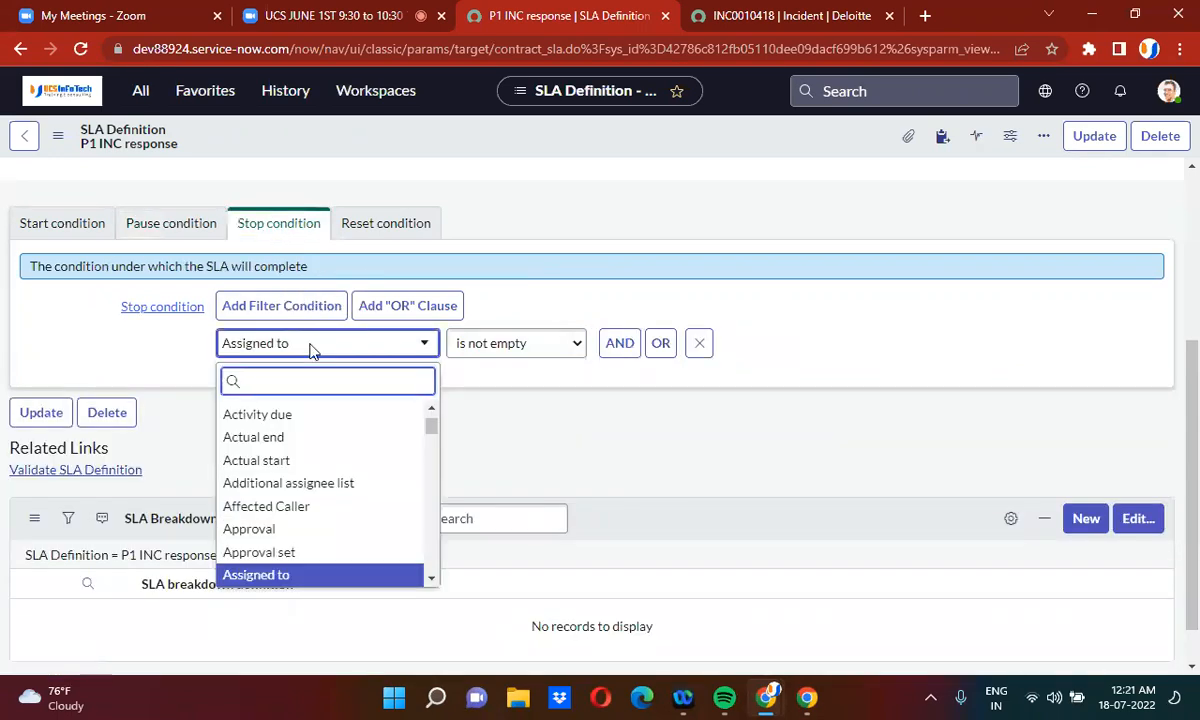
type("state")
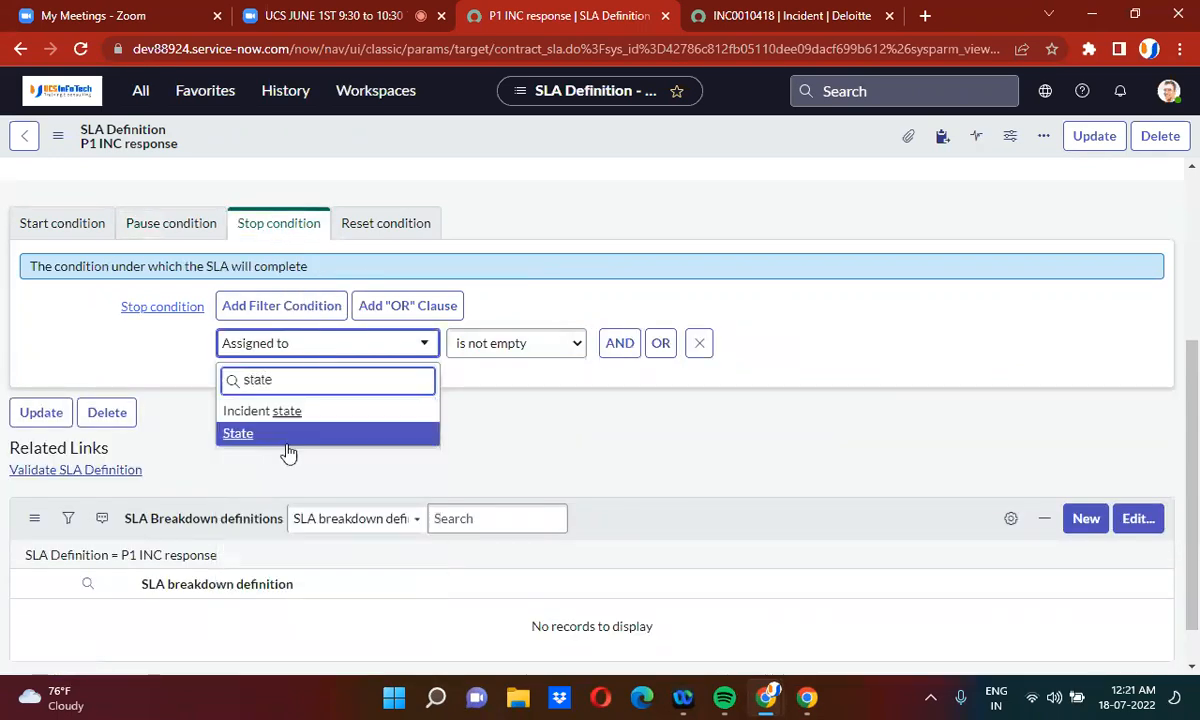
left_click(284, 439)
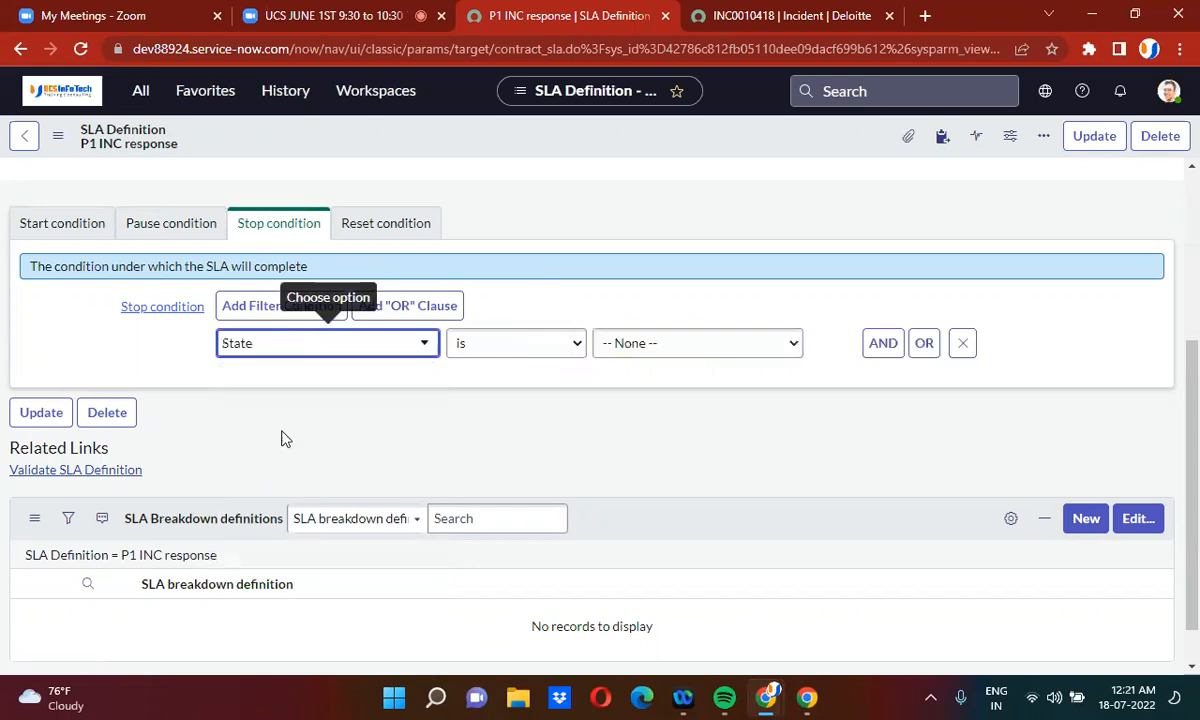
left_click(617, 345)
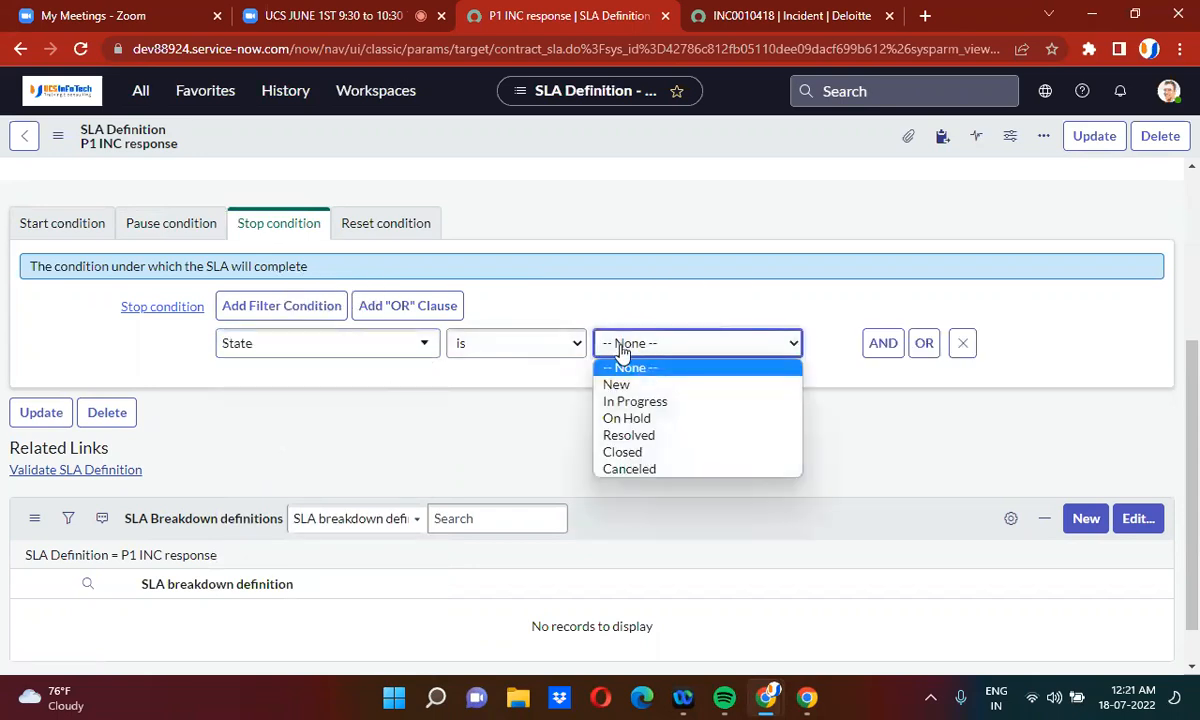
left_click(661, 437)
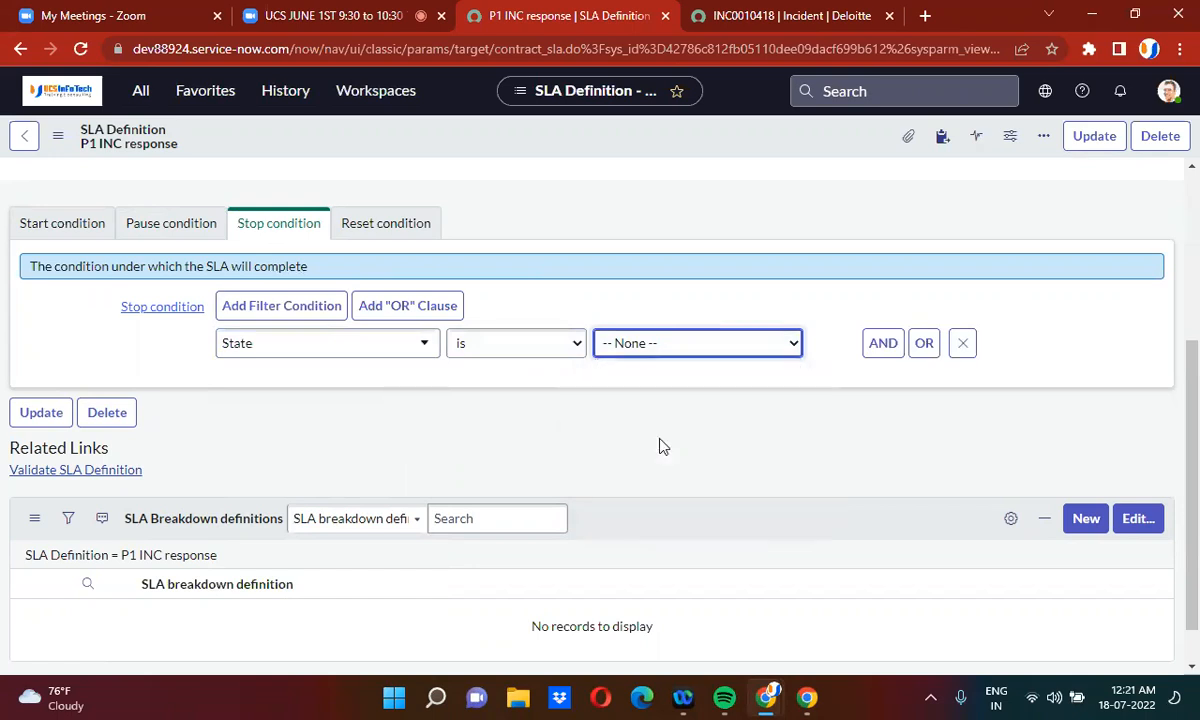
Step: Insert the edited P1 INC resolution definition as a new SLA record and stay on it
scroll(1196, 200, "up", 3)
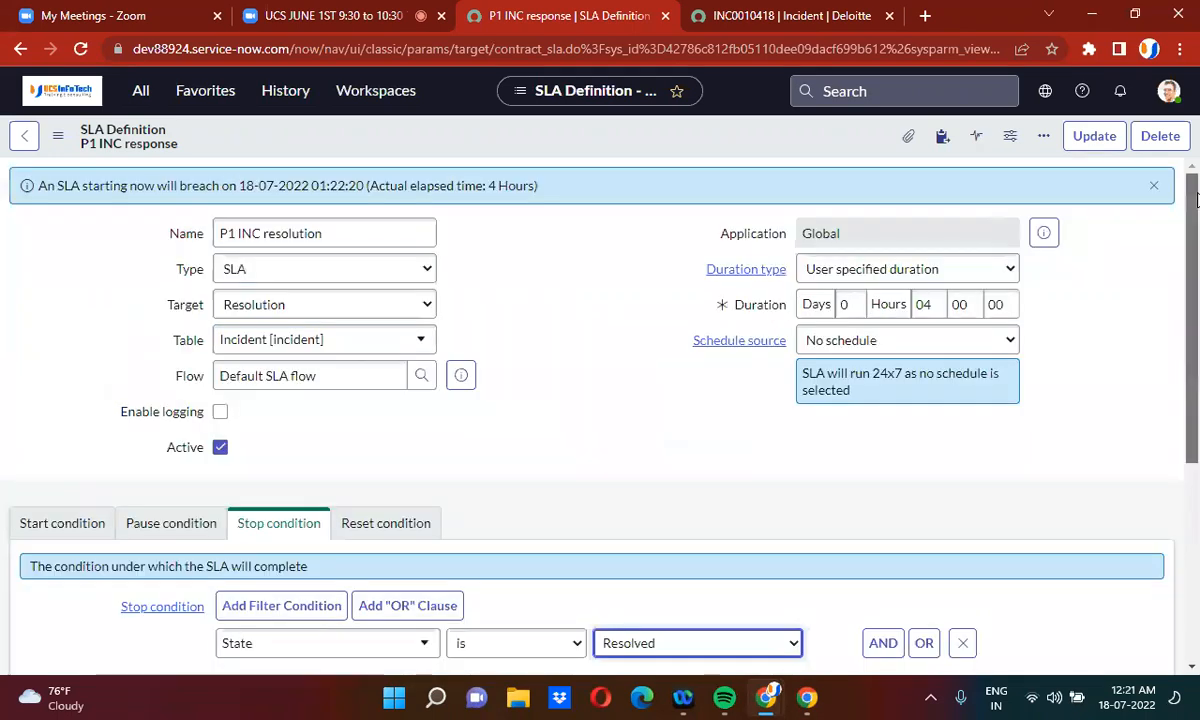
right_click(583, 140)
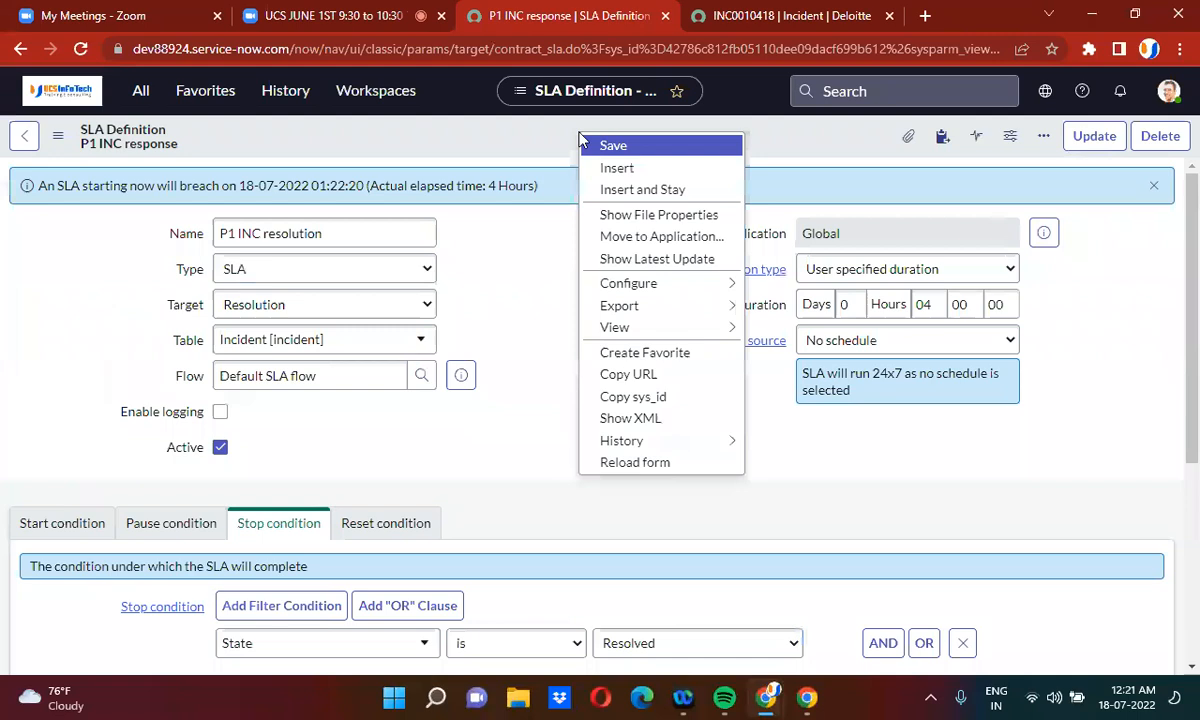
left_click(640, 193)
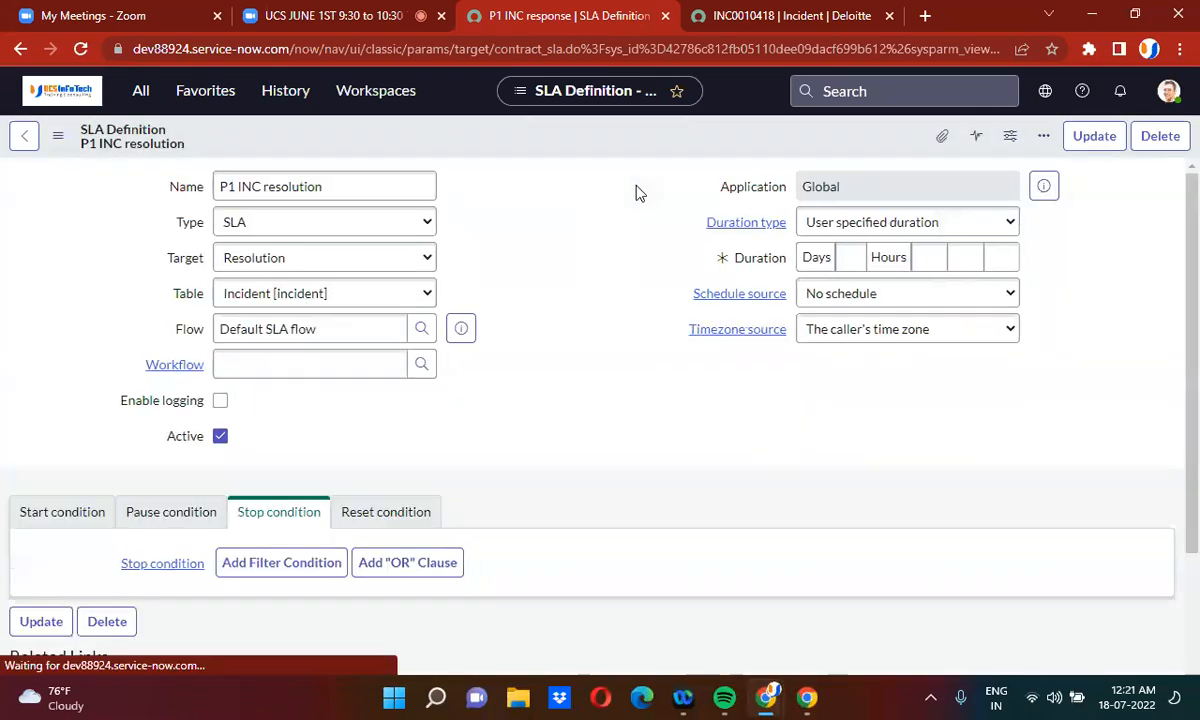
Step: Reassign incident INC0010418 to a different assignee, save it, and check its task SLAs
left_click(772, 12)
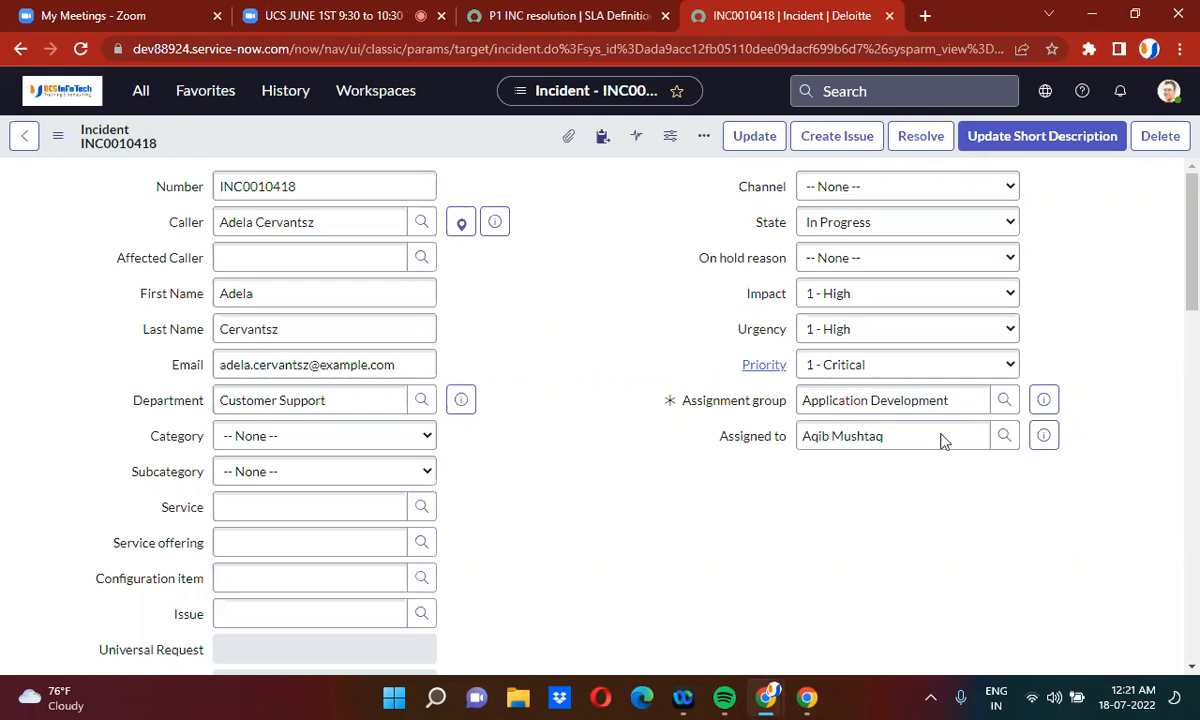
triple_click(893, 437)
key("BackSpace")
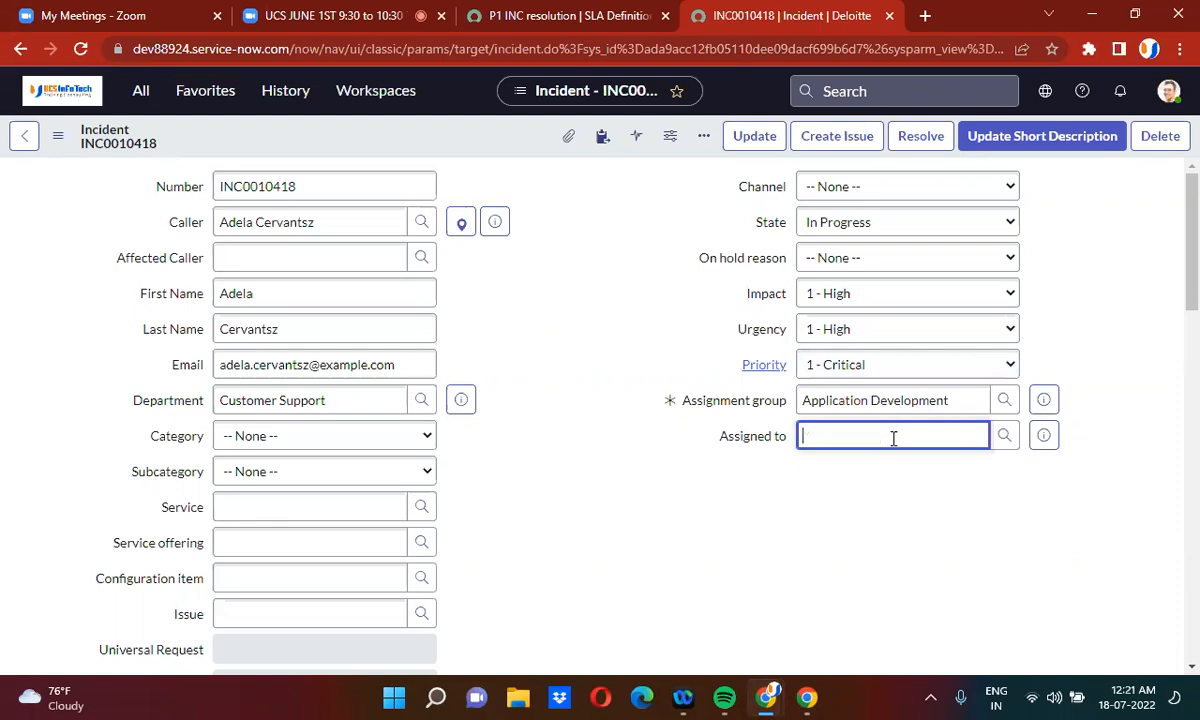
type("**")
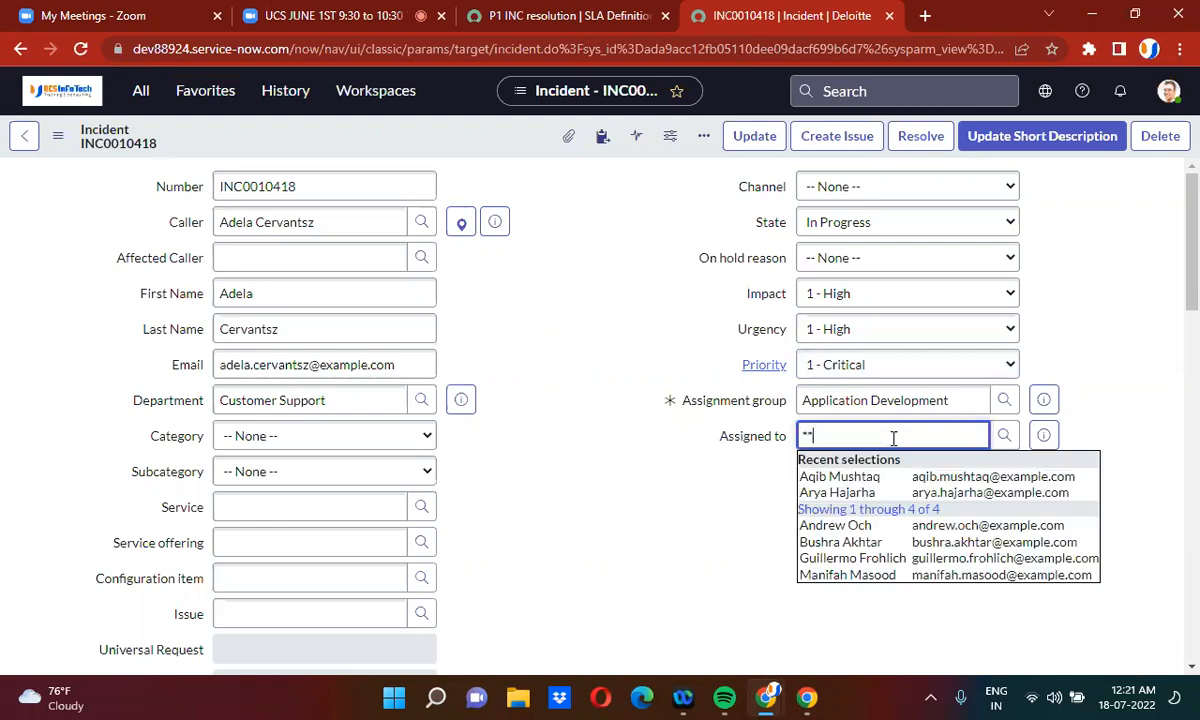
left_click(862, 492)
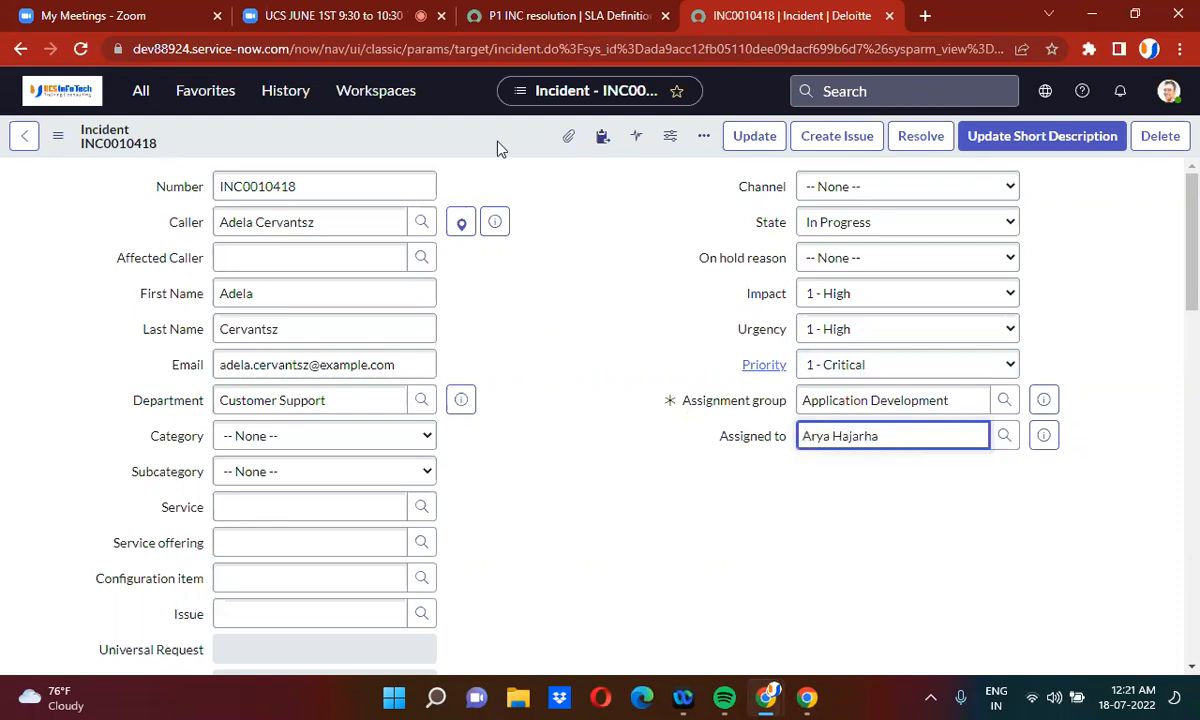
right_click(466, 132)
left_click(530, 155)
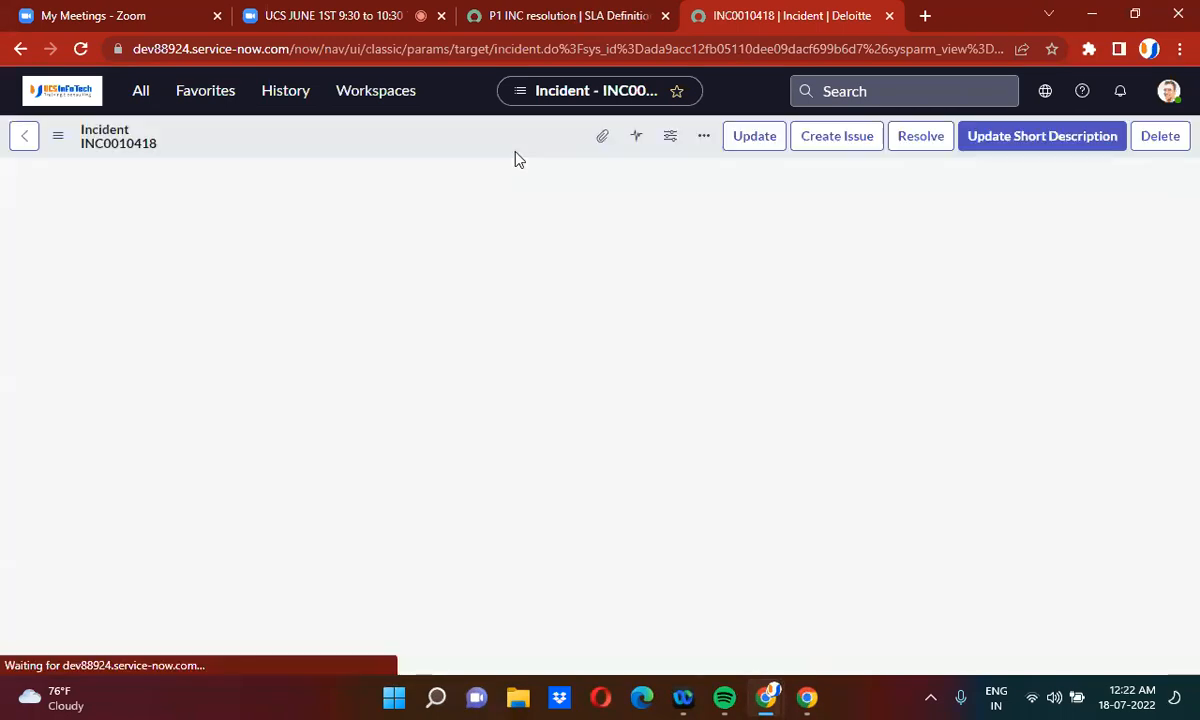
scroll(529, 378, "down", 6)
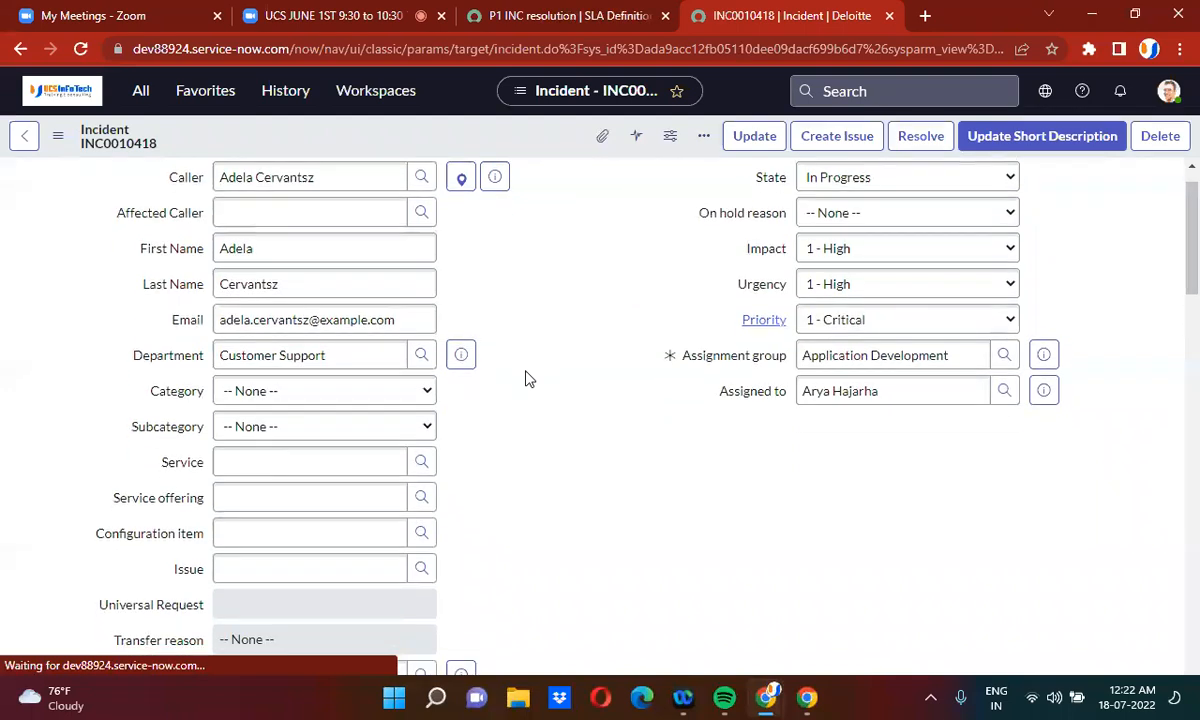
scroll(529, 378, "down", 10)
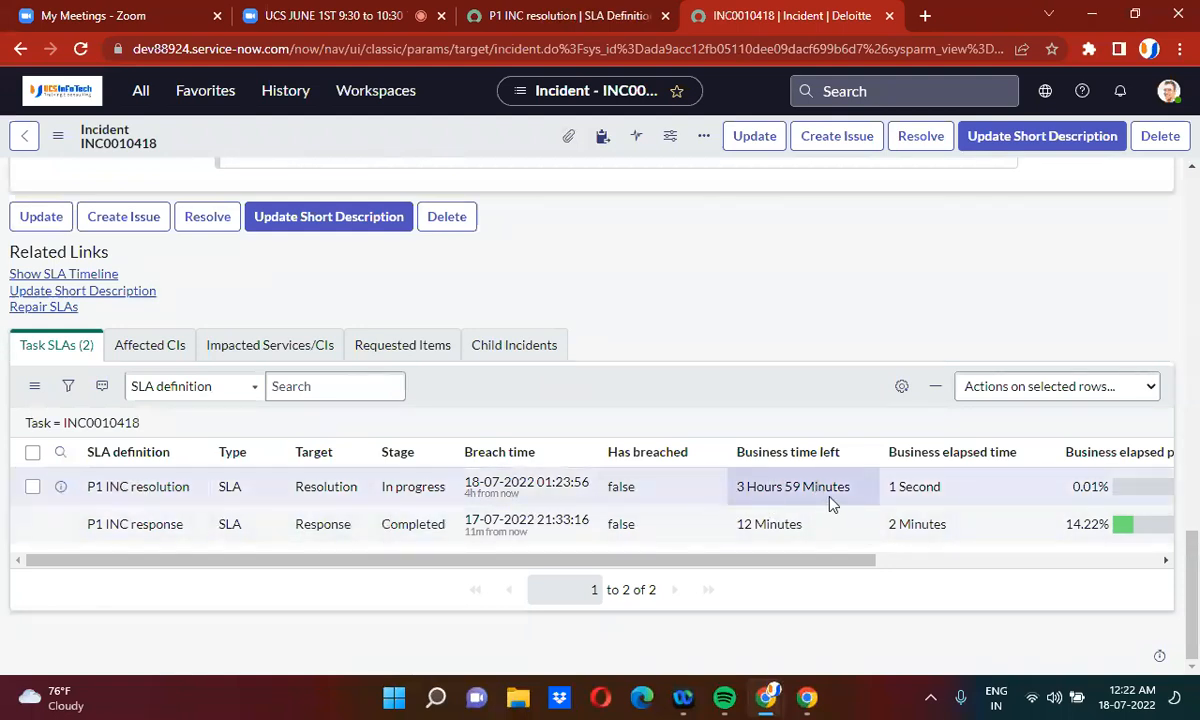
Step: Set the State of incident INC0010418 to Resolved without saving the record
left_click_drag(1193, 545, 1193, 203)
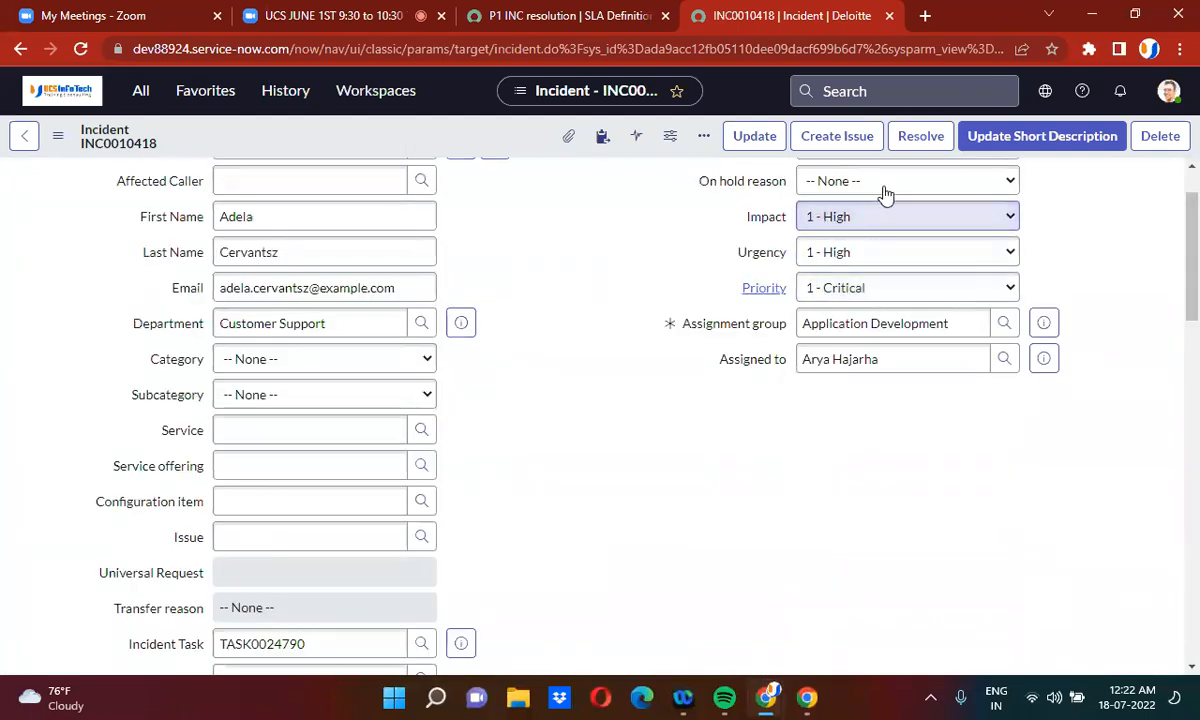
scroll(1115, 165, "up", 2)
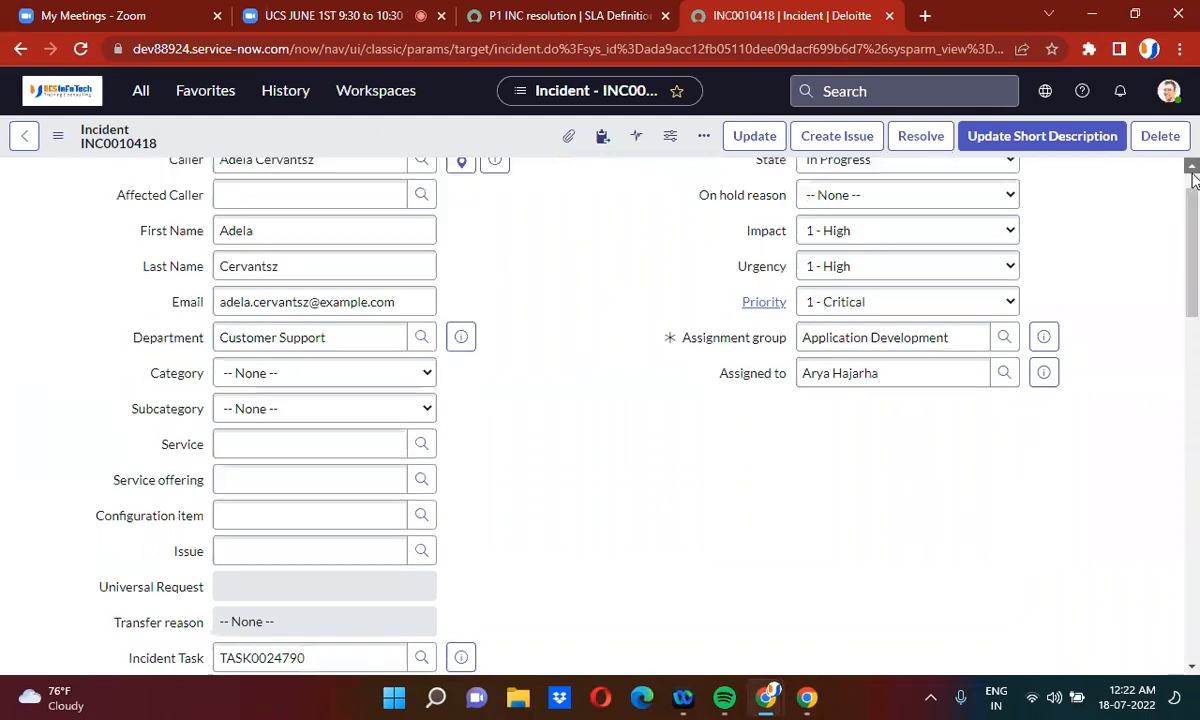
left_click(922, 221)
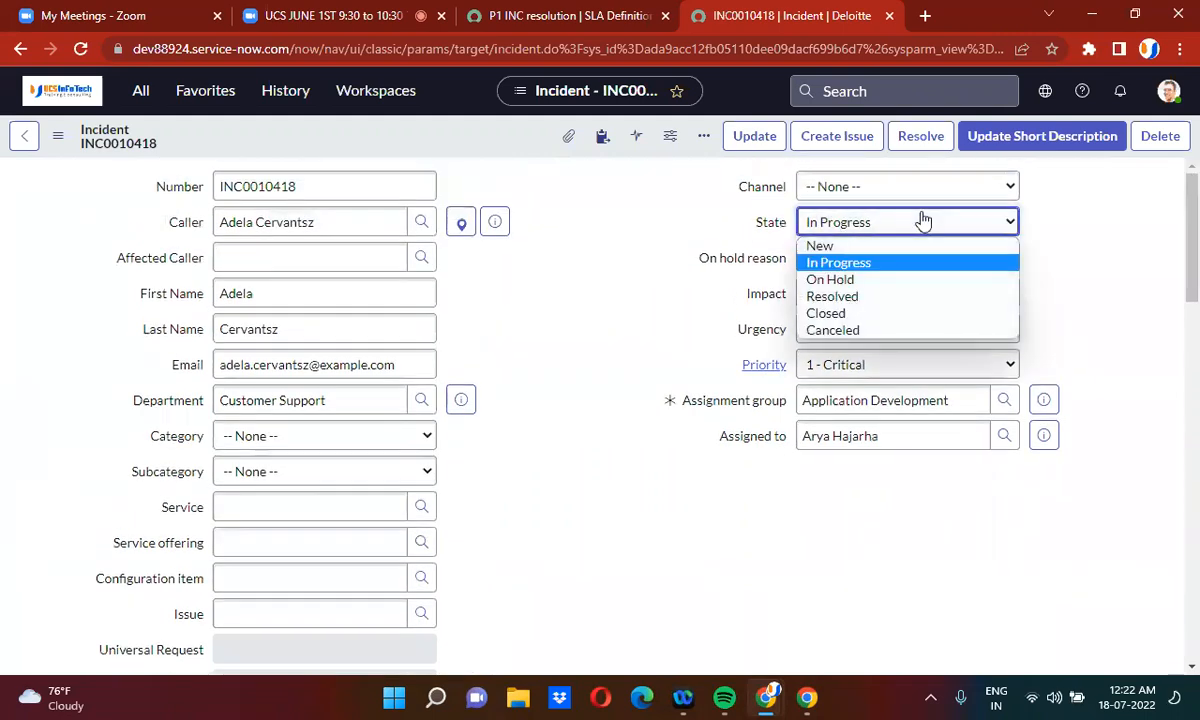
left_click(843, 300)
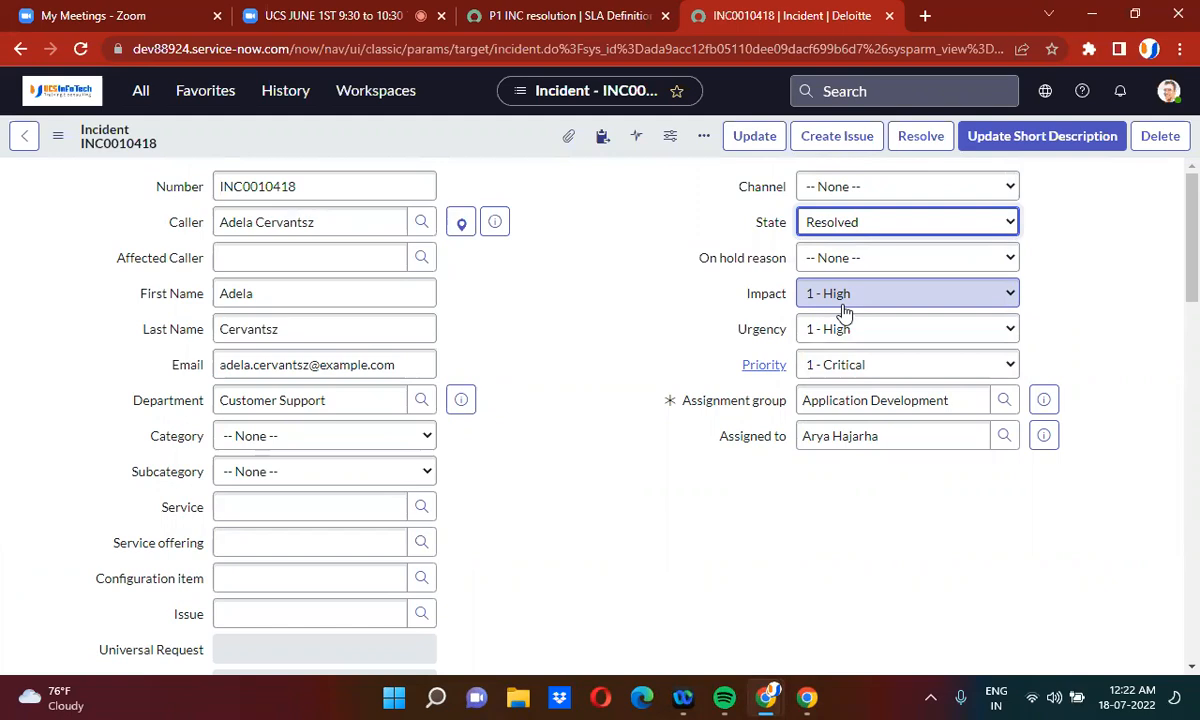
Step: Review the stop condition in the P1 INC resolution SLA definition
left_click(556, 15)
left_click(570, 512)
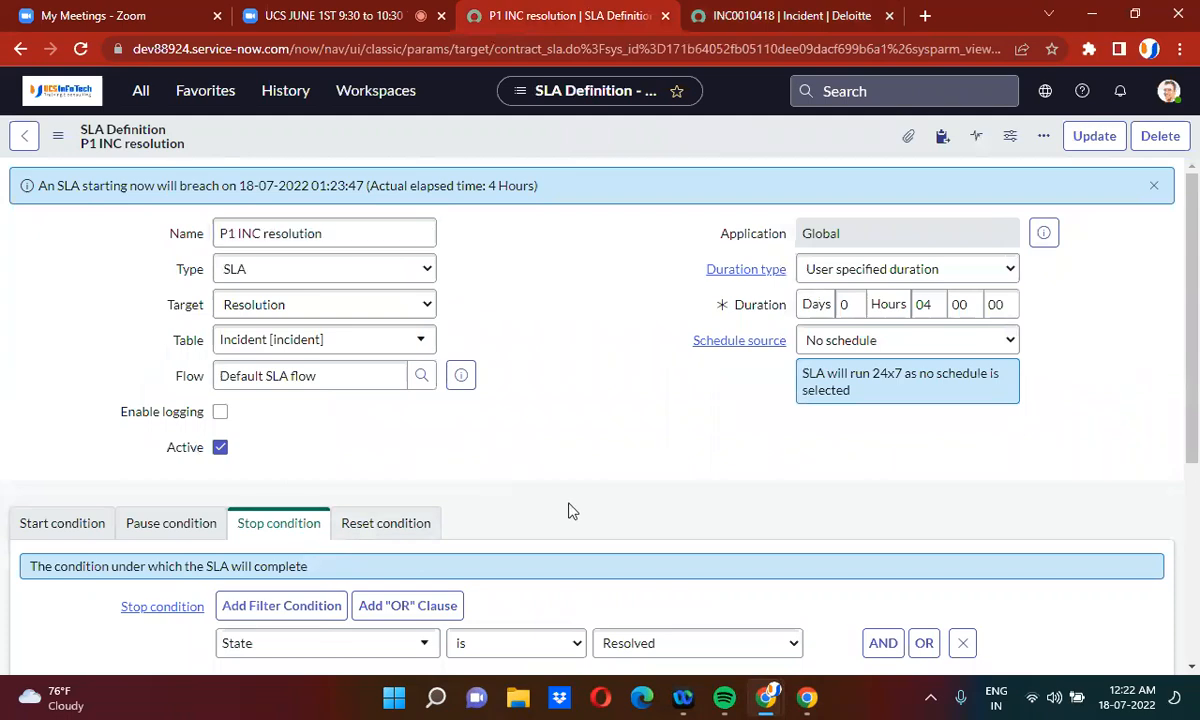
scroll(570, 512, "down", 1)
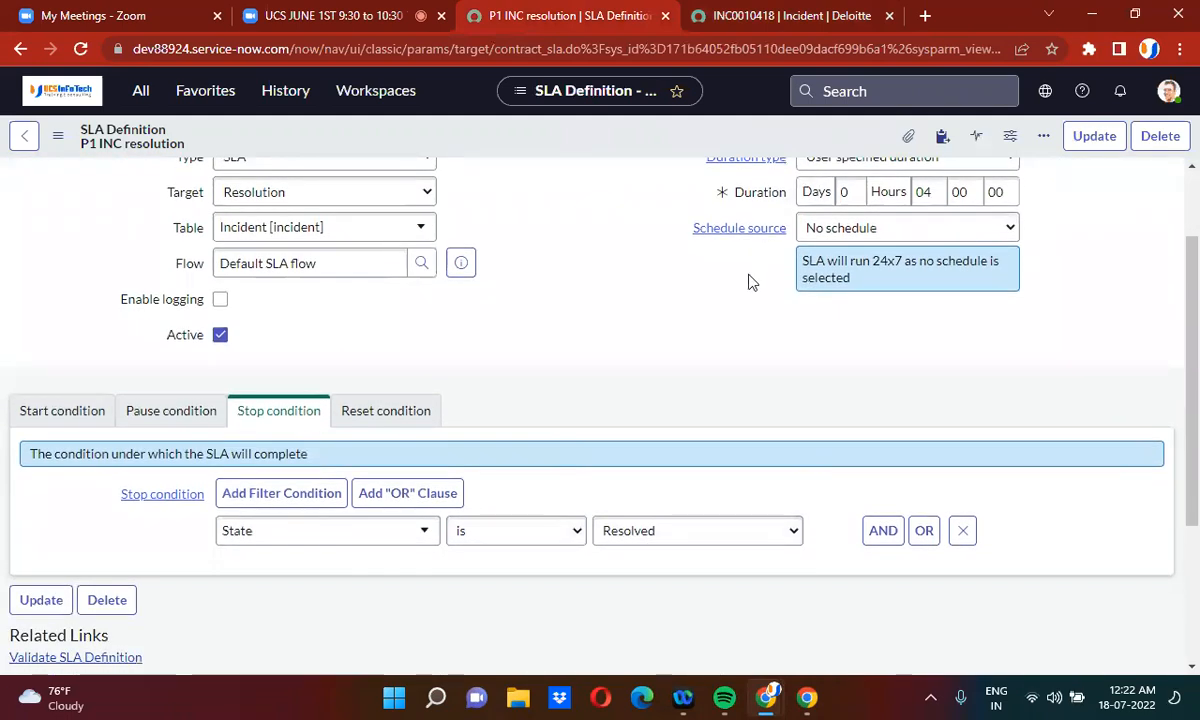
Step: Return to incident INC0010418 and examine the stage, remaining time and elapsed percentage of its task SLAs
left_click(815, 12)
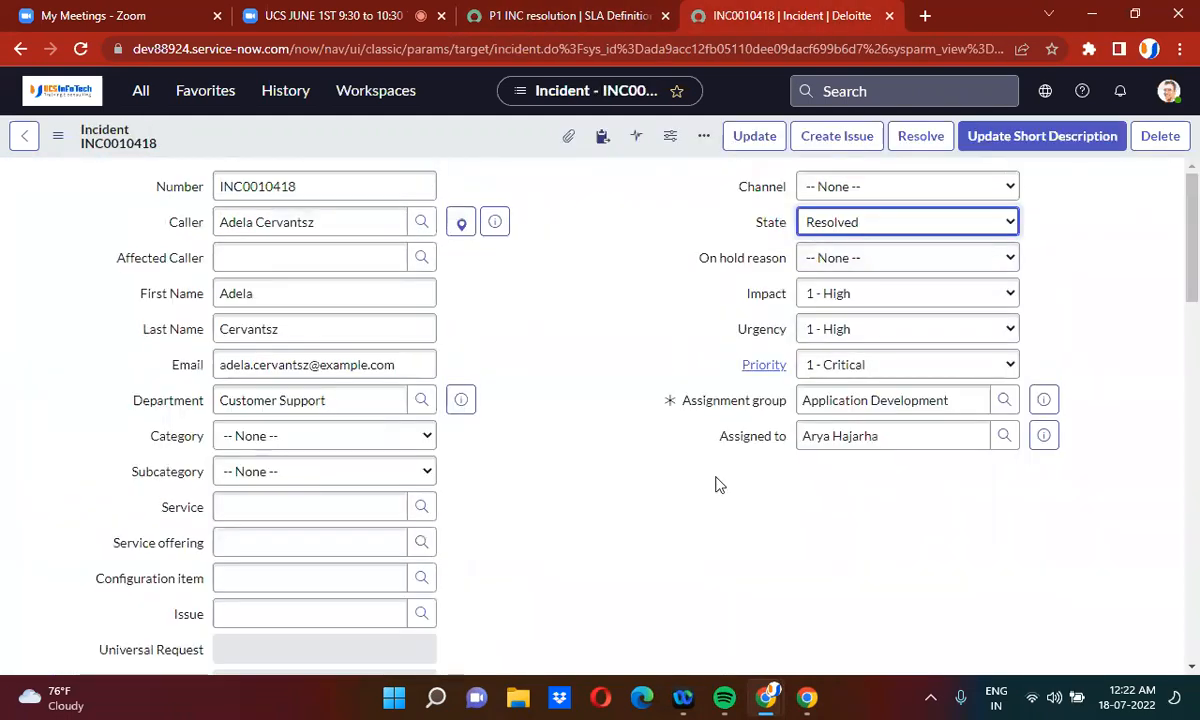
key("Tab")
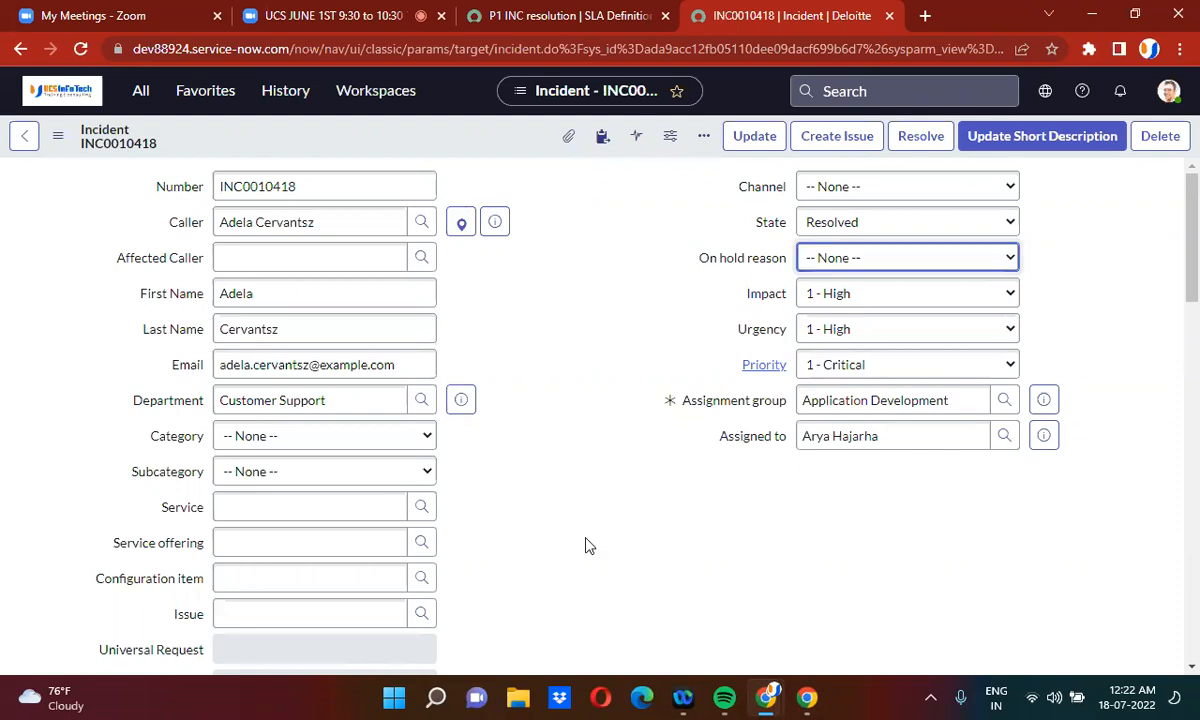
scroll(587, 544, "down", 10)
scroll(587, 544, "down", 10)
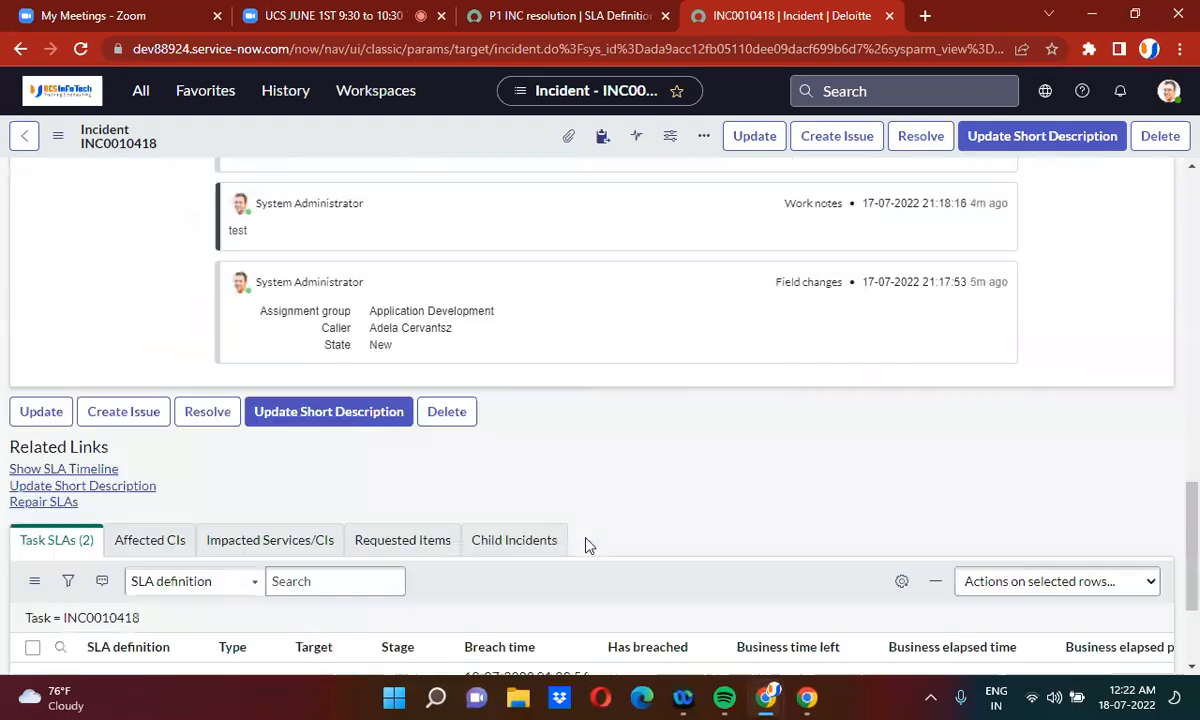
left_click_drag(765, 566, 924, 571)
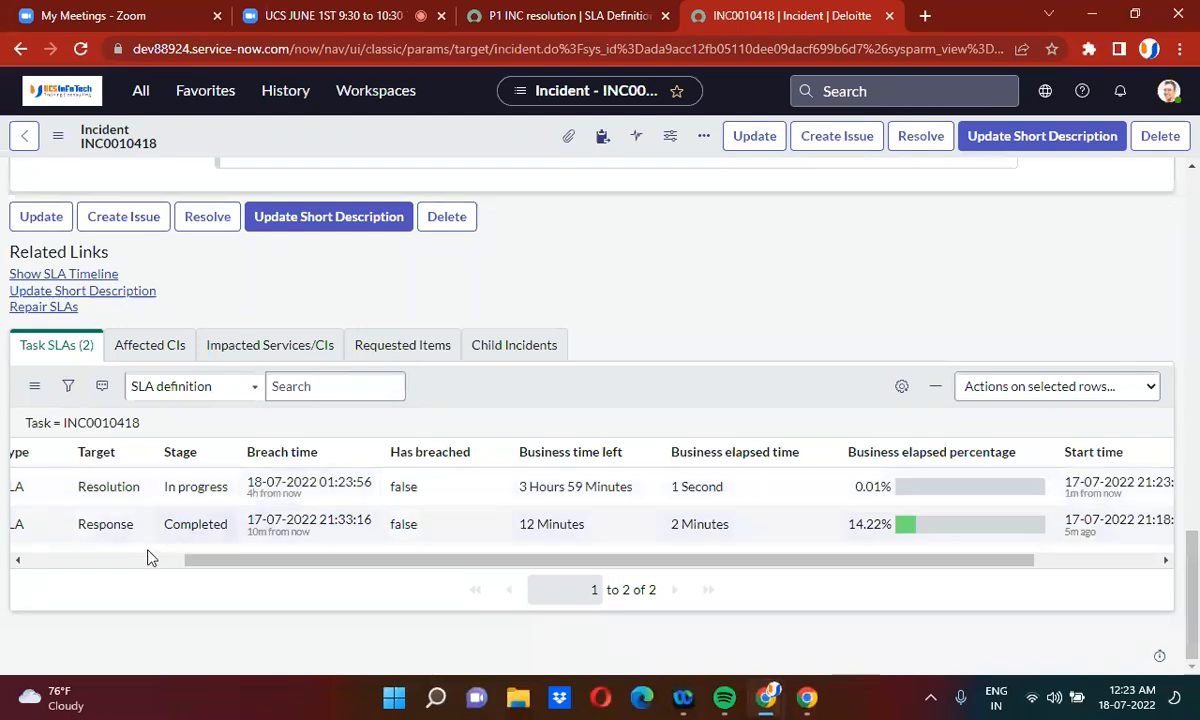
Step: Set the State of incident INC0010418 to On Hold, save the record, and check the stages of its task SLAs
left_click(80, 563)
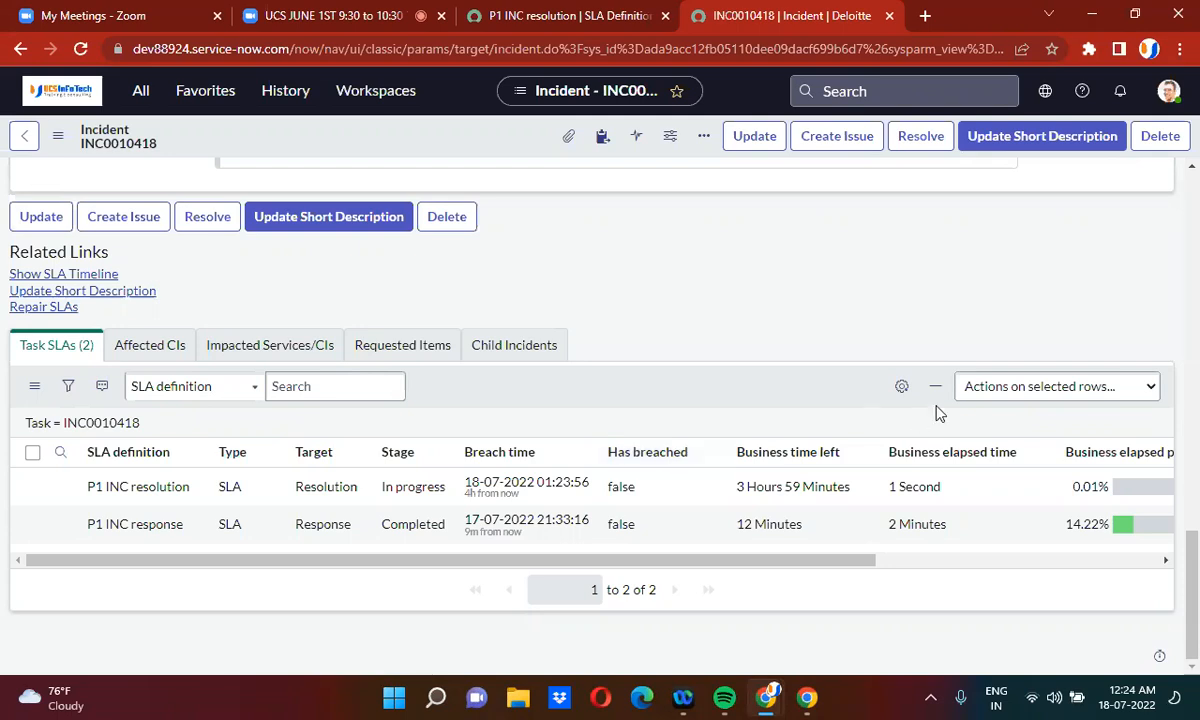
left_click(1196, 188)
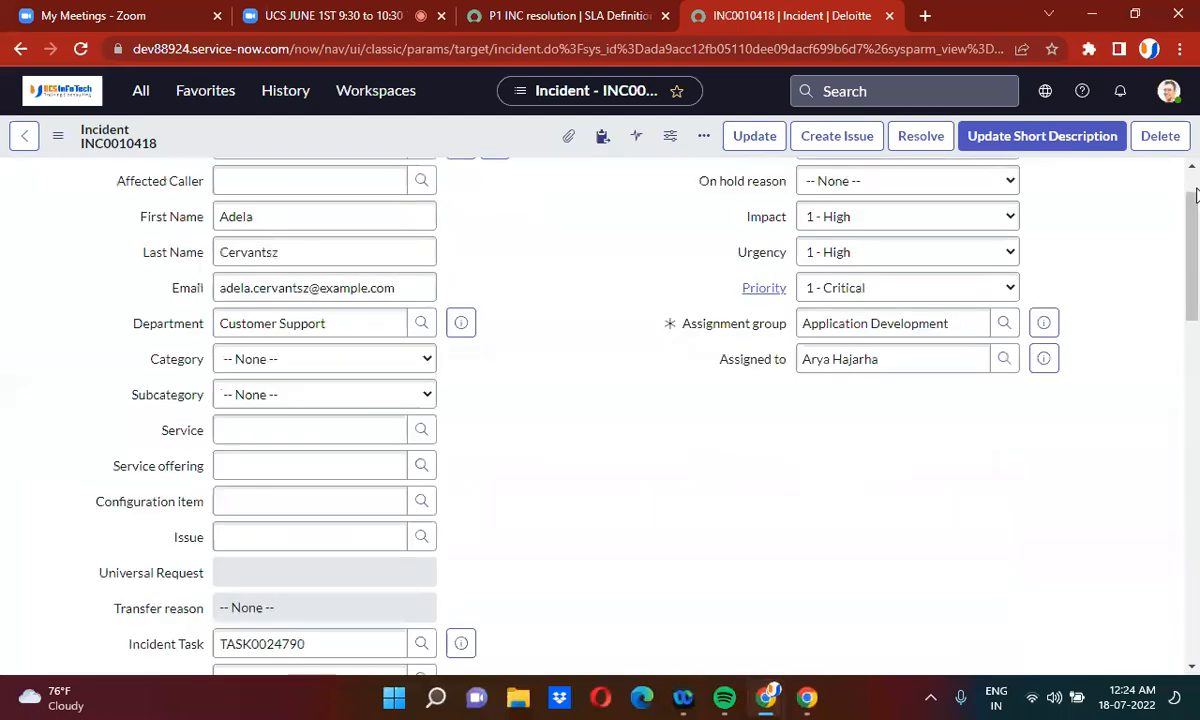
scroll(1196, 194, "up", 1)
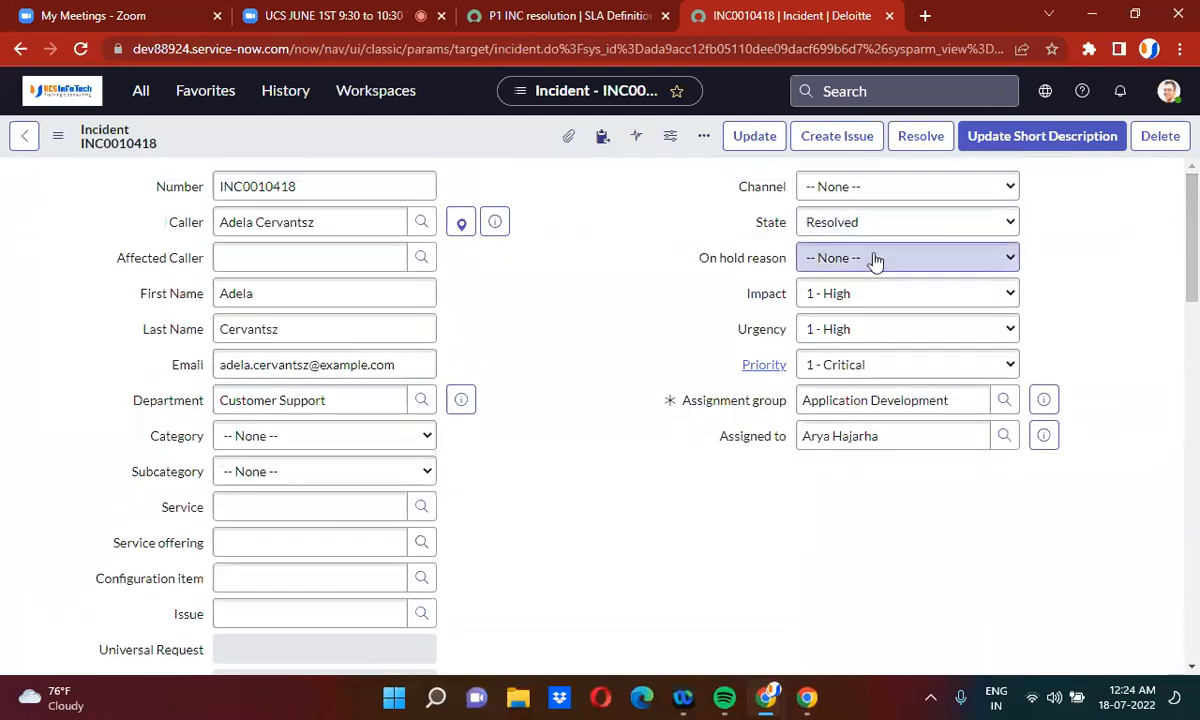
left_click(850, 230)
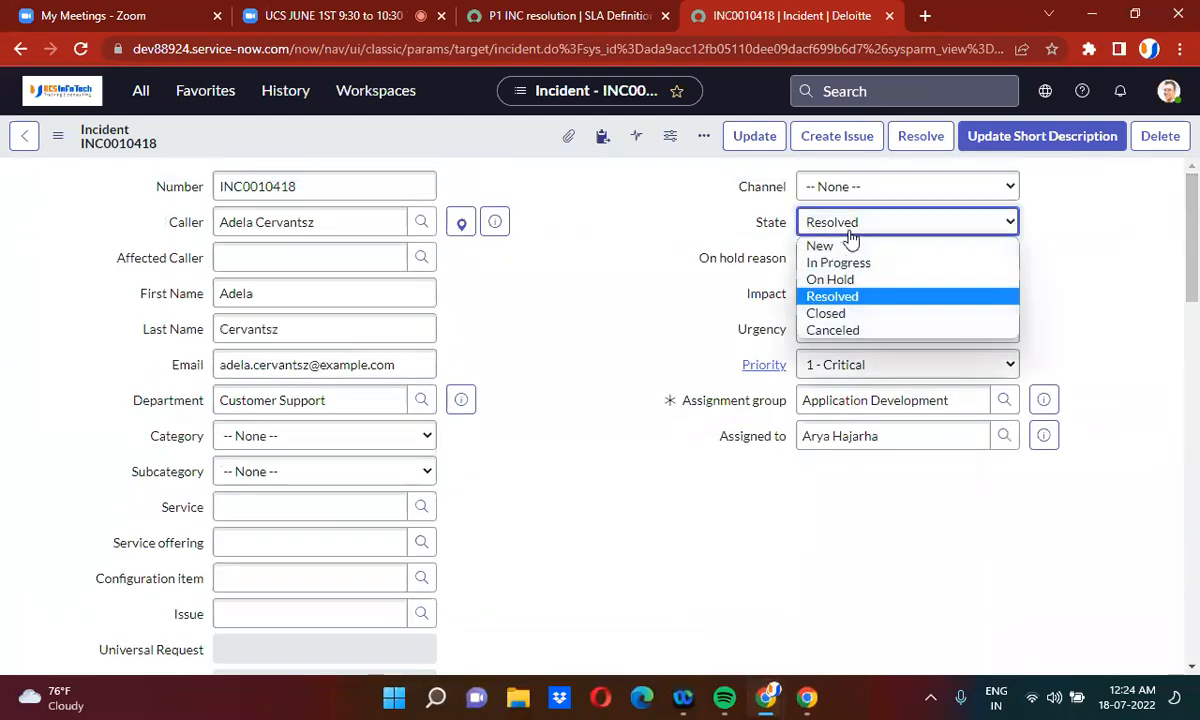
left_click(850, 283)
right_click(448, 147)
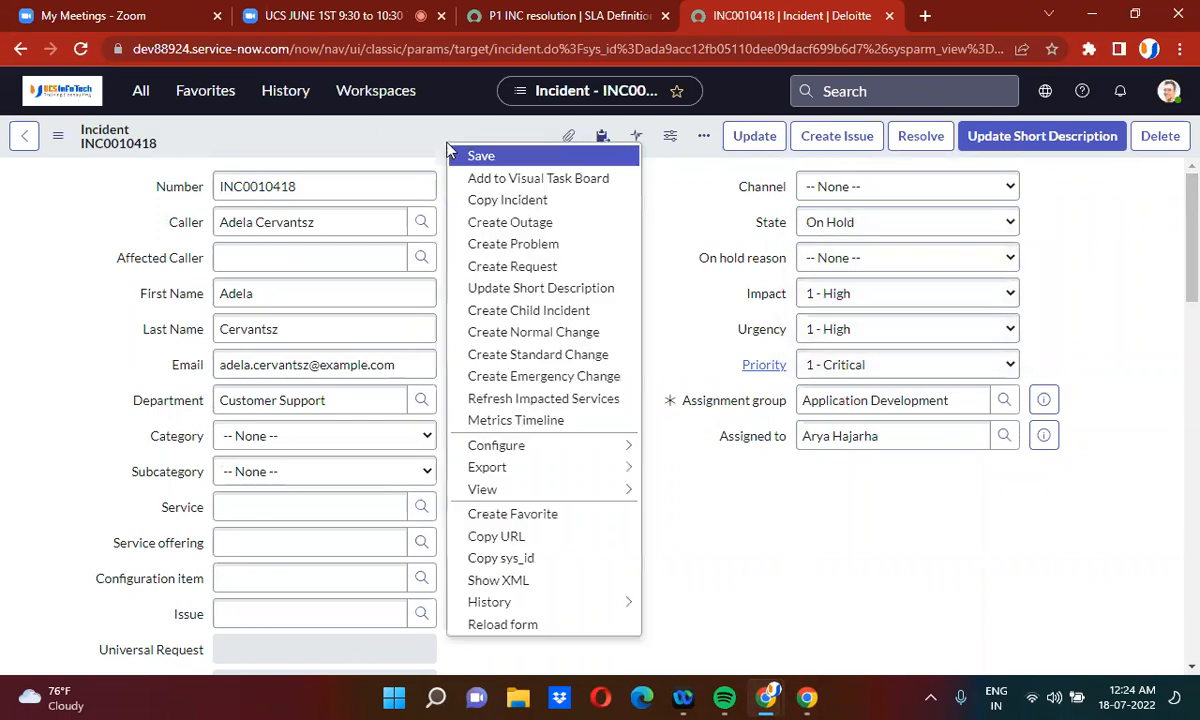
left_click(478, 156)
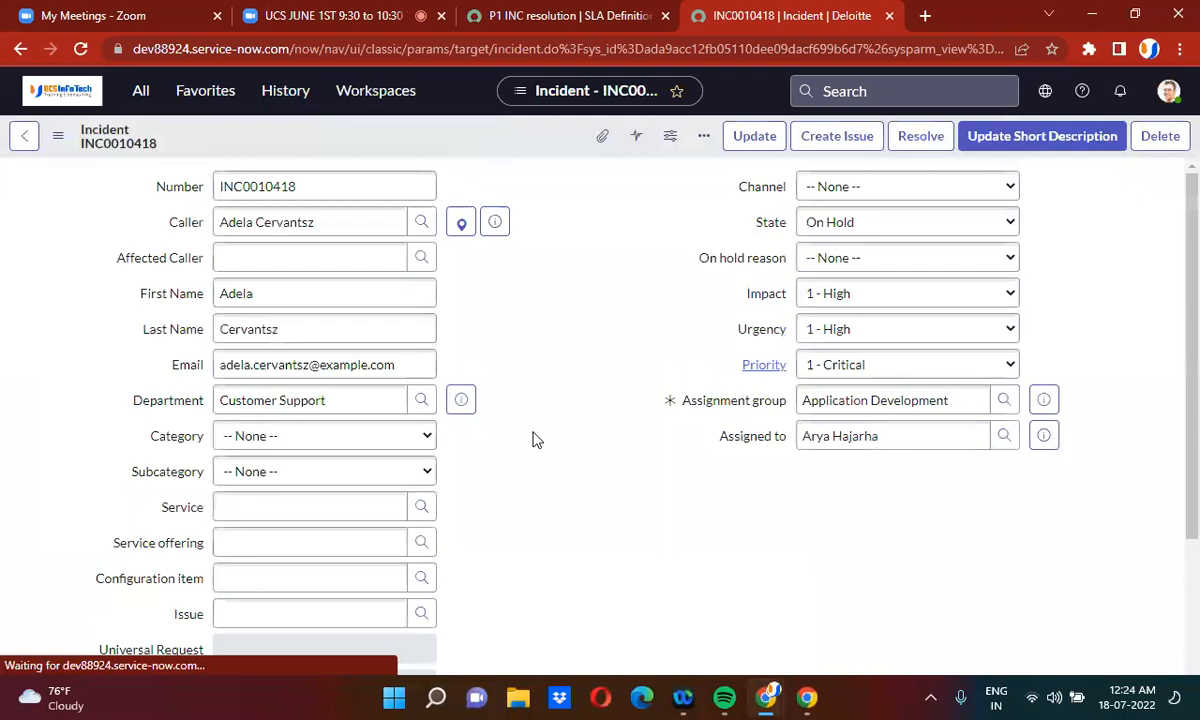
scroll(533, 440, "down", 15)
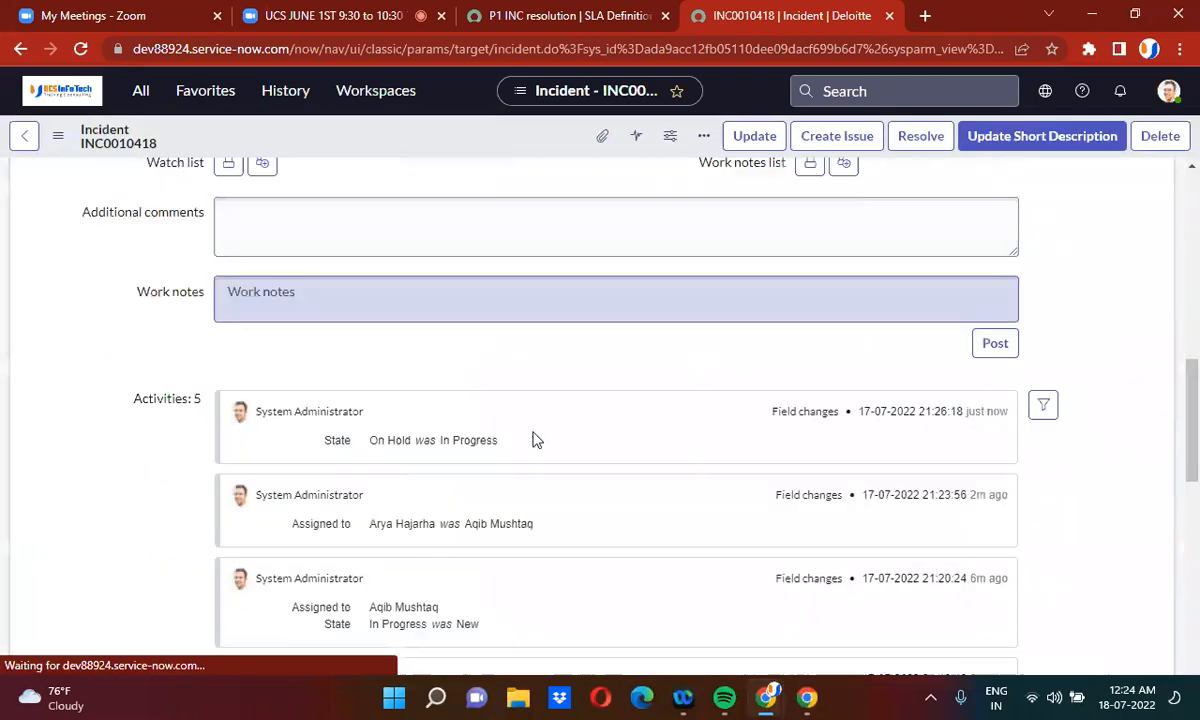
scroll(533, 440, "down", 3)
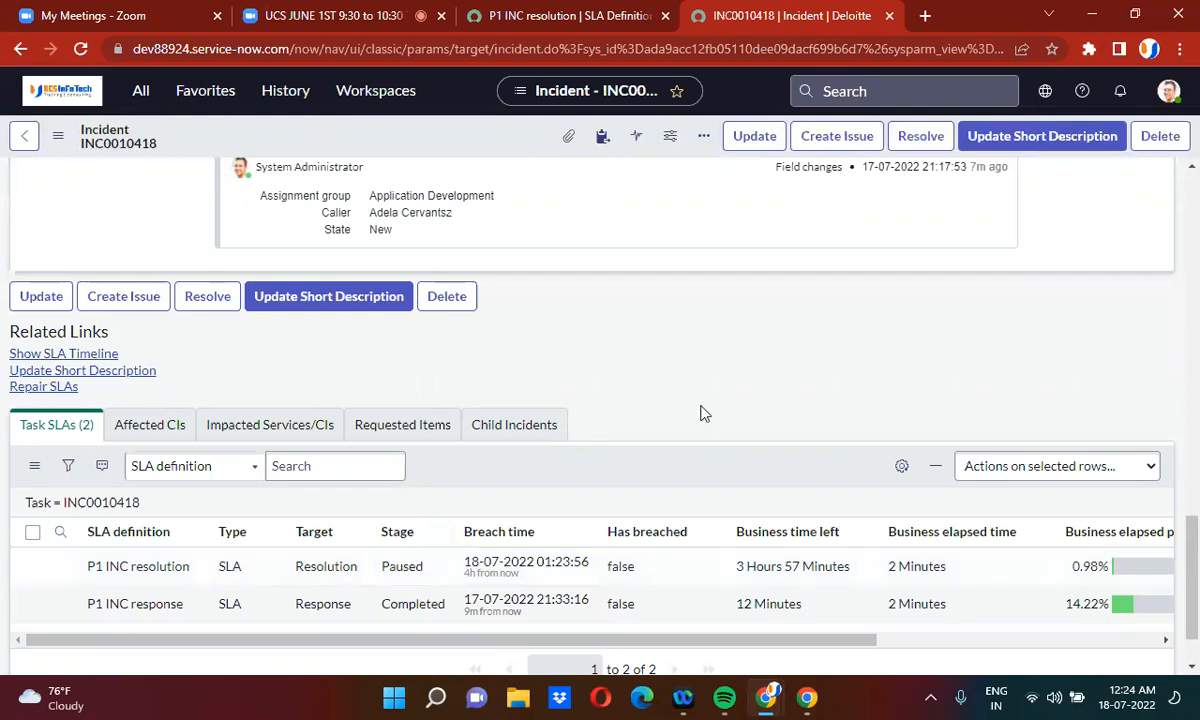
Step: Change the State of incident INC0010418 to In Progress, save it, and check whether the P1 INC resolution SLA resumes
scroll(700, 413, "up", 10)
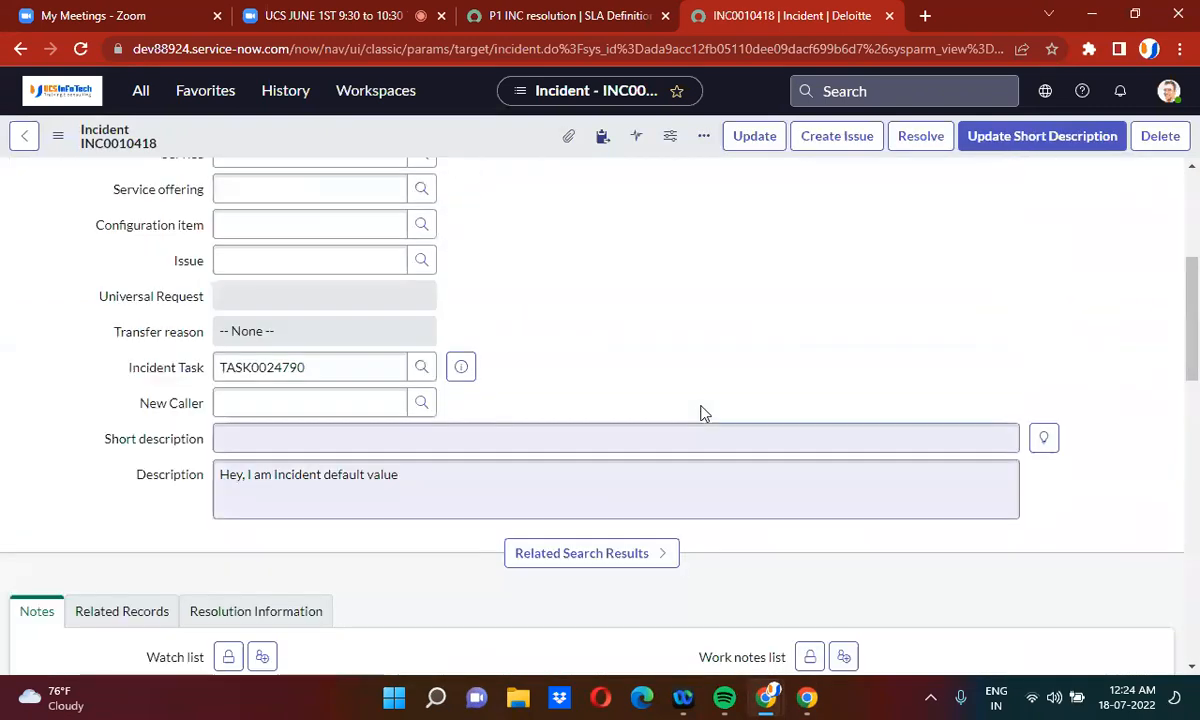
scroll(703, 413, "up", 4)
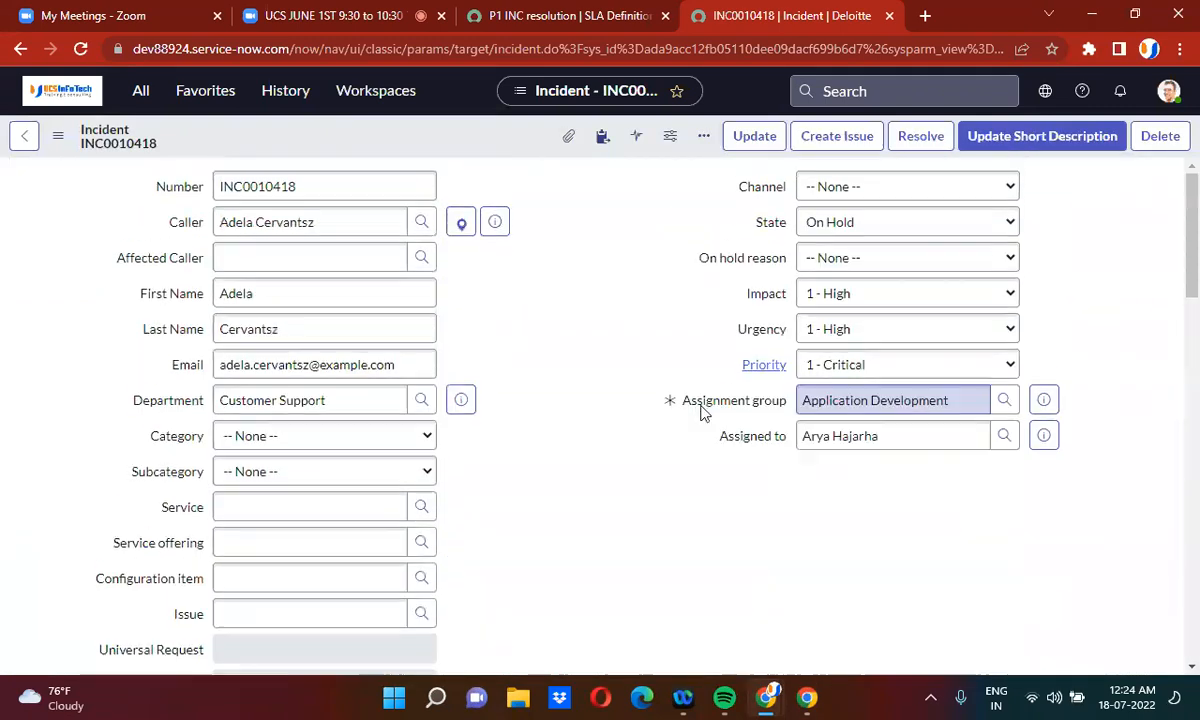
left_click(860, 222)
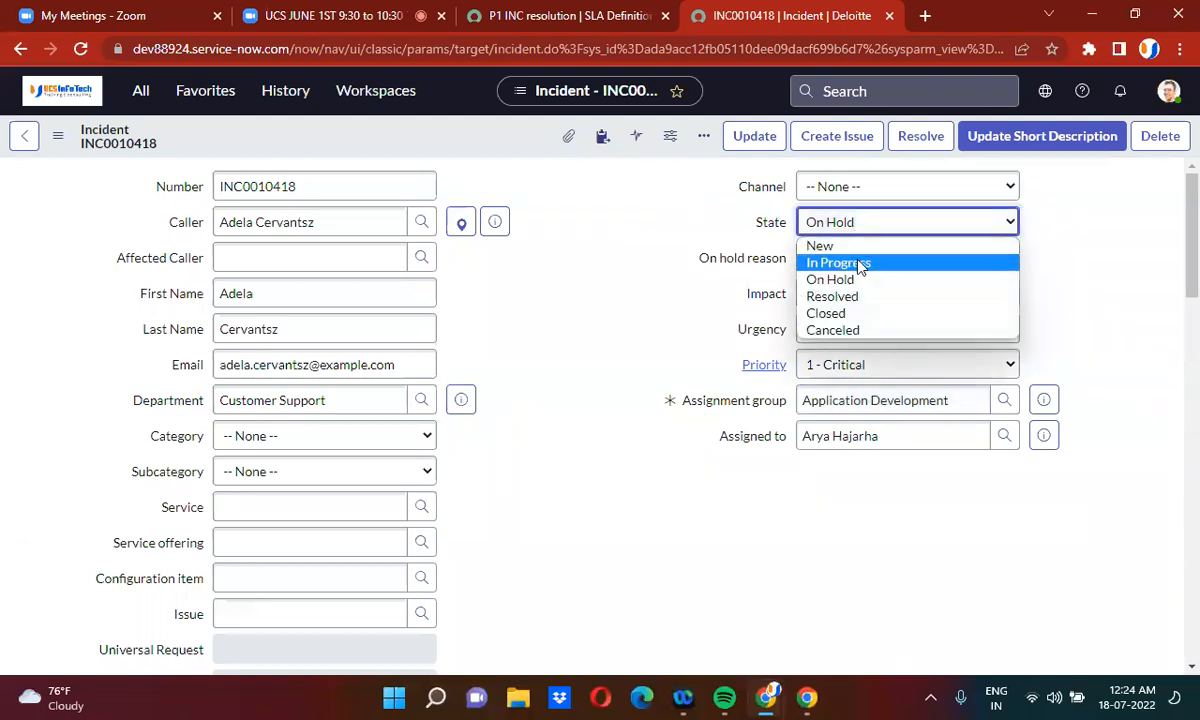
left_click(860, 262)
right_click(478, 145)
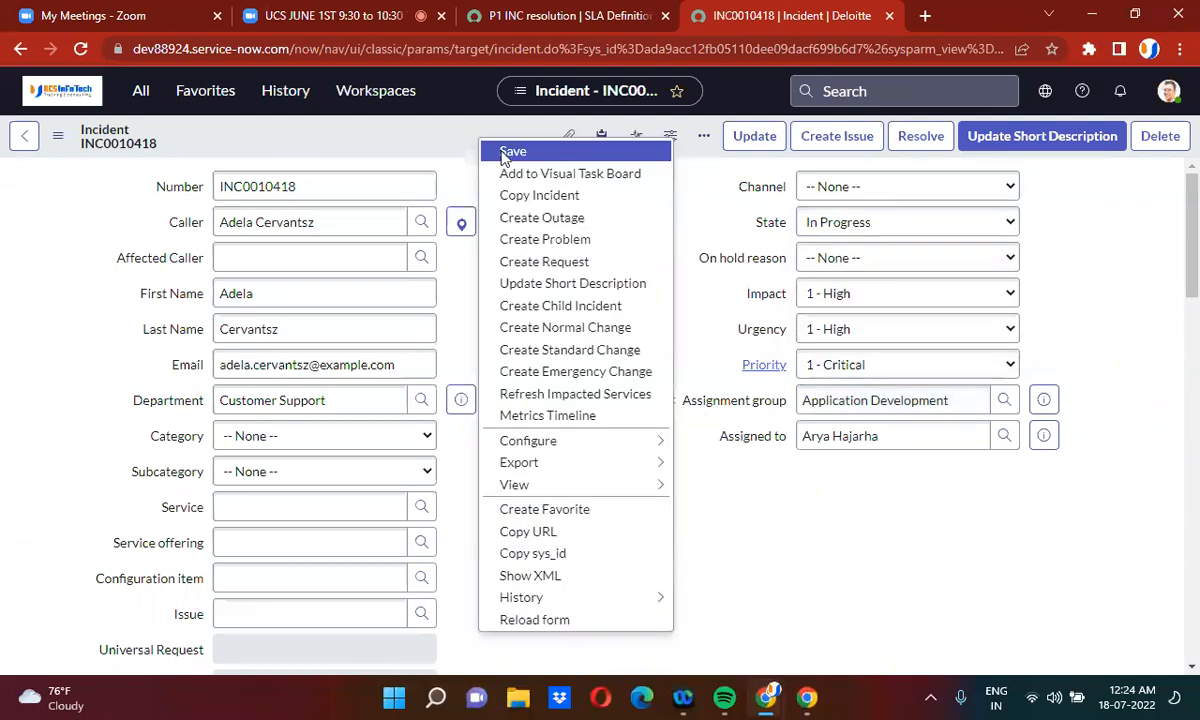
left_click(513, 152)
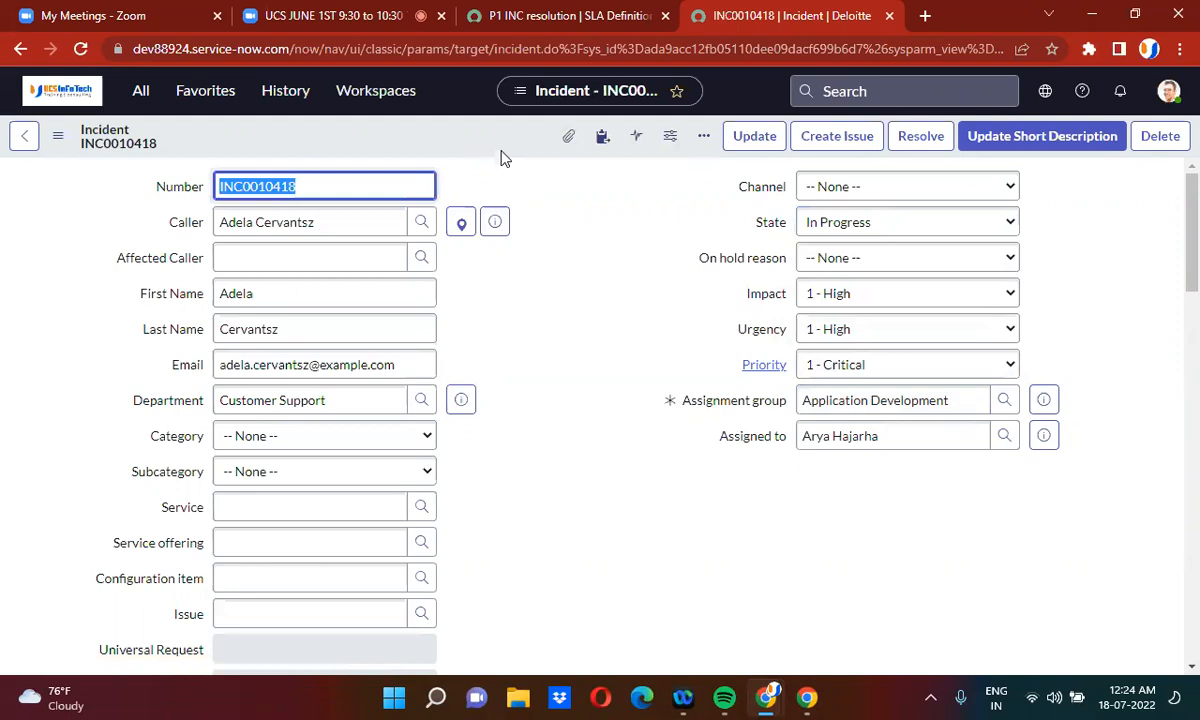
left_click(562, 361)
scroll(563, 363, "down", 3)
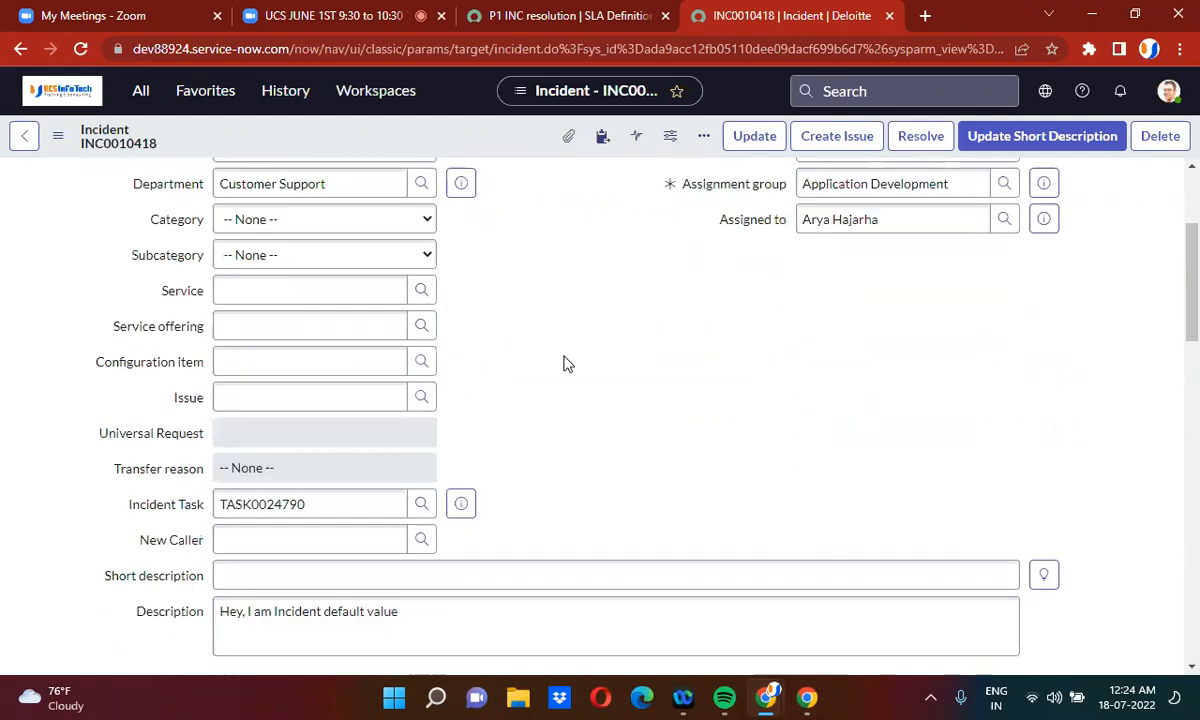
scroll(564, 363, "down", 15)
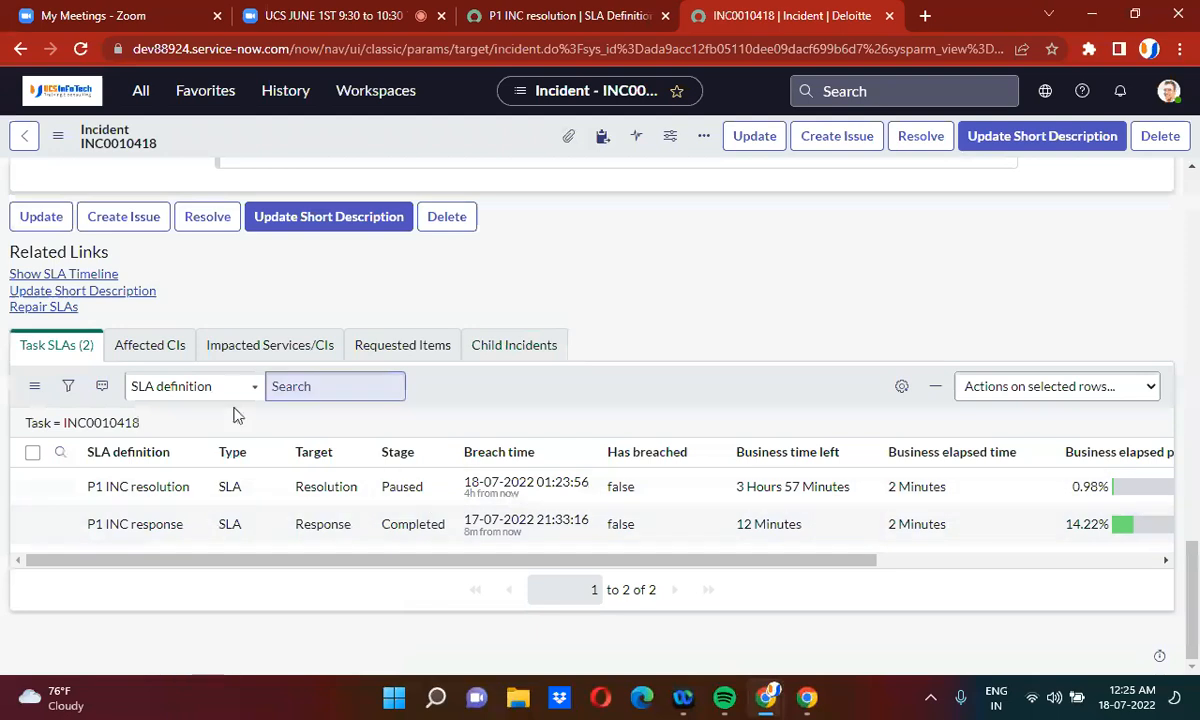
Step: Reload incident INC0010418 and recheck the stage of the P1 INC resolution SLA among its task SLAs
scroll(714, 268, "up", 3)
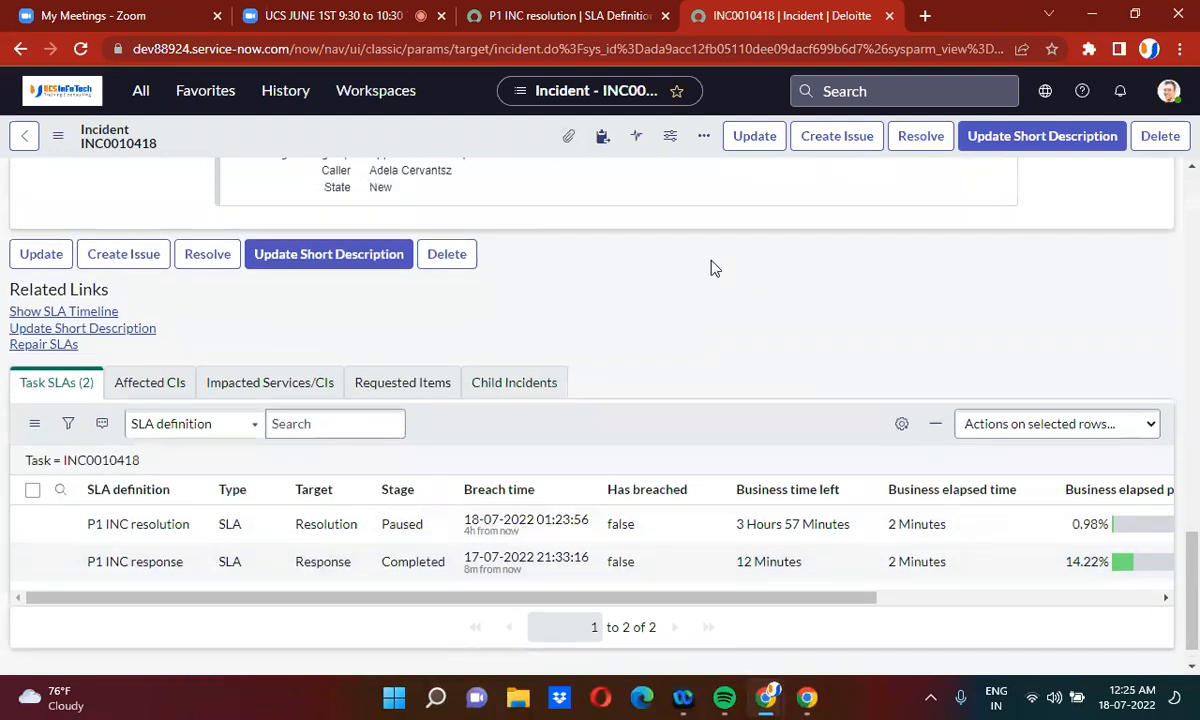
scroll(714, 268, "up", 15)
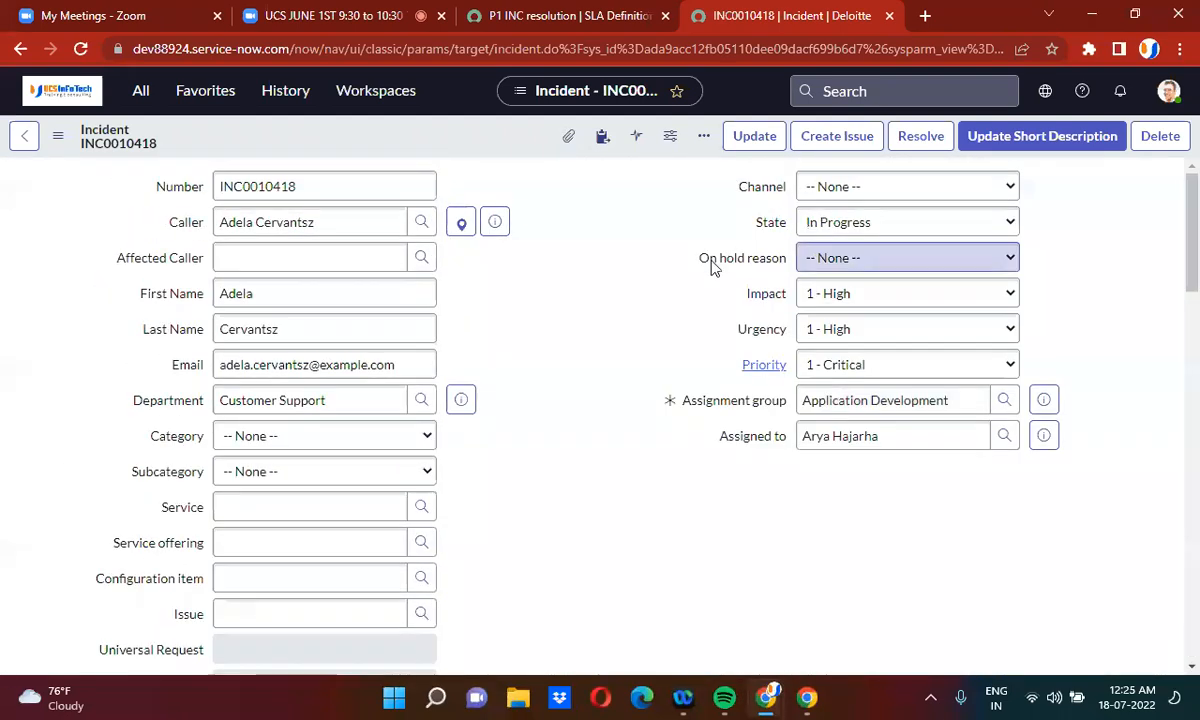
left_click(76, 50)
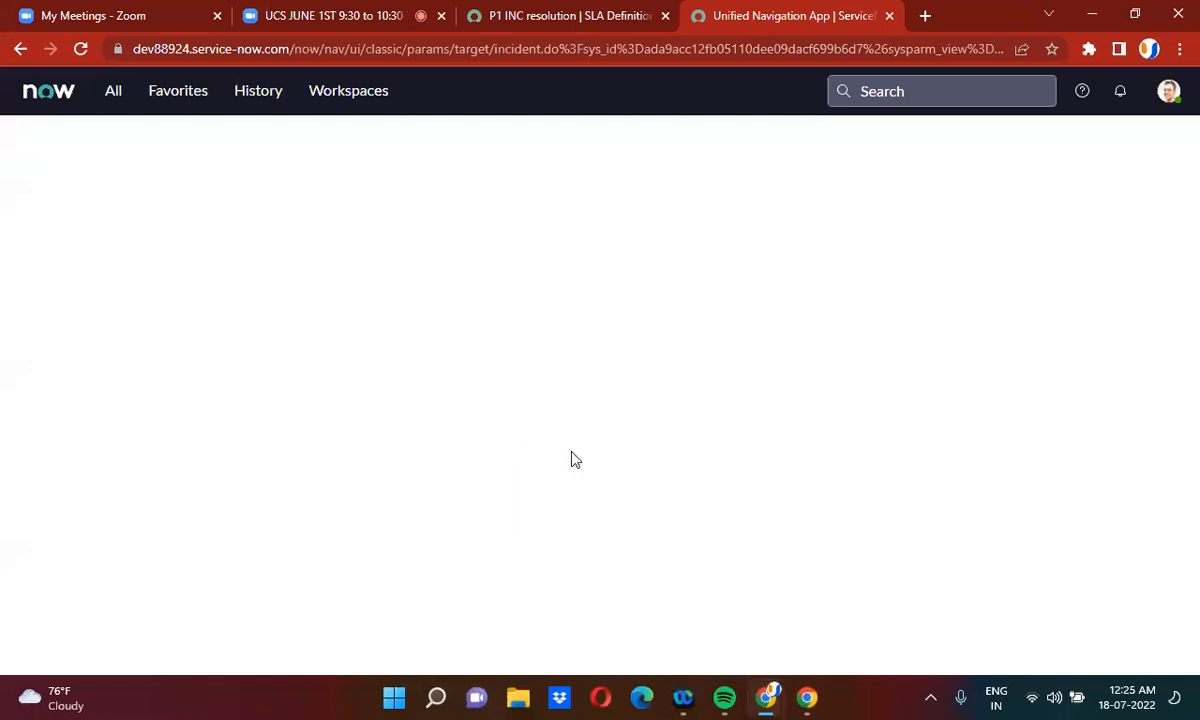
scroll(572, 452, "down", 1)
scroll(575, 459, "down", 20)
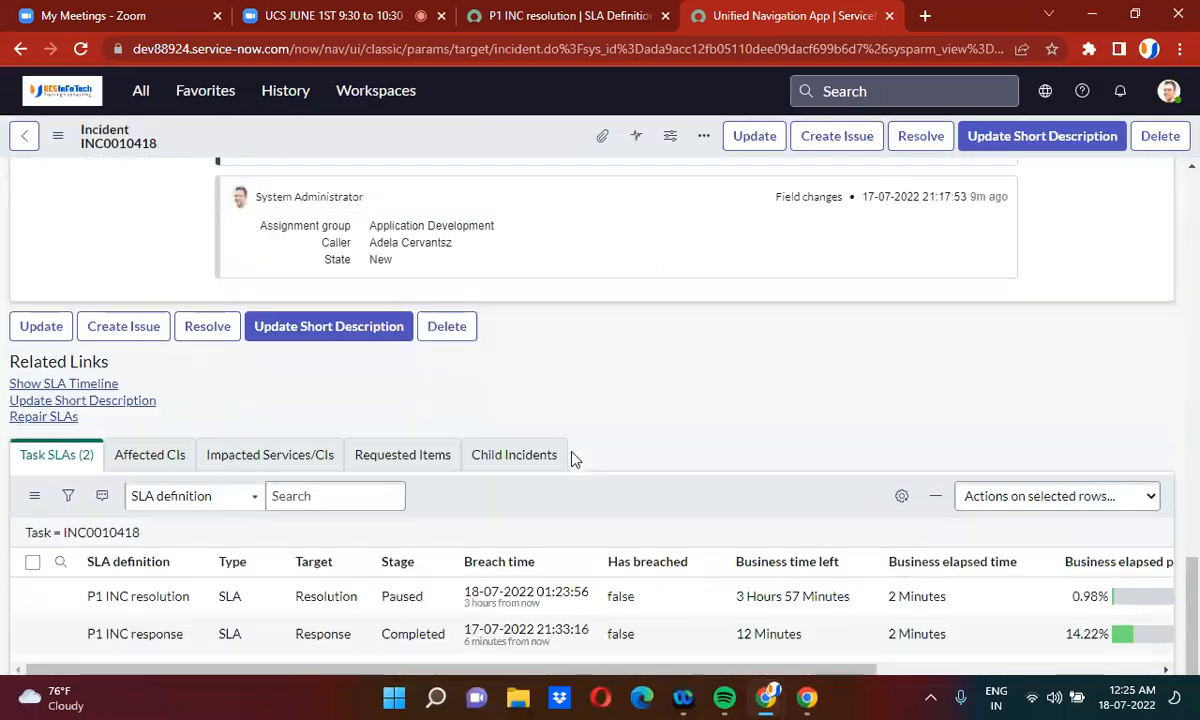
scroll(575, 459, "down", 3)
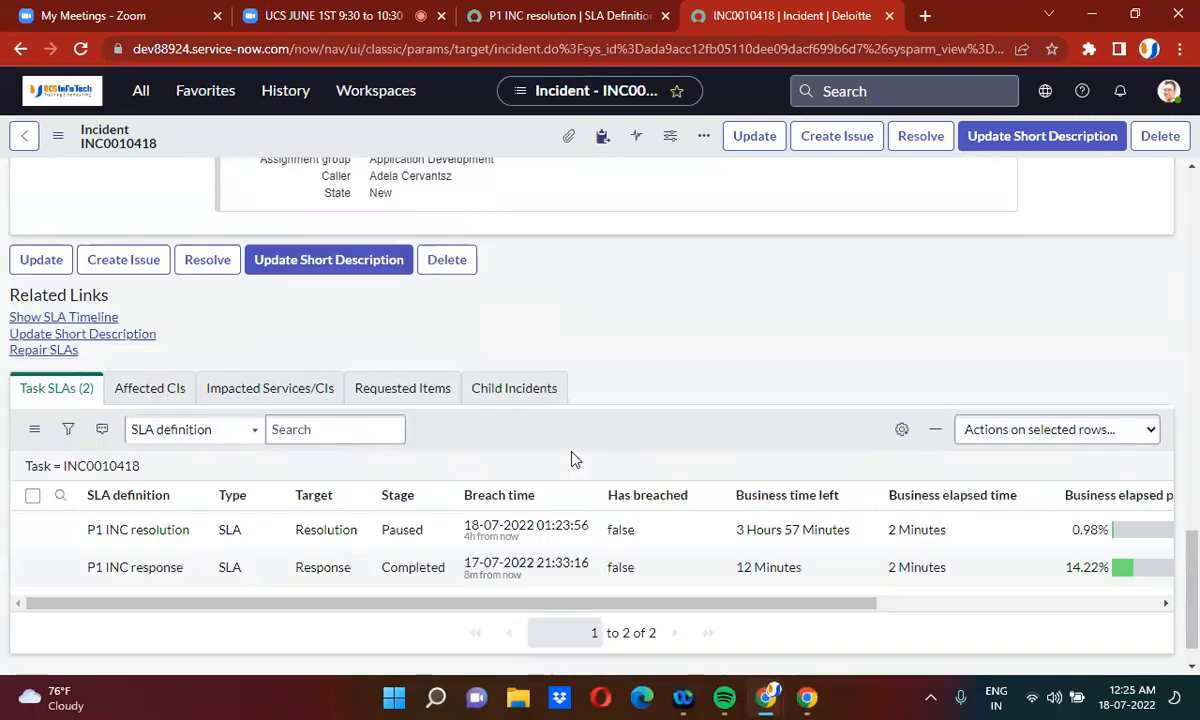
Step: In the P1 INC resolution SLA definition's pause condition, set When to resume to "Pause conditions are not met" and save
left_click(540, 10)
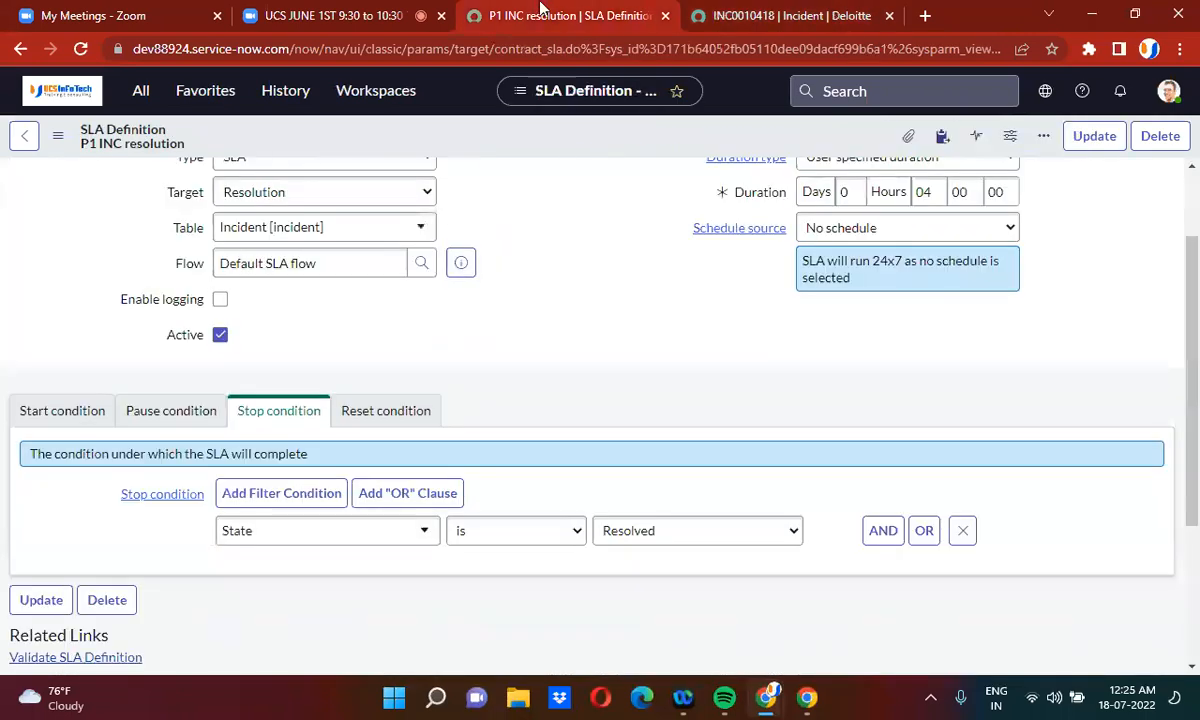
left_click(176, 421)
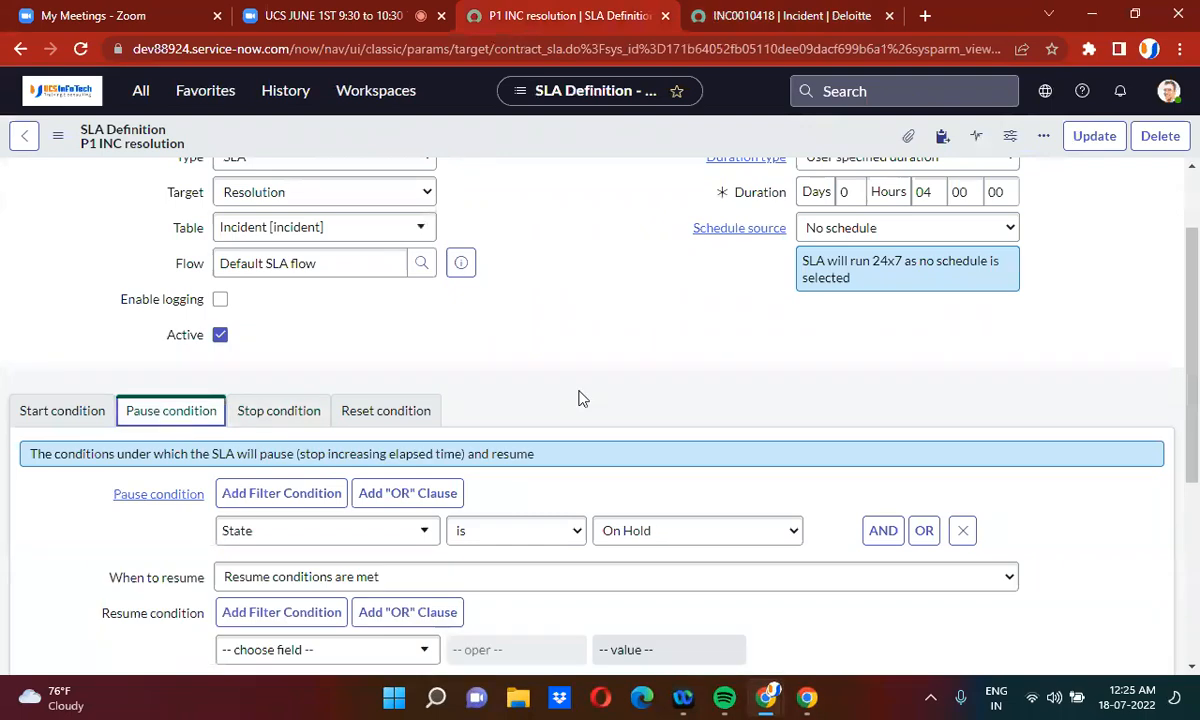
scroll(656, 372, "down", 2)
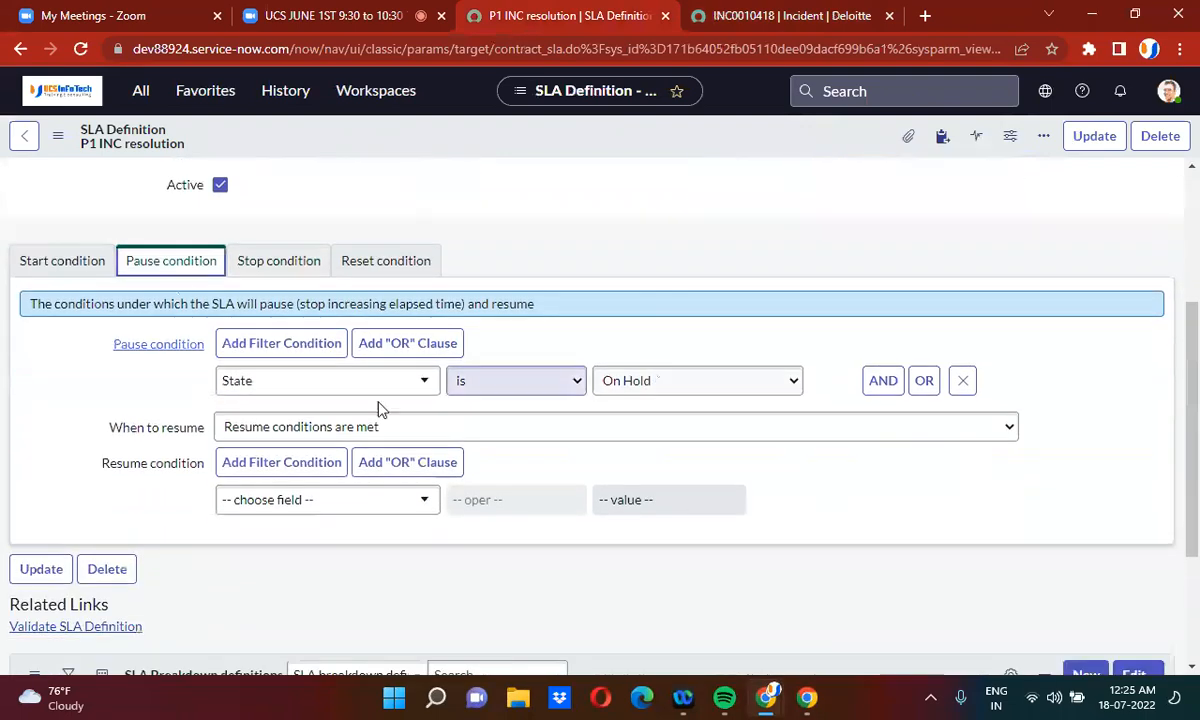
left_click(241, 433)
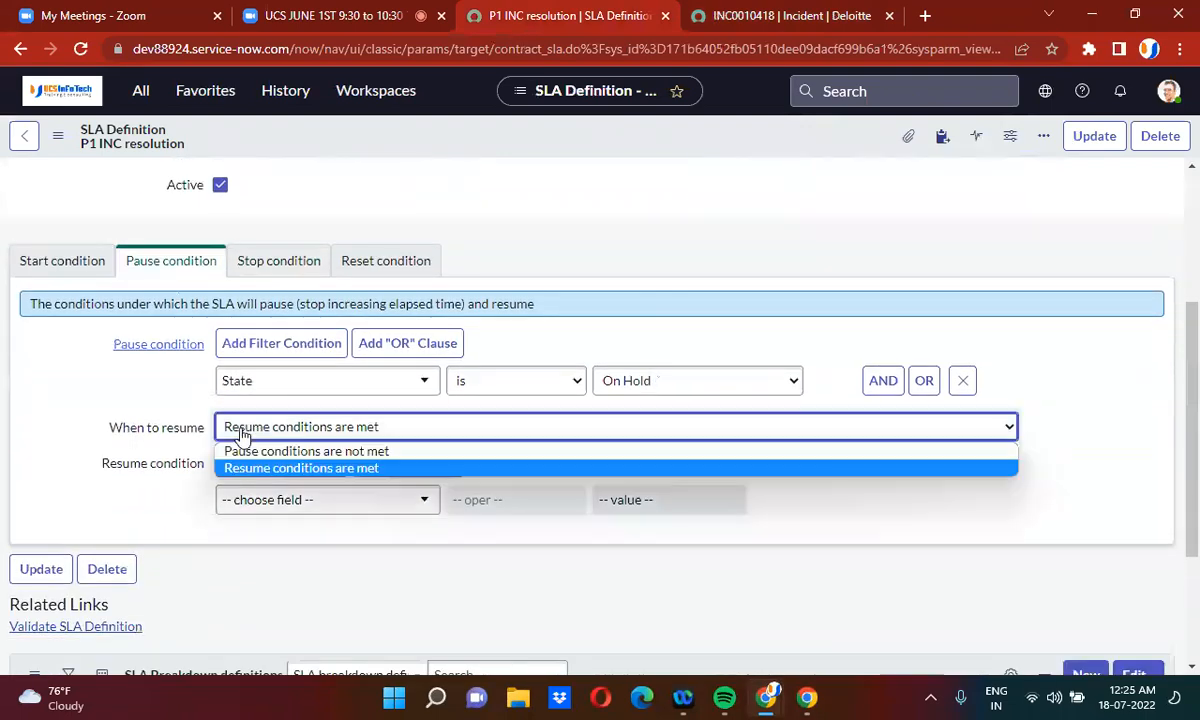
left_click(278, 460)
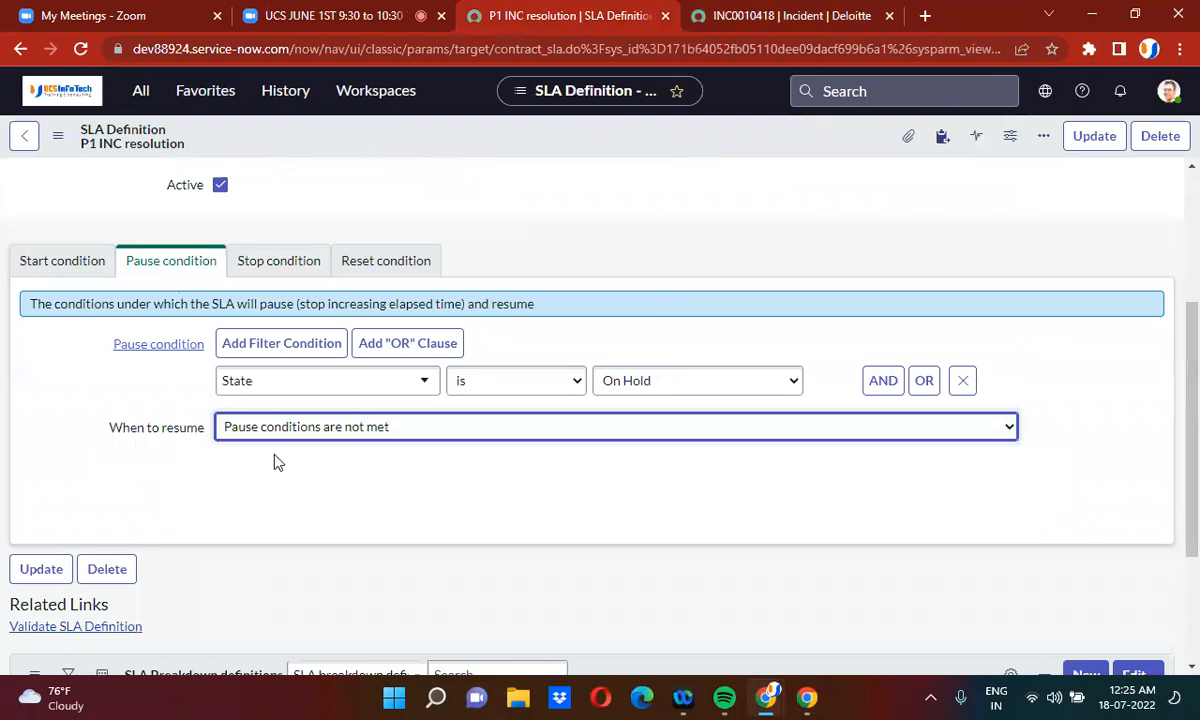
right_click(497, 145)
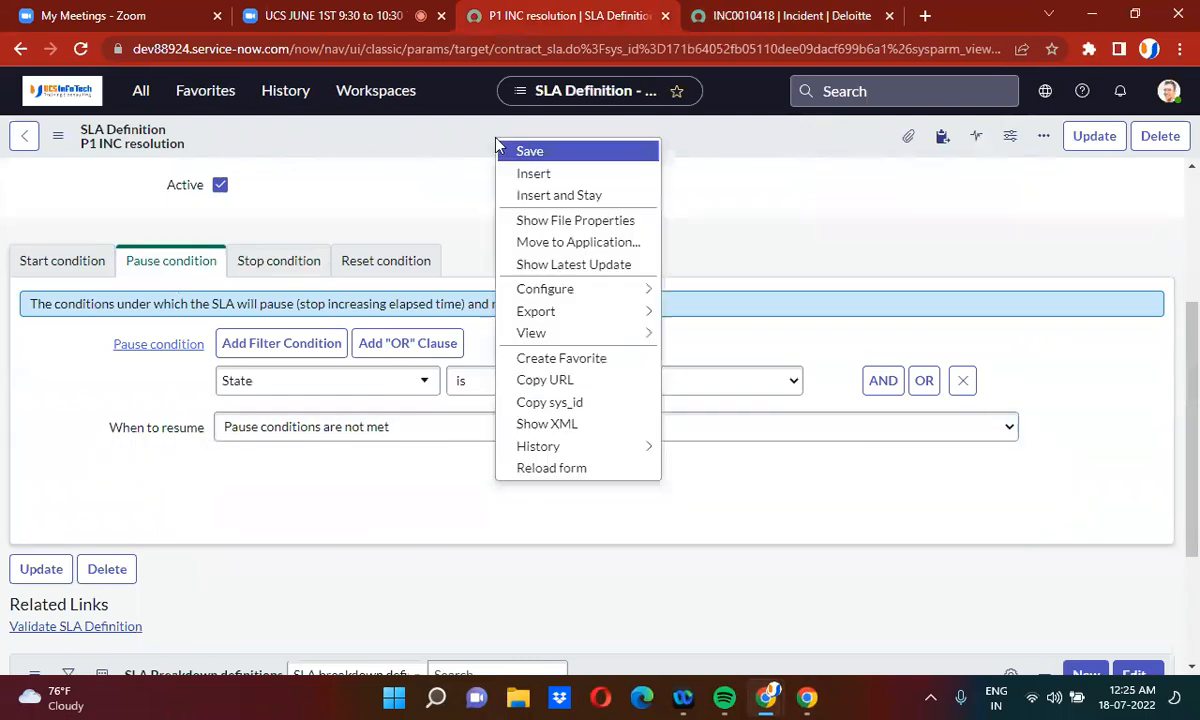
left_click(528, 151)
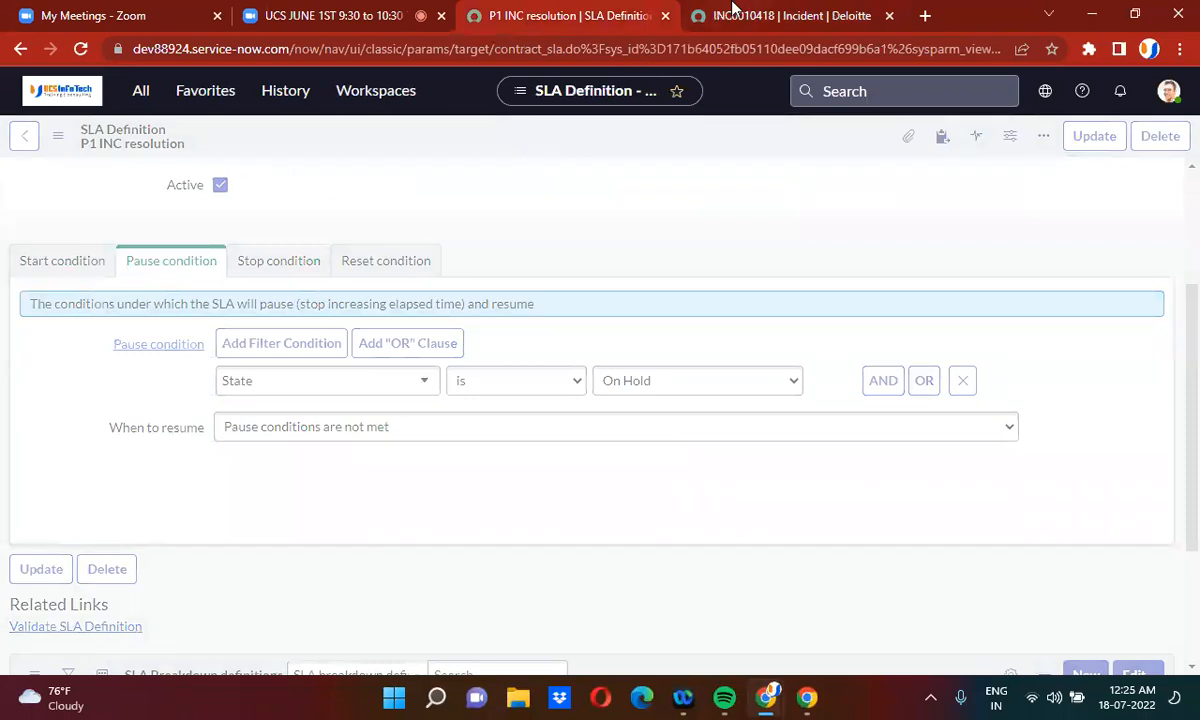
Step: Repair the SLAs of incident INC0010418 and examine the stage and elapsed time of its task SLAs
left_click(760, 15)
left_click(55, 312)
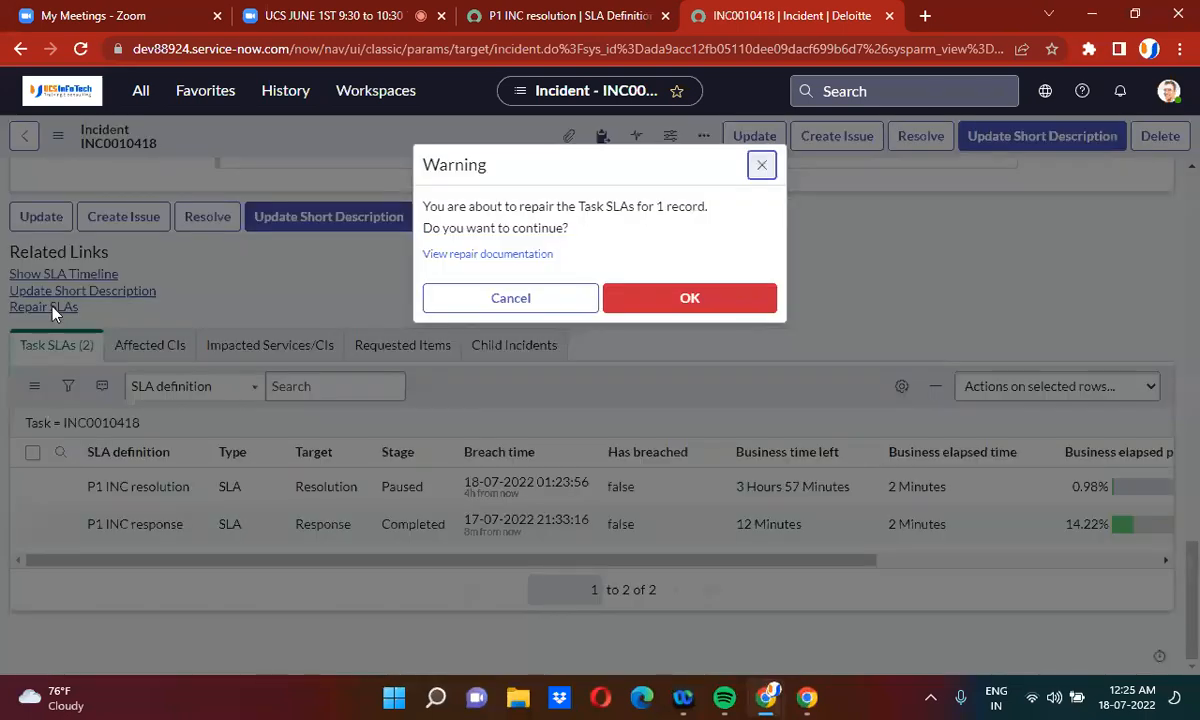
left_click(713, 308)
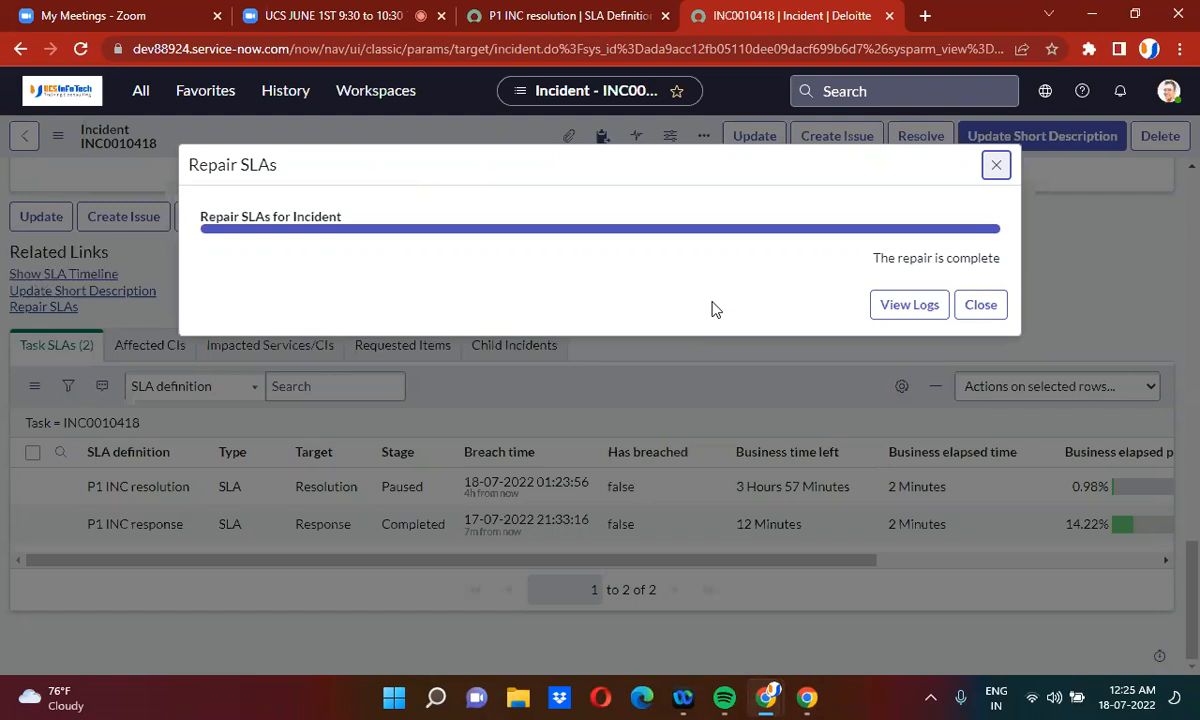
left_click(984, 312)
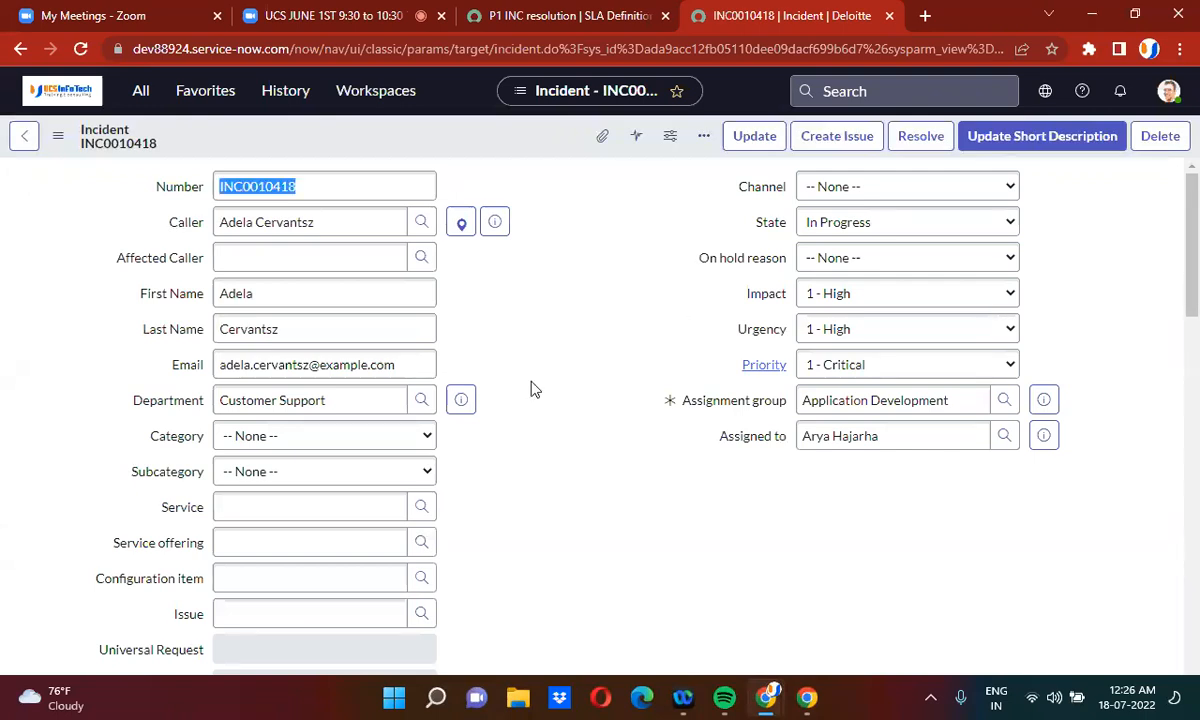
scroll(552, 441, "down", 20)
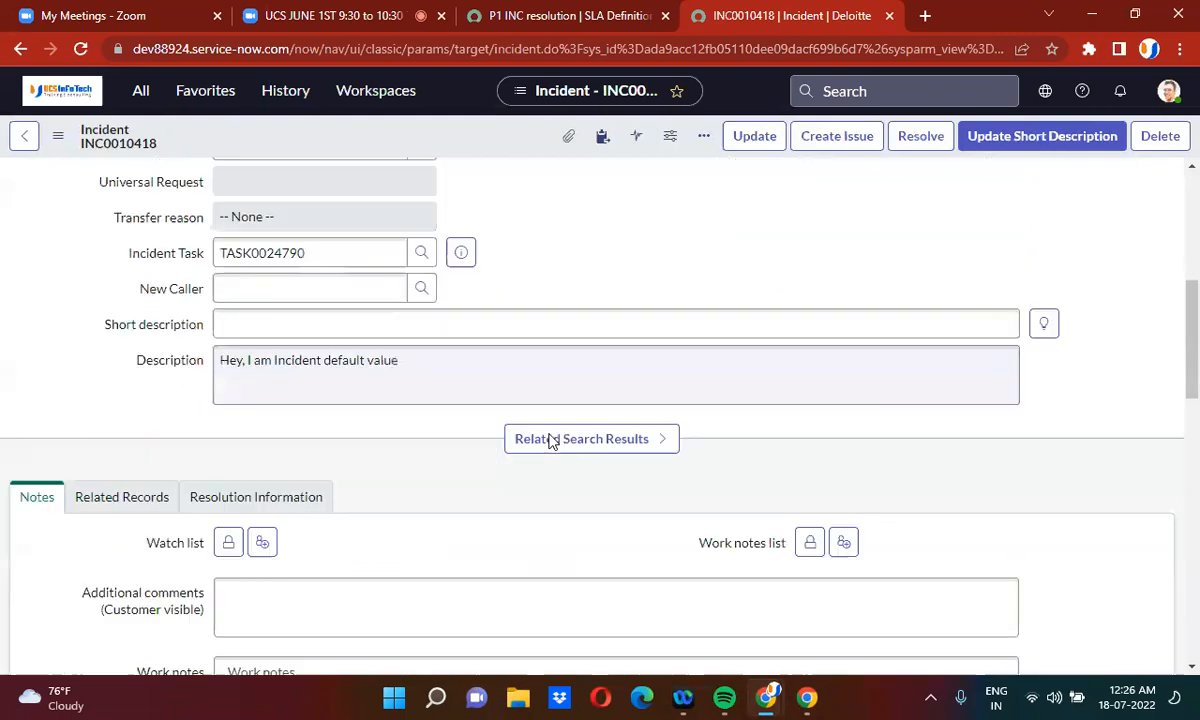
scroll(552, 441, "down", 1)
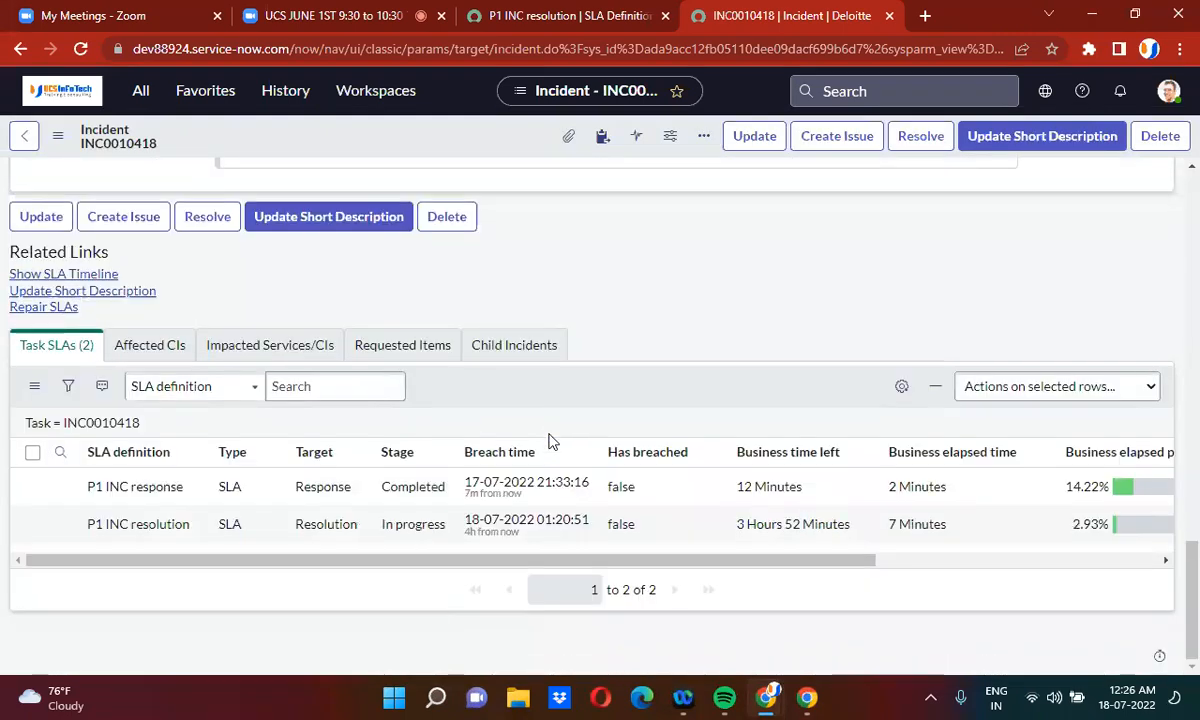
scroll(552, 441, "up", 3)
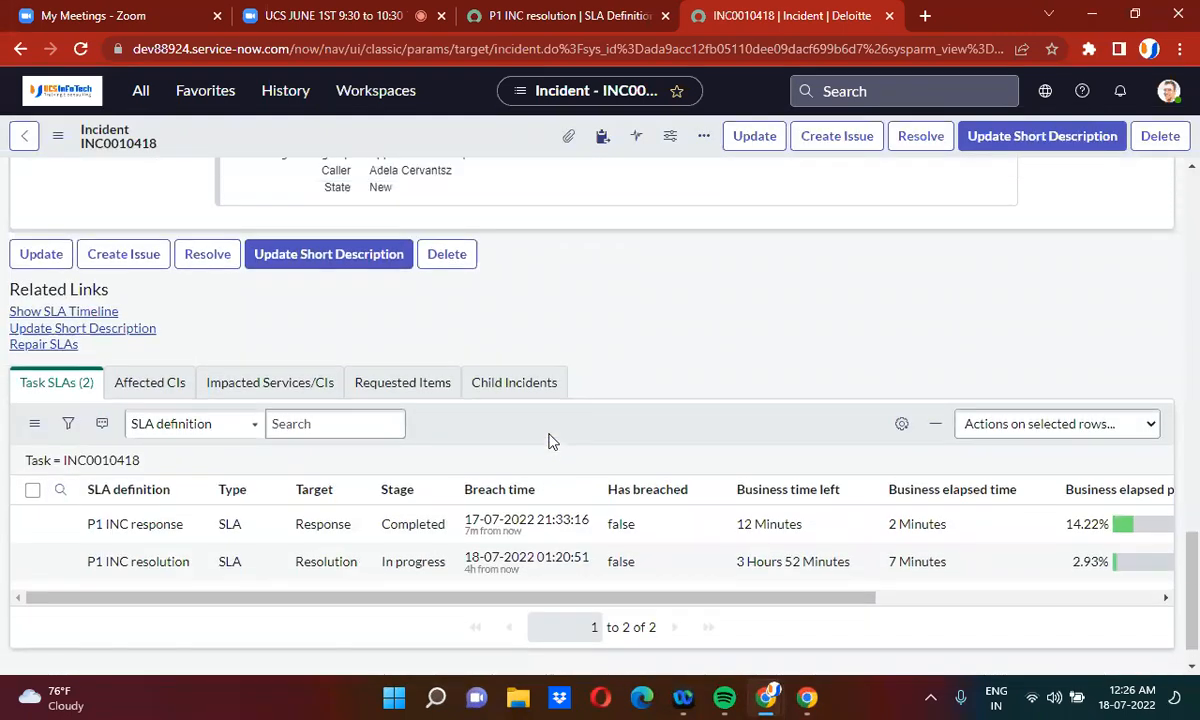
scroll(552, 441, "down", 2)
scroll(552, 441, "down", 1)
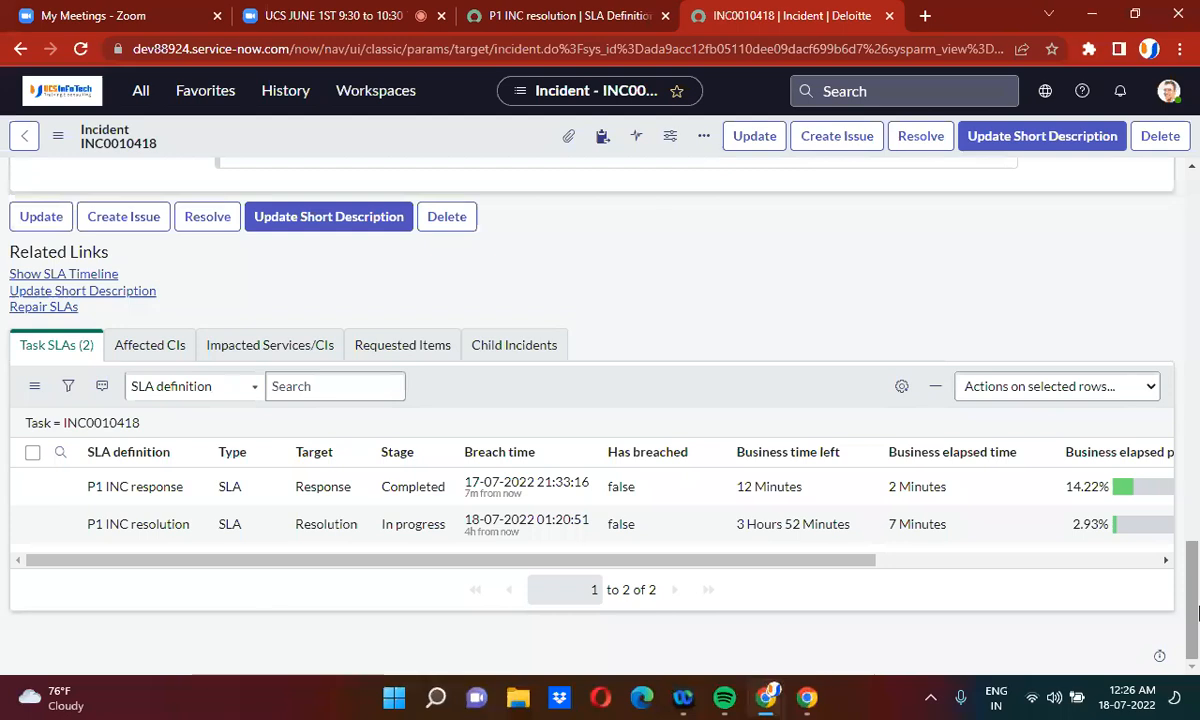
left_click_drag(1196, 624, 1196, 612)
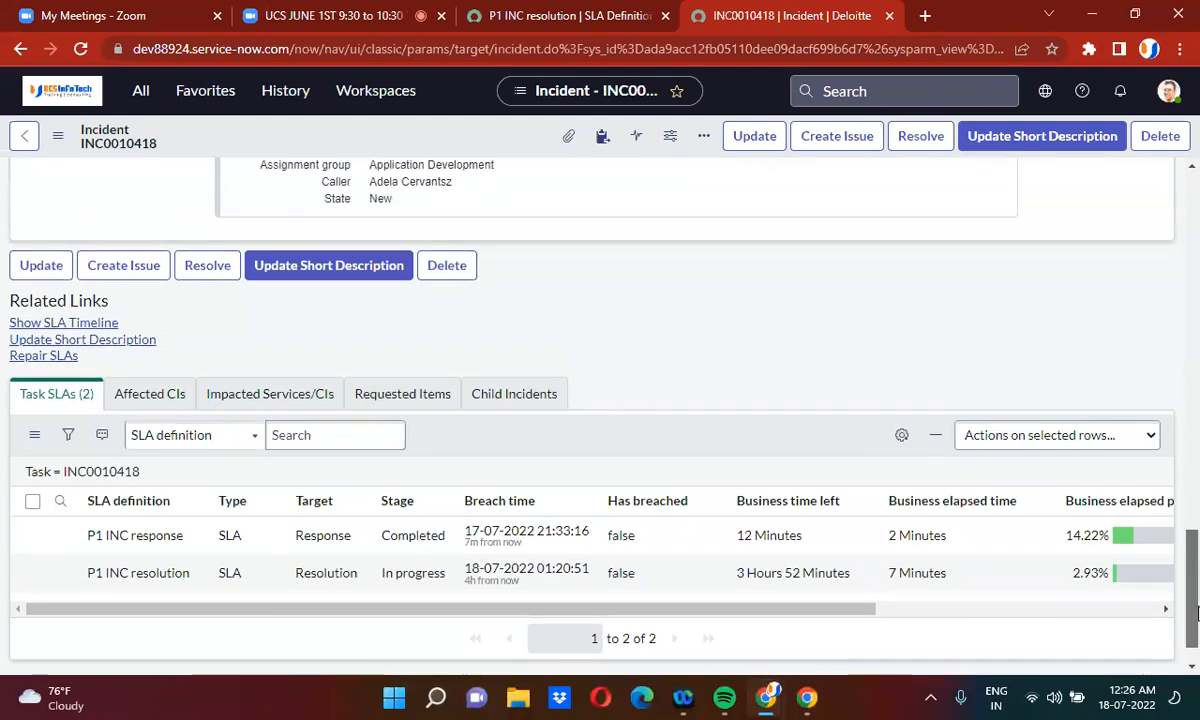
Step: From the P1 INC resolution SLA definition, open the record of its Default SLA flow in Flow Designer
left_click_drag(1196, 600, 1194, 541)
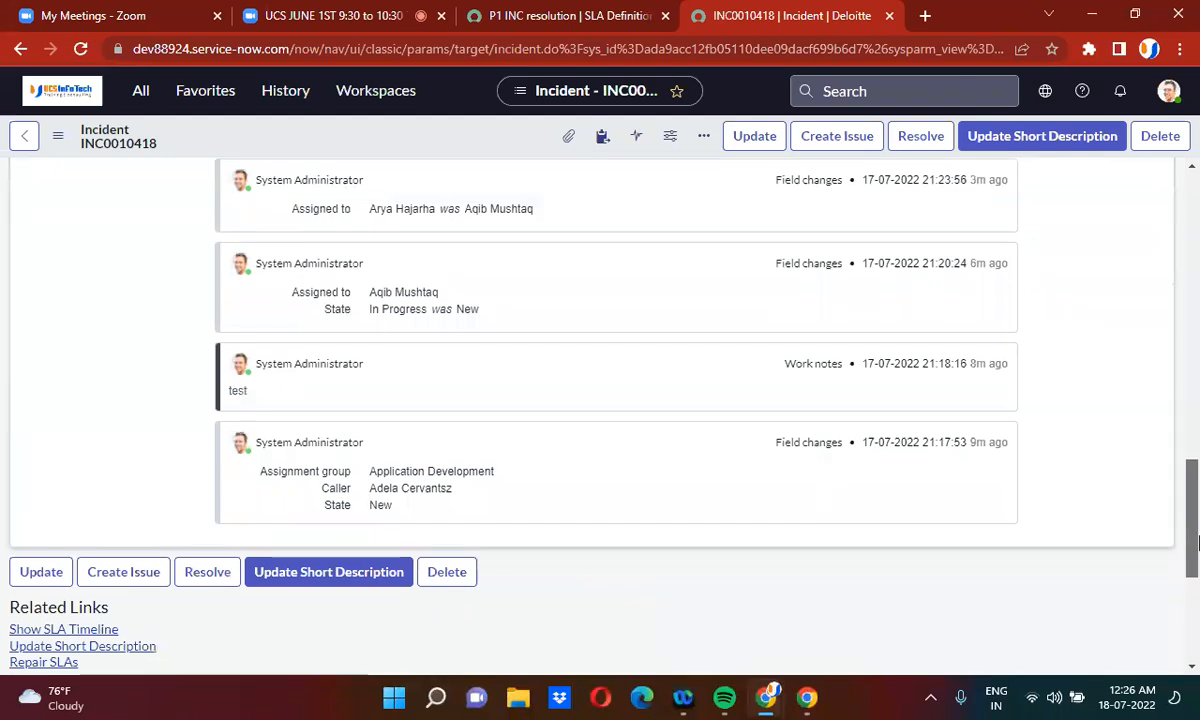
left_click_drag(1194, 535, 1192, 200)
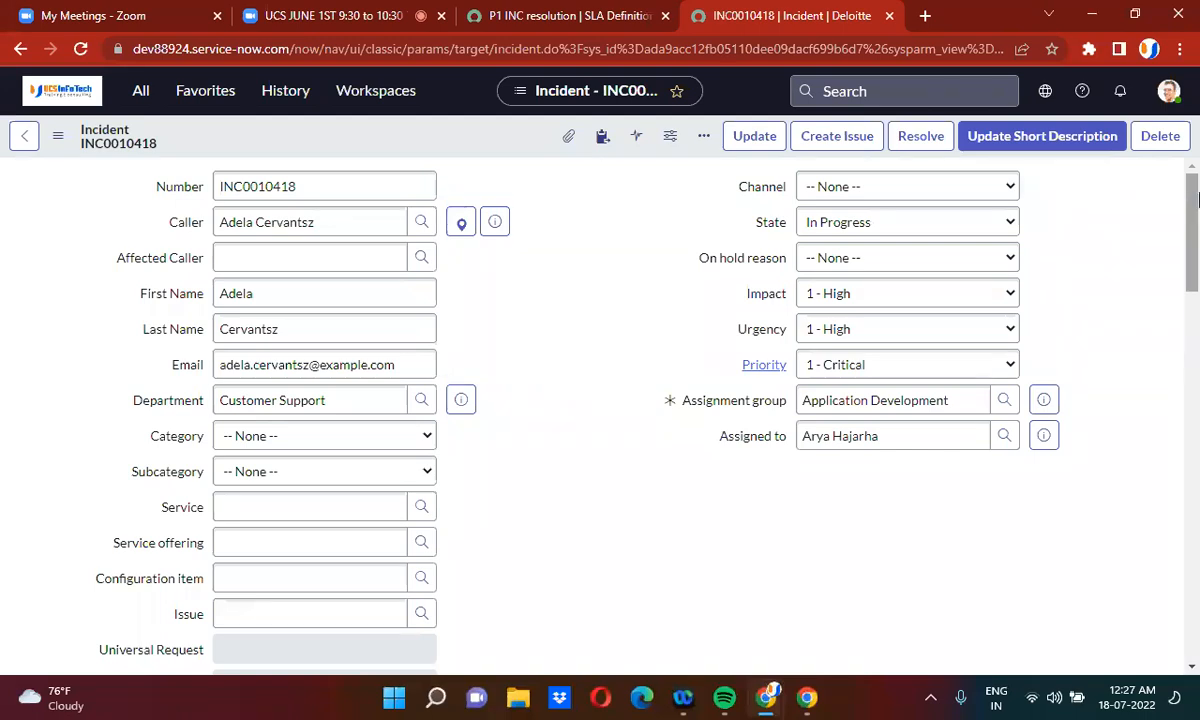
left_click(605, 20)
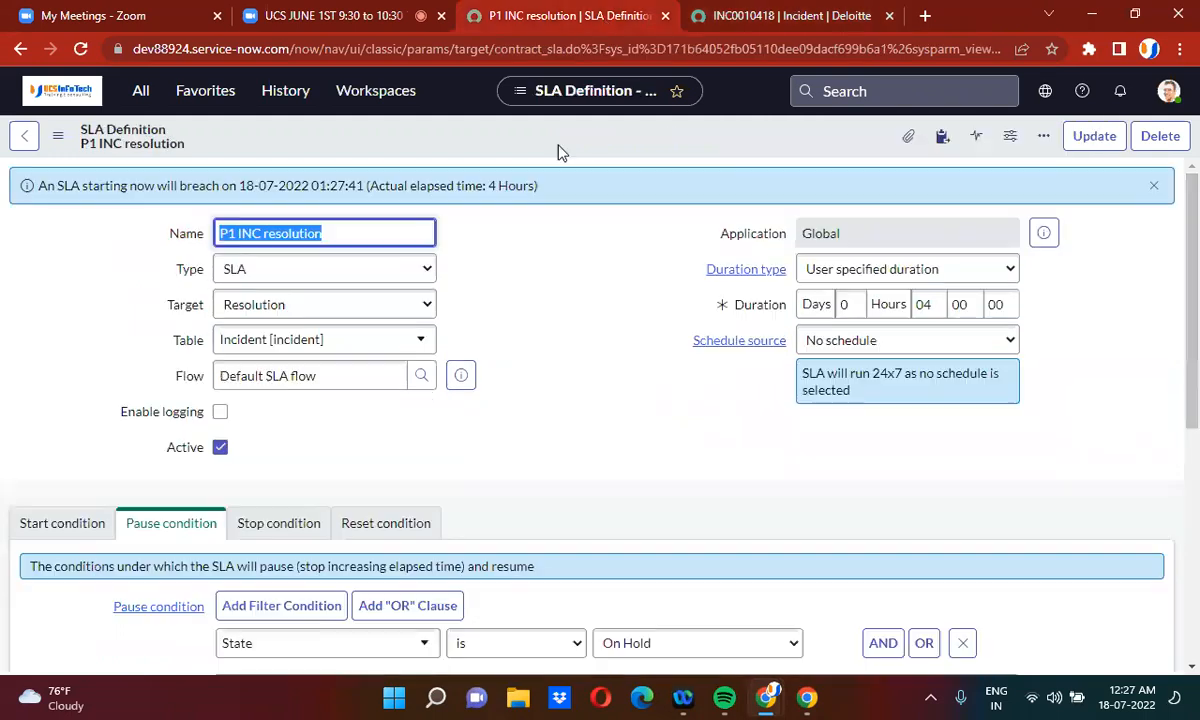
left_click(461, 375)
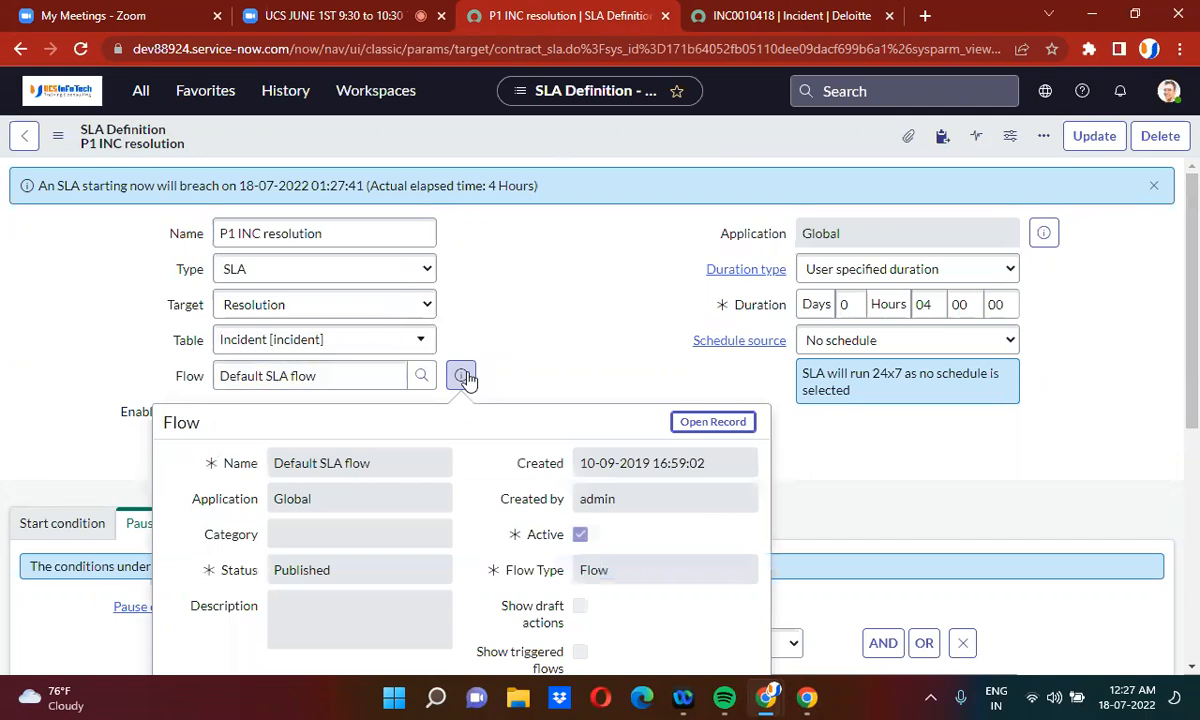
left_click(711, 422, "ctrl")
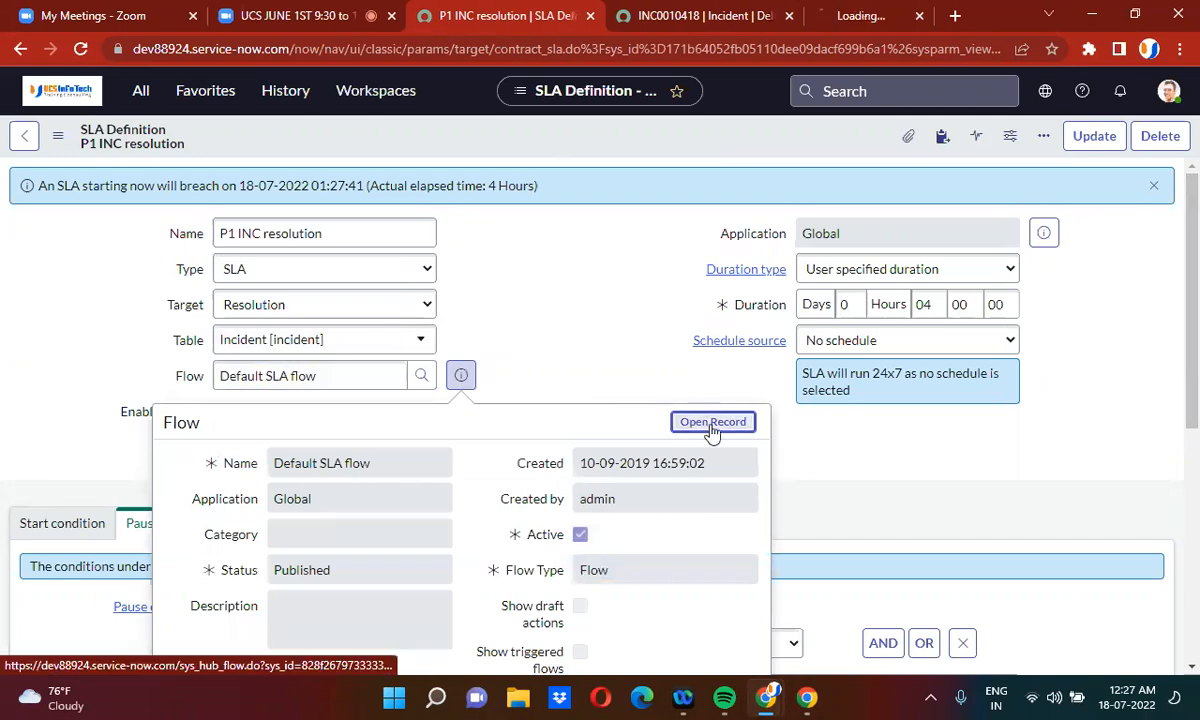
left_click(843, 10)
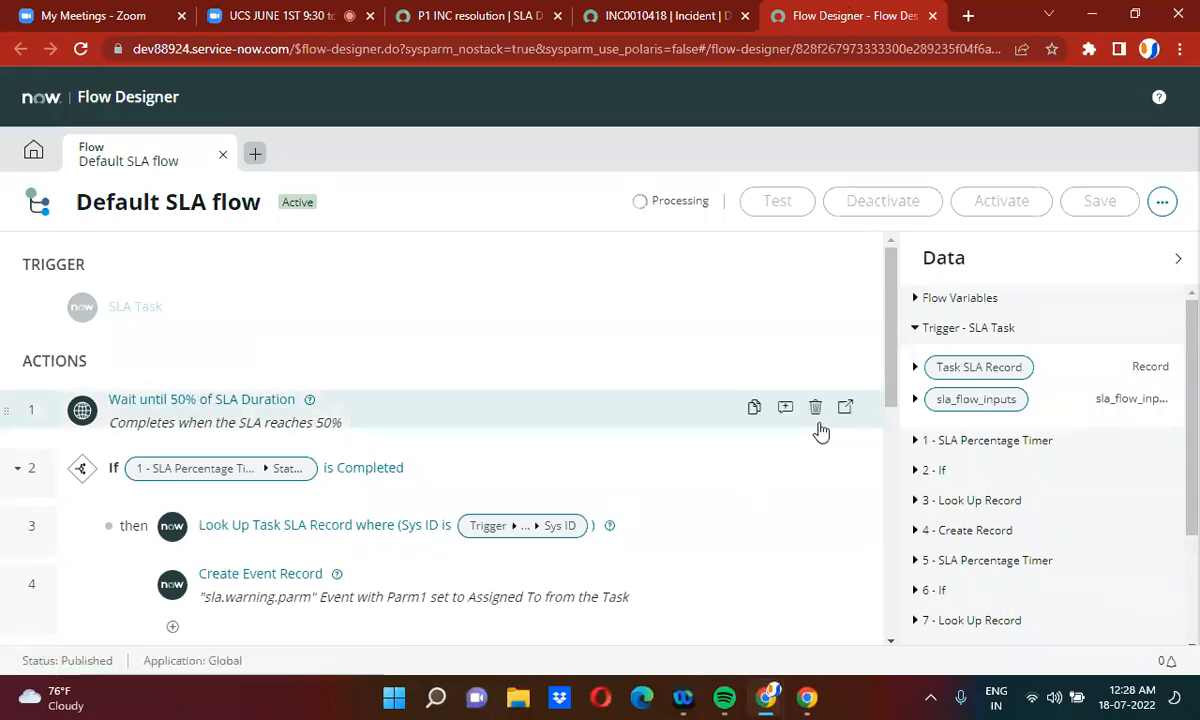
Step: Examine the Default SLA flow's actions from the 50% timer through the breach events, and its SLA Task trigger
left_click_drag(889, 407, 892, 614)
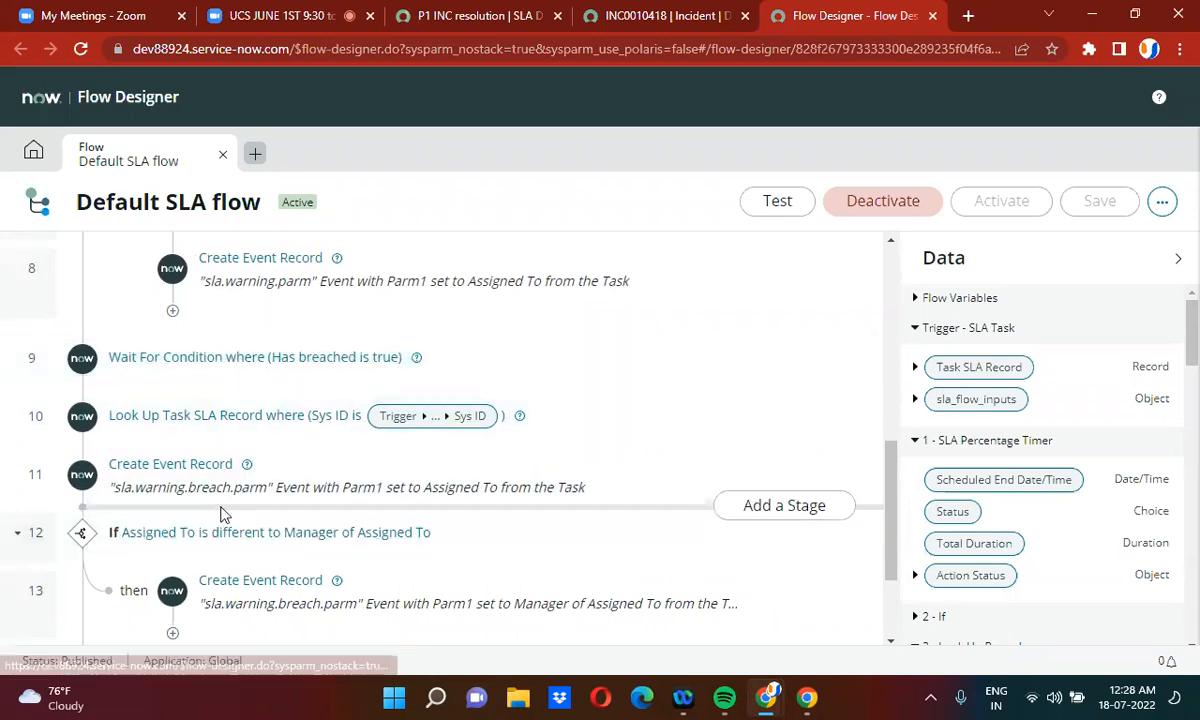
left_click_drag(884, 503, 896, 610)
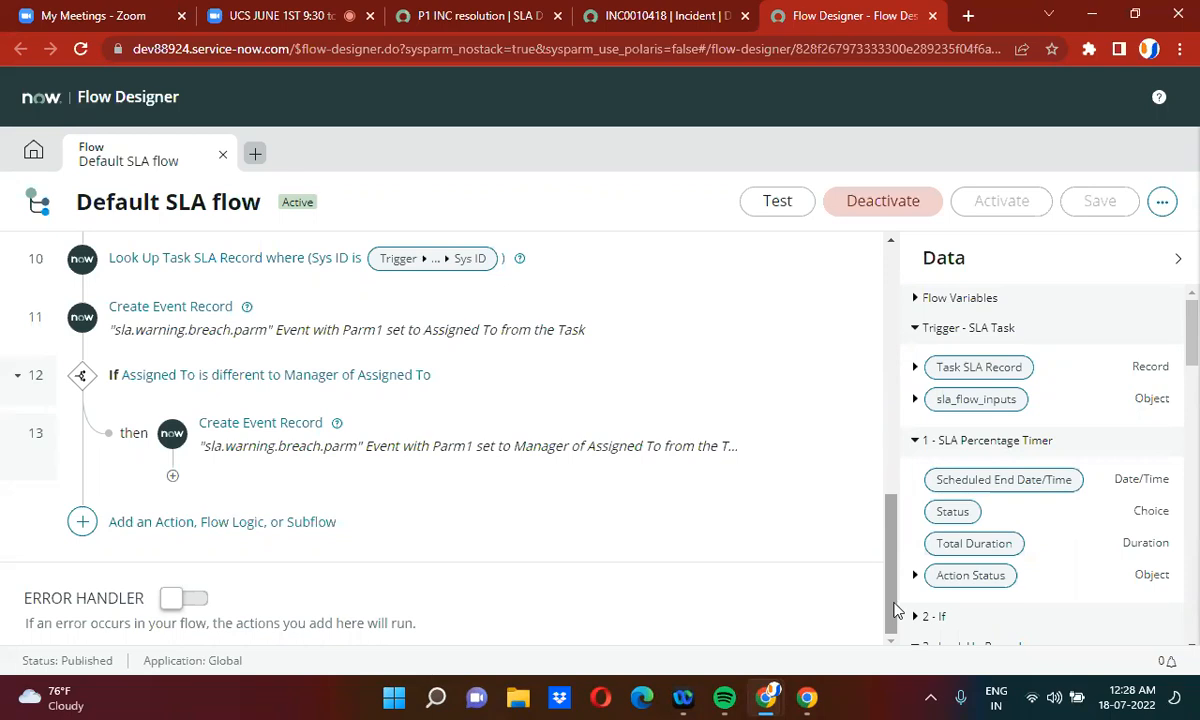
left_click_drag(897, 611, 902, 300)
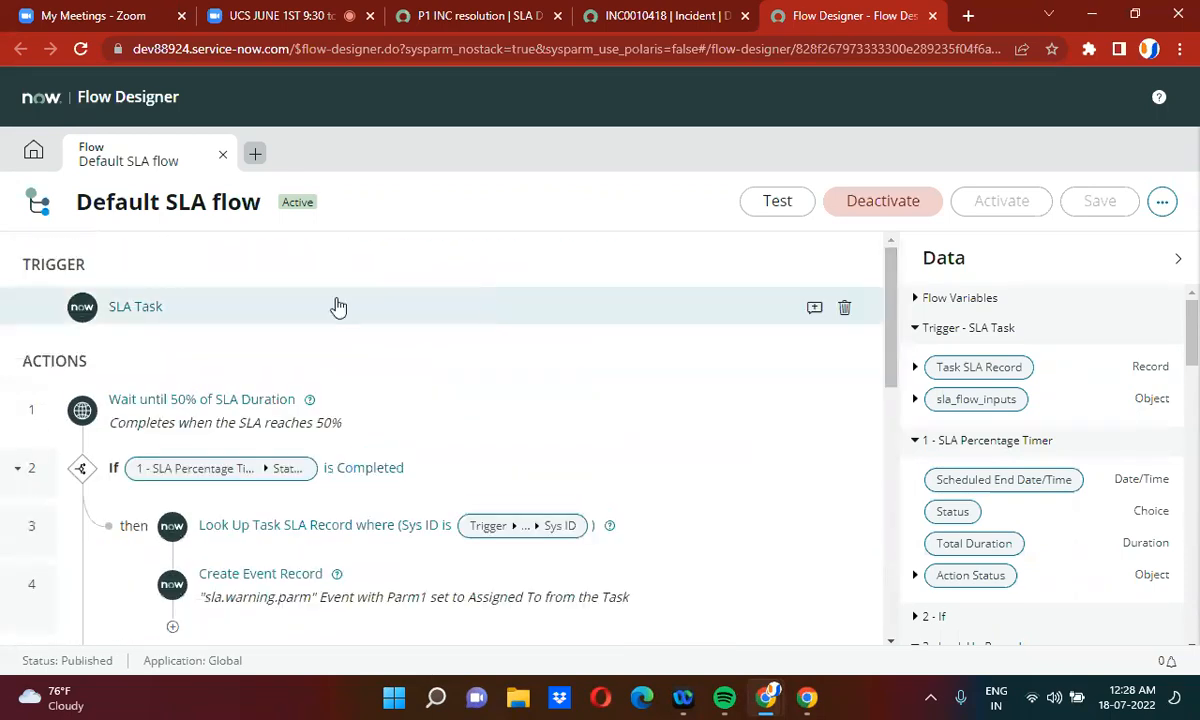
left_click(88, 313)
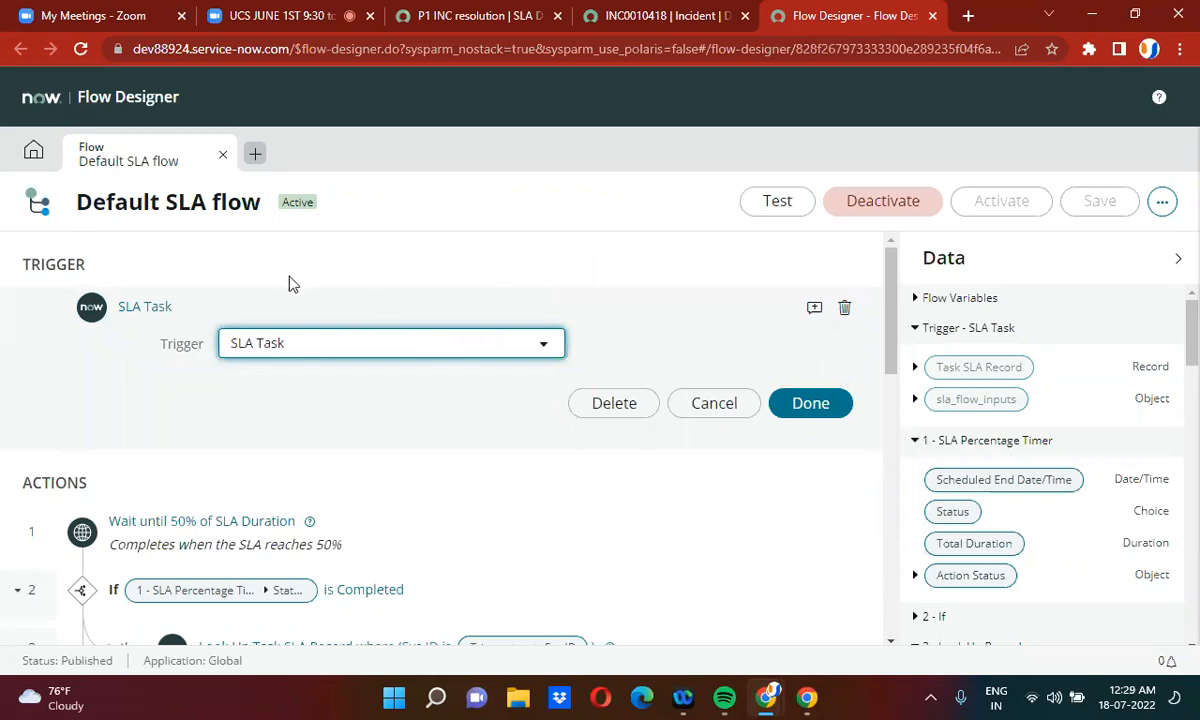
left_click(91, 313)
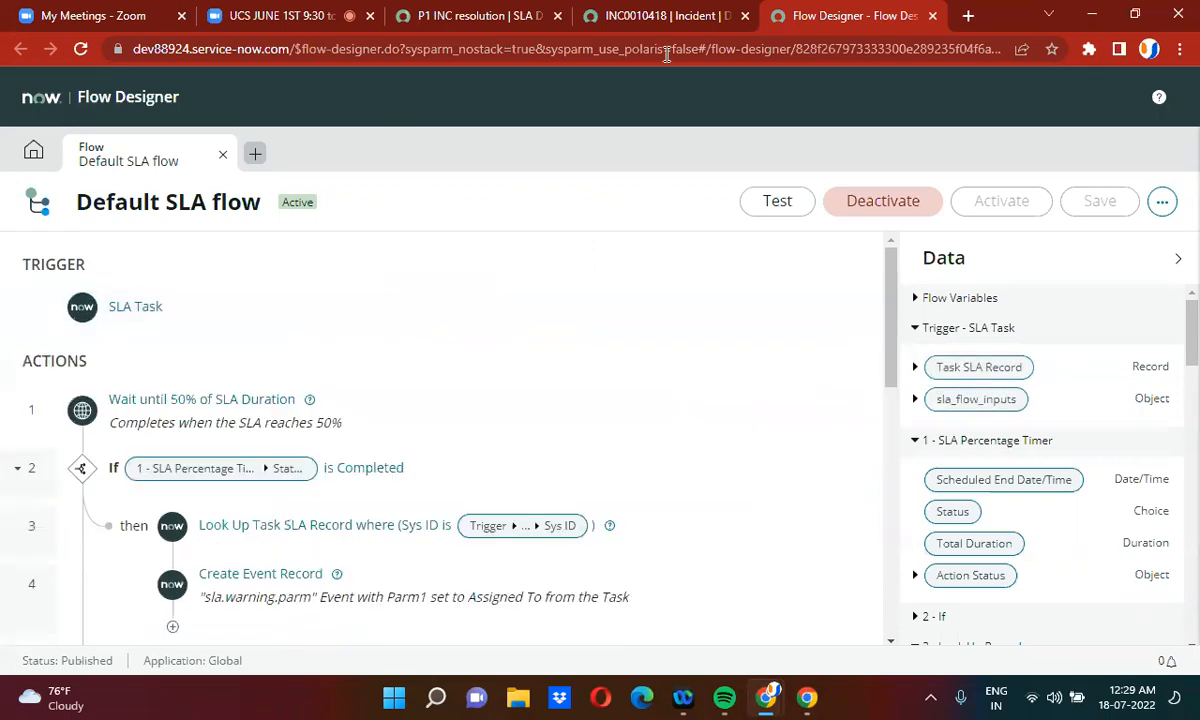
Step: Return to the P1 INC resolution SLA definition and set its reset condition to "Assignment group changes"
left_click(240, 12)
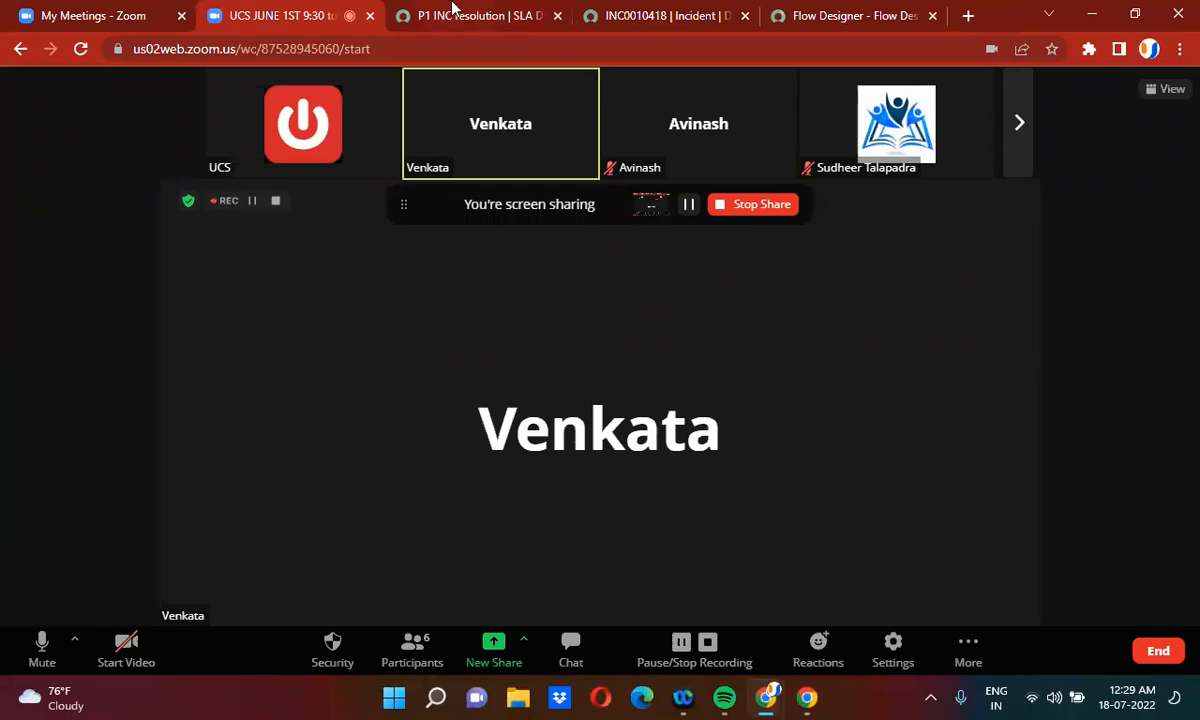
left_click(452, 10)
left_click(516, 147)
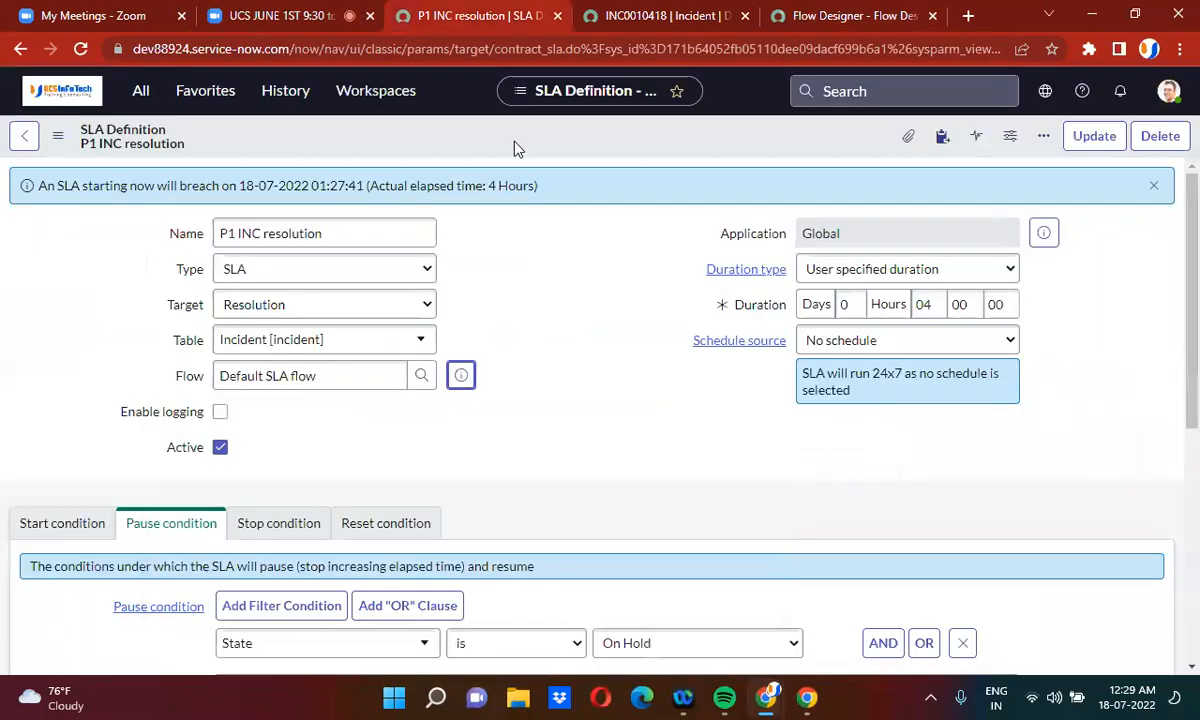
left_click(388, 525)
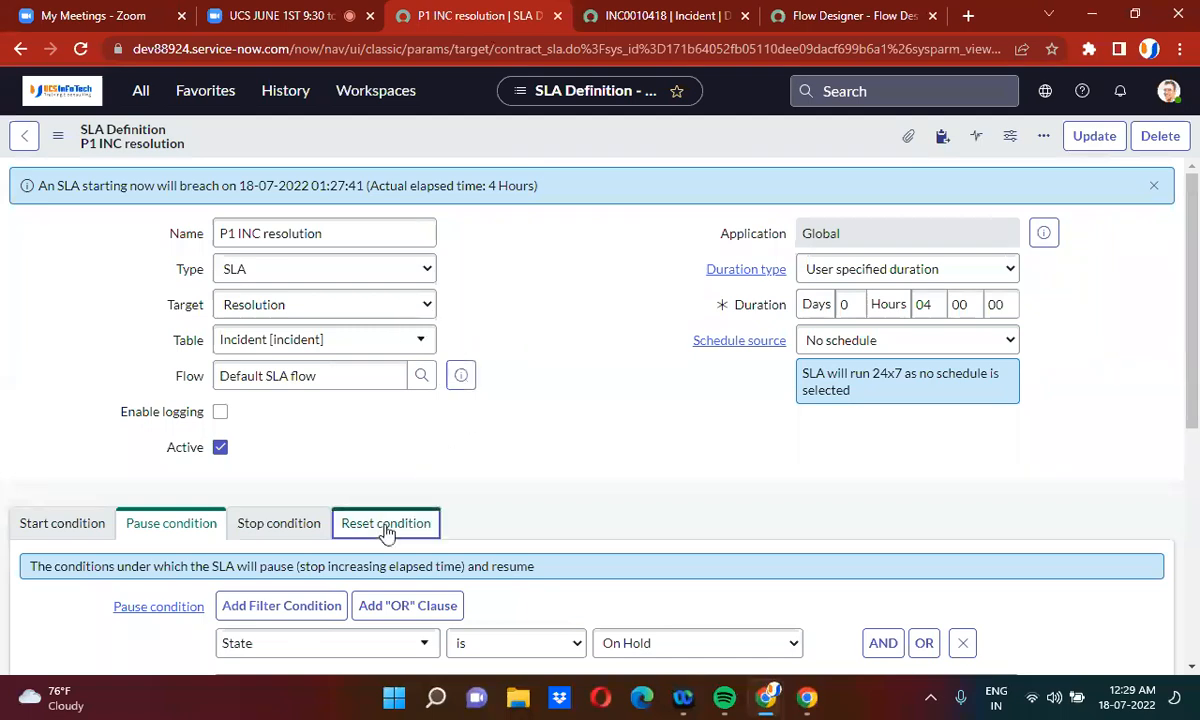
scroll(567, 449, "down", 3)
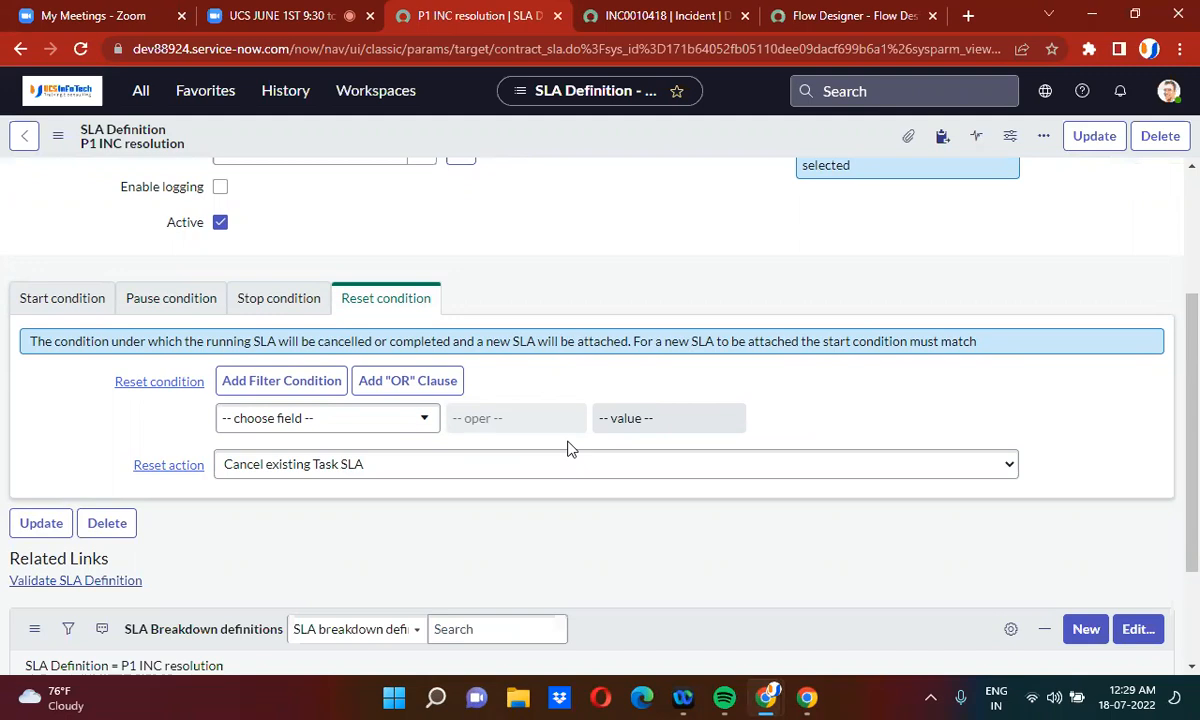
left_click(309, 425)
type("ass")
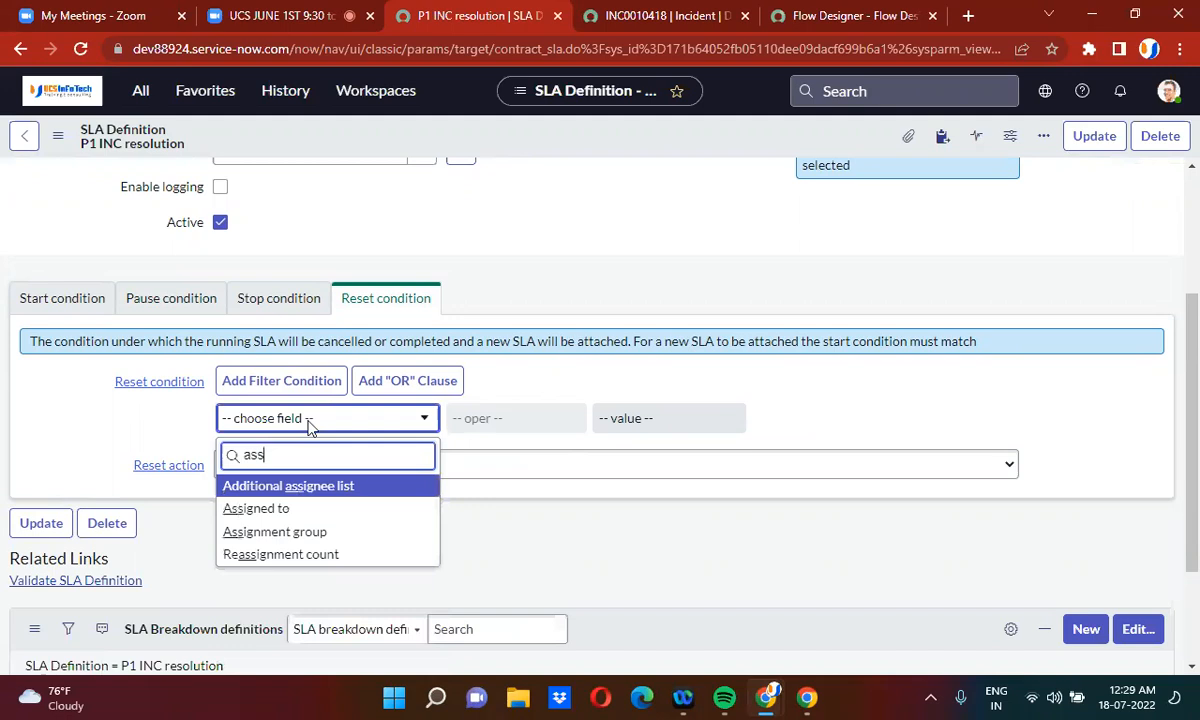
left_click(302, 533)
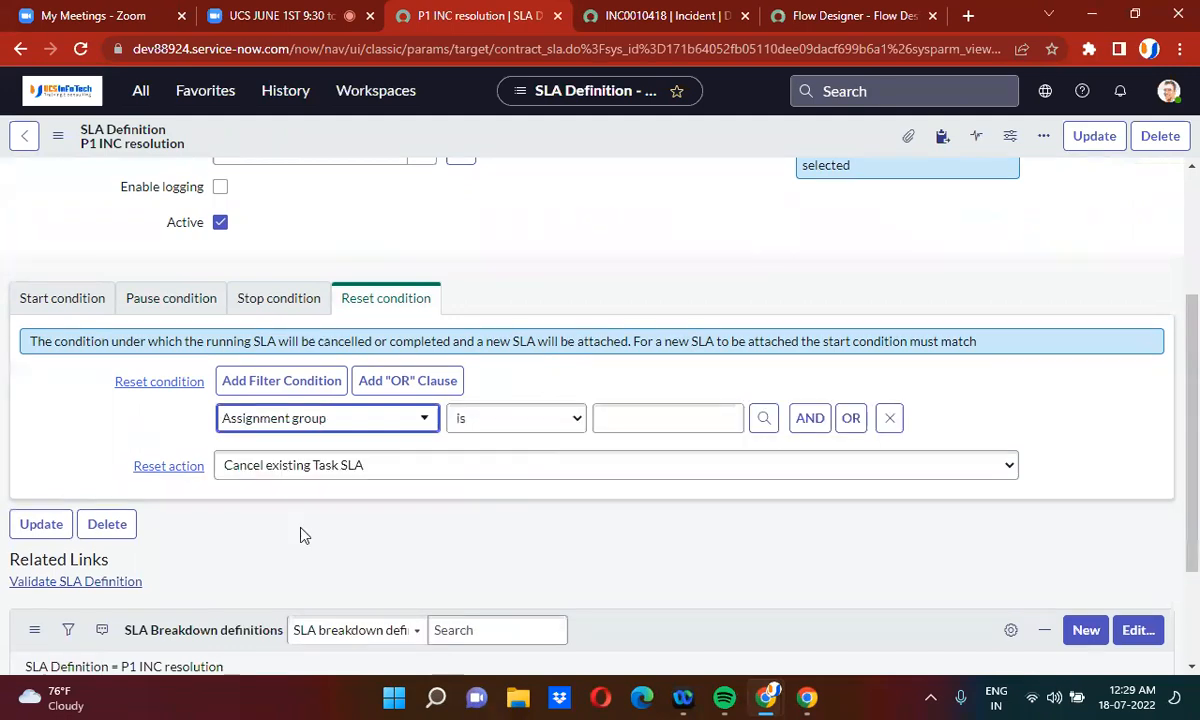
left_click(504, 420)
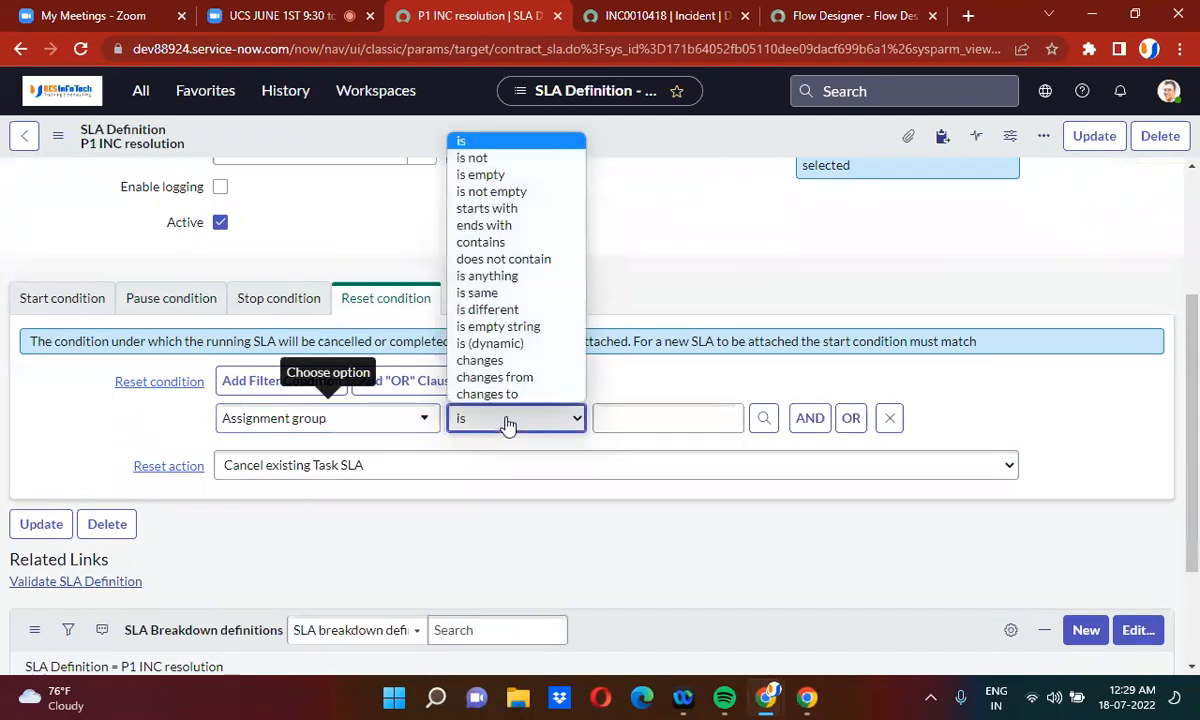
left_click(478, 360)
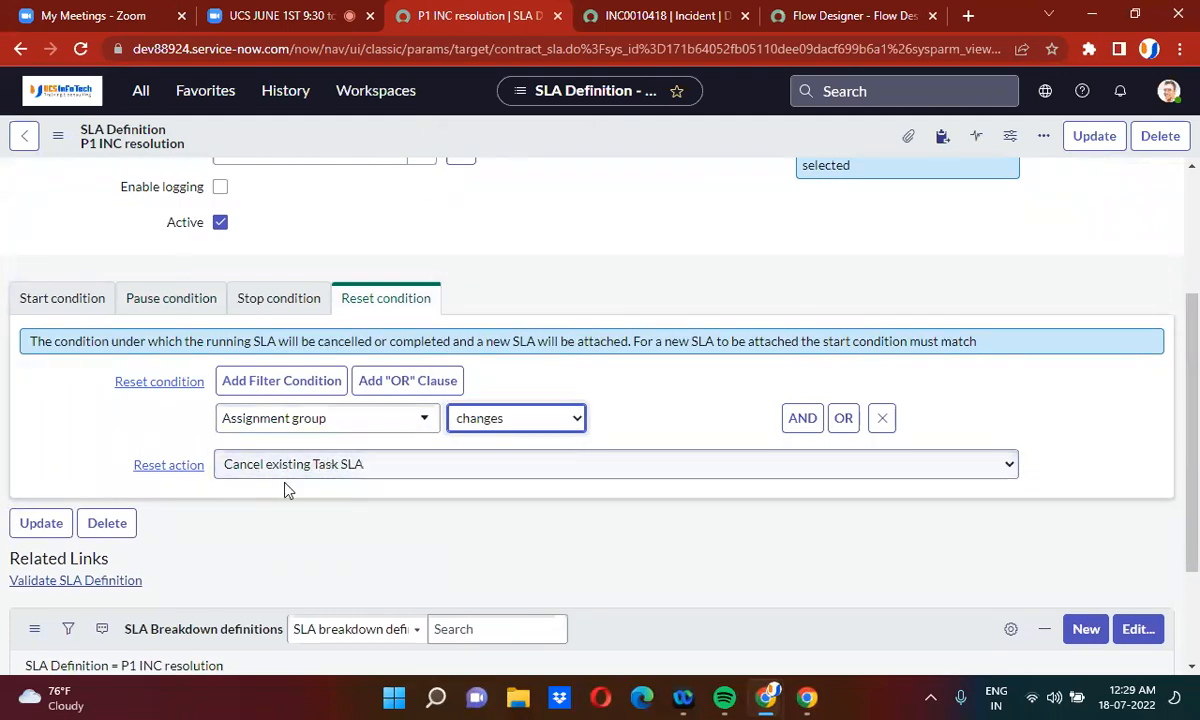
left_click(493, 440)
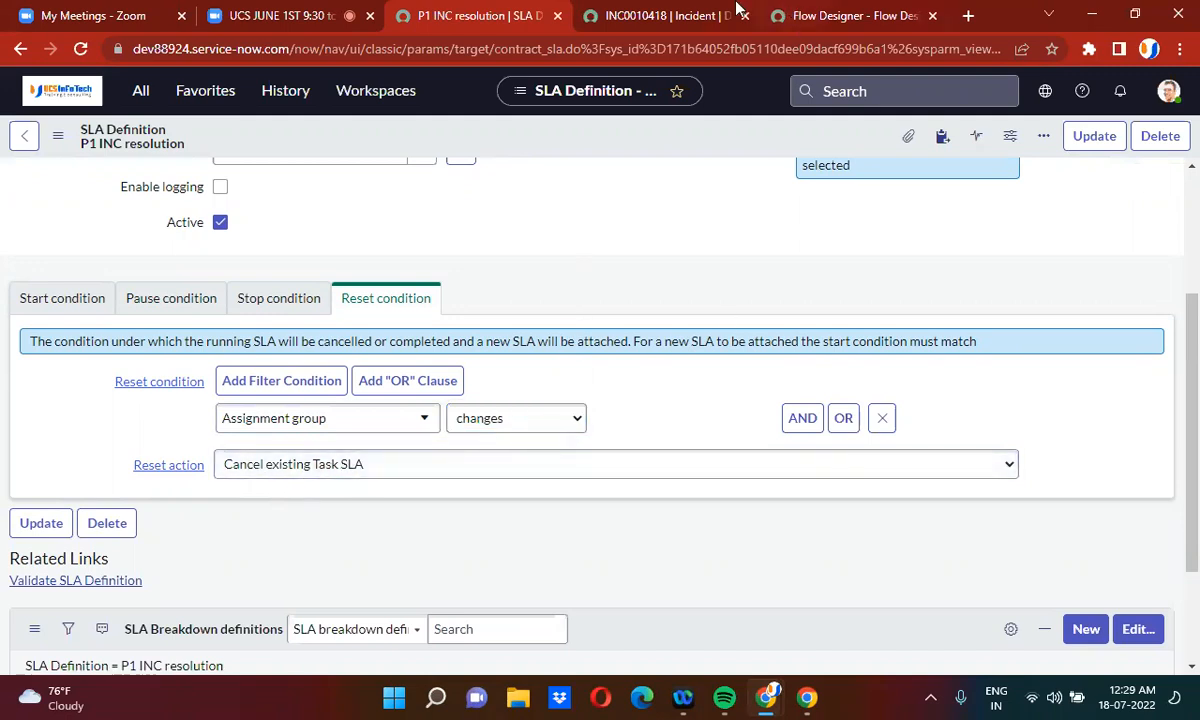
Step: Review the stage and elapsed time of the task SLAs on incident INC0010418
left_click(703, 15)
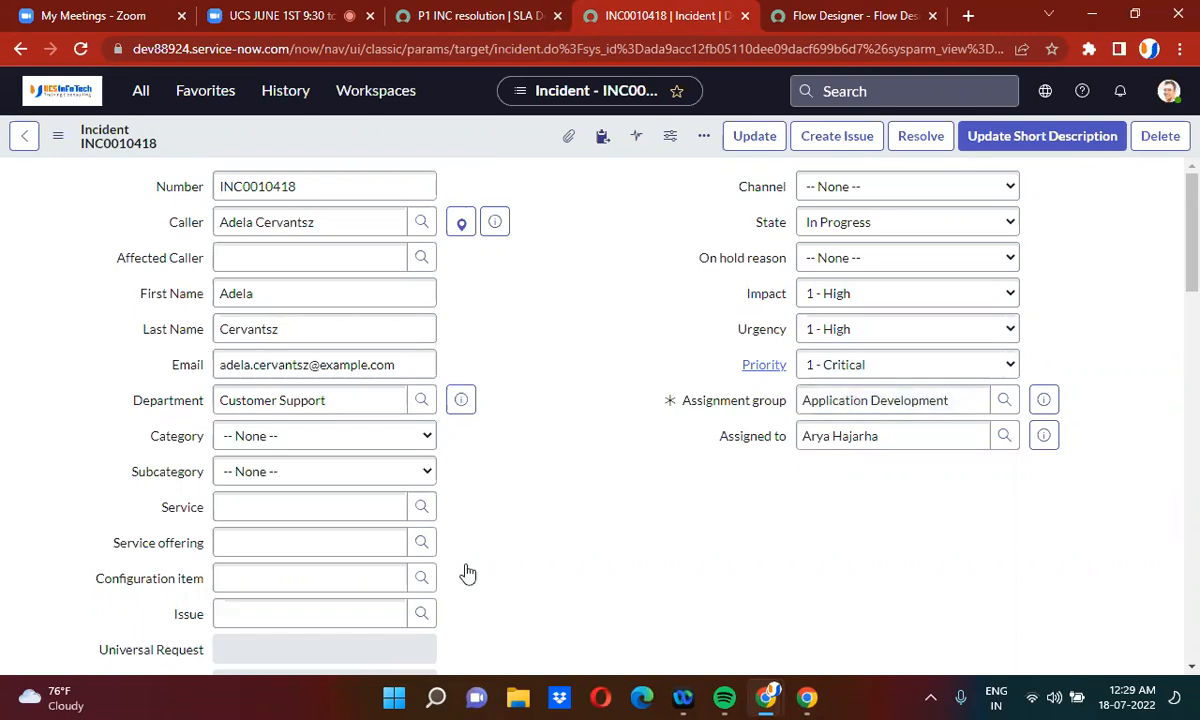
scroll(467, 572, "down", 10)
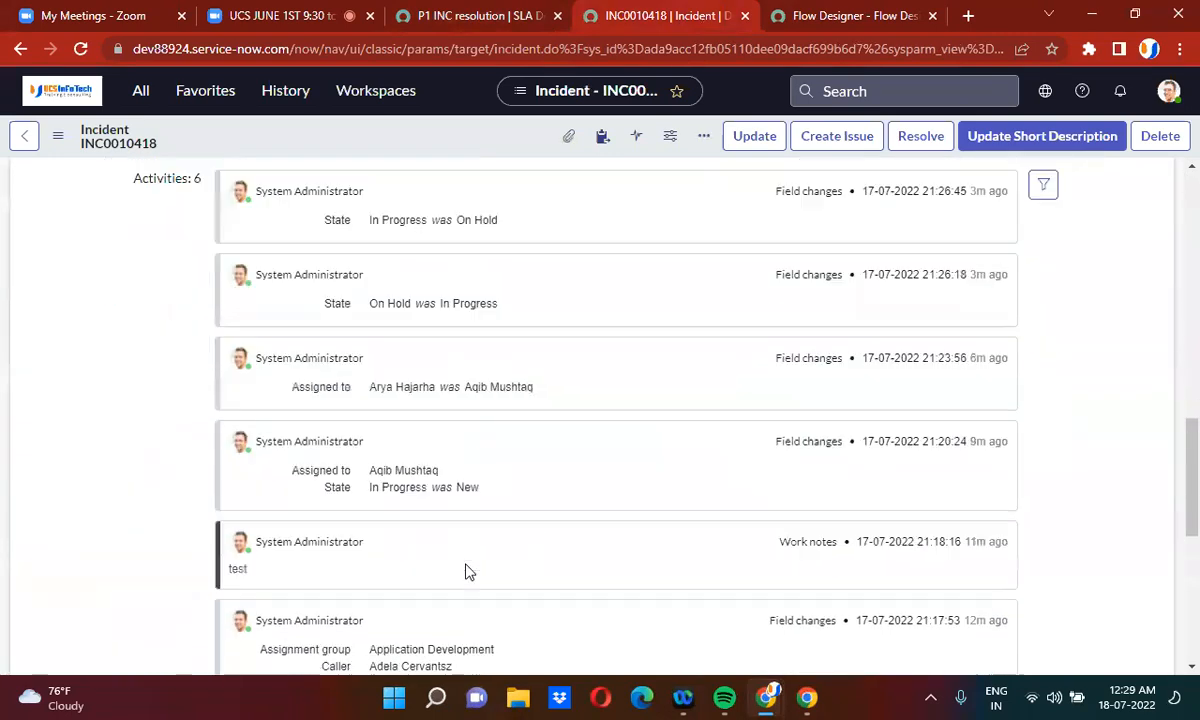
scroll(467, 572, "down", 5)
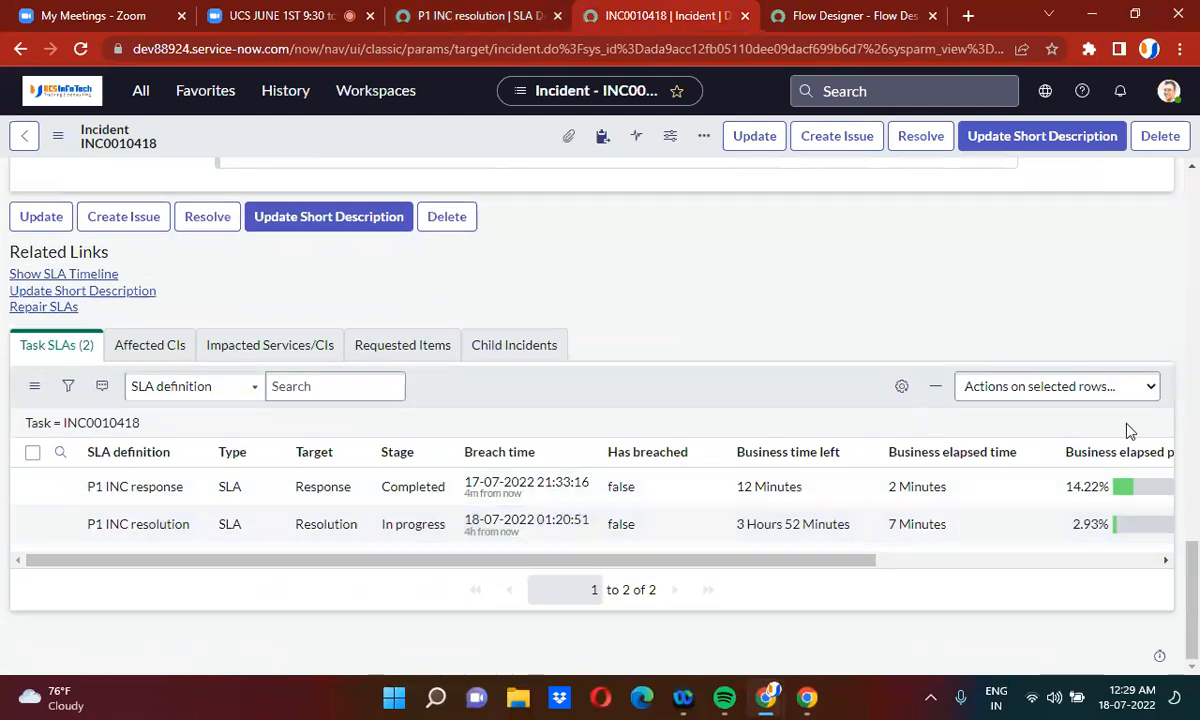
left_click_drag(1192, 600, 1168, 268)
Step: Save the P1 INC resolution SLA definition with its assignment group reset condition
left_click(487, 10)
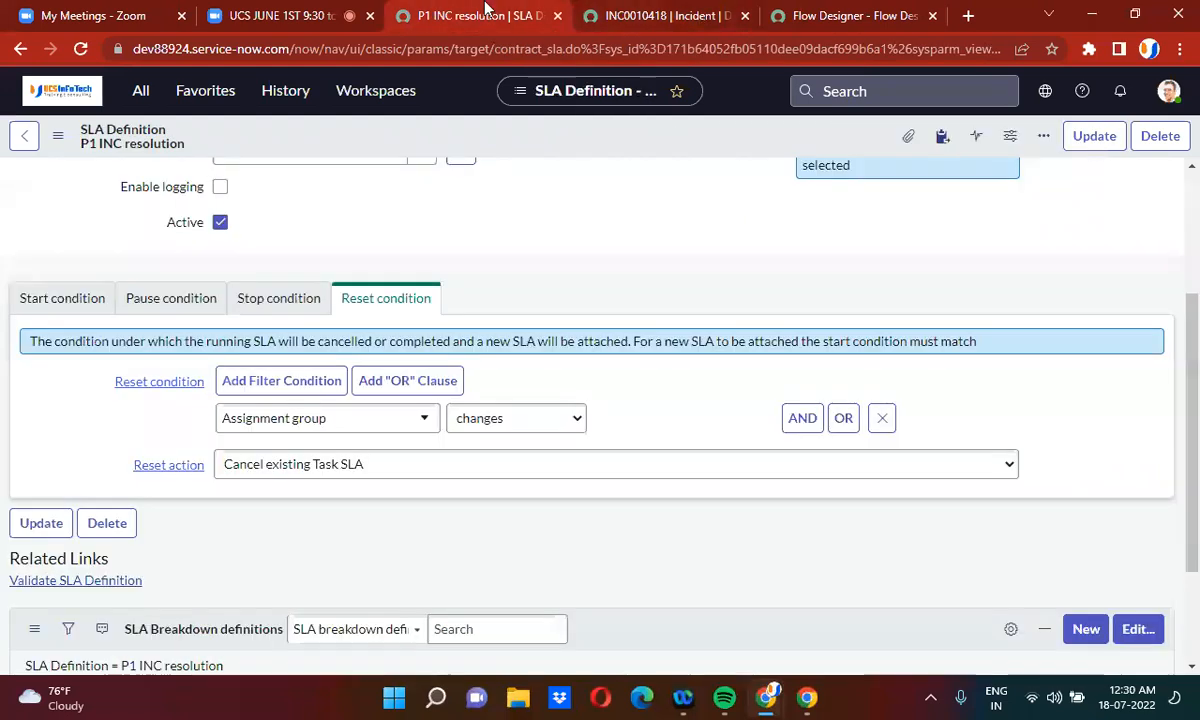
right_click(488, 127)
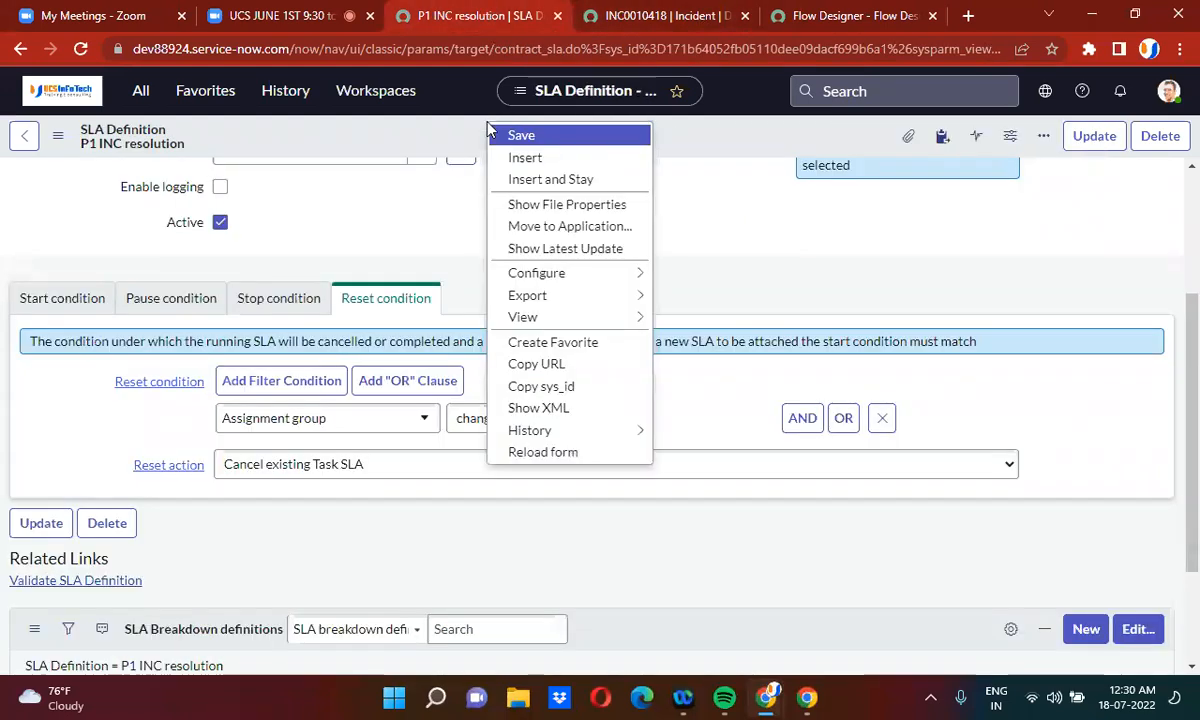
left_click(520, 135)
Step: Change the Assignment group of incident INC0010418 to CAB Approval and save the incident
left_click(660, 15)
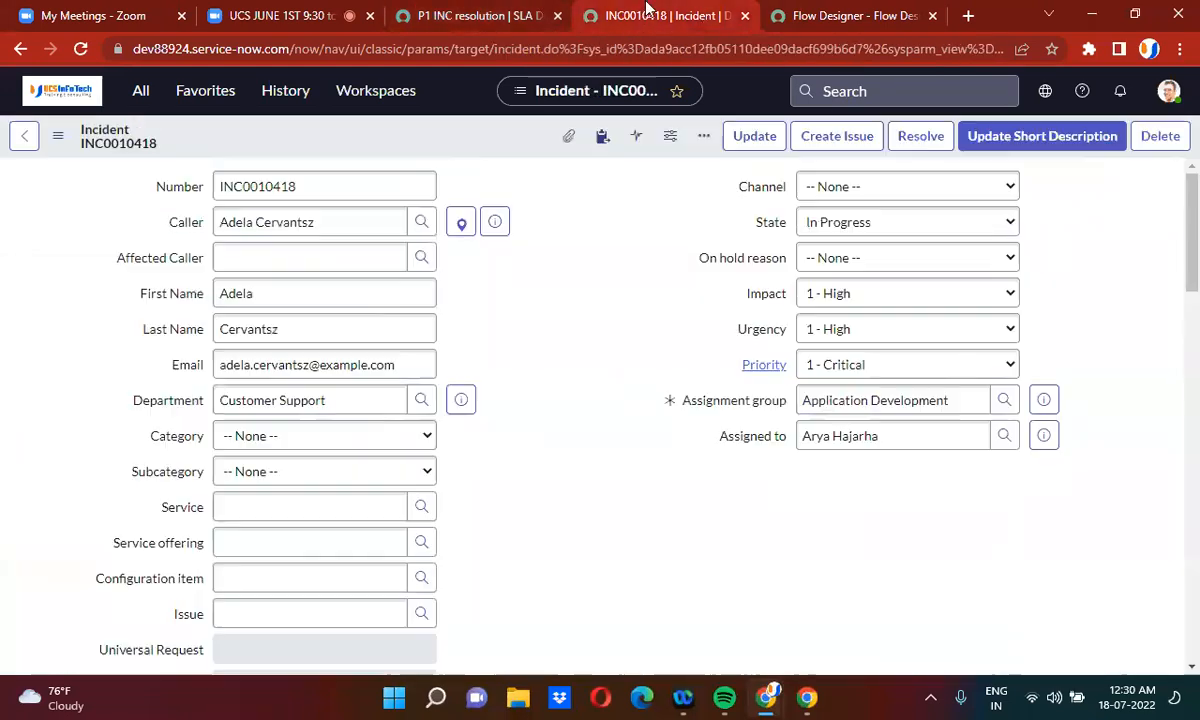
triple_click(872, 400)
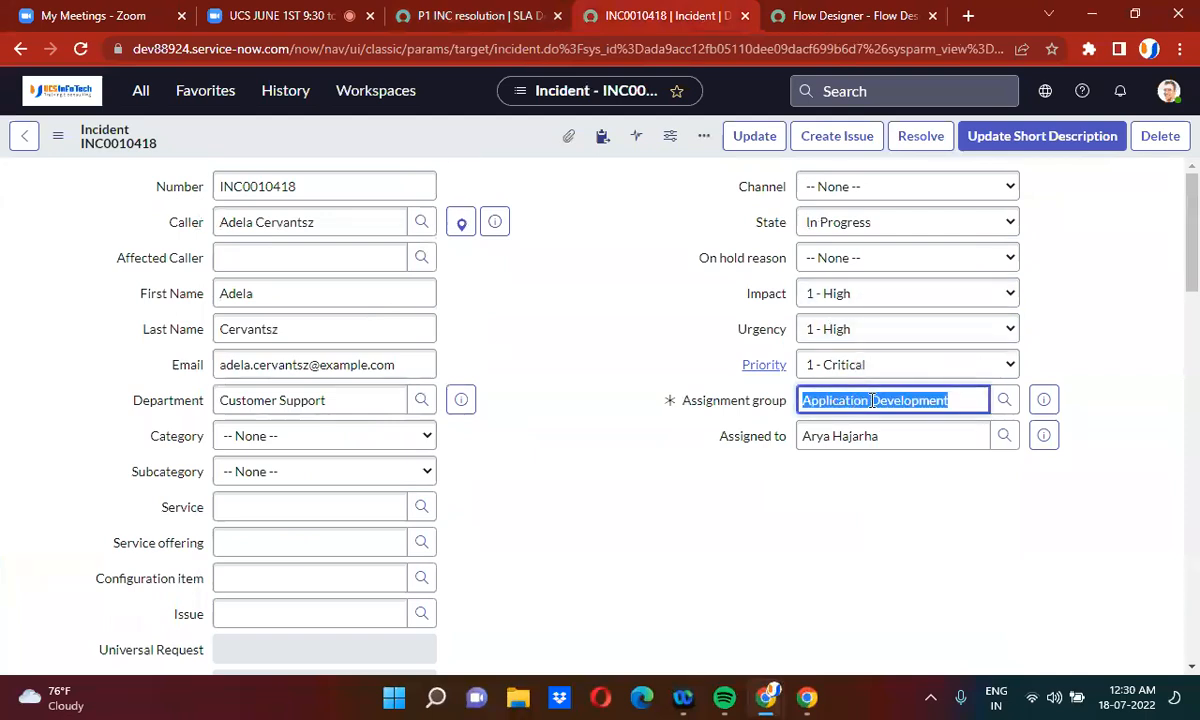
type("cab a")
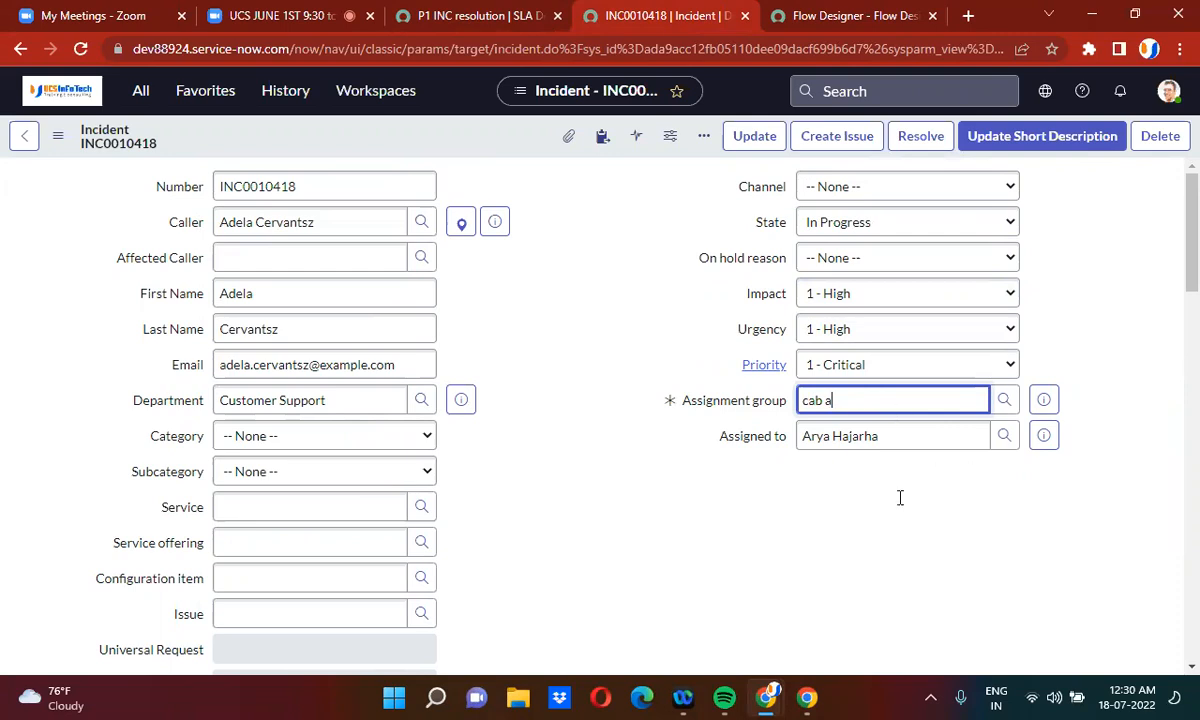
type("pp")
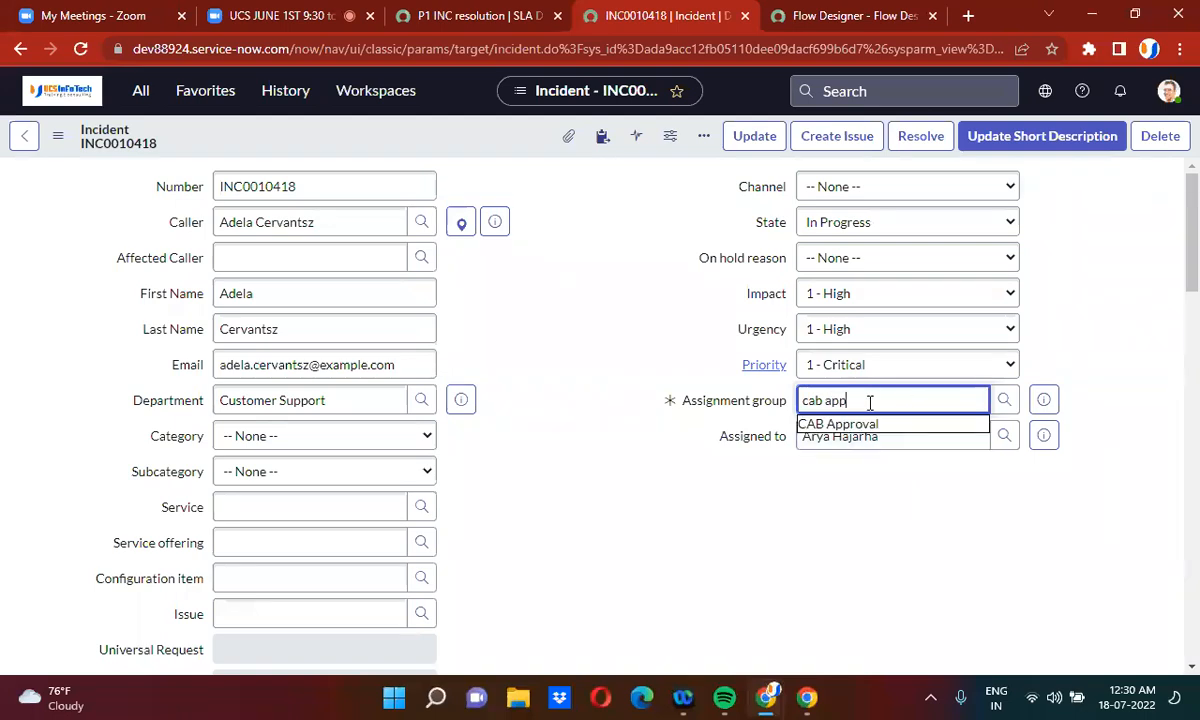
left_click(838, 424)
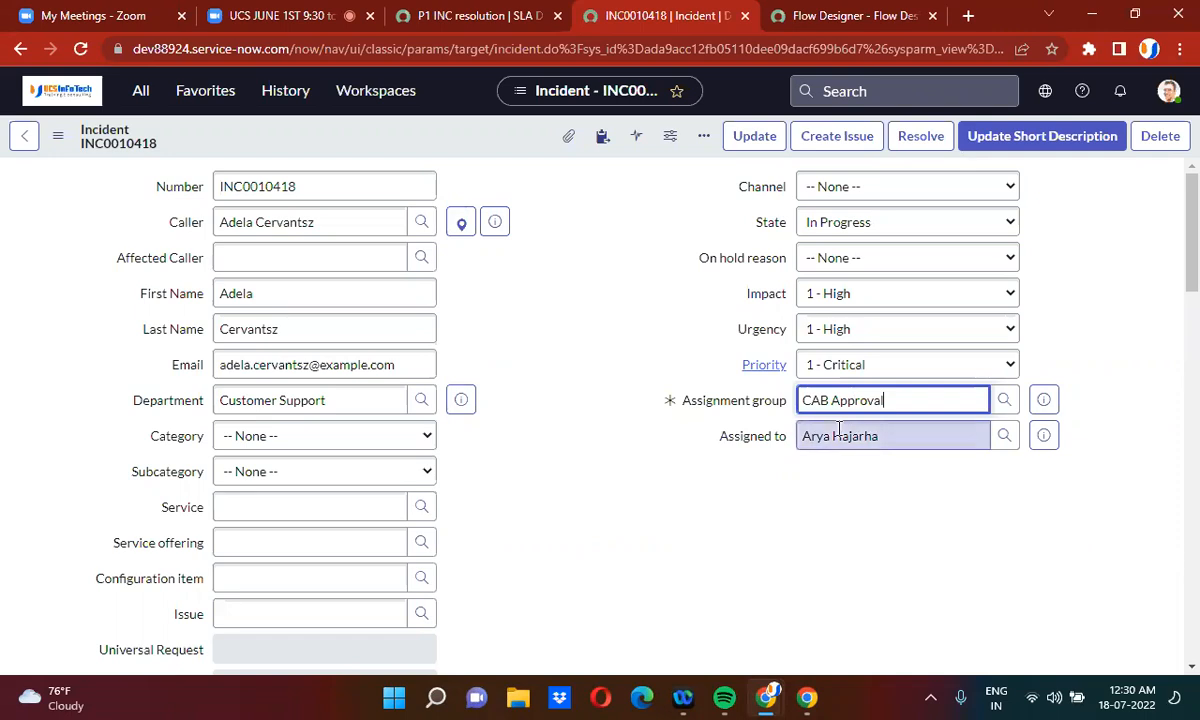
left_click(560, 250)
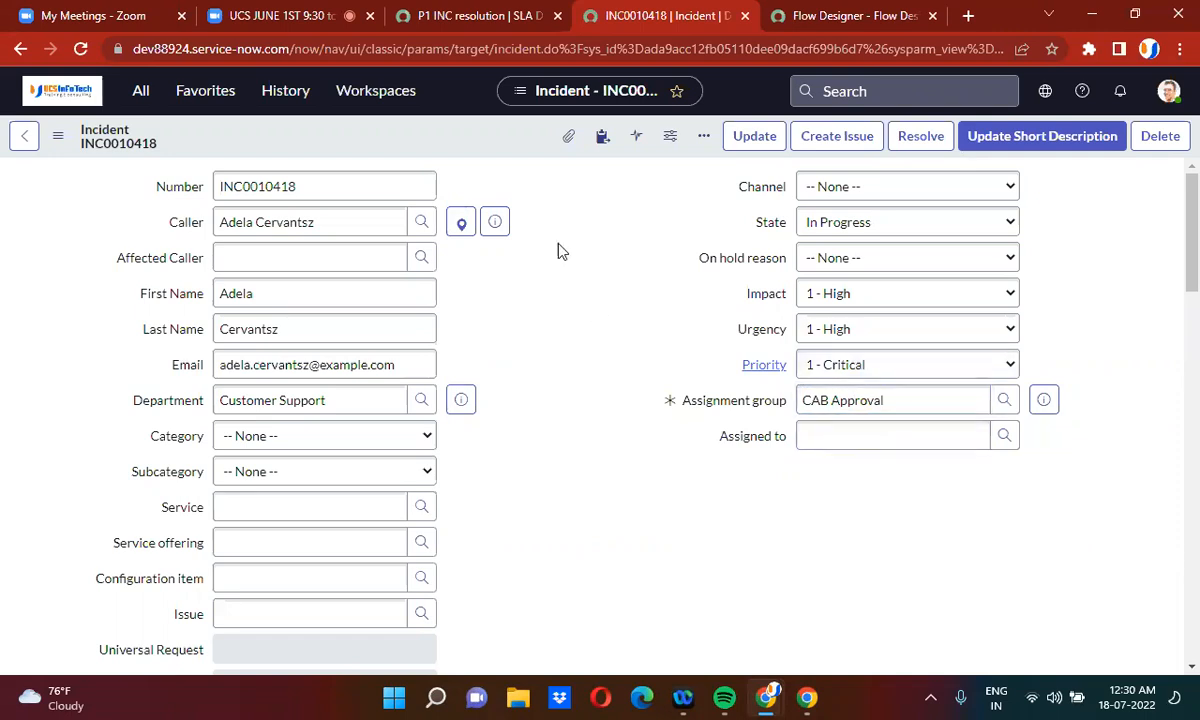
right_click(487, 138)
left_click(505, 147)
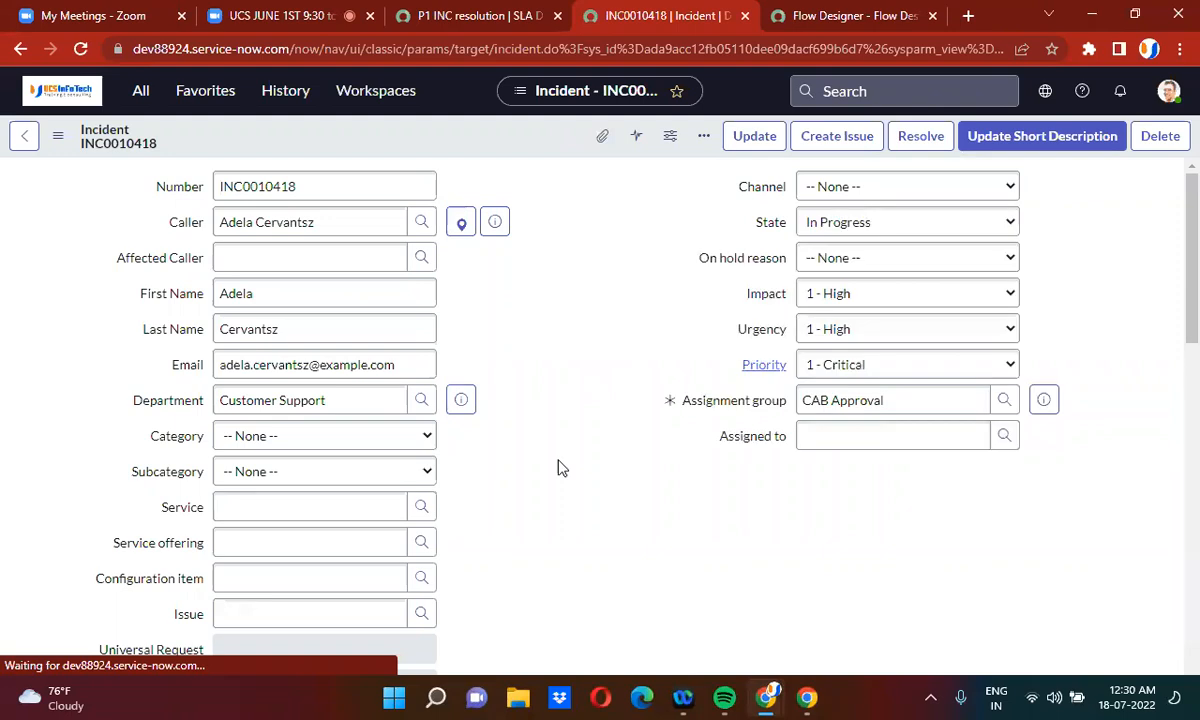
Step: Repair the task SLAs of incident INC0010418 and check the stage of its P1 INC resolution SLA
scroll(560, 468, "down", 15)
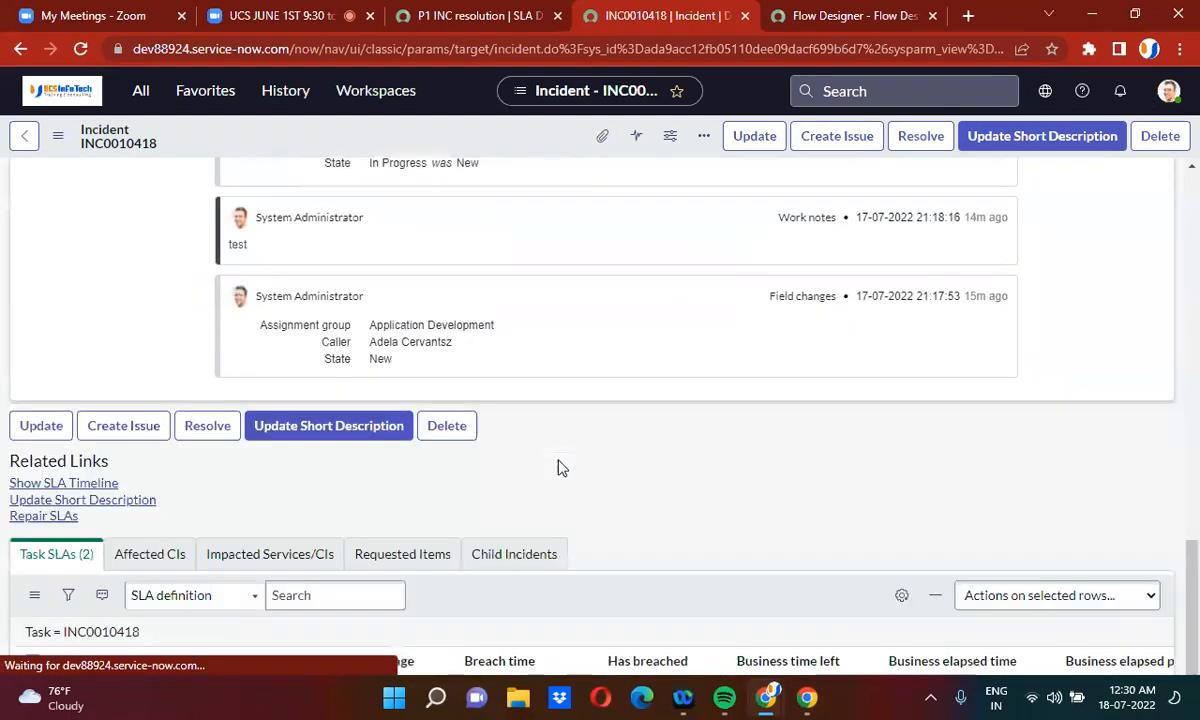
scroll(560, 468, "down", 3)
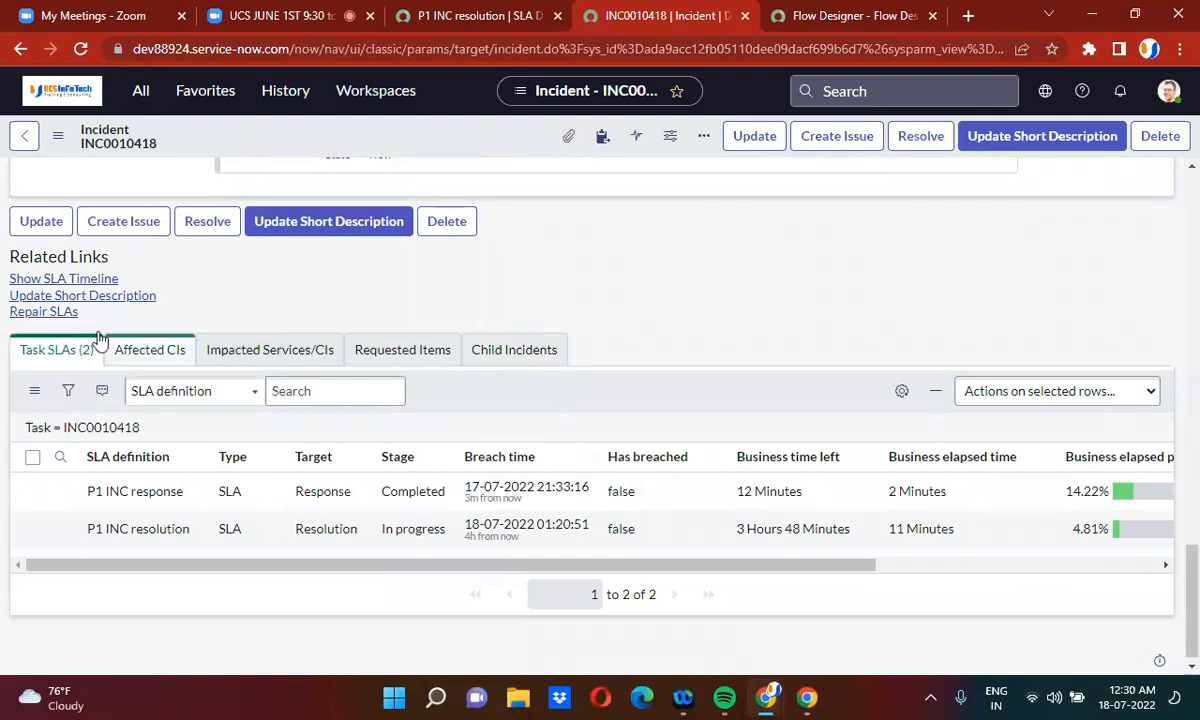
left_click(44, 313)
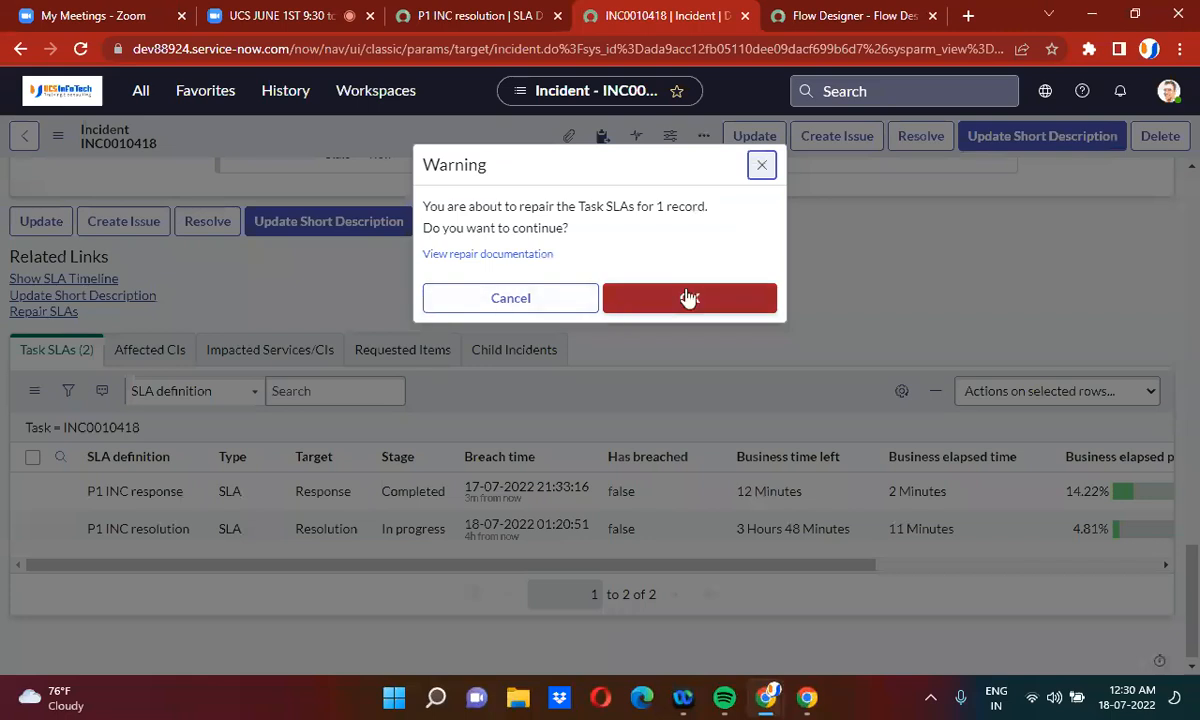
left_click(691, 295)
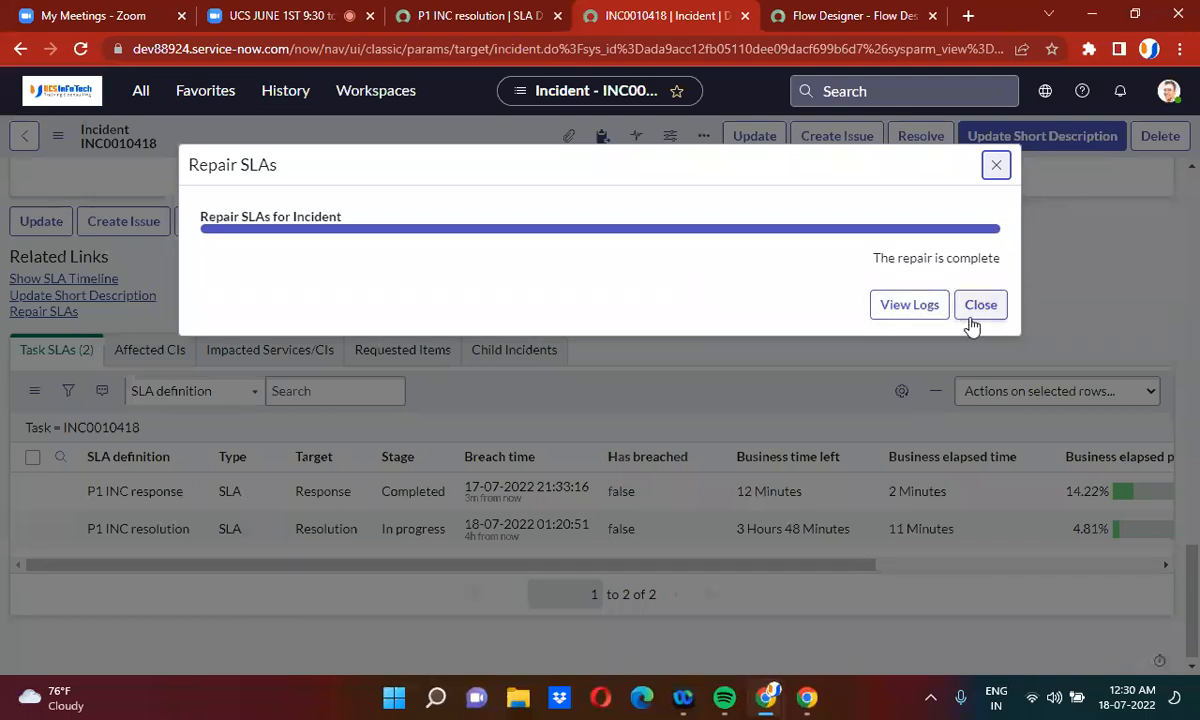
left_click(972, 324)
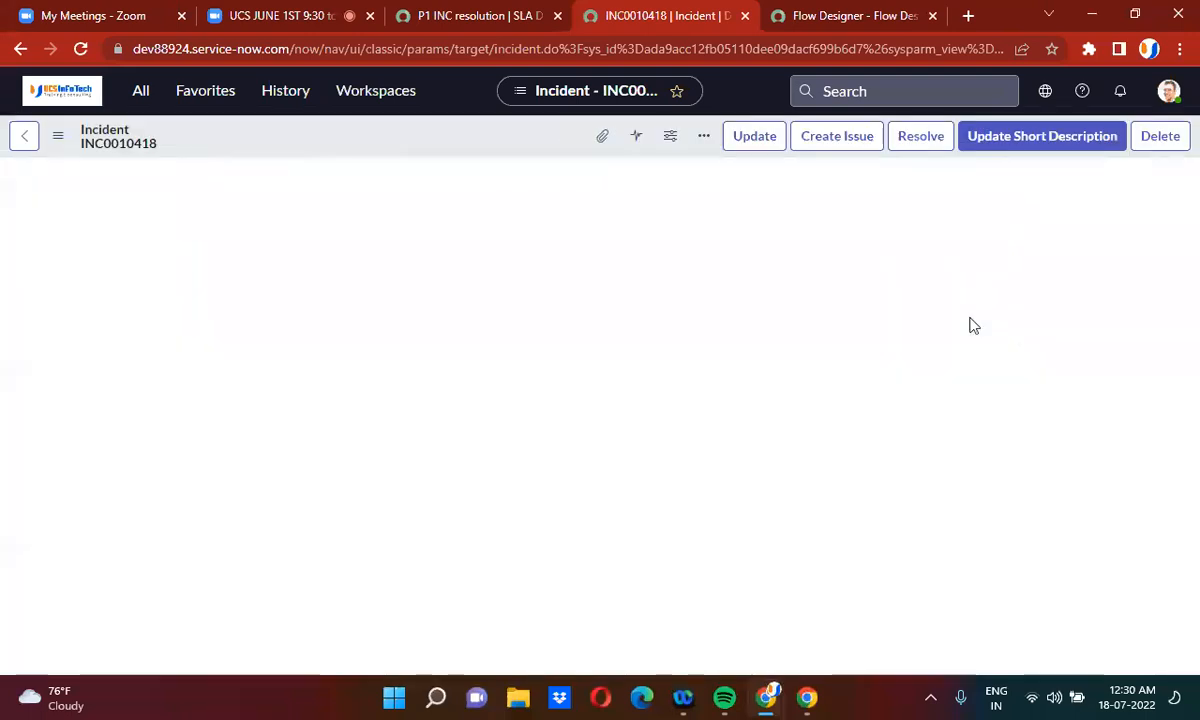
scroll(527, 452, "down", 15)
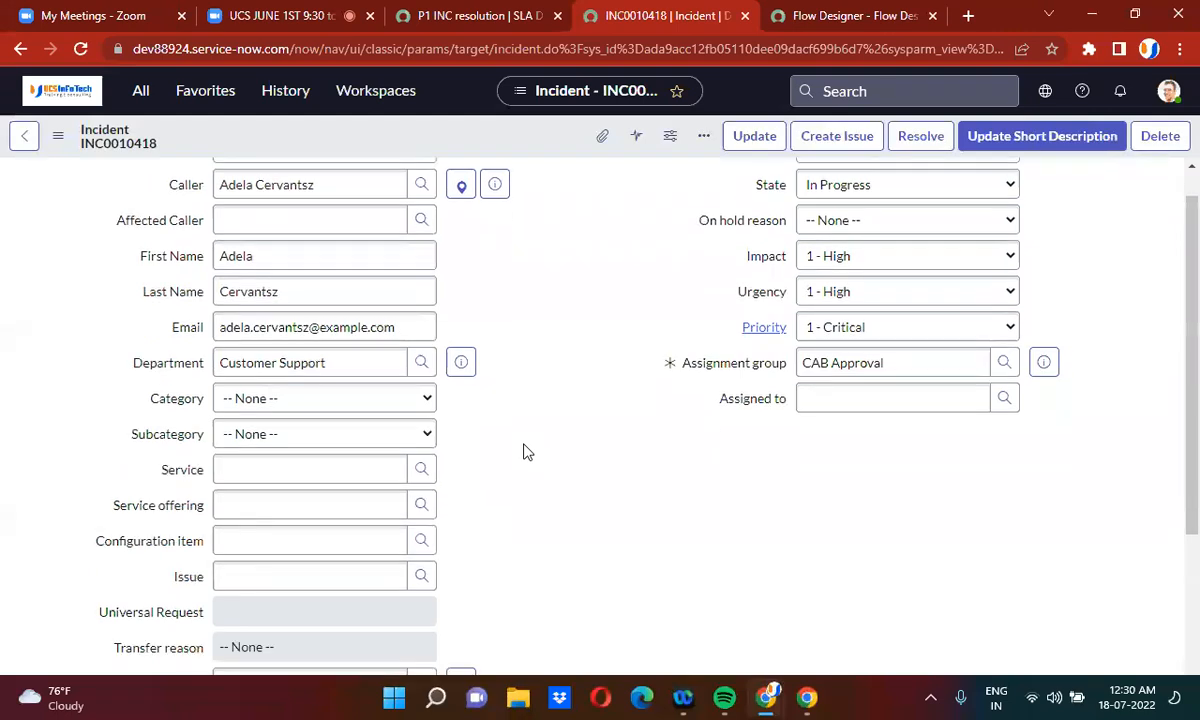
scroll(527, 452, "down", 3)
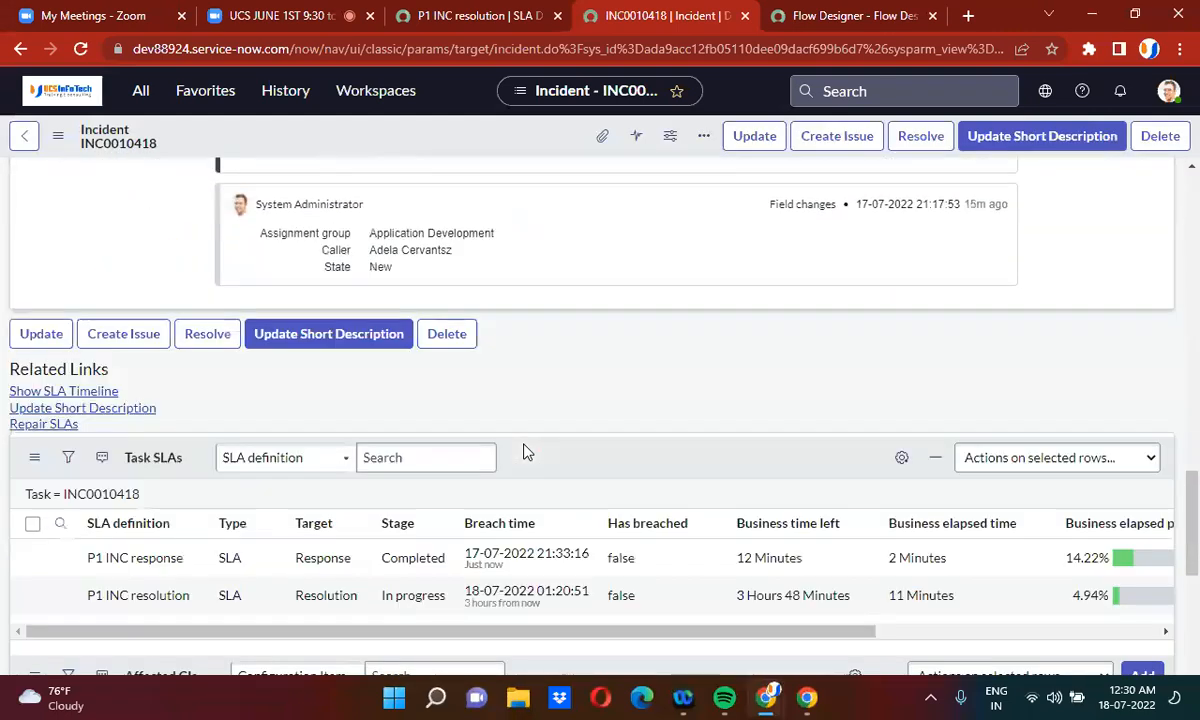
scroll(527, 452, "down", 1)
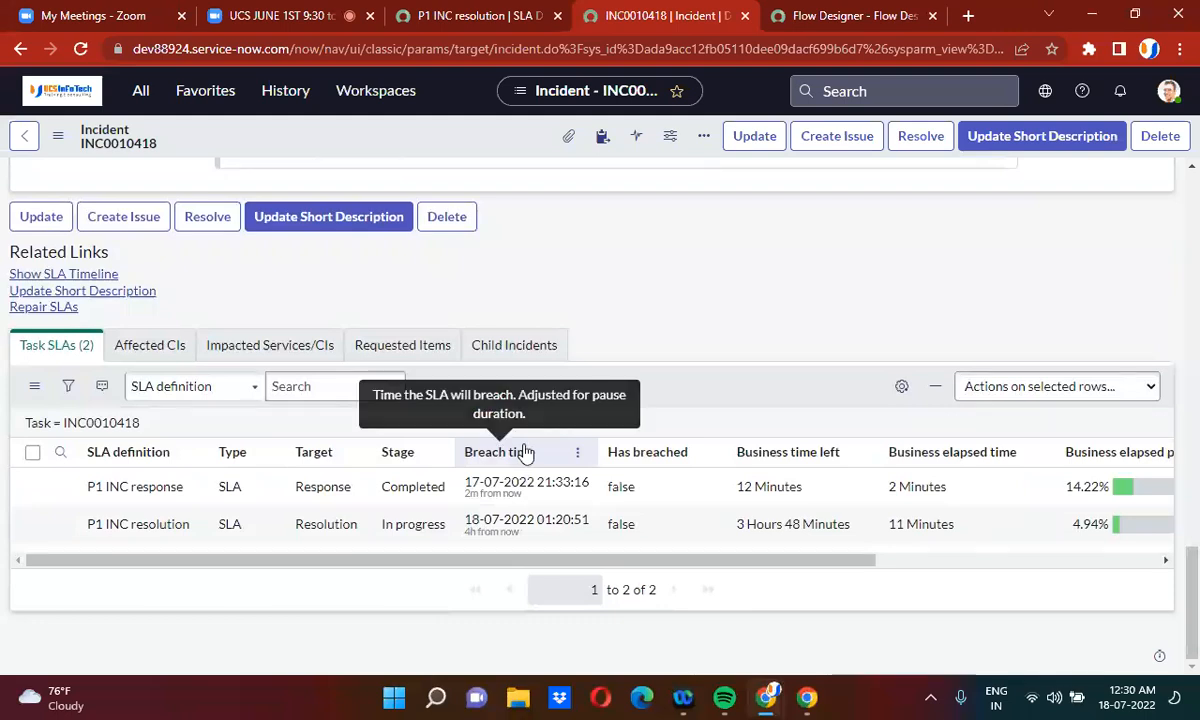
Step: Review the reset condition and start condition of the P1 INC resolution SLA definition
left_click(441, 12)
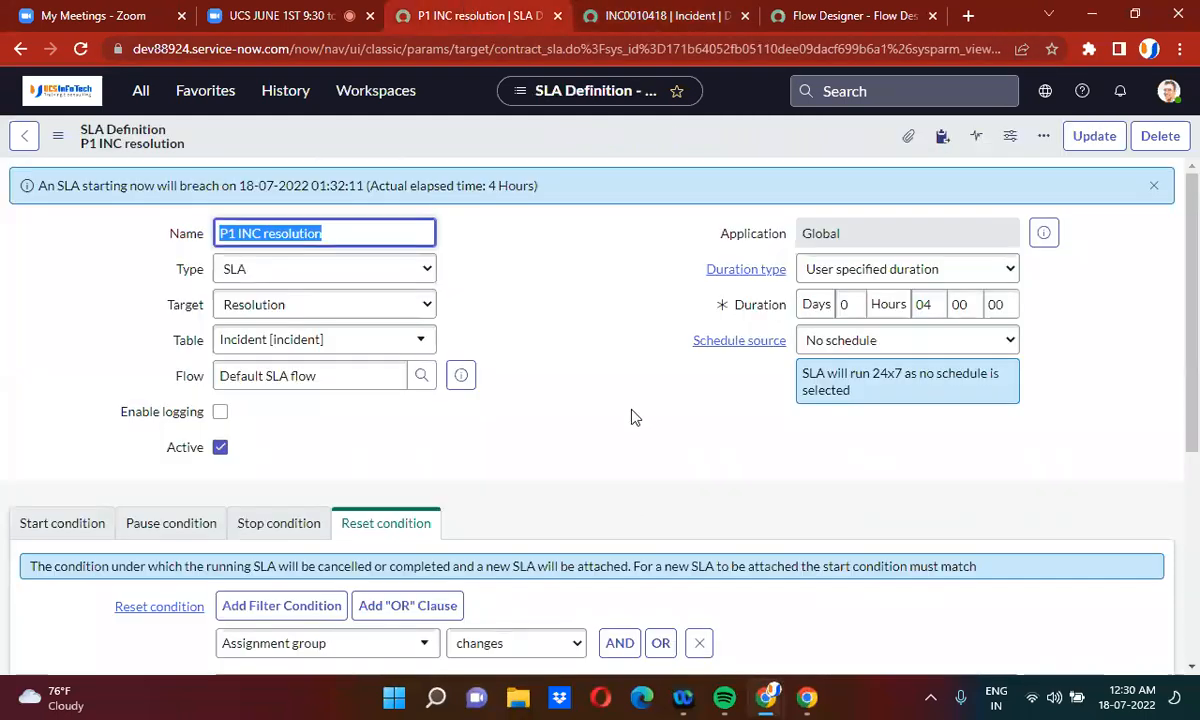
scroll(632, 416, "down", 3)
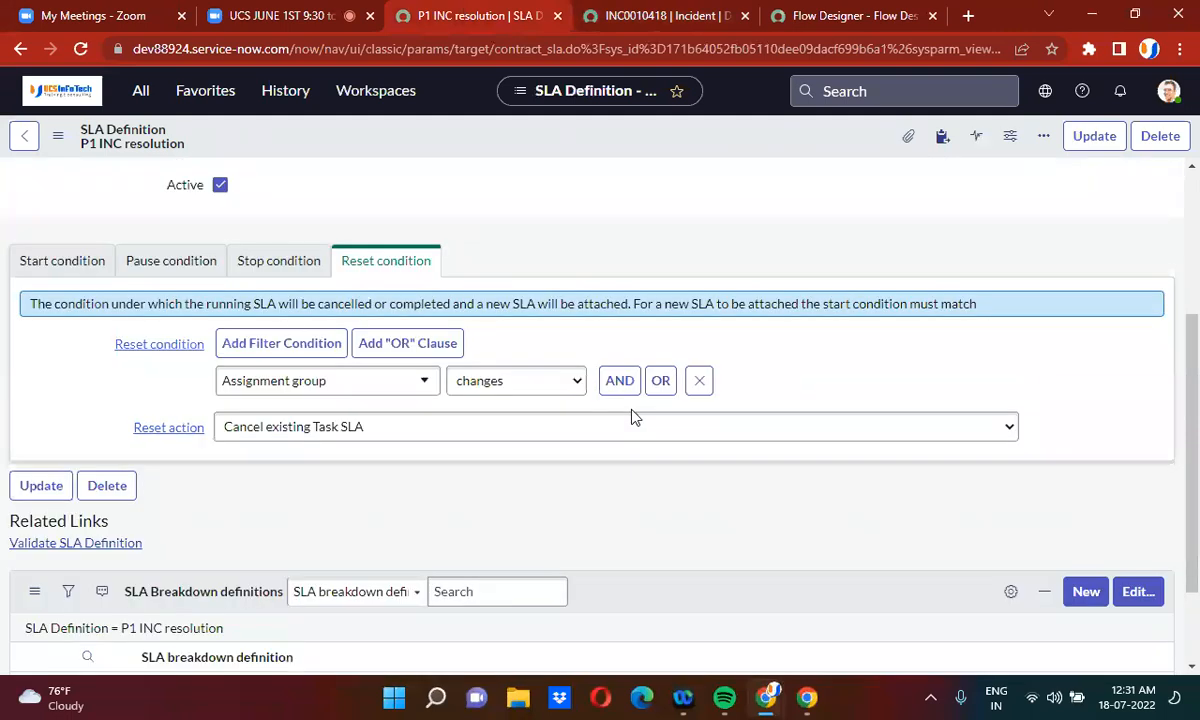
left_click(60, 263)
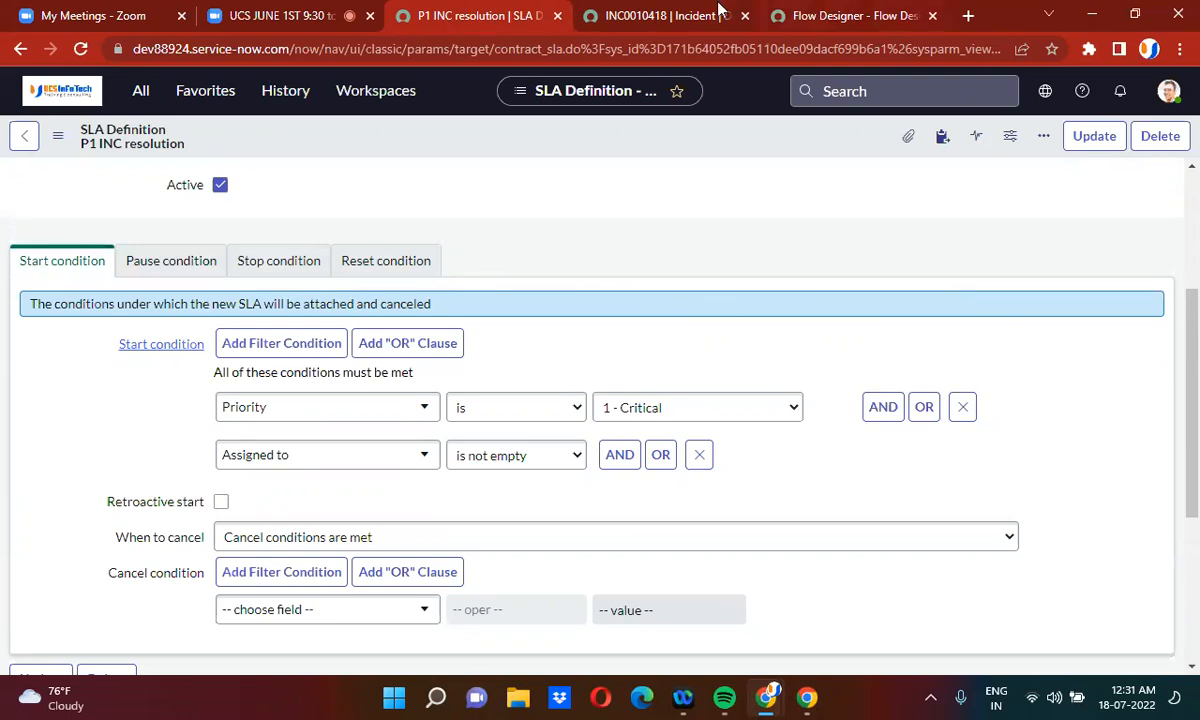
Step: Assign incident INC0010418 to a member of the CAB Approval group, save it and check its task SLAs
left_click(672, 14)
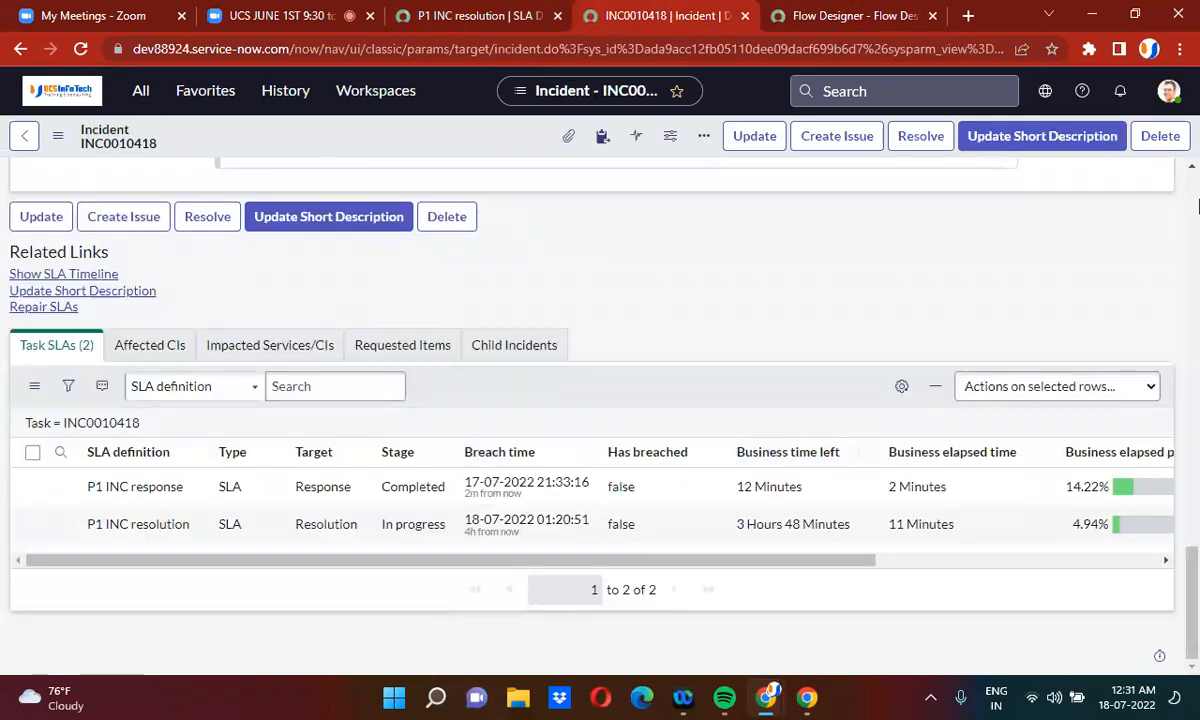
left_click(1190, 205)
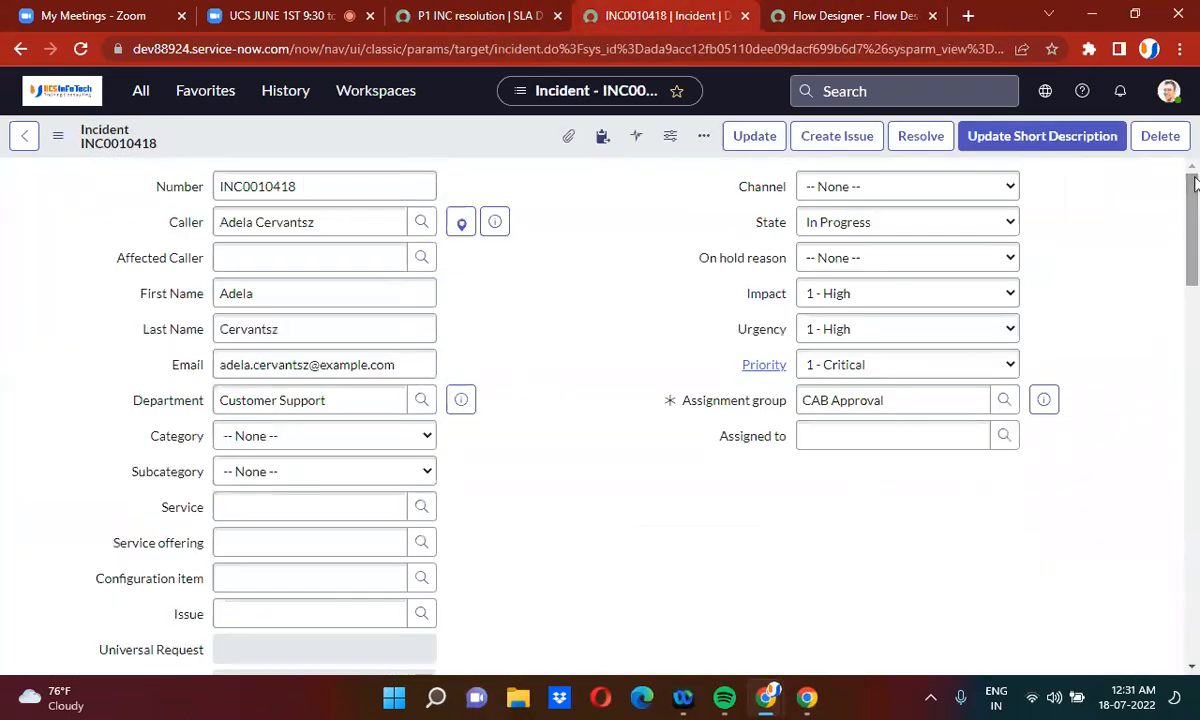
left_click(853, 432)
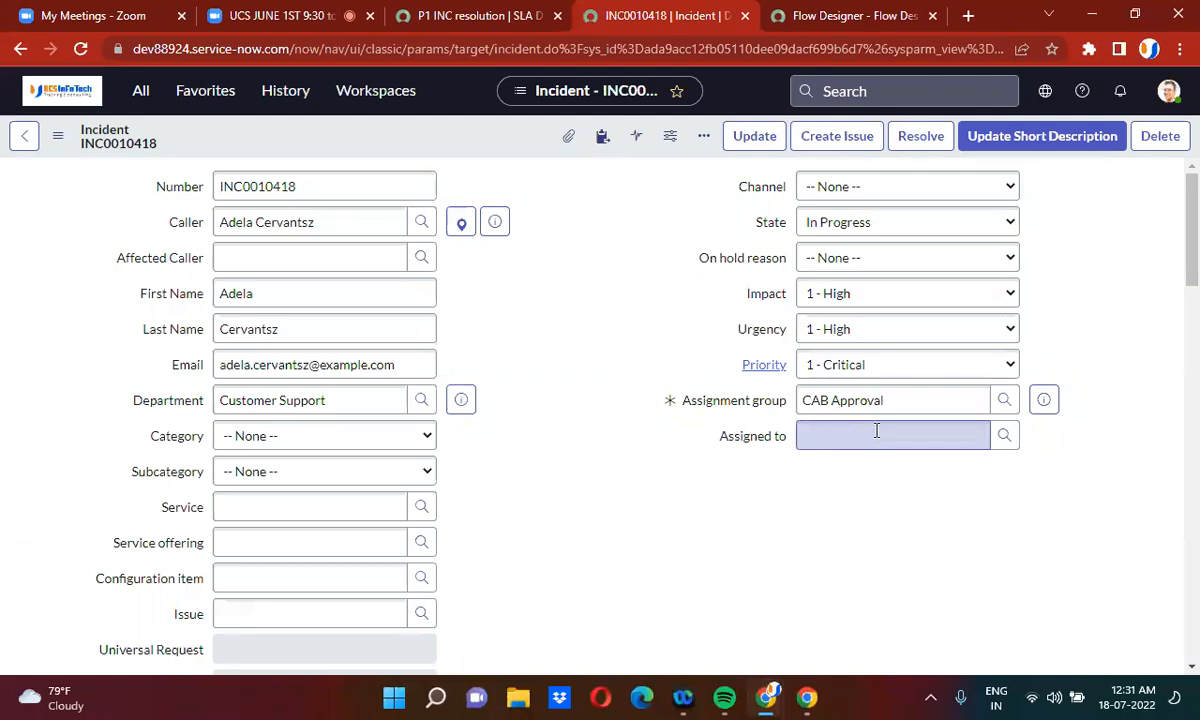
left_click(881, 435)
type("**")
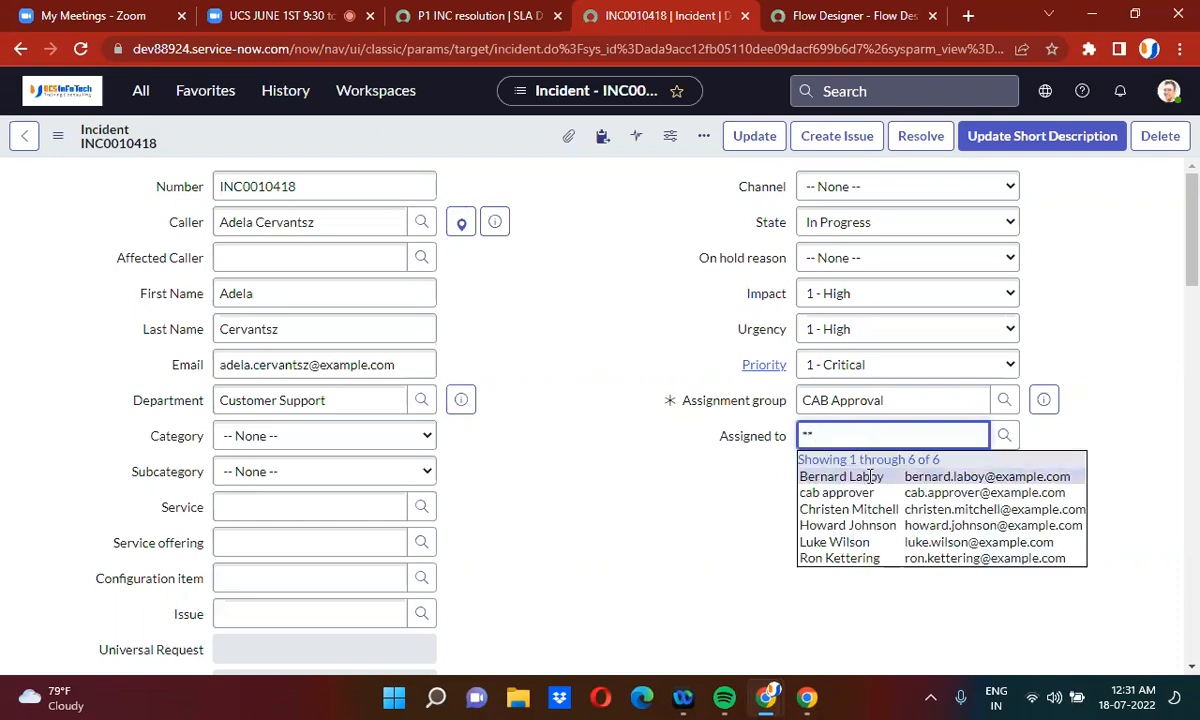
left_click(870, 477)
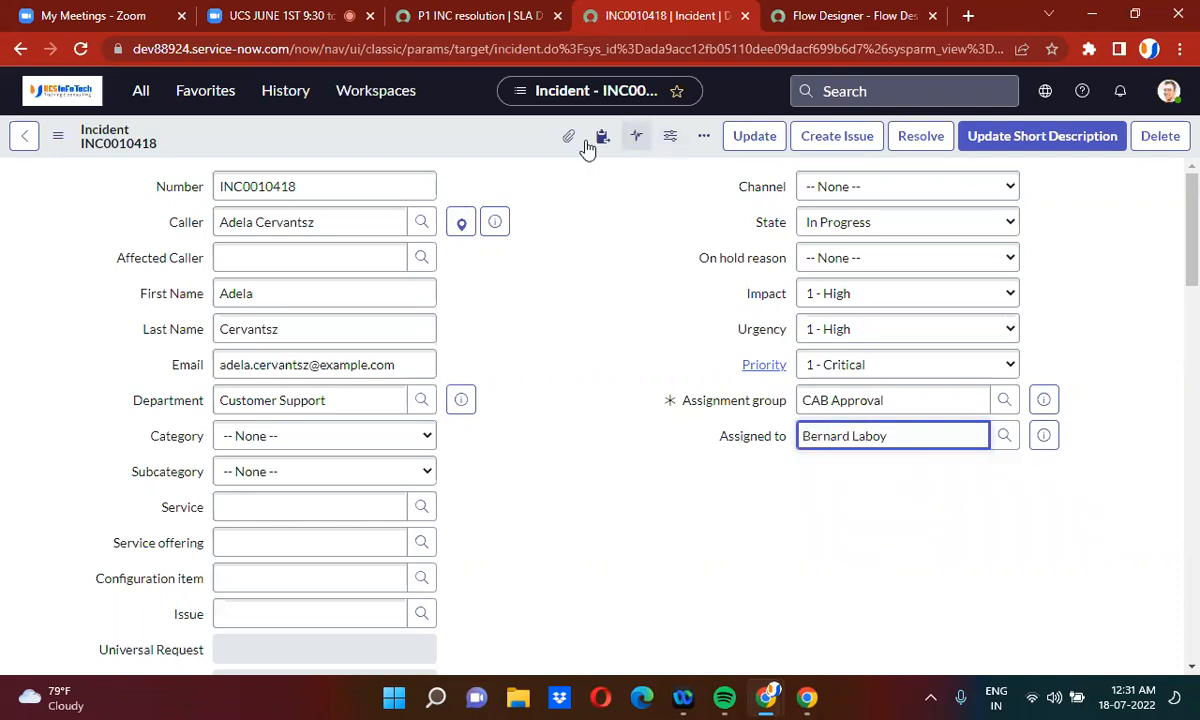
right_click(478, 145)
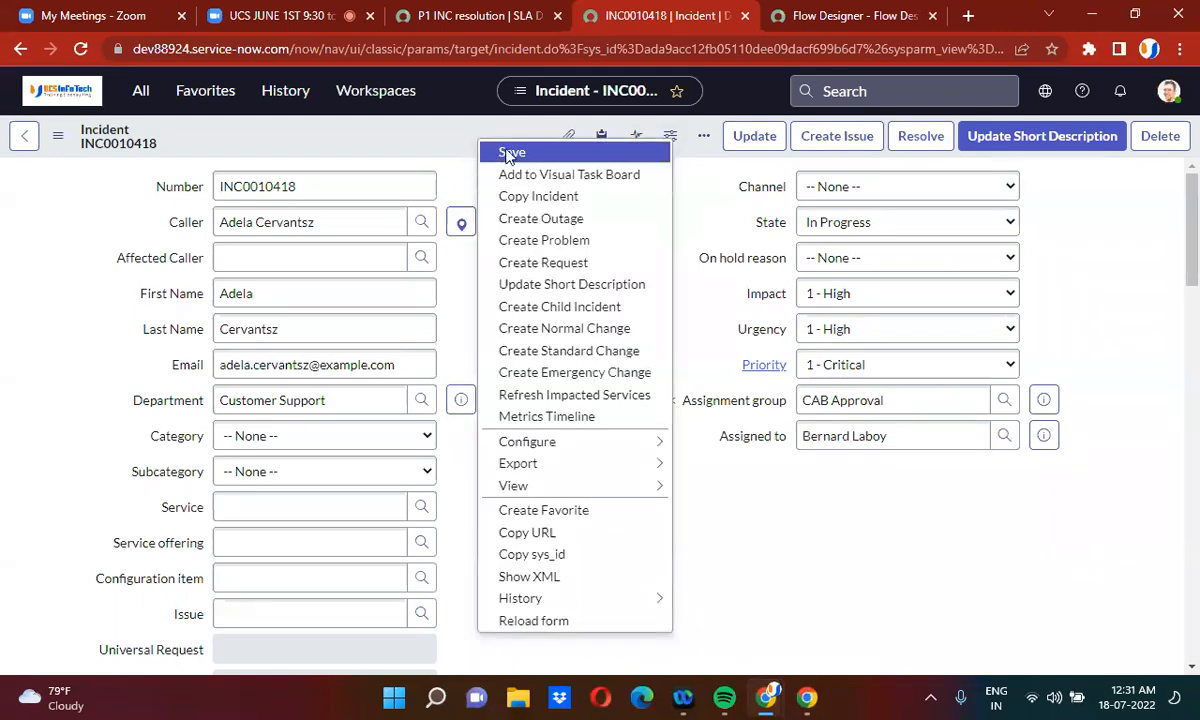
left_click(505, 155)
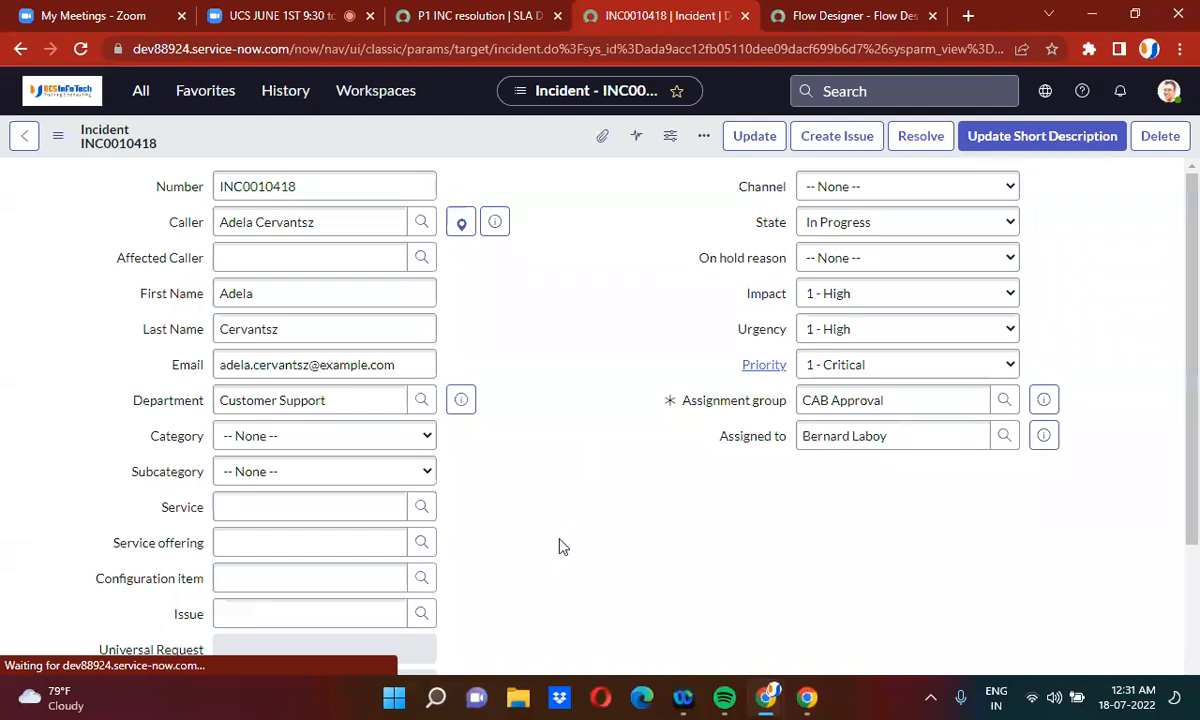
scroll(560, 546, "down", 10)
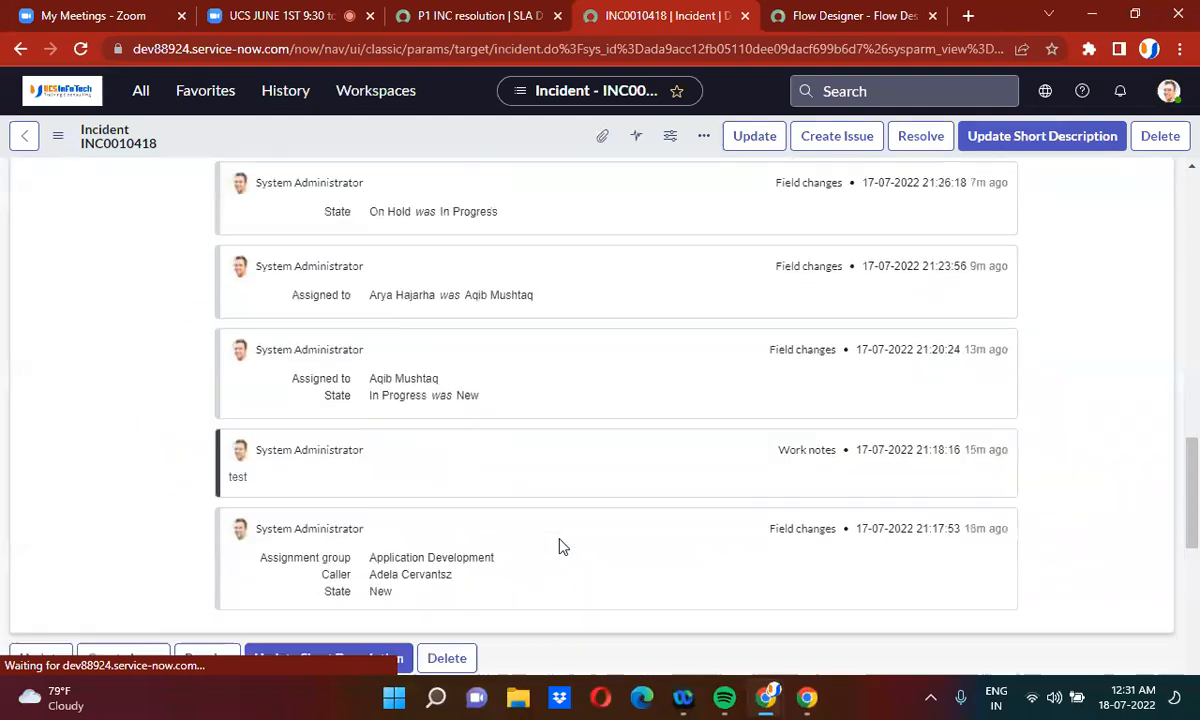
scroll(560, 546, "down", 4)
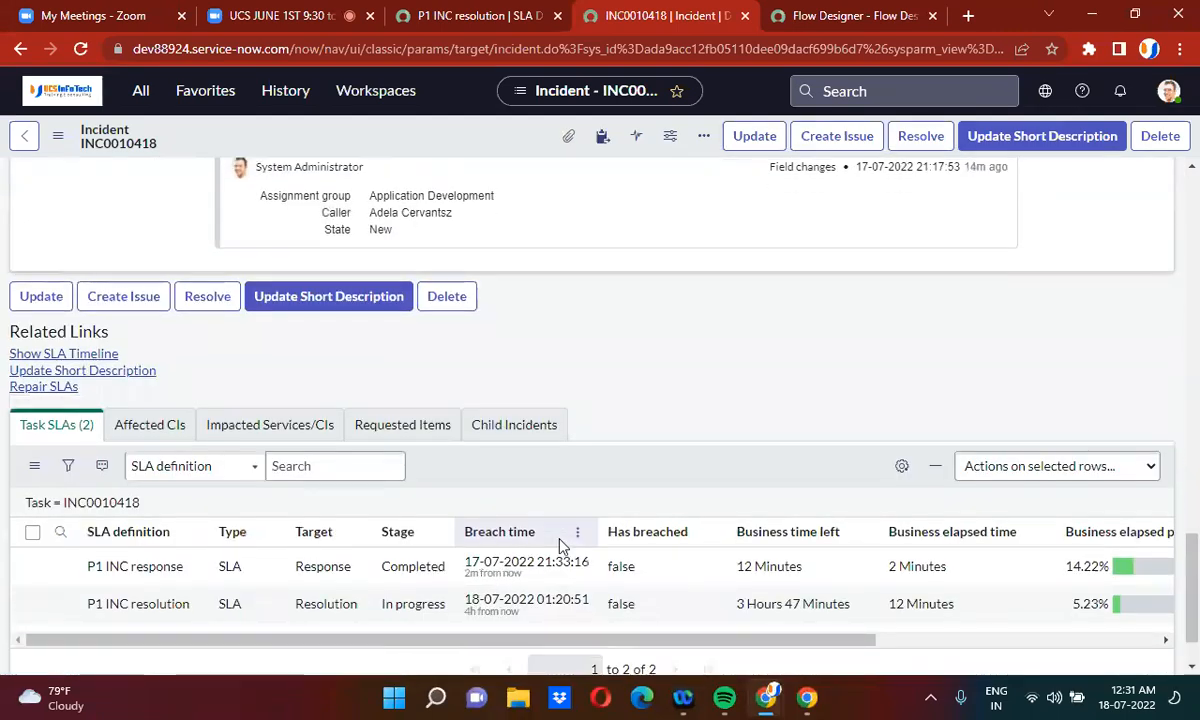
scroll(560, 546, "down", 1)
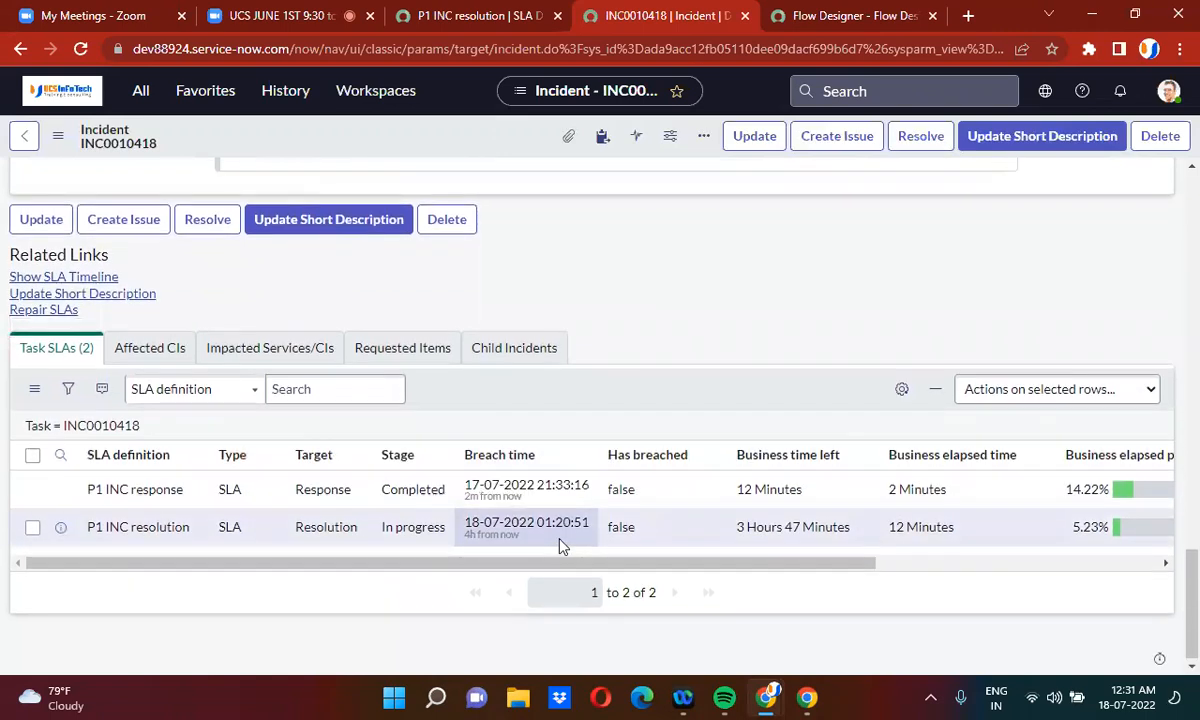
Step: Change the incident's Assignment group to ServiceNow Developers with a member of that group as assignee, save and check the task SLAs
scroll(560, 546, "up", 12)
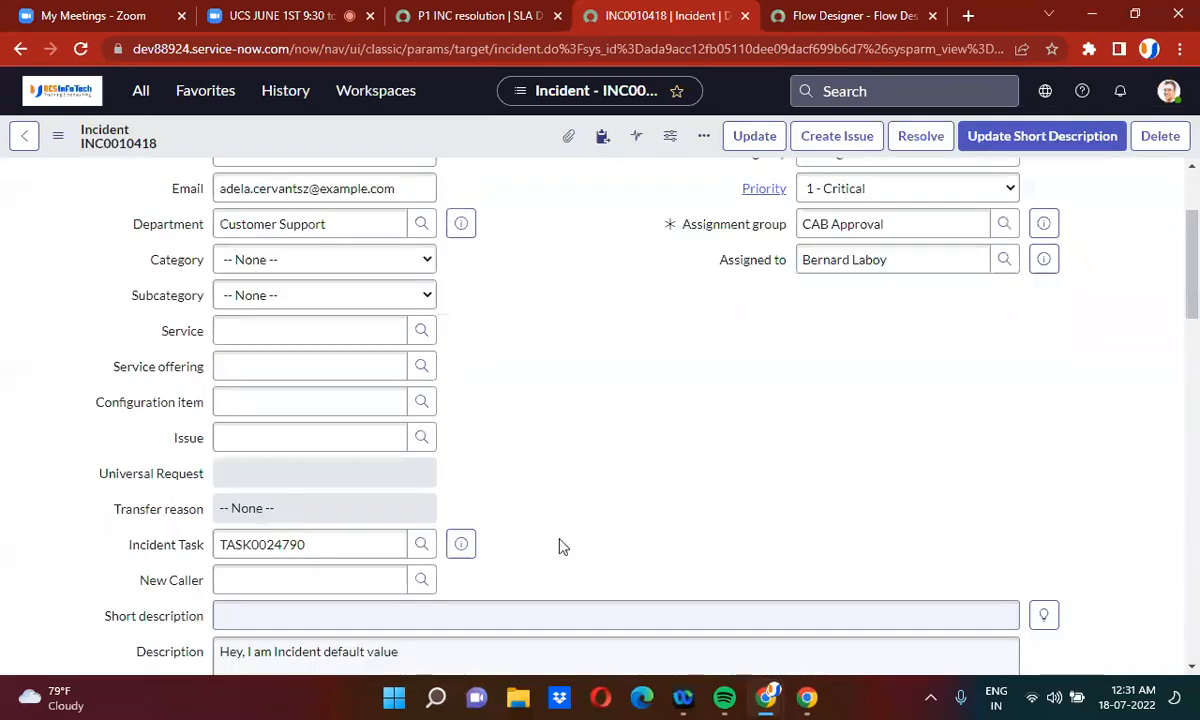
scroll(560, 546, "up", 2)
triple_click(872, 400)
key("BackSpace")
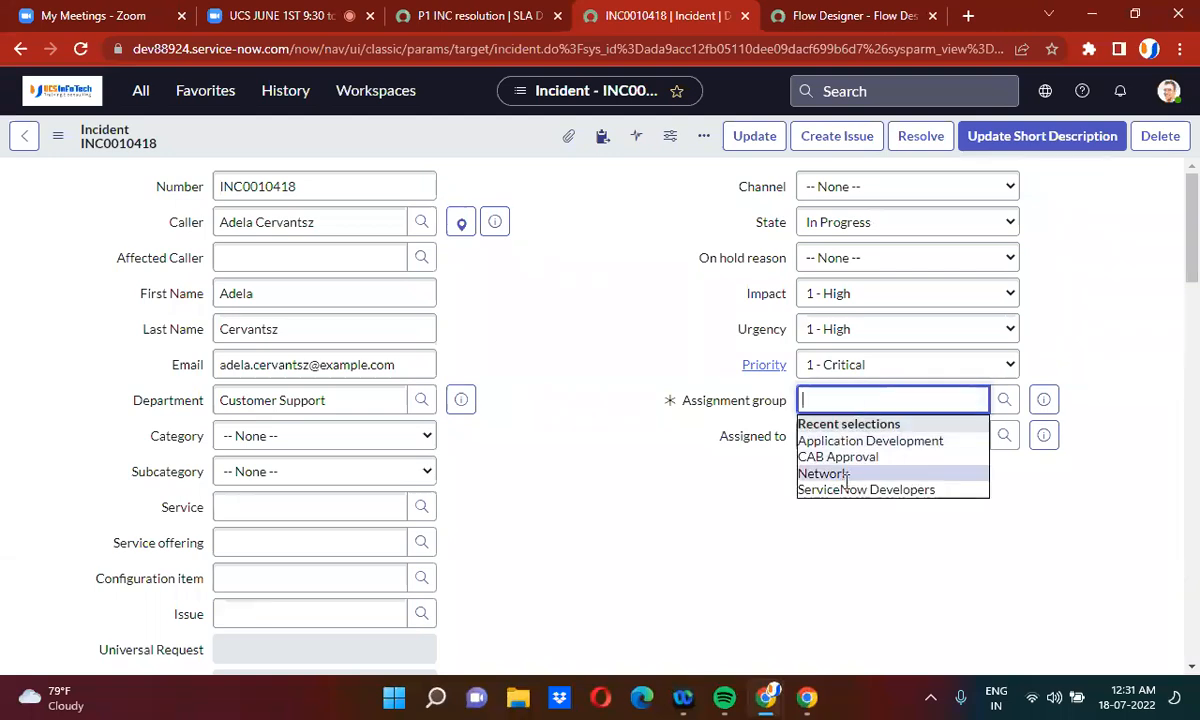
left_click(848, 490)
left_click(879, 440)
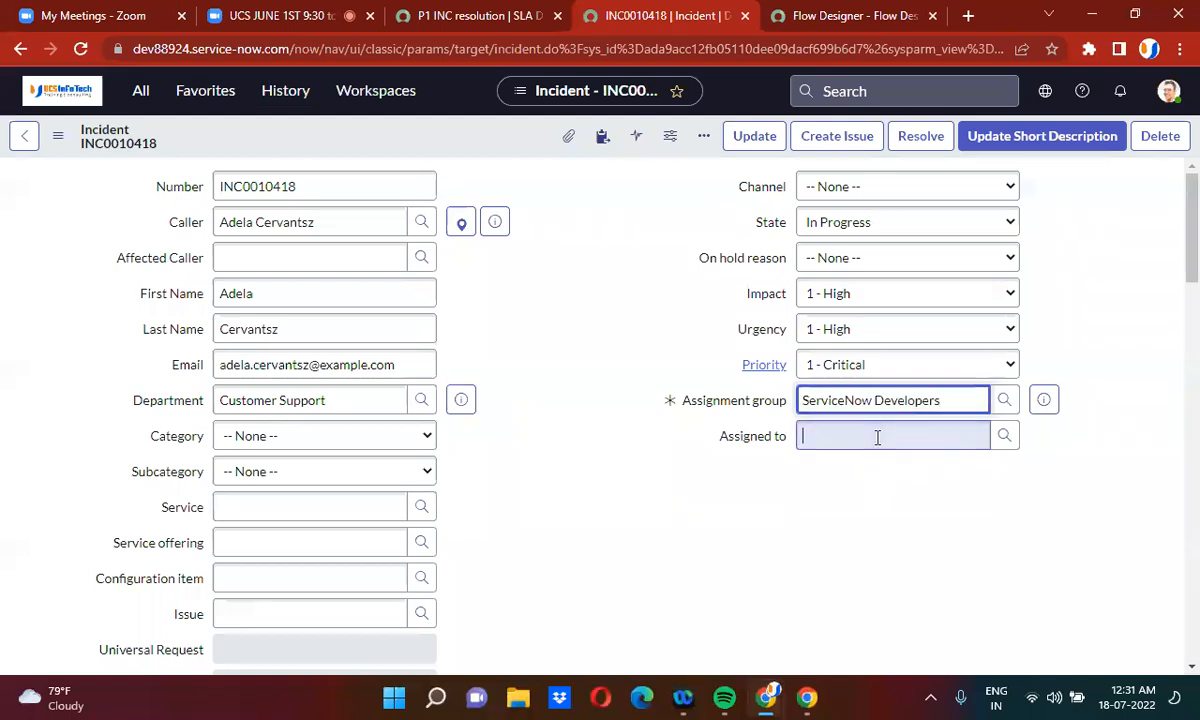
type("*")
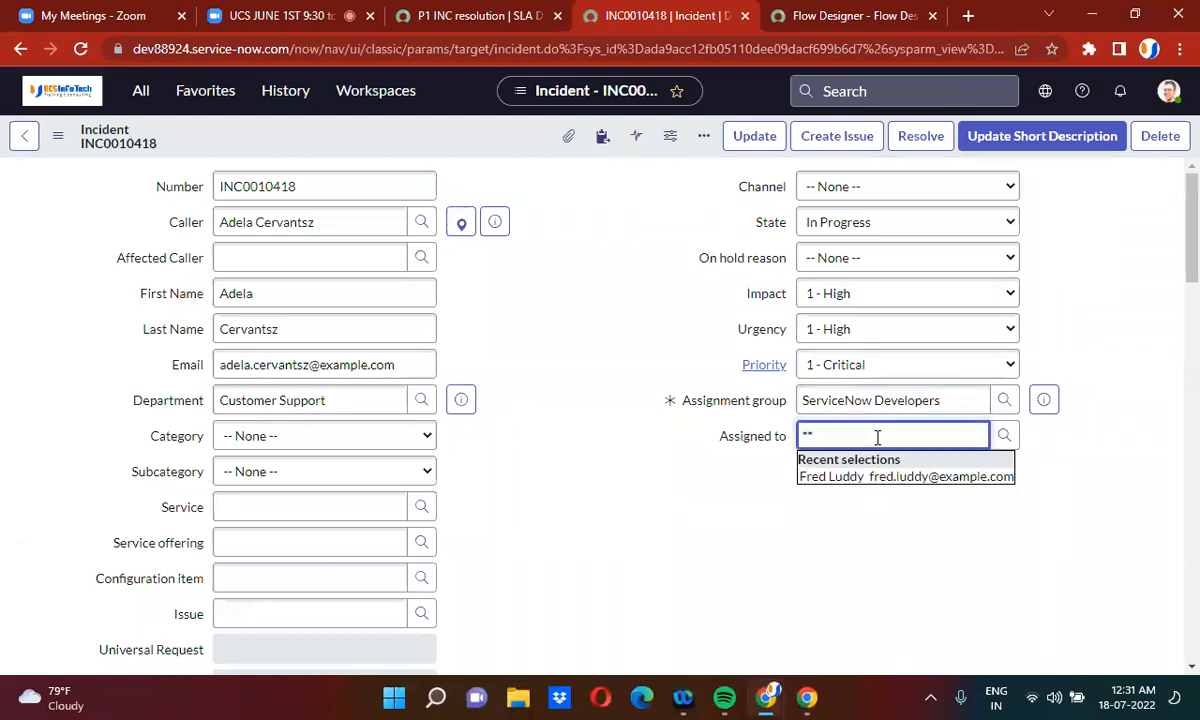
left_click(865, 476)
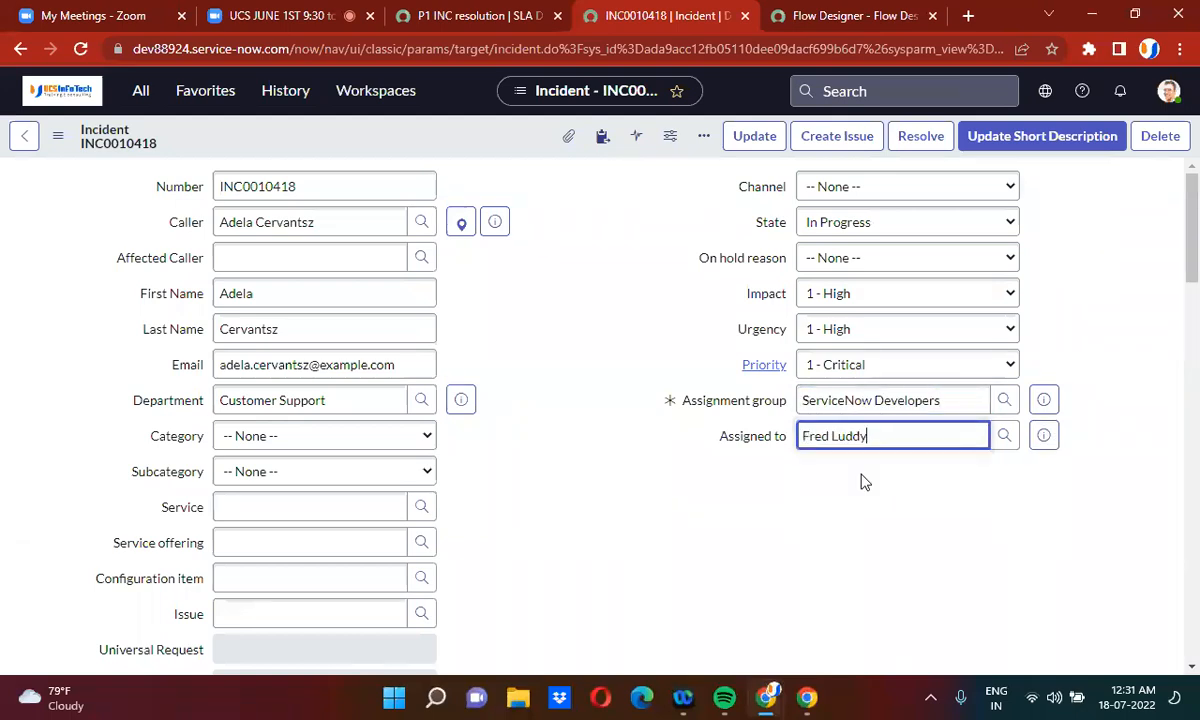
right_click(517, 142)
left_click(540, 151)
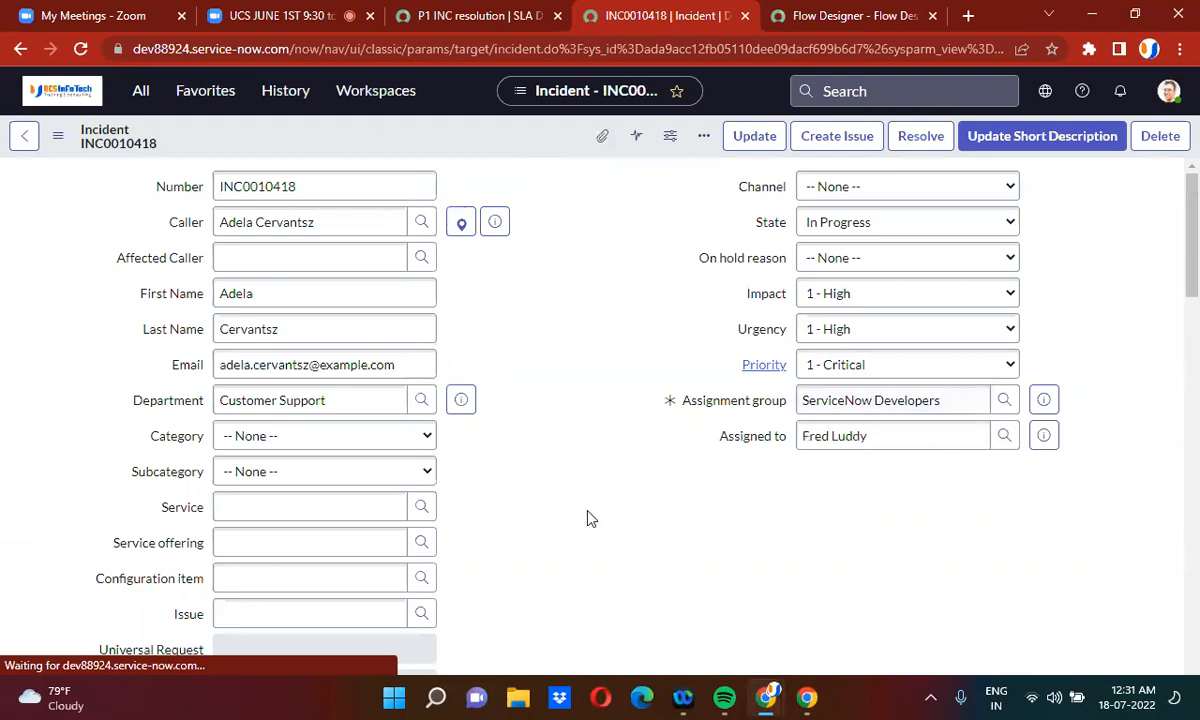
scroll(566, 478, "down", 1)
scroll(566, 478, "down", 15)
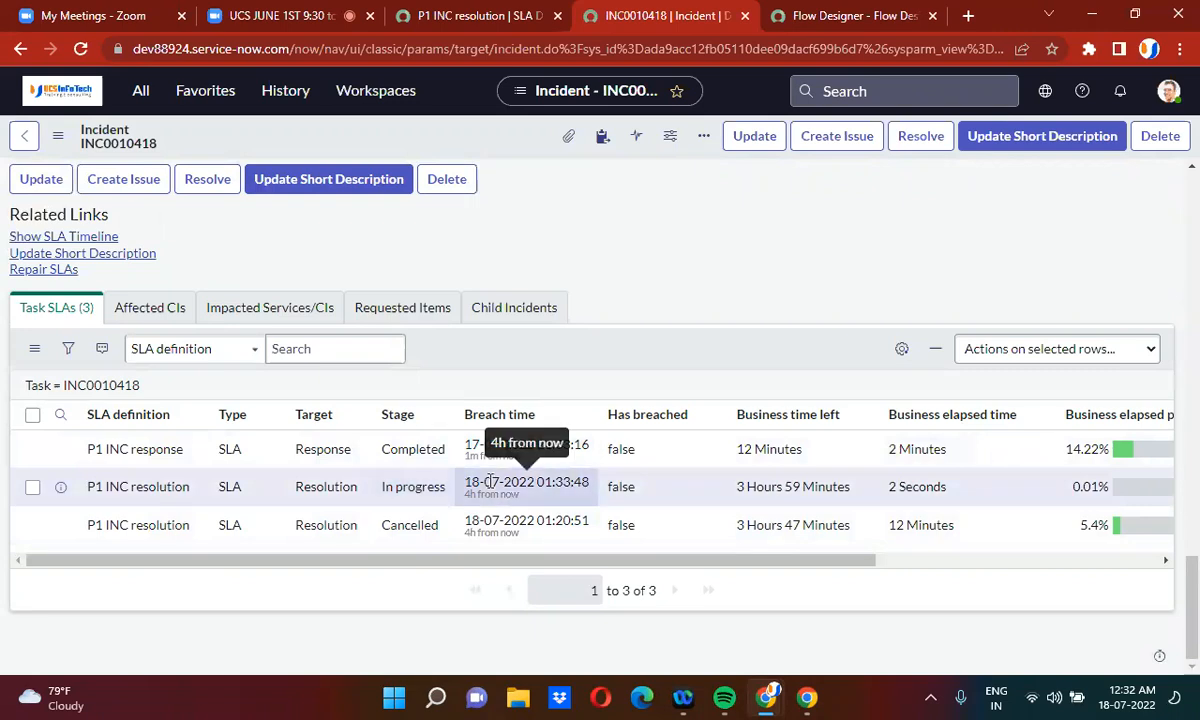
Step: Compare the P1 INC resolution definition's reset condition and reset action with its start condition
left_click(427, 12)
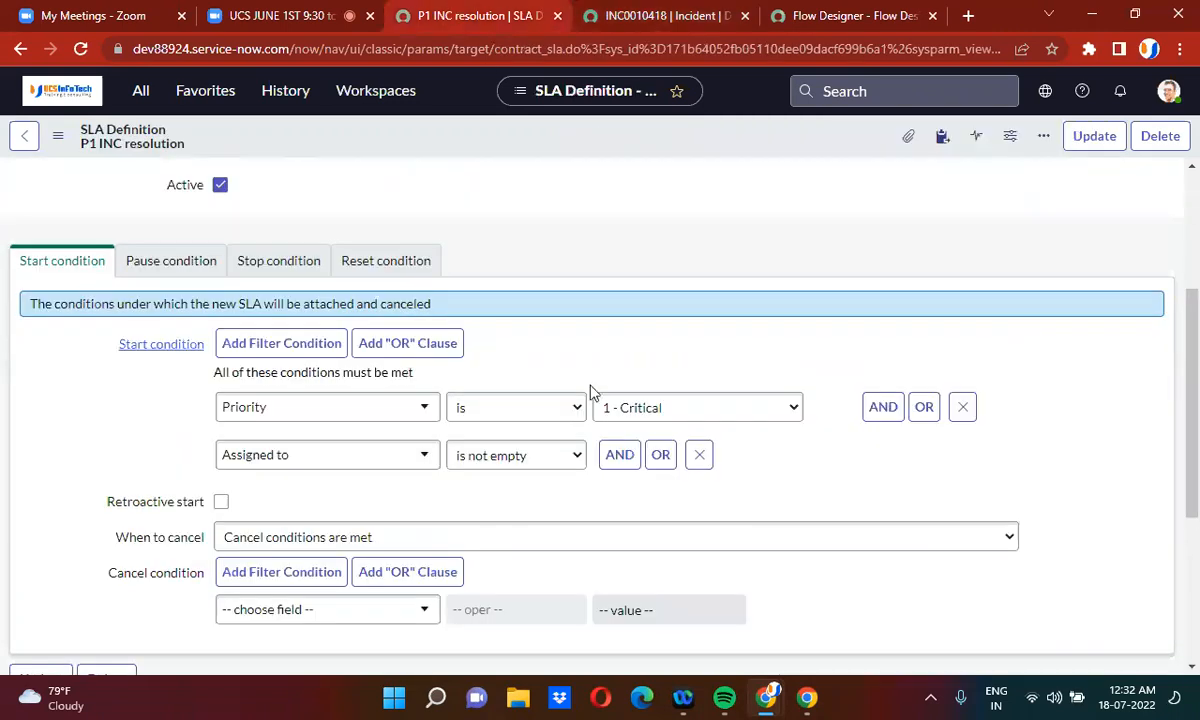
left_click(383, 264)
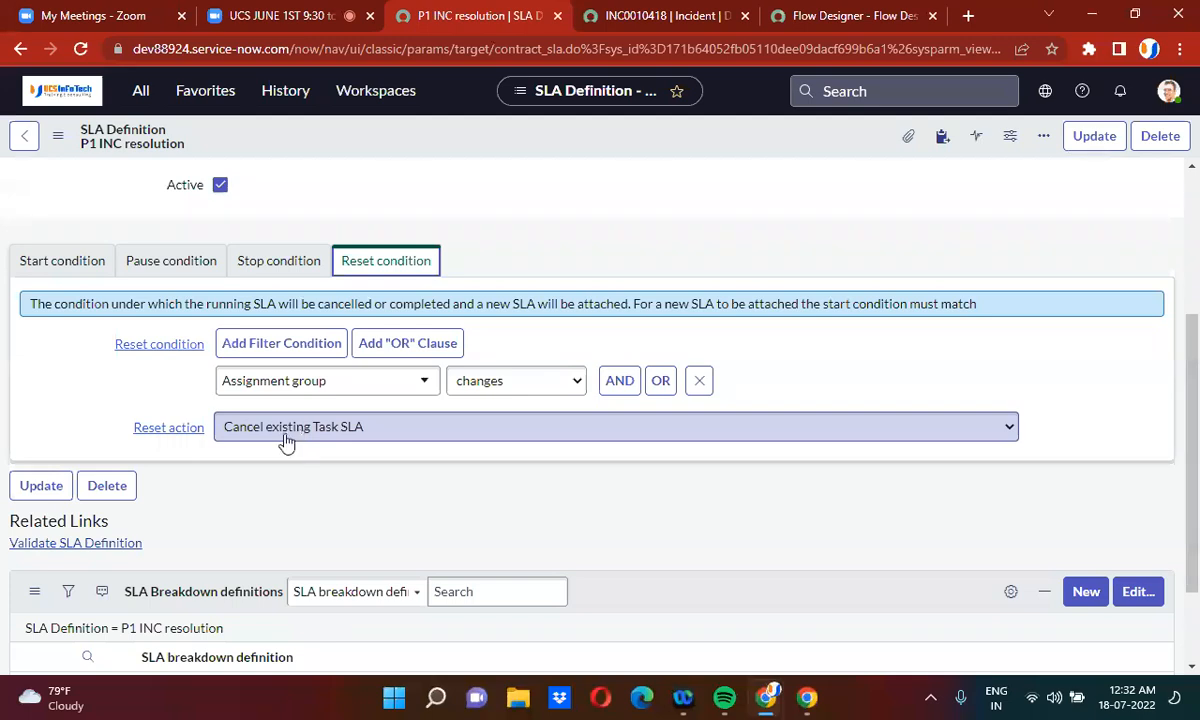
left_click(37, 272)
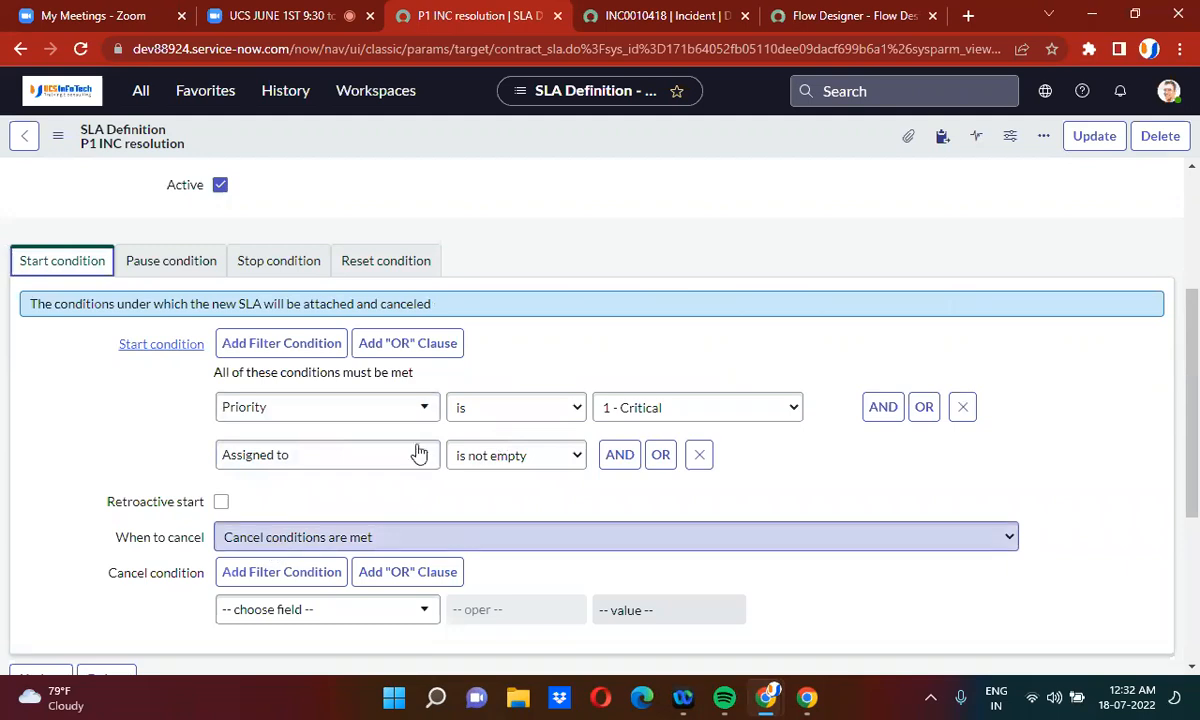
left_click(402, 271)
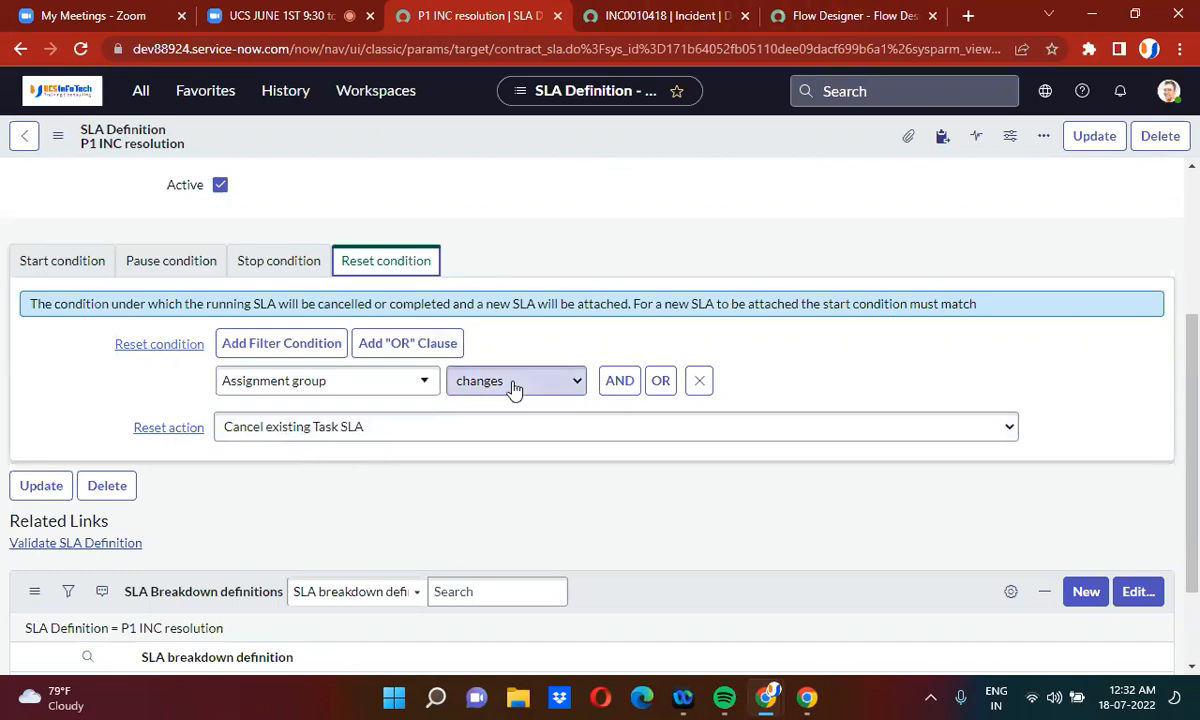
Step: Return to incident INC0010418 and examine its task SLAs and assignment fields
left_click(666, 15)
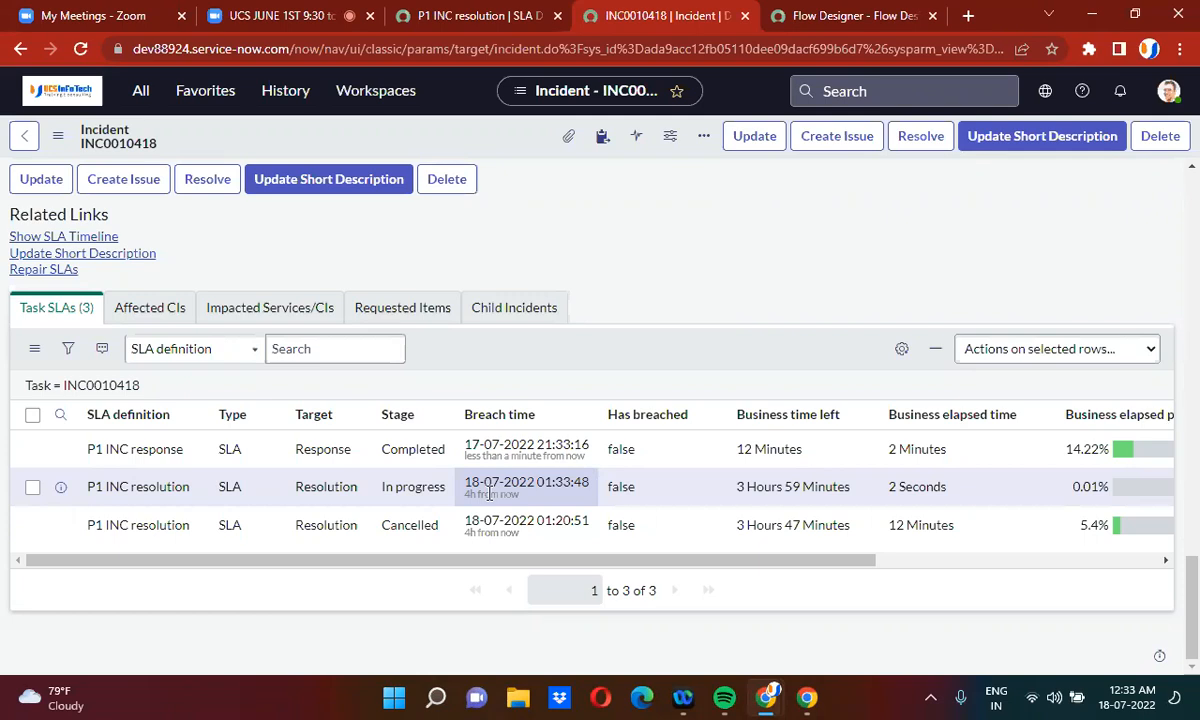
scroll(790, 420, "up", 1)
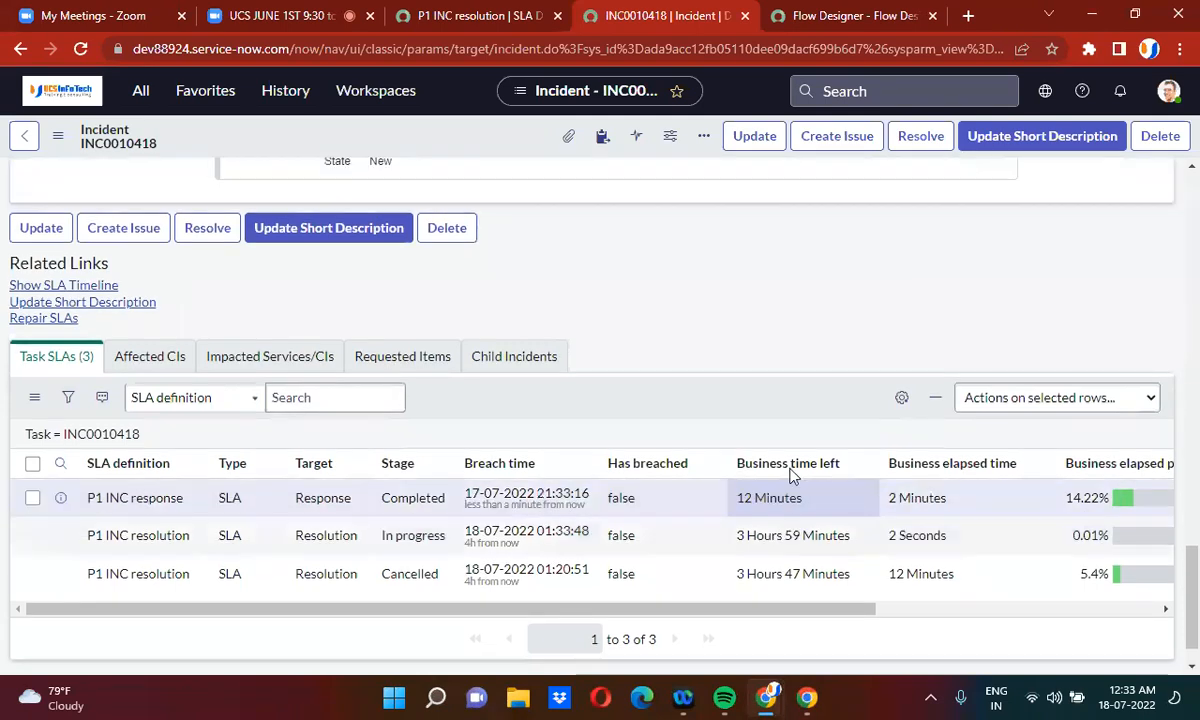
left_click_drag(1196, 613, 1190, 254)
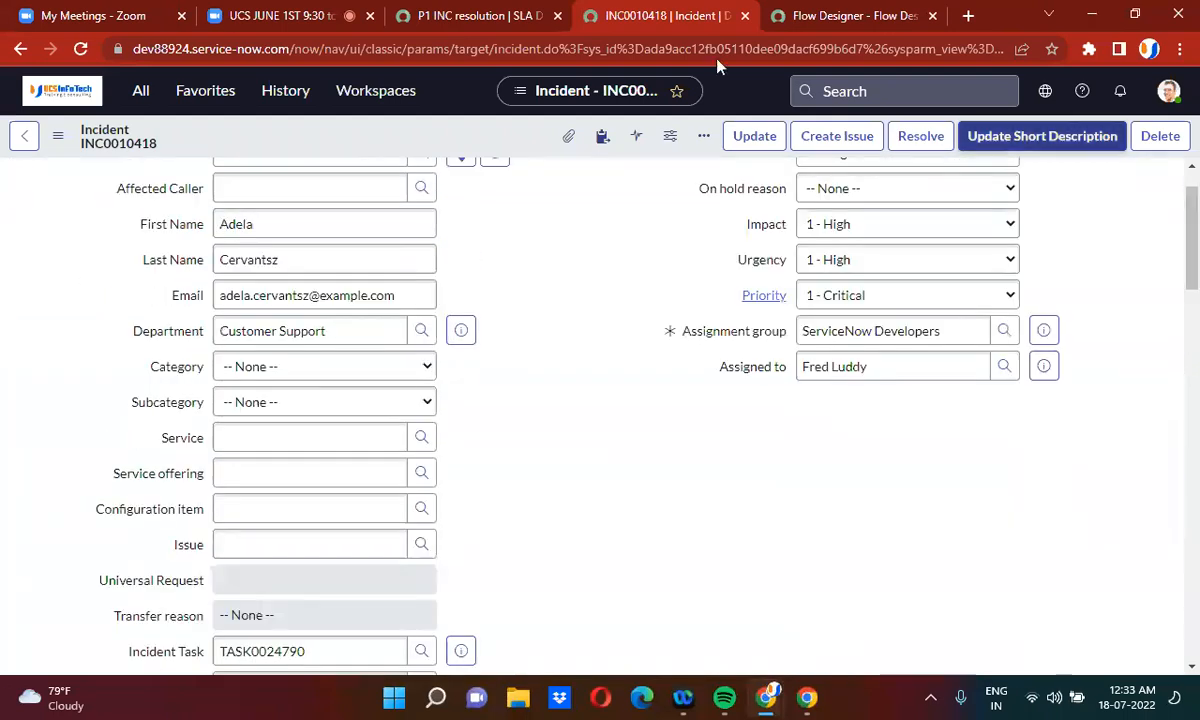
Step: Return to the P1 INC resolution SLA definition and open the System Definition Tables list in a new browser tab
left_click(420, 14)
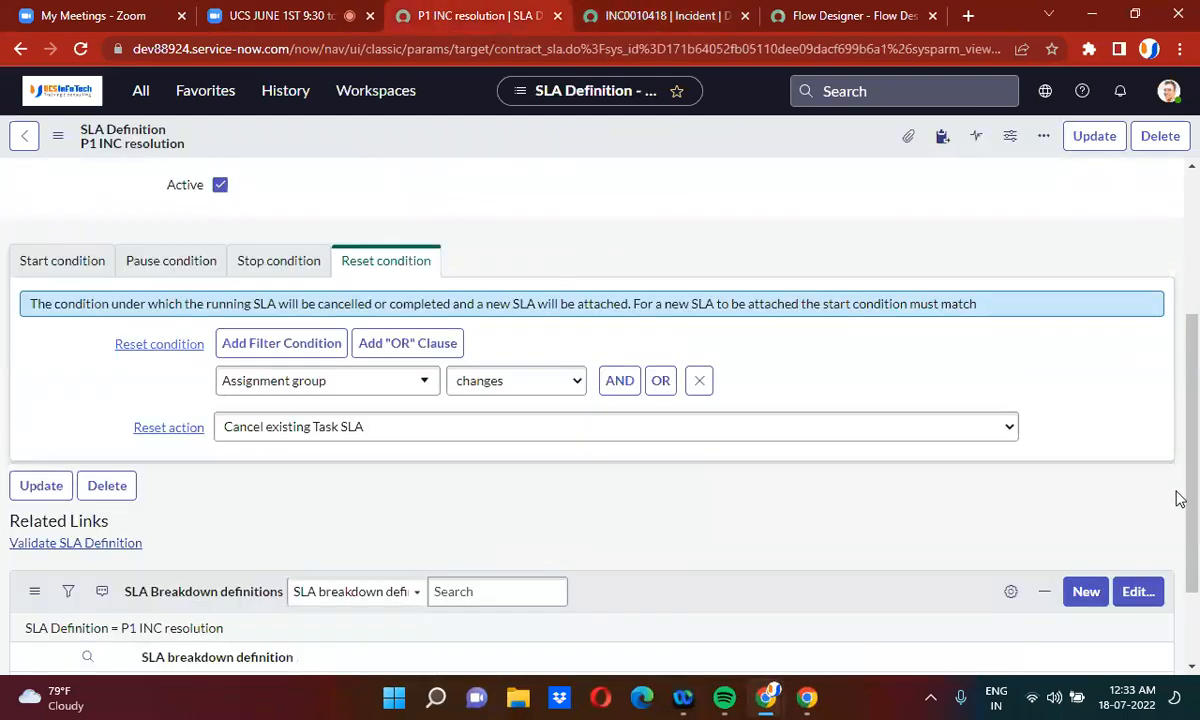
scroll(1197, 537, "up", 3)
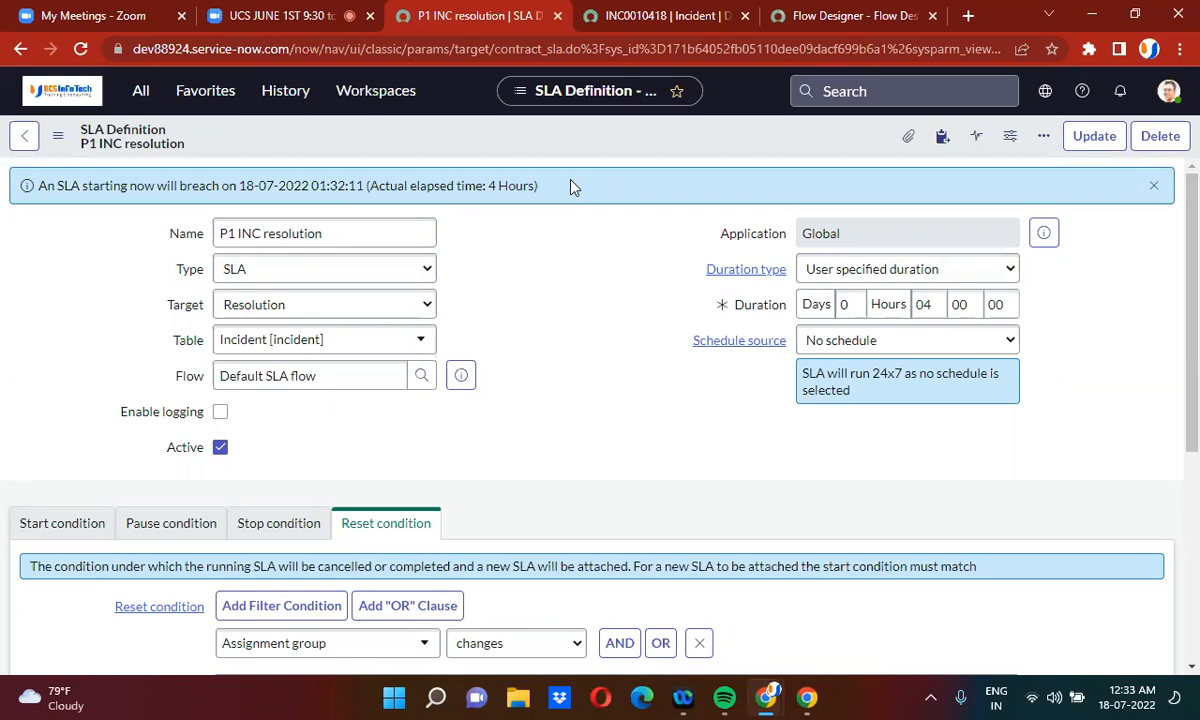
left_click(141, 91)
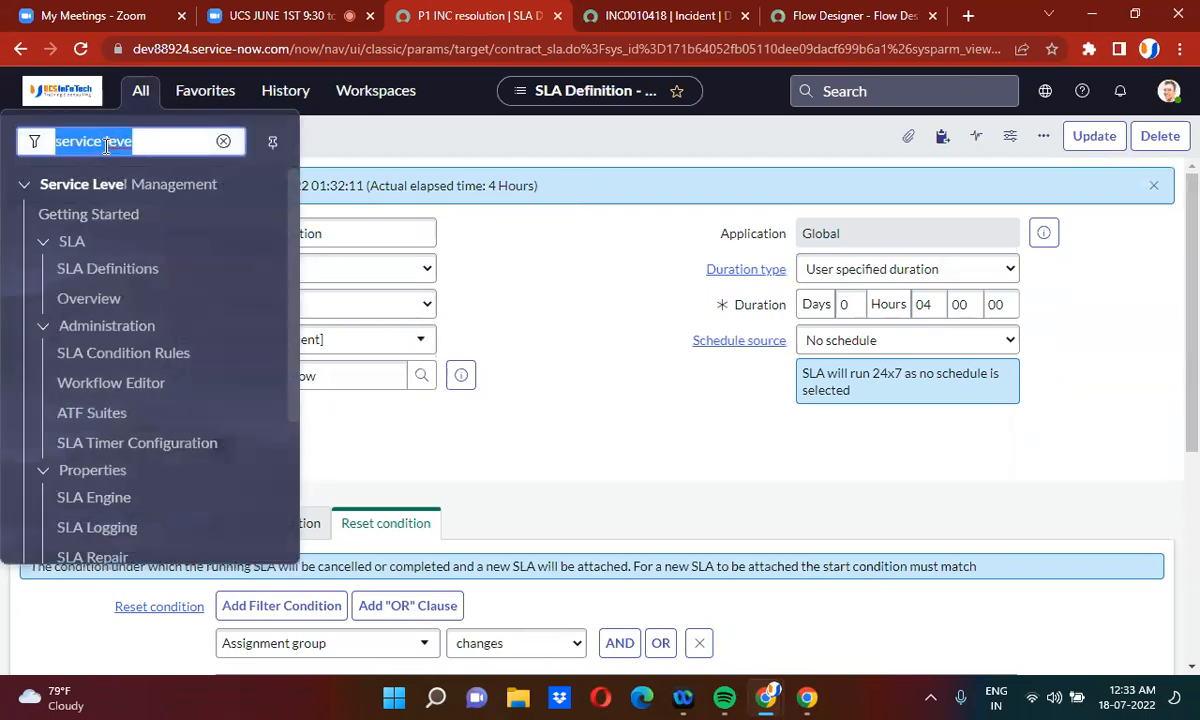
type("tables")
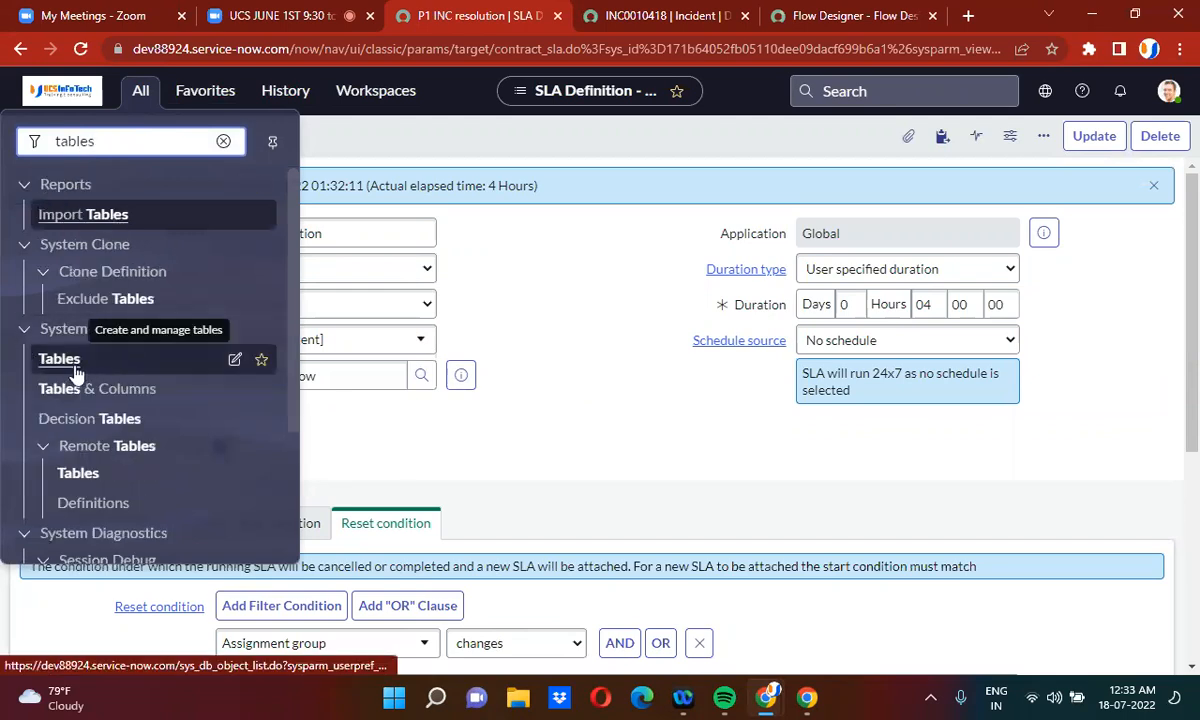
right_click(75, 372)
left_click(120, 383)
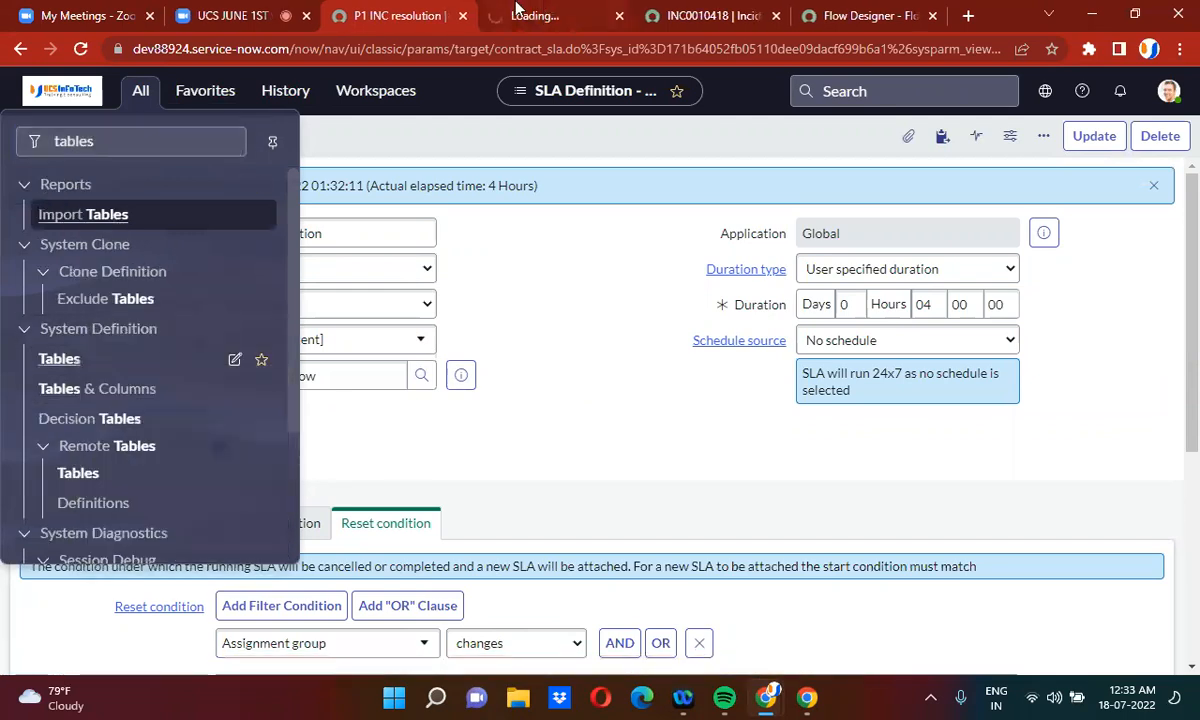
left_click(516, 8)
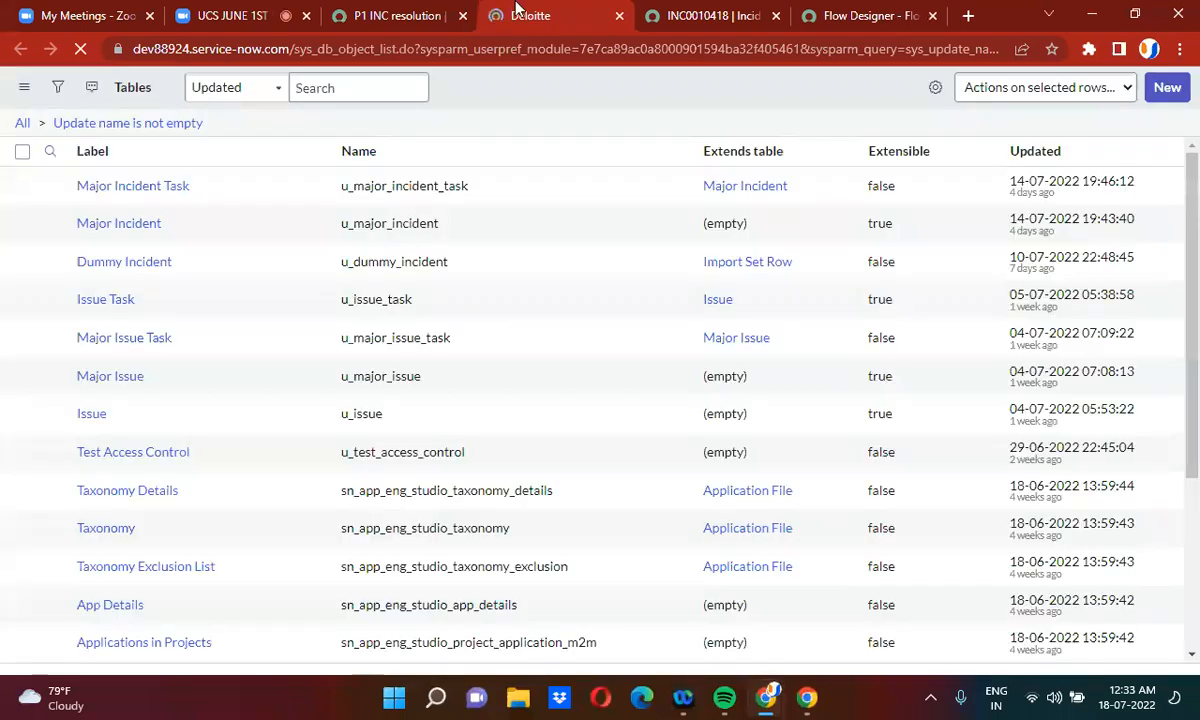
Step: Filter the Tables list to tables whose Extends table value starts with "task"
left_click(645, 186)
type("task")
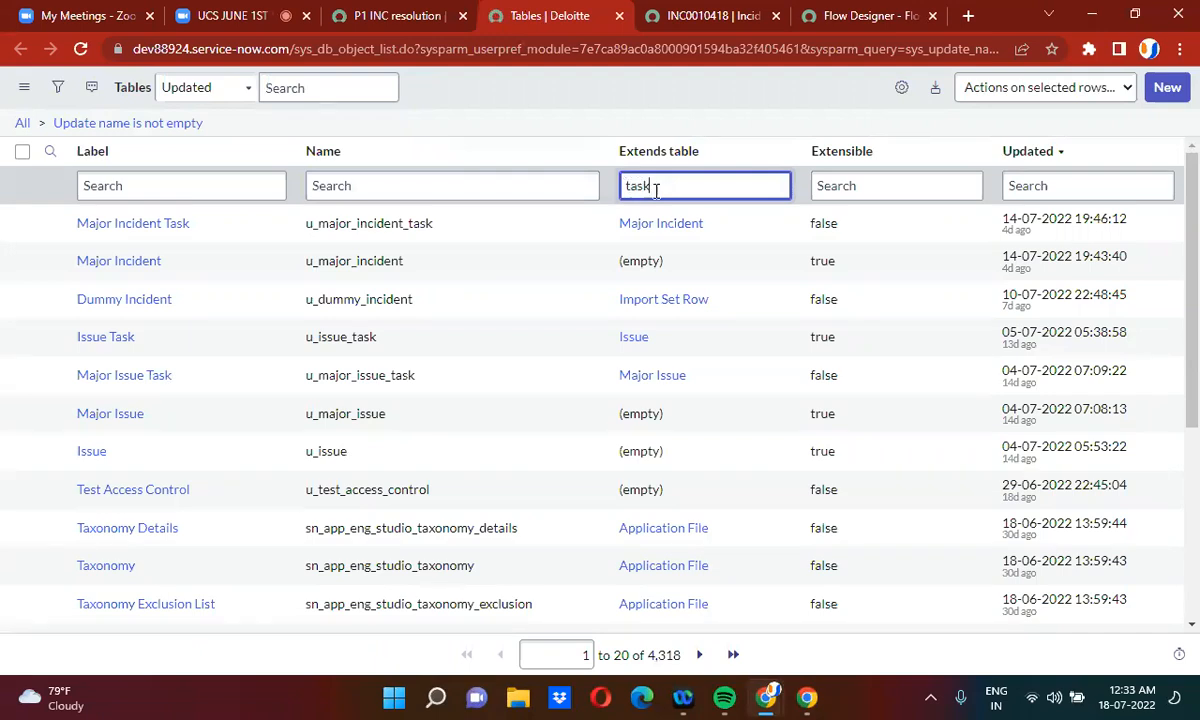
key("Return")
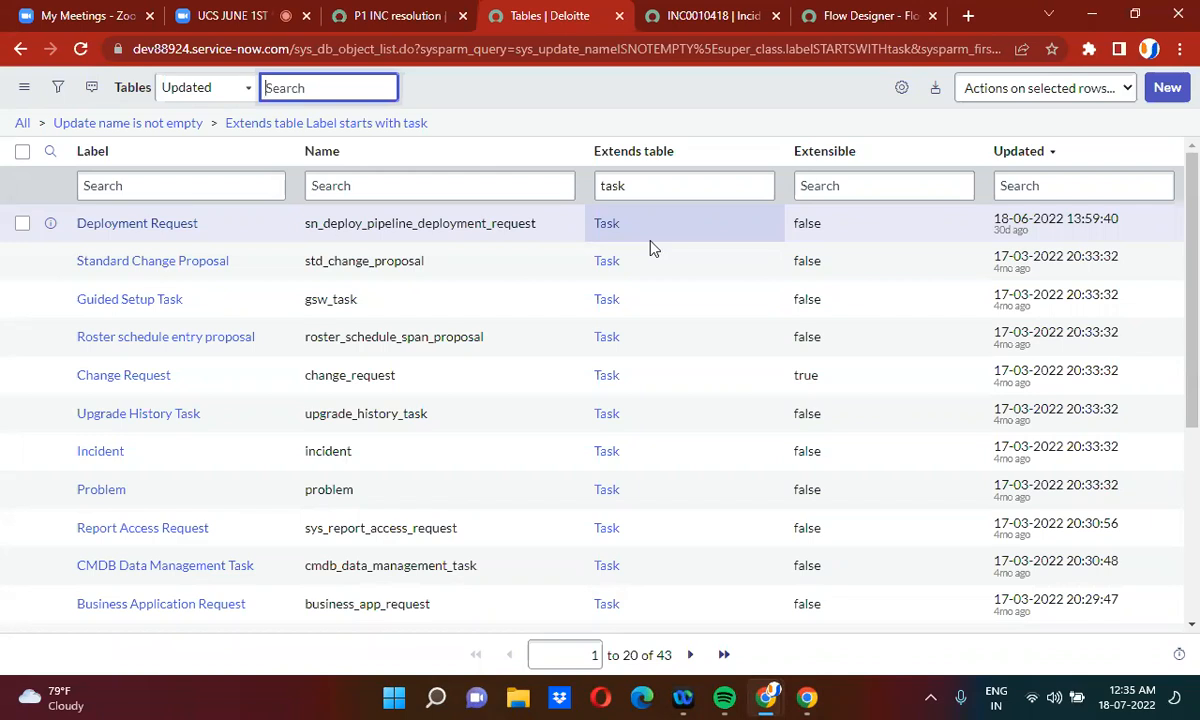
Step: Switch to the P1 INC resolution SLA definition and close all browser tabs after it
left_click(400, 10)
right_click(400, 10)
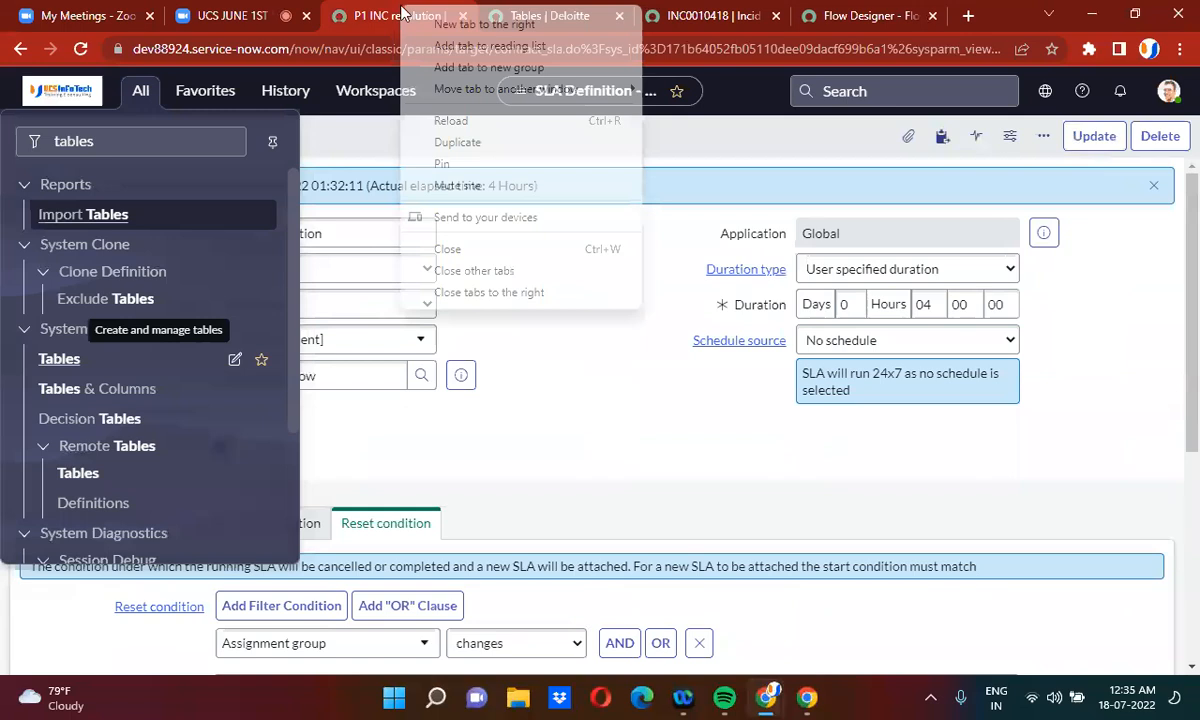
left_click(502, 293)
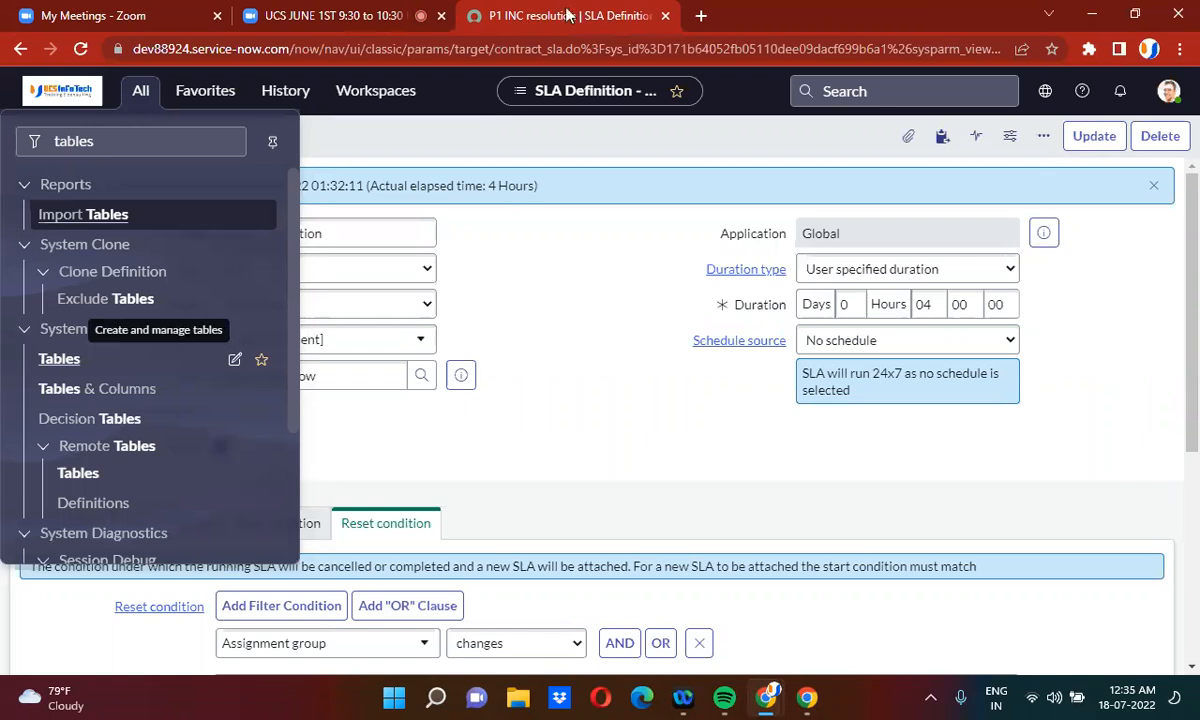
Step: Find "acl" in the application navigator and open the System Security Access Control (ACL) list
left_click(105, 141)
double_click(105, 141)
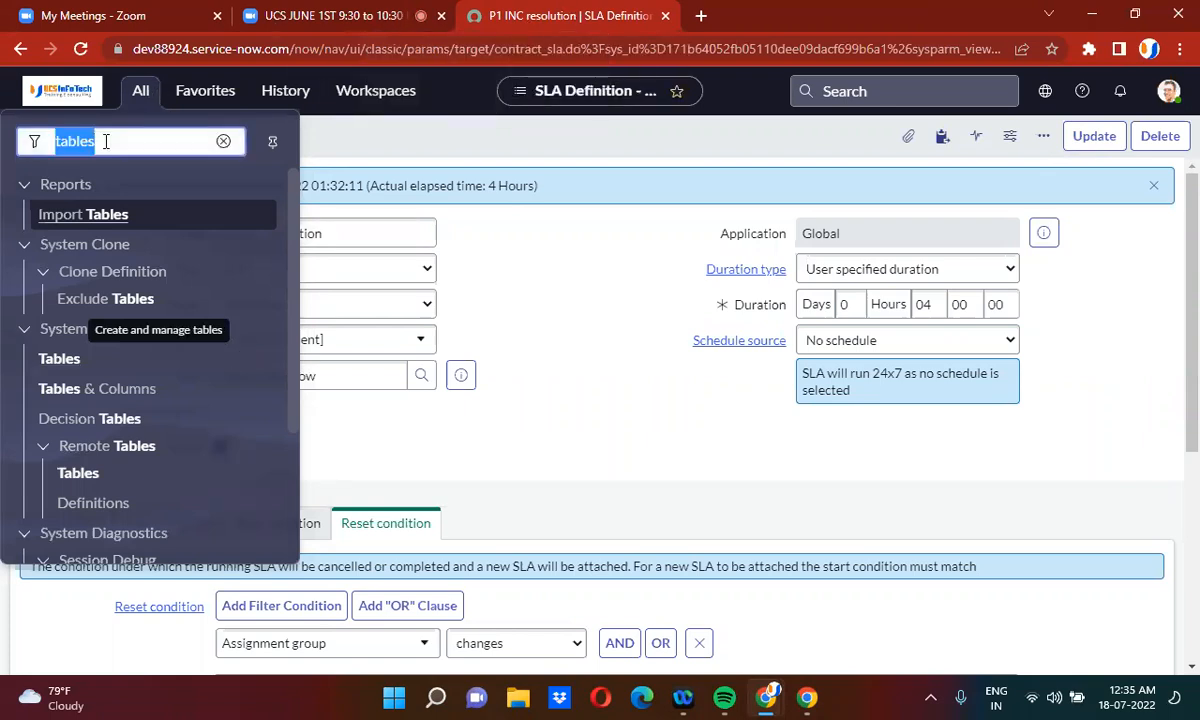
type("acls")
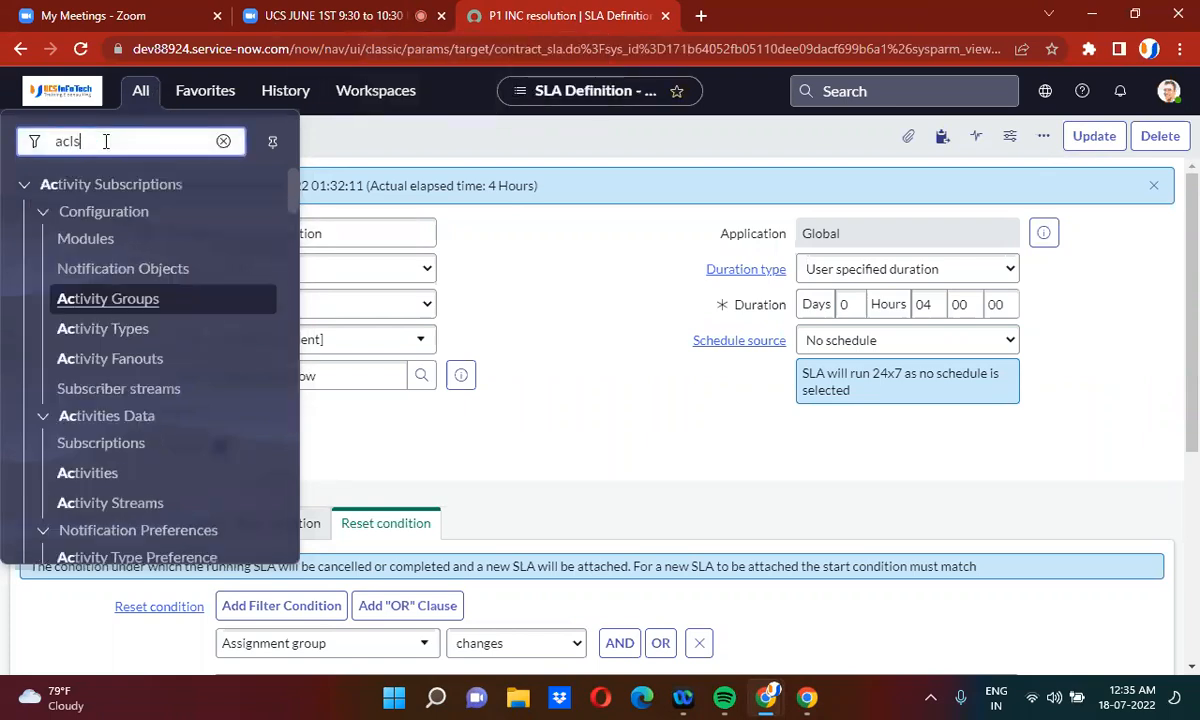
key("BackSpace")
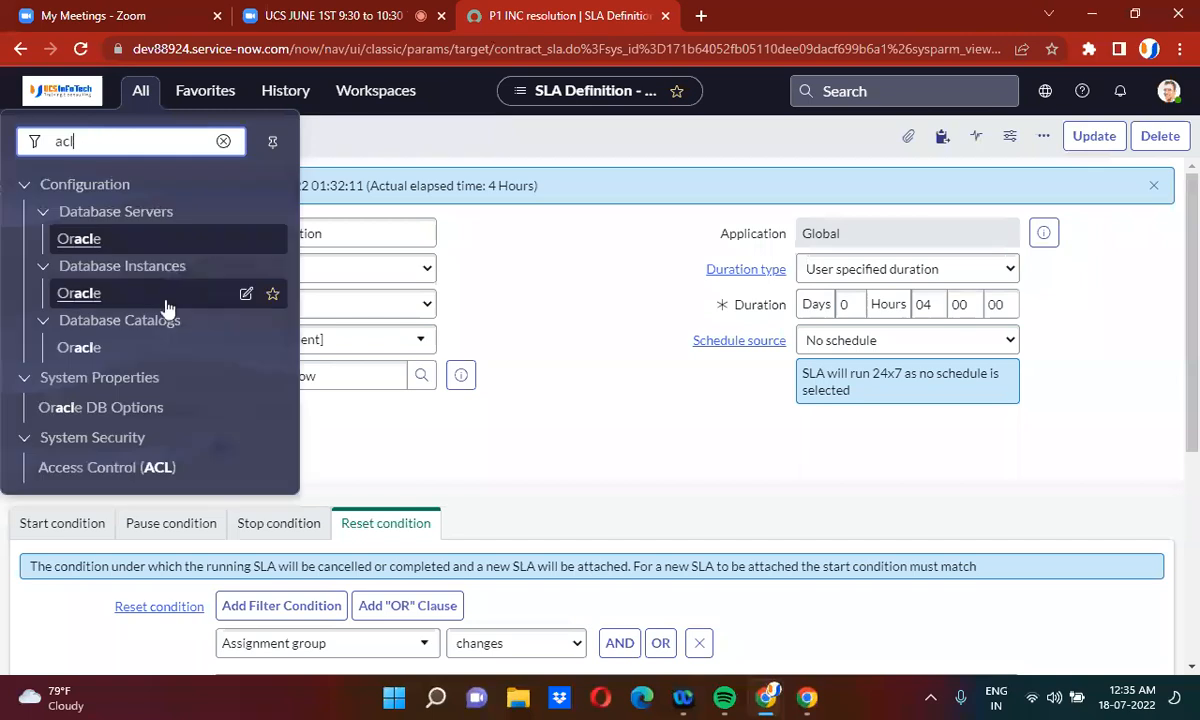
left_click(136, 470)
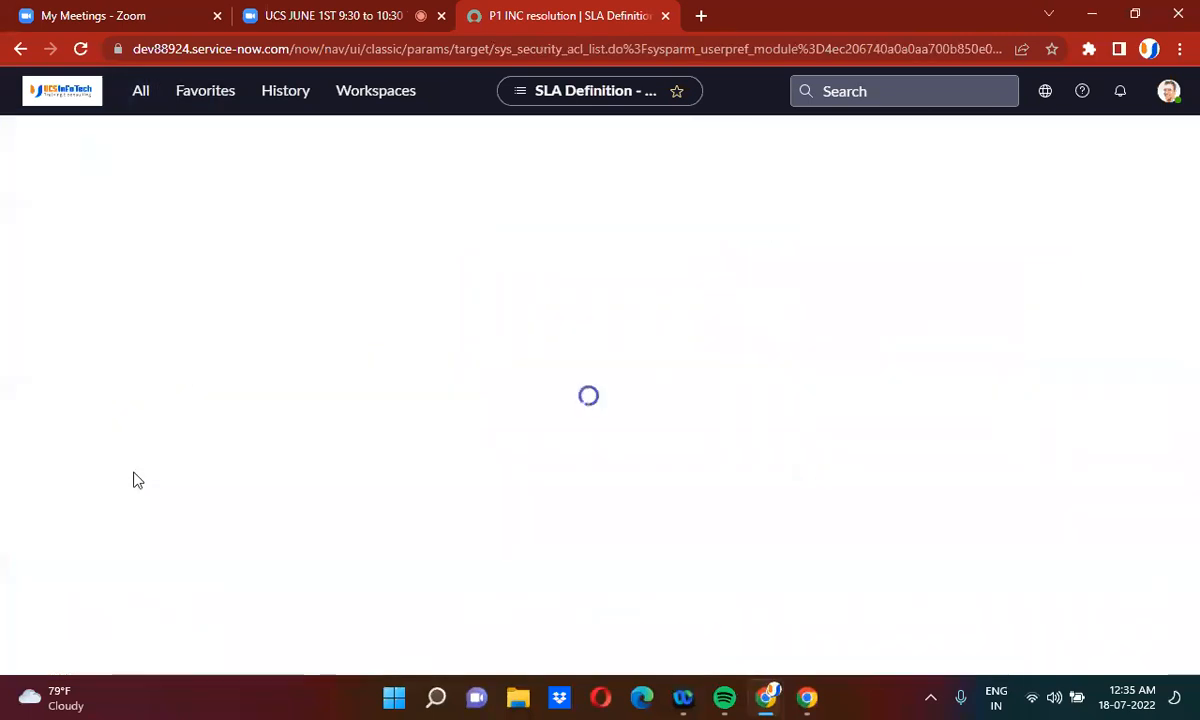
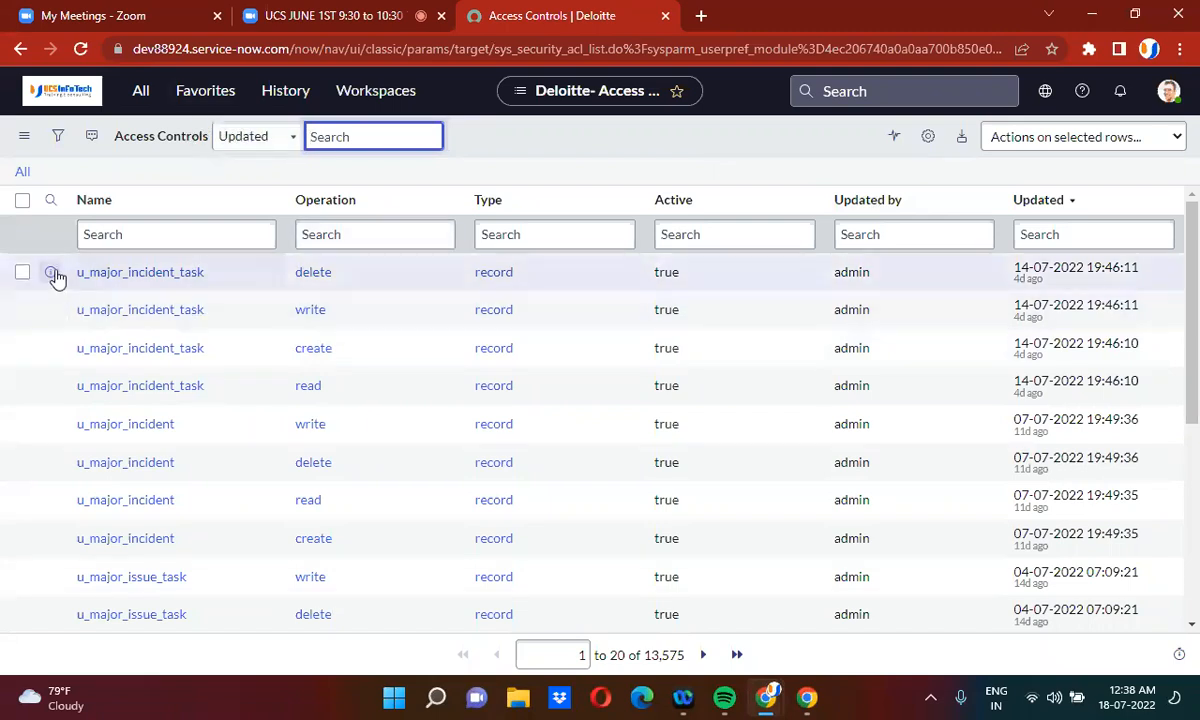
Step: View the delete access control of u_major_incident_task in a separate window, and close that window
right_click(51, 272)
left_click(110, 316)
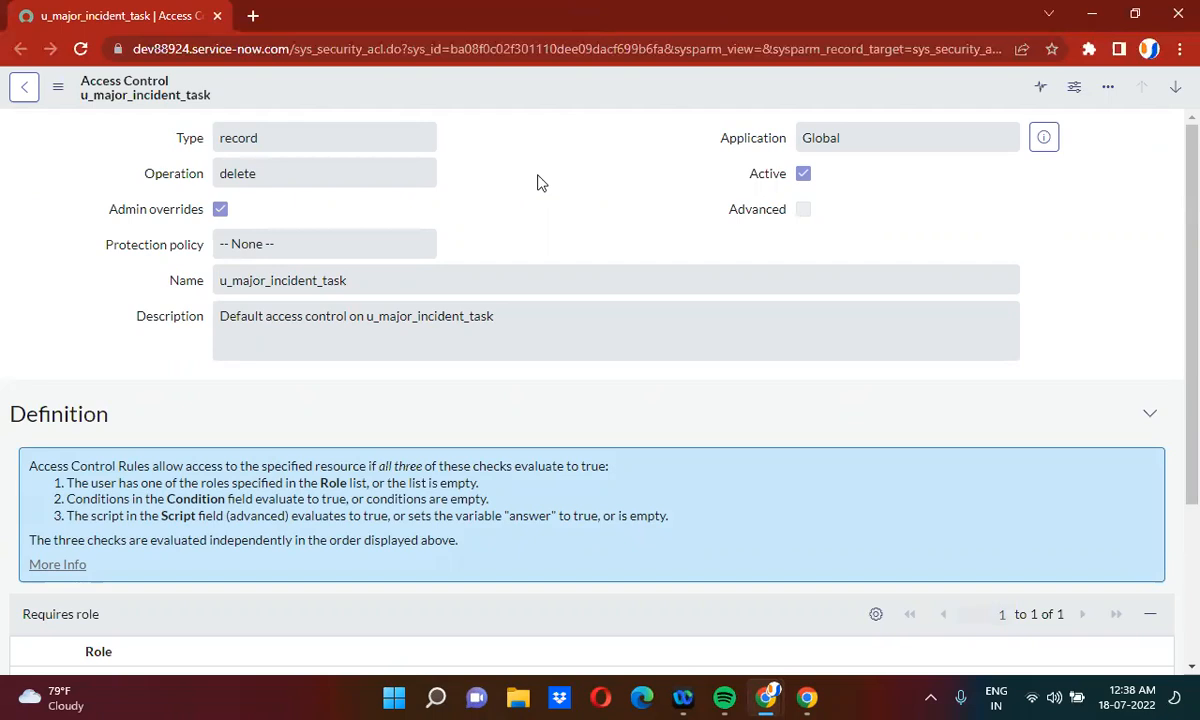
left_click(216, 17)
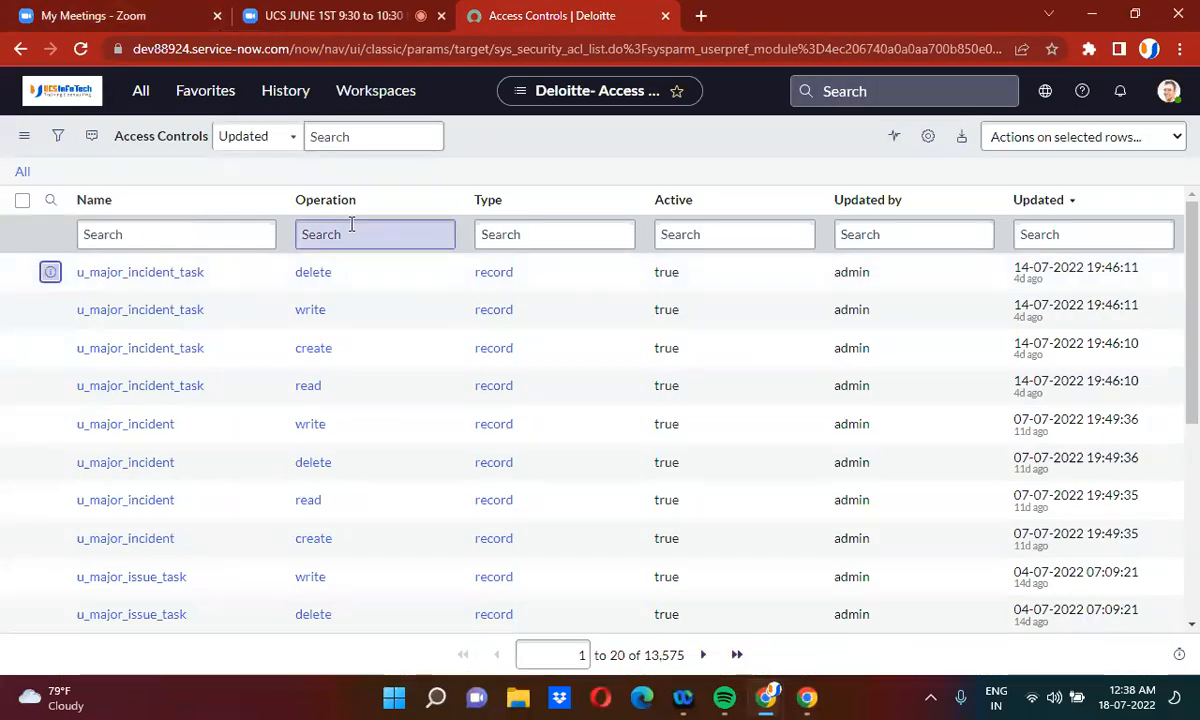
Step: Examine the actions offered for the selected u_major_incident_task delete rule, and clear the selection
left_click(351, 226)
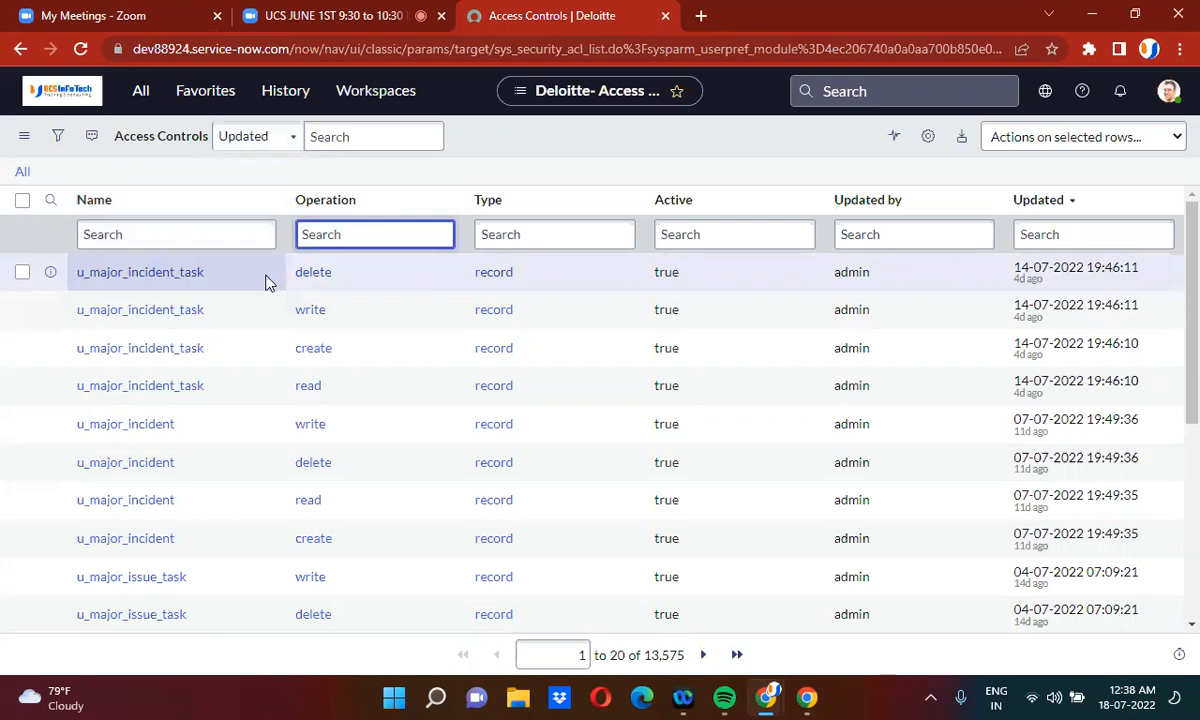
left_click(22, 272)
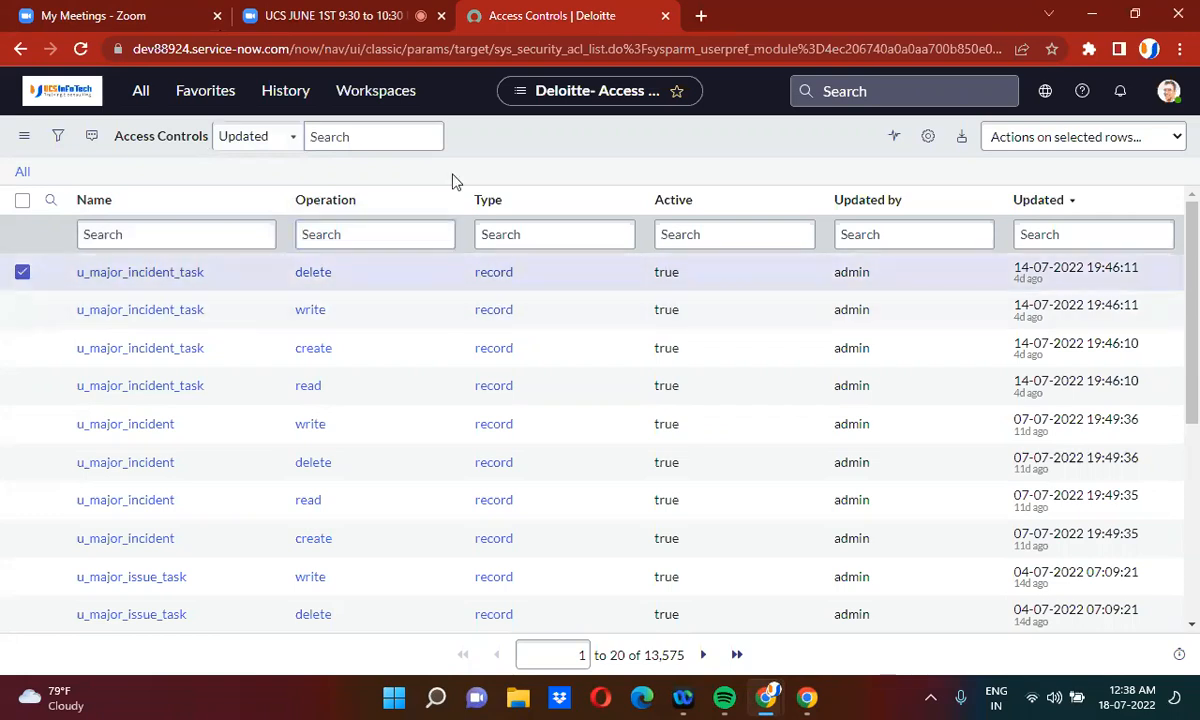
left_click(1035, 146)
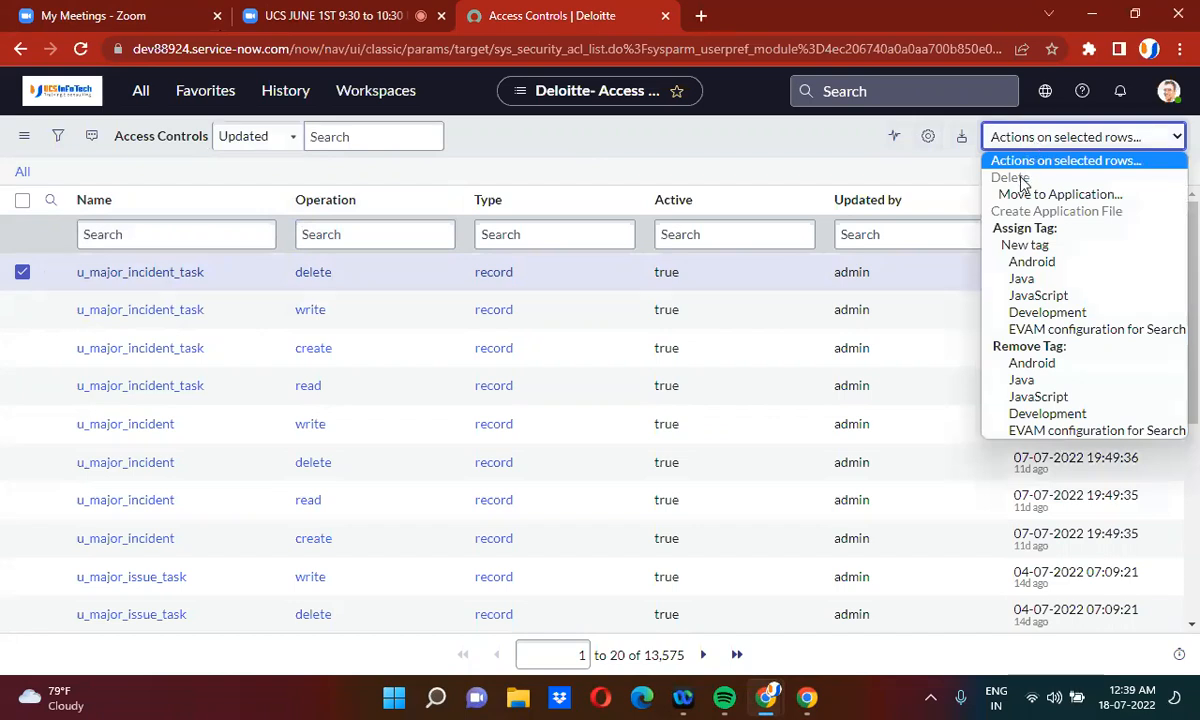
left_click(712, 182)
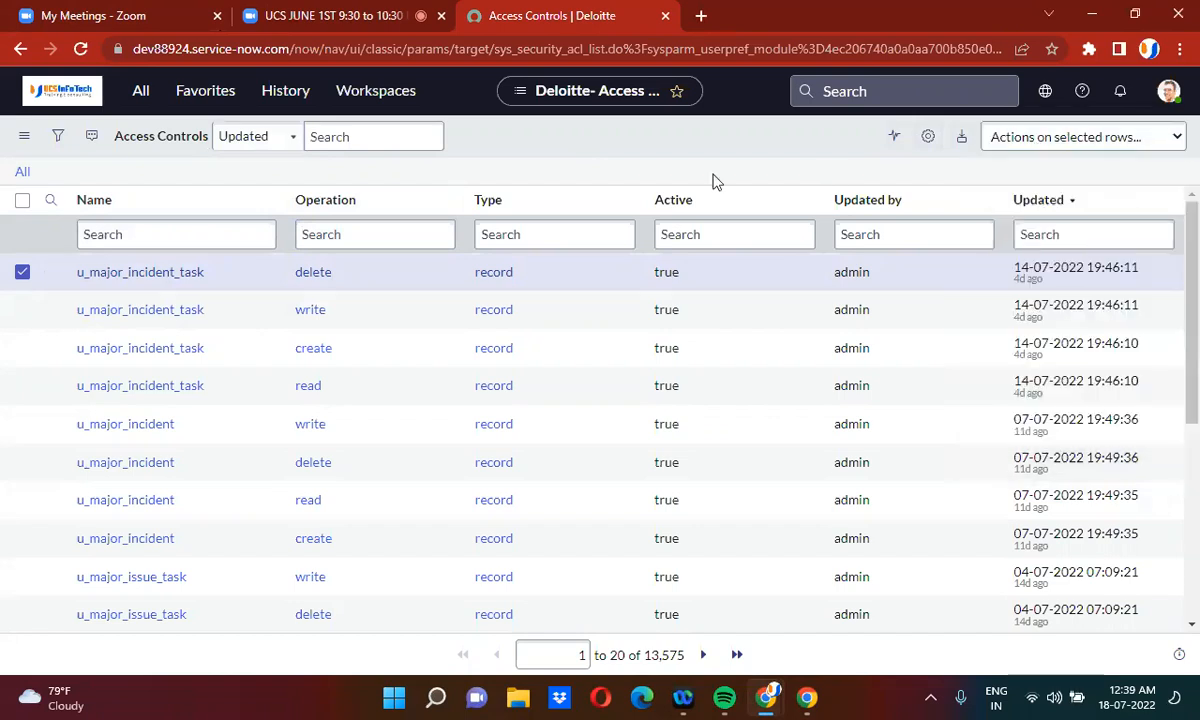
left_click(22, 272)
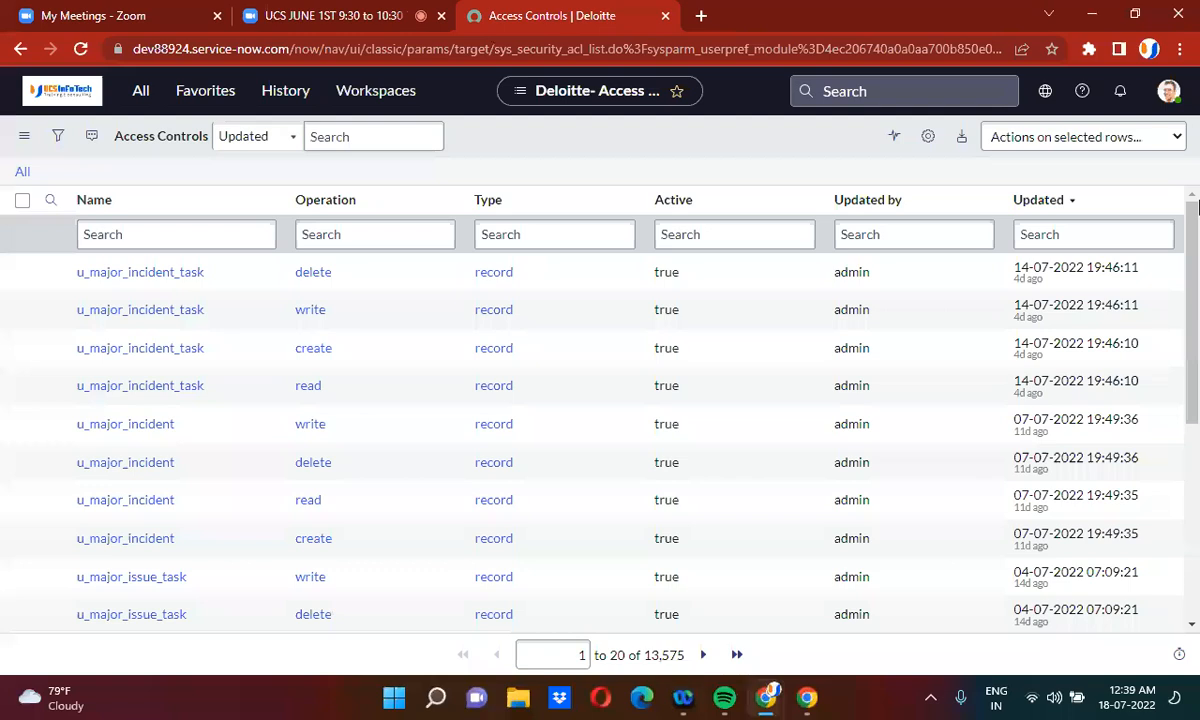
Step: Elevate the System Administrator session with the security_admin role from the Access Controls list
left_click(1168, 91)
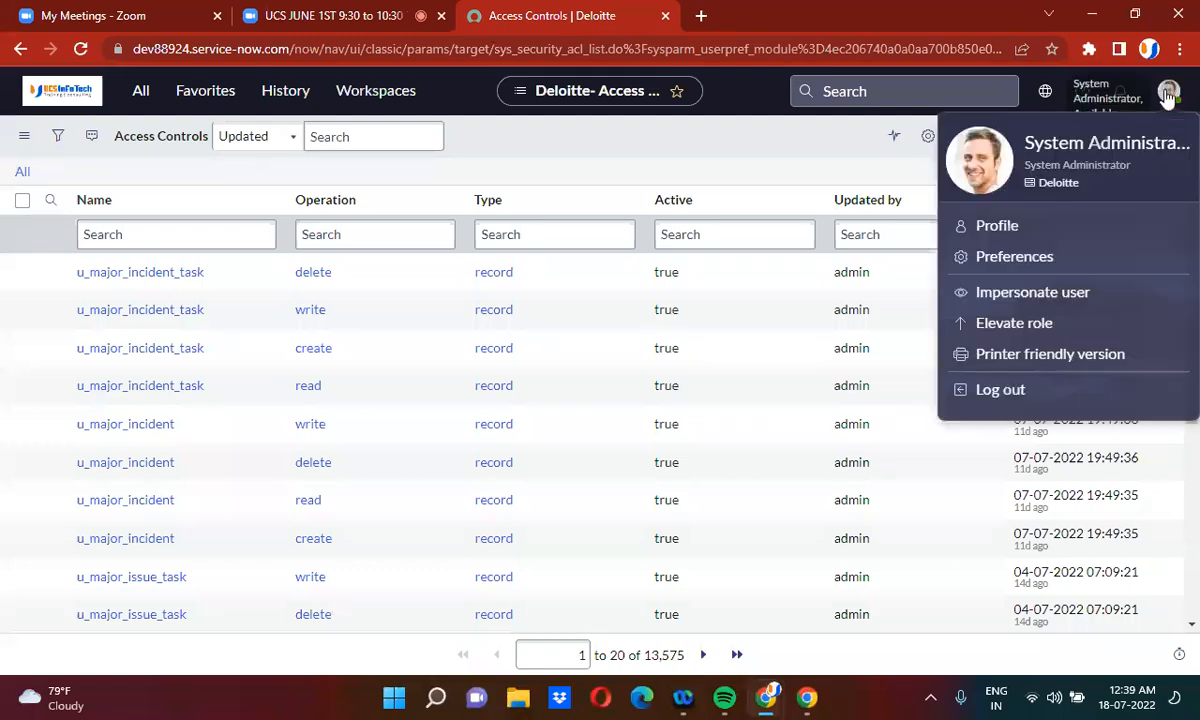
left_click(1038, 324)
left_click(350, 374)
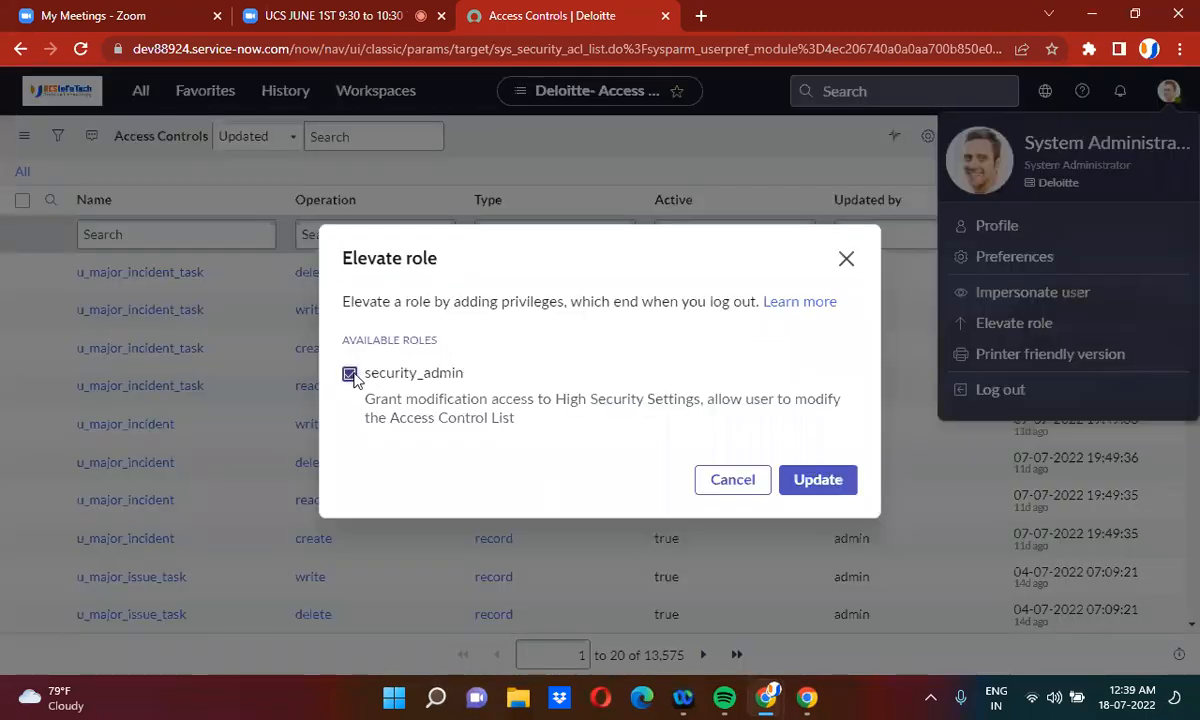
left_click(828, 484)
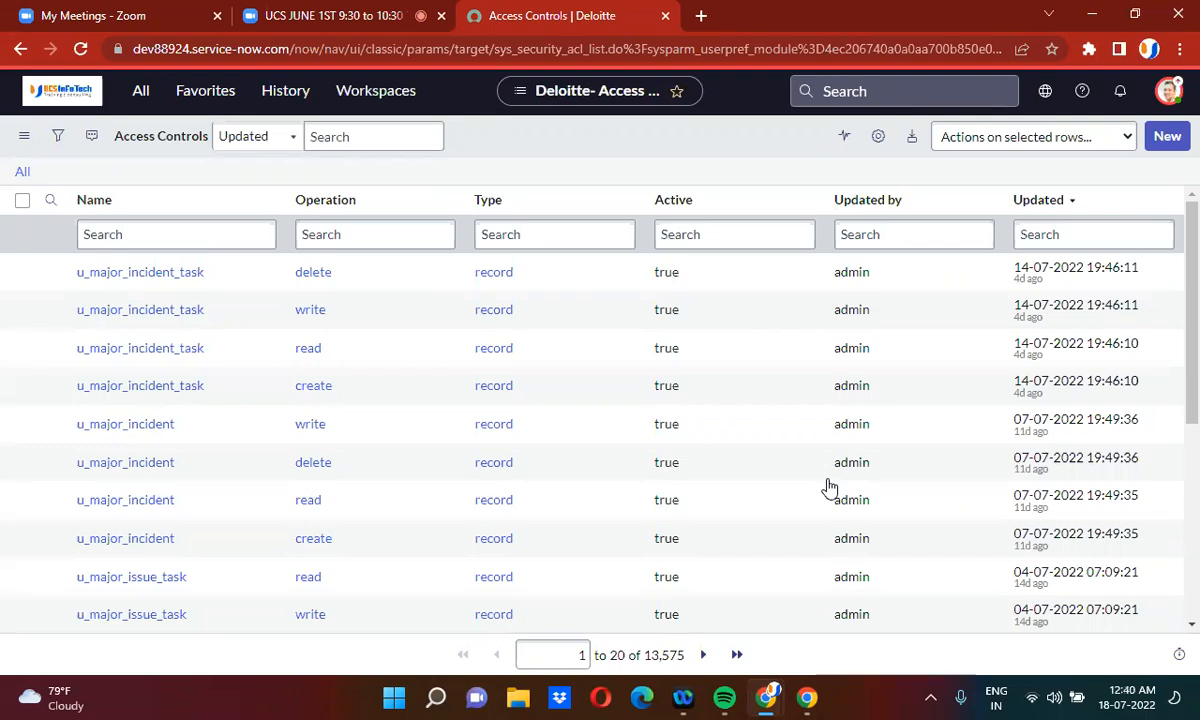
Step: Impersonate the first user in the recent impersonations, and end the impersonation to return to the System Administrator
left_click(1170, 95)
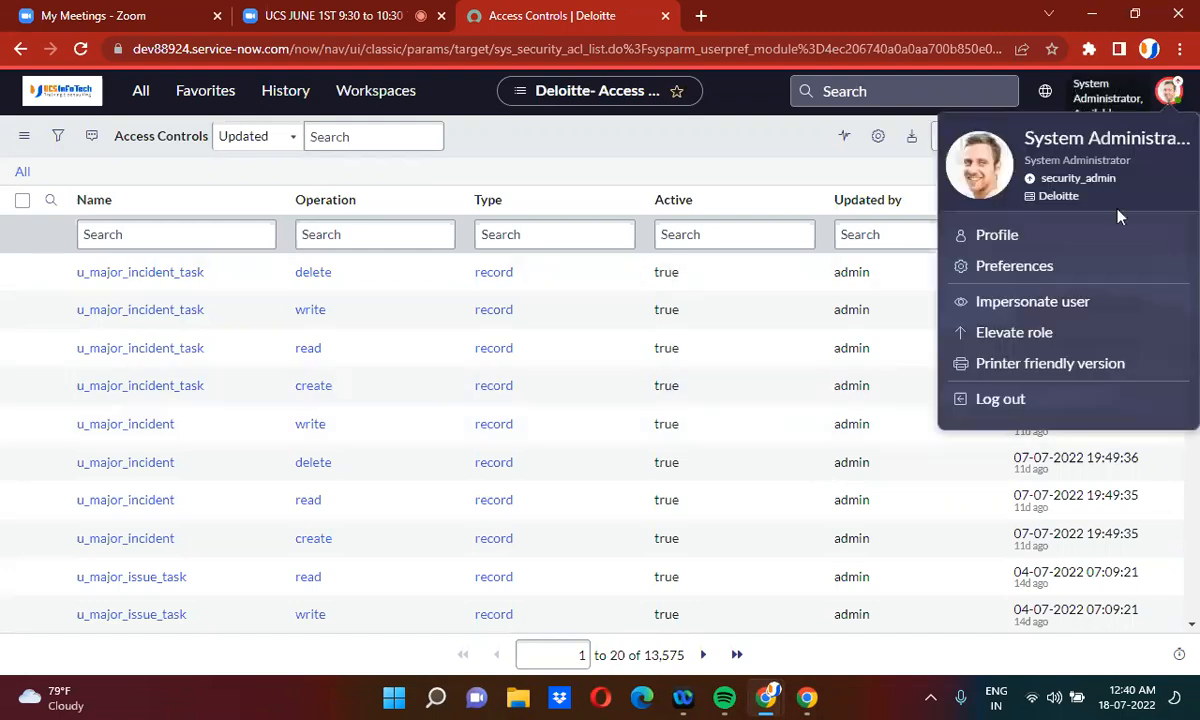
left_click(1063, 308)
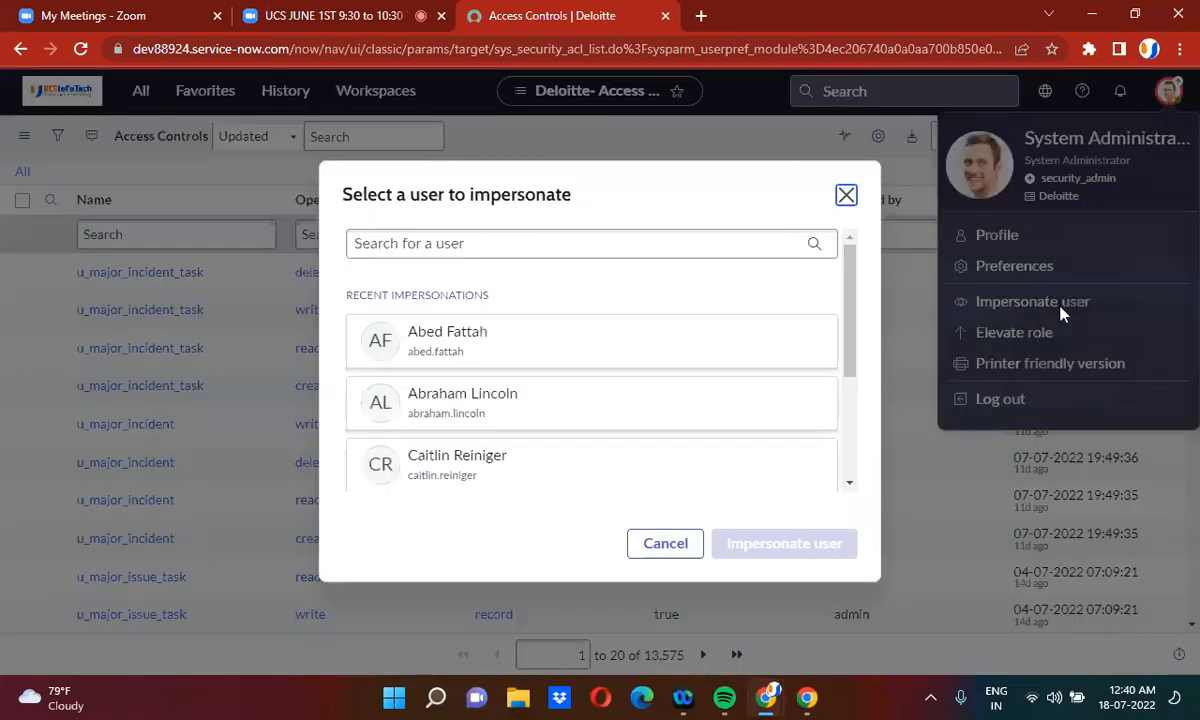
left_click(470, 352)
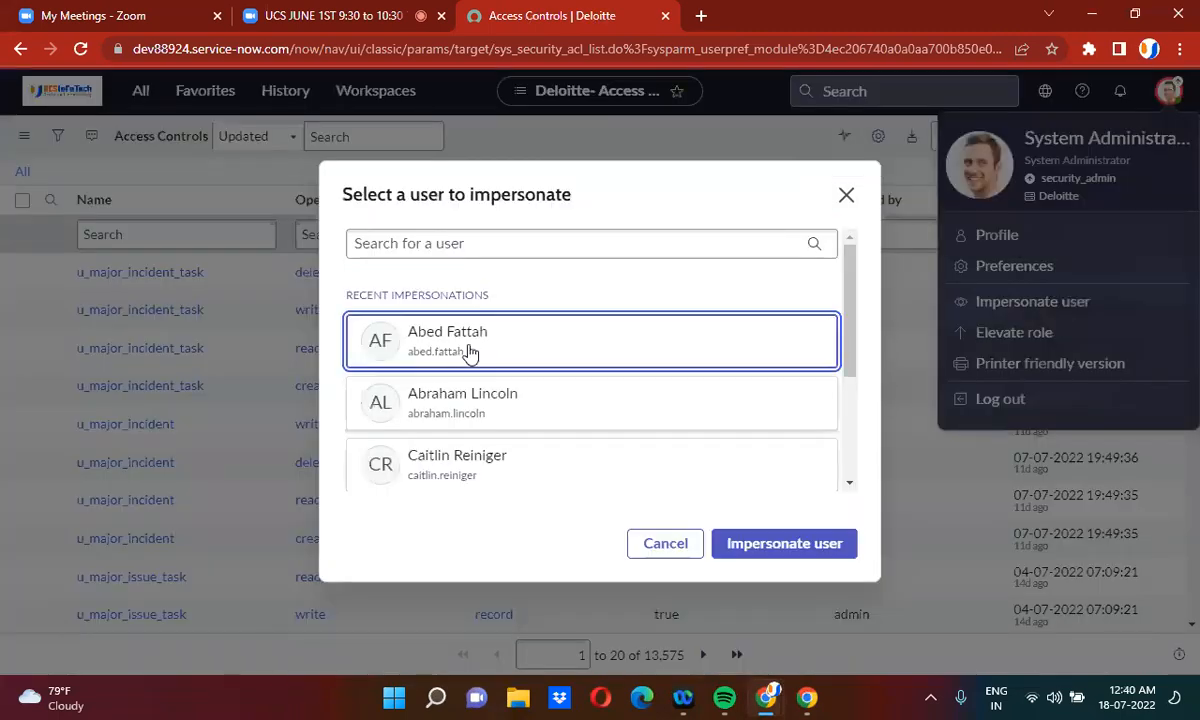
left_click(790, 544)
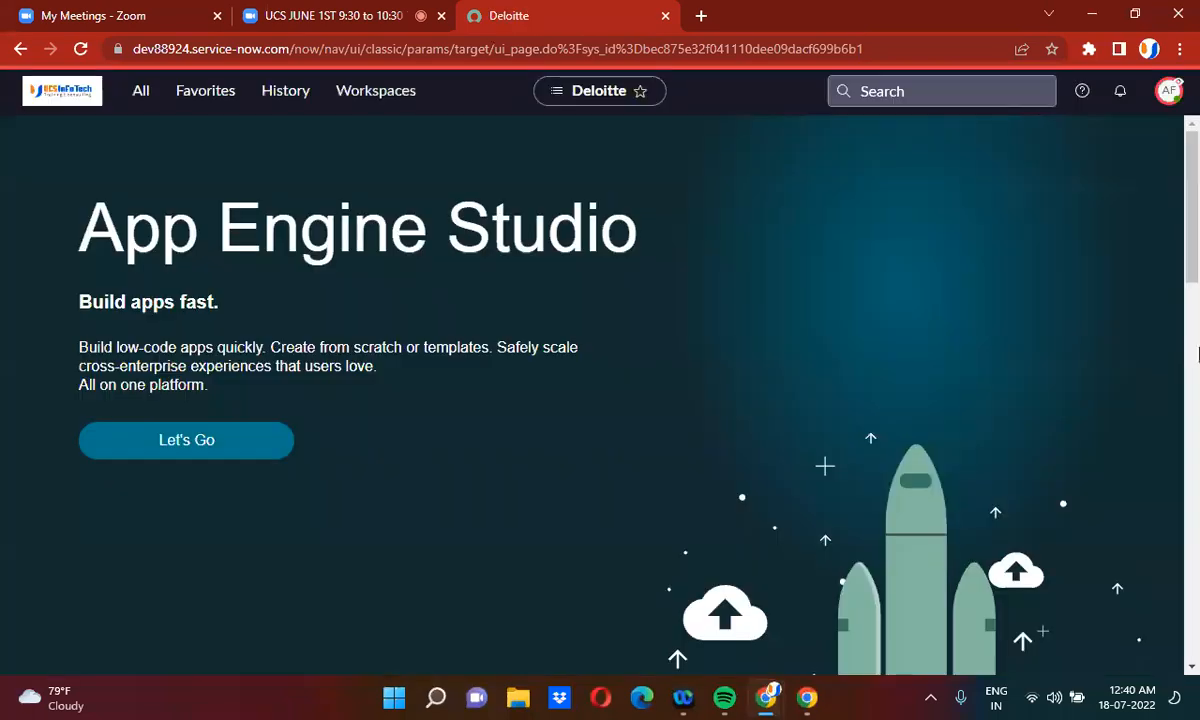
left_click(1168, 90)
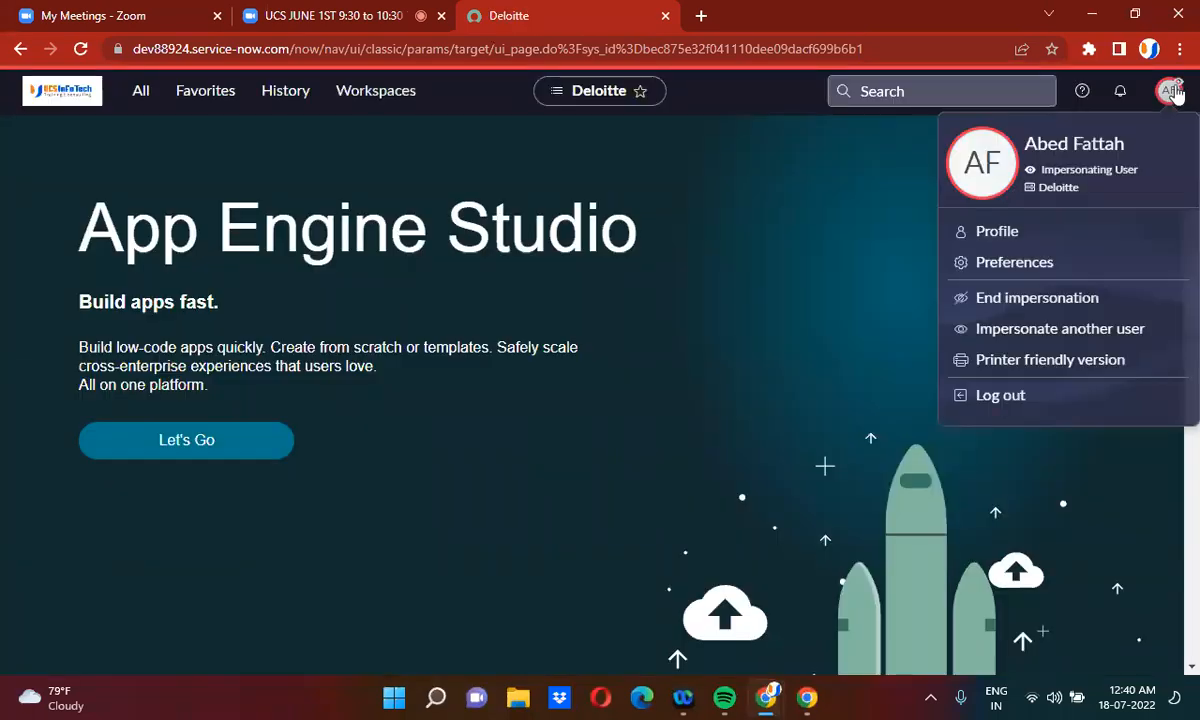
left_click(1024, 308)
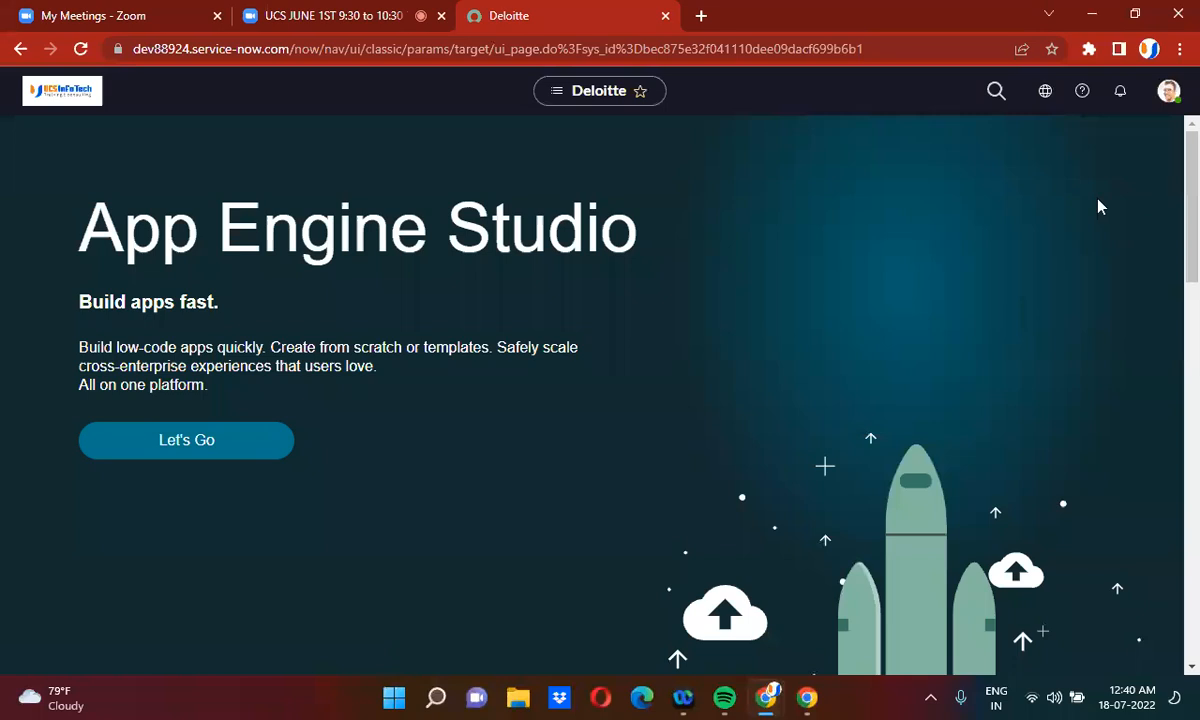
Step: Restore the System Administrator's elevated privileges by granting the security_admin role
left_click(1170, 92)
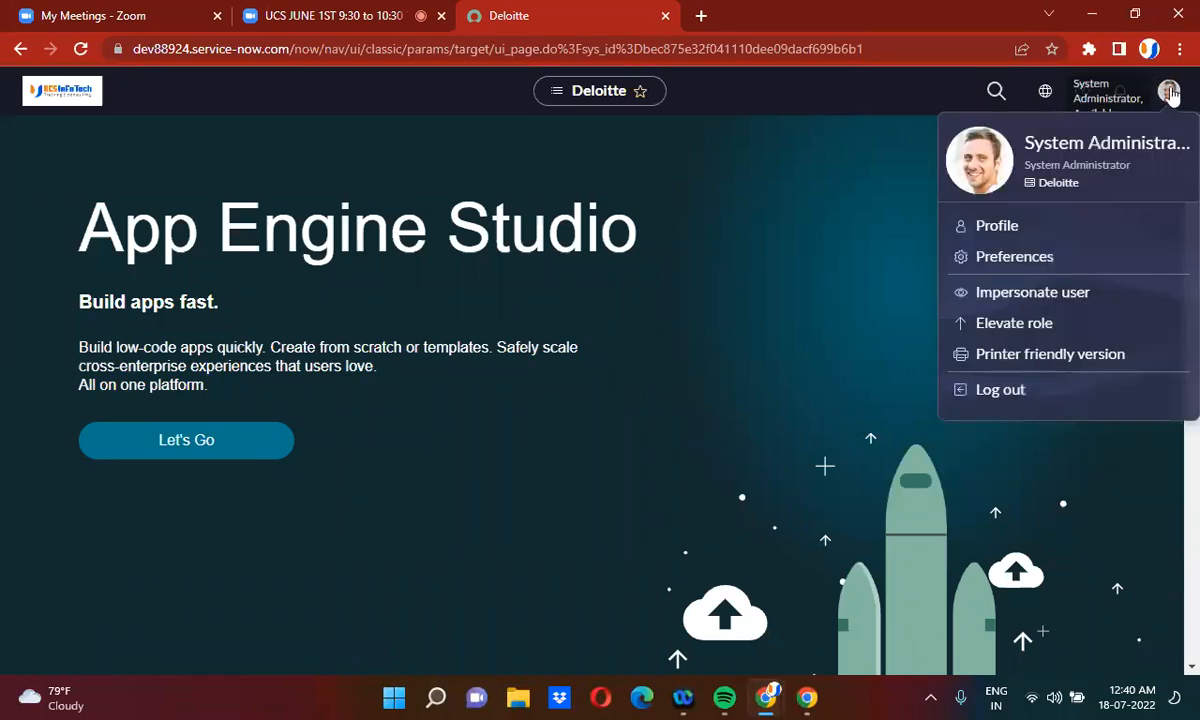
left_click(1020, 333)
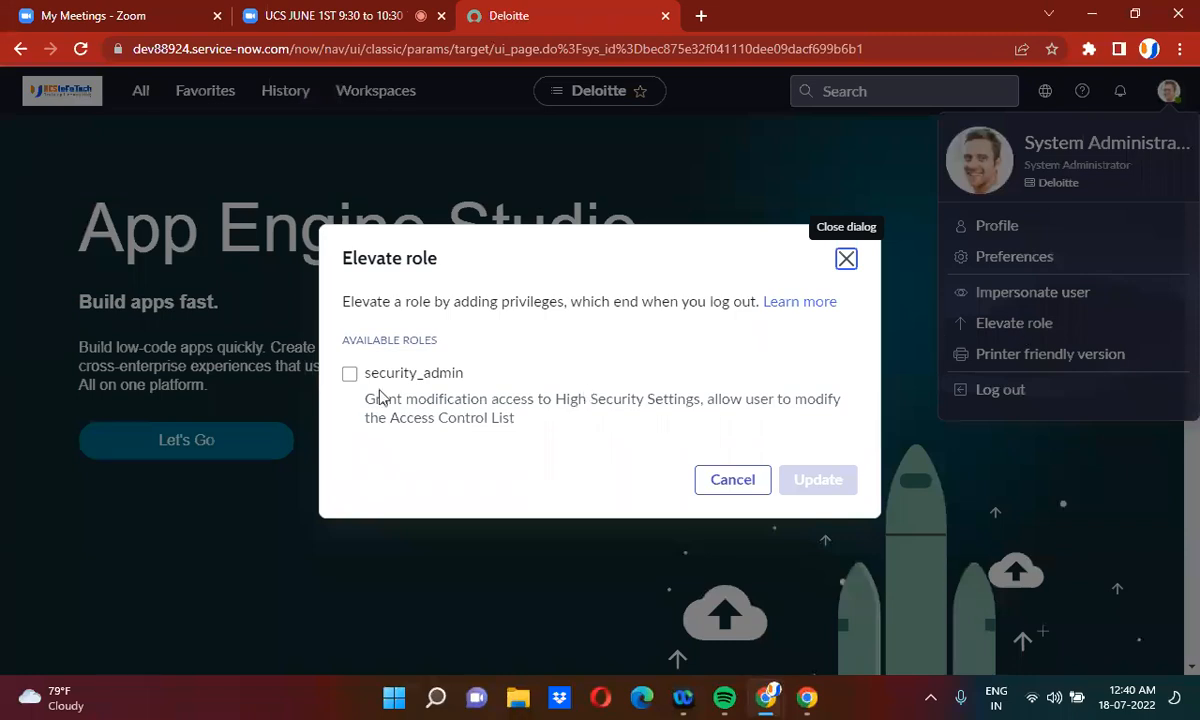
left_click(349, 374)
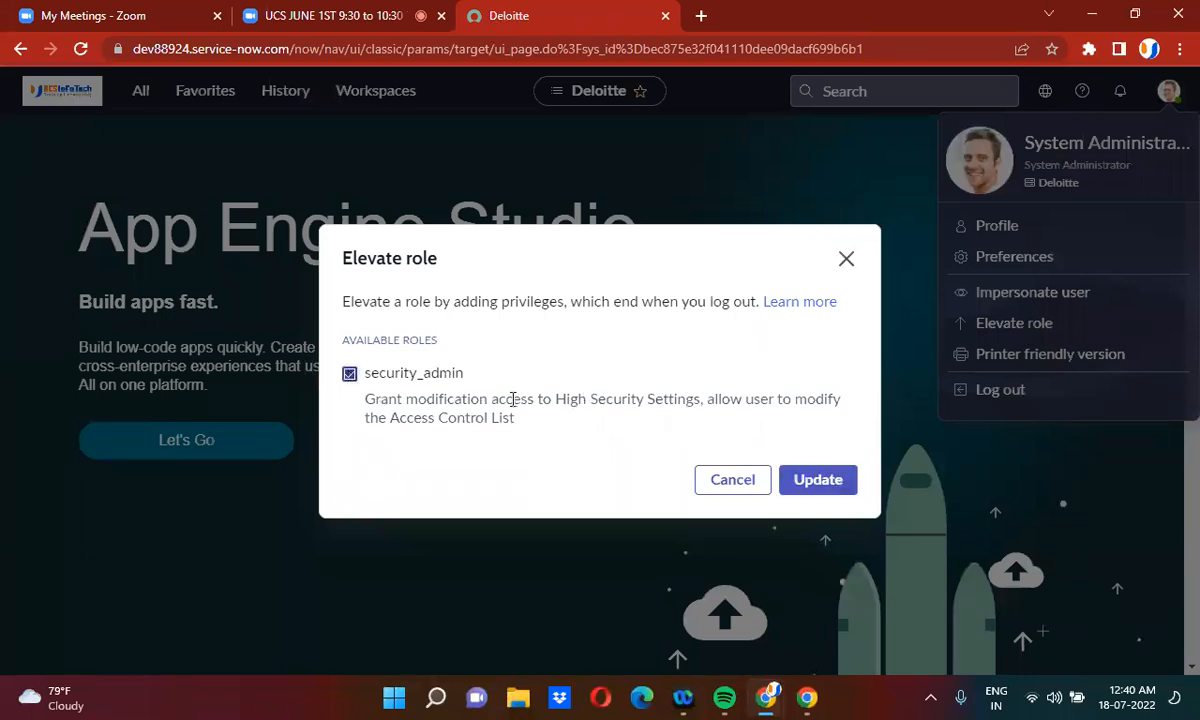
left_click(818, 480)
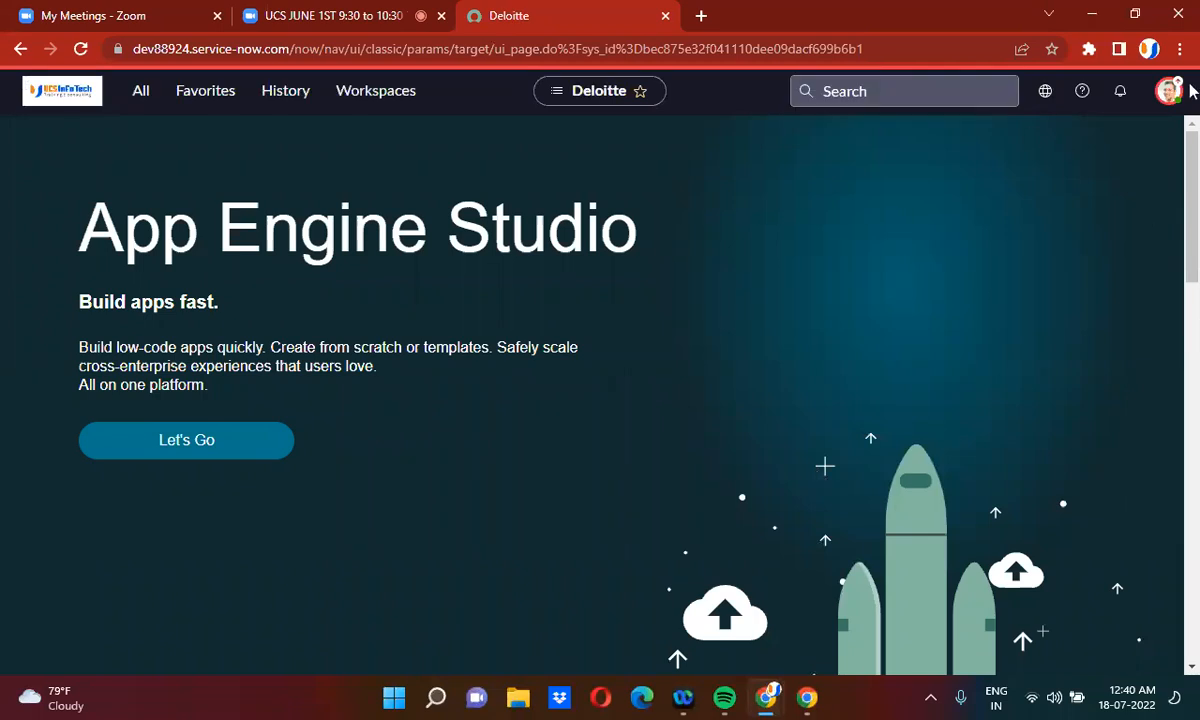
Step: Open the Access Control (ACL) list through the "acl" navigator filter, and open the u_major_incident_task write rule in a new tab
left_click(137, 95)
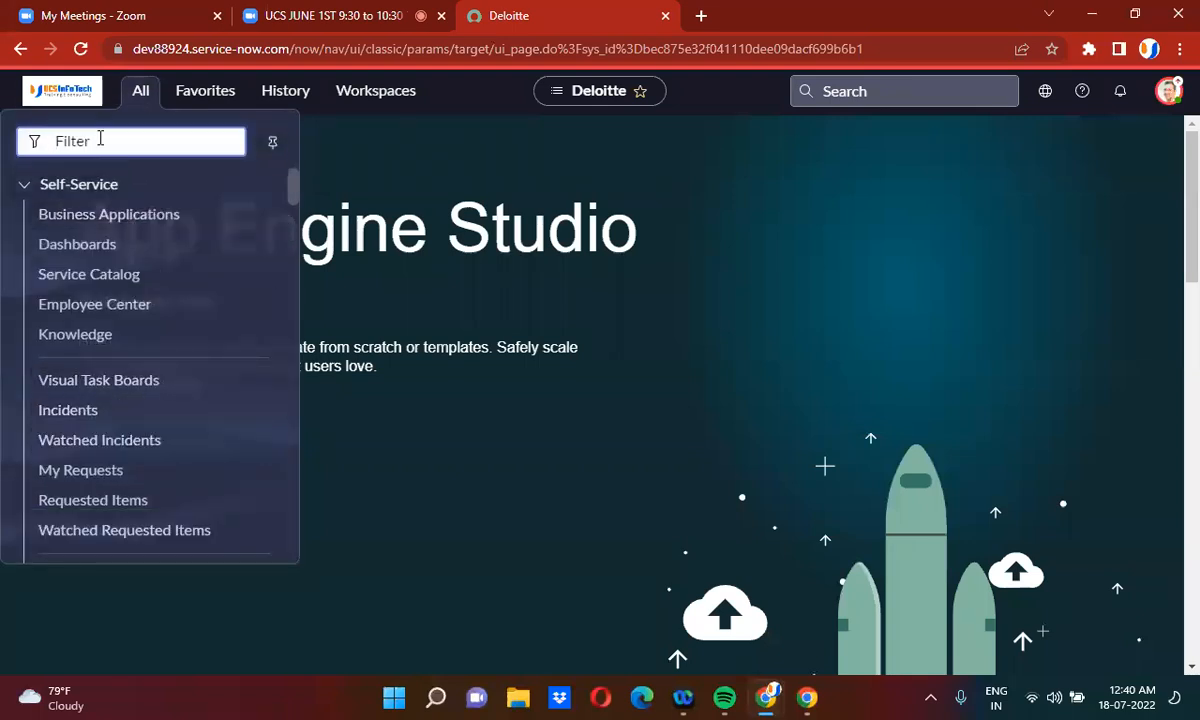
type("ac")
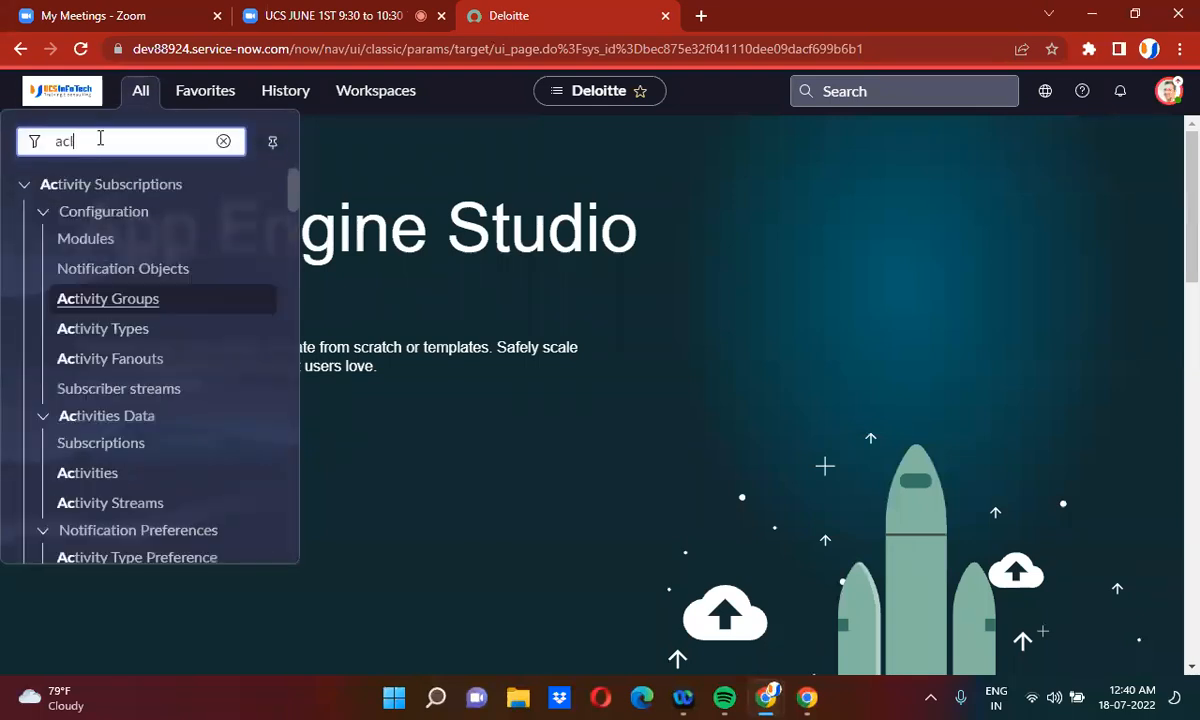
type("ls")
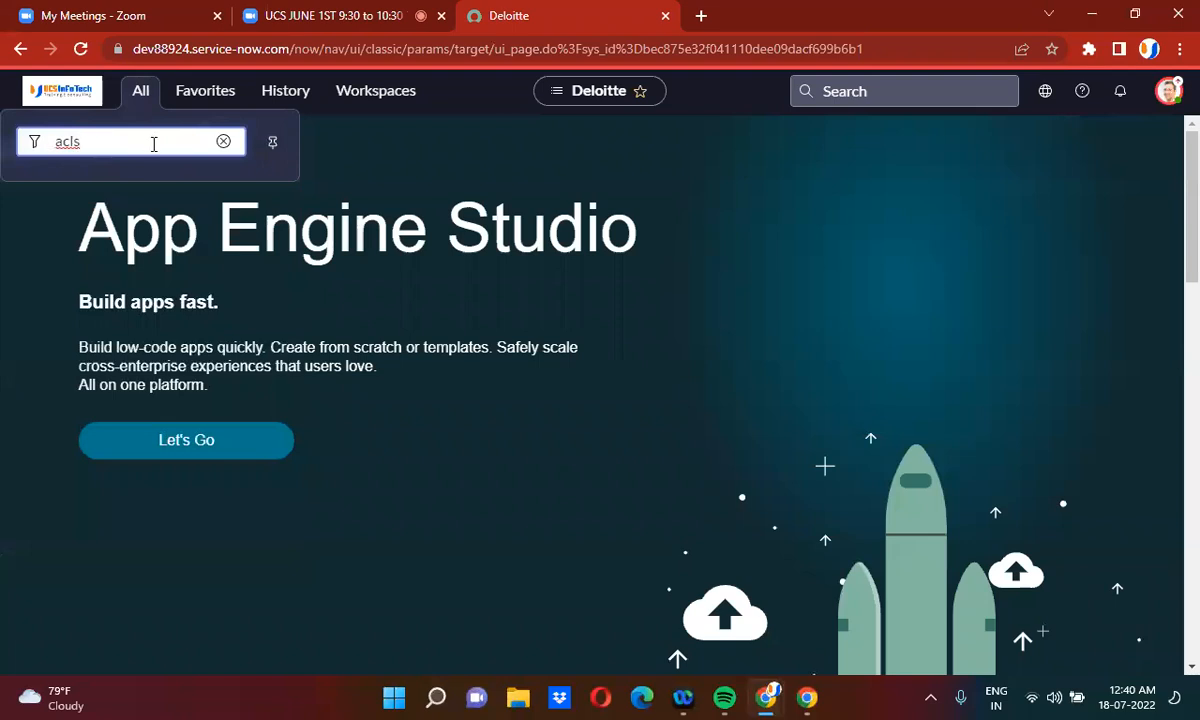
key("BackSpace")
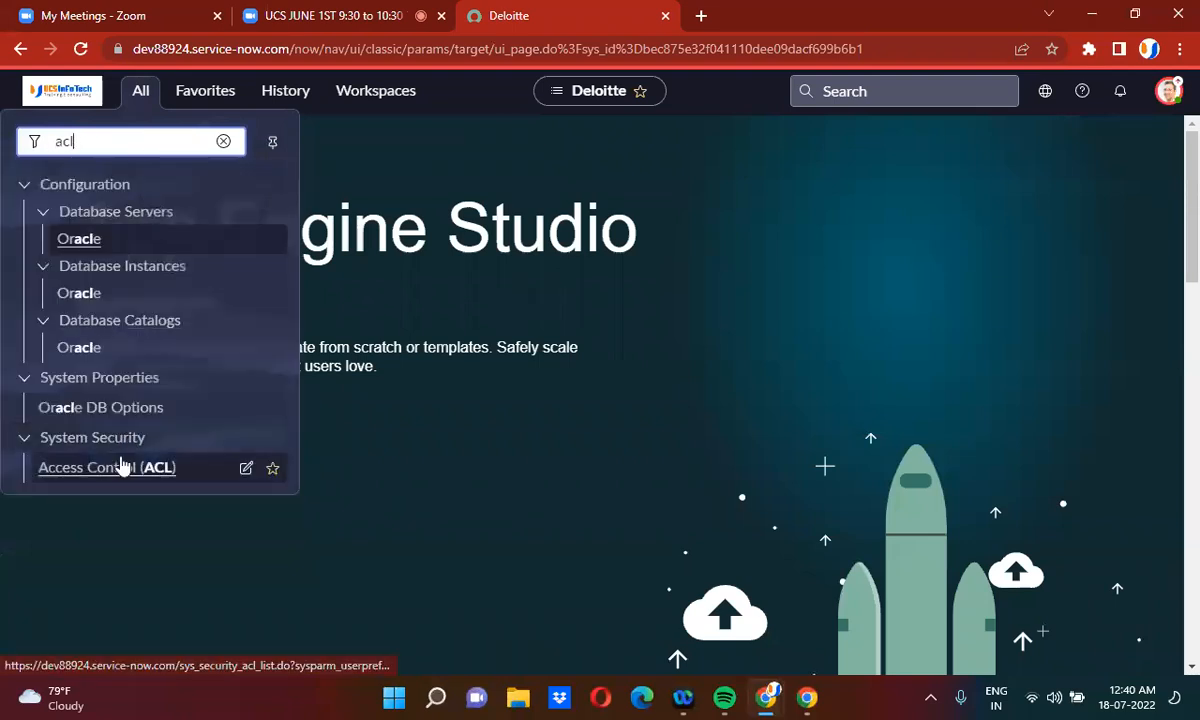
left_click(120, 465)
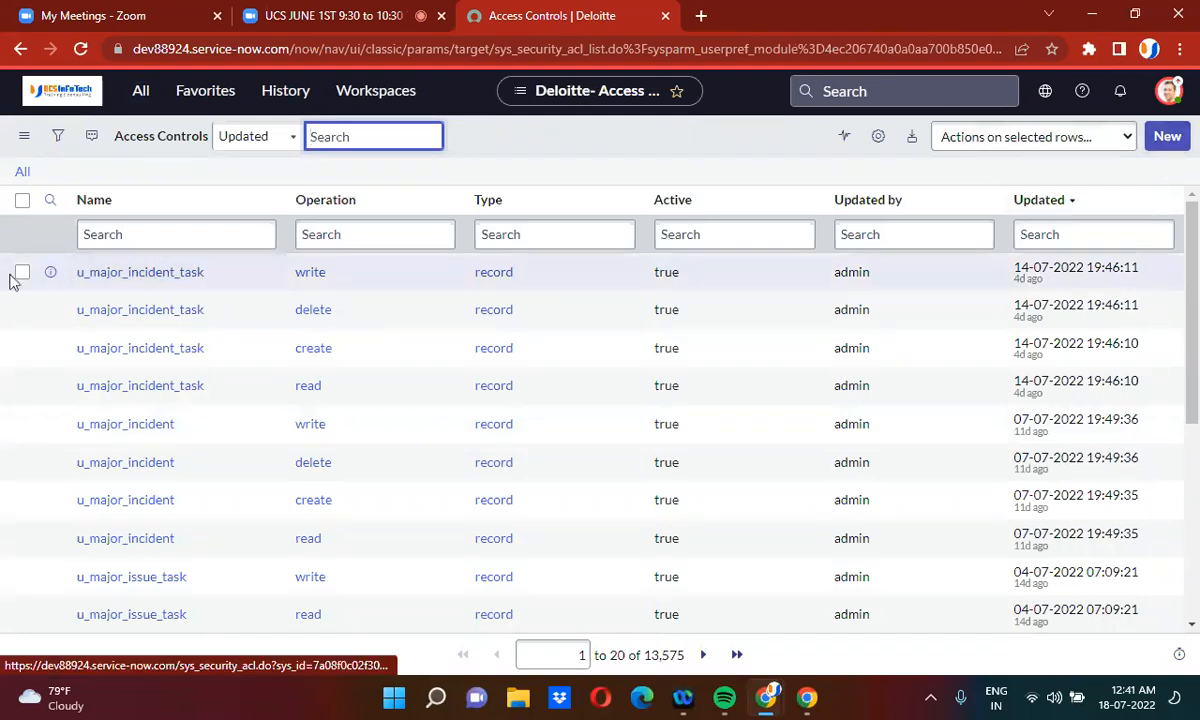
right_click(52, 275)
left_click(90, 284)
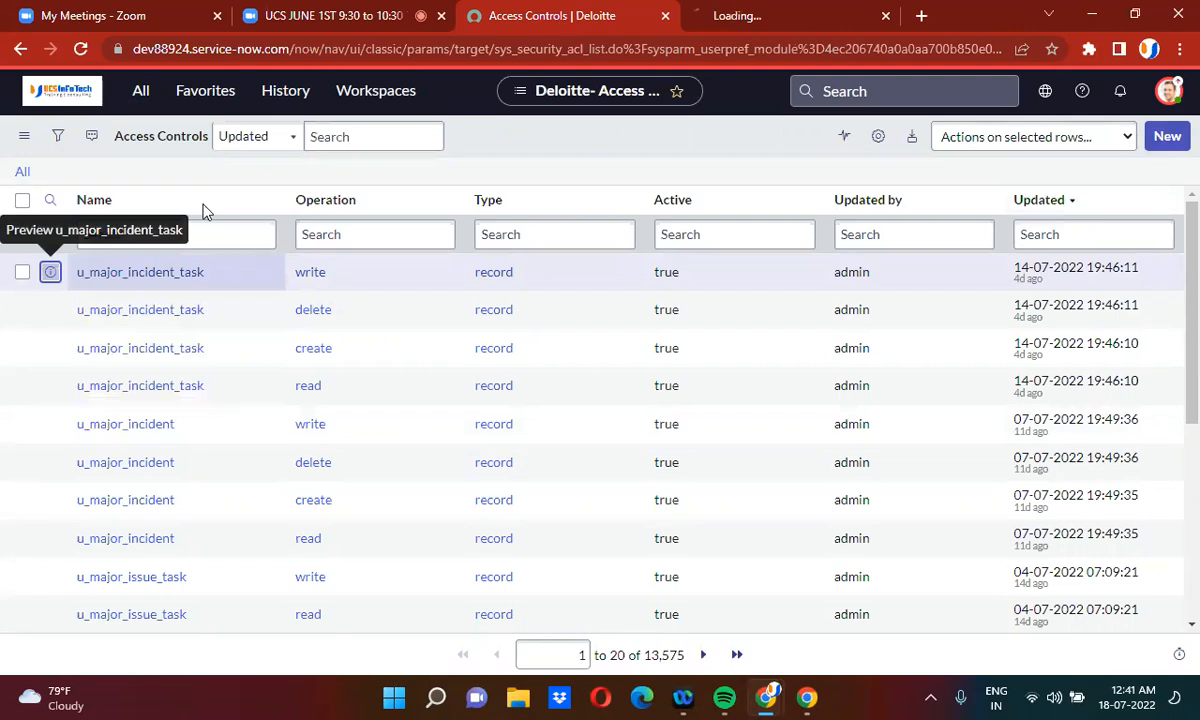
Step: Close the u_major_incident_task write rule and duplicate the Access Controls list in a second browser tab, staying on the original
left_click(786, 12)
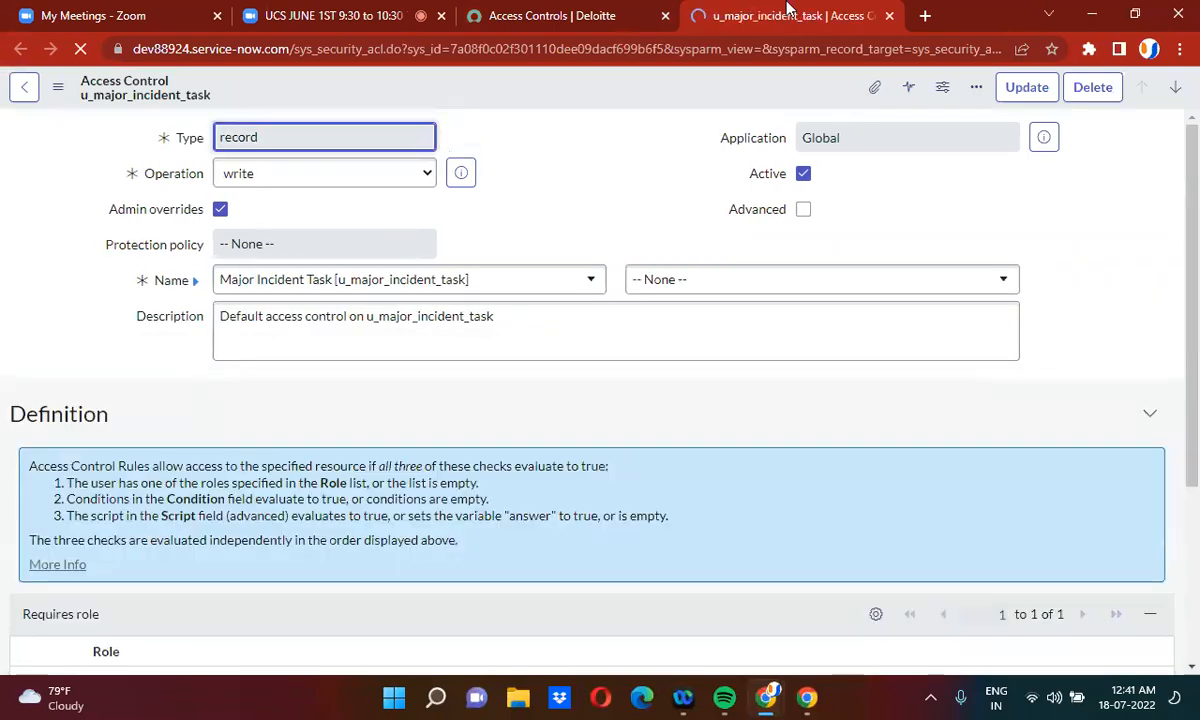
left_click(889, 15)
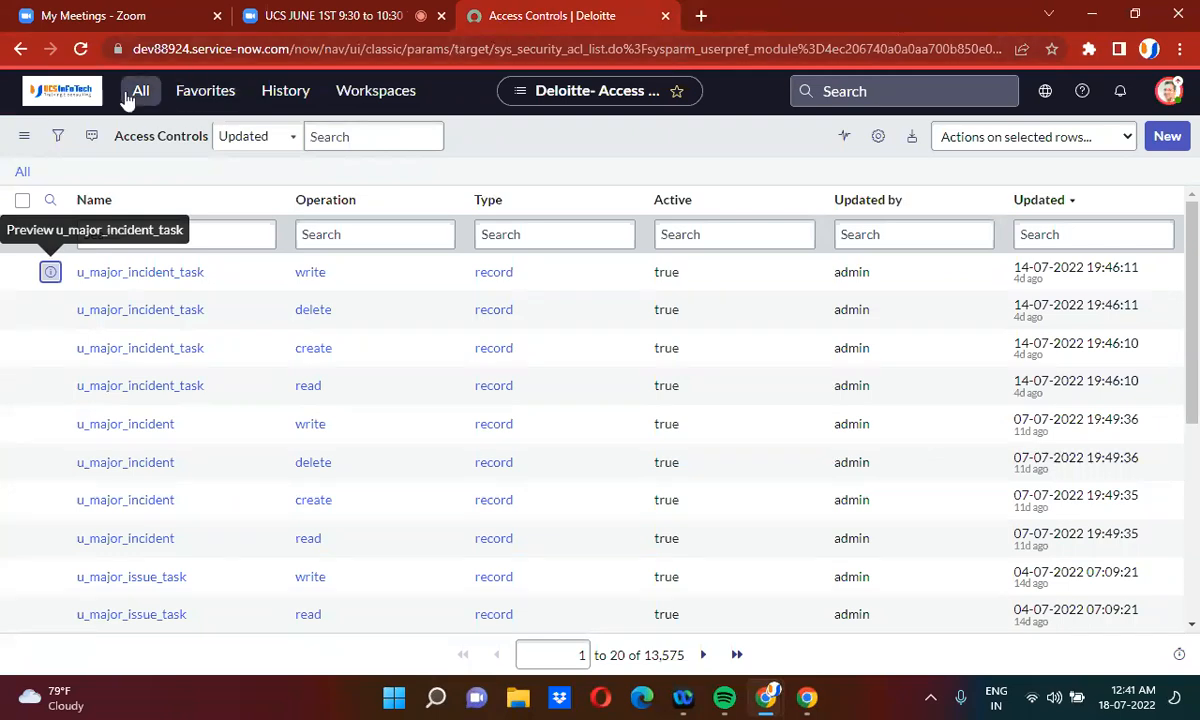
right_click(549, 11)
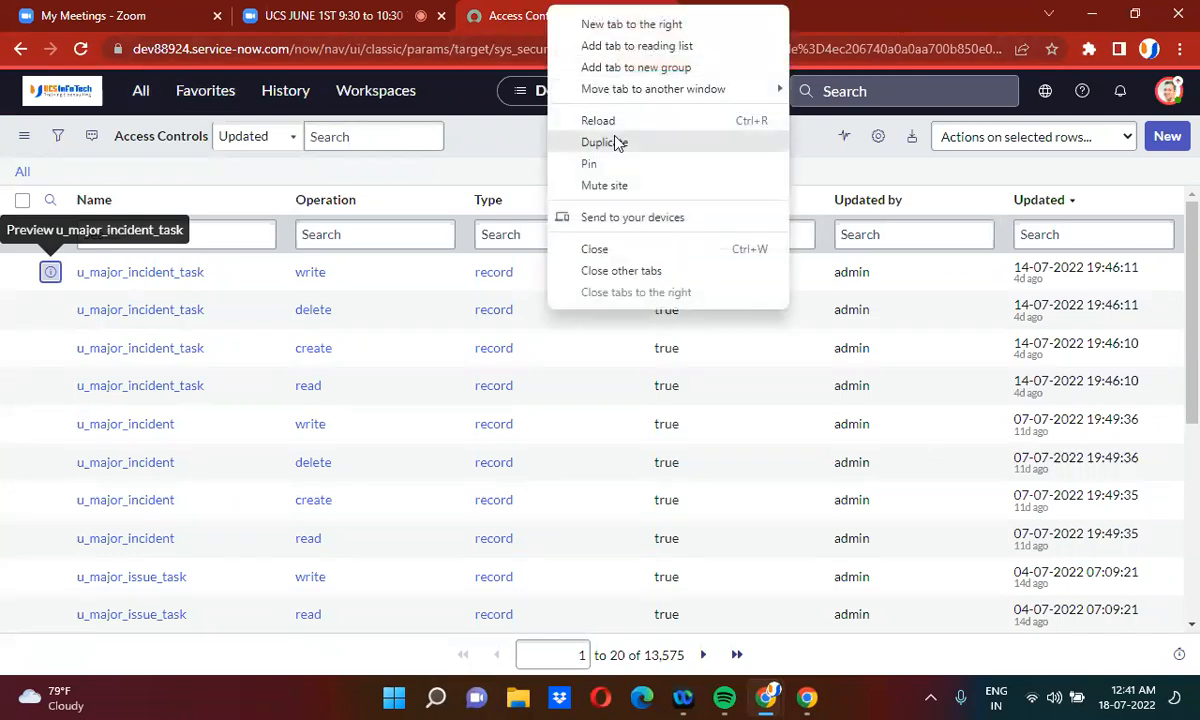
left_click(580, 139)
left_click(487, 8)
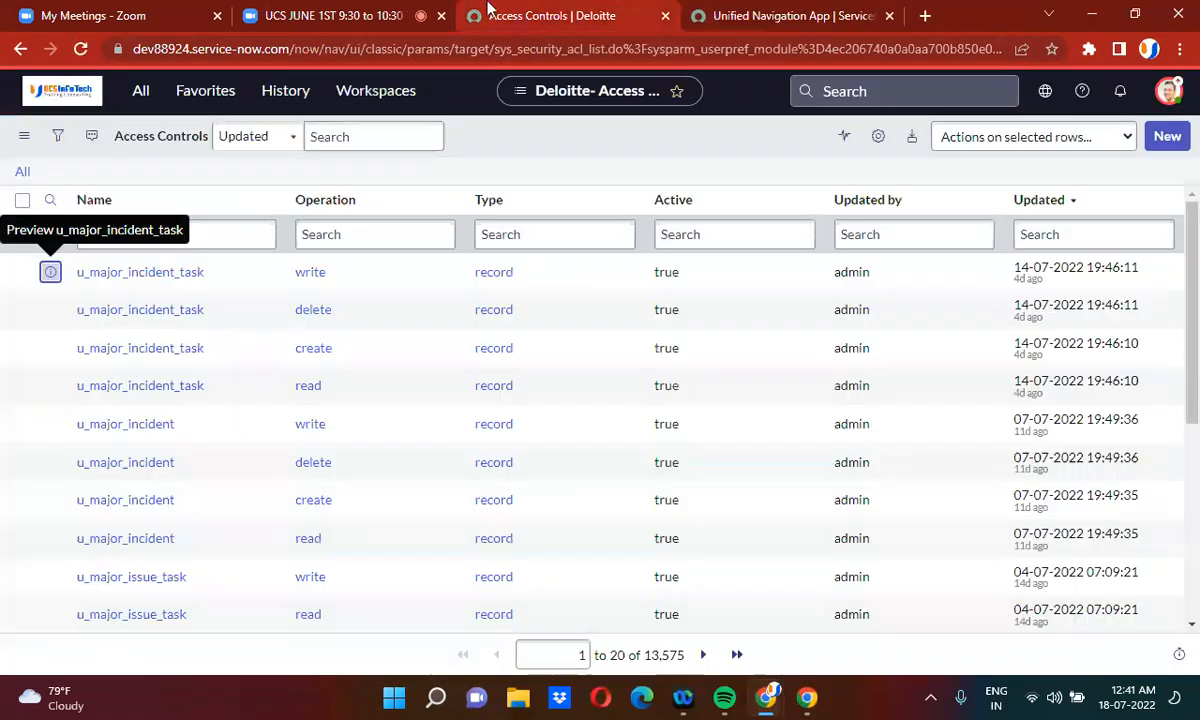
Step: Open the System Definition Tables list by filtering the navigator for "tables"
left_click(131, 95)
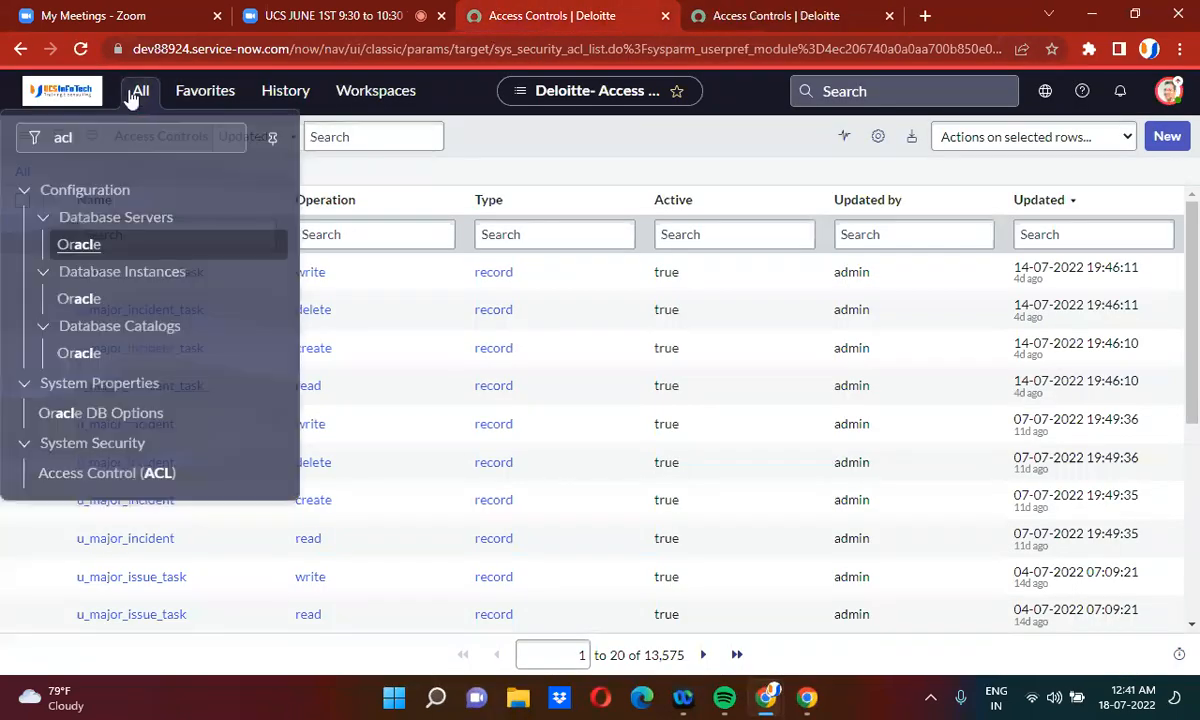
double_click(113, 141)
type("ta")
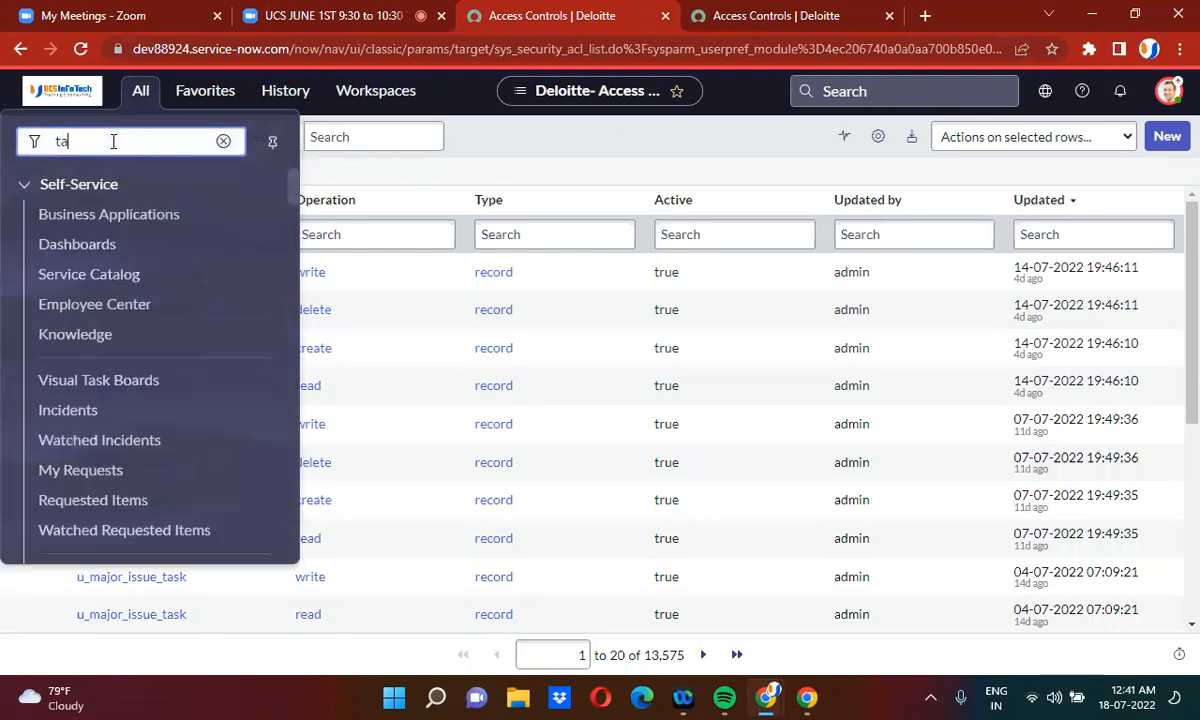
type("bles")
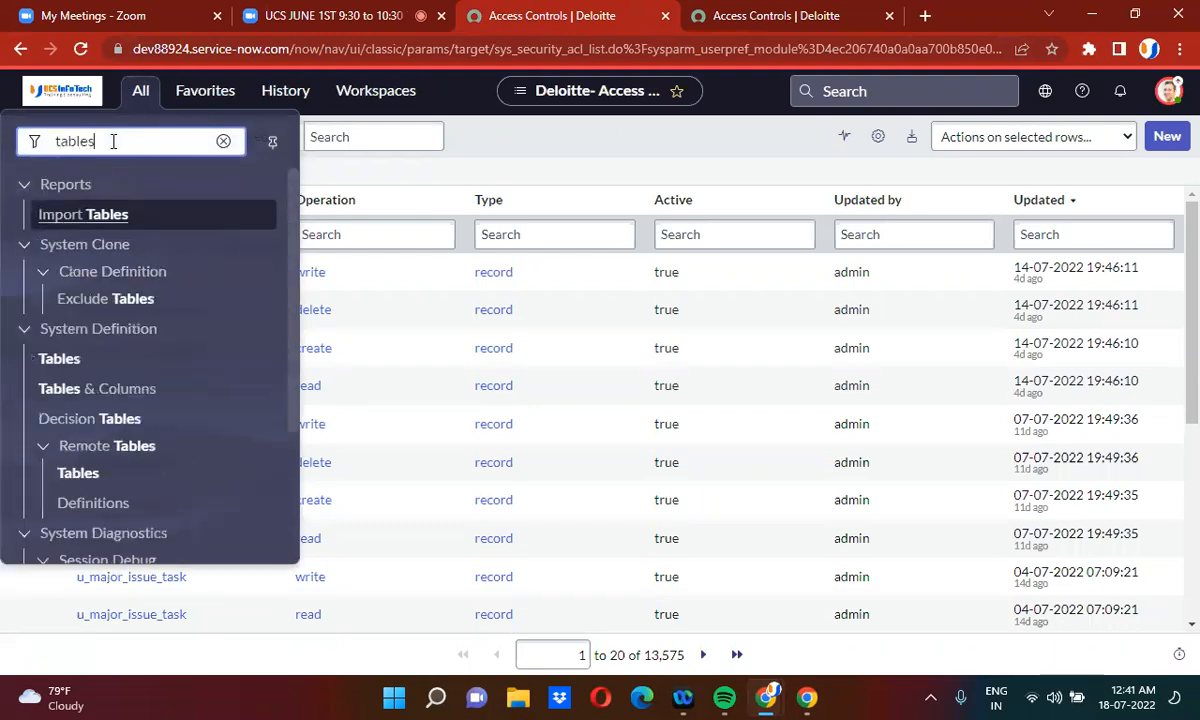
left_click(84, 360)
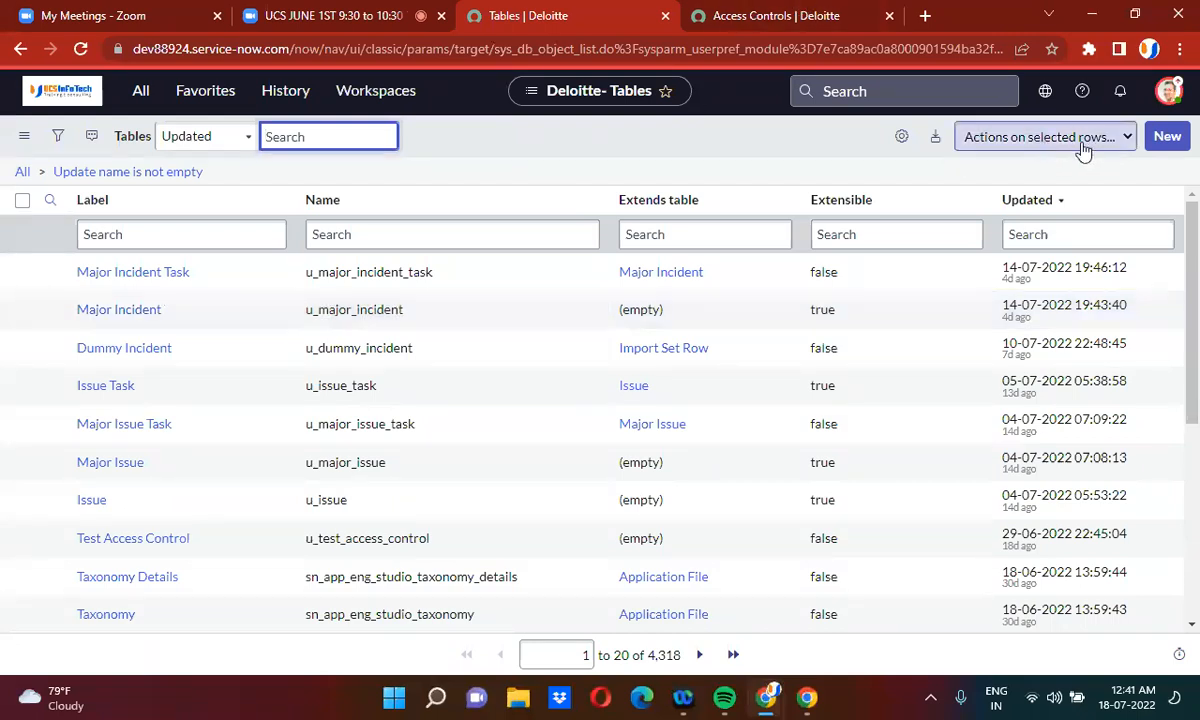
Step: Create a table labelled Access with the name u_access, keeping Create module enabled, and save it without leaving the record
left_click(1175, 138)
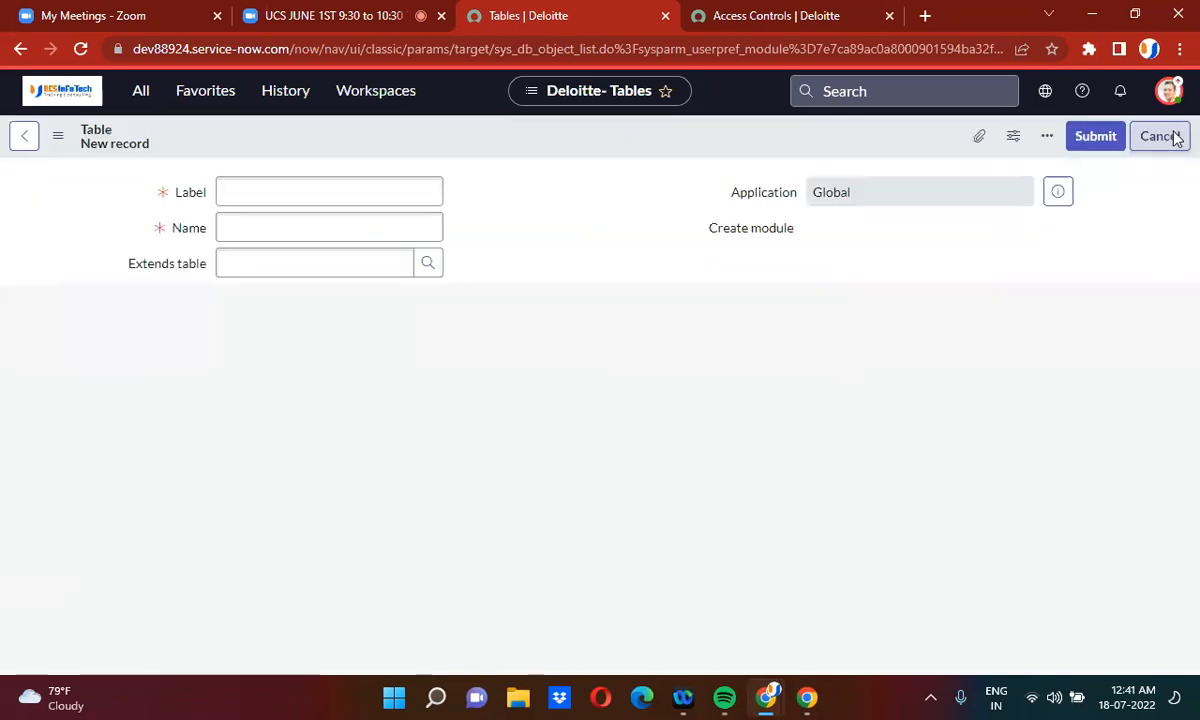
left_click(243, 195)
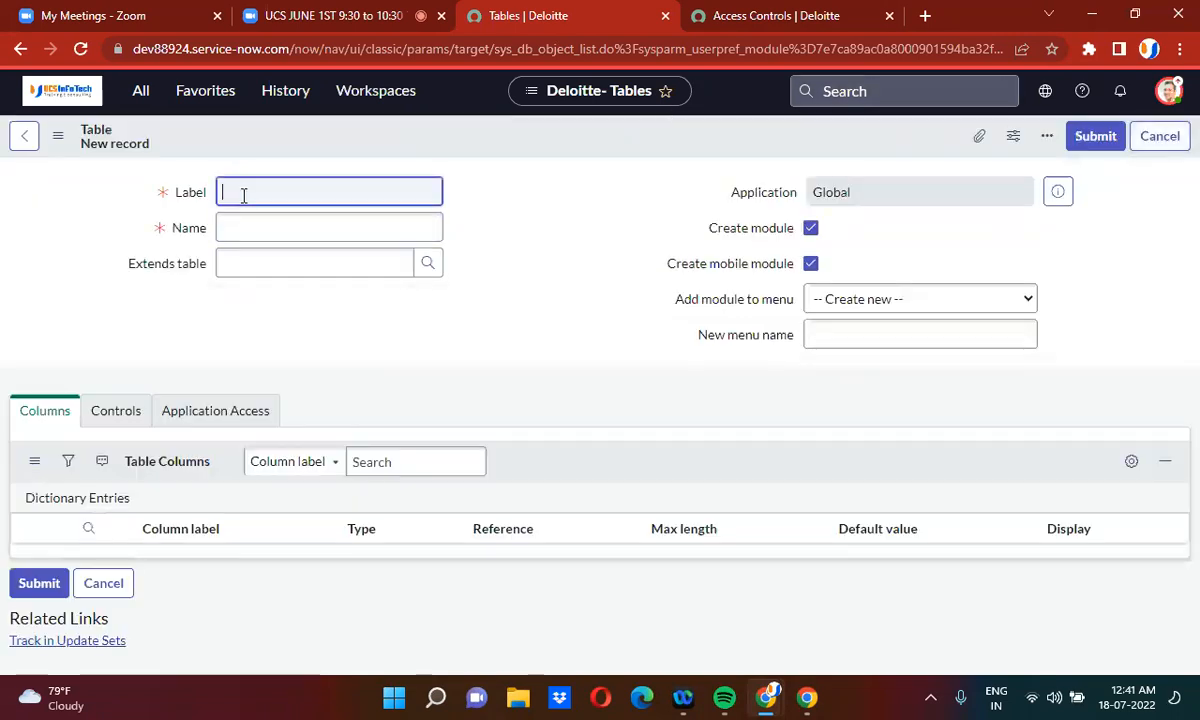
type("Access")
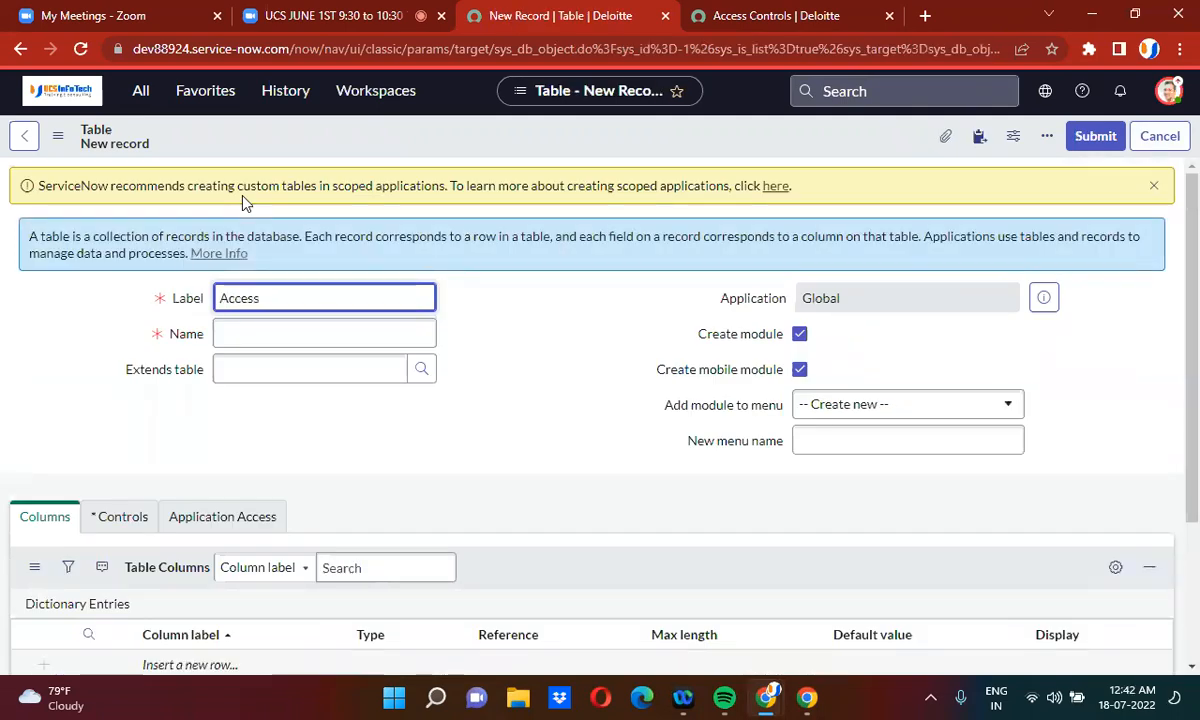
left_click(530, 283)
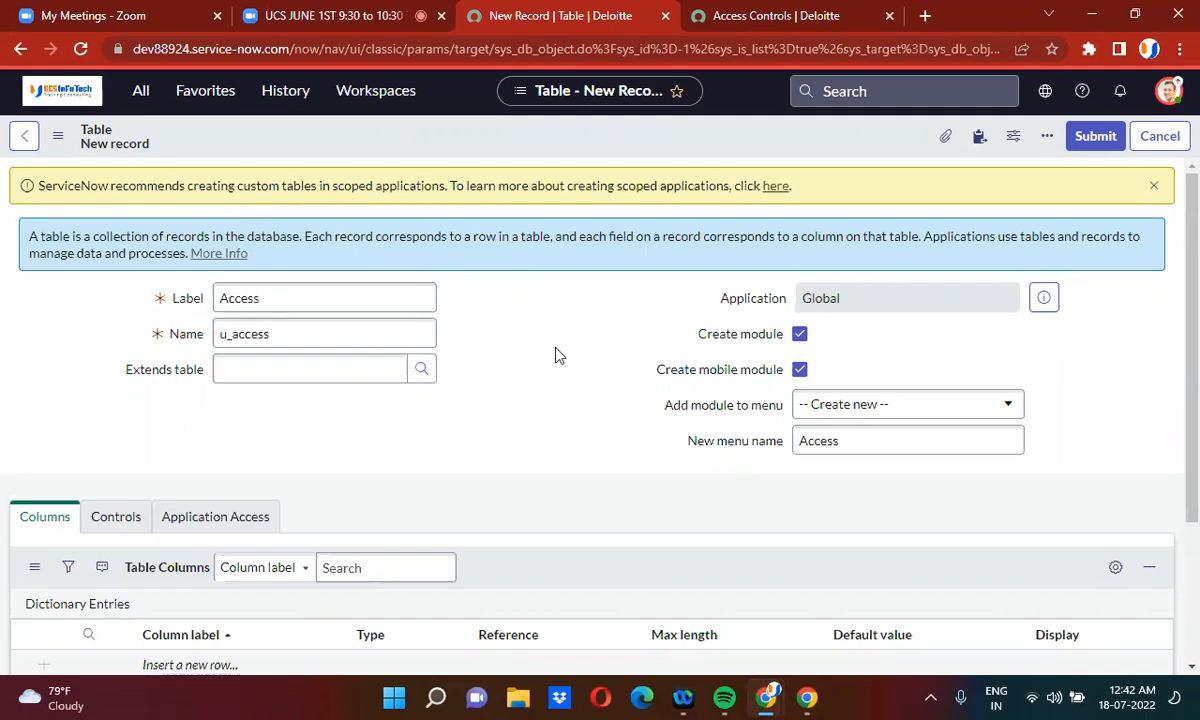
left_click(800, 335)
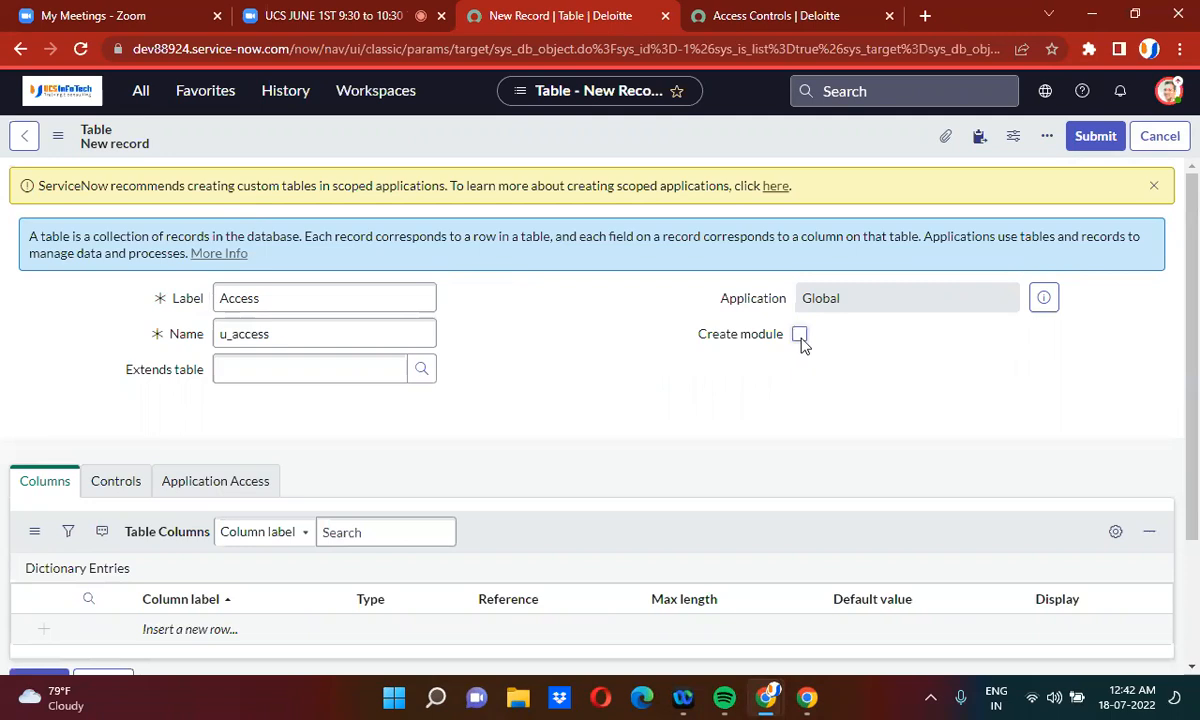
left_click(800, 335)
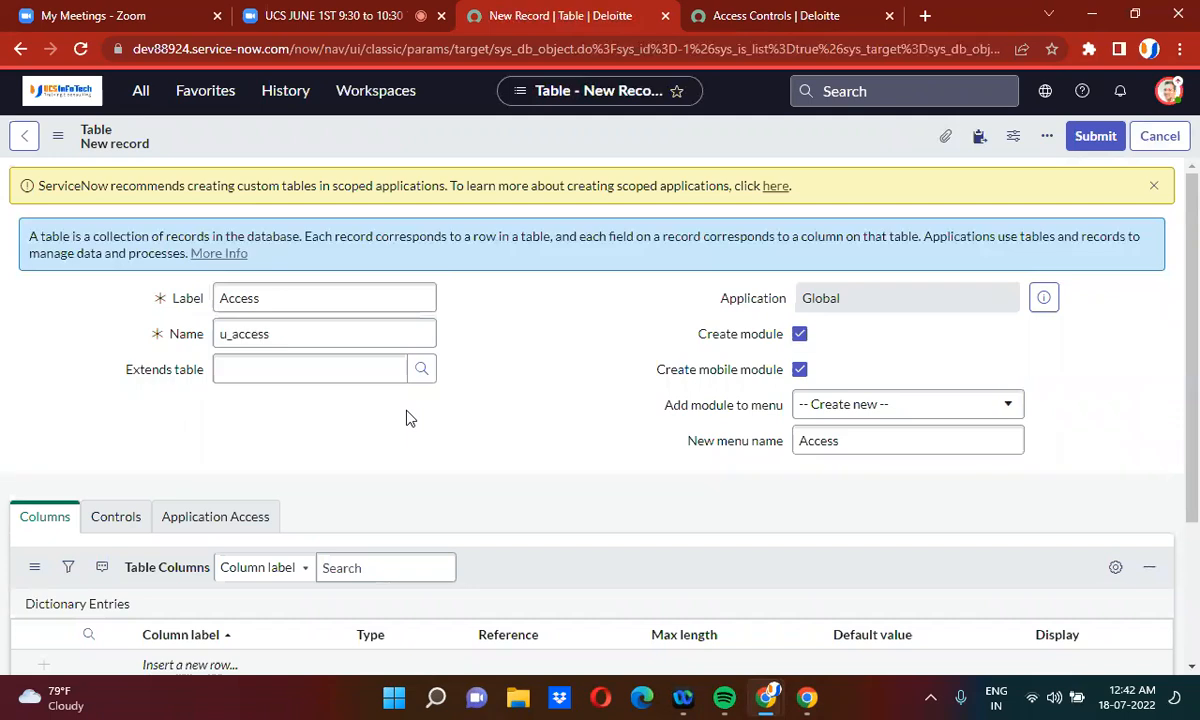
scroll(408, 418, "down", 3)
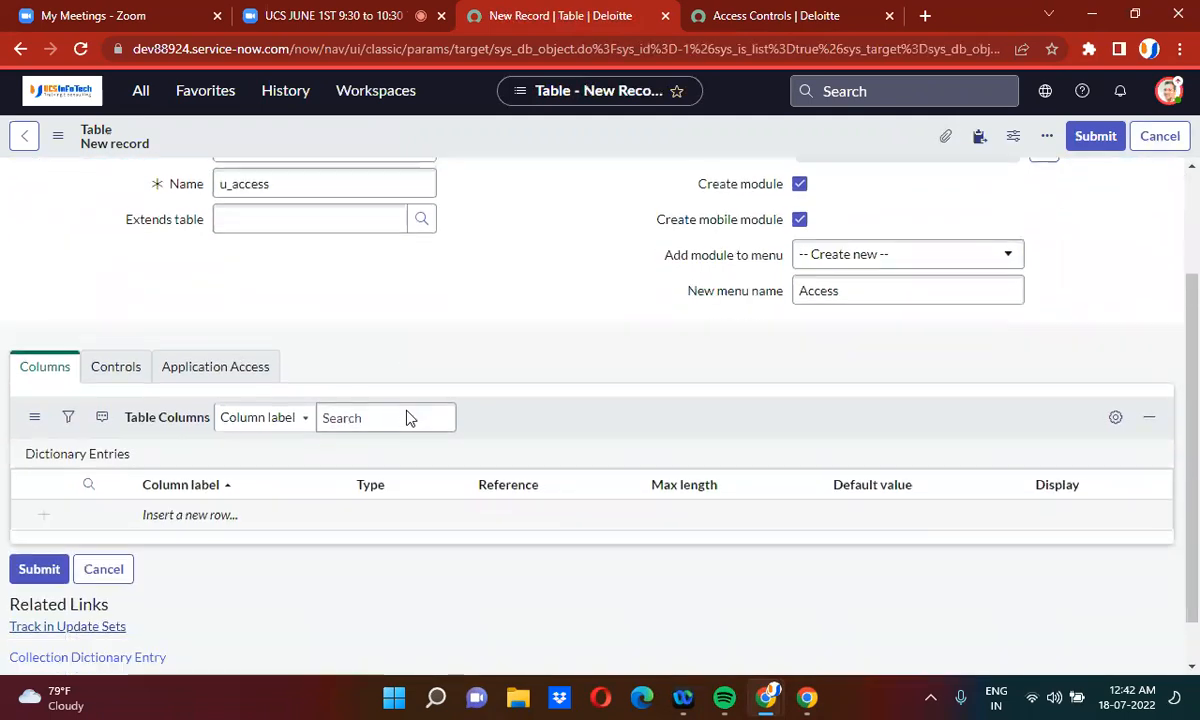
scroll(408, 418, "up", 3)
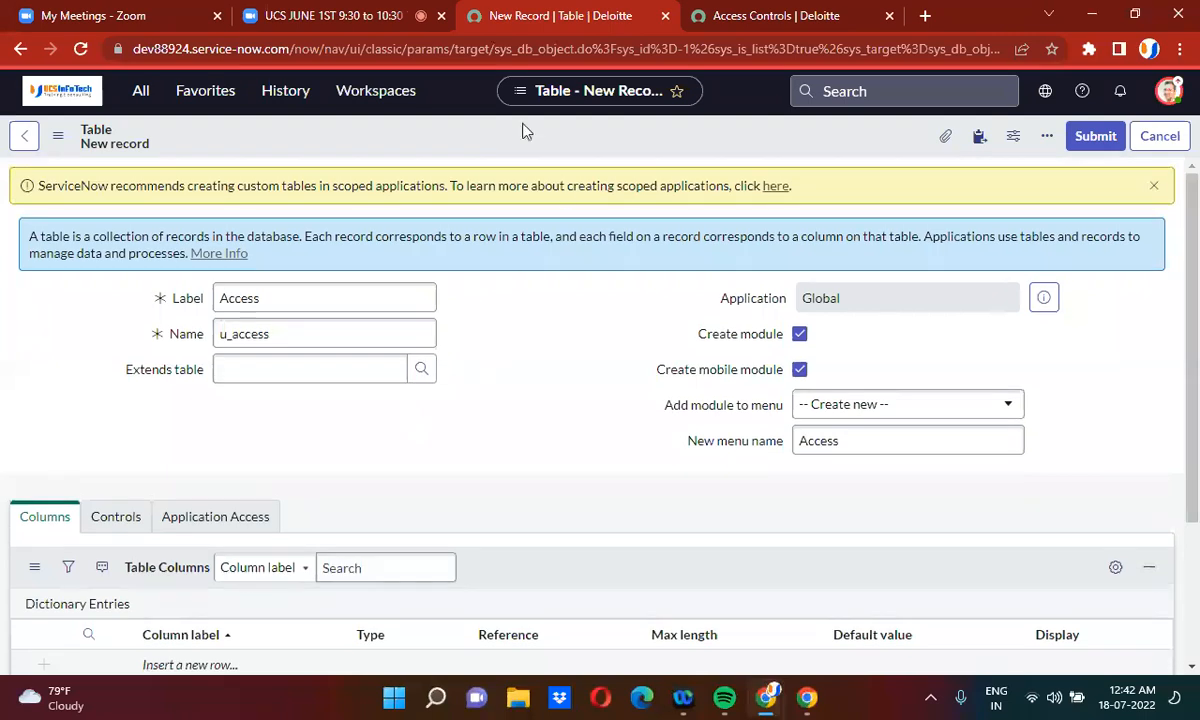
right_click(506, 142)
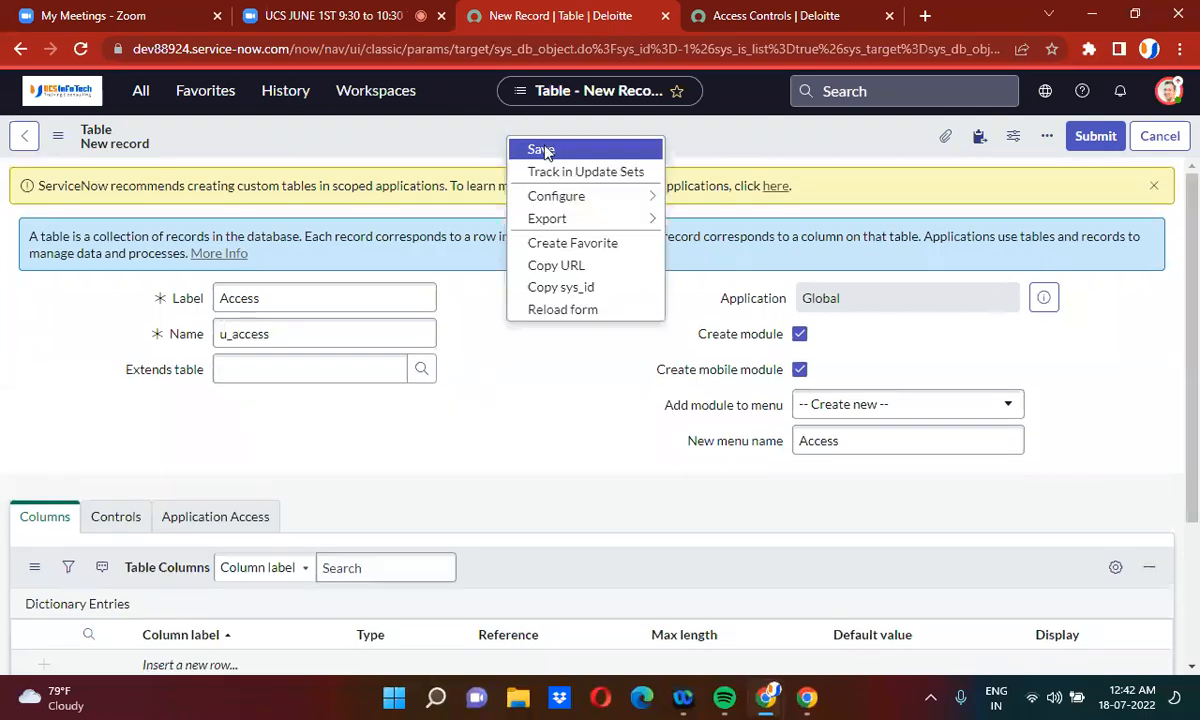
left_click(547, 152)
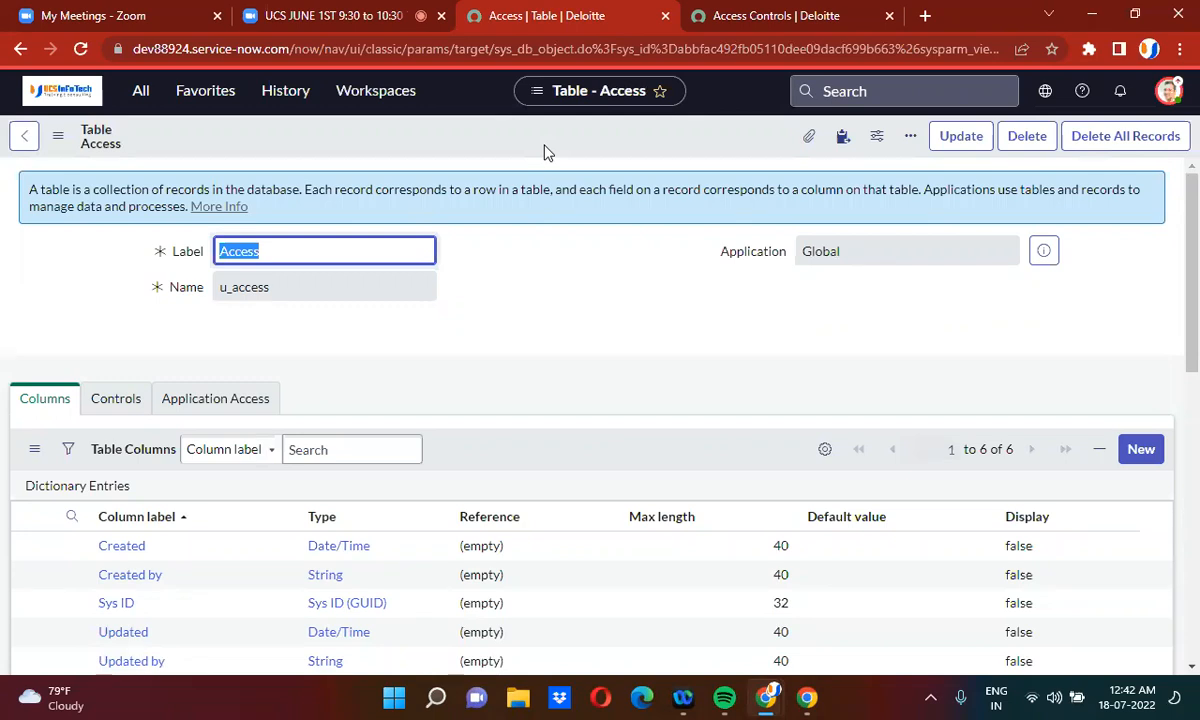
Step: Disable Create access controls in the Access table's control settings and save the record
left_click(513, 390)
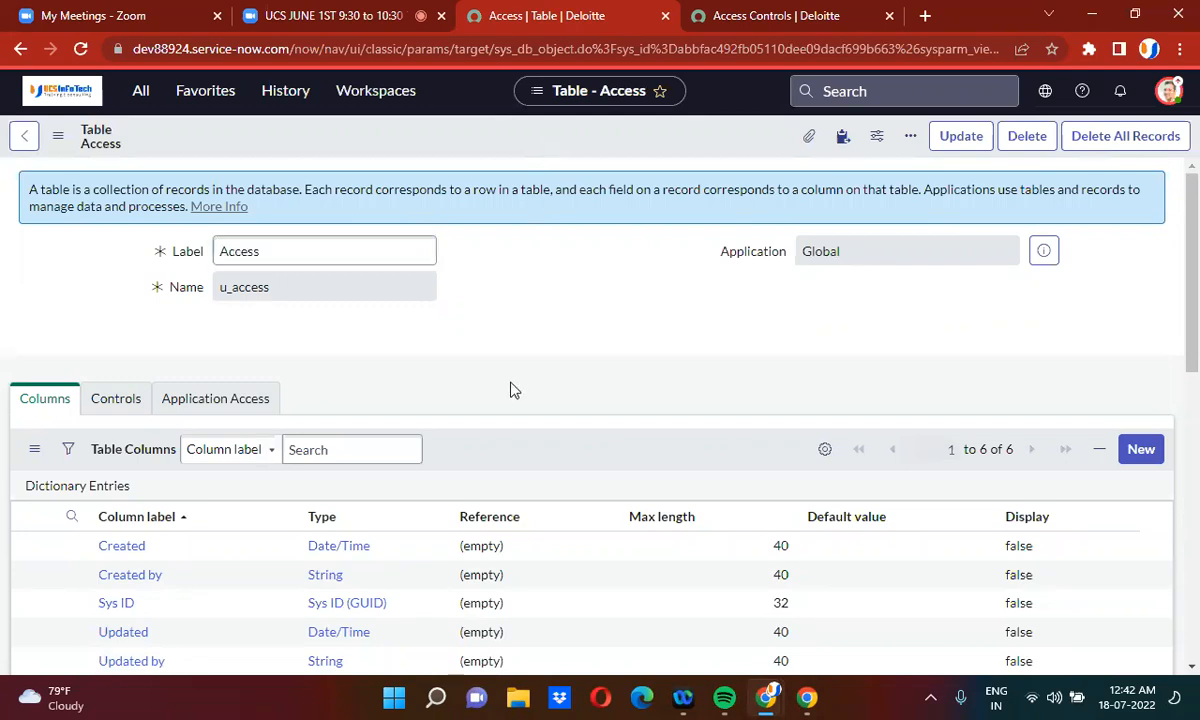
scroll(510, 390, "down", 8)
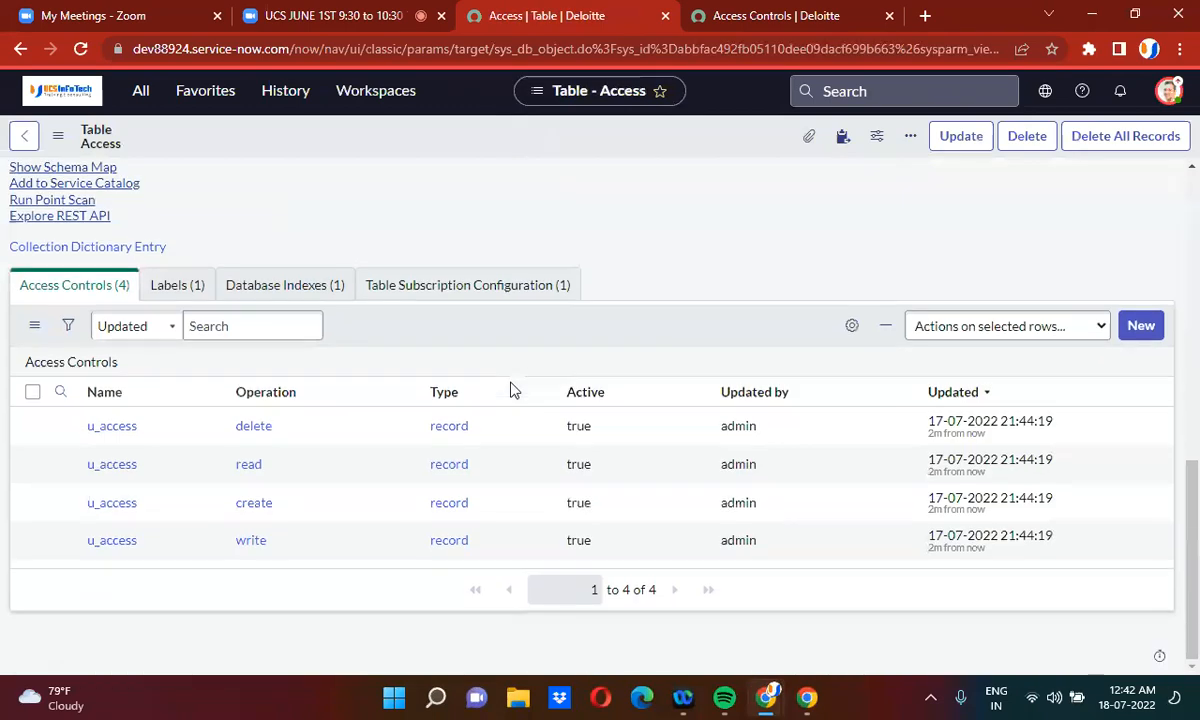
scroll(512, 390, "up", 1)
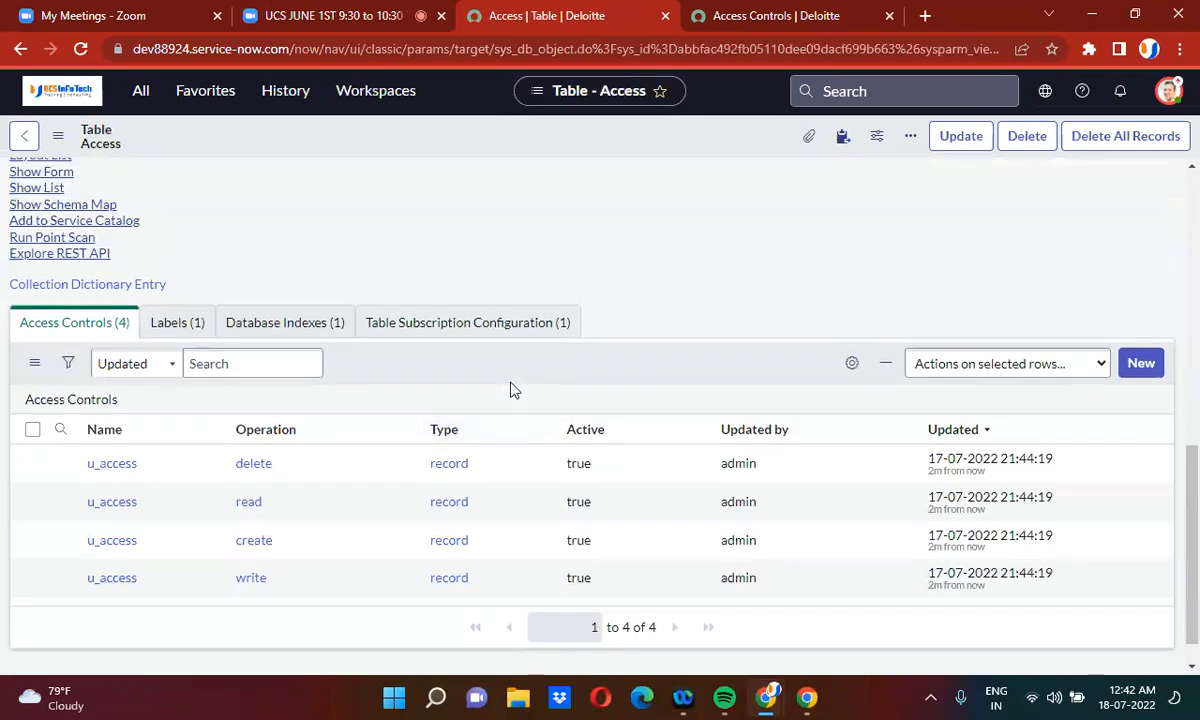
scroll(512, 390, "up", 7)
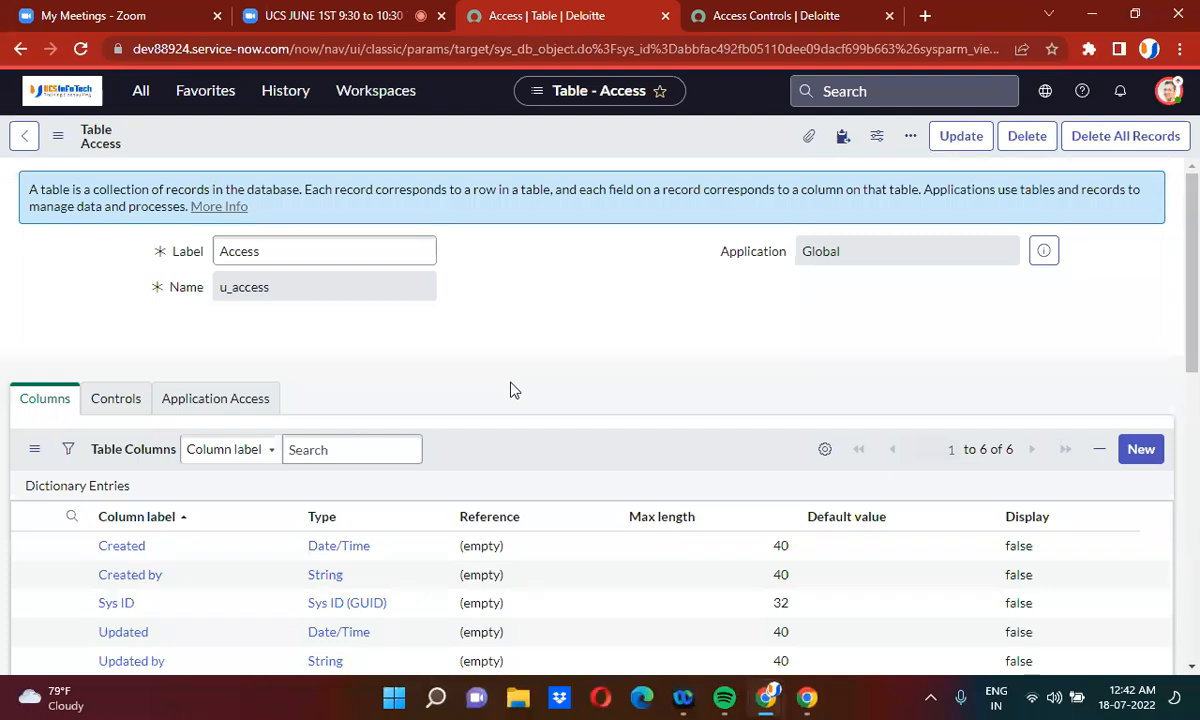
scroll(510, 389, "down", 1)
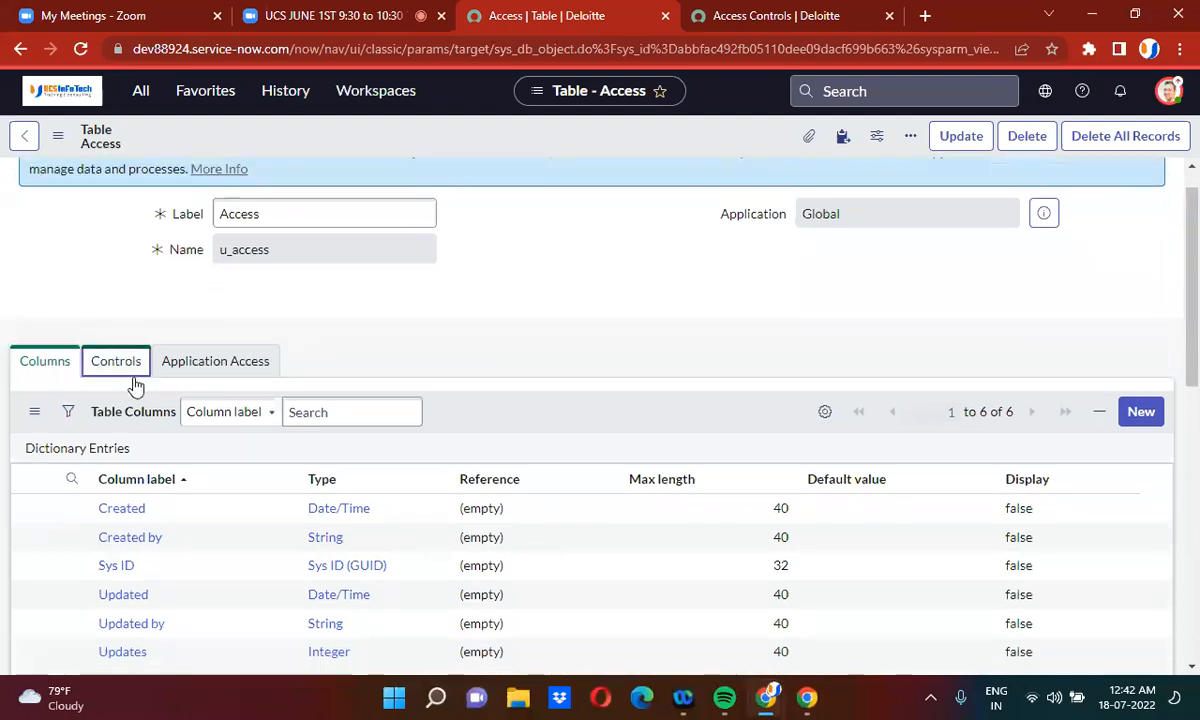
left_click(134, 377)
left_click(221, 634)
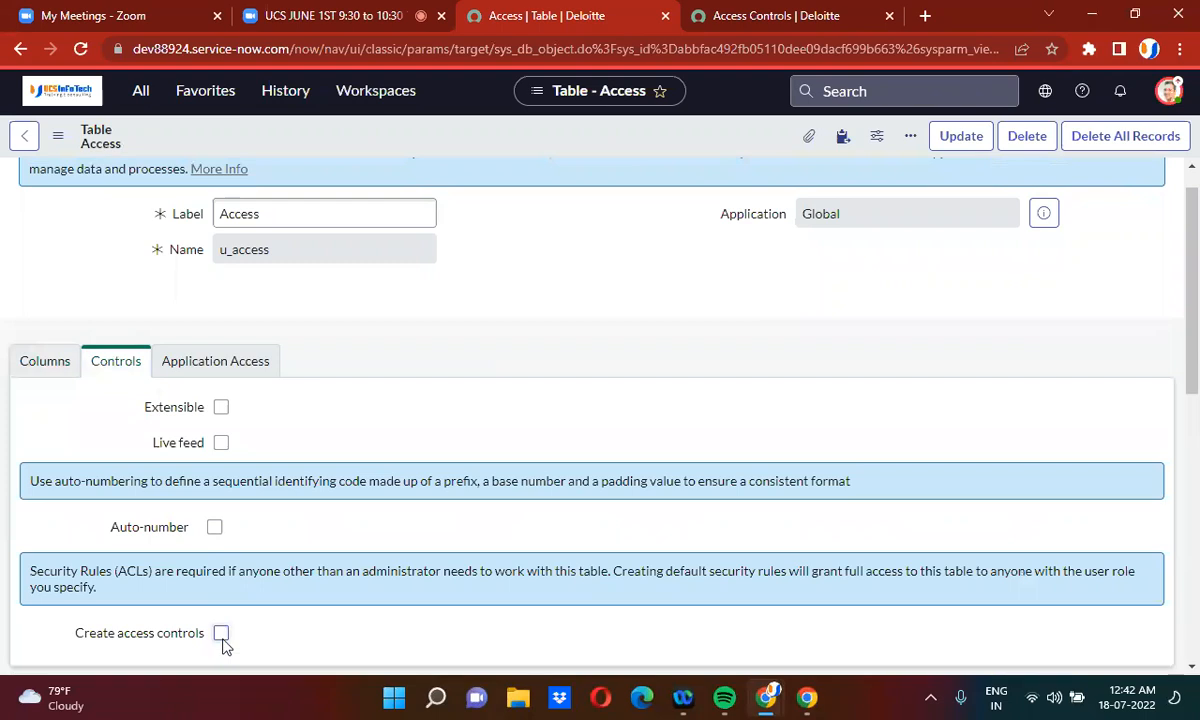
right_click(462, 155)
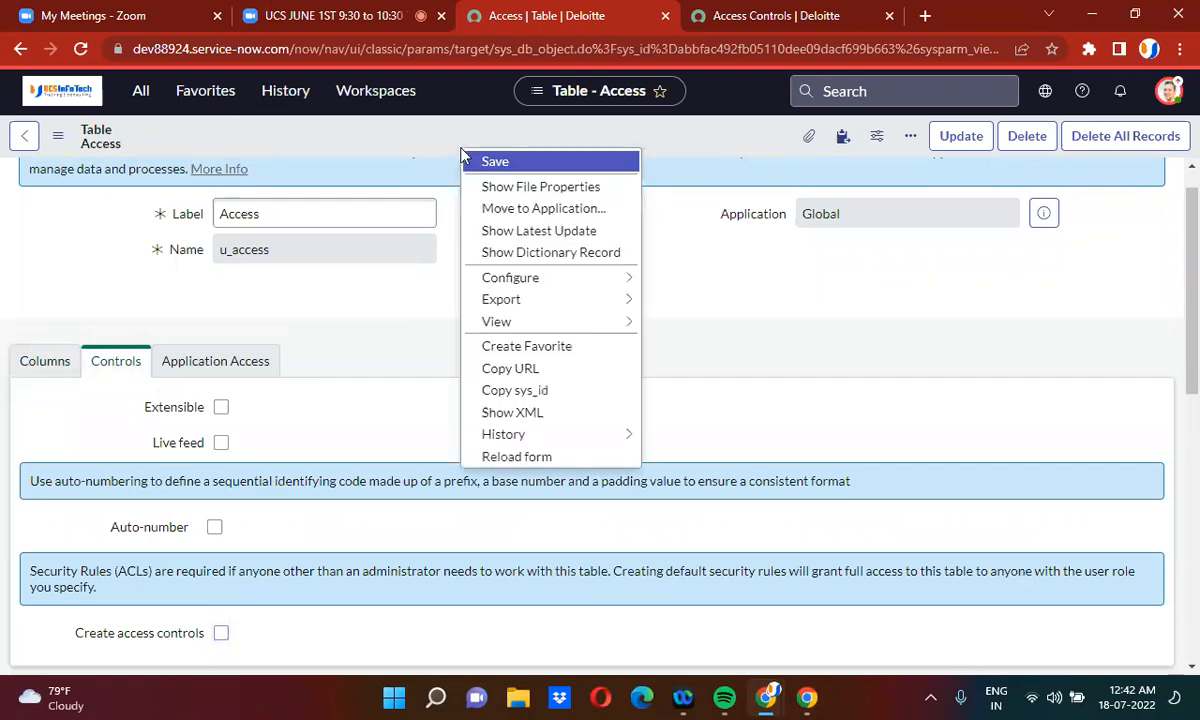
left_click(474, 161)
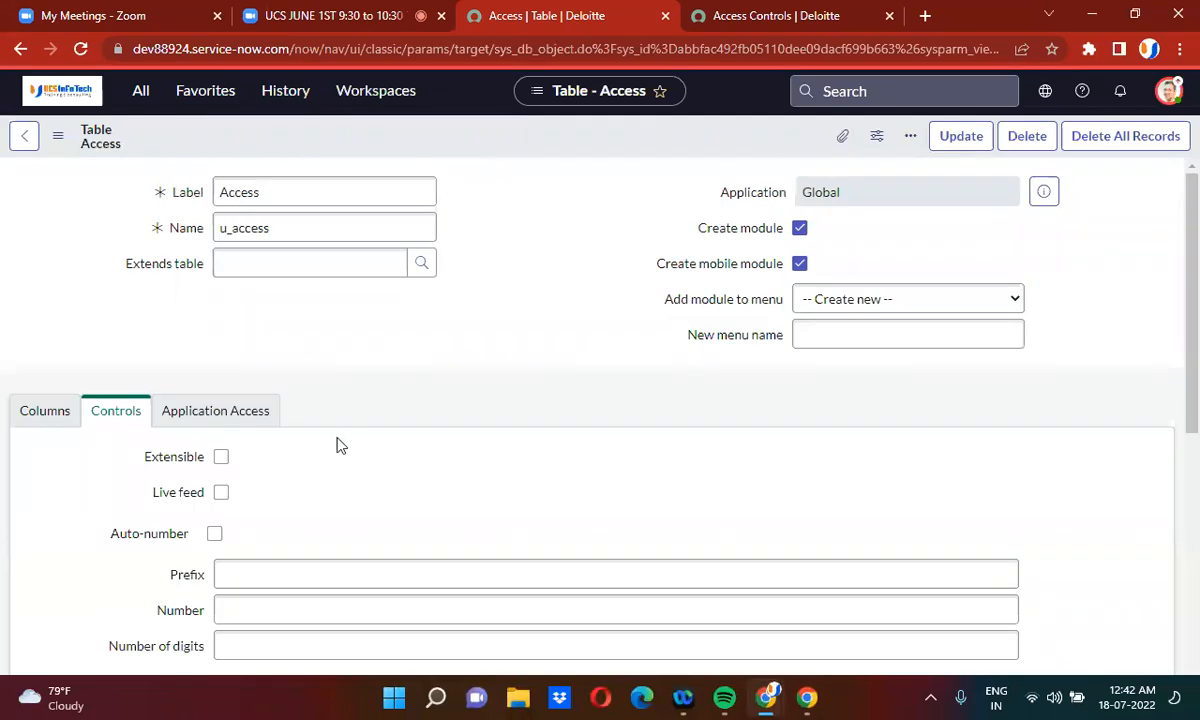
Step: Set Active to false for the delete, read, create and write access controls of u_access in one list edit
scroll(338, 445, "down", 10)
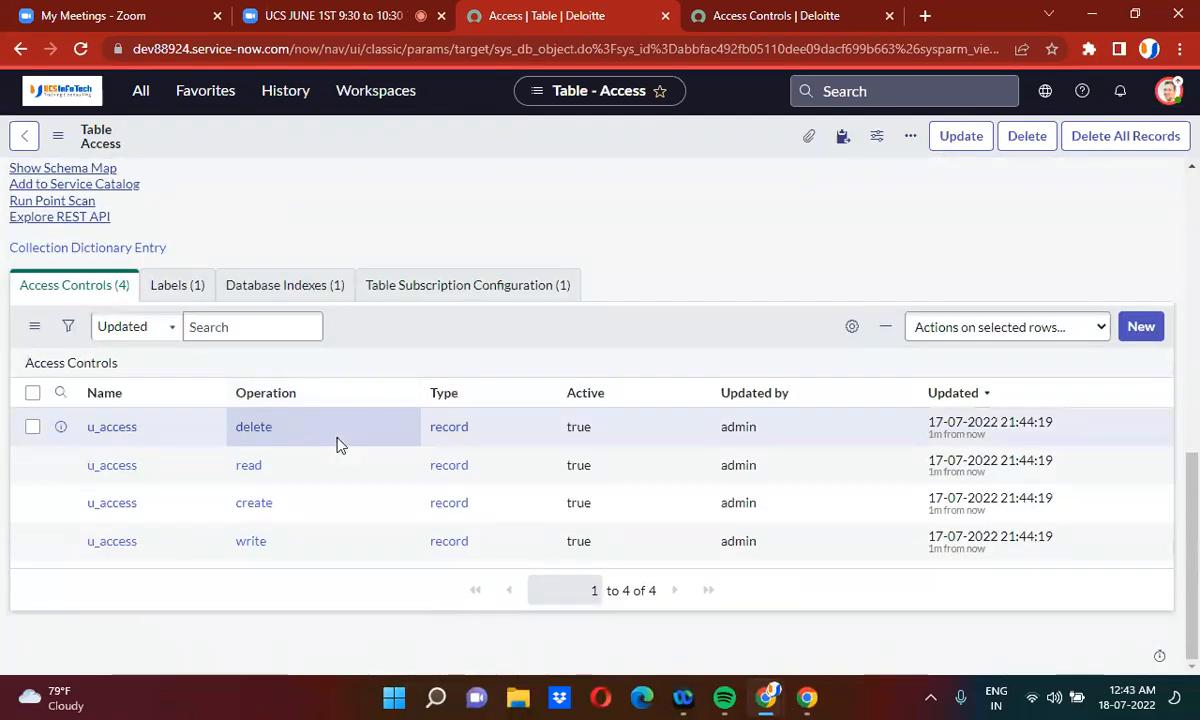
left_click(610, 430)
left_click_drag(613, 452, 611, 541)
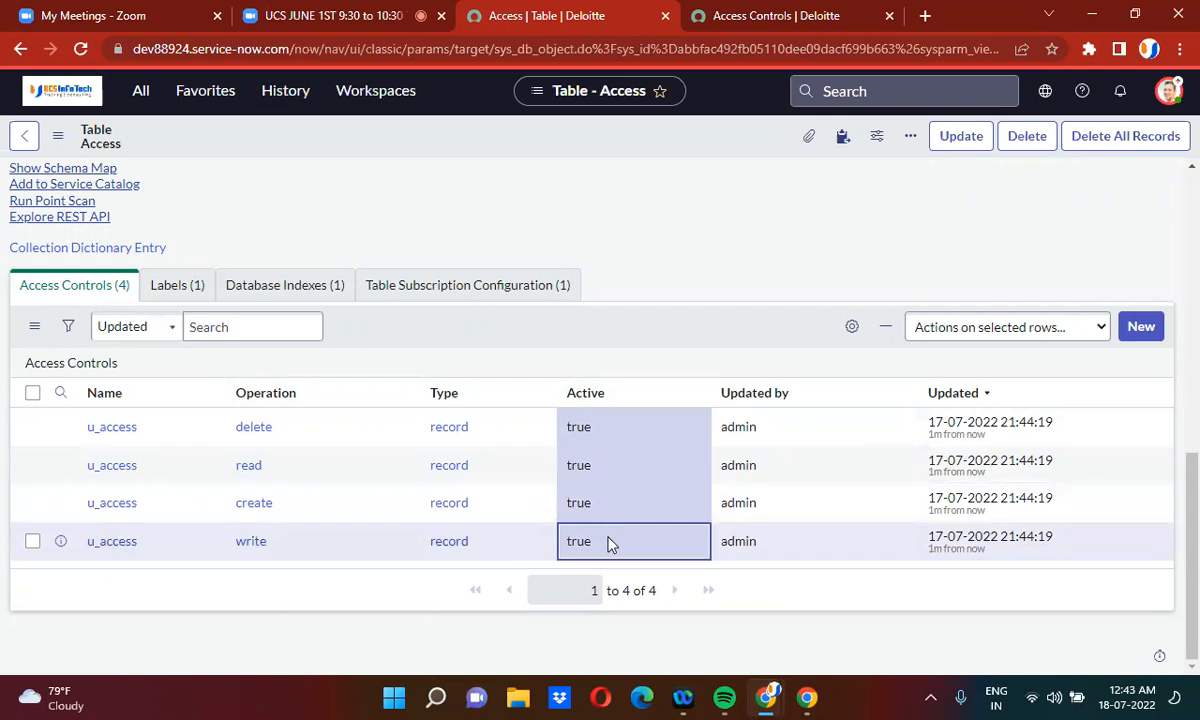
double_click(610, 541)
left_click(611, 544)
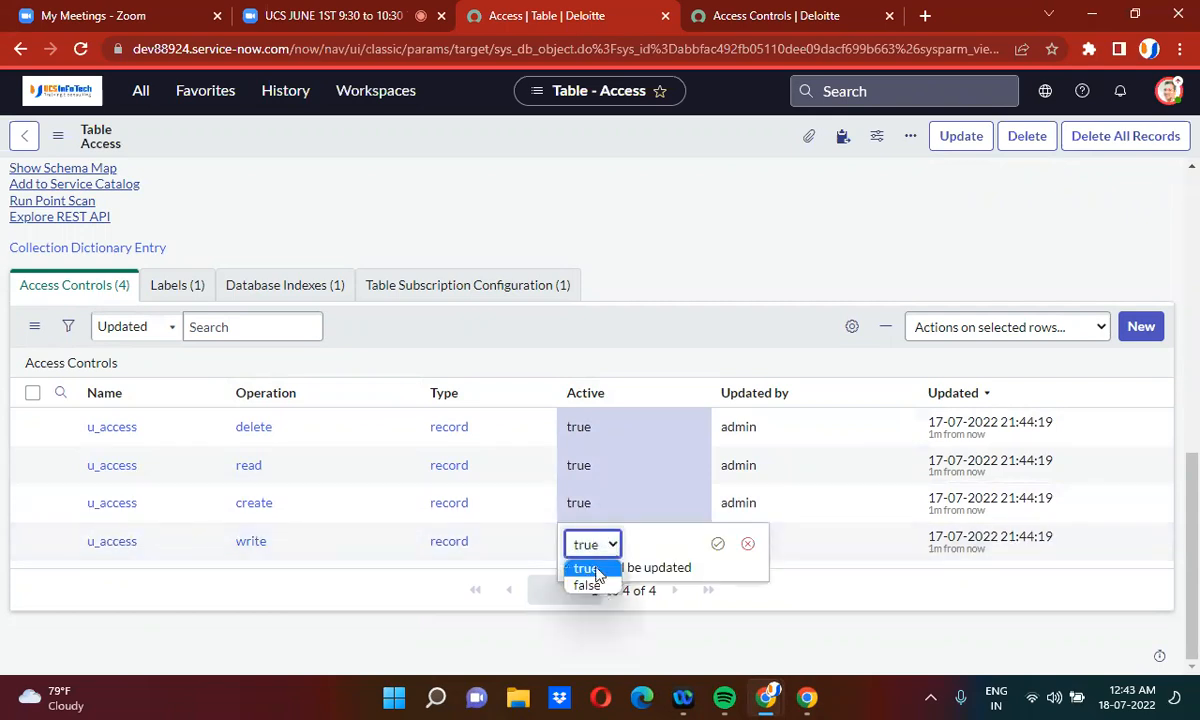
left_click(594, 587)
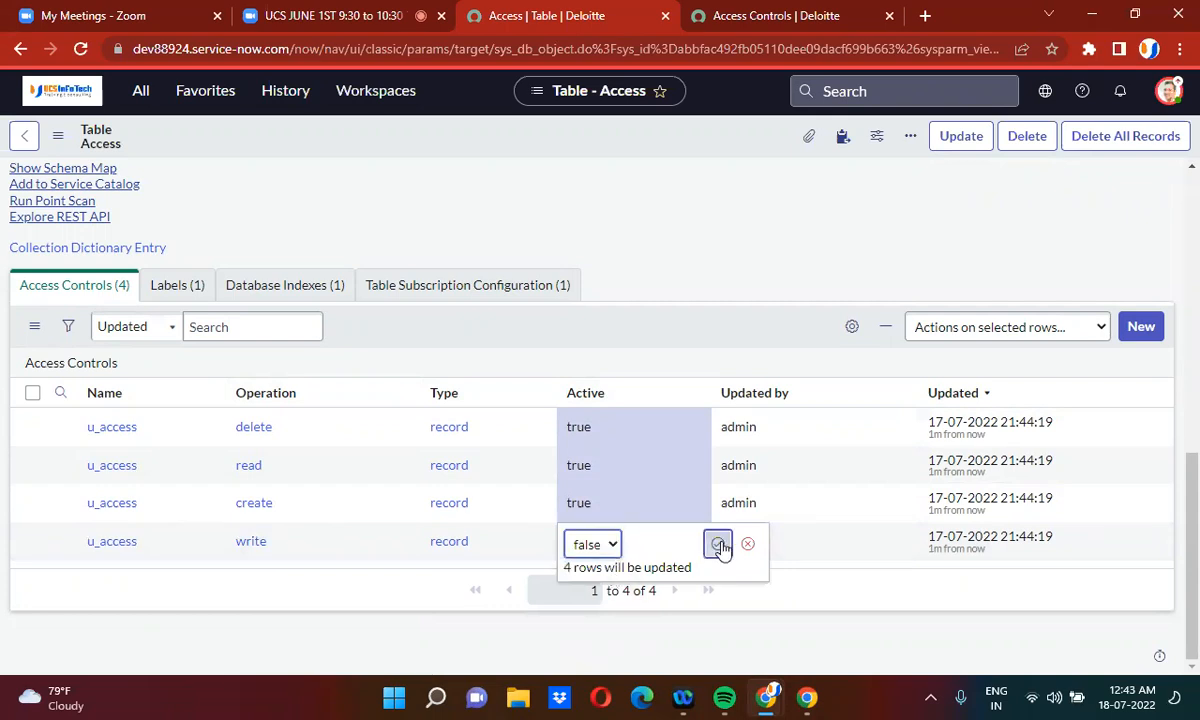
left_click(718, 544)
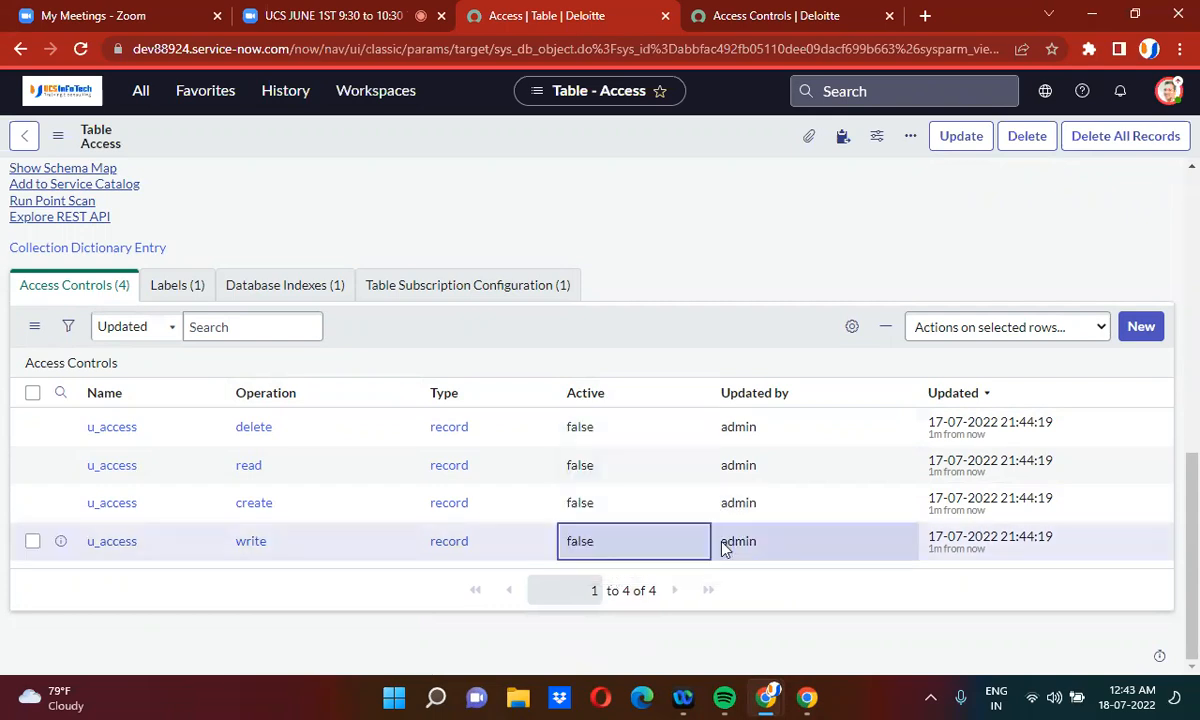
Step: Delete all four u_access access controls from the related list, and show the Access table's columns
left_click(32, 392)
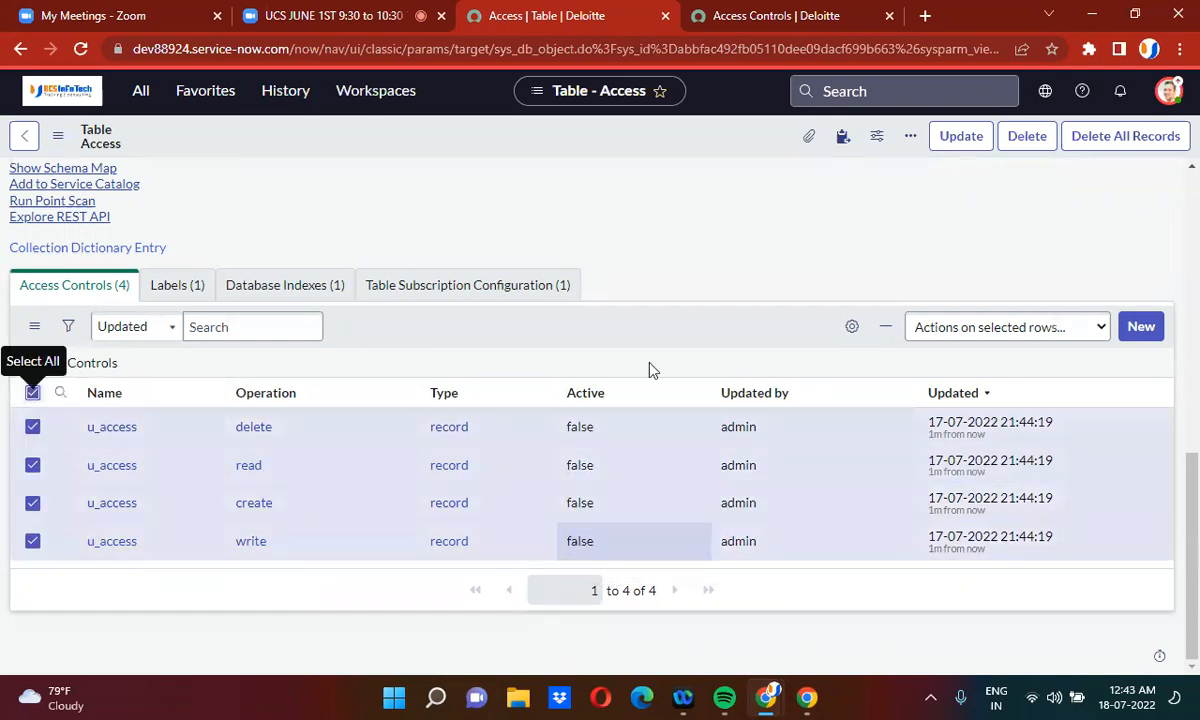
left_click(1010, 336)
left_click(965, 369)
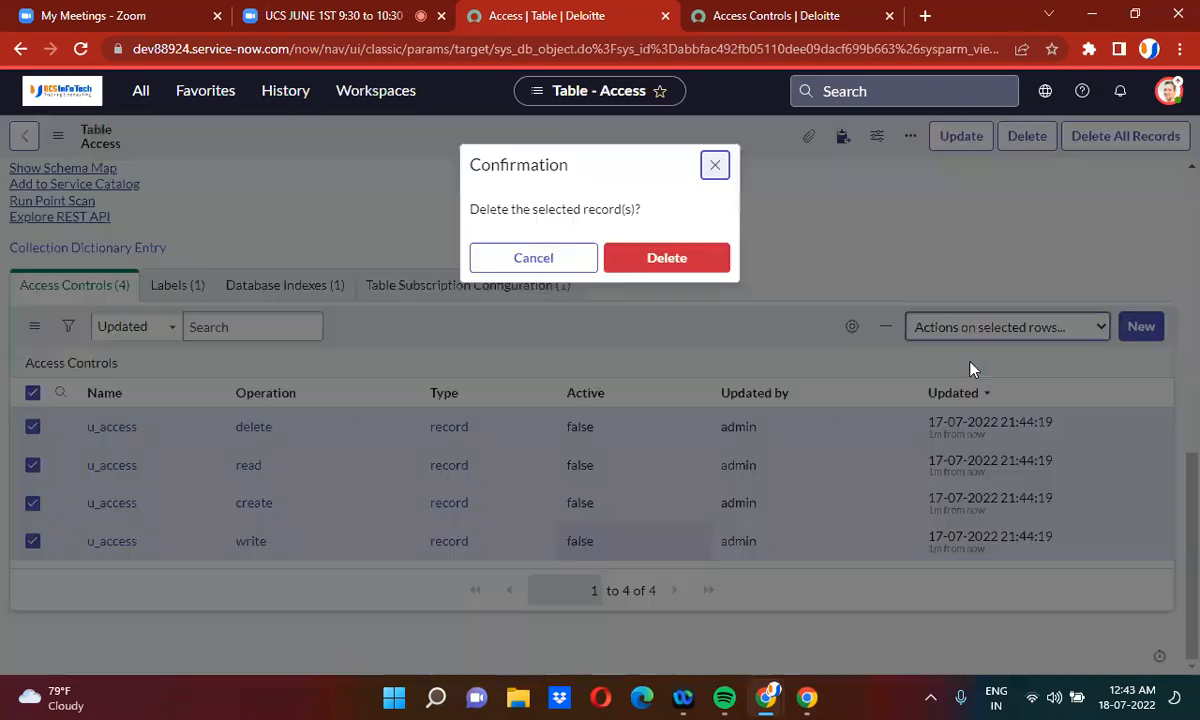
left_click(662, 259)
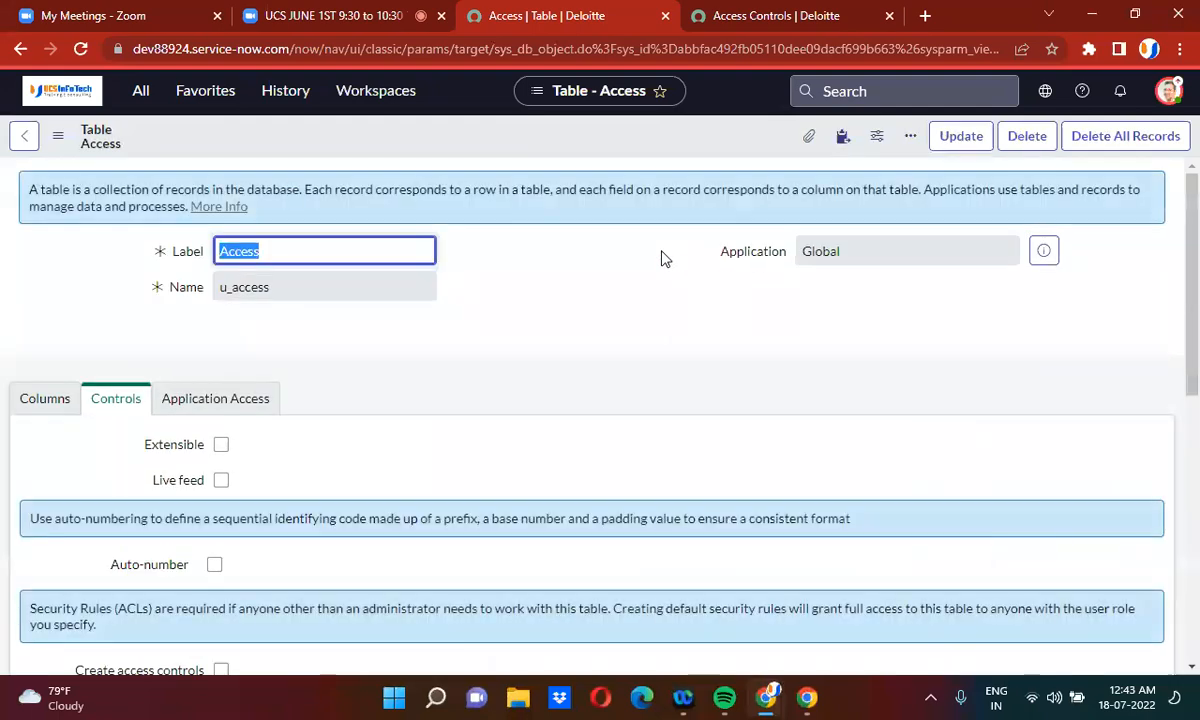
left_click(44, 410)
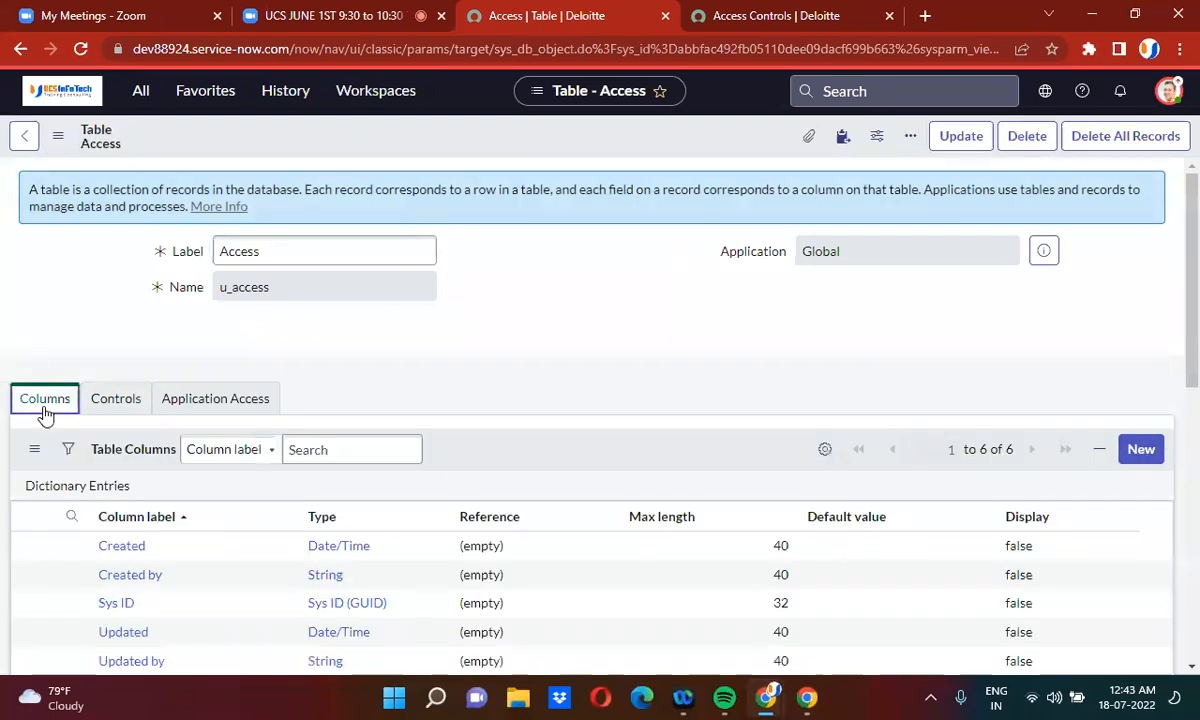
Step: Open the form designer for the Access table from its related links
scroll(557, 360, "down", 6)
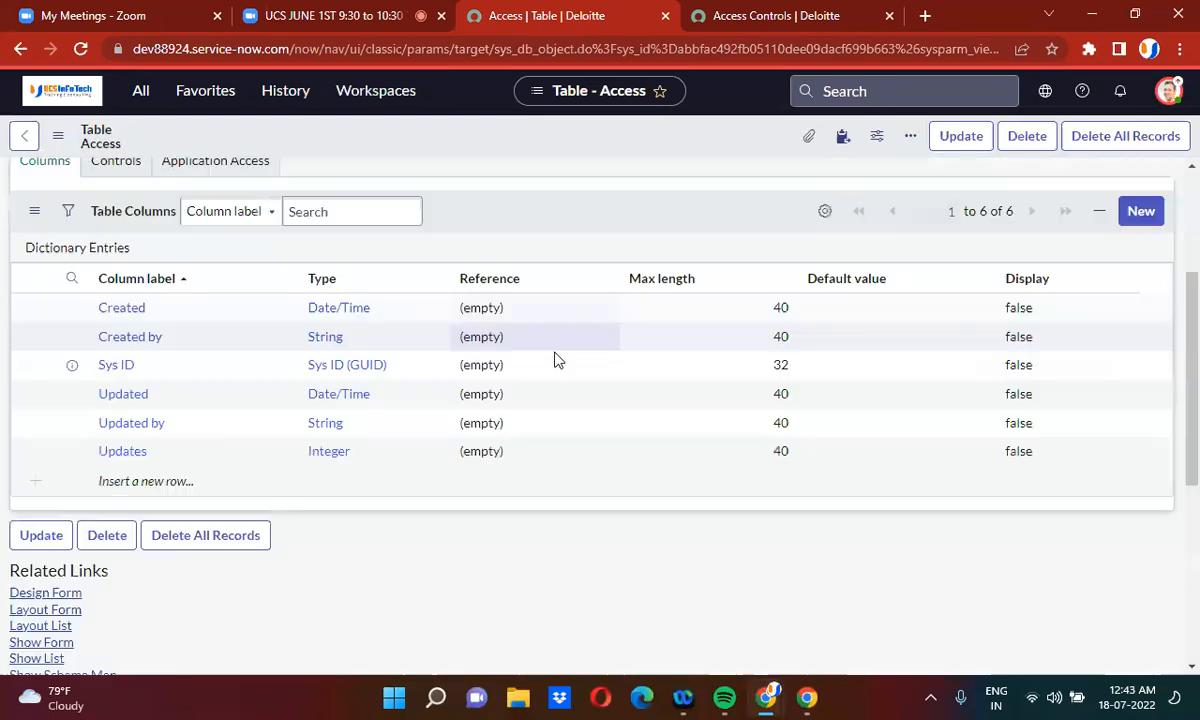
scroll(557, 360, "up", 5)
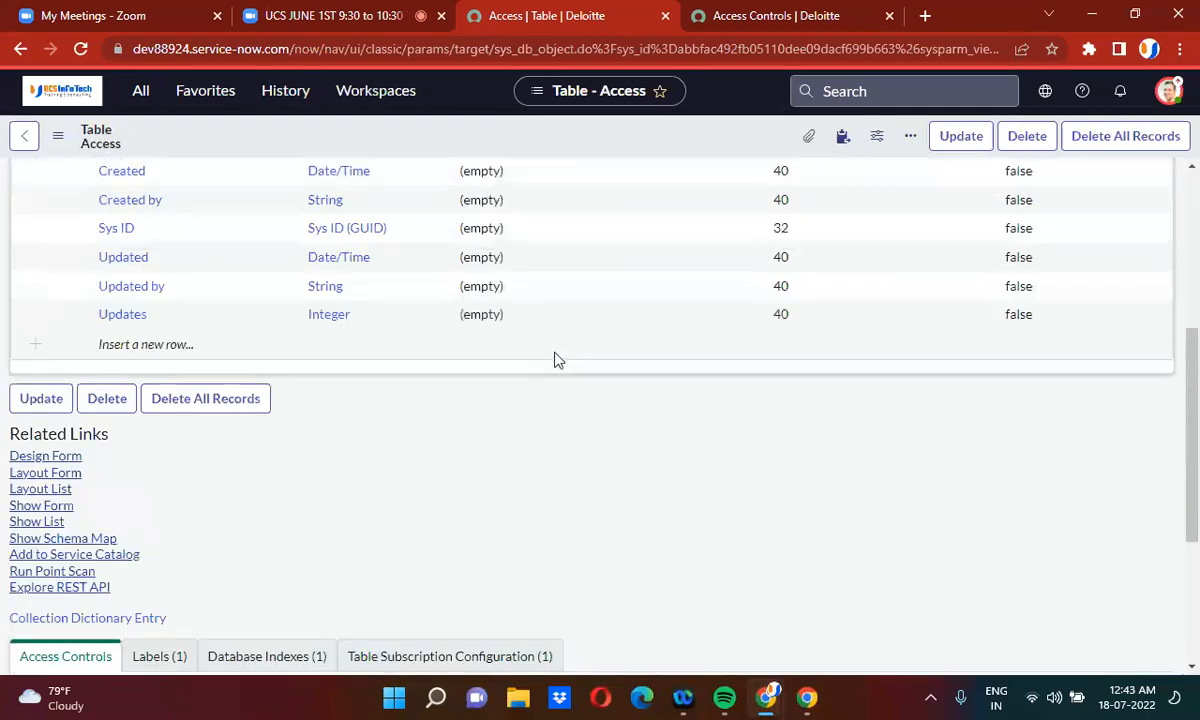
scroll(557, 360, "down", 3)
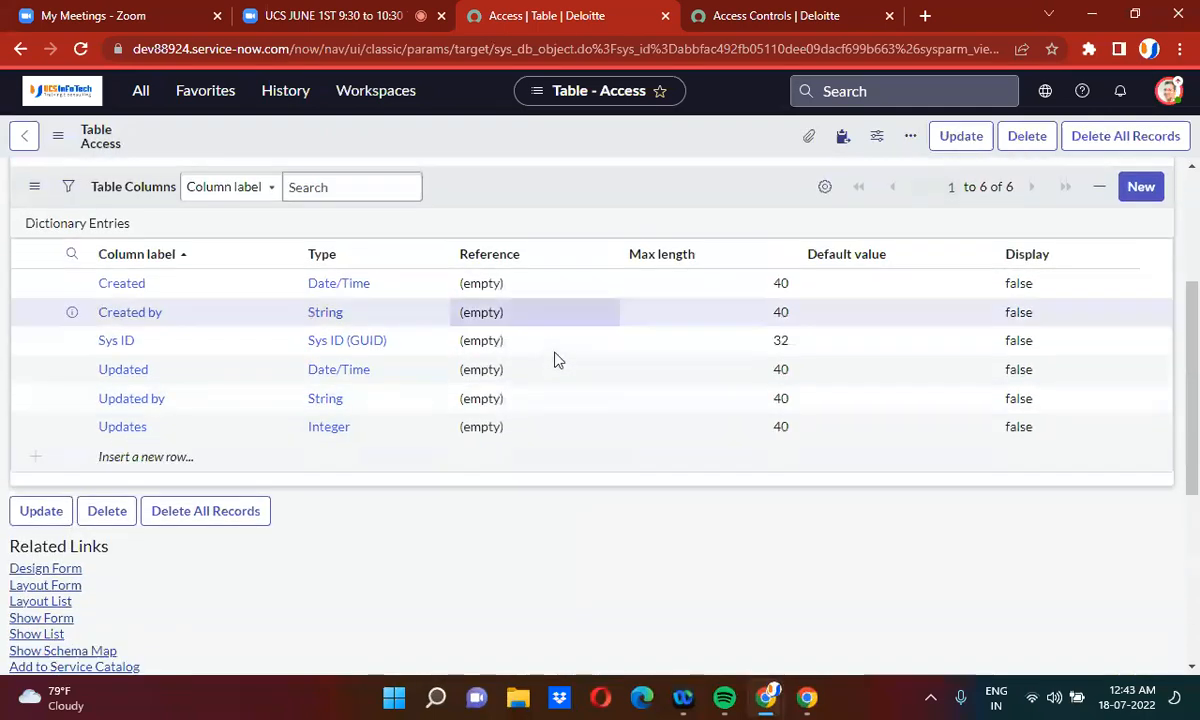
scroll(557, 360, "up", 3)
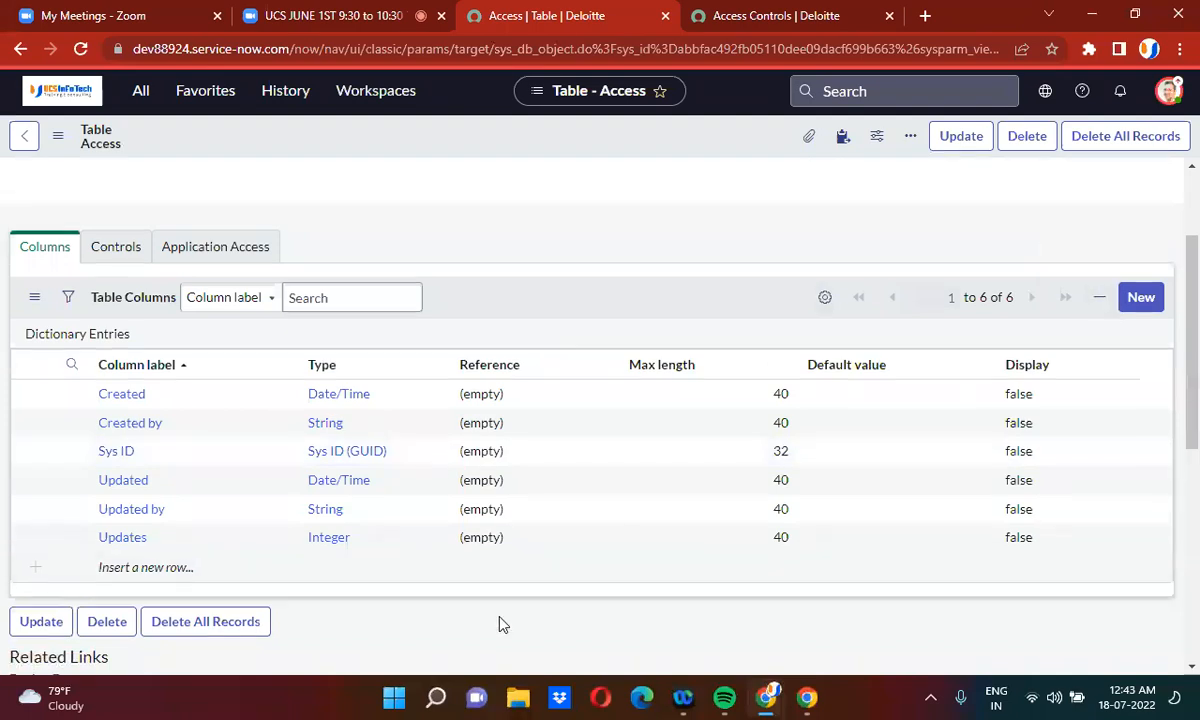
scroll(503, 624, "down", 3)
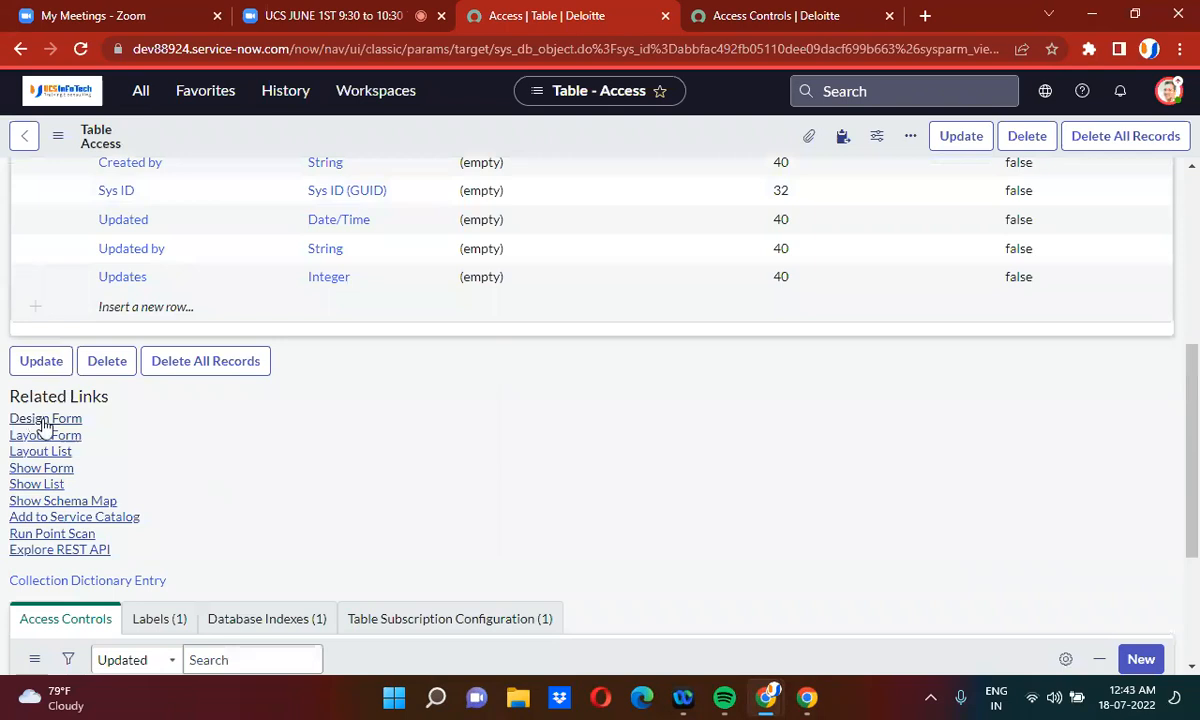
left_click(55, 424)
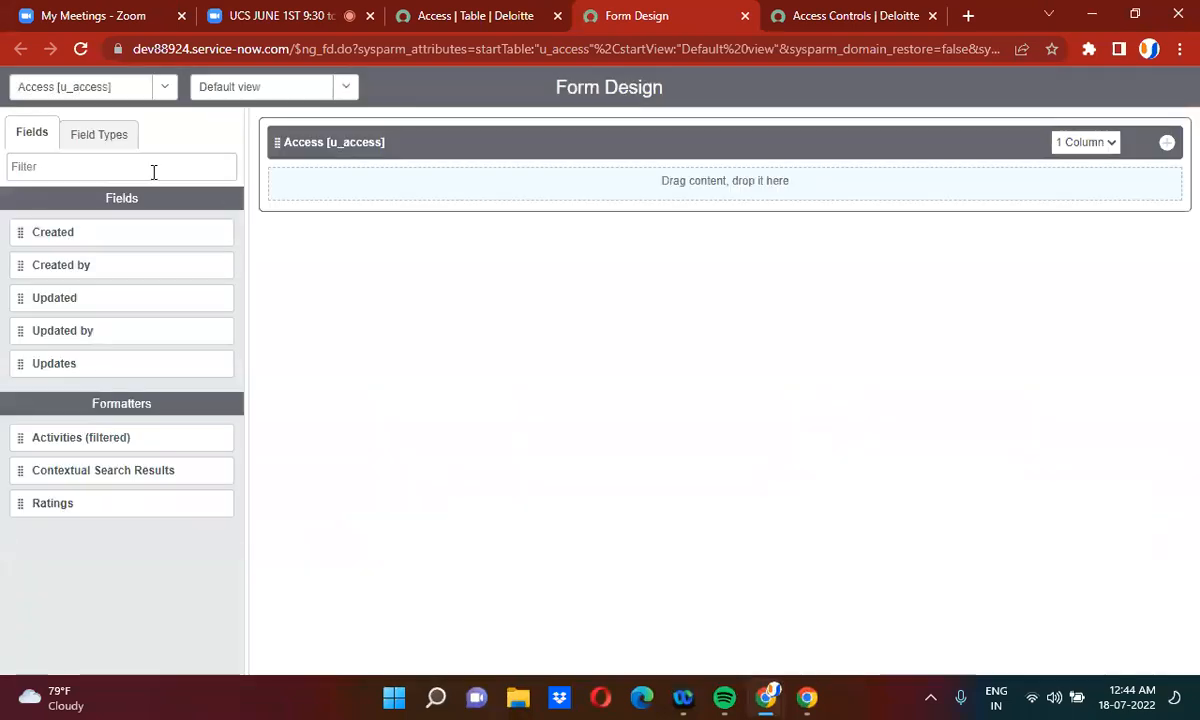
Step: Filter the field types by "str" and add five new String fields to the Access form
left_click(108, 143)
left_click(100, 162)
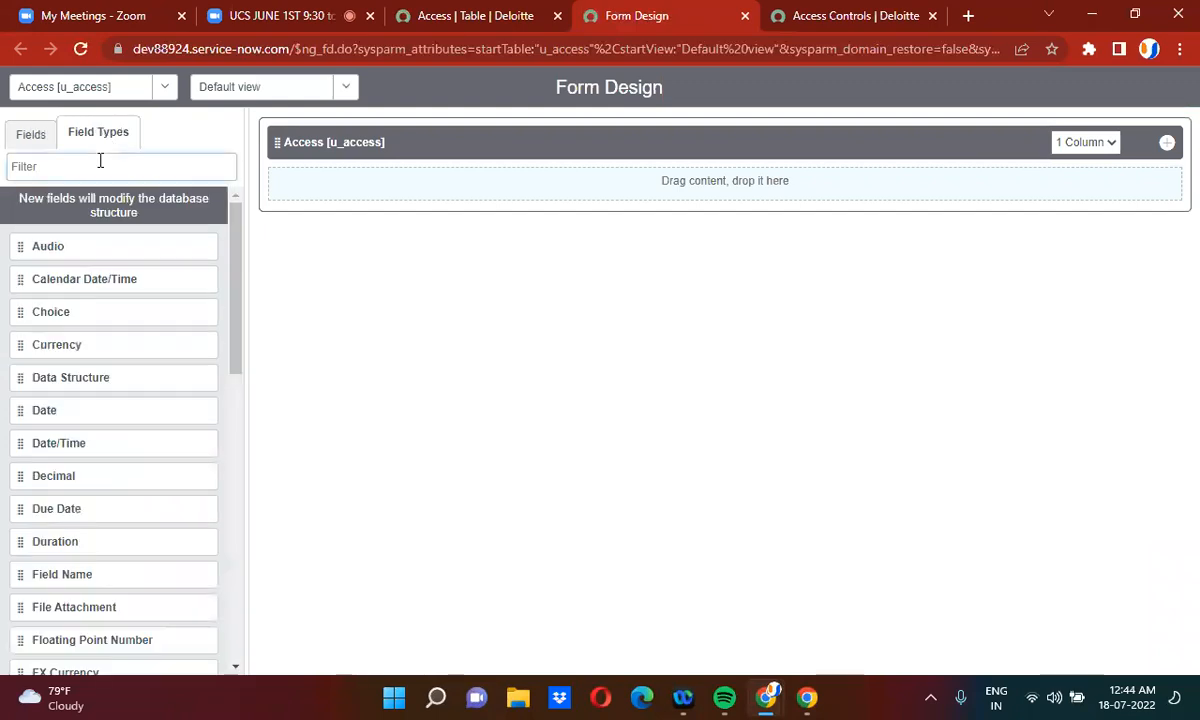
type("str")
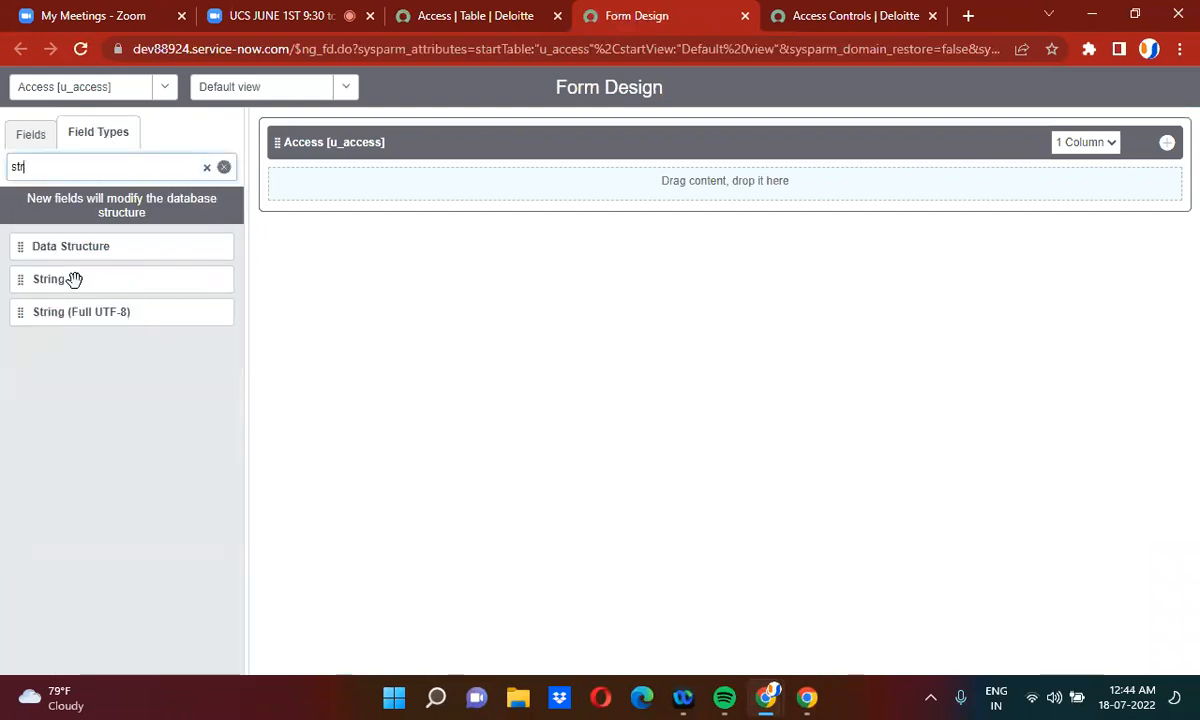
left_click_drag(75, 277, 400, 180)
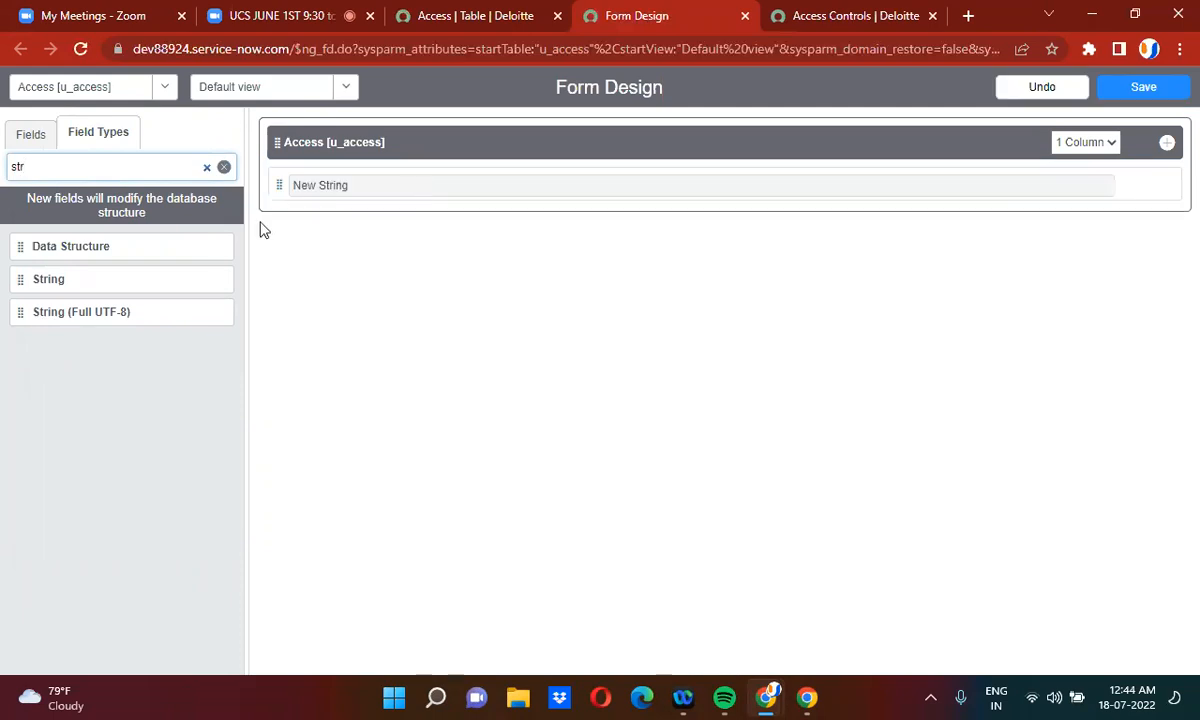
left_click_drag(102, 272, 378, 236)
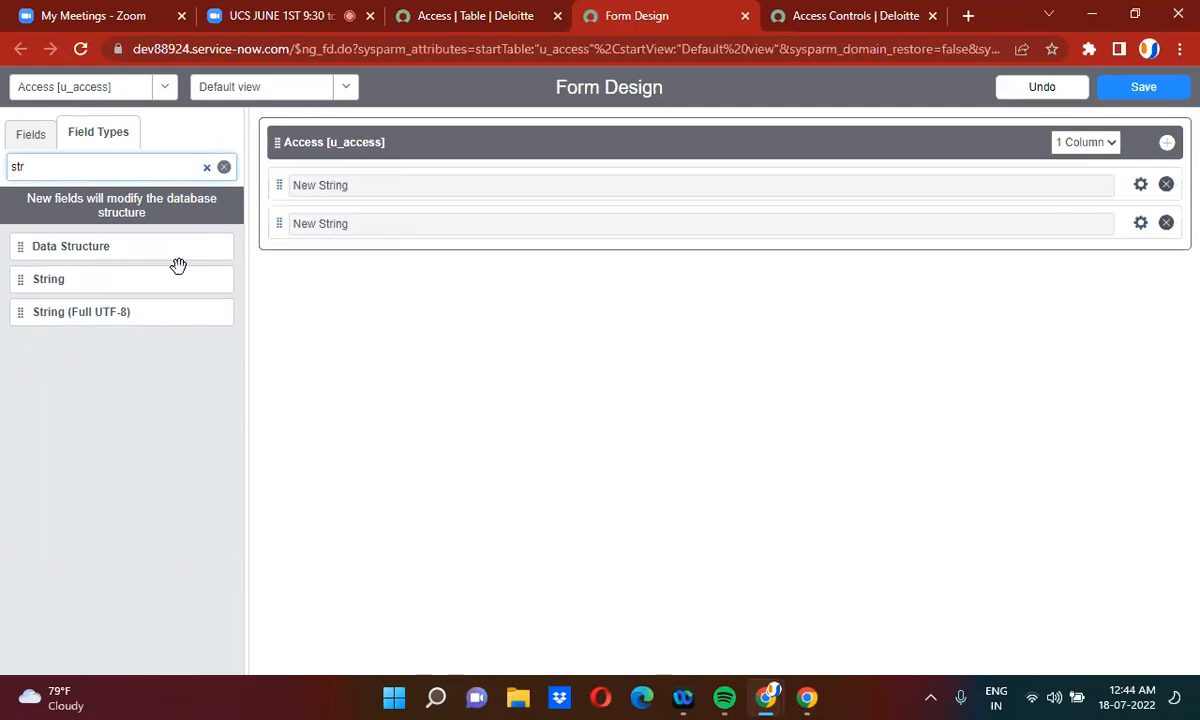
left_click_drag(142, 276, 404, 226)
left_click_drag(110, 283, 383, 273)
left_click_drag(115, 271, 415, 282)
Step: Label the first new string field Field 1 in its properties
double_click(360, 196)
triple_click(360, 197)
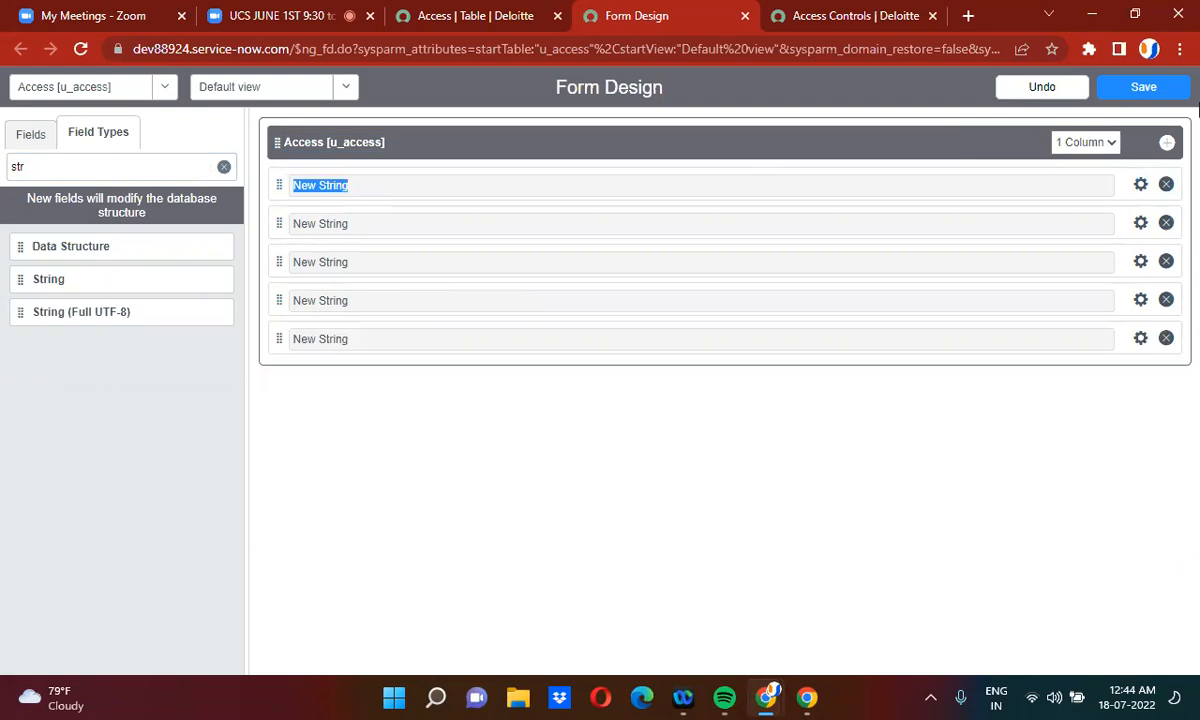
left_click(1141, 187)
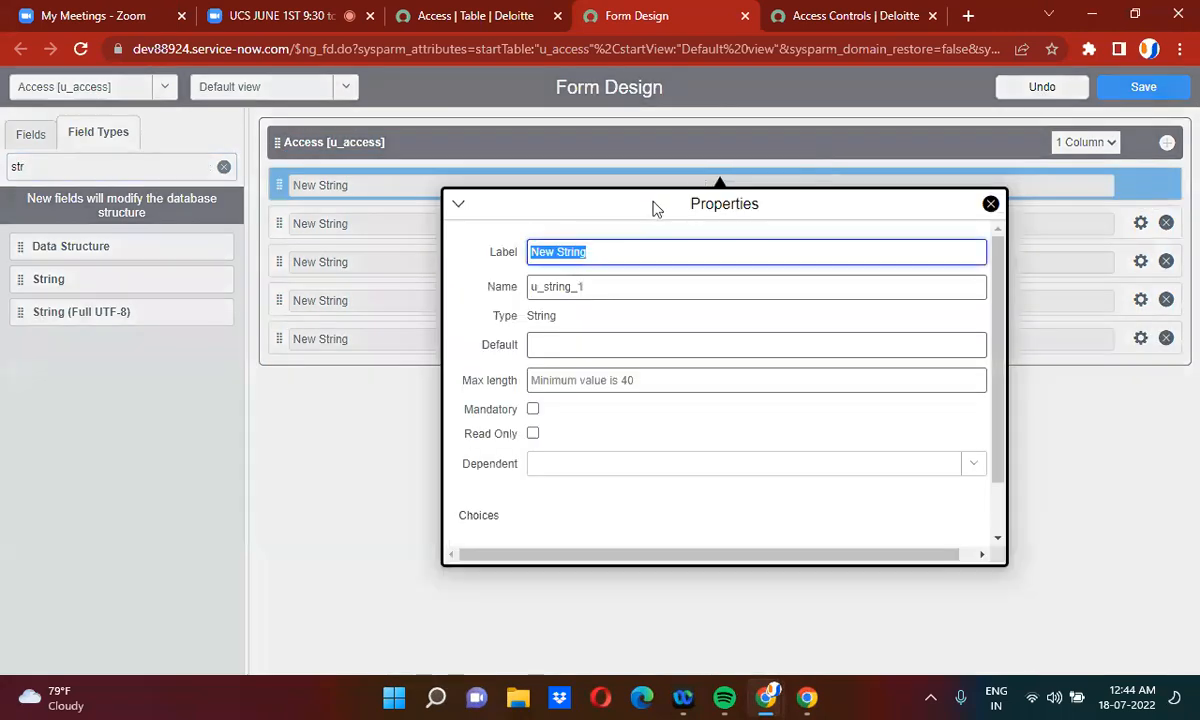
type("Field 1")
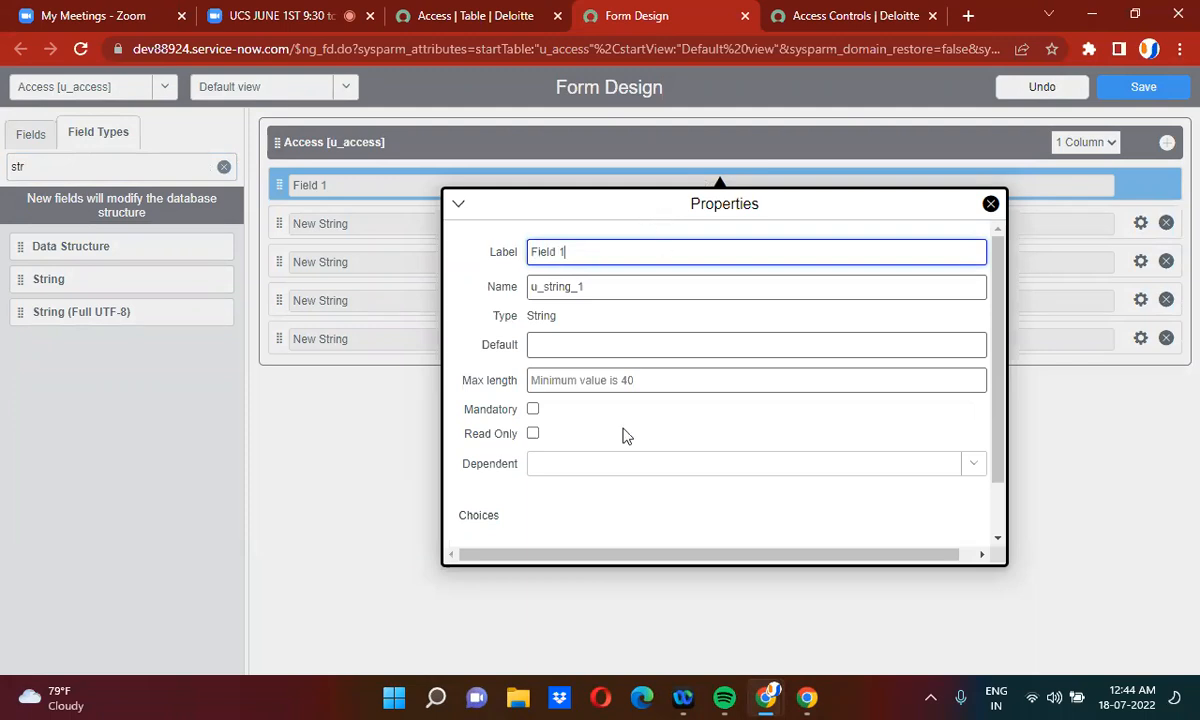
left_click(1053, 436)
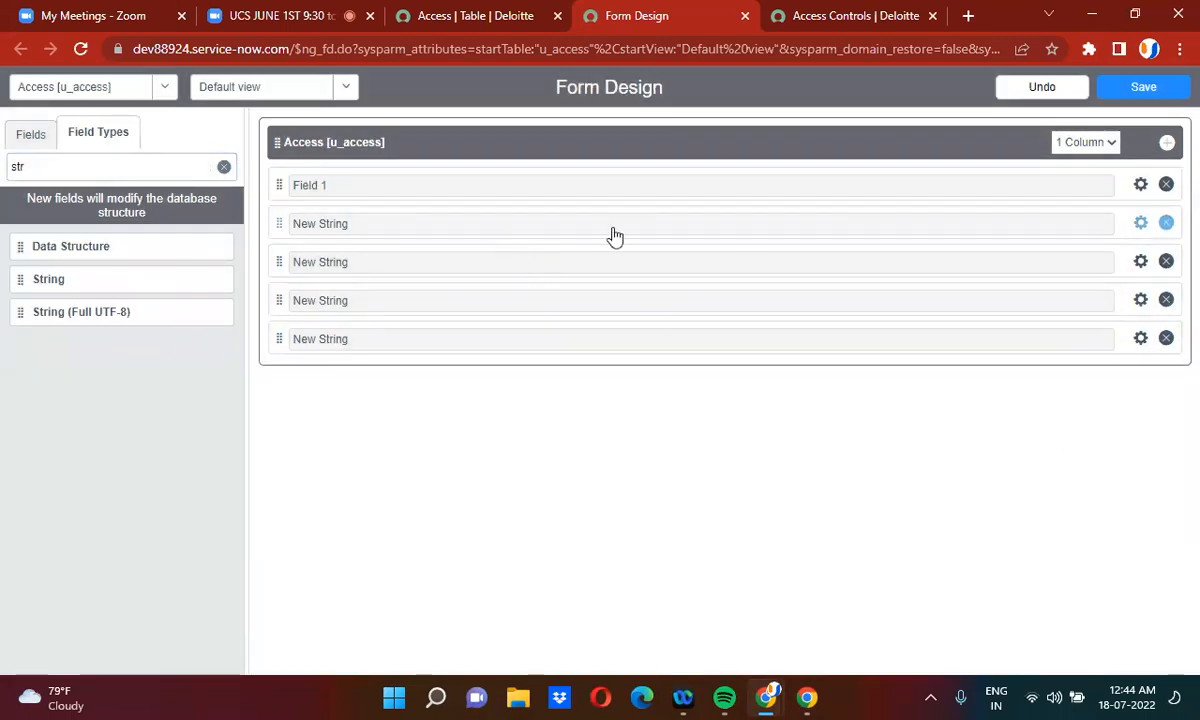
Step: Change the label of the second string field to F2
double_click(590, 224)
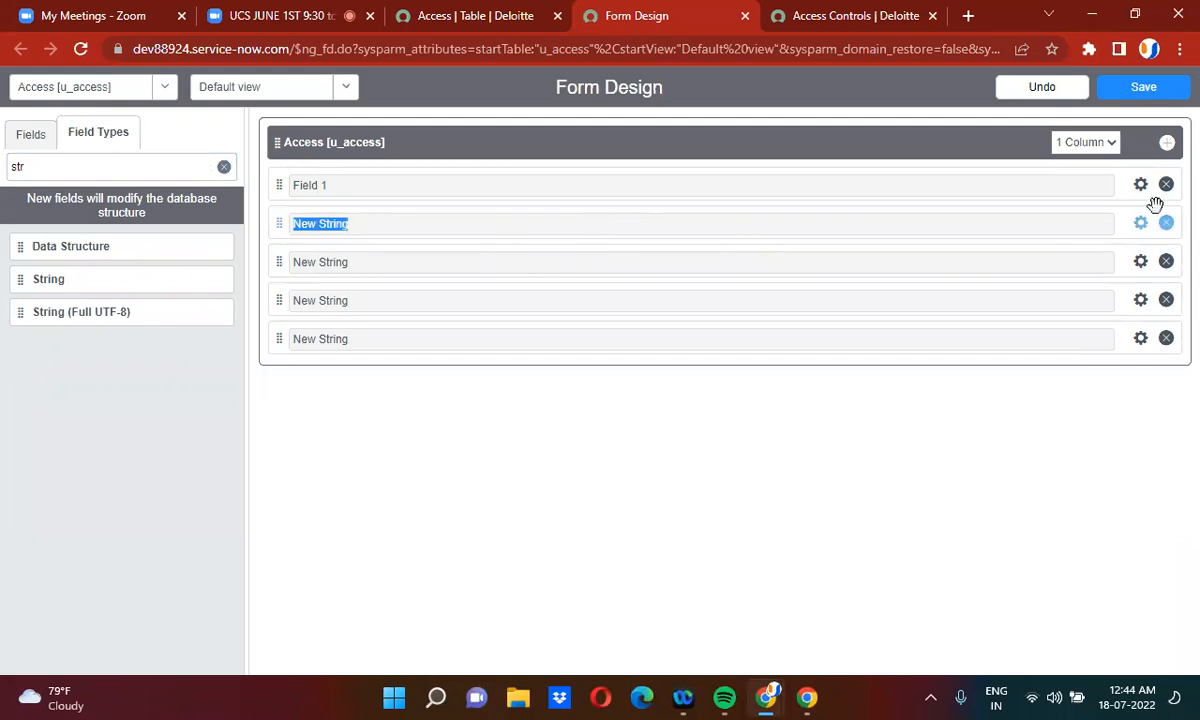
left_click(1140, 230)
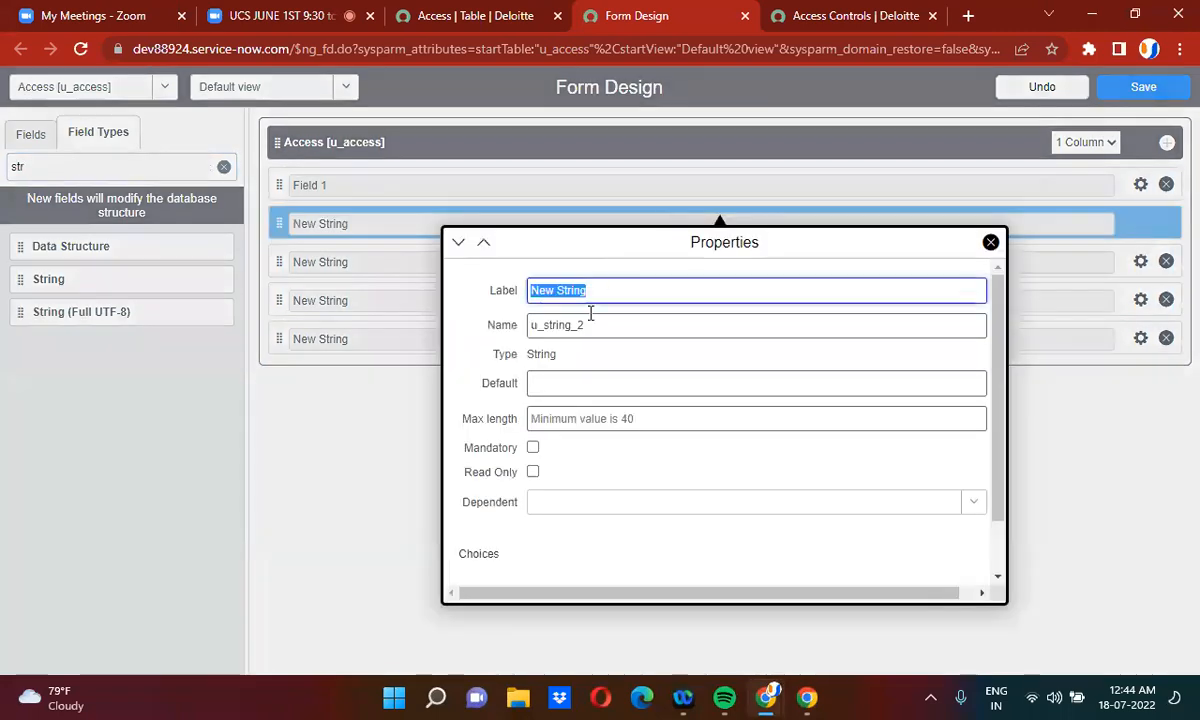
key("BackSpace")
type("F2")
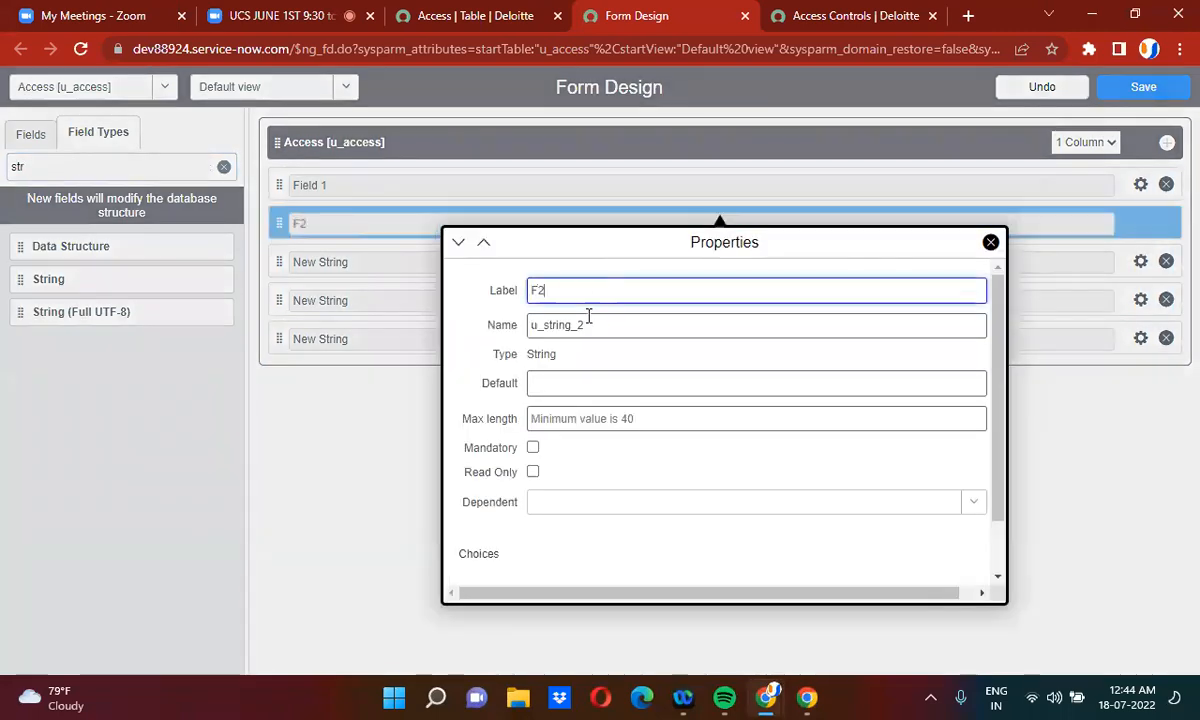
left_click(1027, 495)
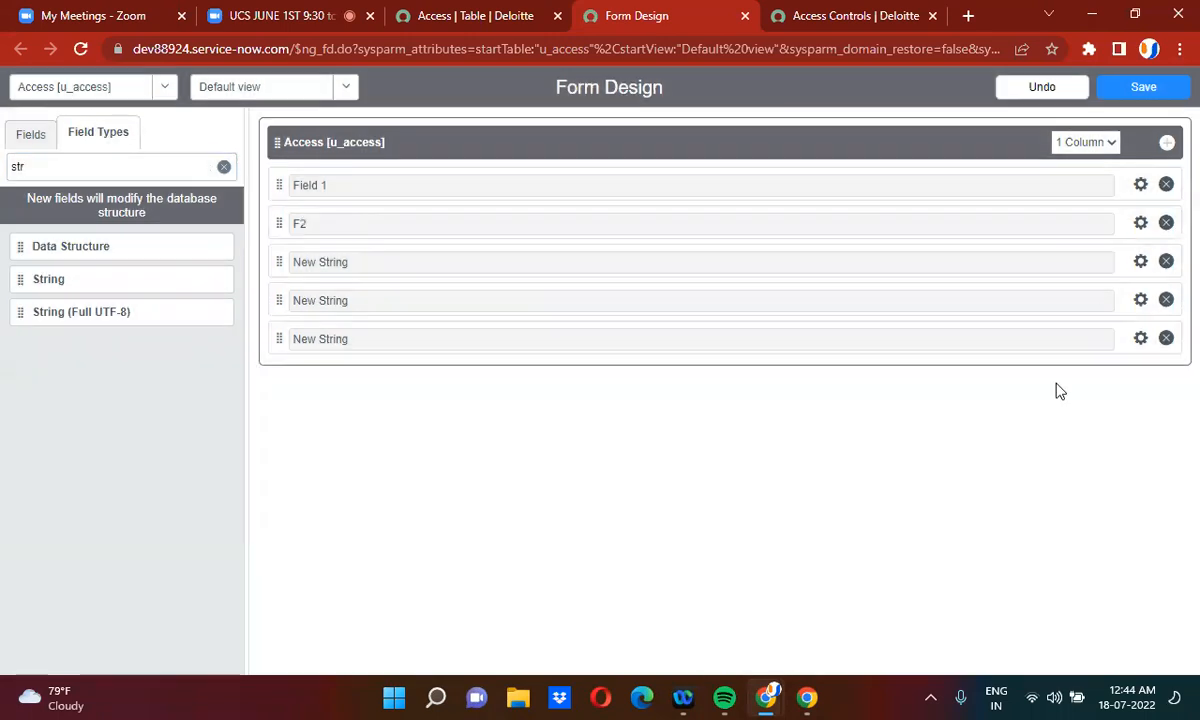
Step: Label the third string field F3 and the fourth string field F4
left_click(1140, 262)
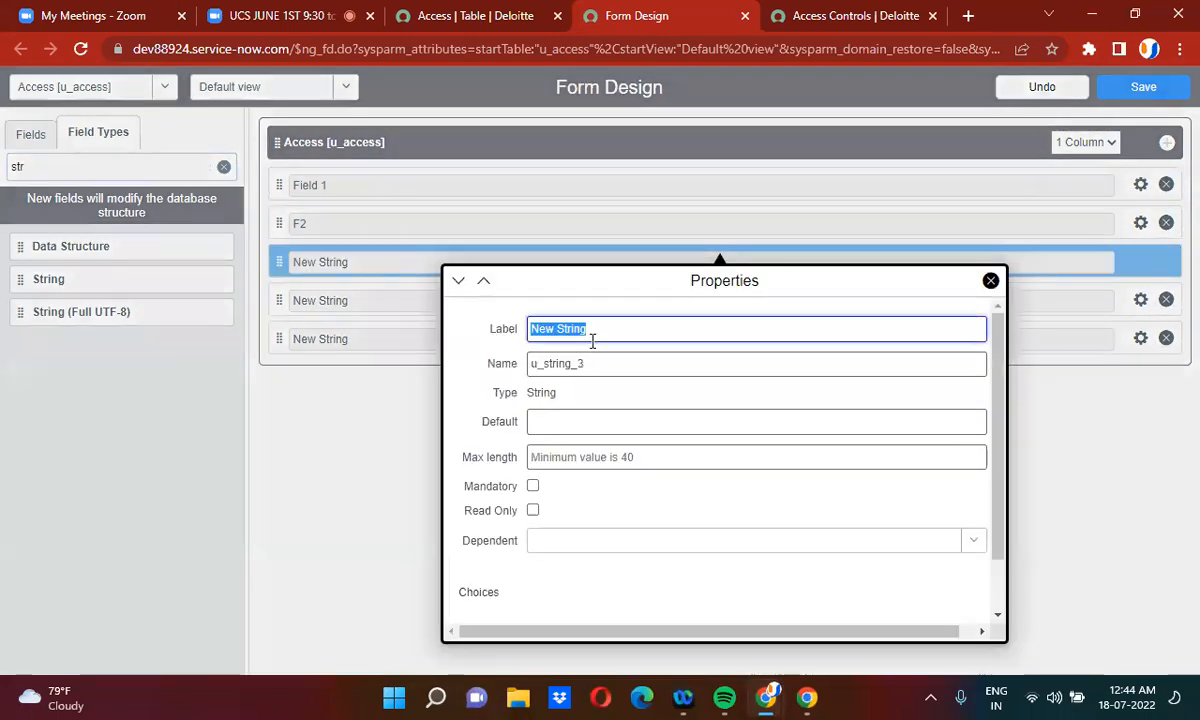
type("F3")
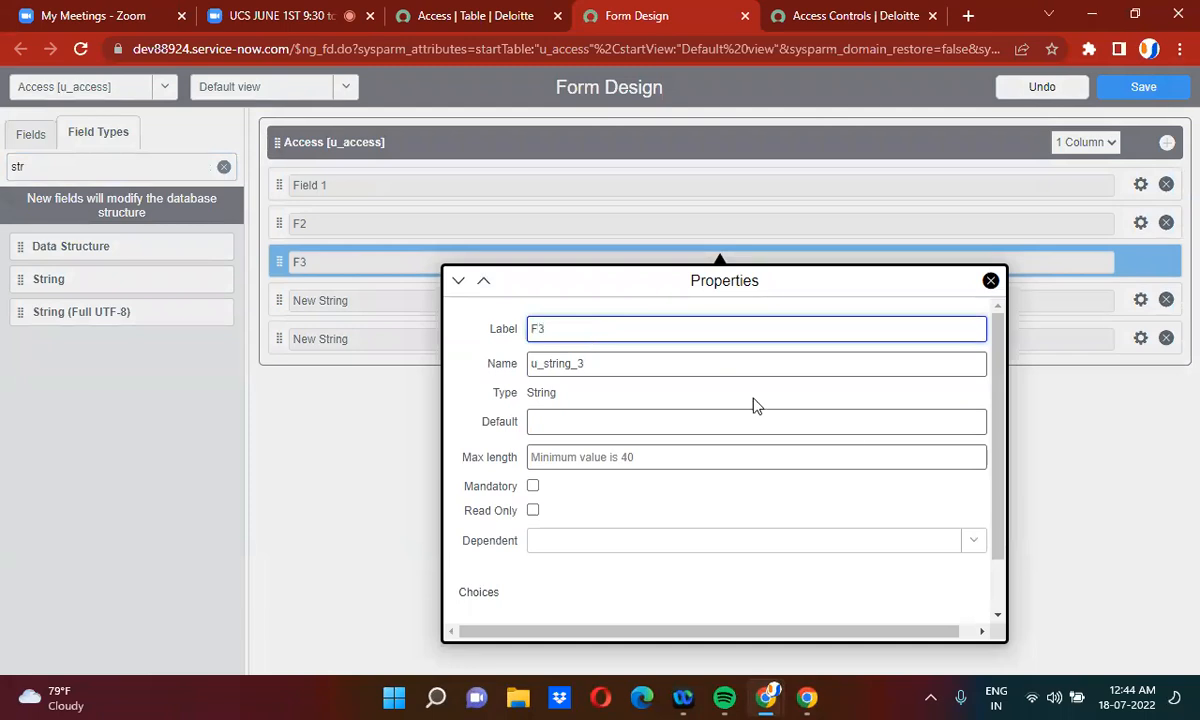
left_click(1071, 470)
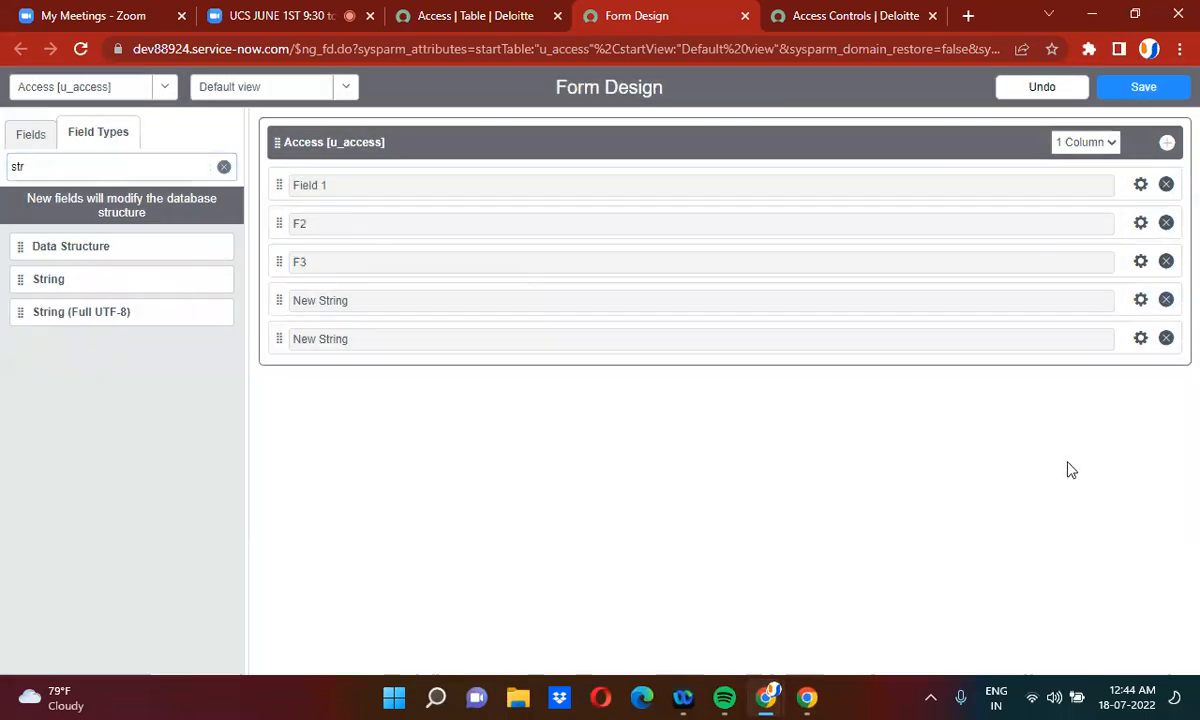
left_click(1140, 300)
type("F4")
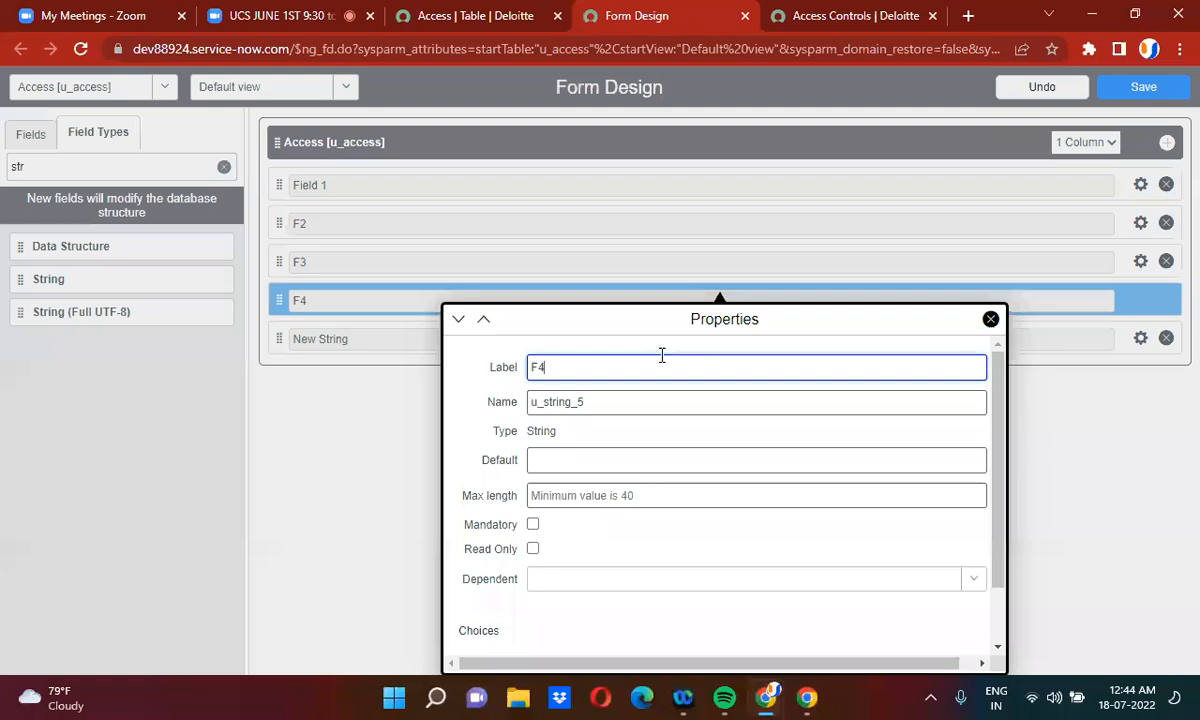
left_click(1031, 552)
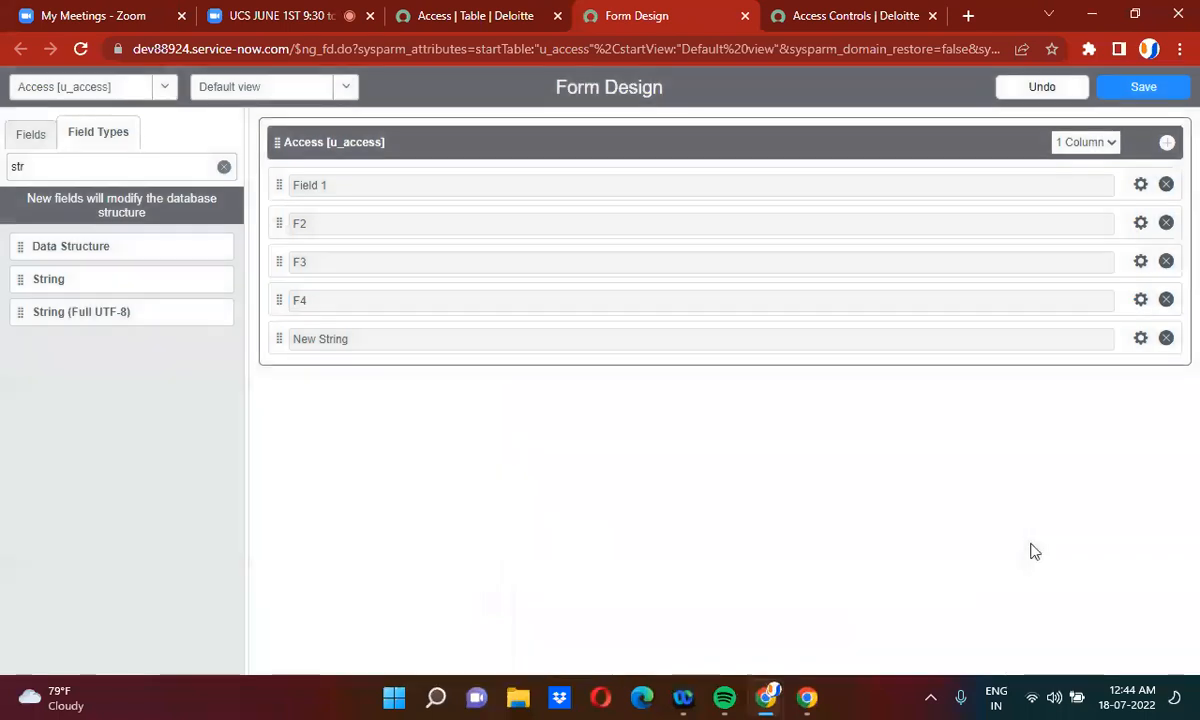
Step: Label the last string field F5 and save the Access form design
left_click(1141, 338)
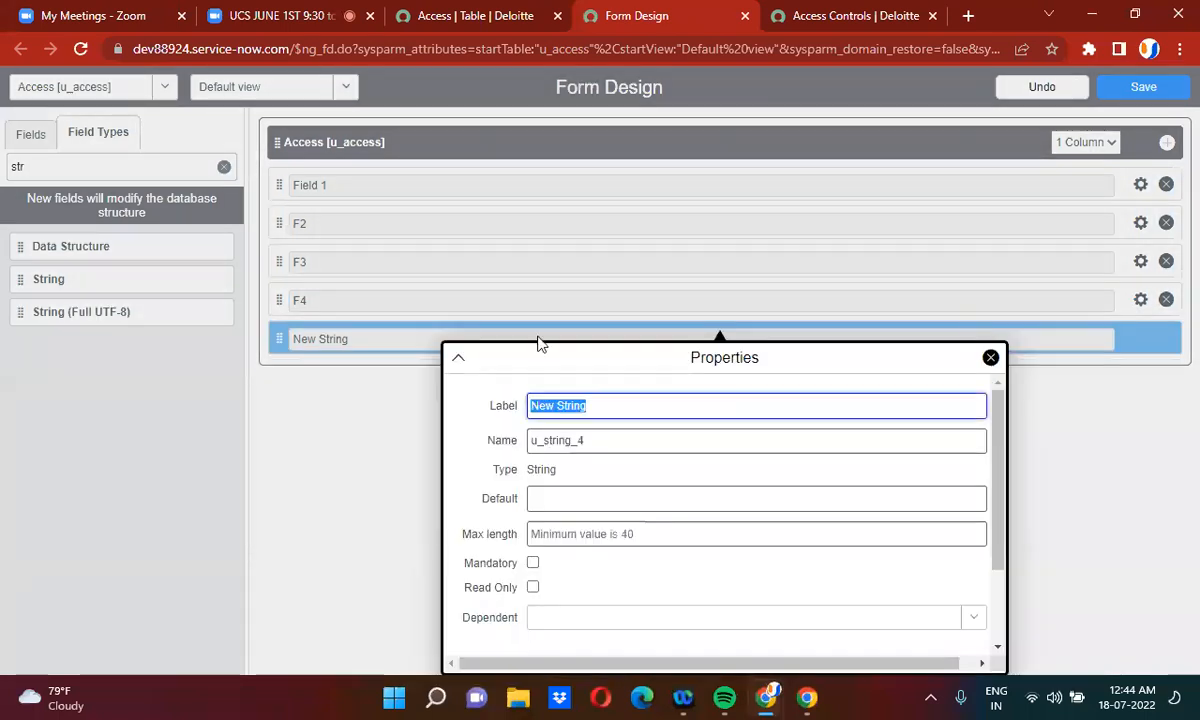
type("F5")
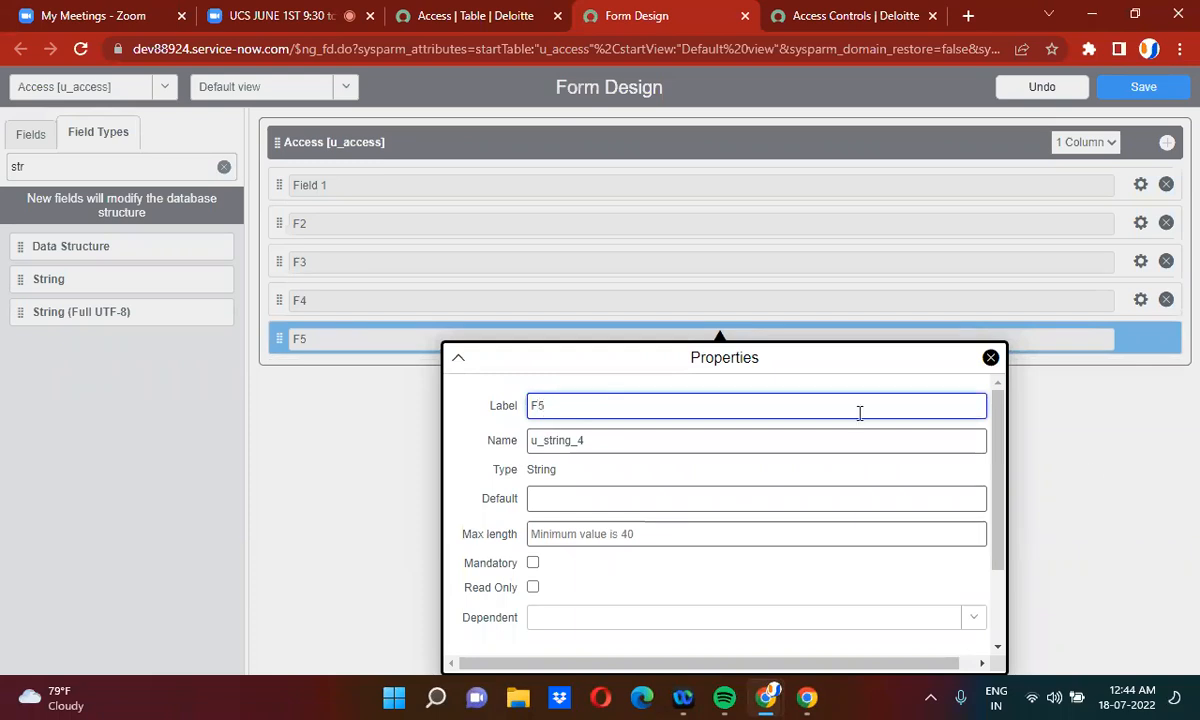
left_click(1054, 488)
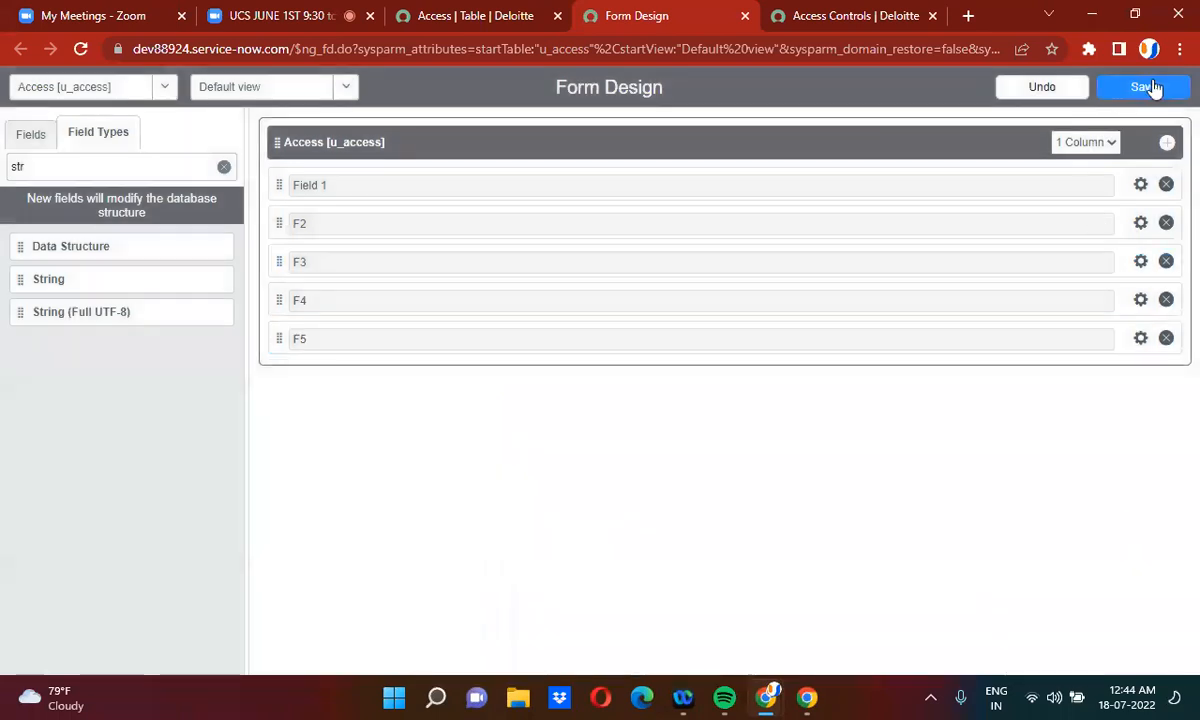
left_click(1143, 87)
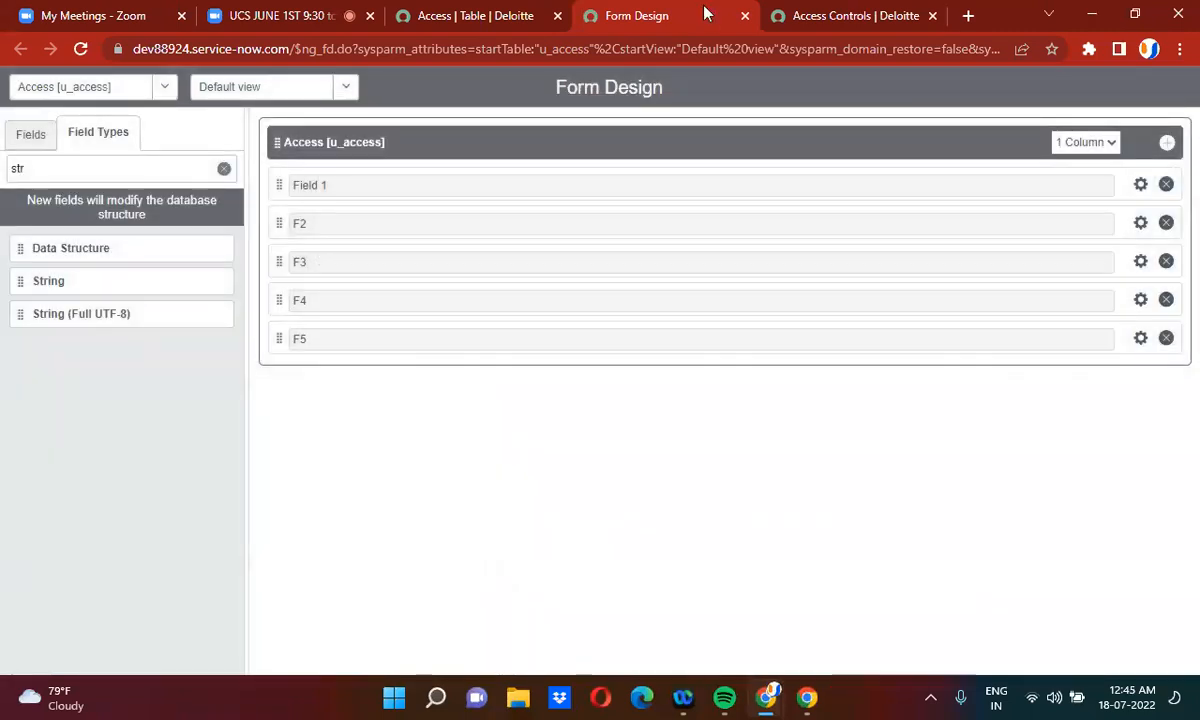
Step: Return to the Access table record and show its form to check the layout of the five fields
left_click(844, 15)
left_click(645, 12)
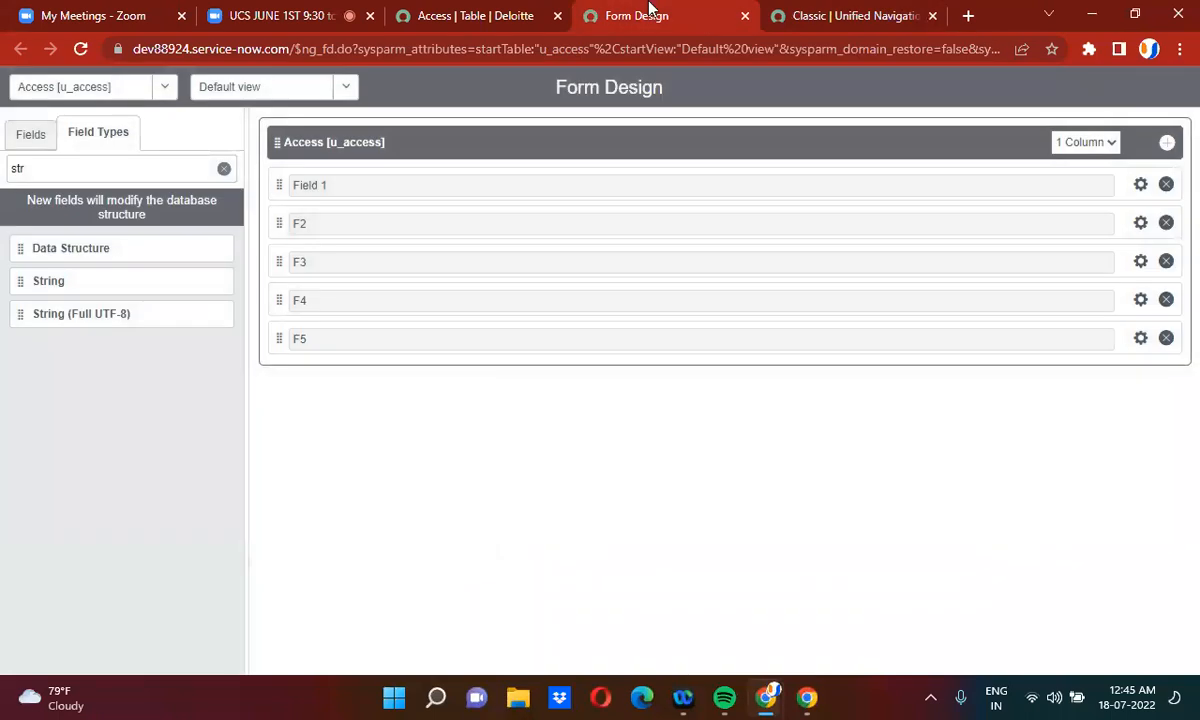
left_click(487, 12)
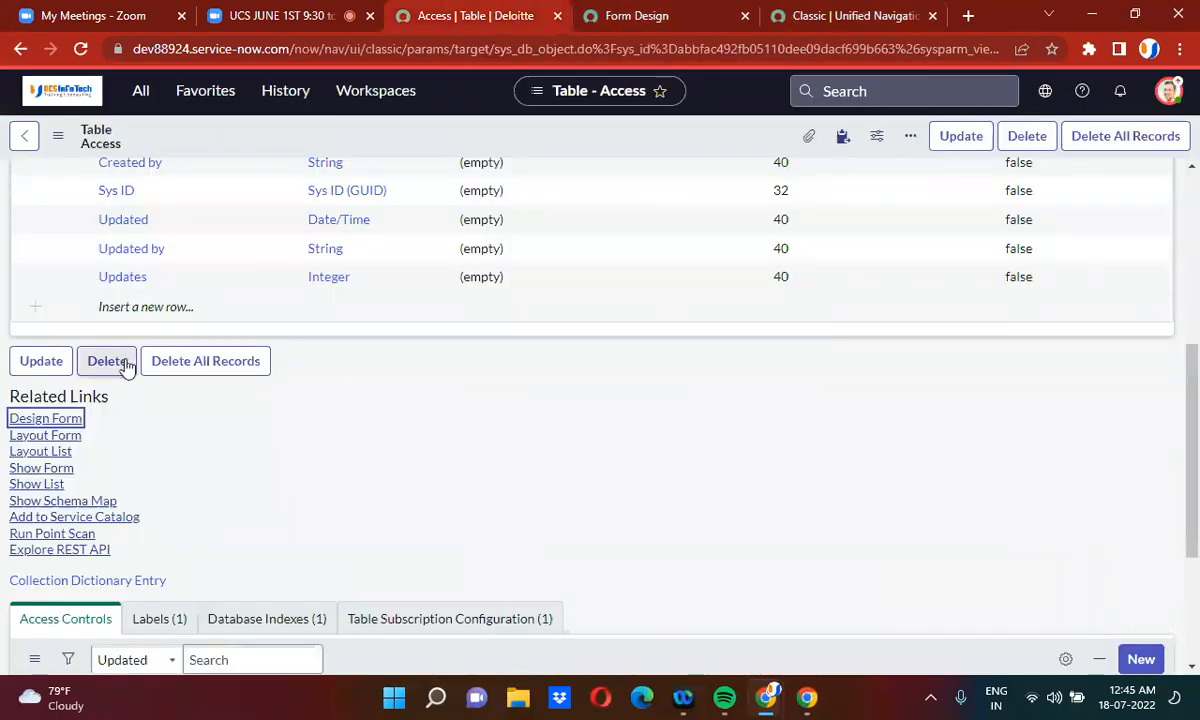
left_click(325, 388)
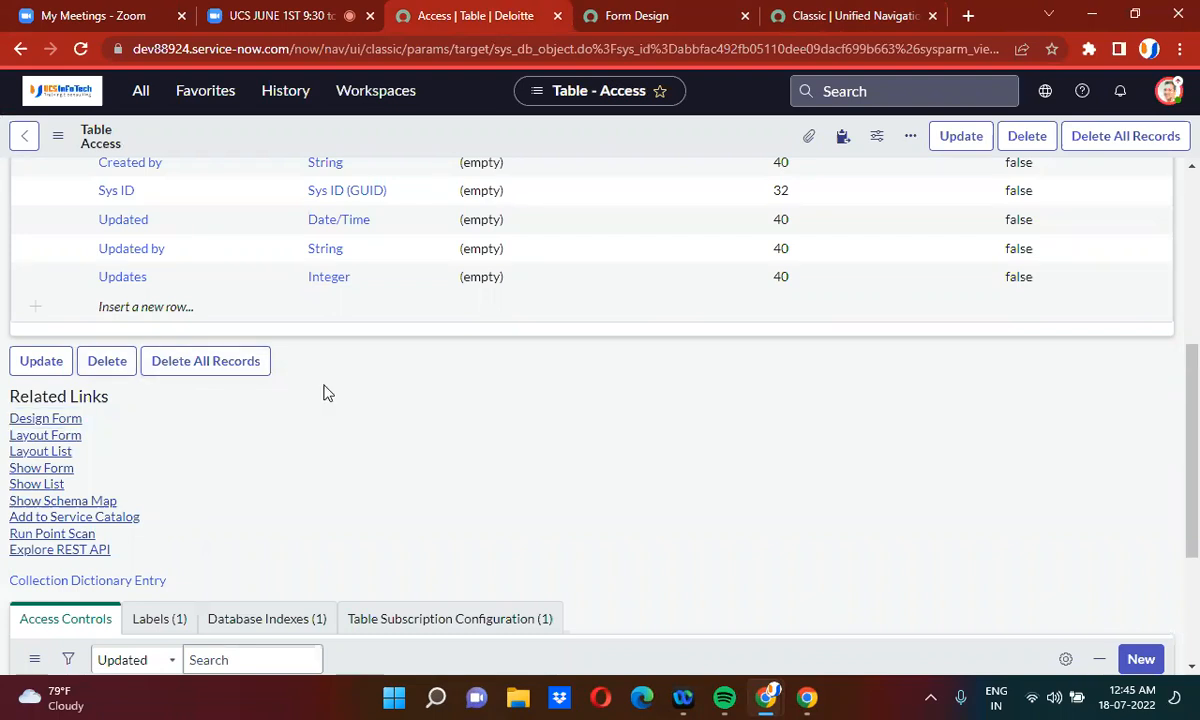
scroll(325, 392, "up", 5)
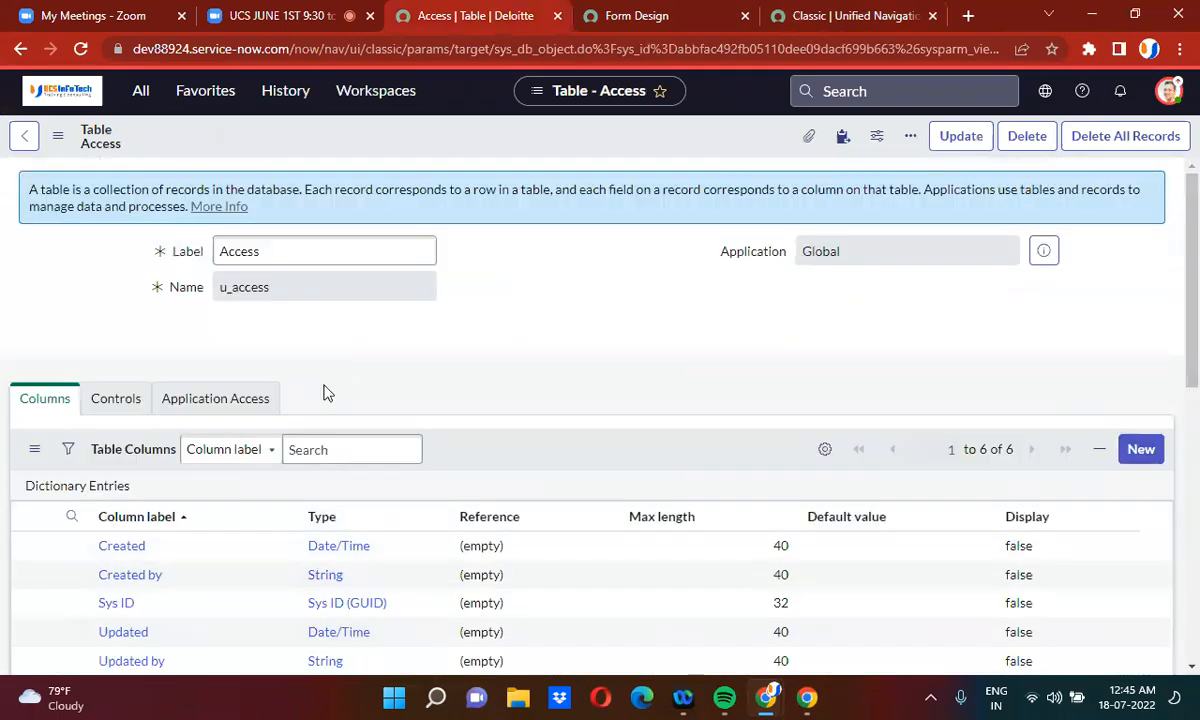
scroll(325, 392, "down", 6)
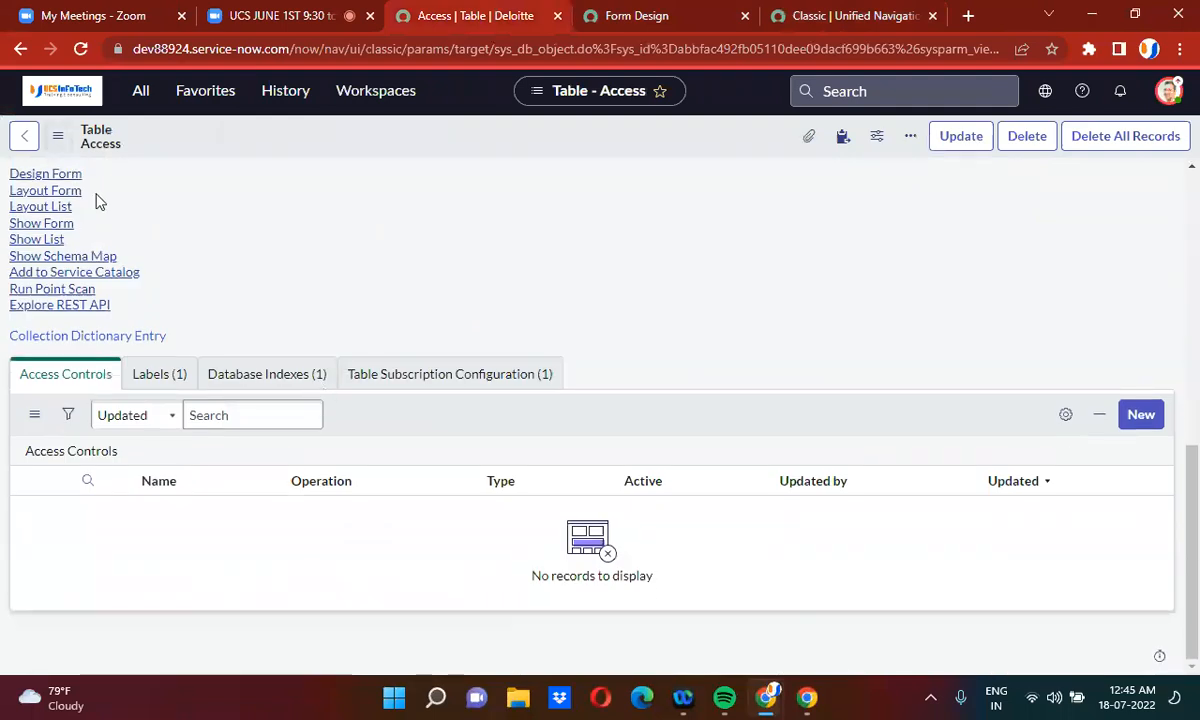
left_click(45, 225)
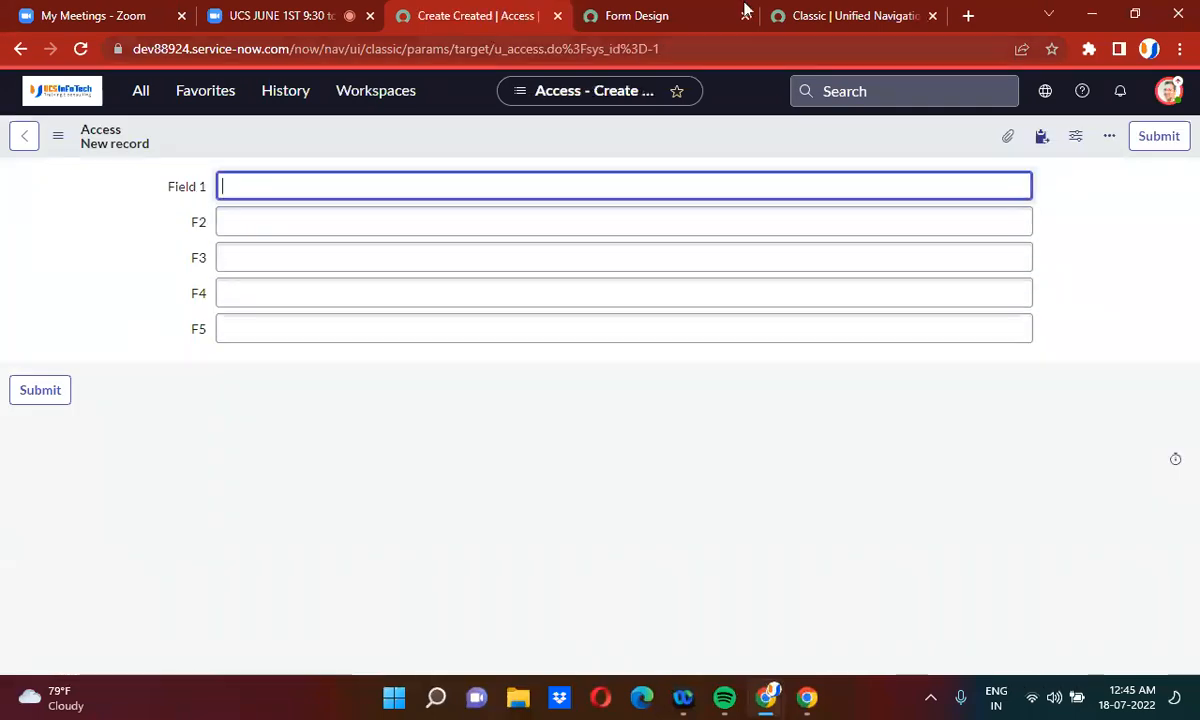
Step: Change the label of the first string field to F1 in the Access form design and save it
left_click(795, 9)
left_click(680, 12)
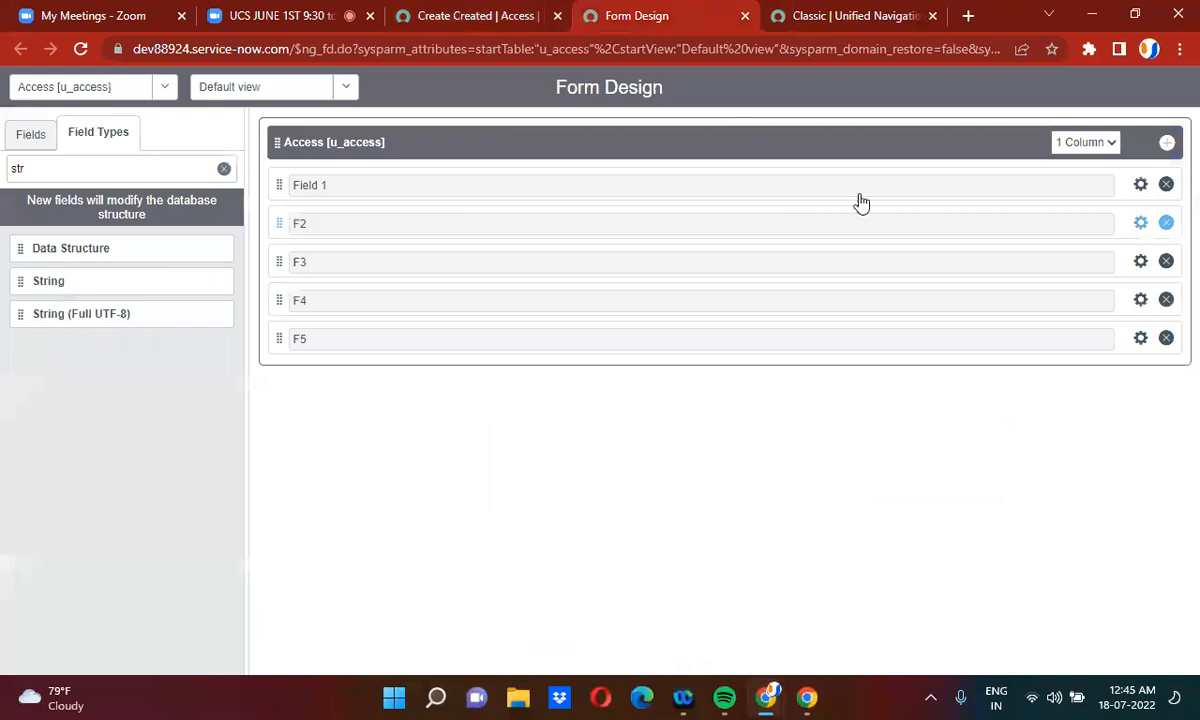
left_click(1141, 184)
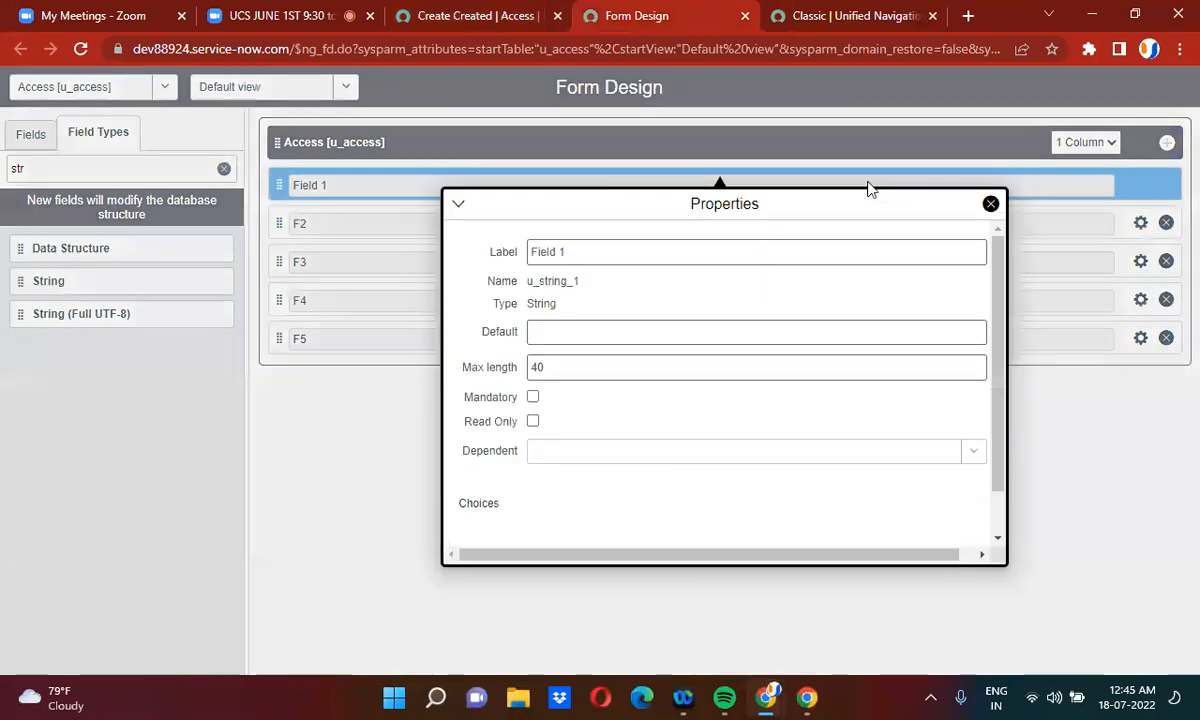
left_click(559, 253)
key("BackSpace")
key("BackSpace")
key("BackSpace")
key("BackSpace")
key("BackSpace")
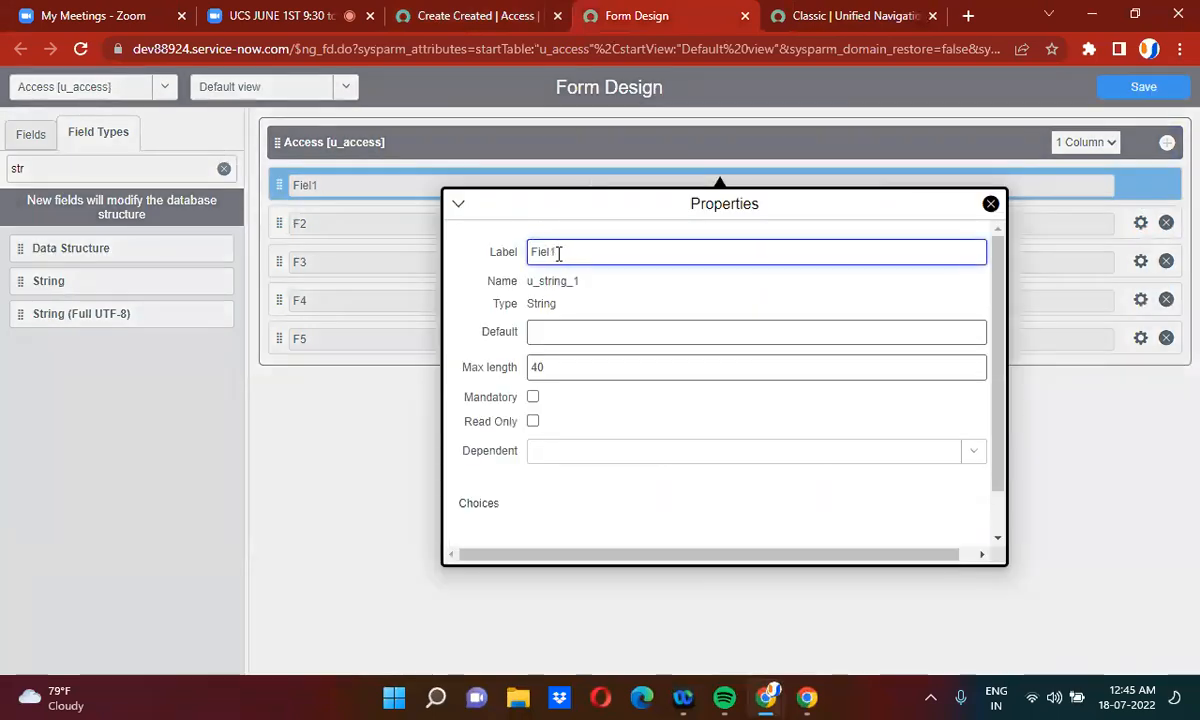
left_click(1071, 439)
left_click(1143, 90)
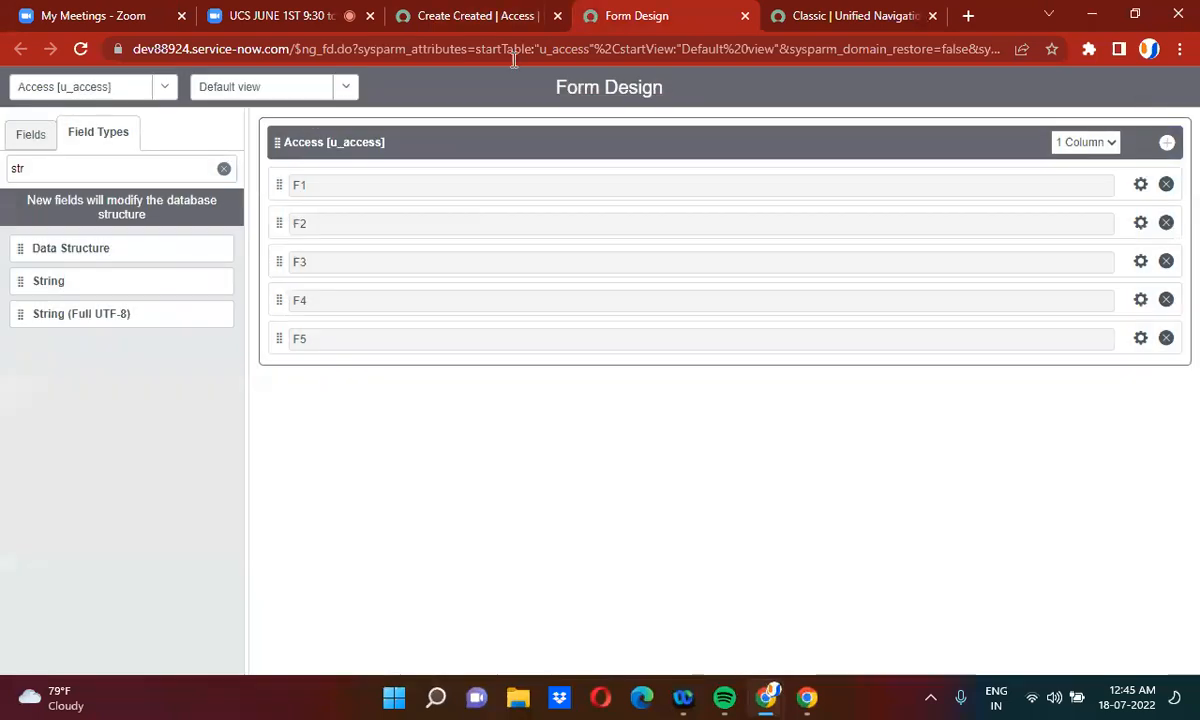
Step: Reload the new Access record form, fill F1 to F5 with r,23frq, jojo, ojeoqje, jofjwoj and jodjoq, and save the record
left_click(430, 12)
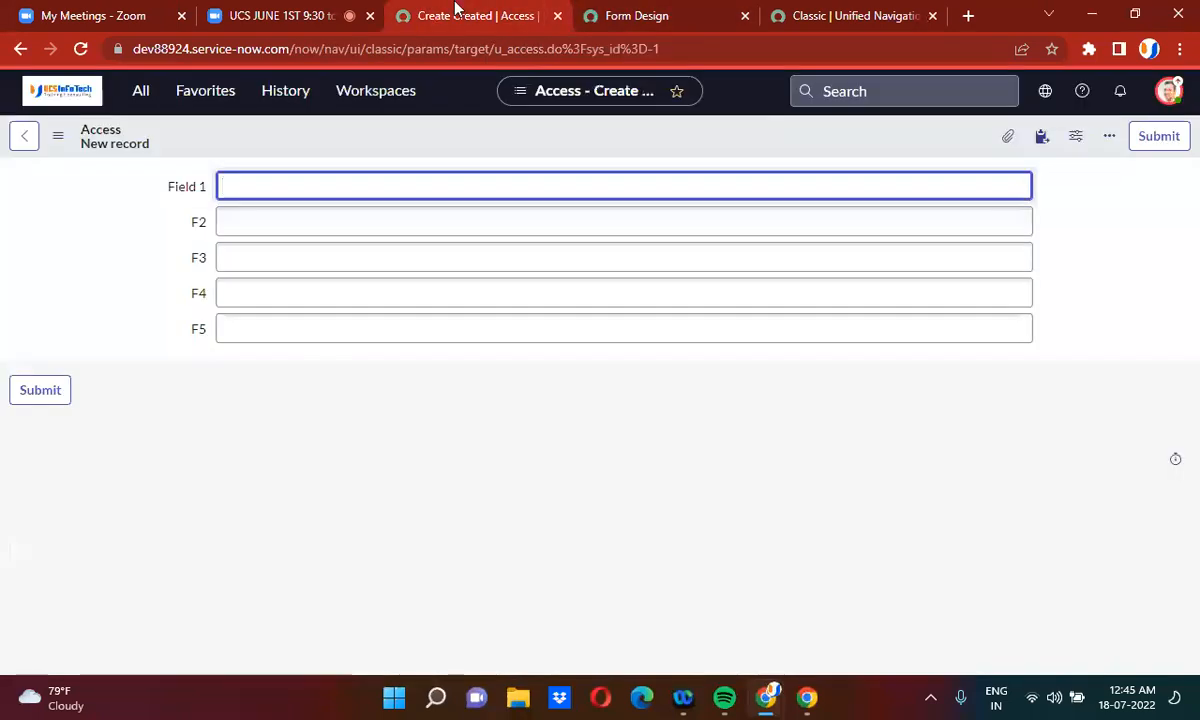
left_click(80, 50)
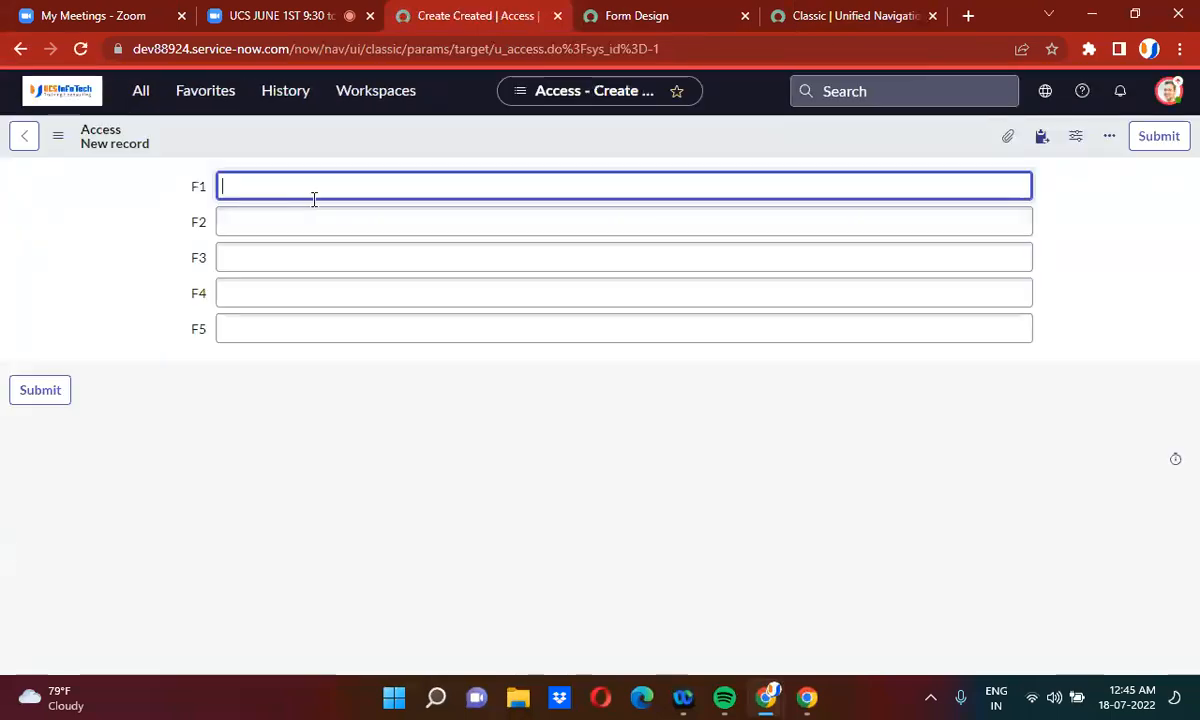
type(",23frq")
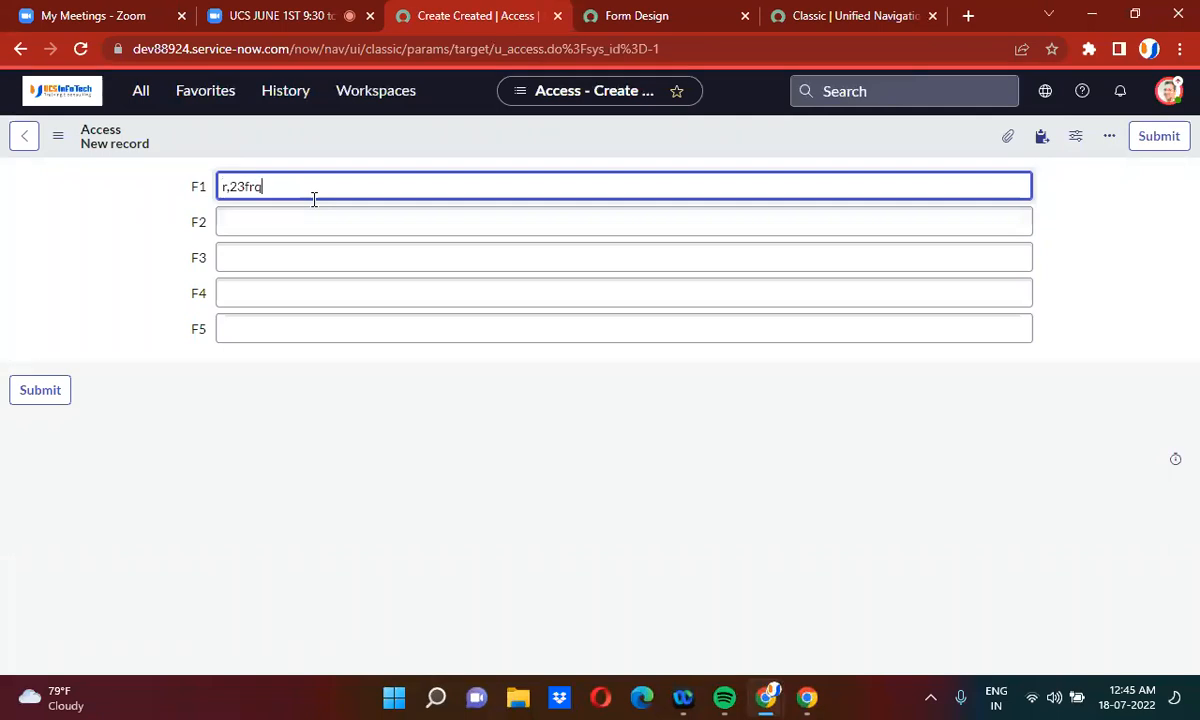
key("Tab")
type("jojo")
key("Tab")
type("ojeoqje")
key("Tab")
type("jofjwoj")
key("Tab")
type("jodjoq")
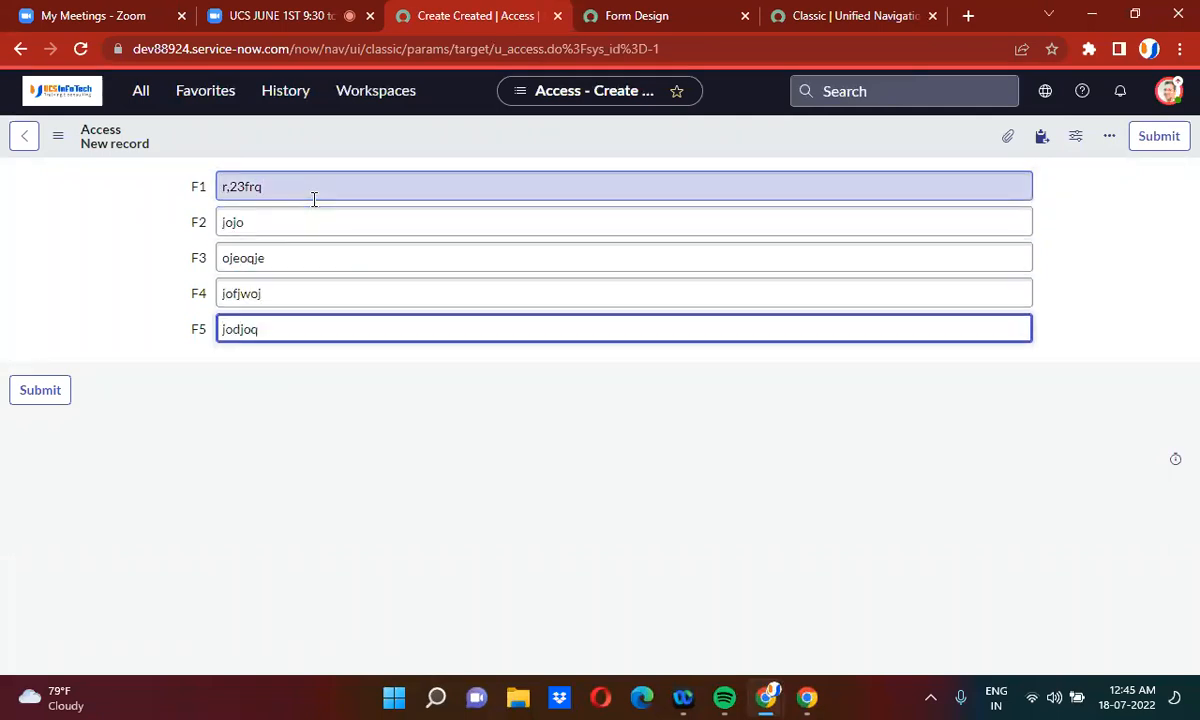
right_click(419, 134)
left_click(490, 148)
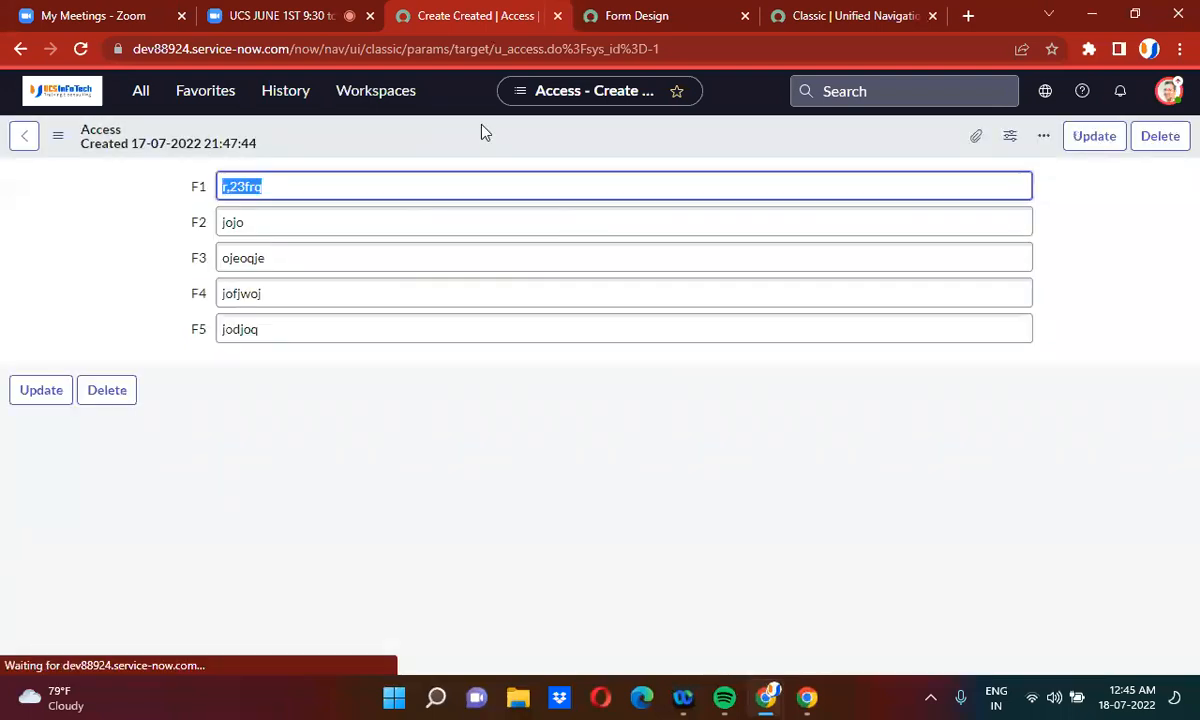
Step: Duplicate the saved Access record five times with Insert and Stay
right_click(484, 130)
left_click(535, 185)
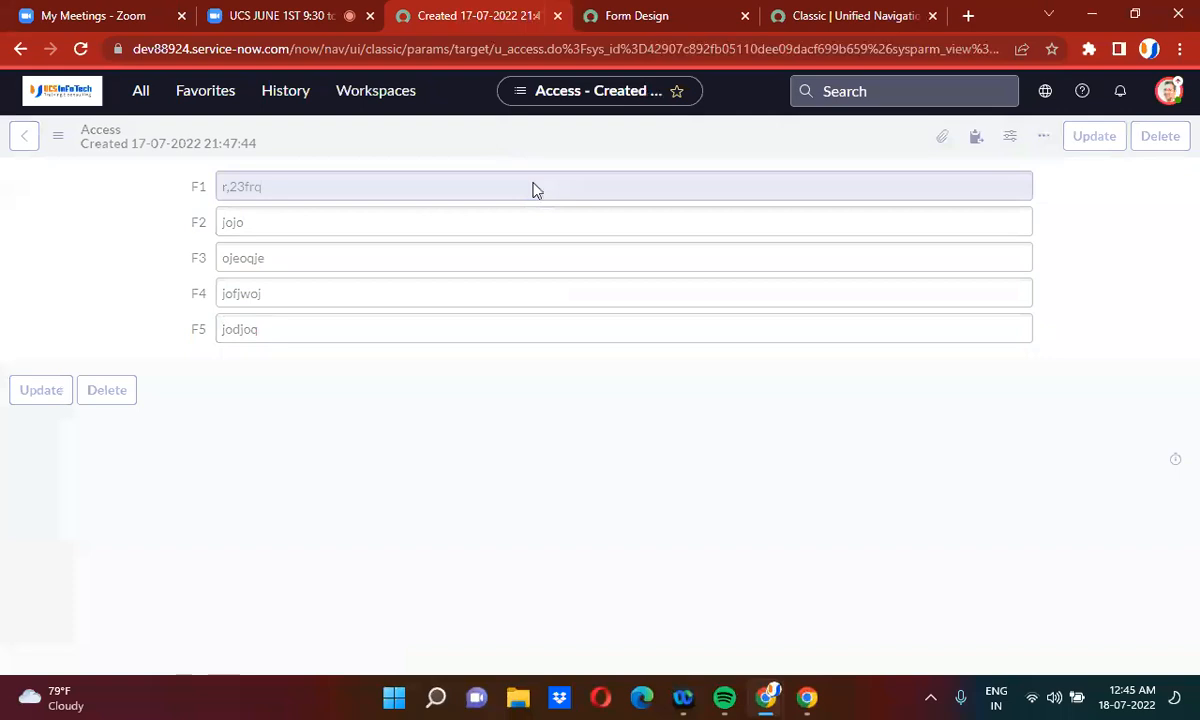
right_click(478, 150)
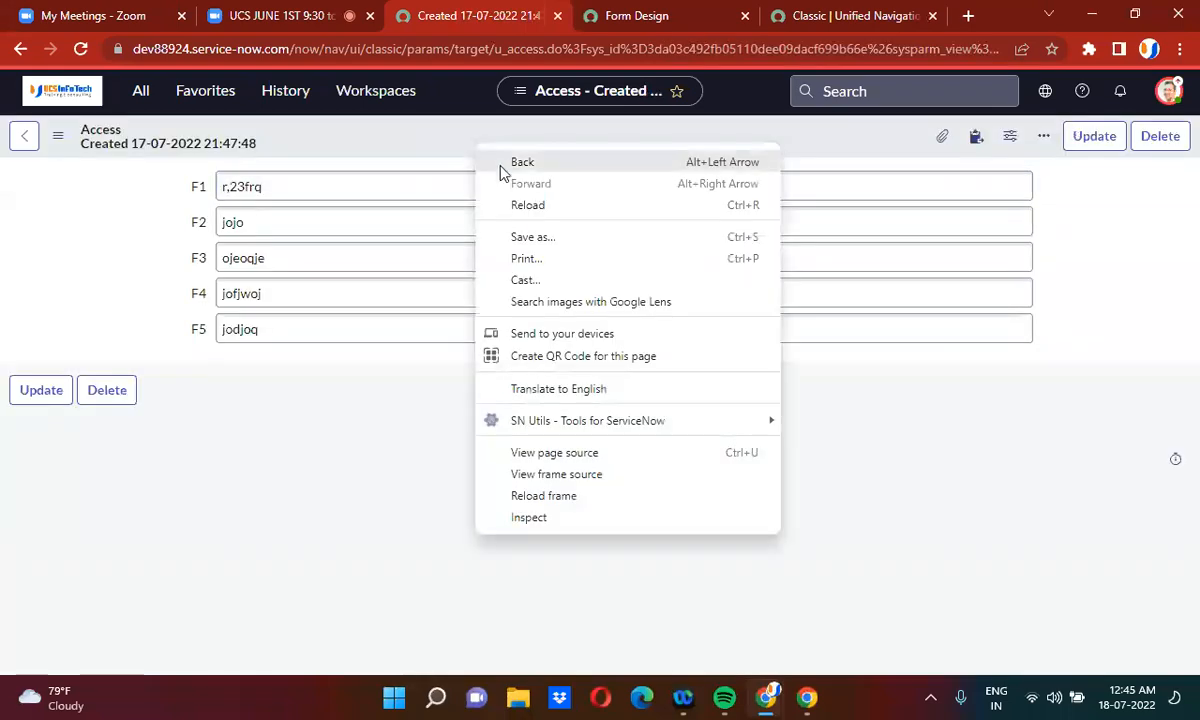
left_click(437, 142)
right_click(437, 142)
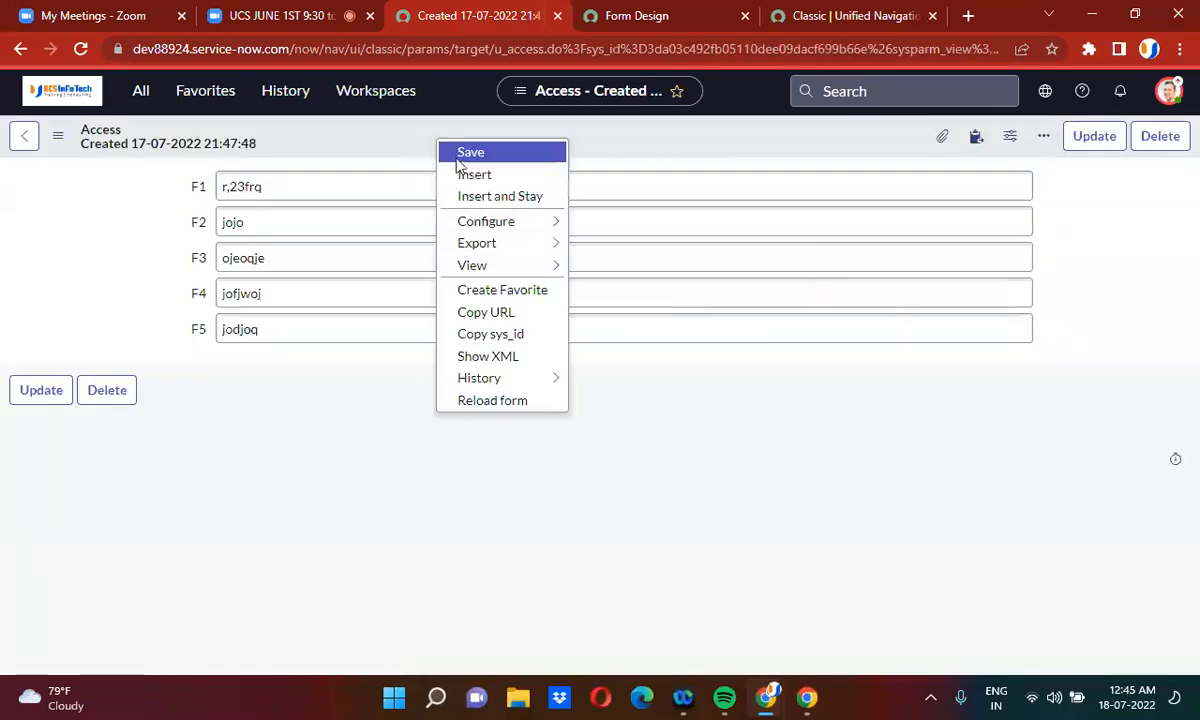
left_click(490, 200)
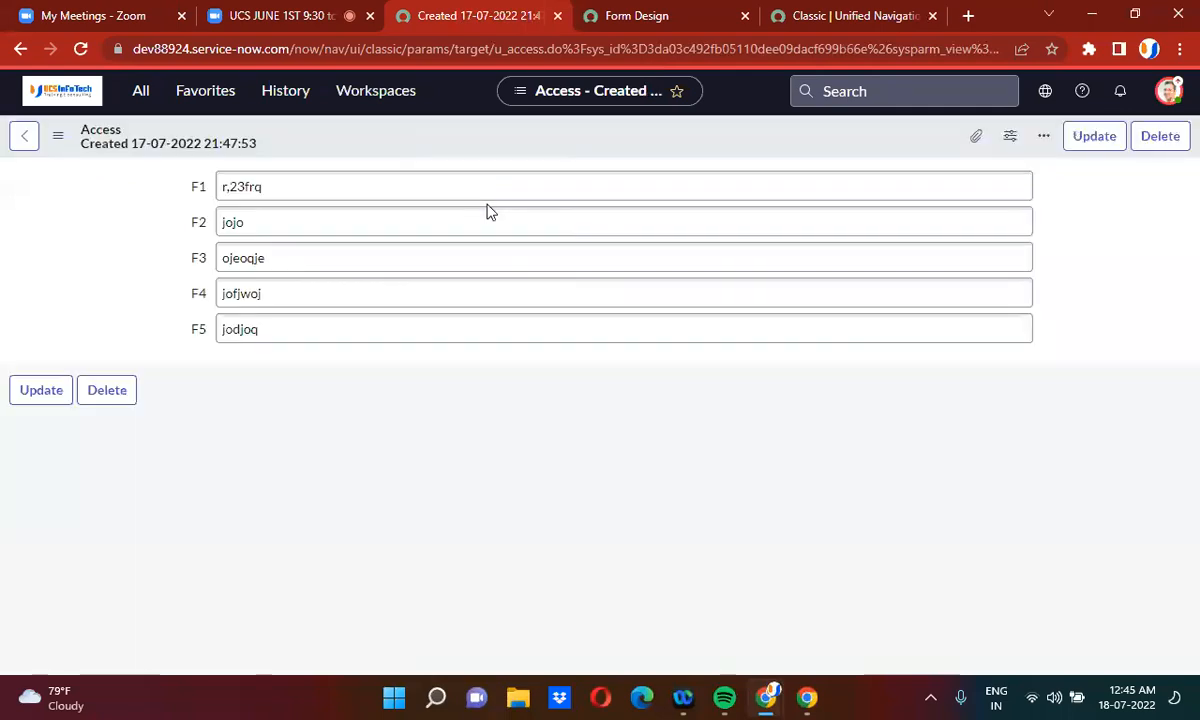
right_click(440, 128)
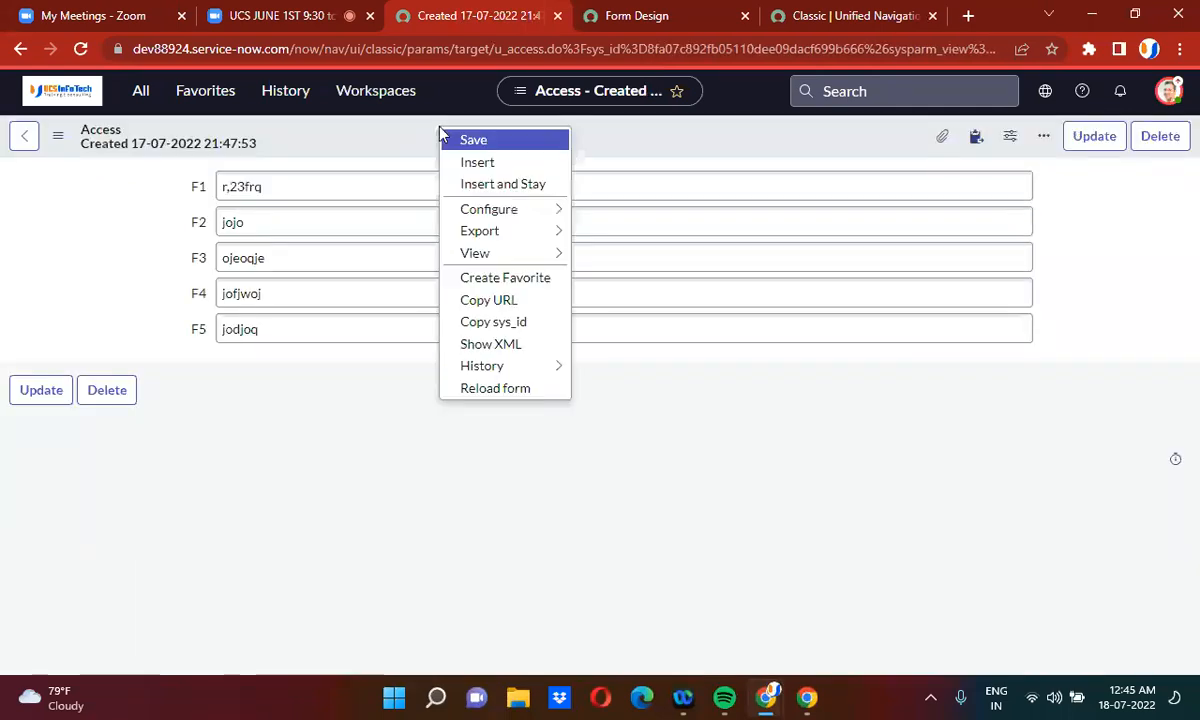
left_click(488, 185)
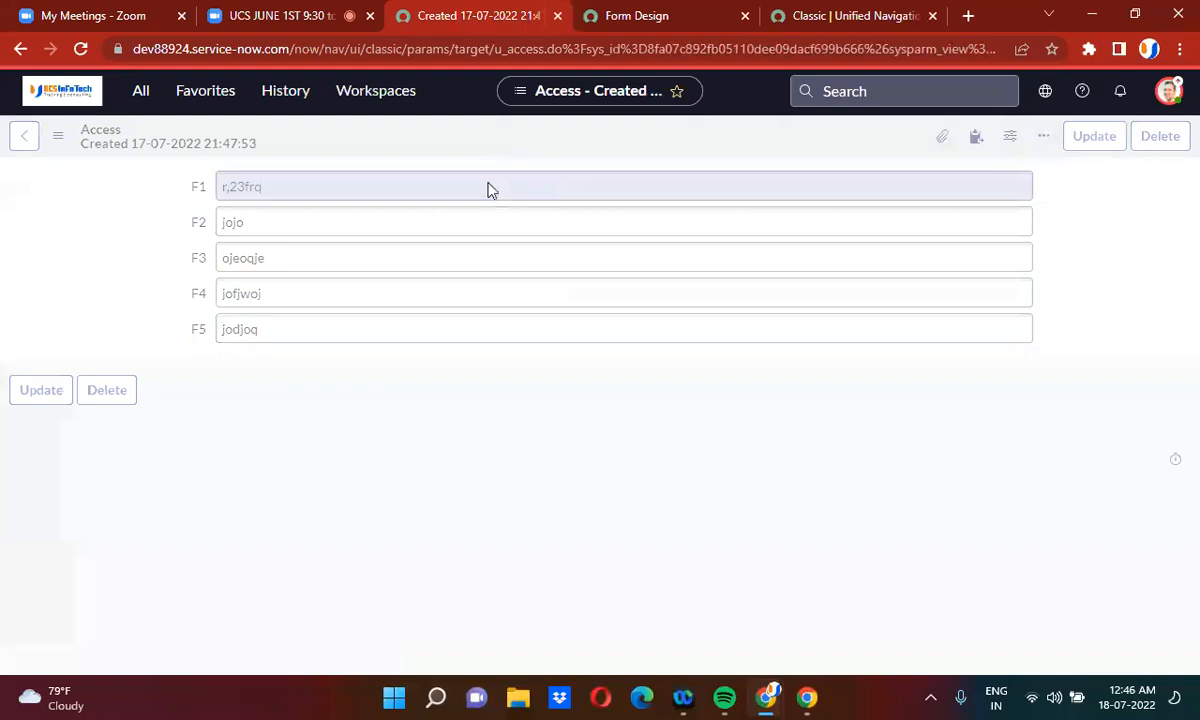
right_click(435, 143)
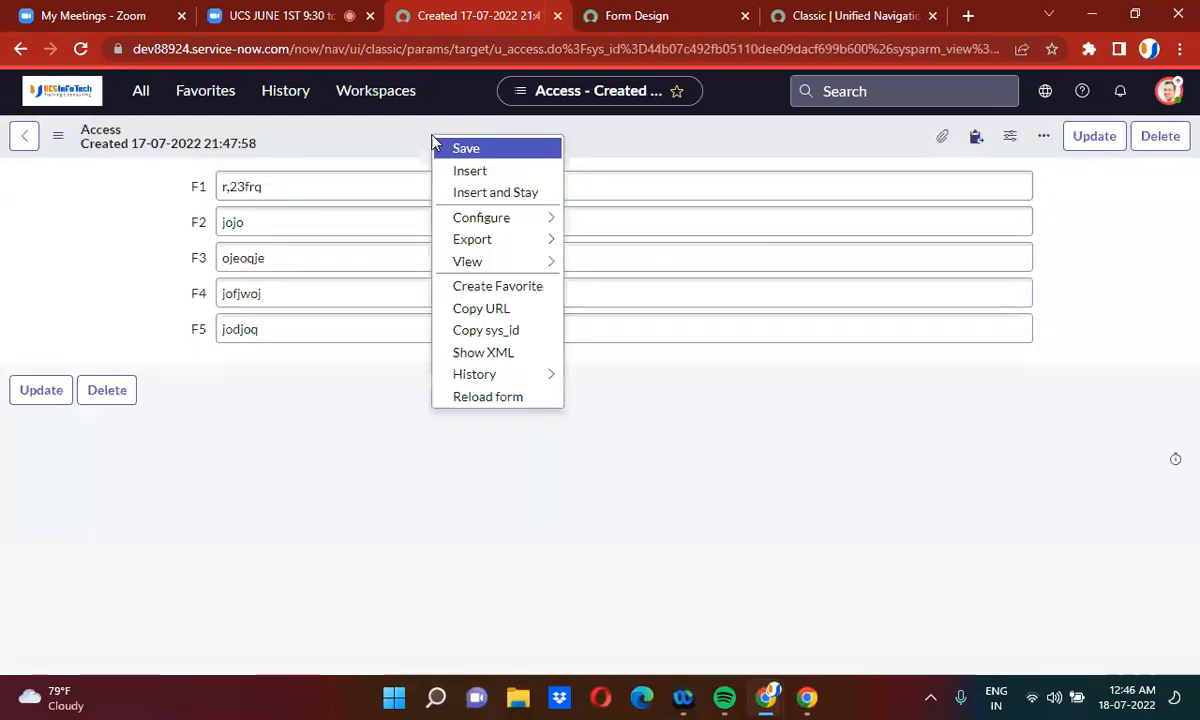
left_click(486, 195)
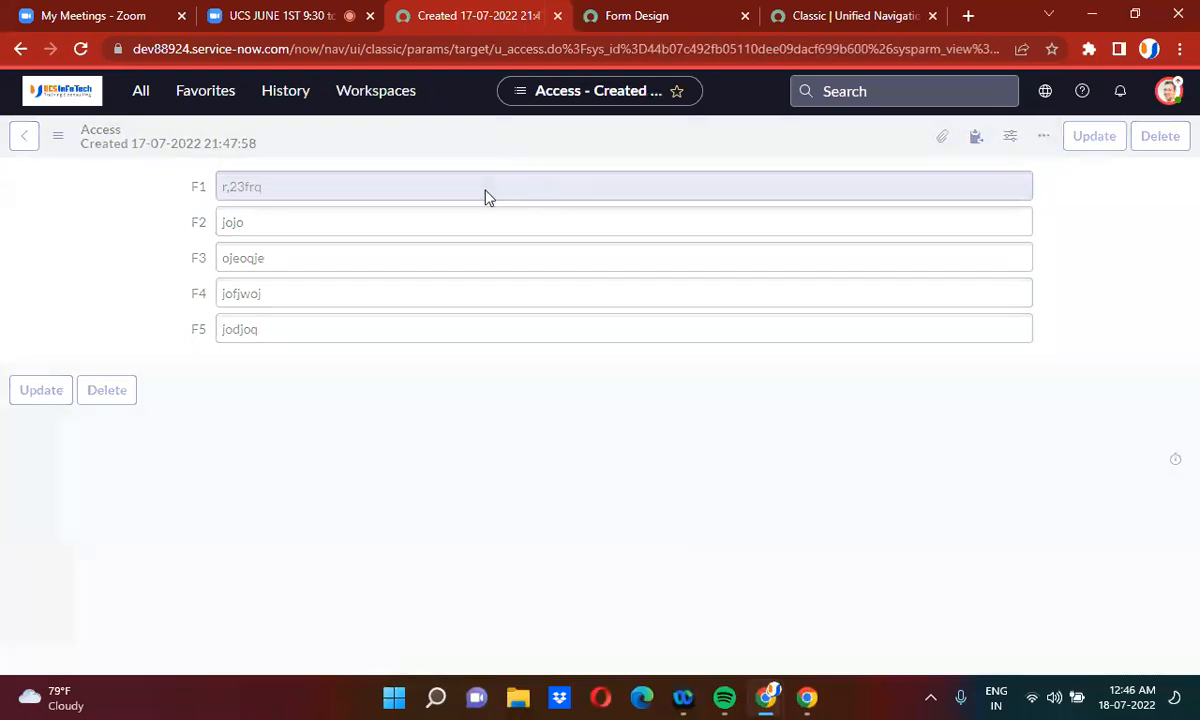
right_click(421, 150)
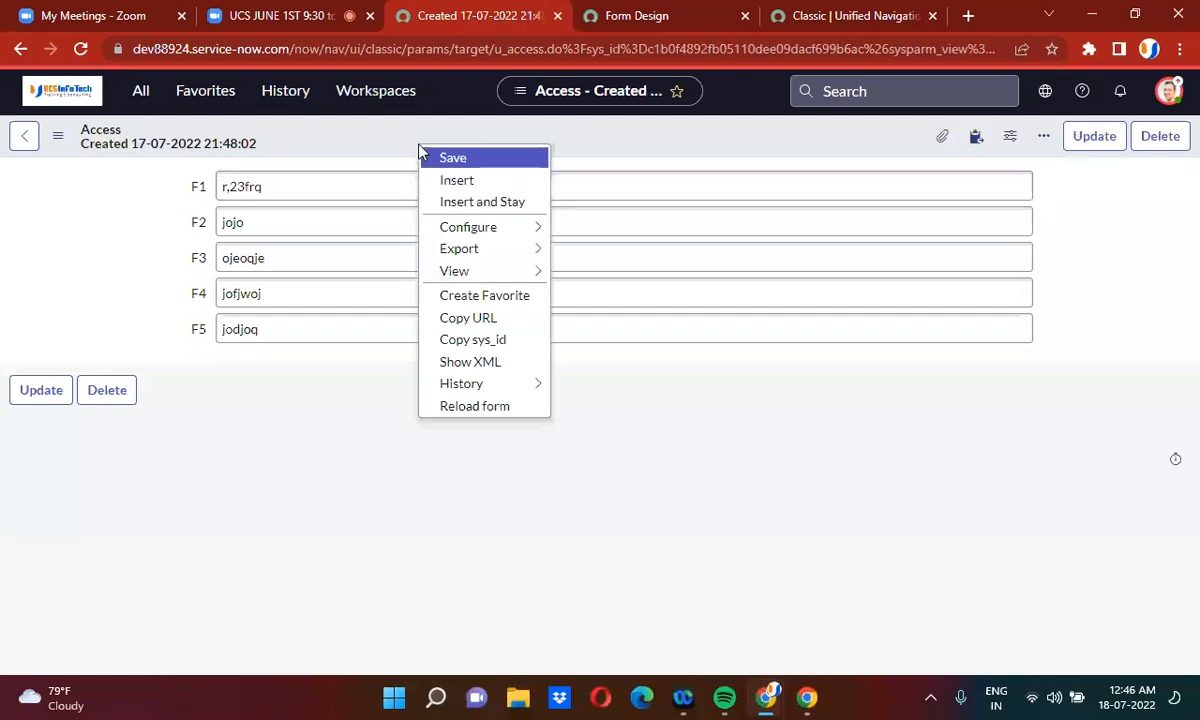
left_click(462, 202)
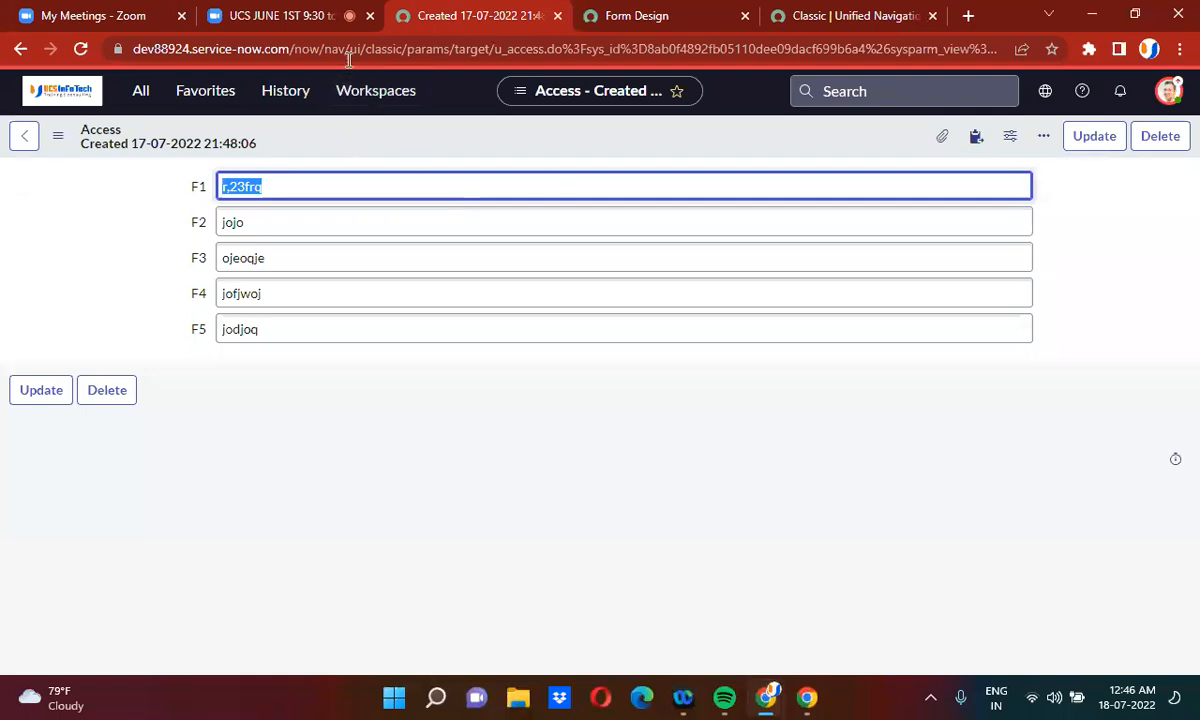
Step: Try to open the Access table's record list with the address path u_access.LIST
left_click_drag(297, 49, 1010, 49)
type("u_")
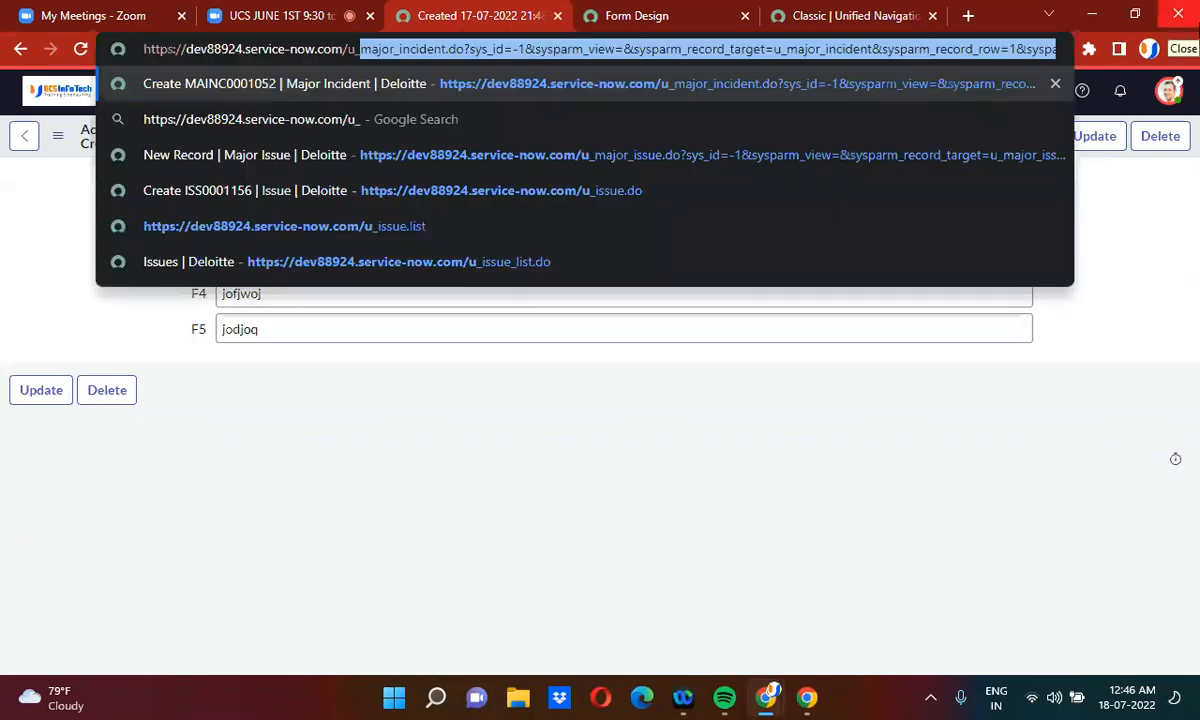
type("access.LIST")
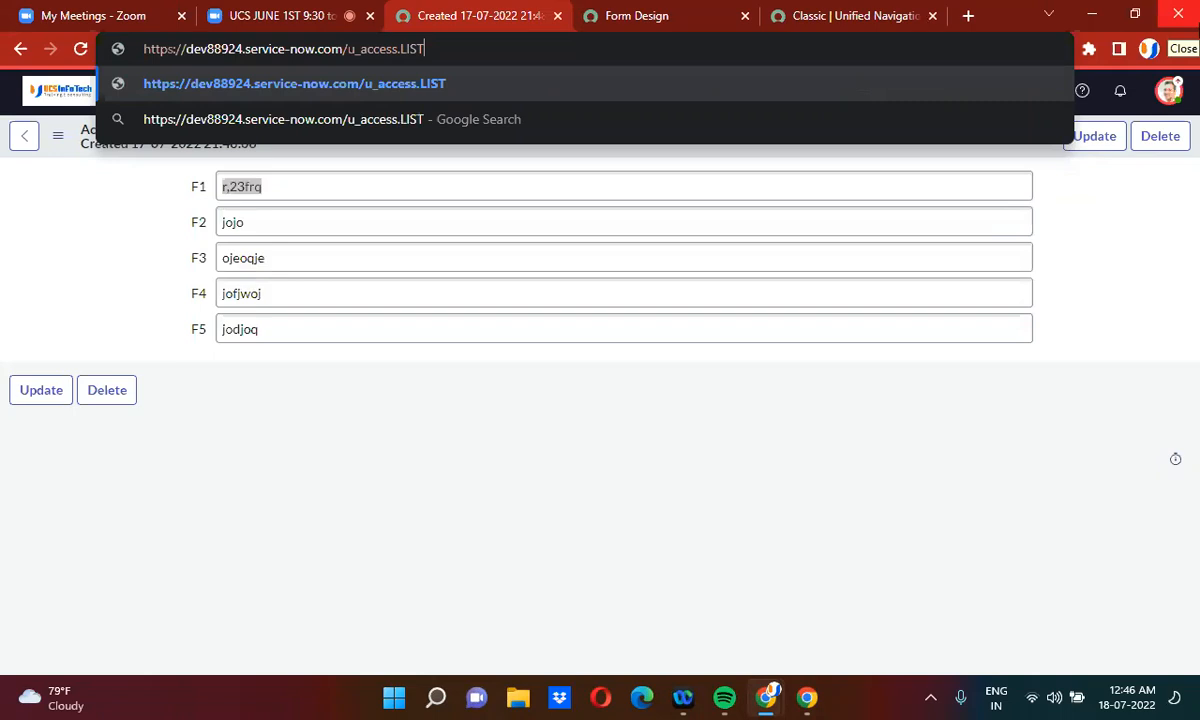
key("Return")
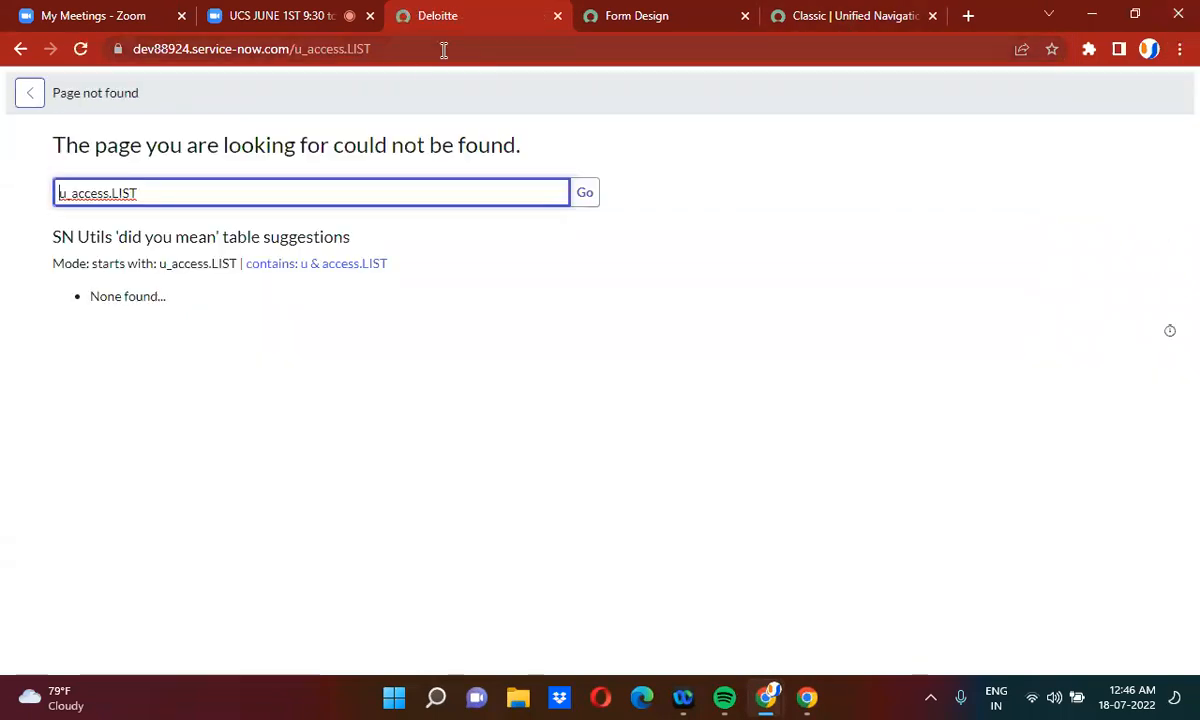
Step: Correct the address path to u_access_list.do and load the Access record list
double_click(349, 48)
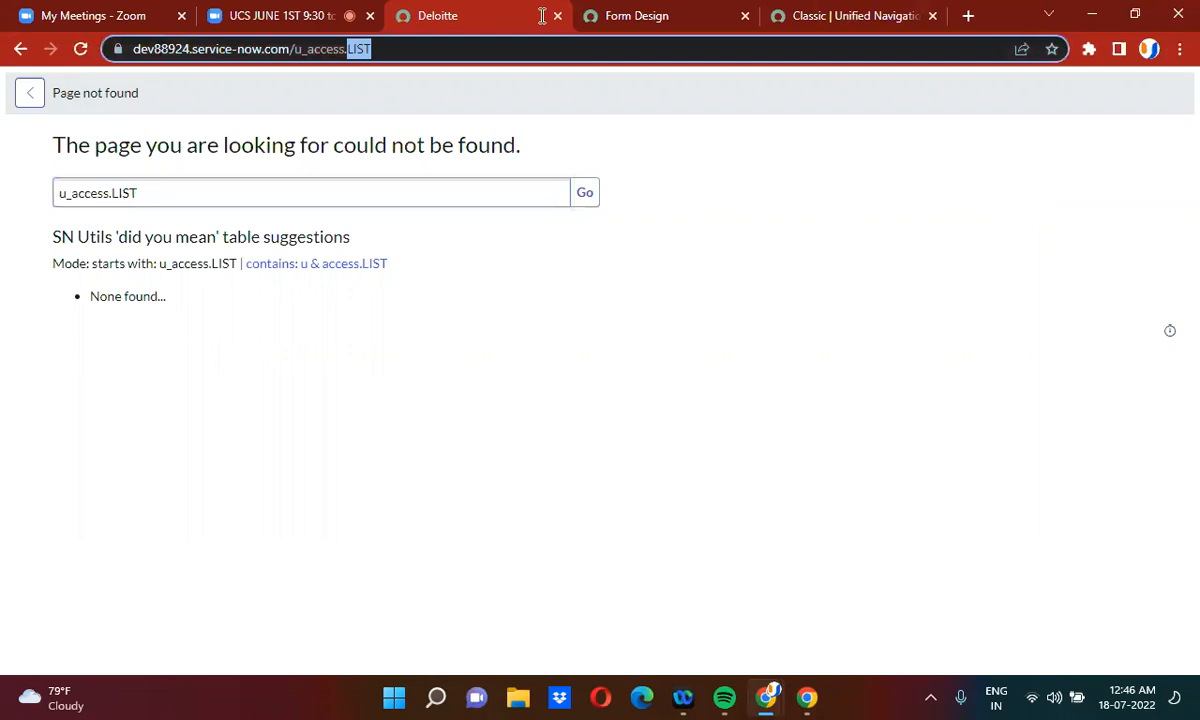
key("BackSpace")
key("BackSpace")
type("_l")
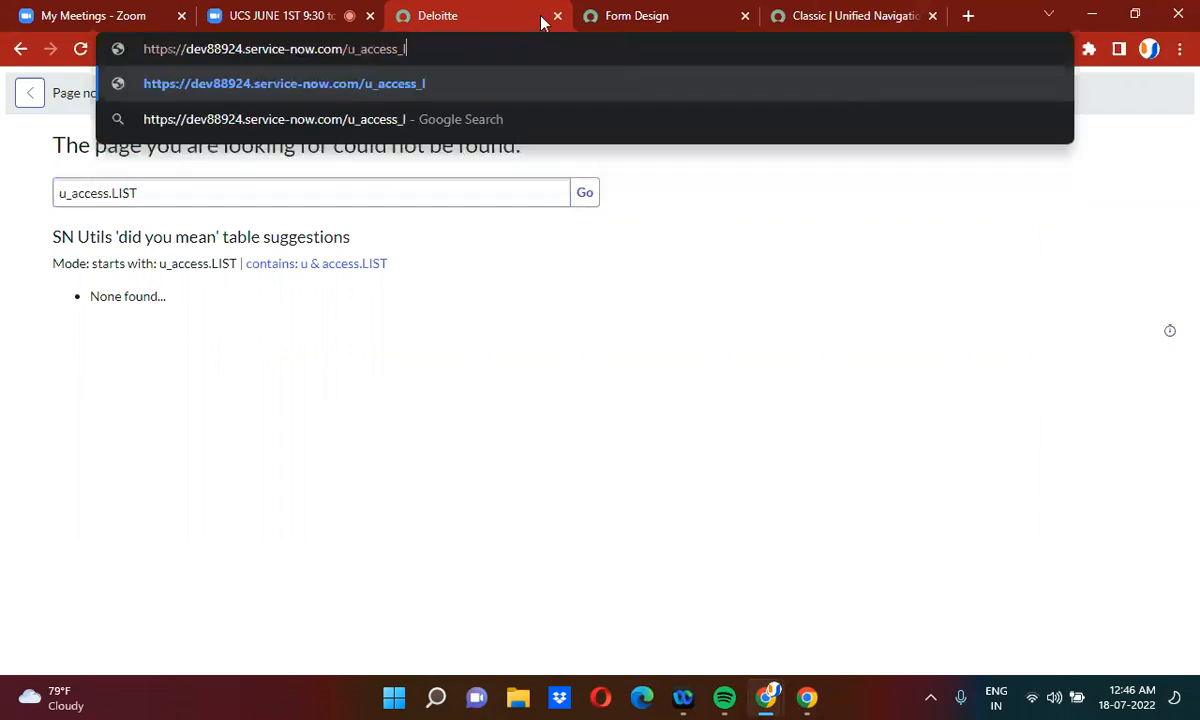
type("ist.do")
key("Return")
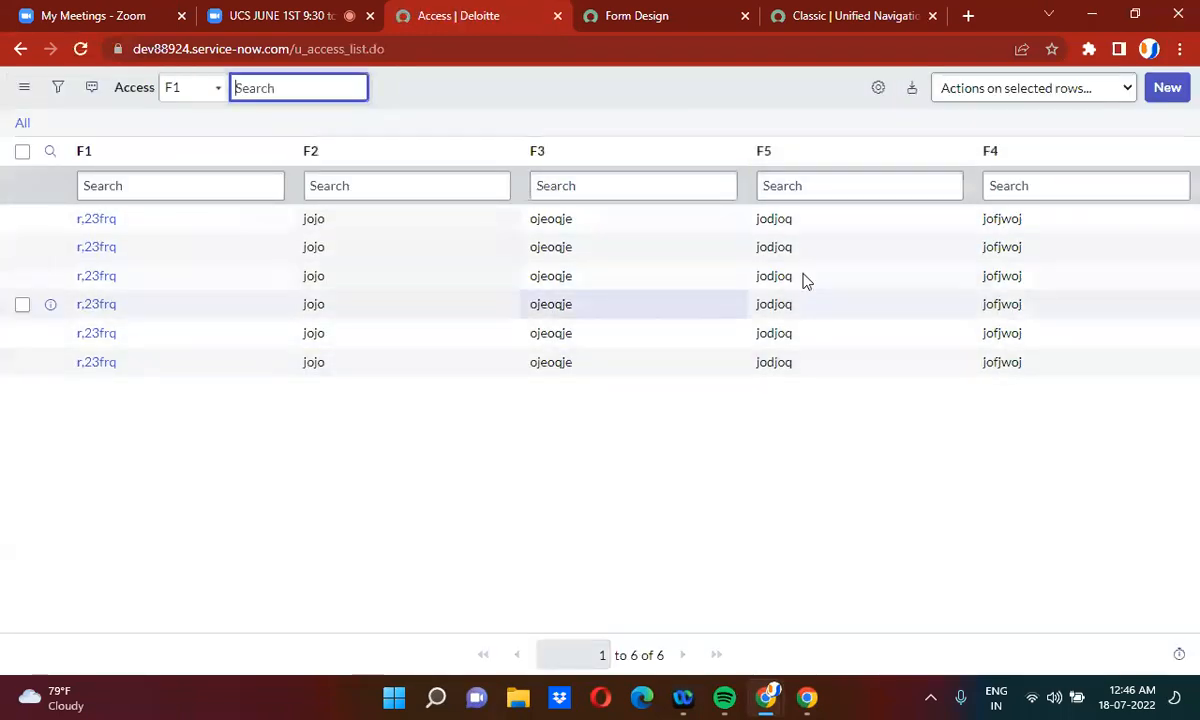
Step: View the security rules configured for the Access table, and return to its record list
left_click(457, 107)
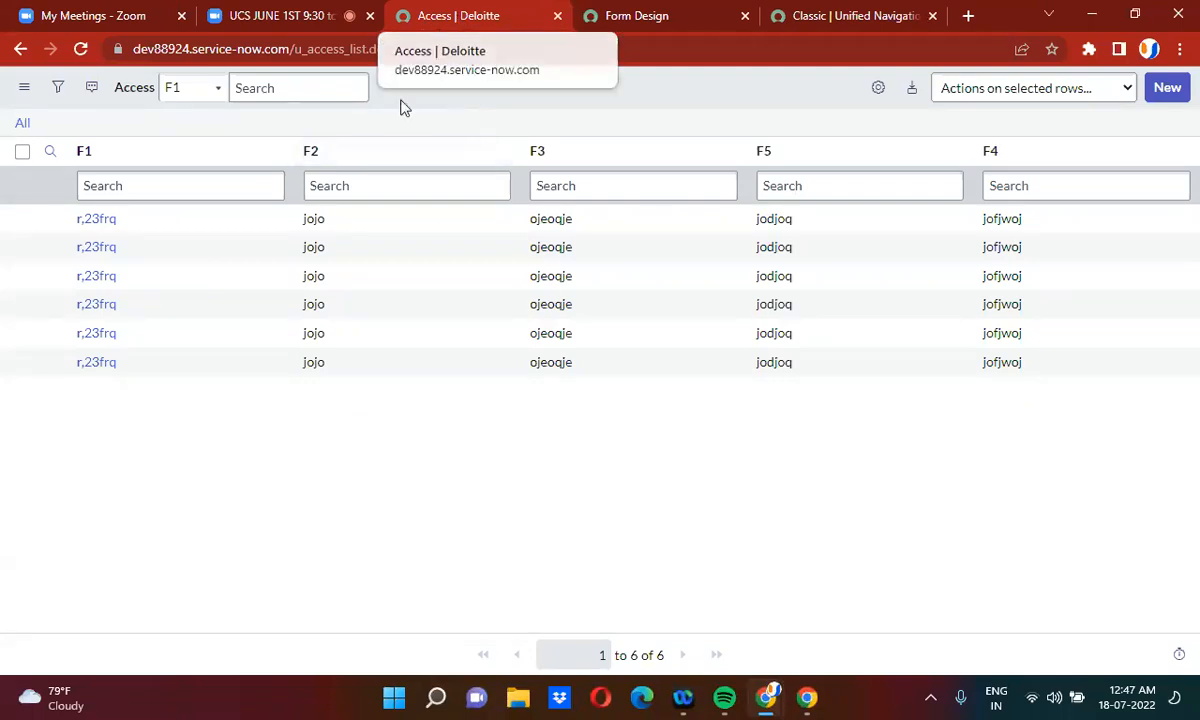
left_click(500, 155)
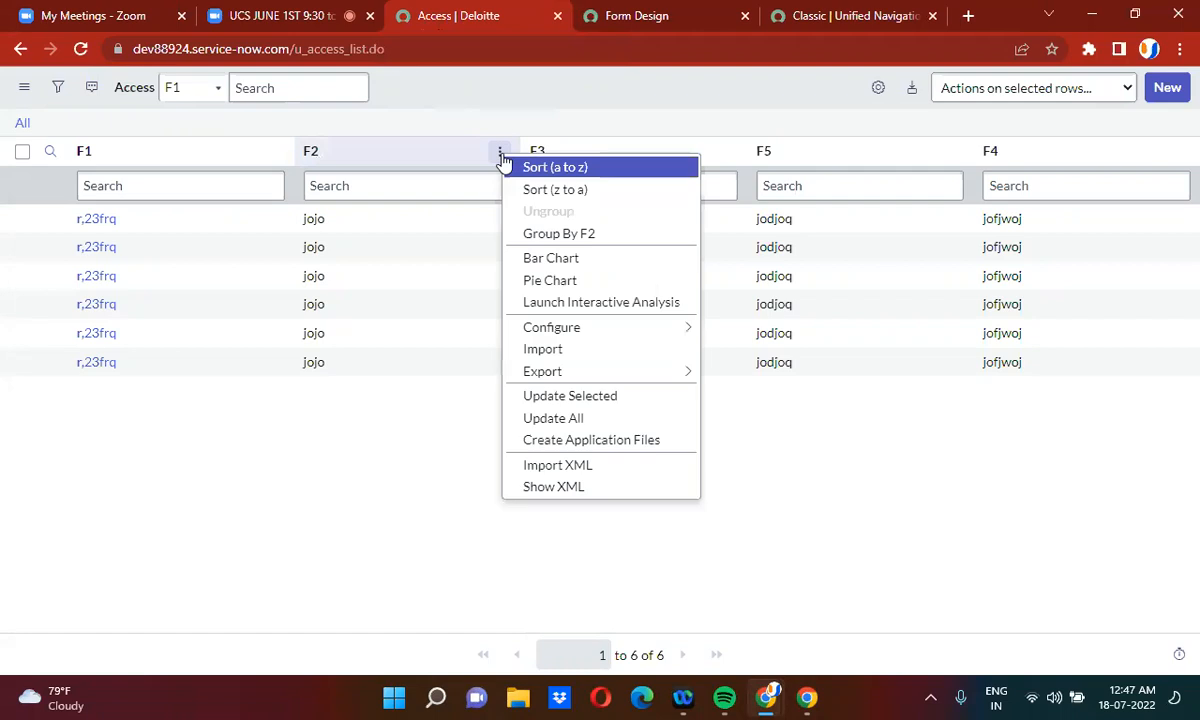
mouse_move(538, 327)
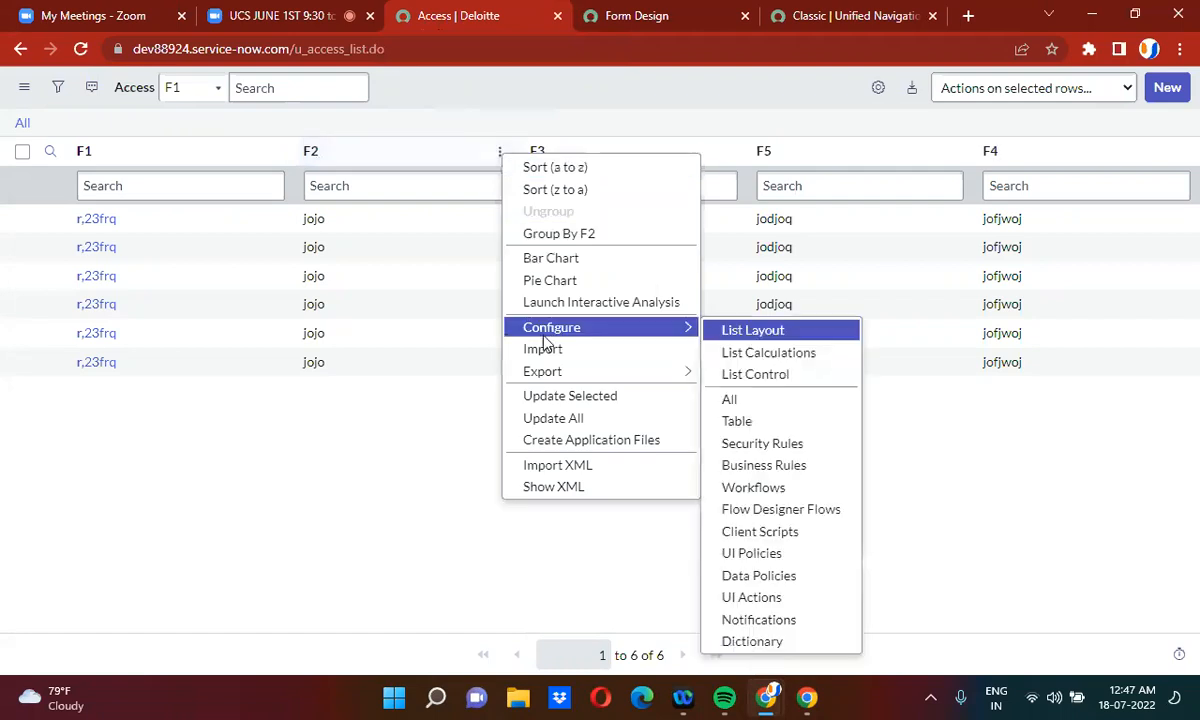
left_click(770, 443)
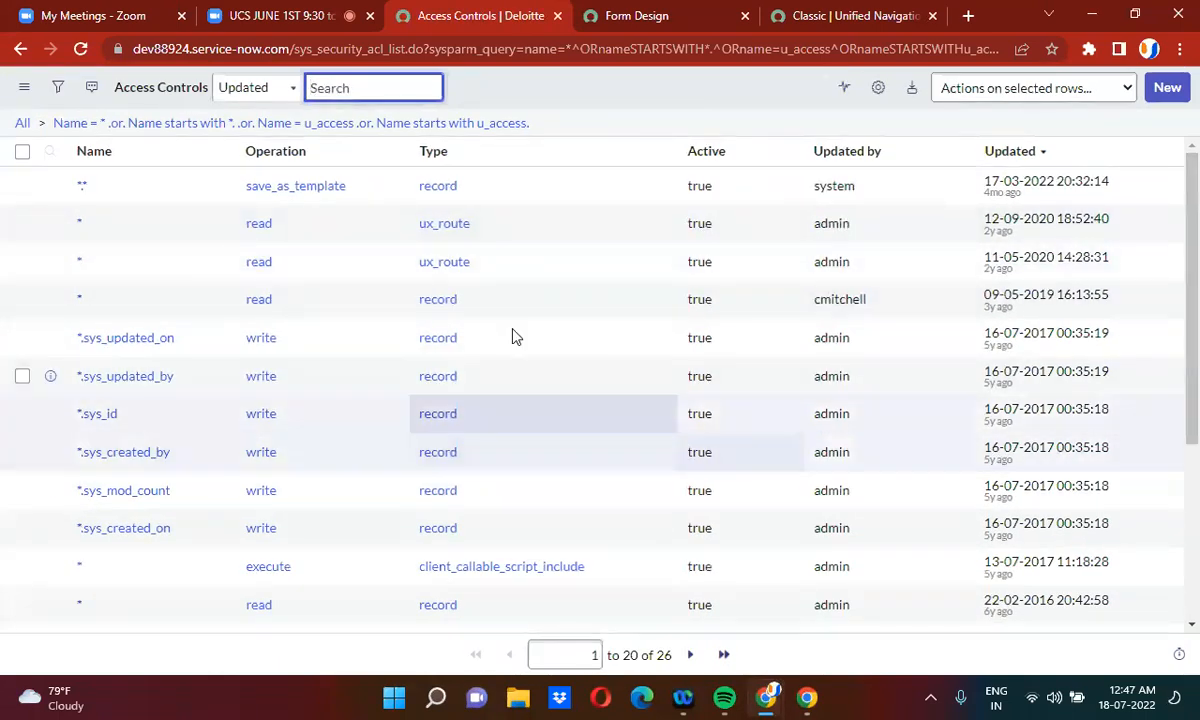
left_click(20, 49)
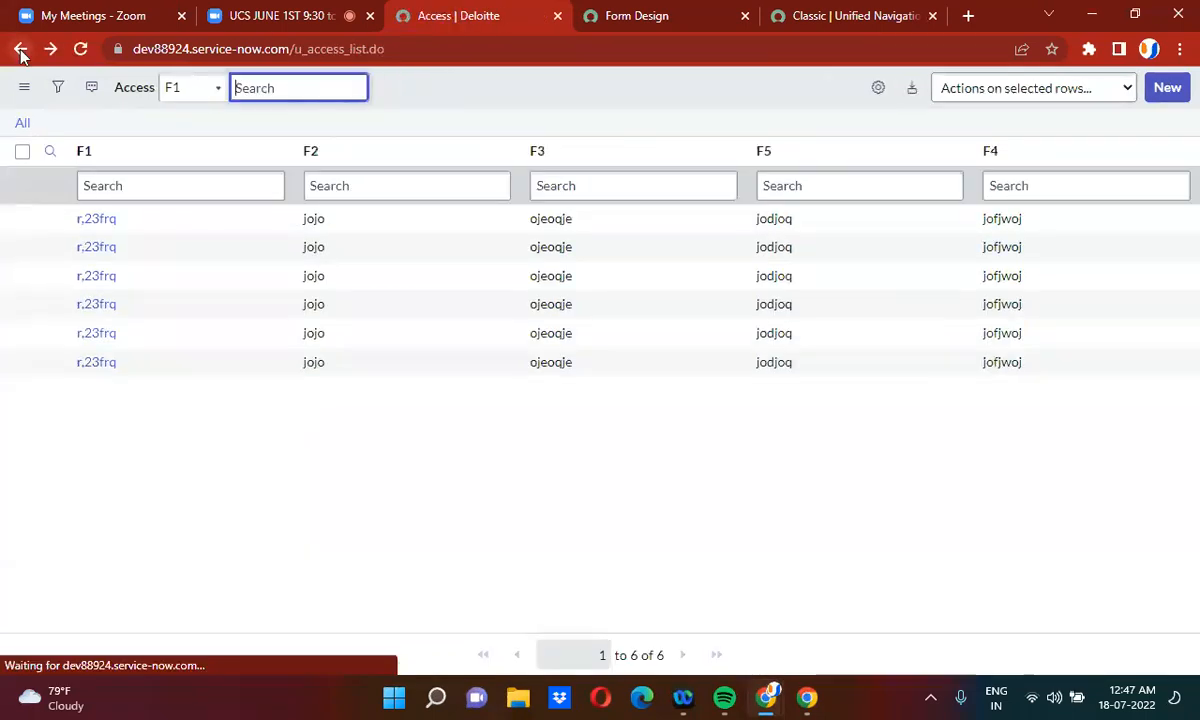
Step: Return to the Access Controls page, place its browser tab ahead of the Access list, and impersonate the first recently impersonated user
left_click(605, 15)
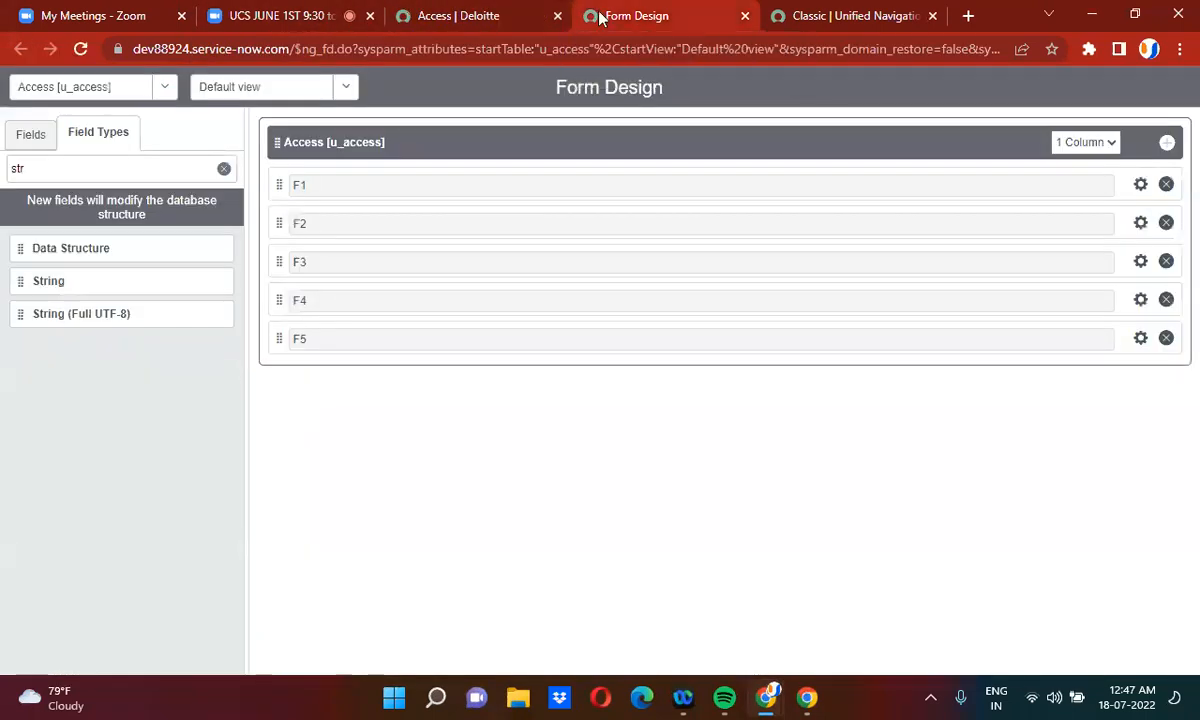
left_click(818, 10)
left_click_drag(818, 10, 432, 13)
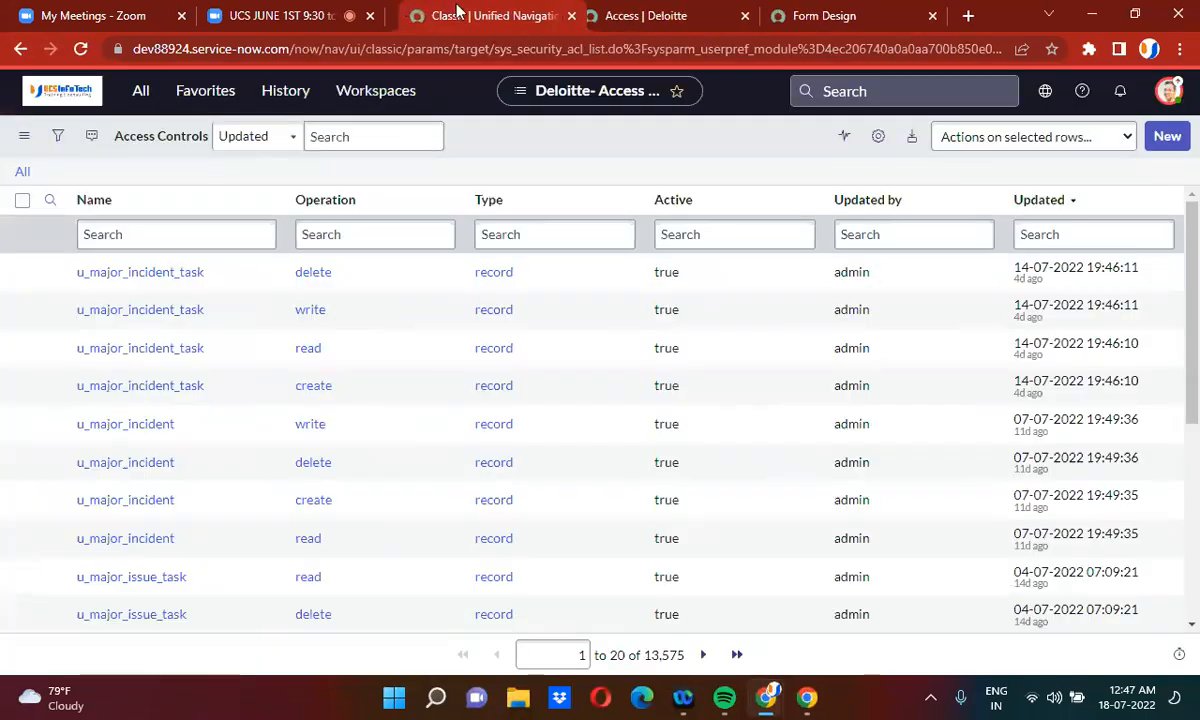
left_click(1168, 91)
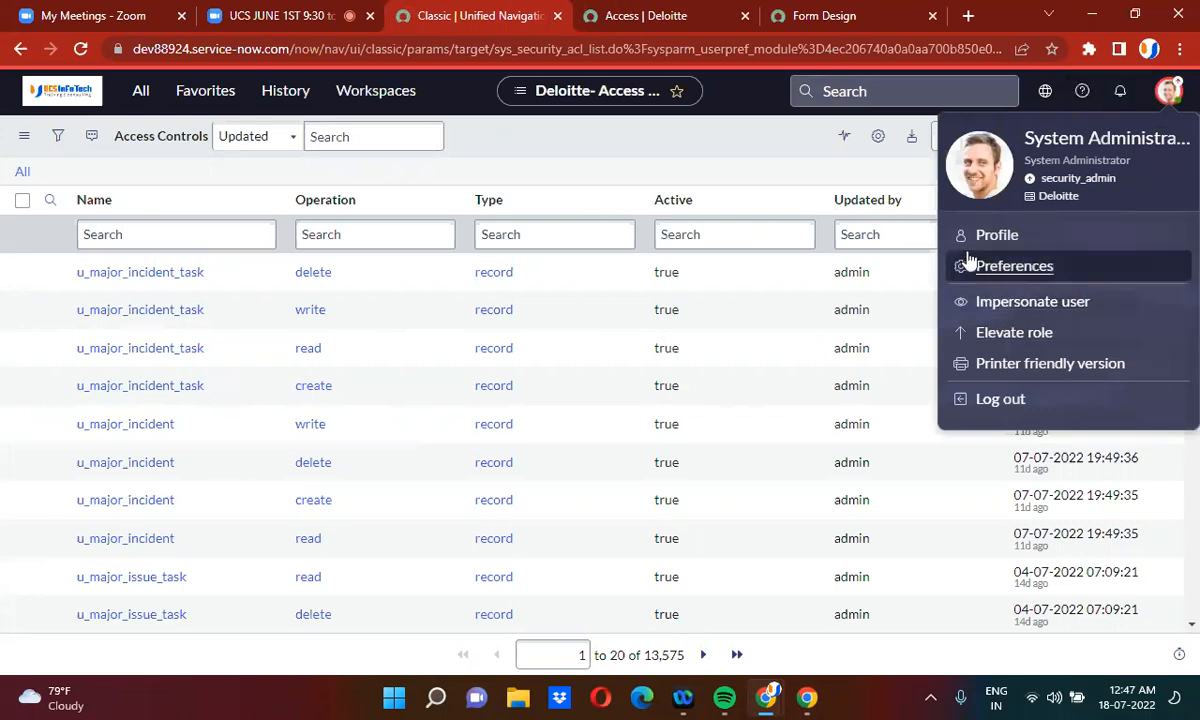
left_click(1015, 302)
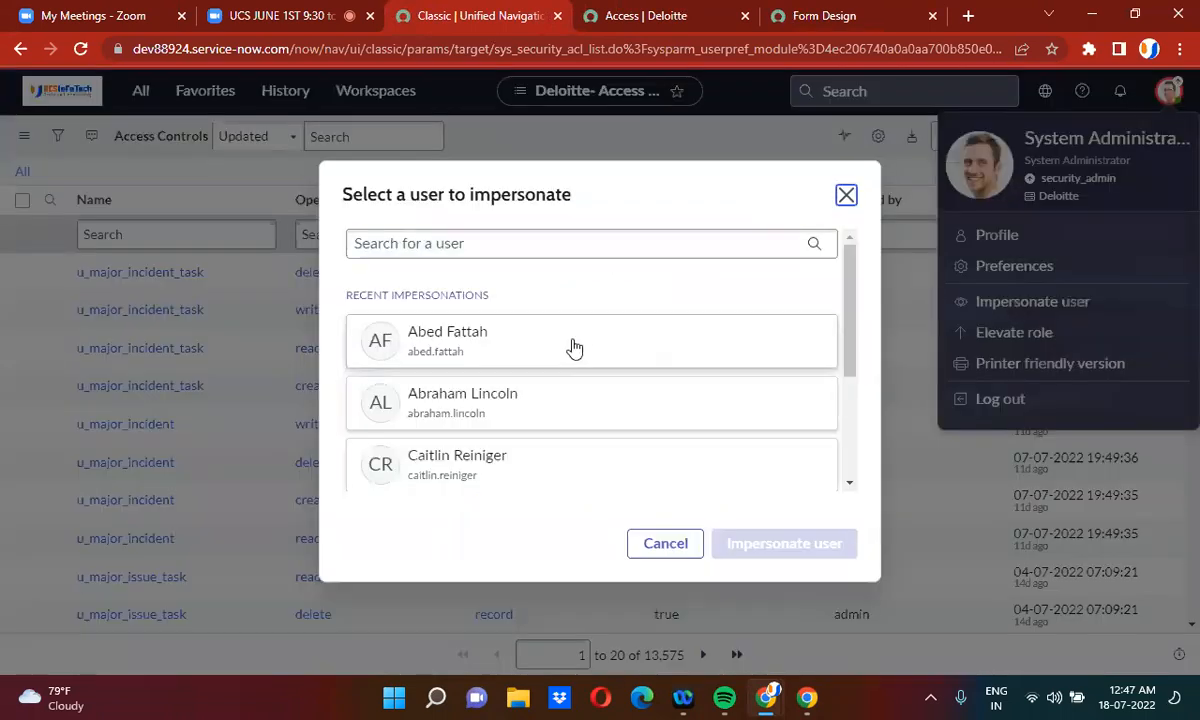
left_click(477, 356)
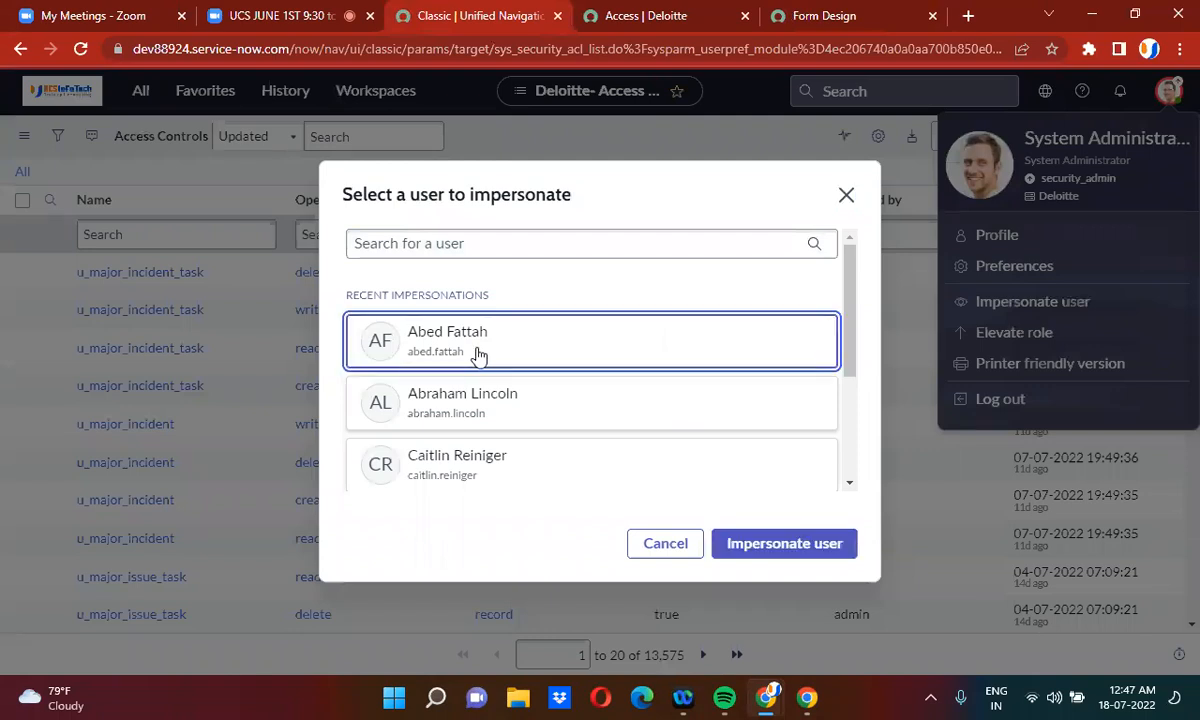
left_click(765, 555)
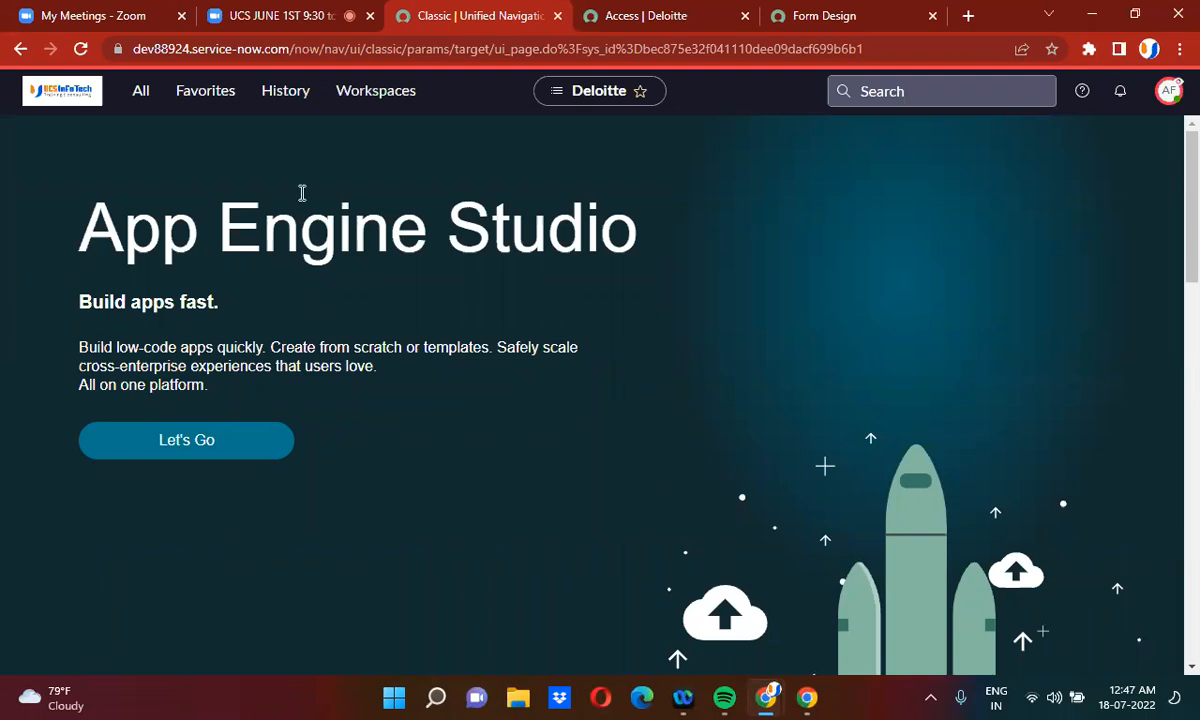
Step: Try to open the Access table's record list as the impersonated user with the navigator command u_access.list
left_click(143, 94)
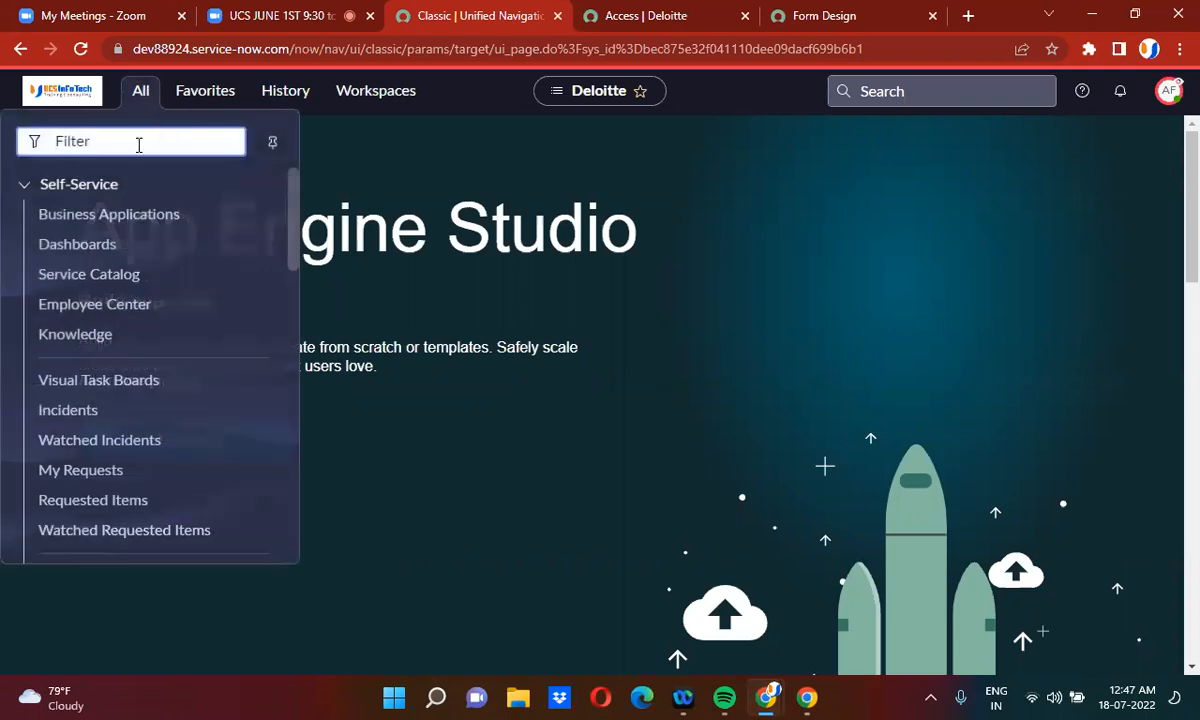
type("access")
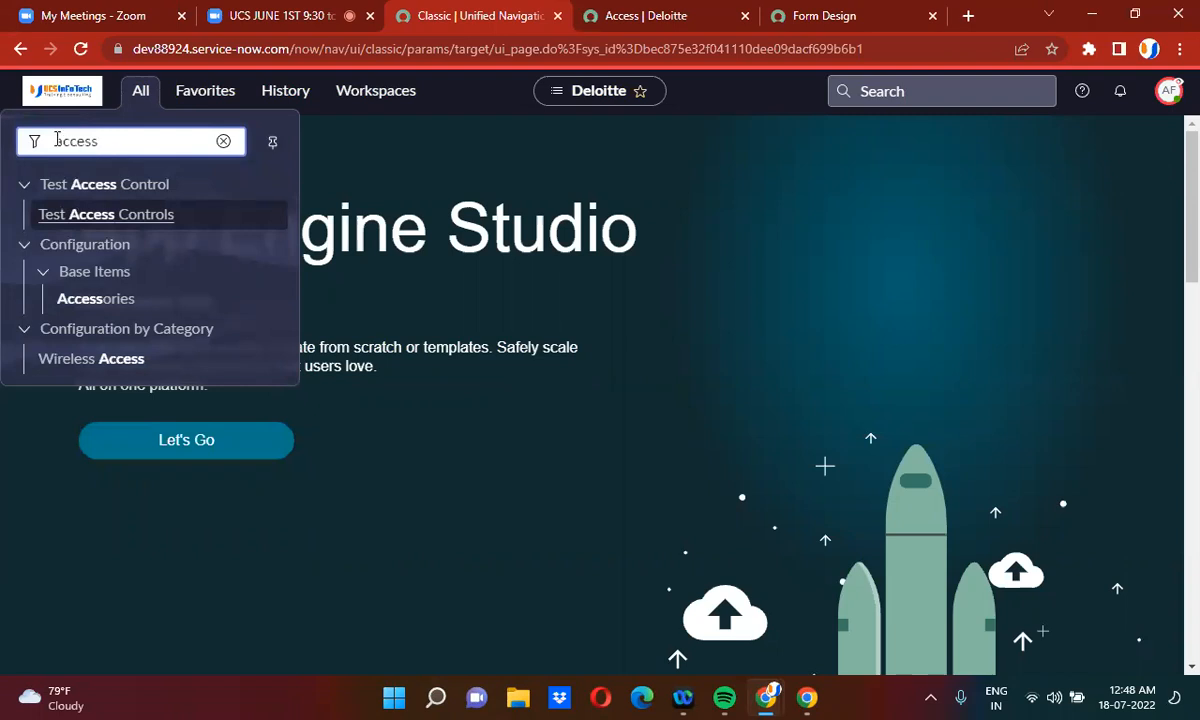
left_click(58, 141)
type("u_")
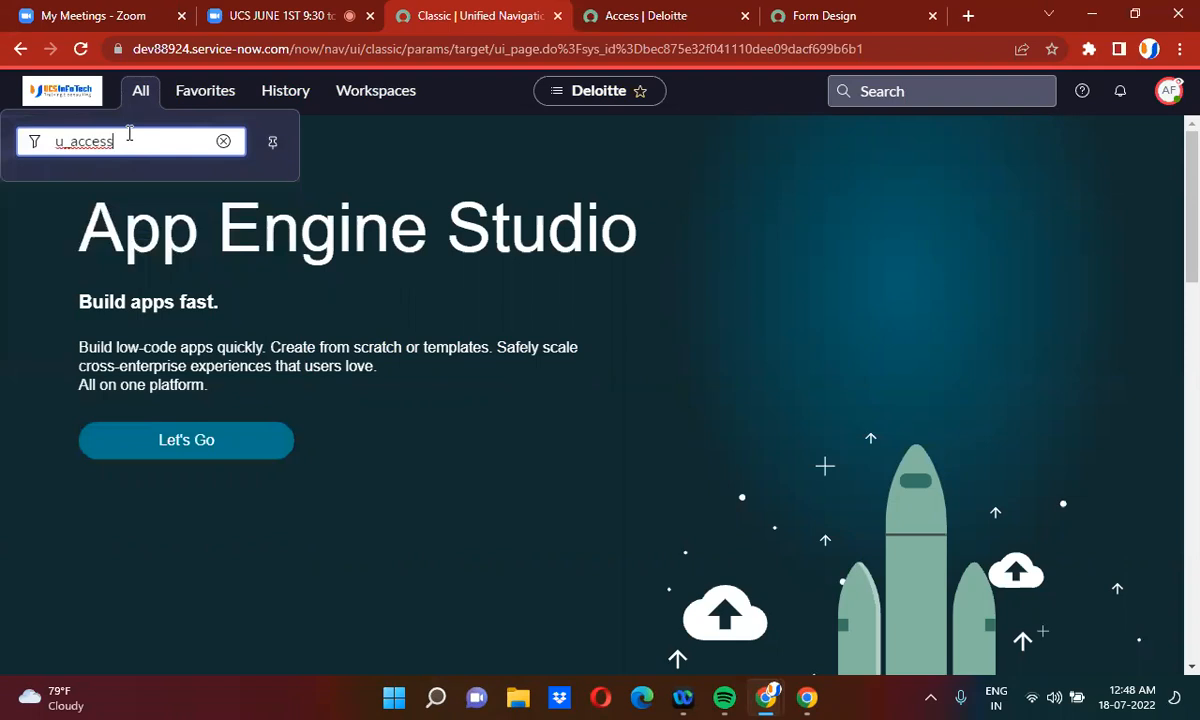
type(".list")
key("Return")
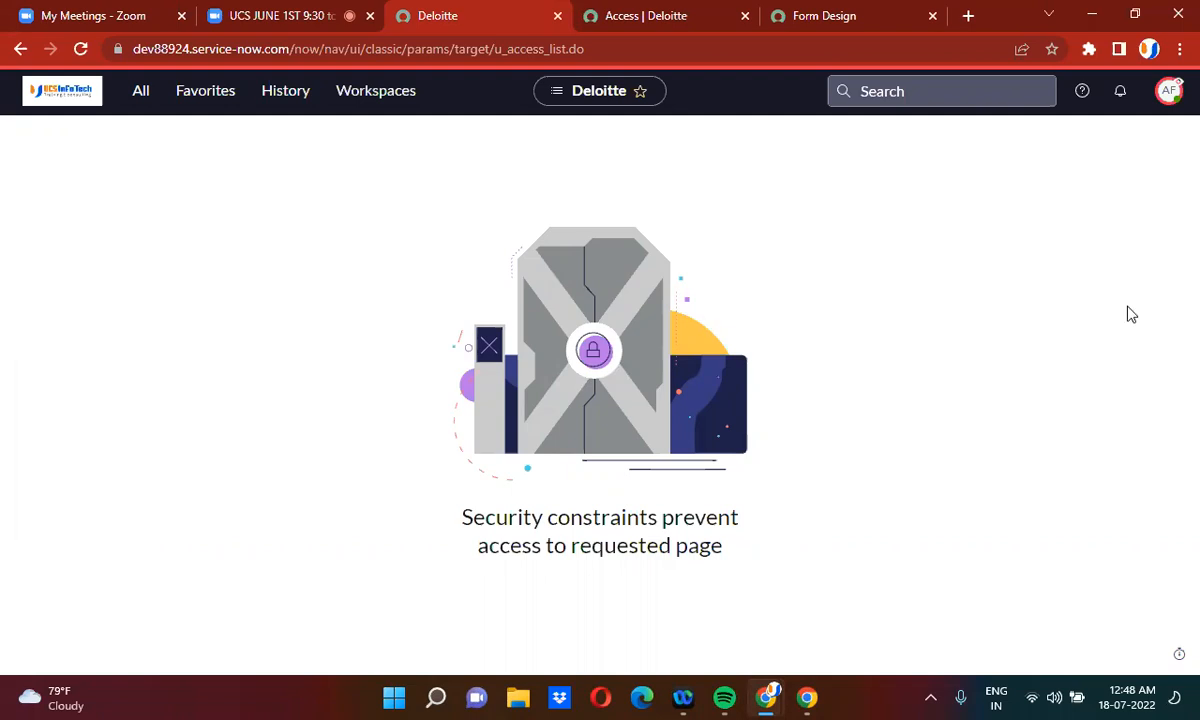
Step: Switch the impersonation to a different user, found by searching for the user's name
left_click(1172, 92)
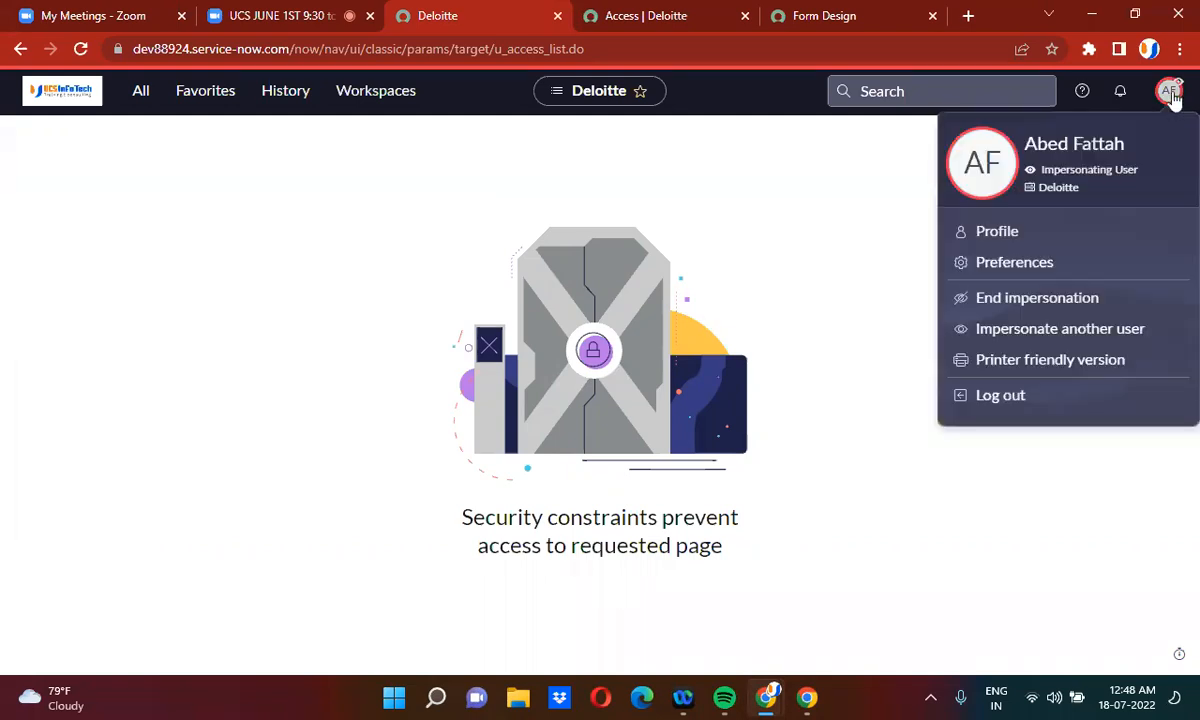
left_click(1022, 330)
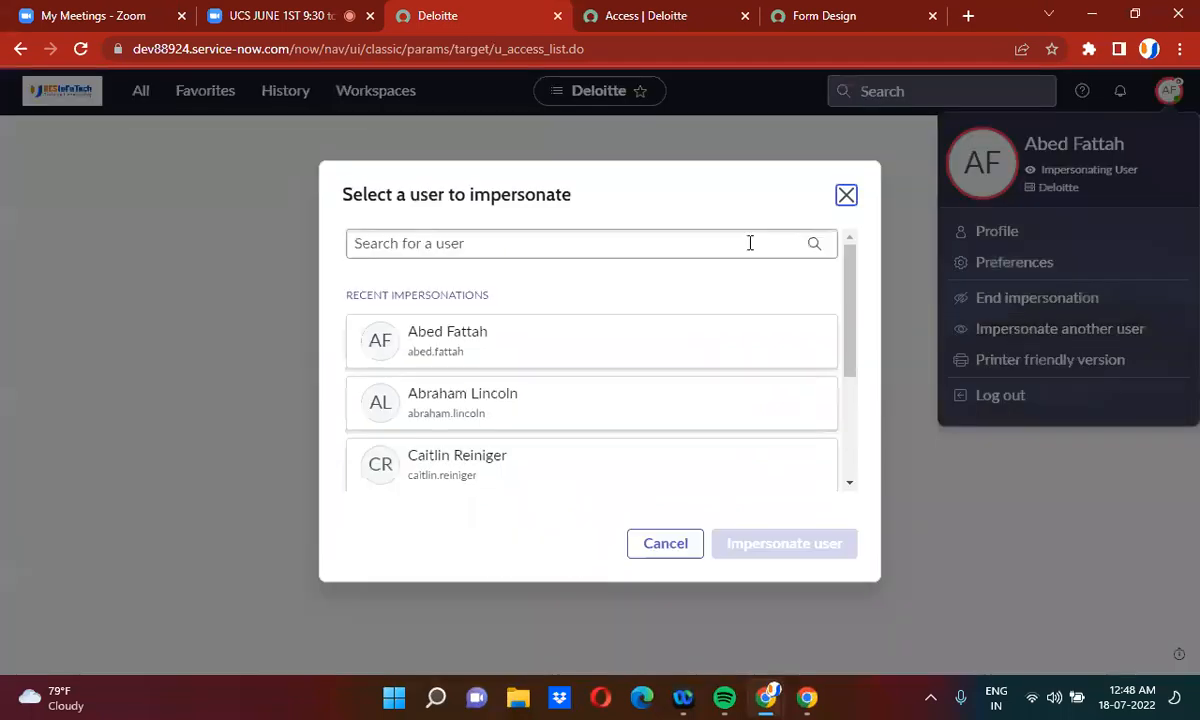
left_click(428, 241)
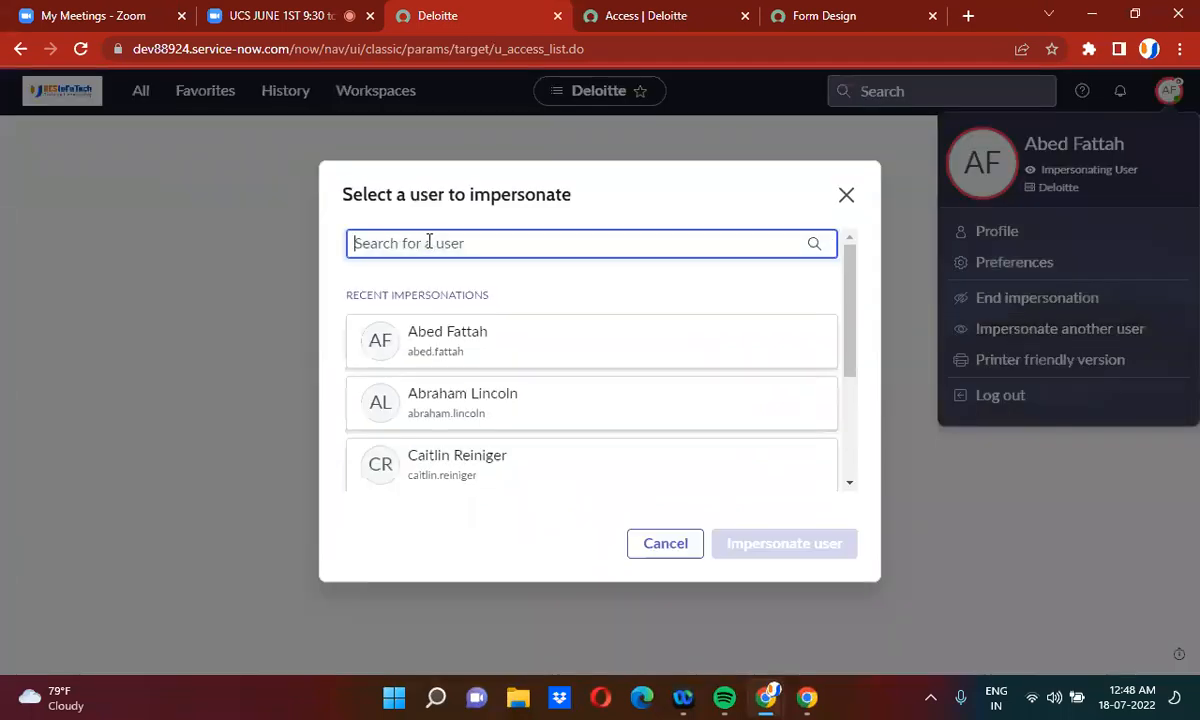
type("abl tu")
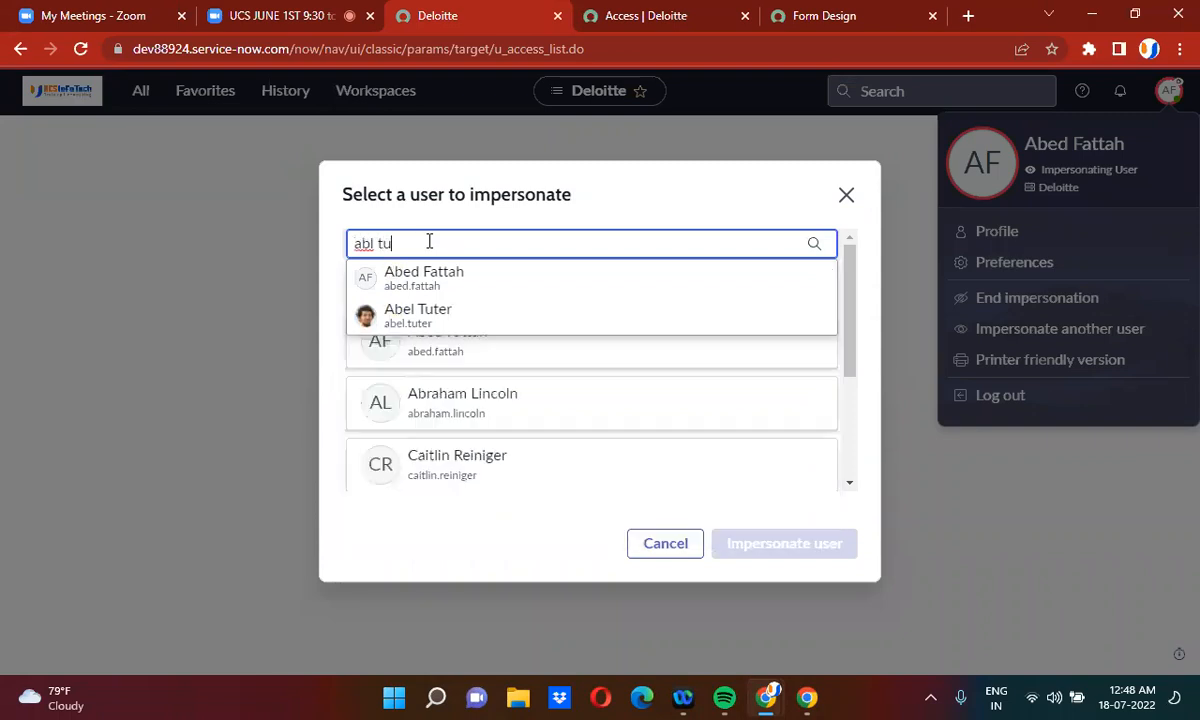
key("BackSpace")
key("BackSpace")
key("BackSpace")
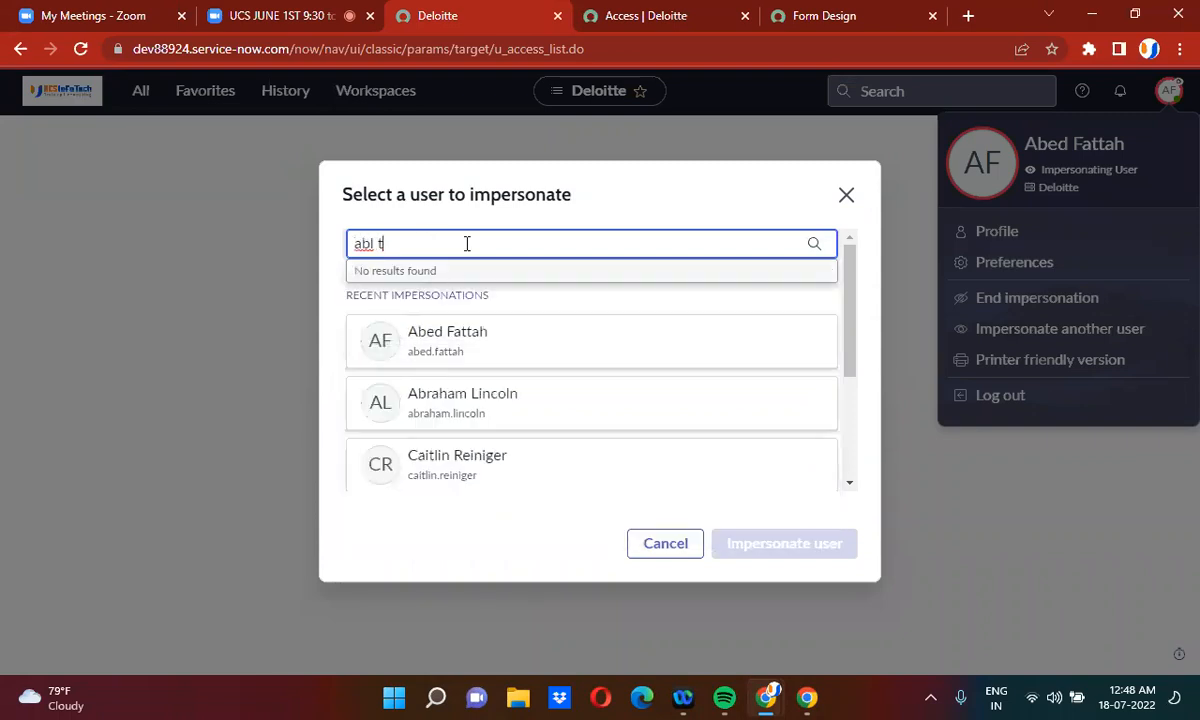
type("el t")
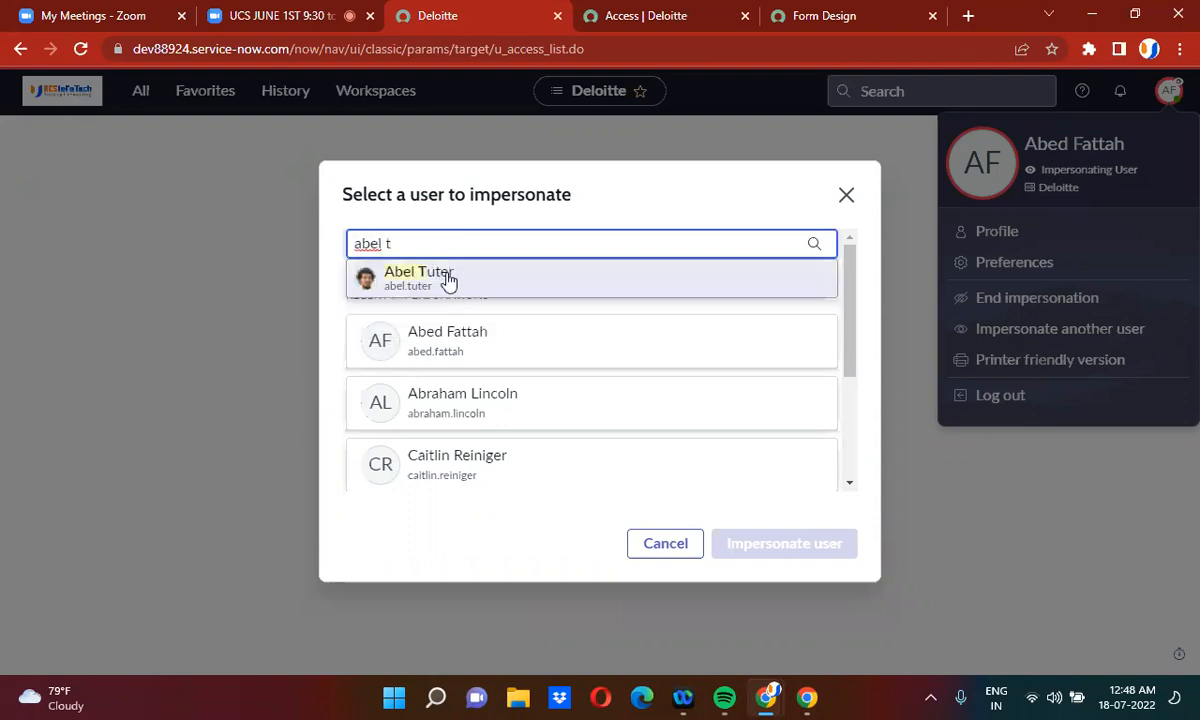
left_click(447, 278)
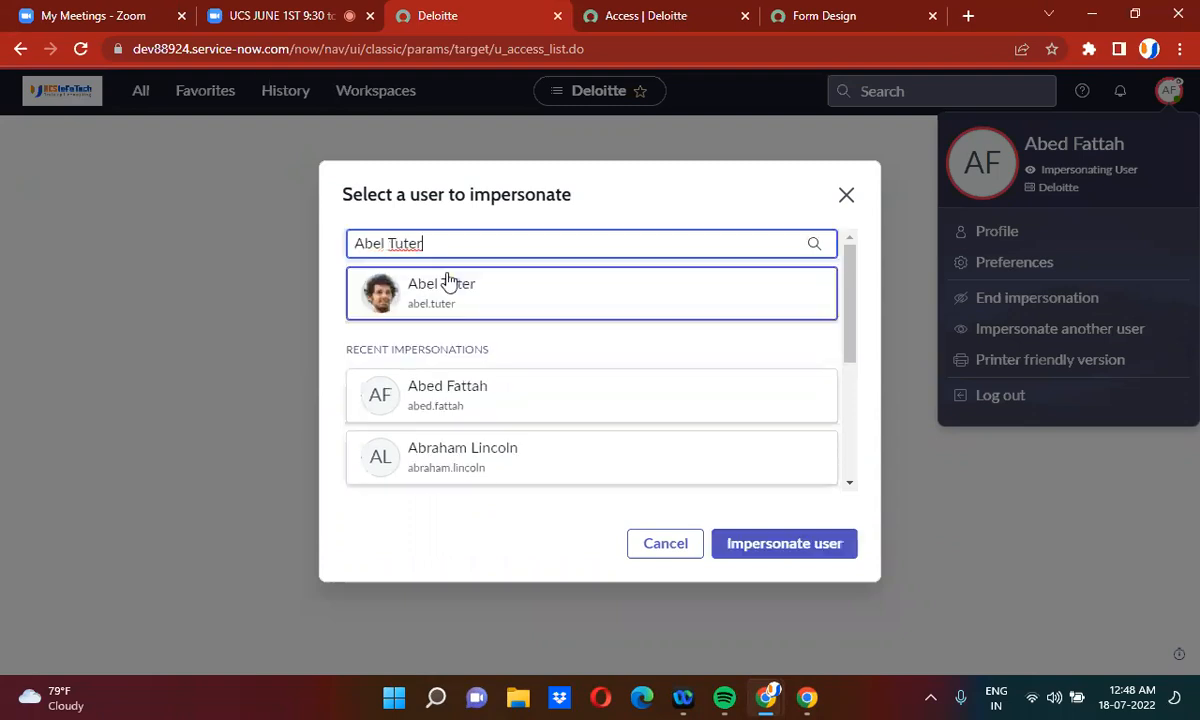
left_click(782, 545)
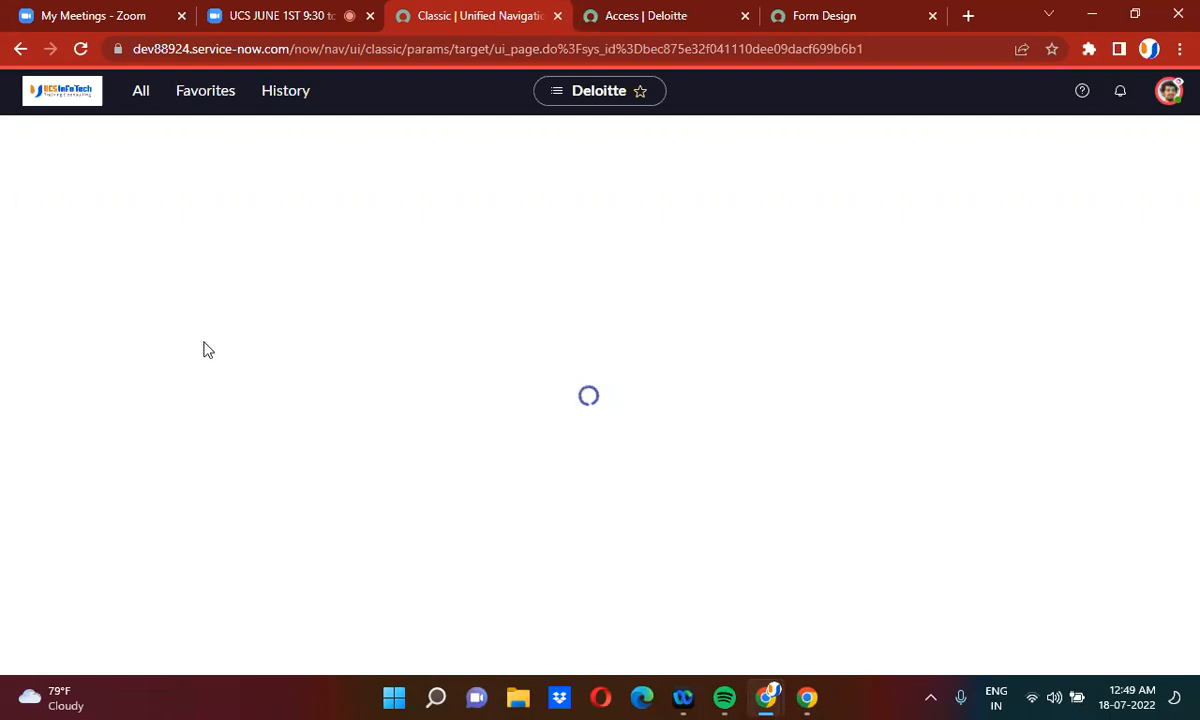
Step: Reload the main page and the u_access_list.do page to test the second impersonated user's access to the Access records
left_click(79, 55)
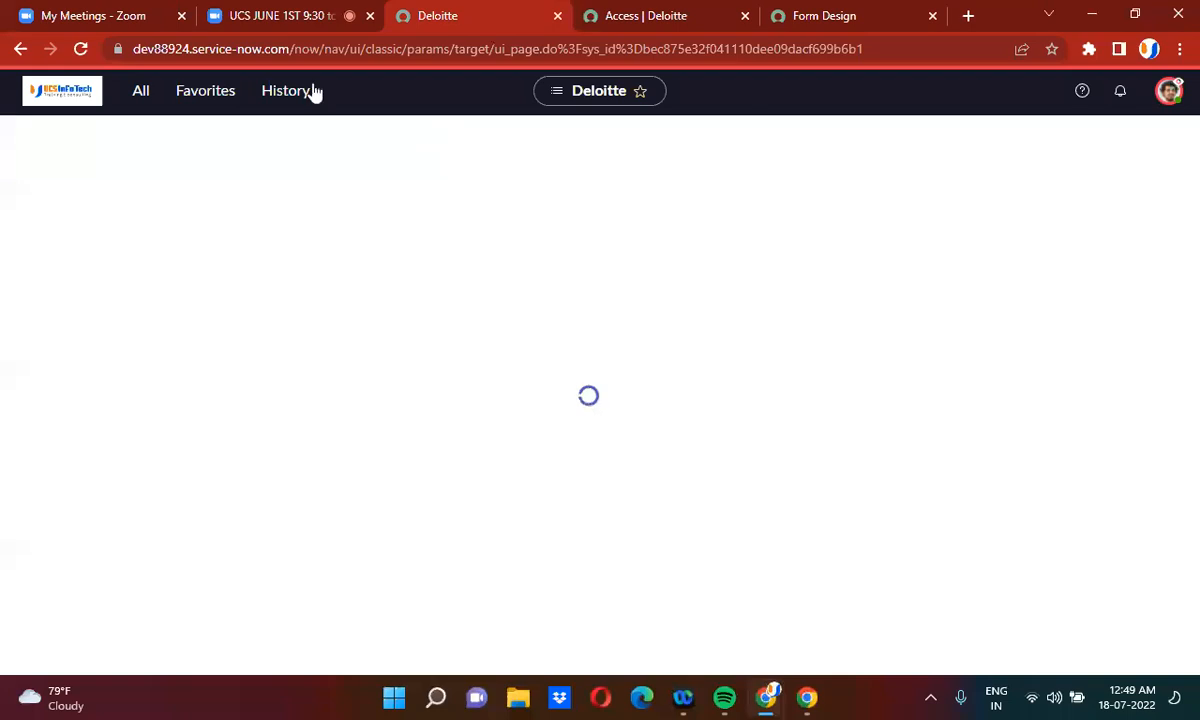
left_click(145, 92)
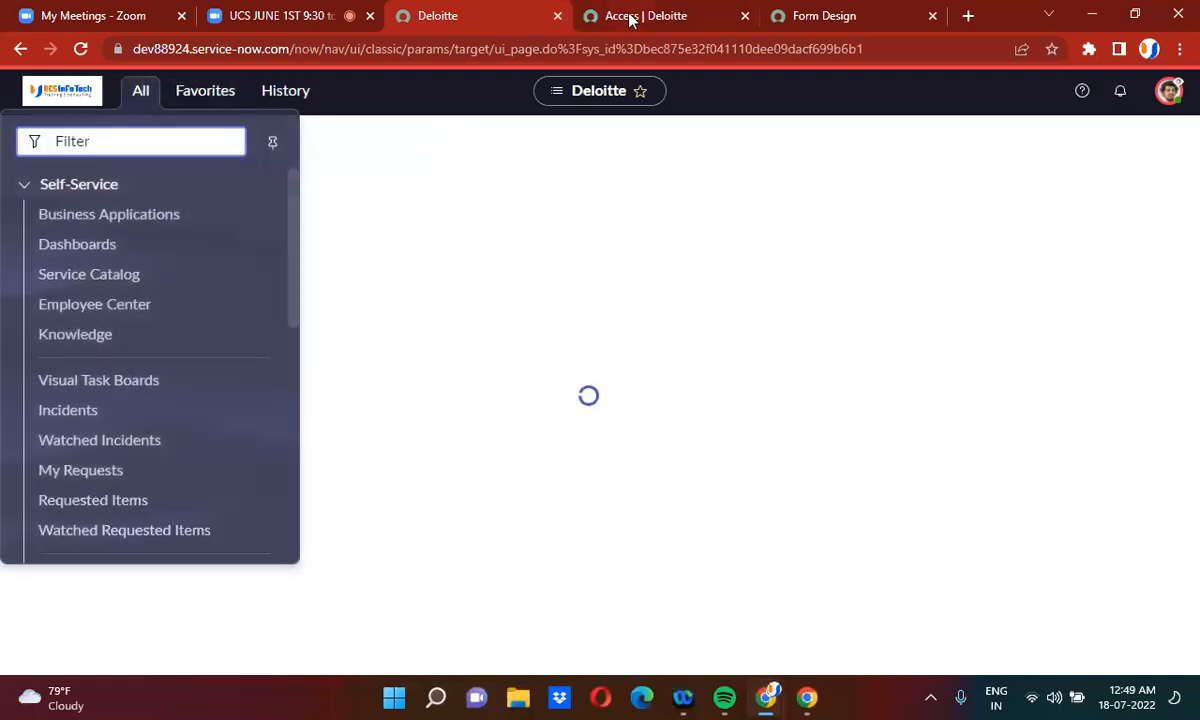
left_click(612, 18)
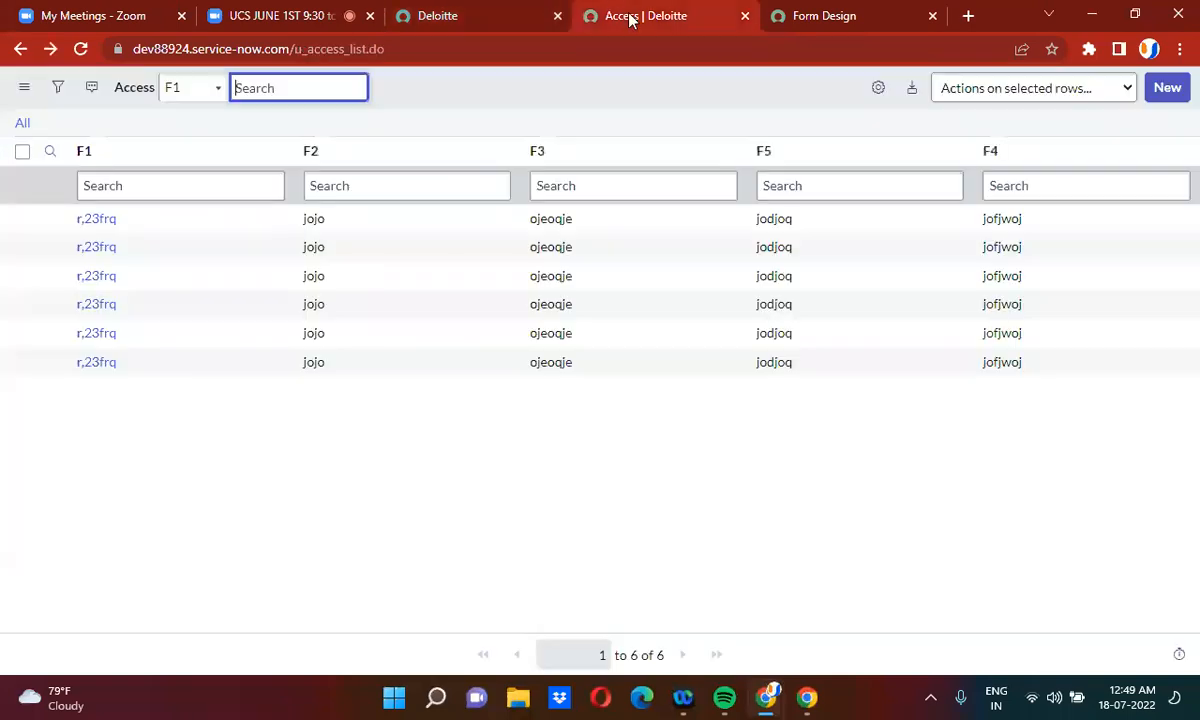
left_click(82, 49)
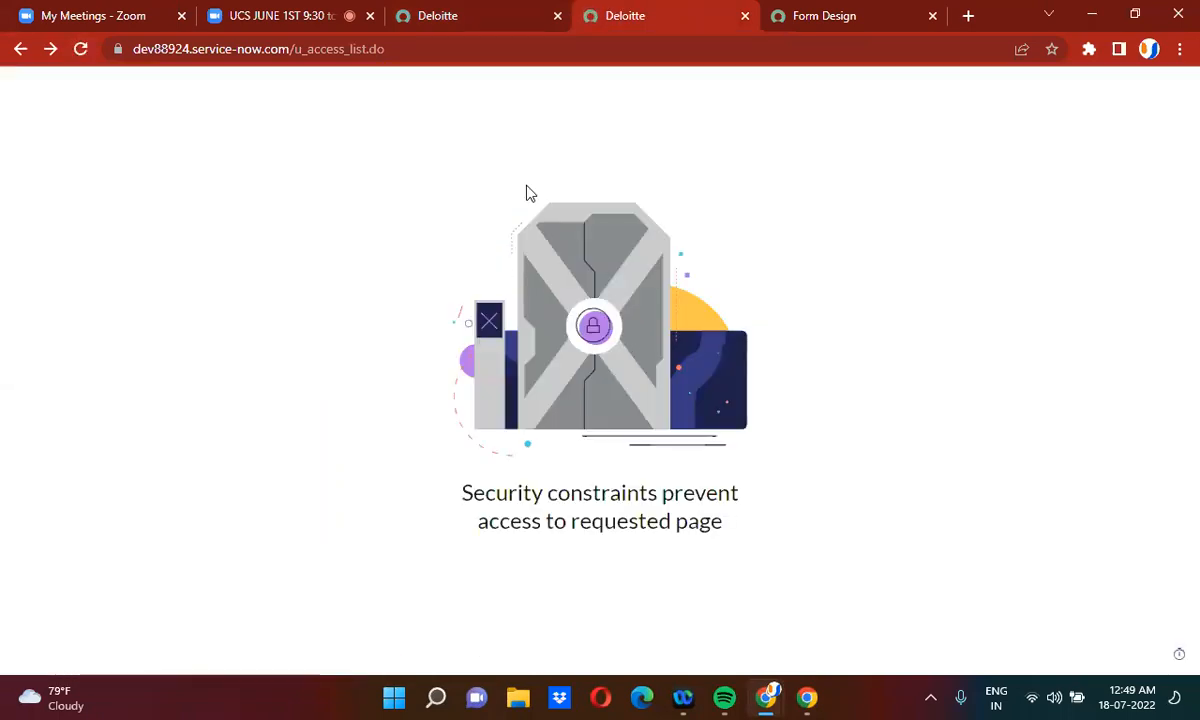
left_click(447, 14)
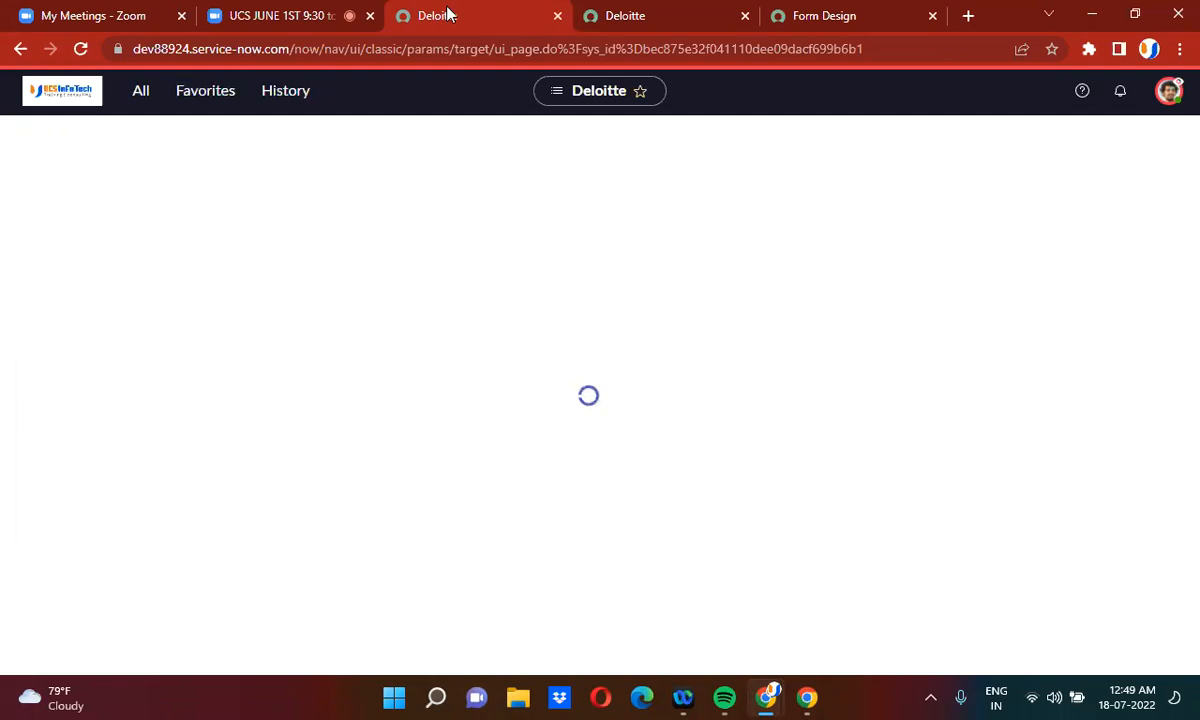
left_click(675, 10)
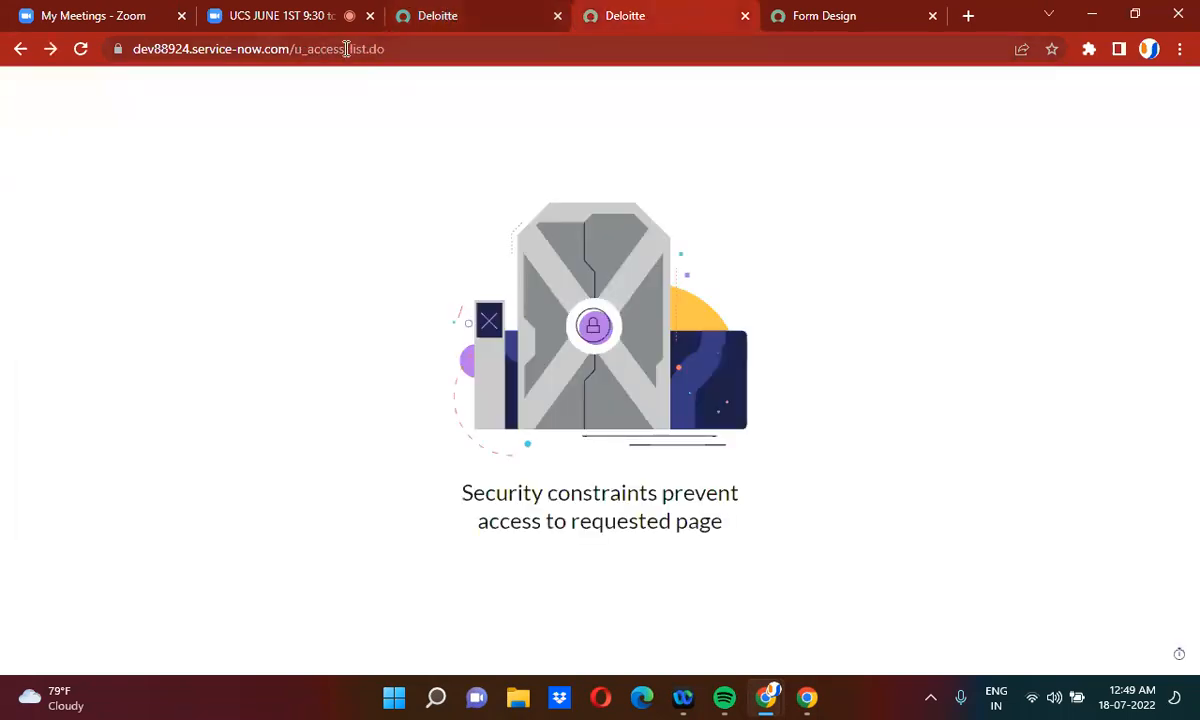
left_click(469, 10)
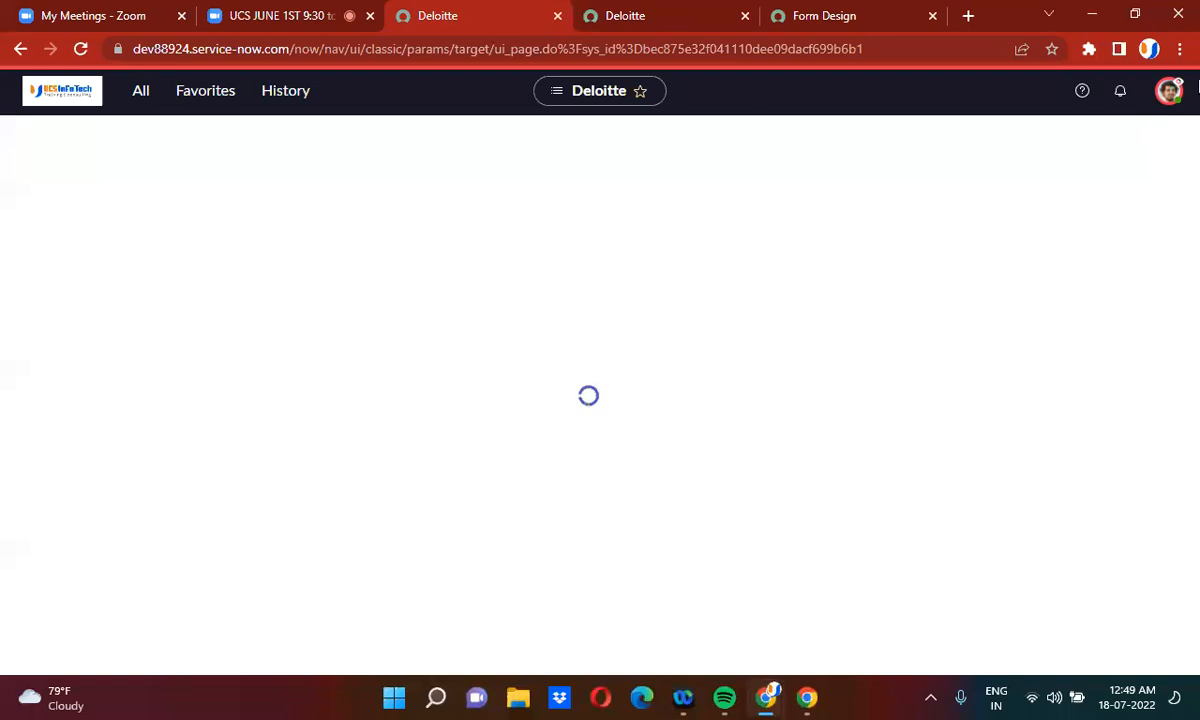
Step: End the impersonation and reload the Access record list as the administrator
left_click(1170, 91)
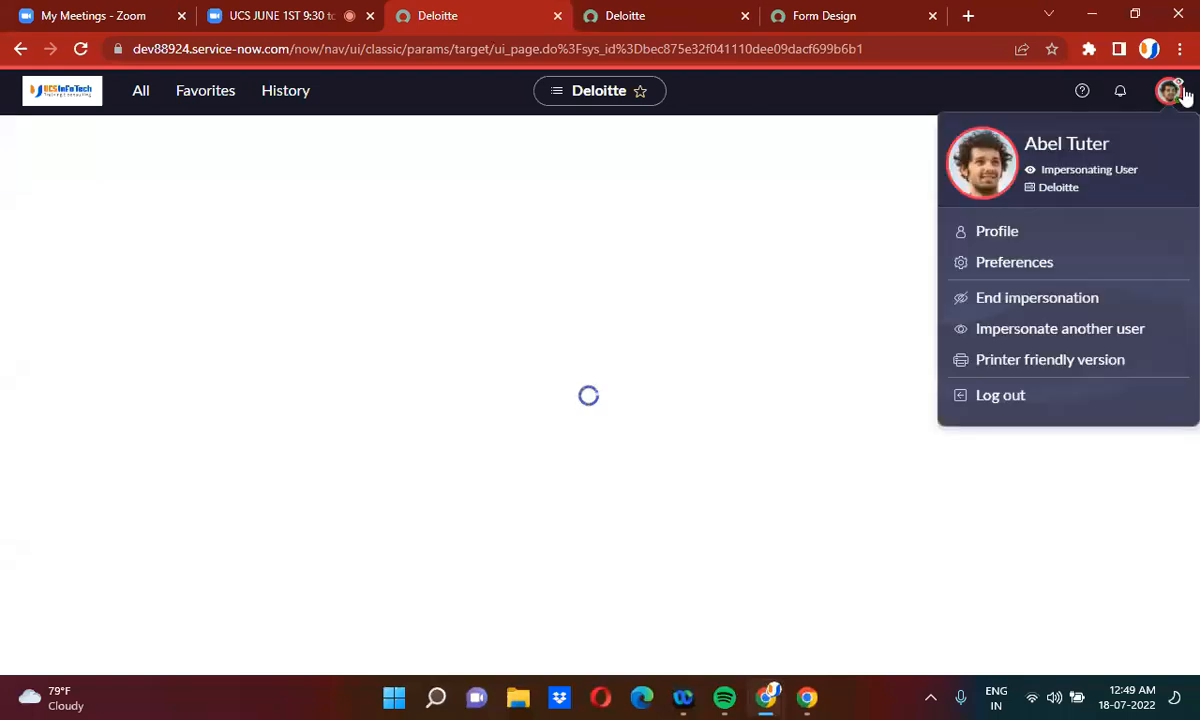
left_click(1025, 299)
left_click(659, 13)
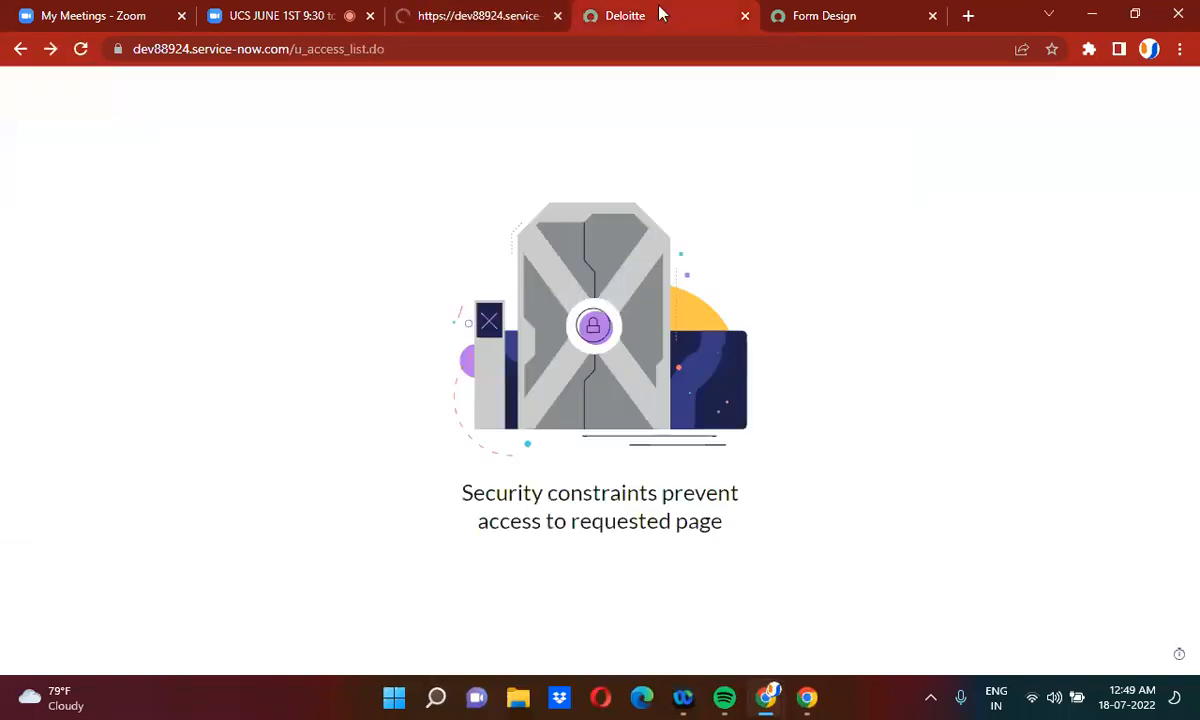
left_click(81, 50)
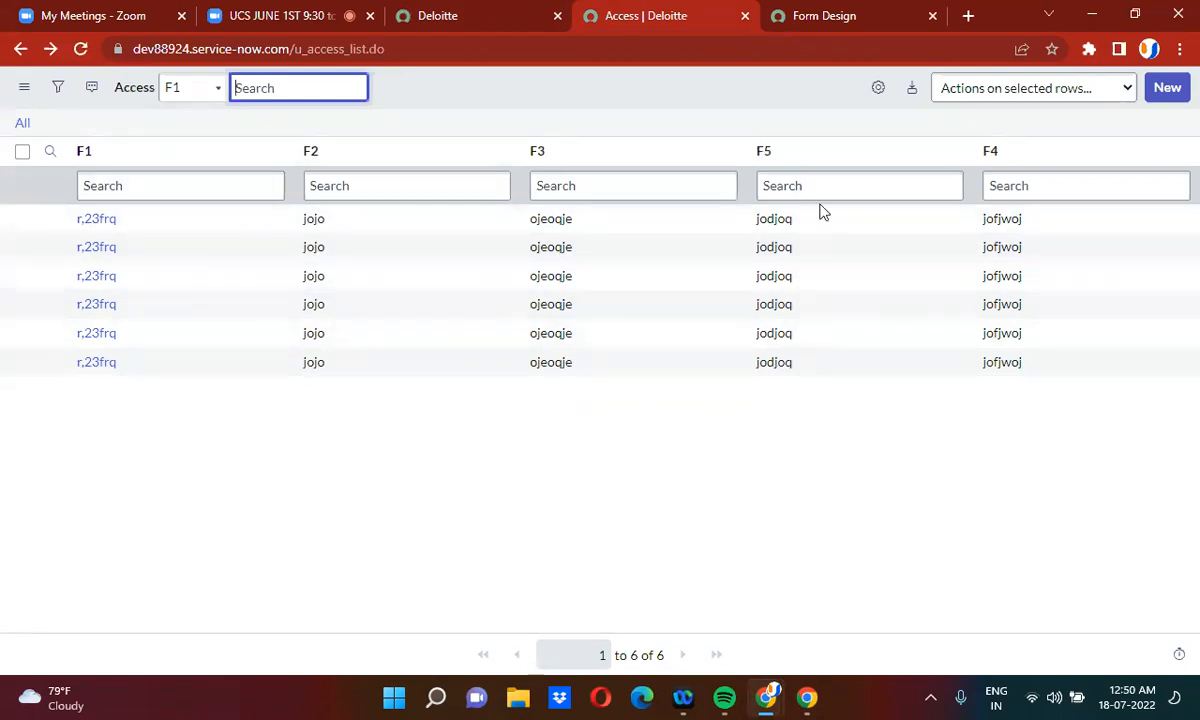
Step: Elevate the administrator's session with the security_admin role
left_click(496, 17)
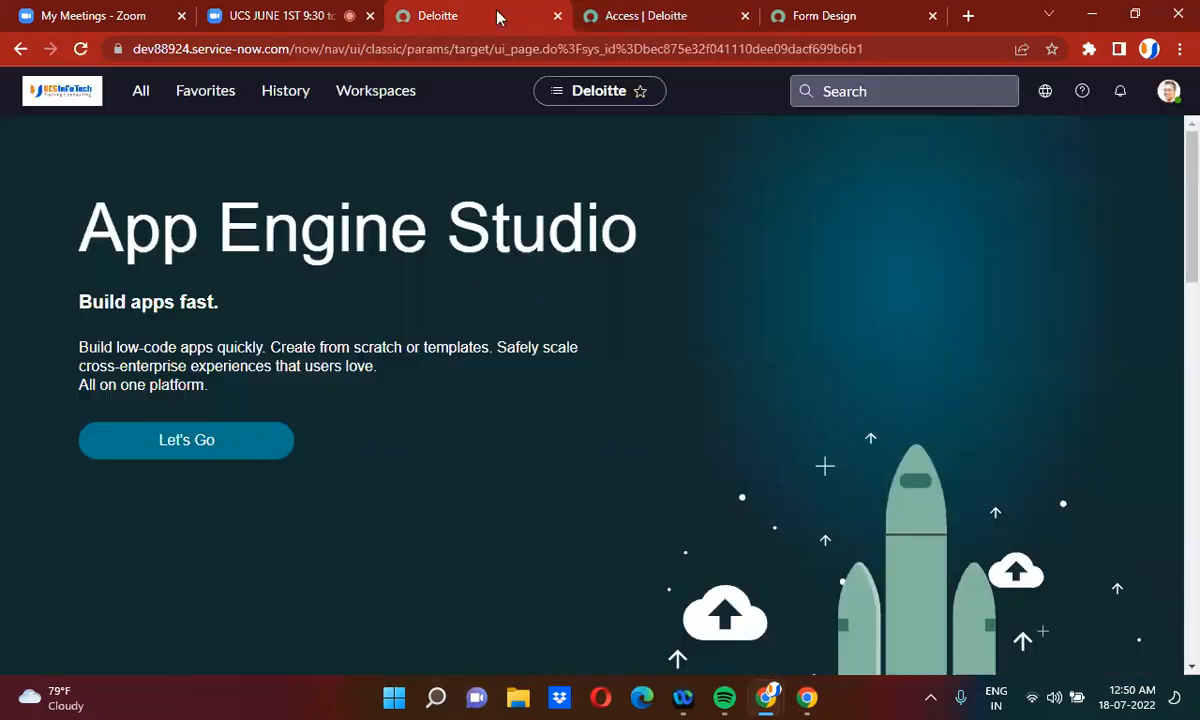
left_click(1168, 91)
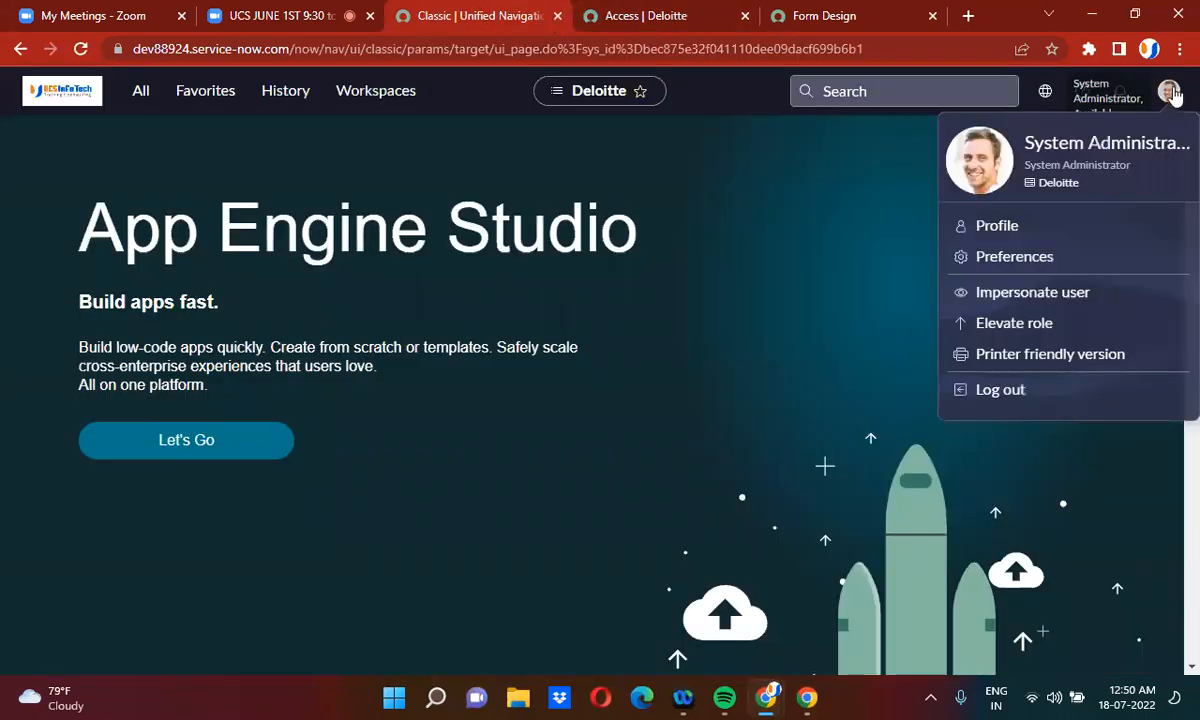
left_click(1020, 321)
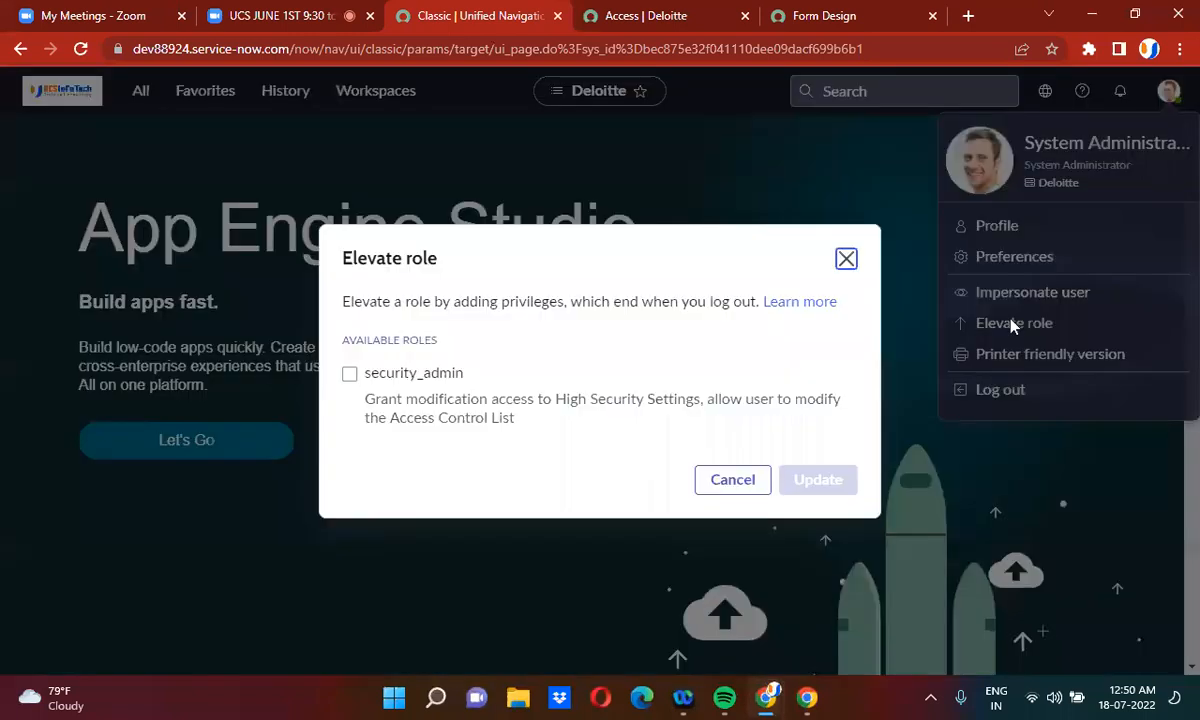
left_click(349, 373)
left_click(836, 481)
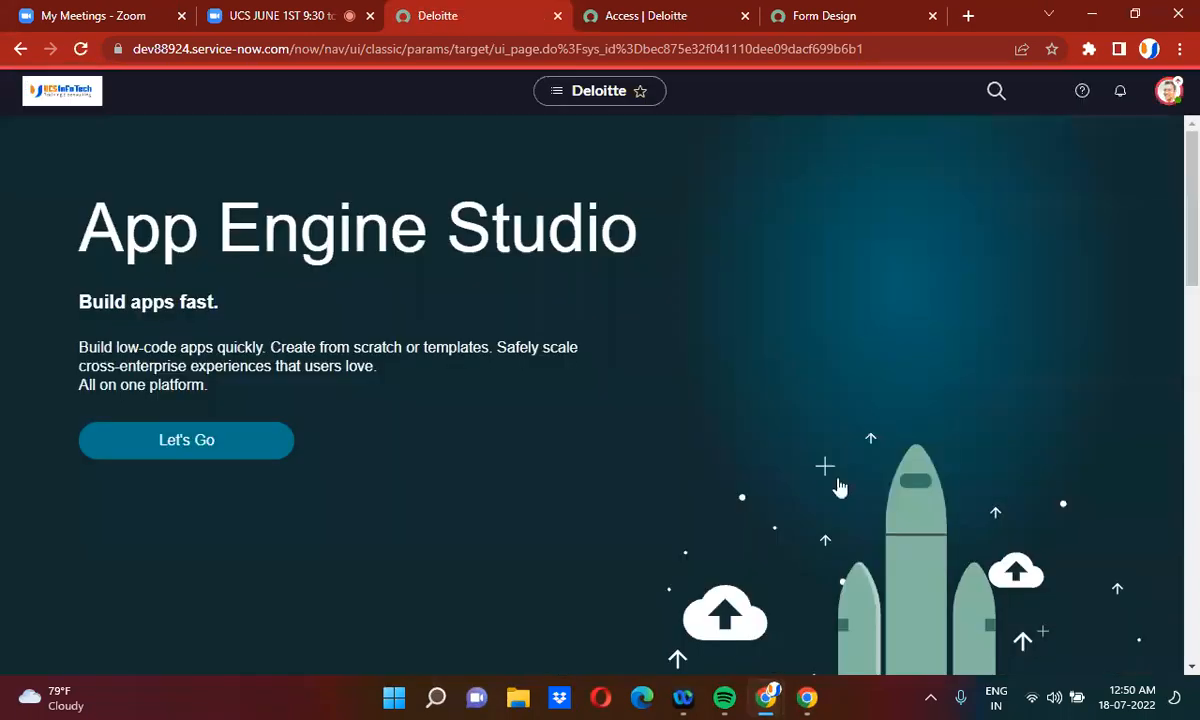
Step: Find the Access Control (ACL) module by filtering the navigator for "acl" and open its list
left_click(676, 9)
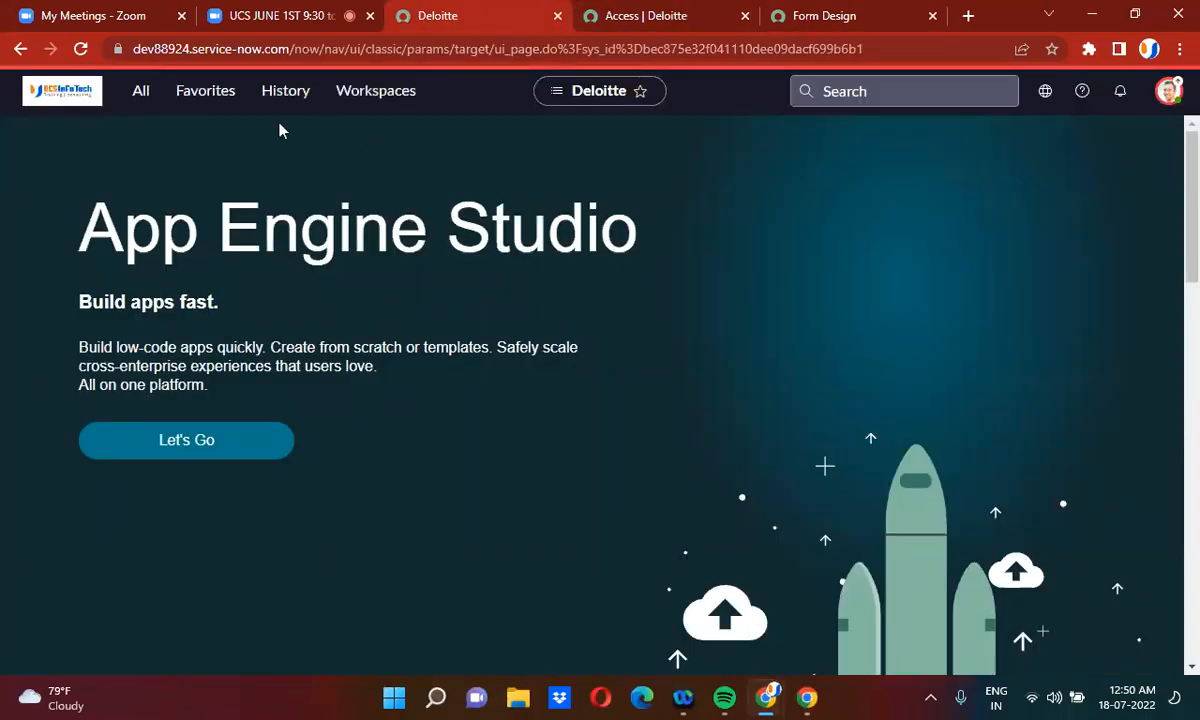
left_click(140, 94)
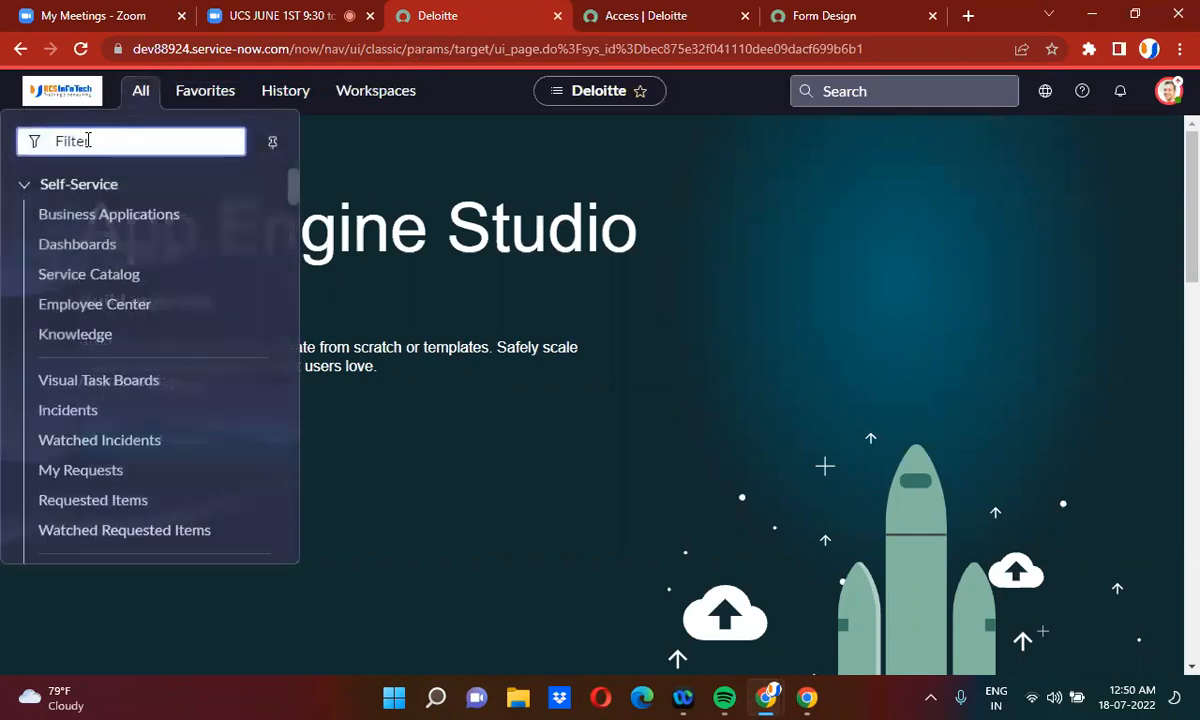
type("acl")
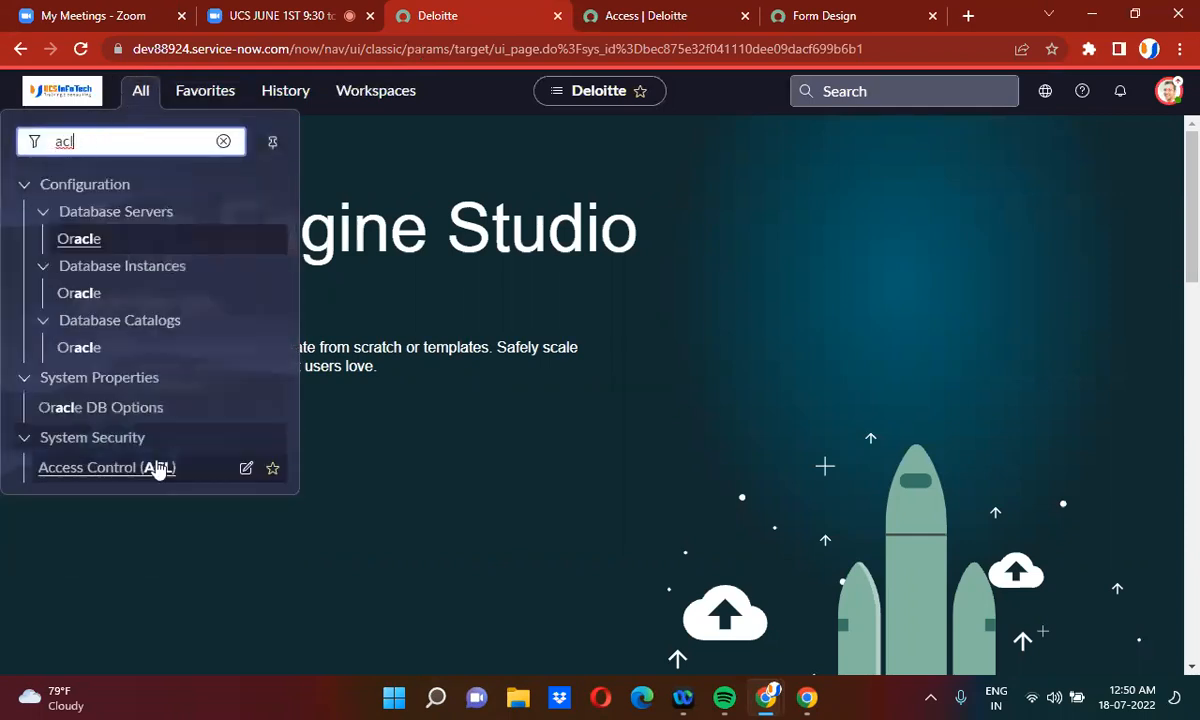
left_click(144, 478)
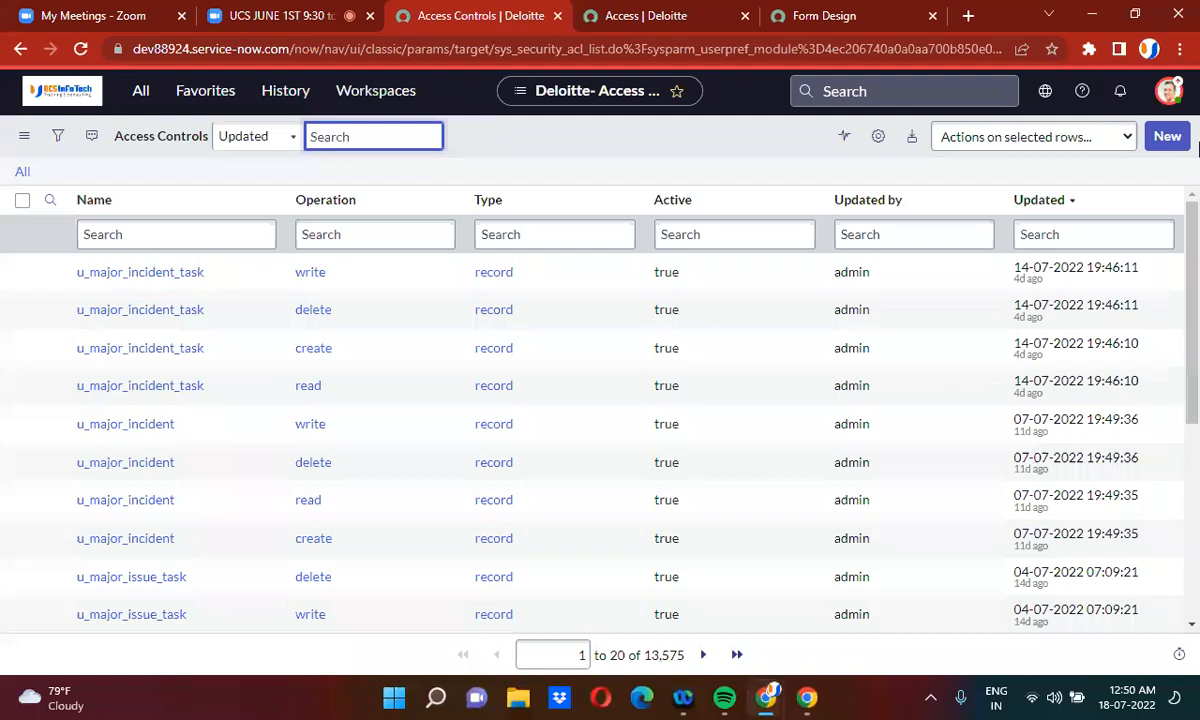
Step: Create and save a new record-type ACL with the read operation for the Access [u_access] table, accepting the security rules verification
left_click(1168, 136)
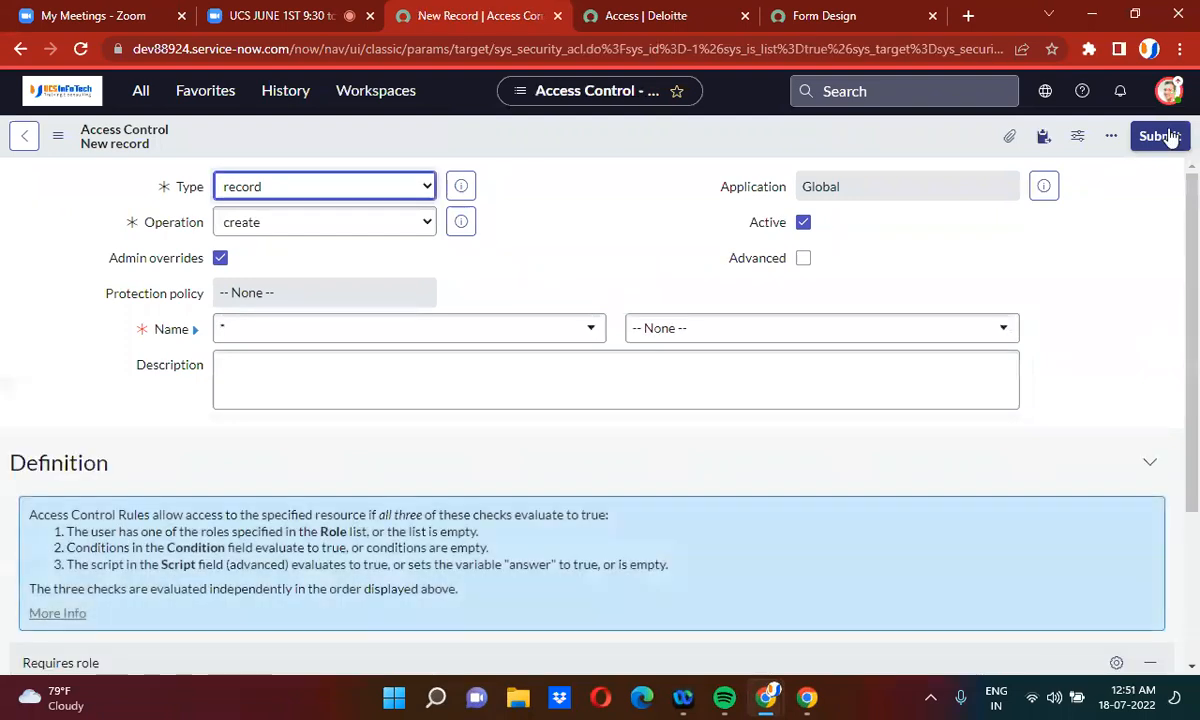
left_click(548, 262)
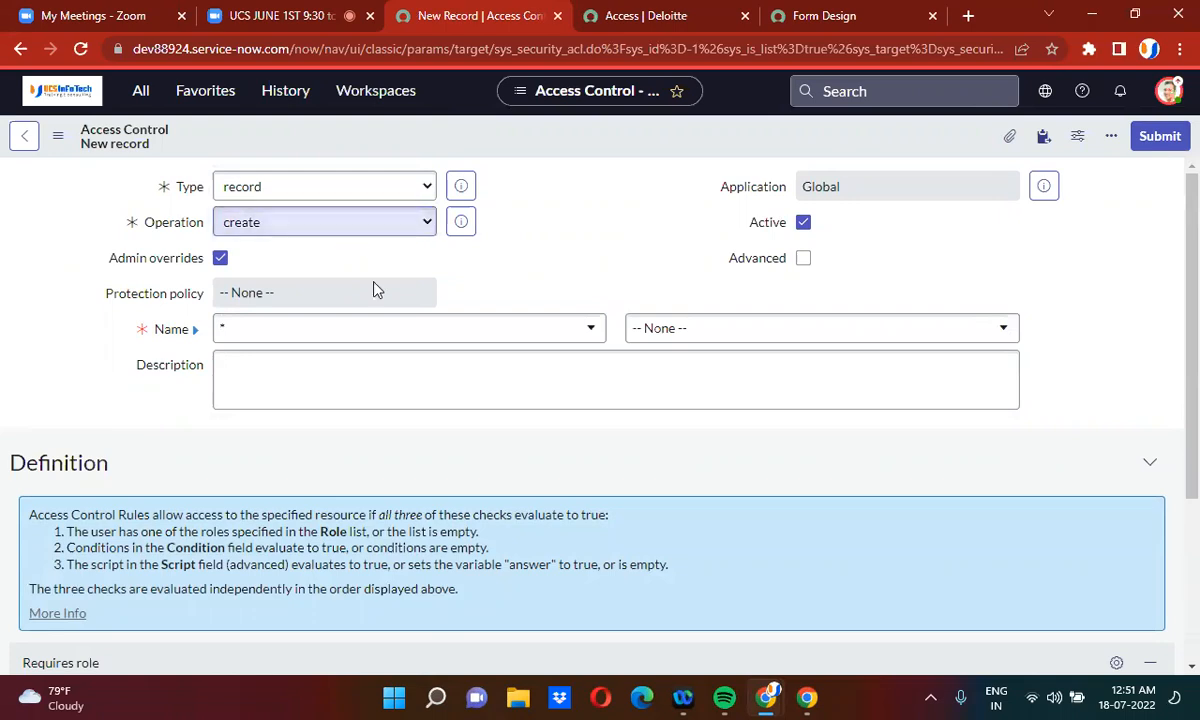
left_click(327, 334)
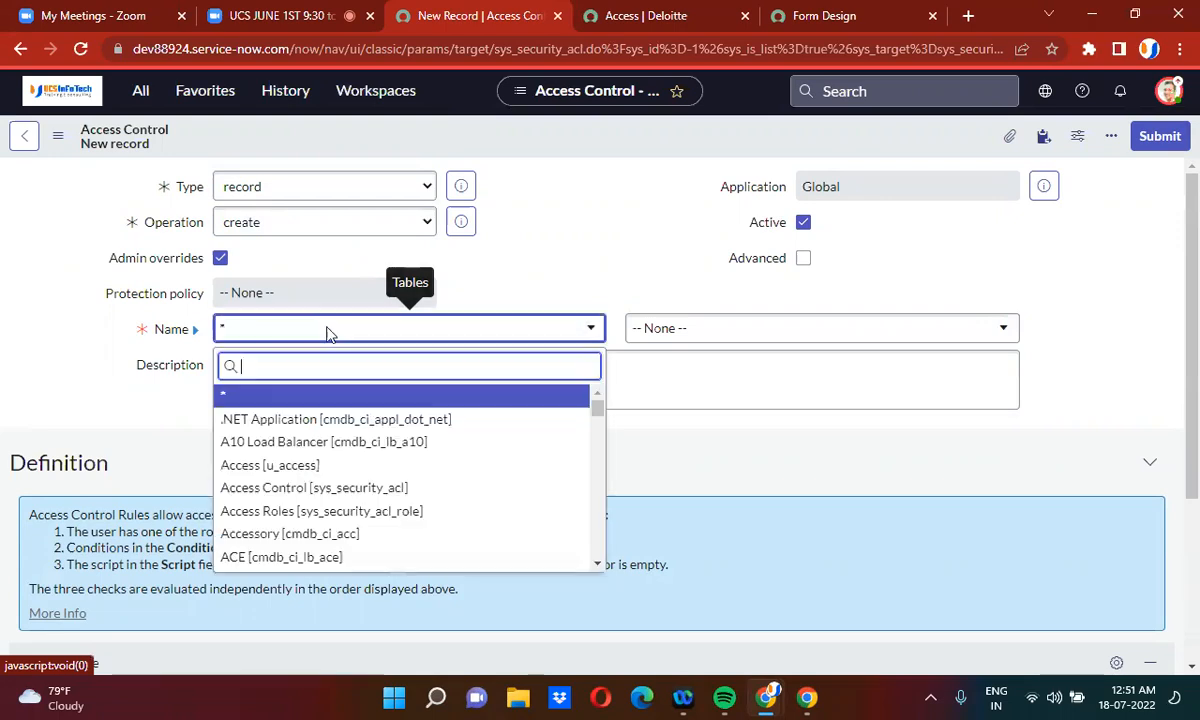
left_click(268, 224)
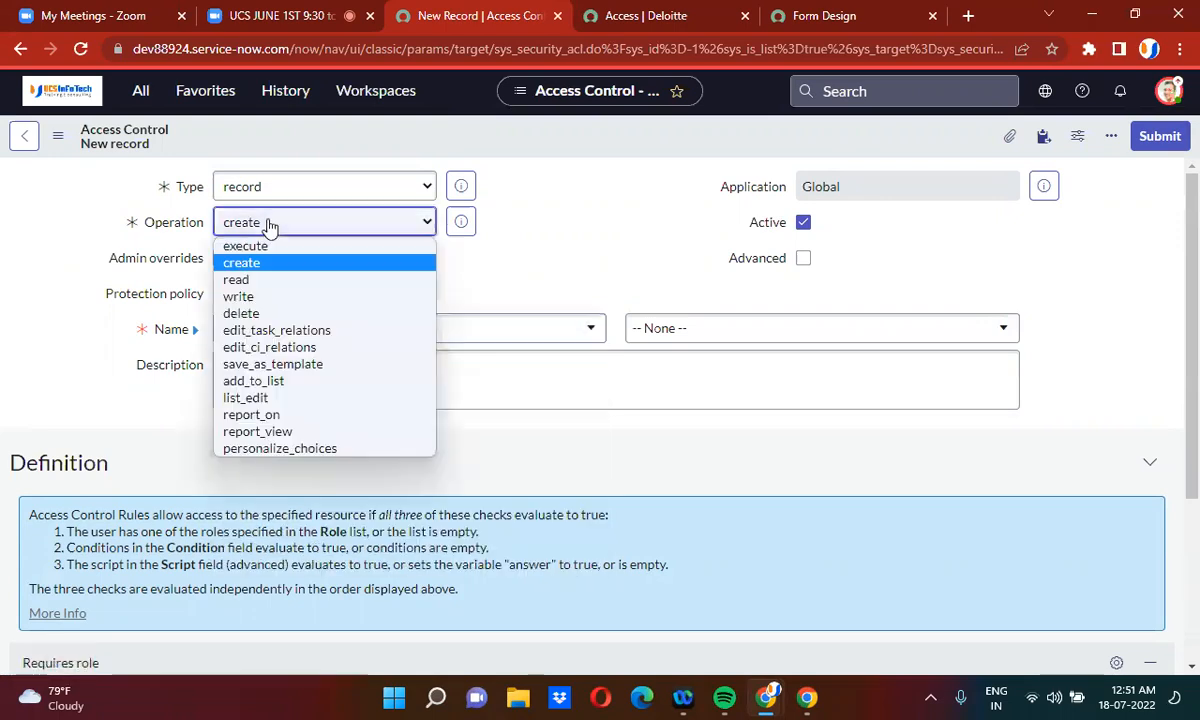
left_click(266, 280)
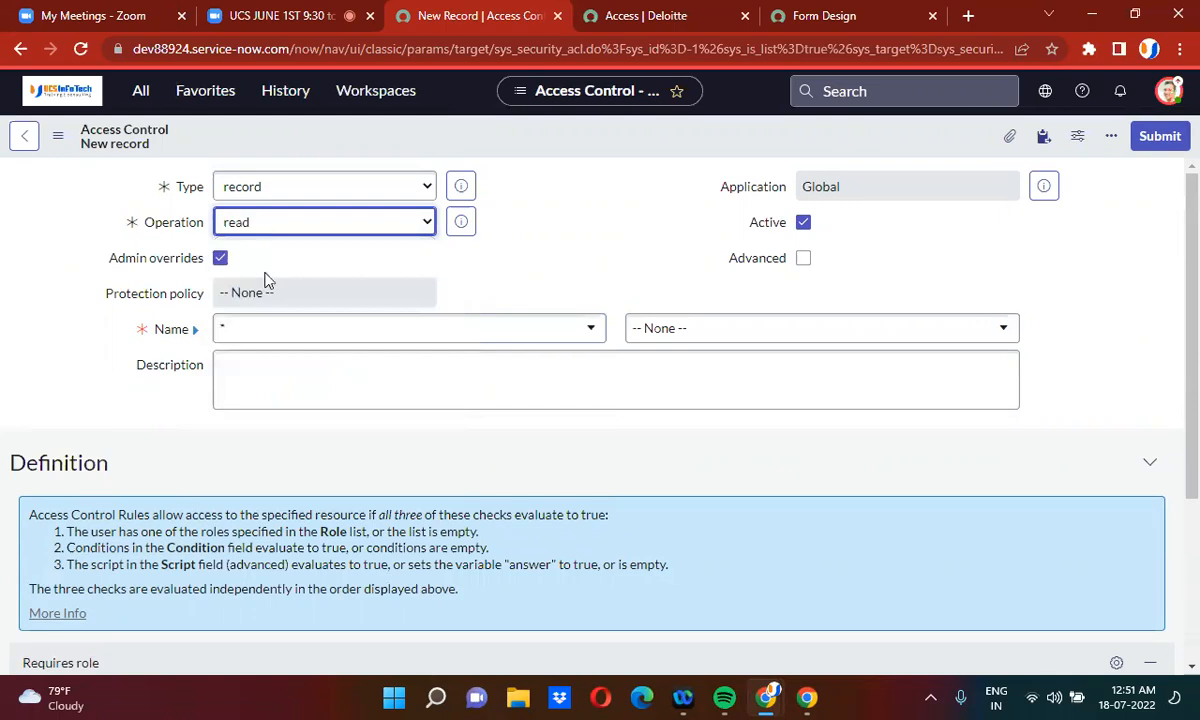
left_click(311, 341)
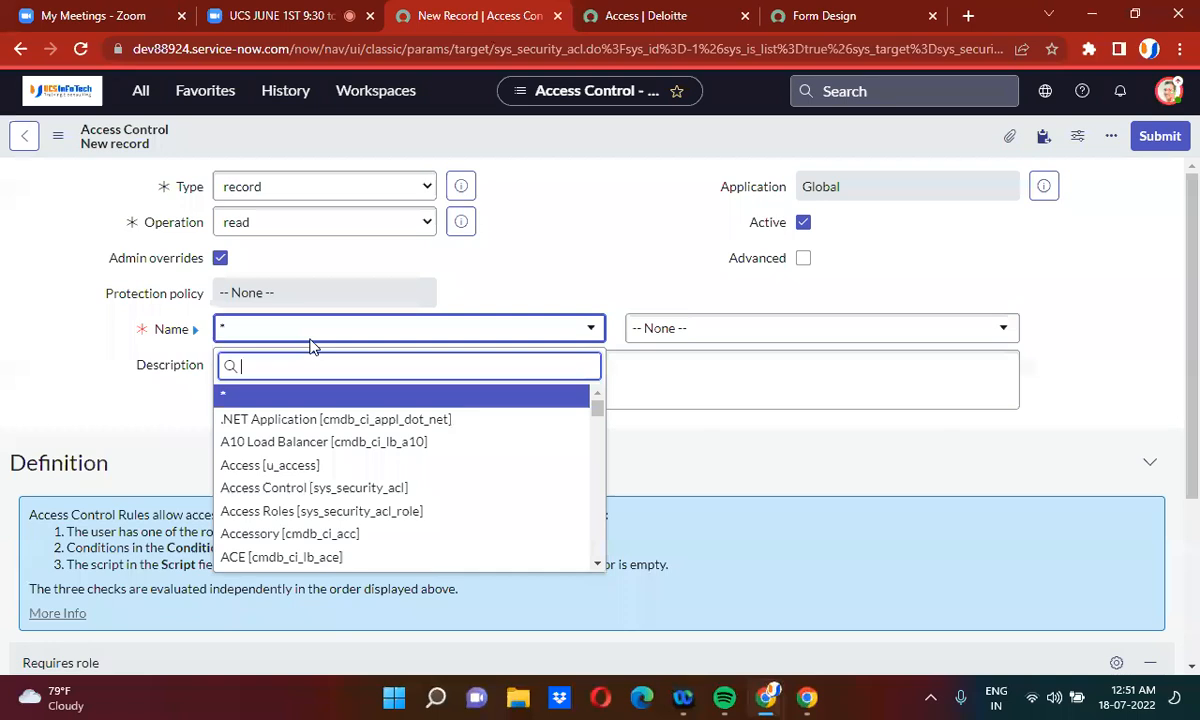
type("acc")
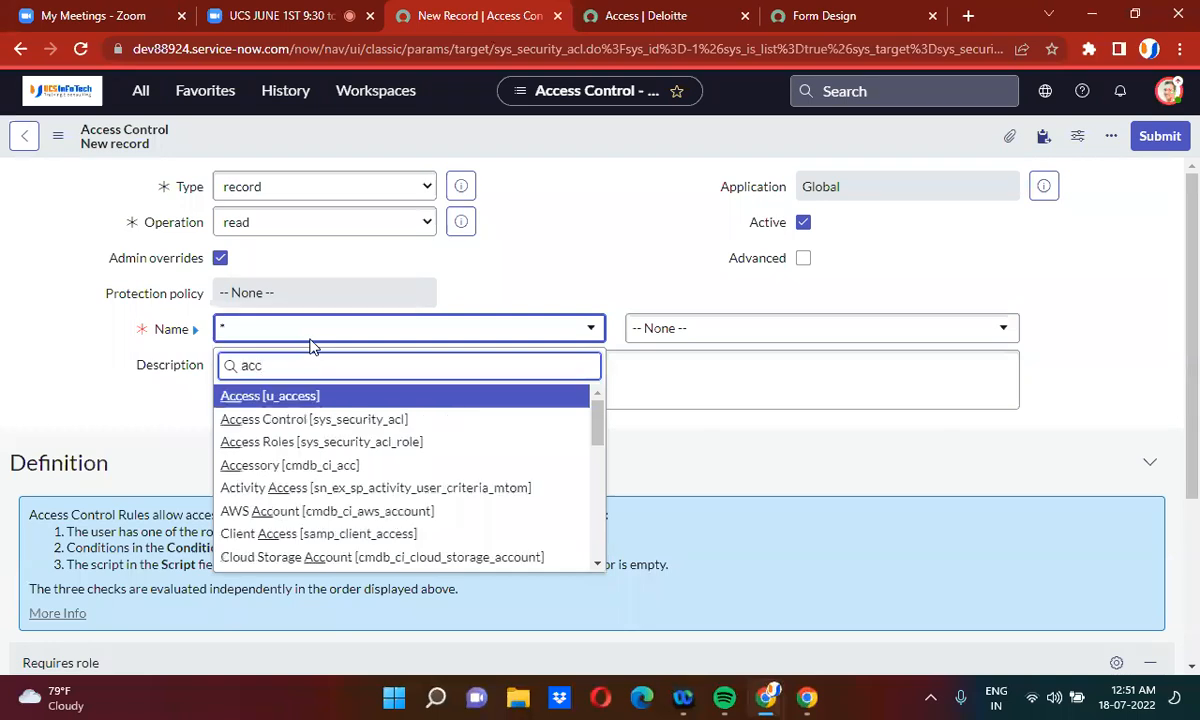
left_click(287, 397)
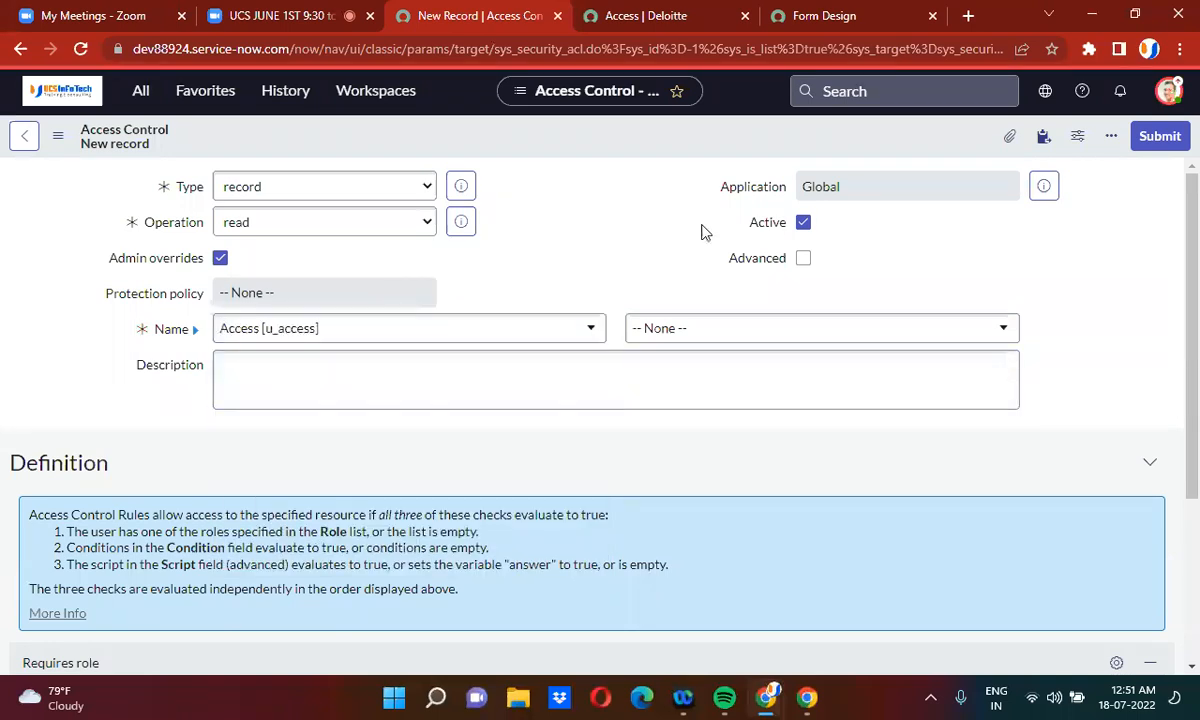
right_click(585, 142)
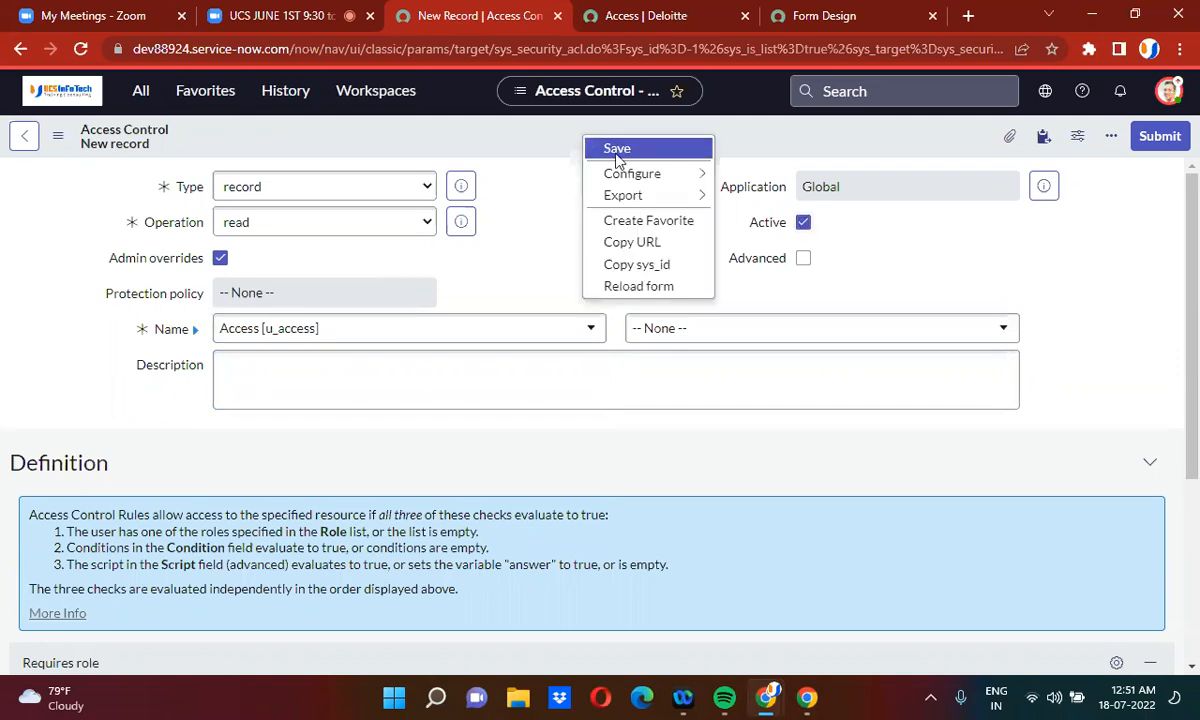
left_click(617, 152)
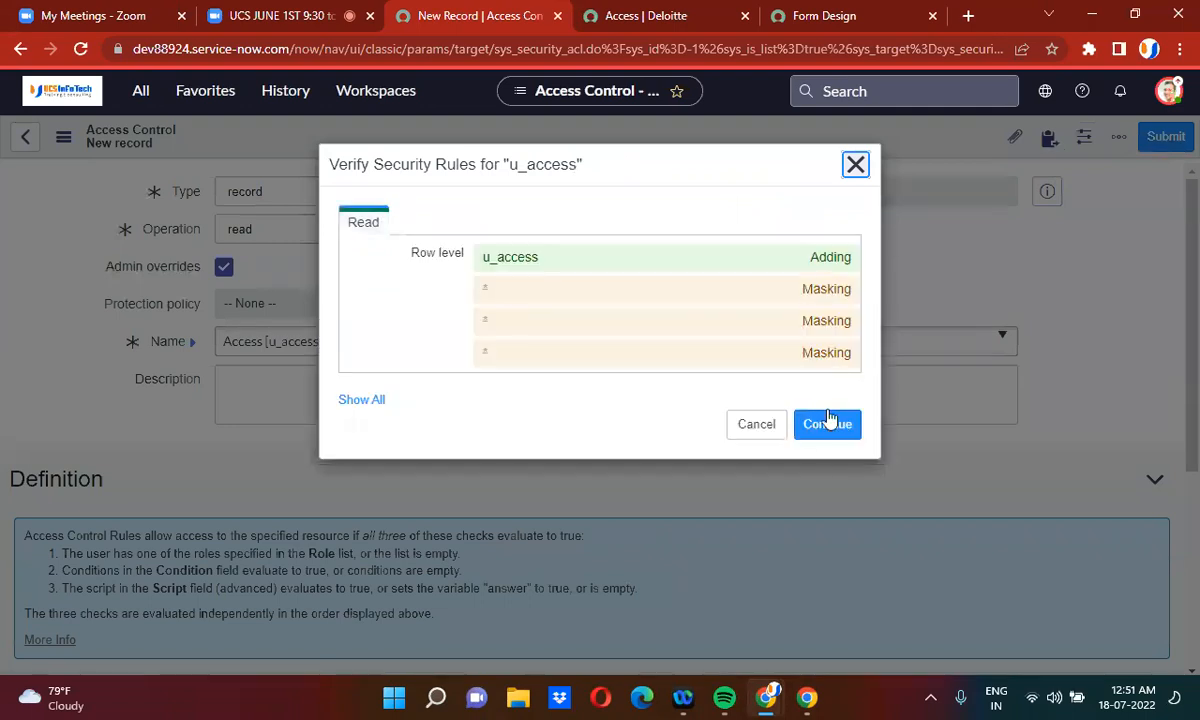
left_click(830, 430)
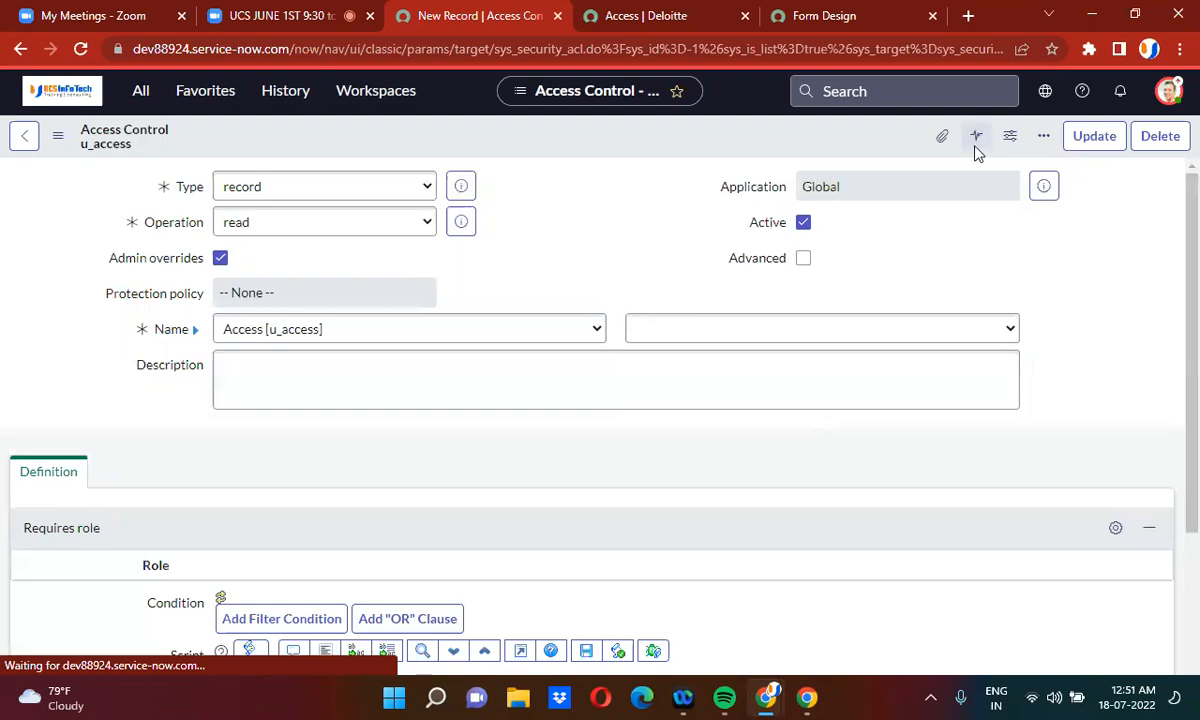
Step: Impersonate the second user in the recent impersonations
left_click(1172, 91)
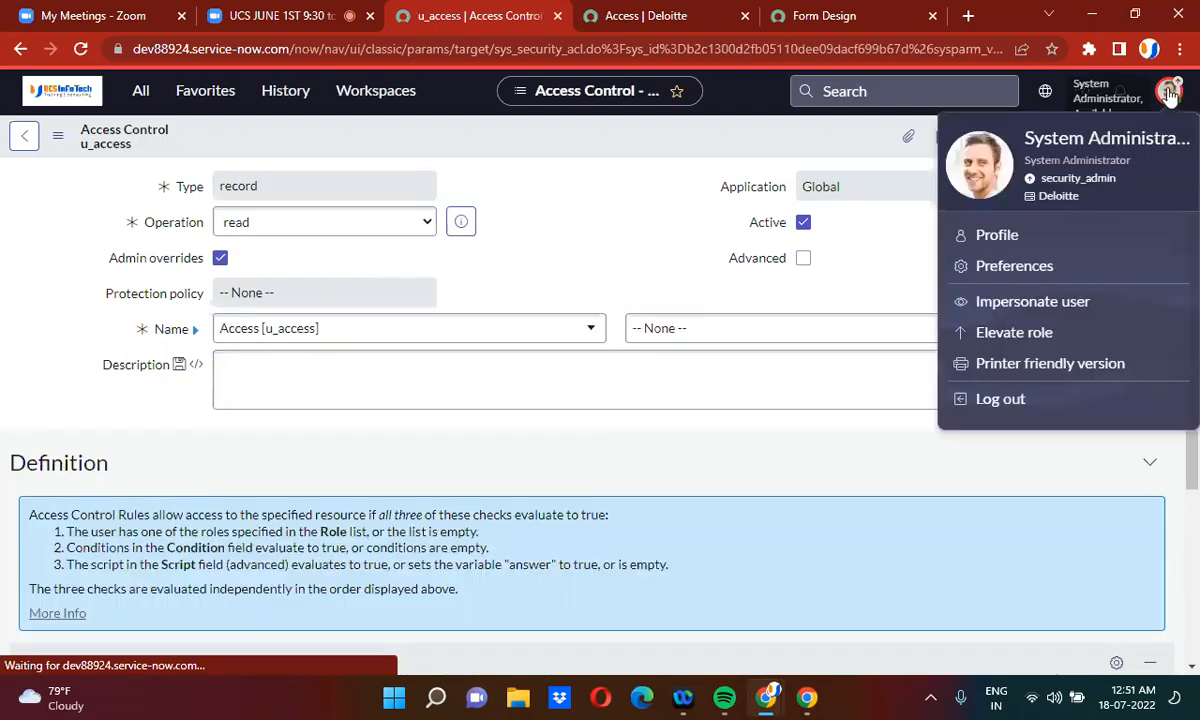
left_click(1030, 302)
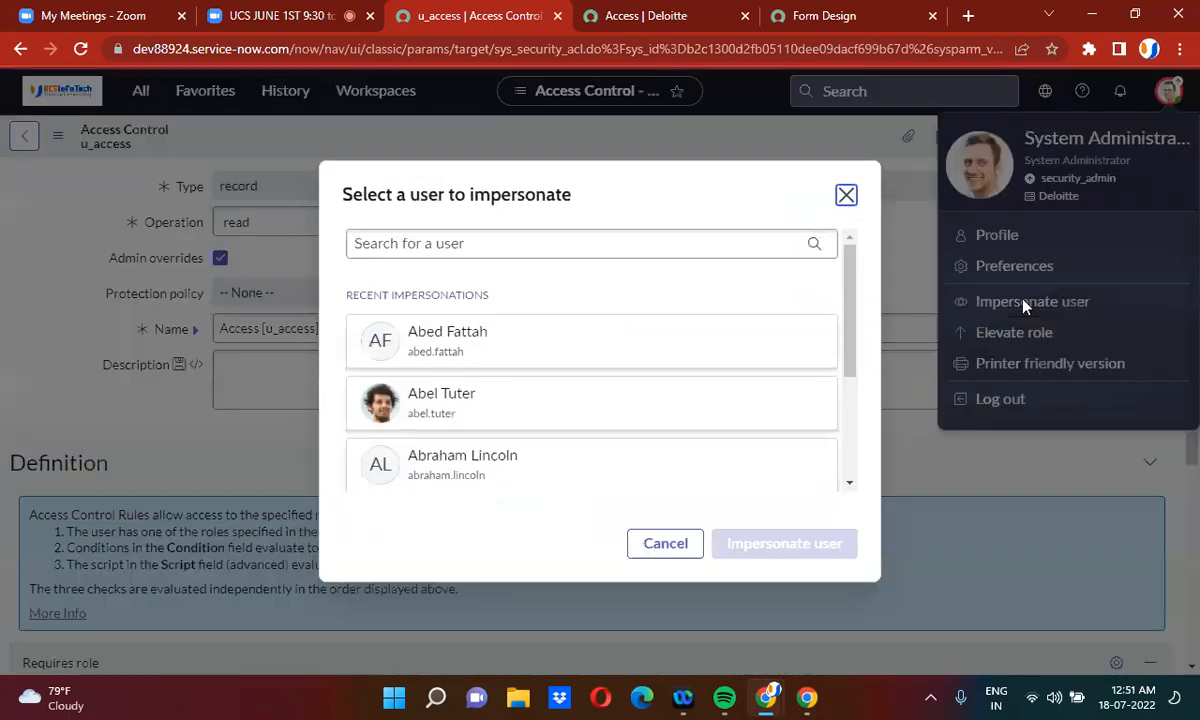
left_click(483, 350)
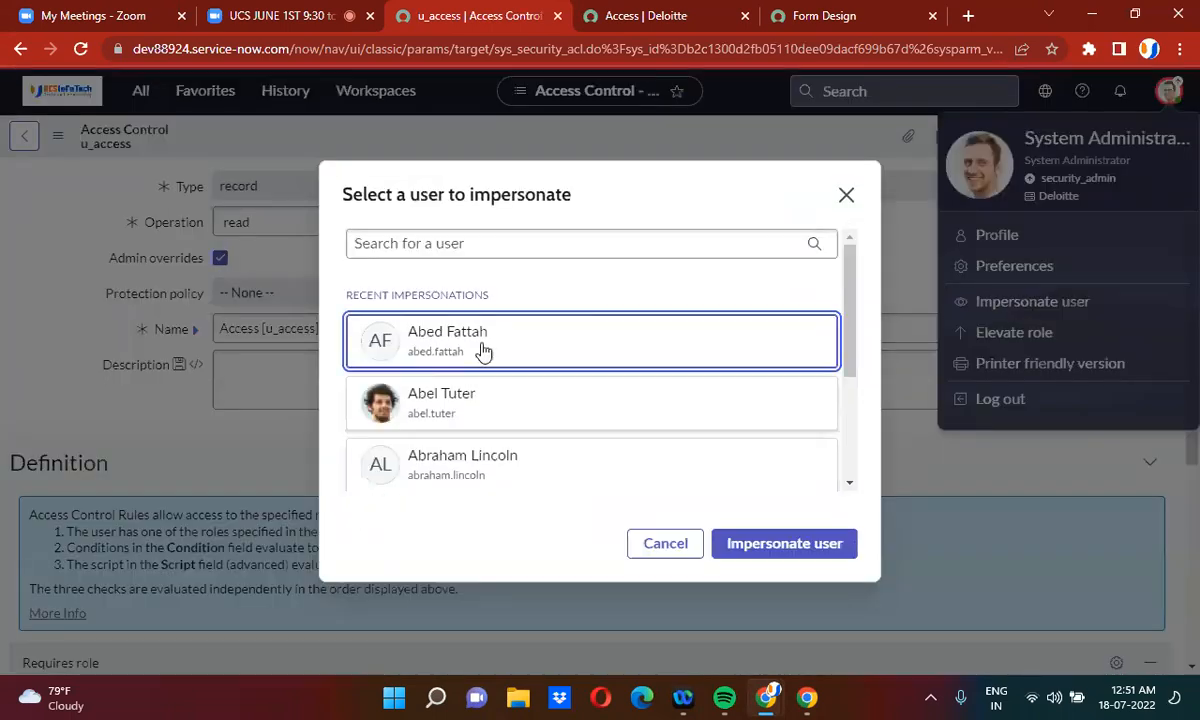
left_click(482, 396)
left_click(778, 545)
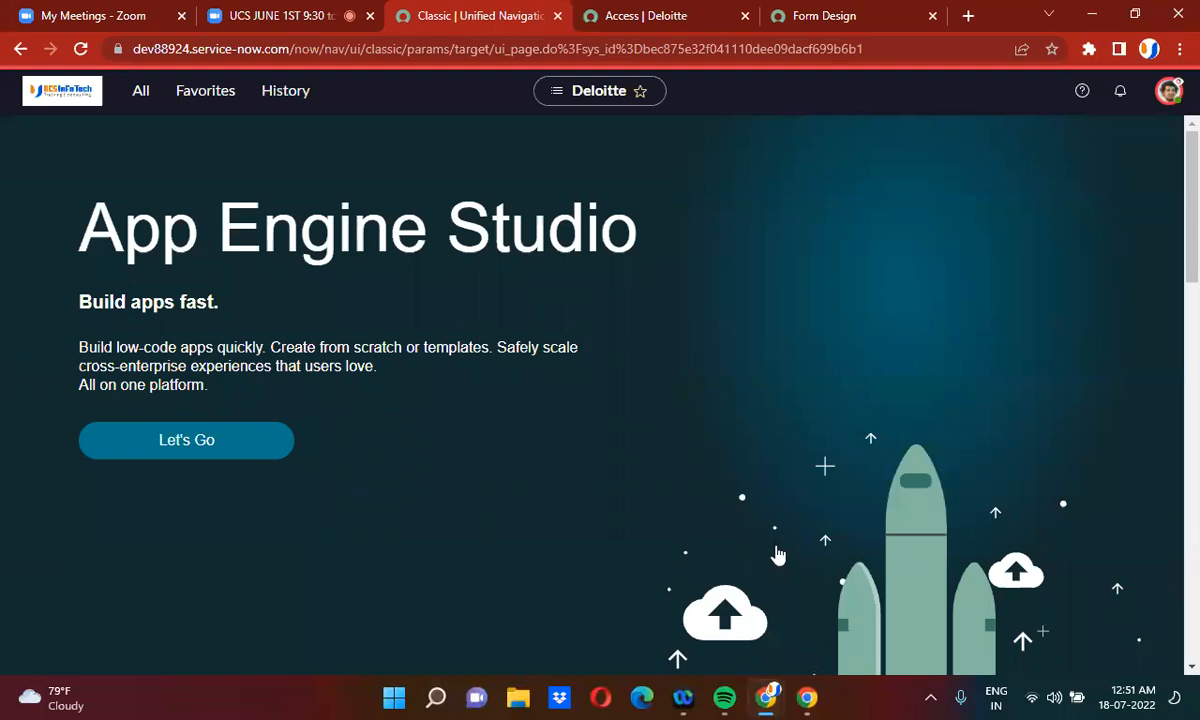
Step: Reload the Access record list as the impersonated user, inspect the first record in a separate browser tab, and close that tab
left_click(620, 12)
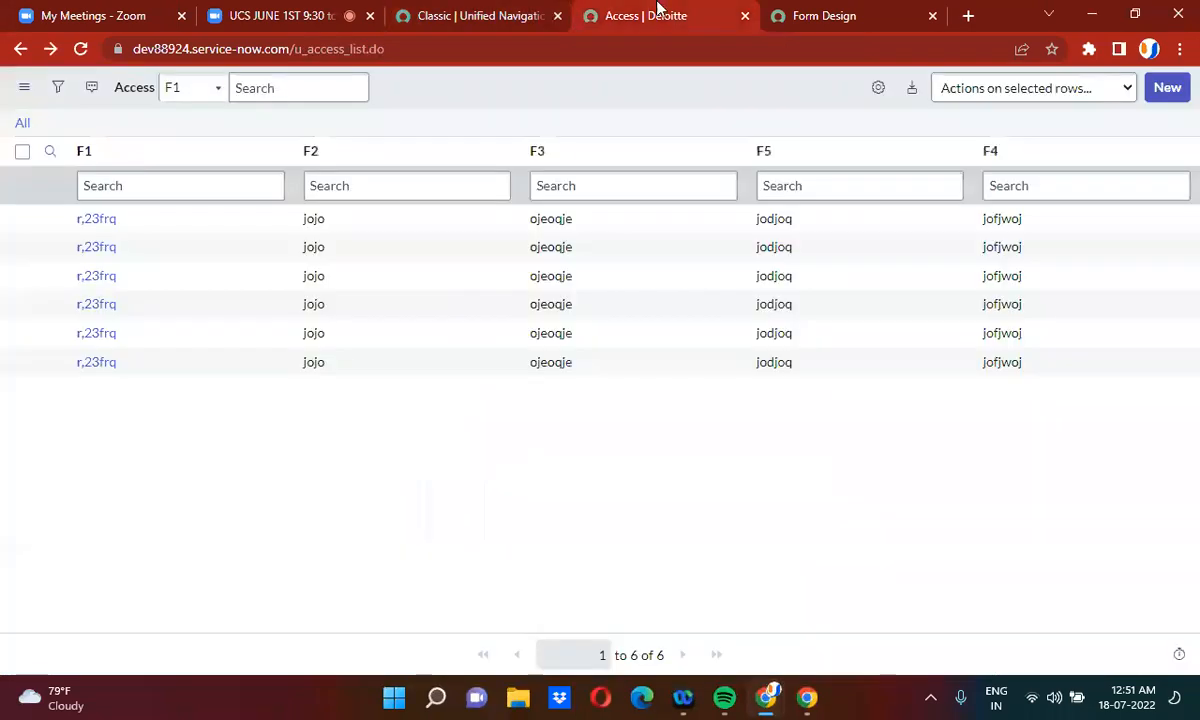
left_click(81, 49)
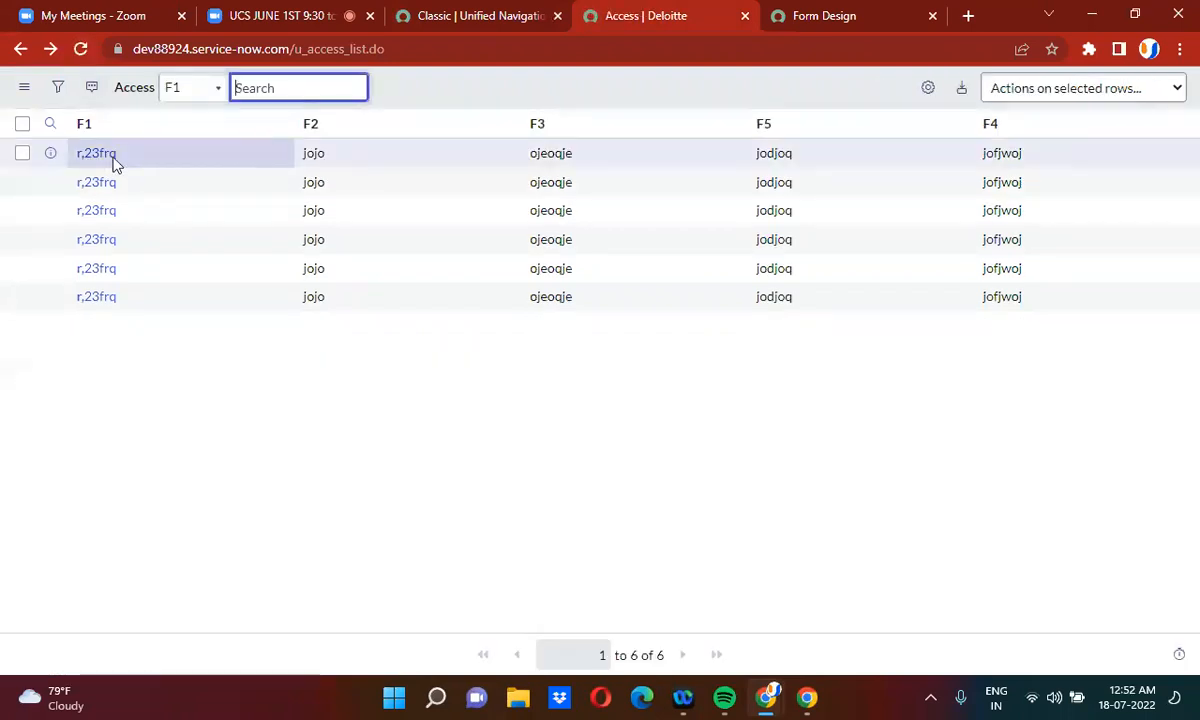
right_click(50, 157)
left_click(92, 170)
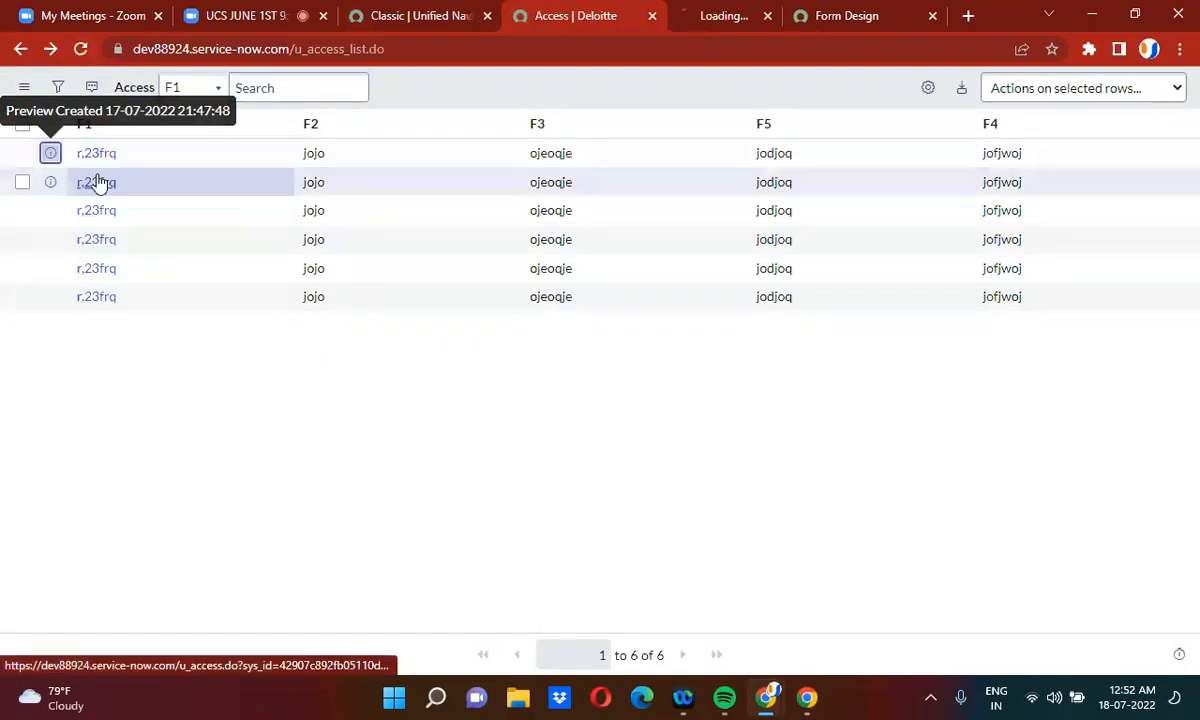
left_click(710, 12)
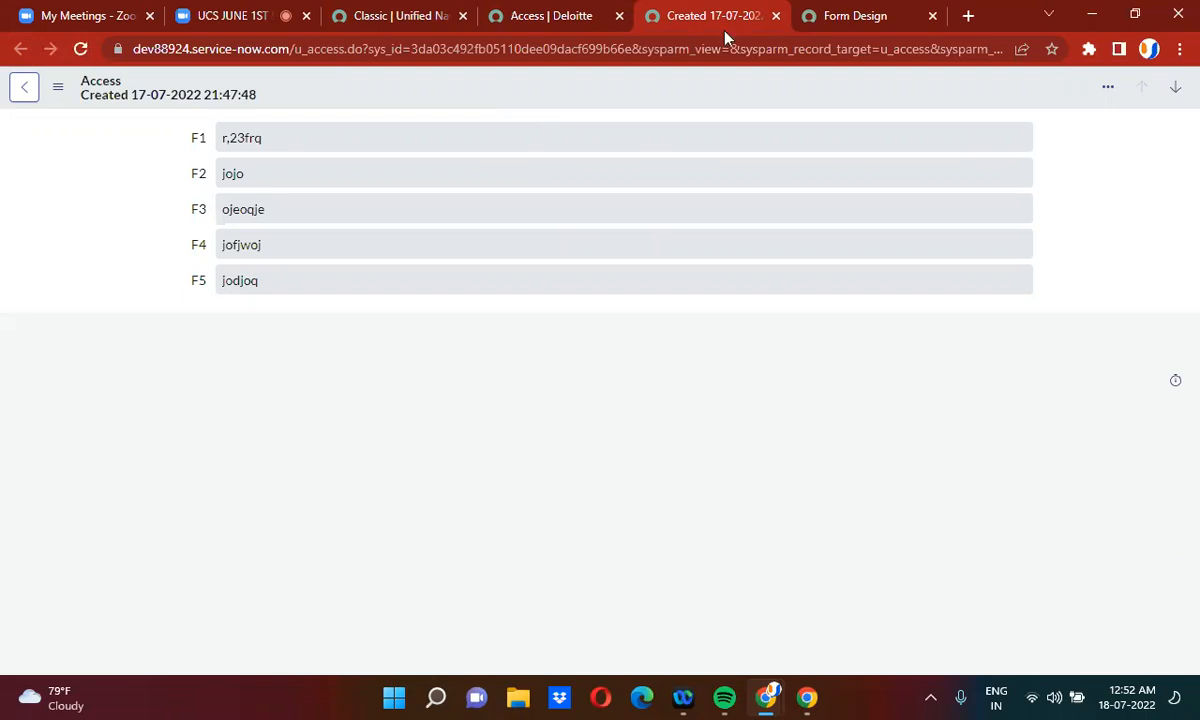
left_click(776, 16)
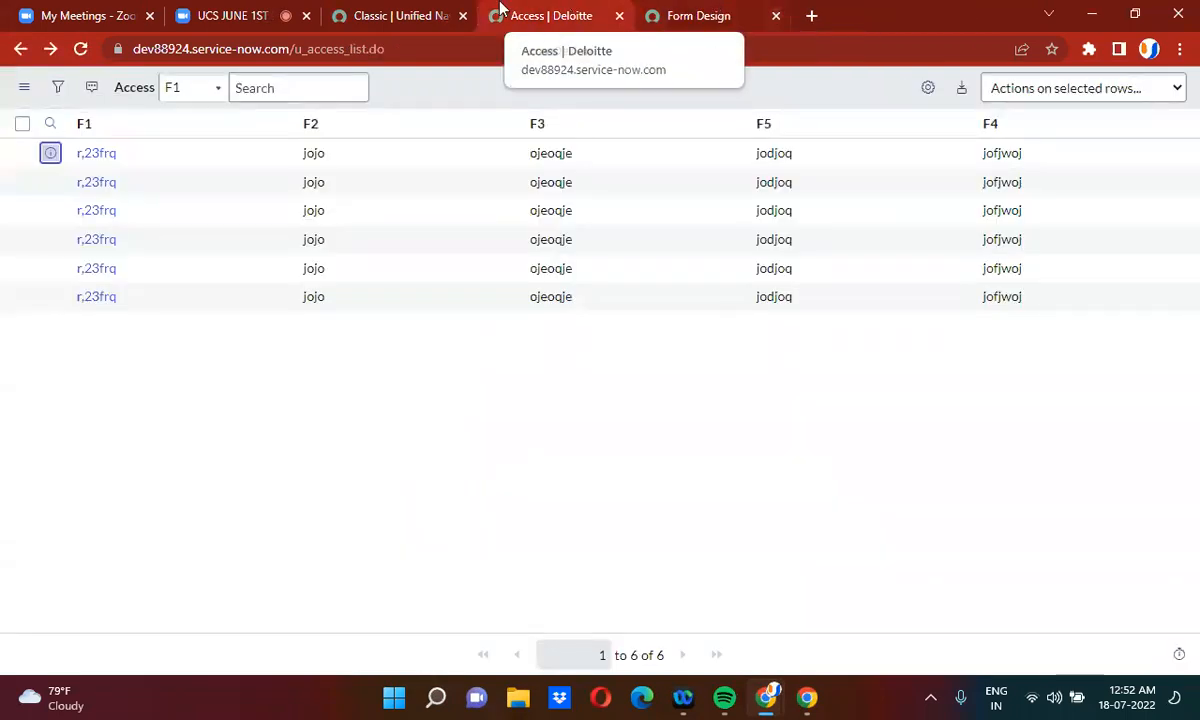
Step: Try to find the users module in the application navigator while impersonating, and clear the filter
left_click(405, 14)
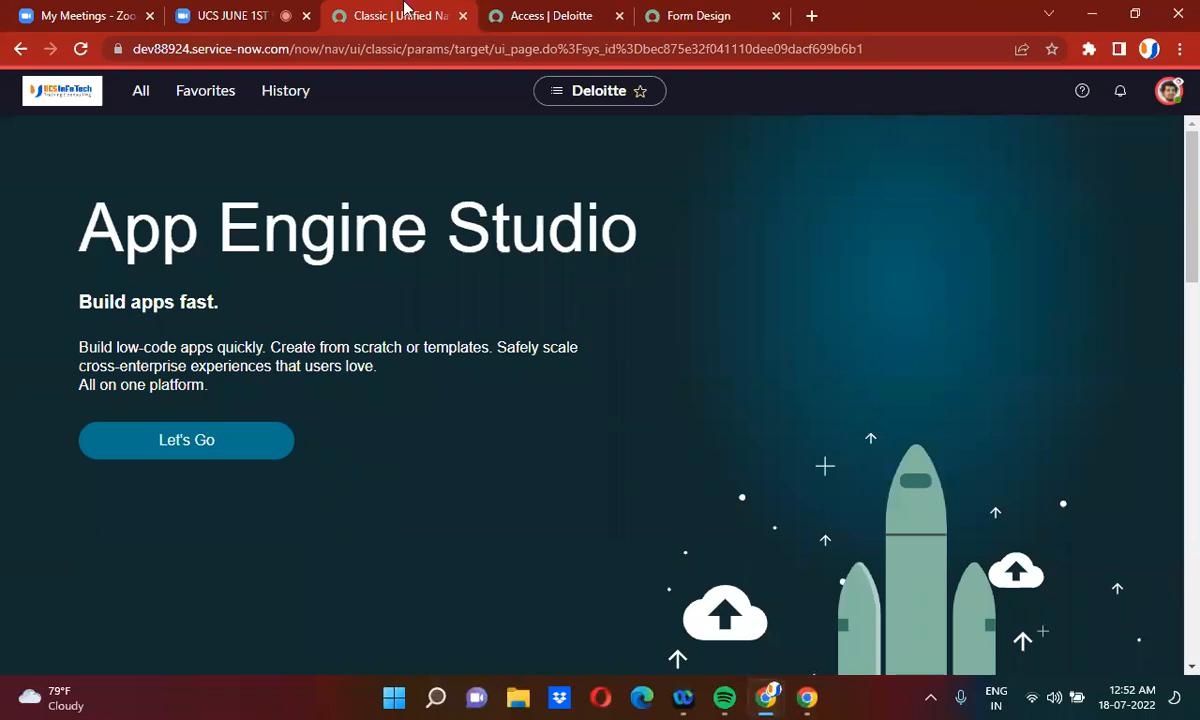
left_click(131, 100)
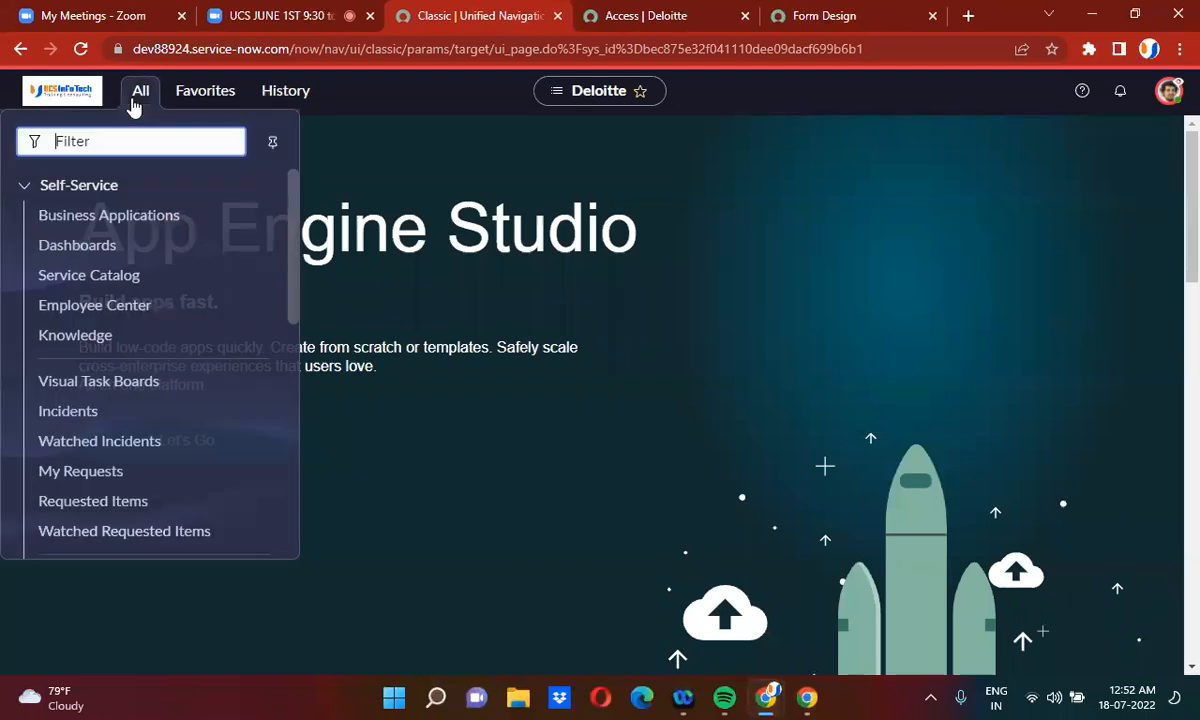
type("uses")
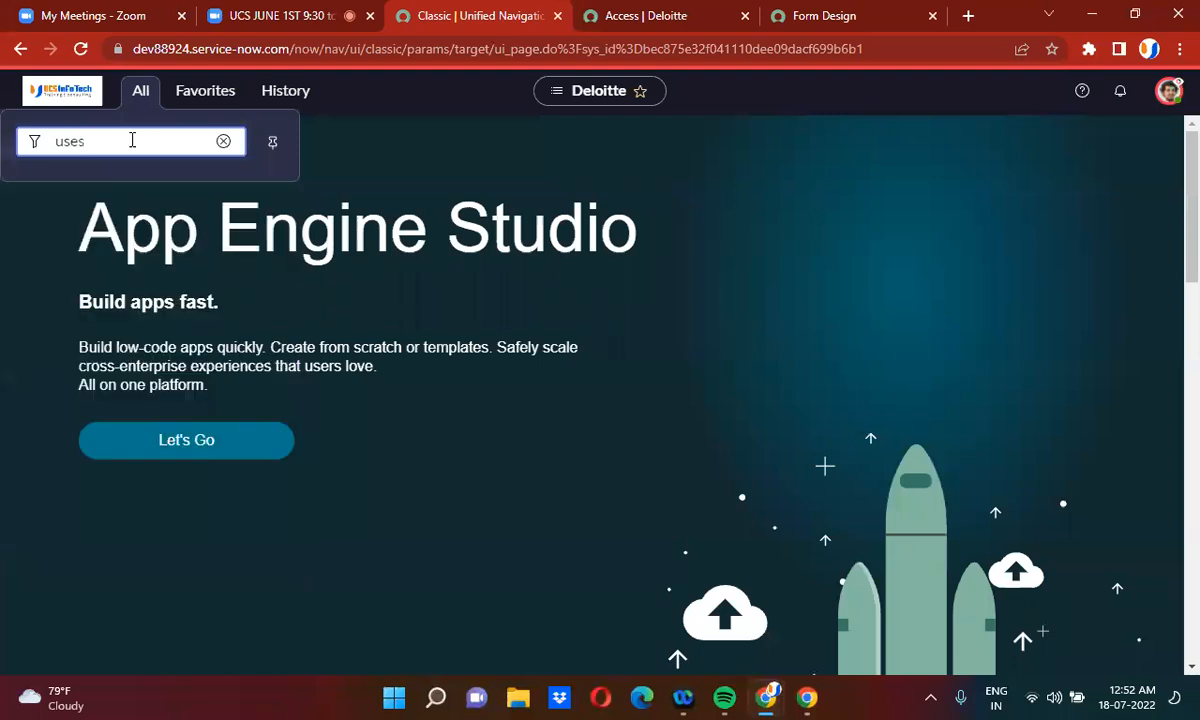
key("BackSpace")
key("BackSpace")
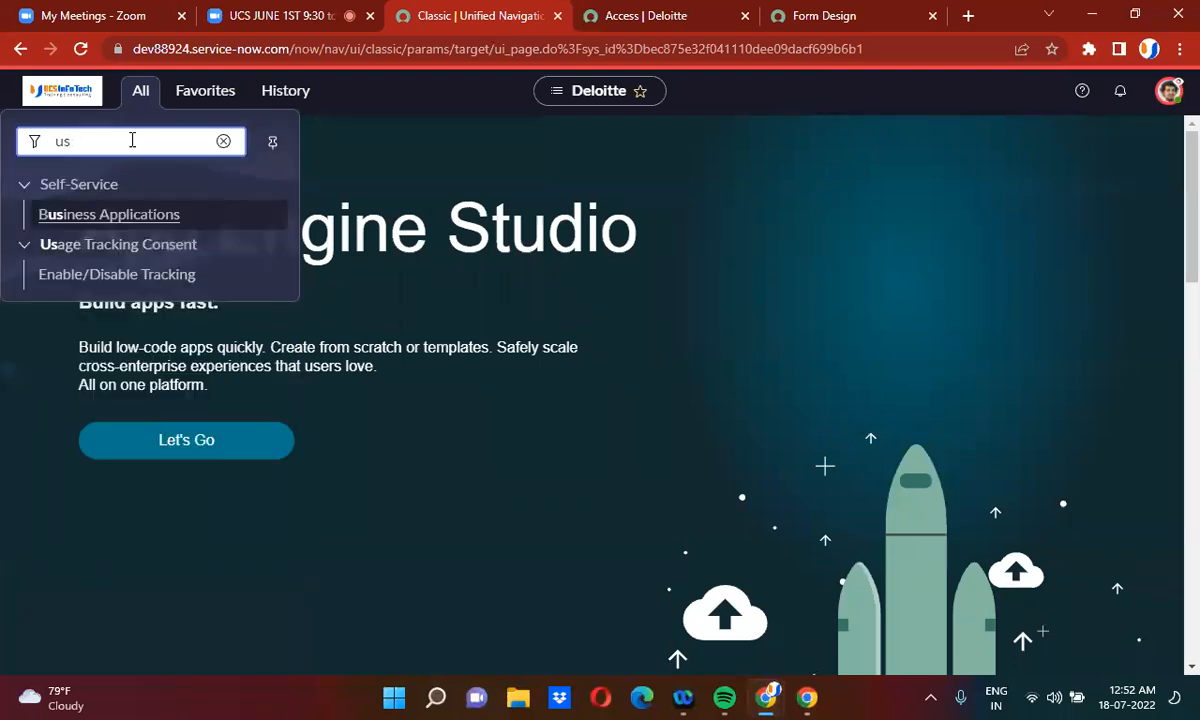
right_click(132, 140)
type("ers")
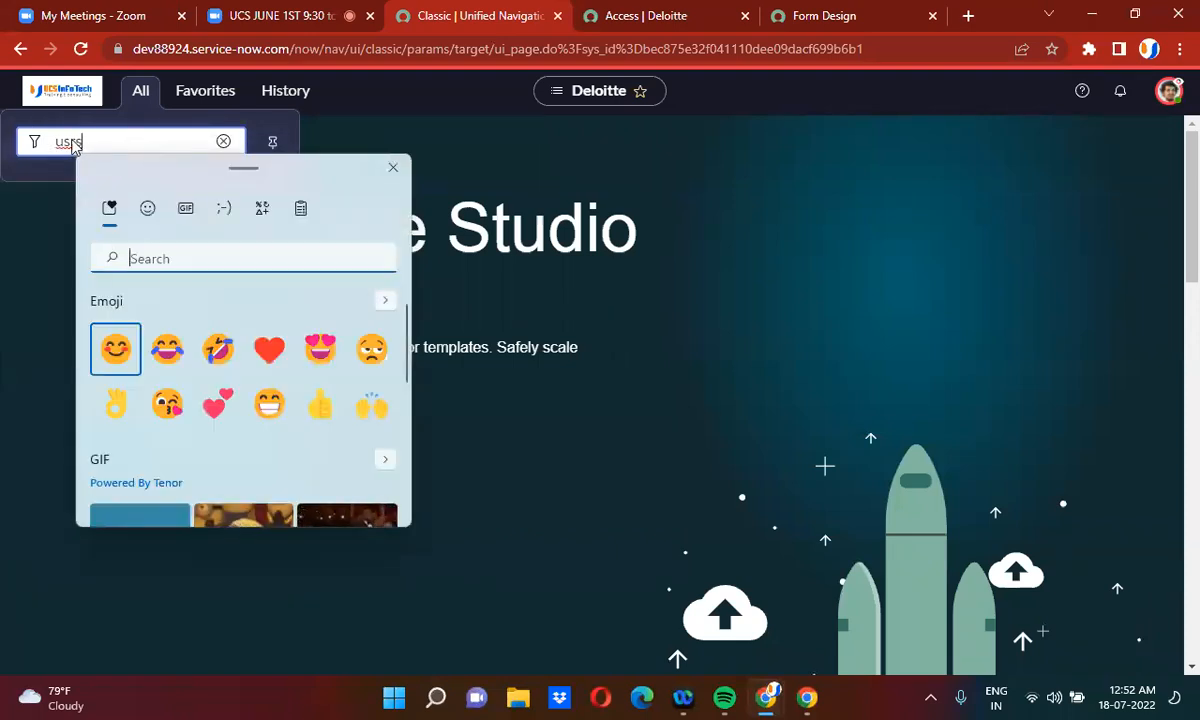
left_click(118, 134)
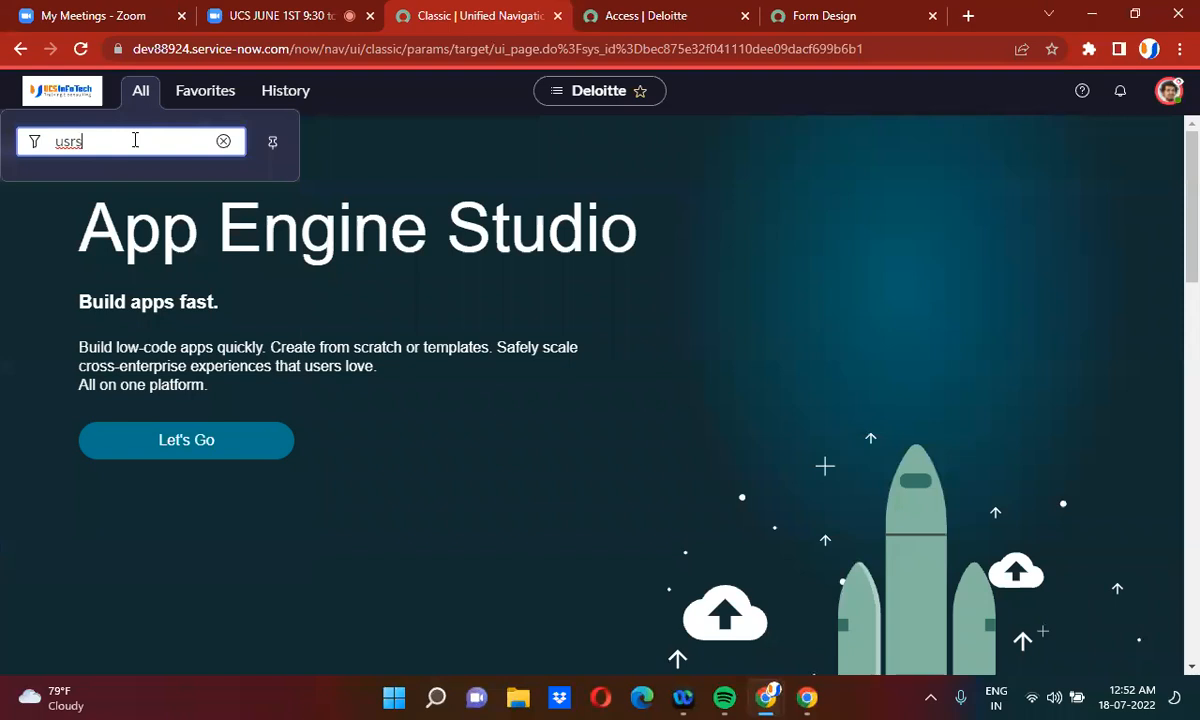
key("BackSpace")
key("BackSpace")
type("er")
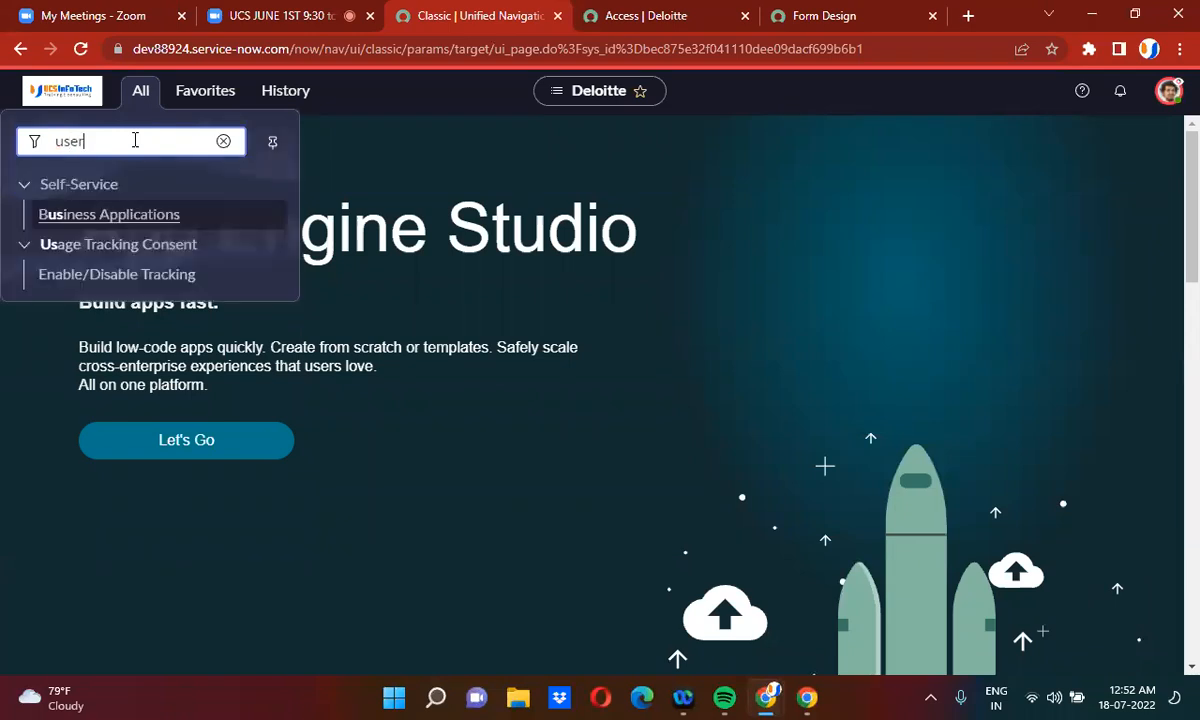
key("BackSpace")
key("BackSpace")
key("BackSpace")
key("BackSpace")
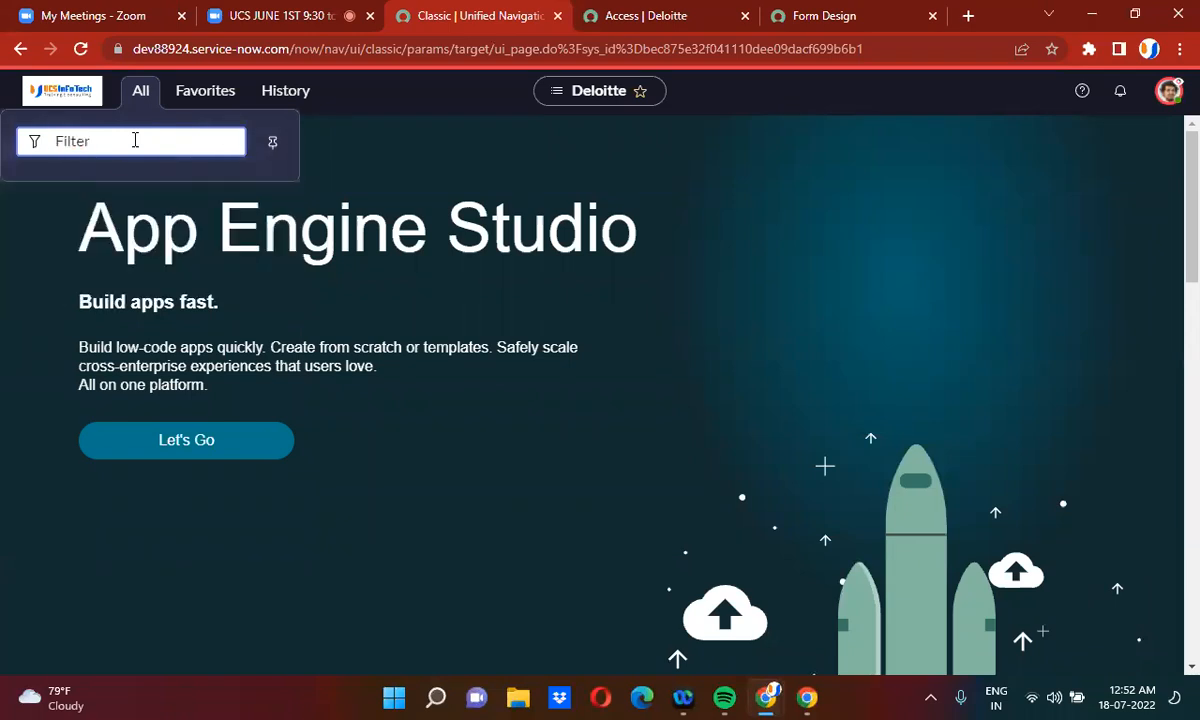
Step: End the impersonation from the main ServiceNow page and return to the Access record list
left_click(1168, 90)
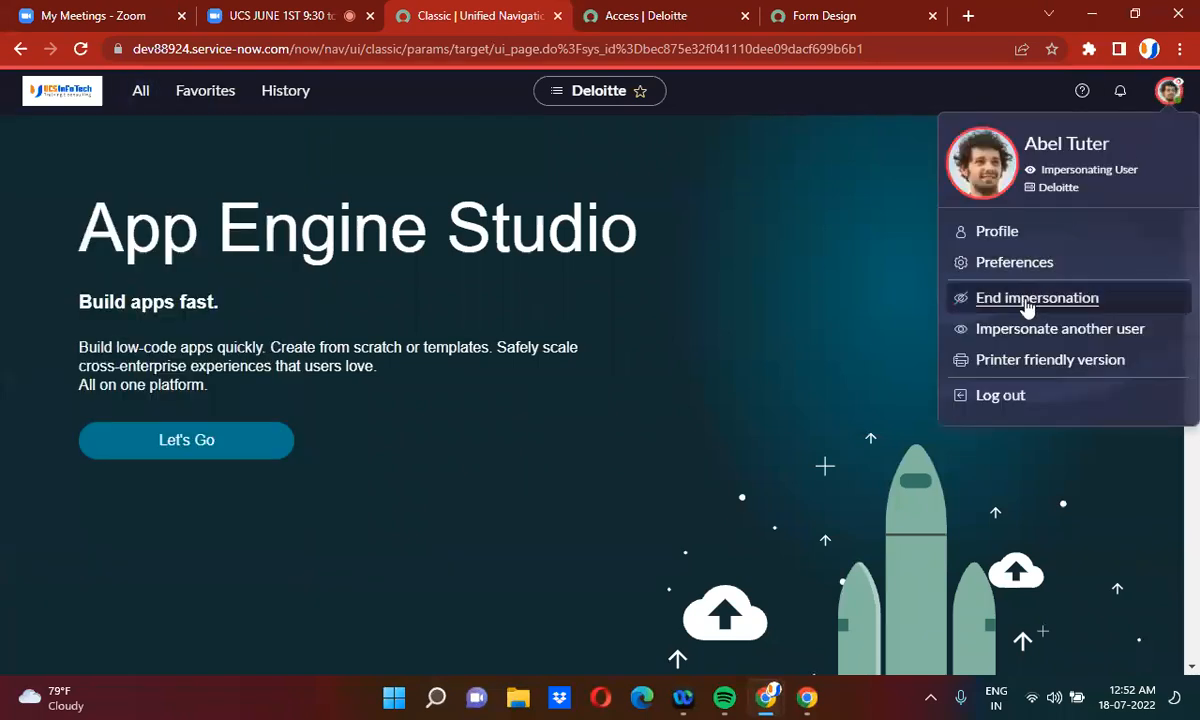
left_click(1027, 302)
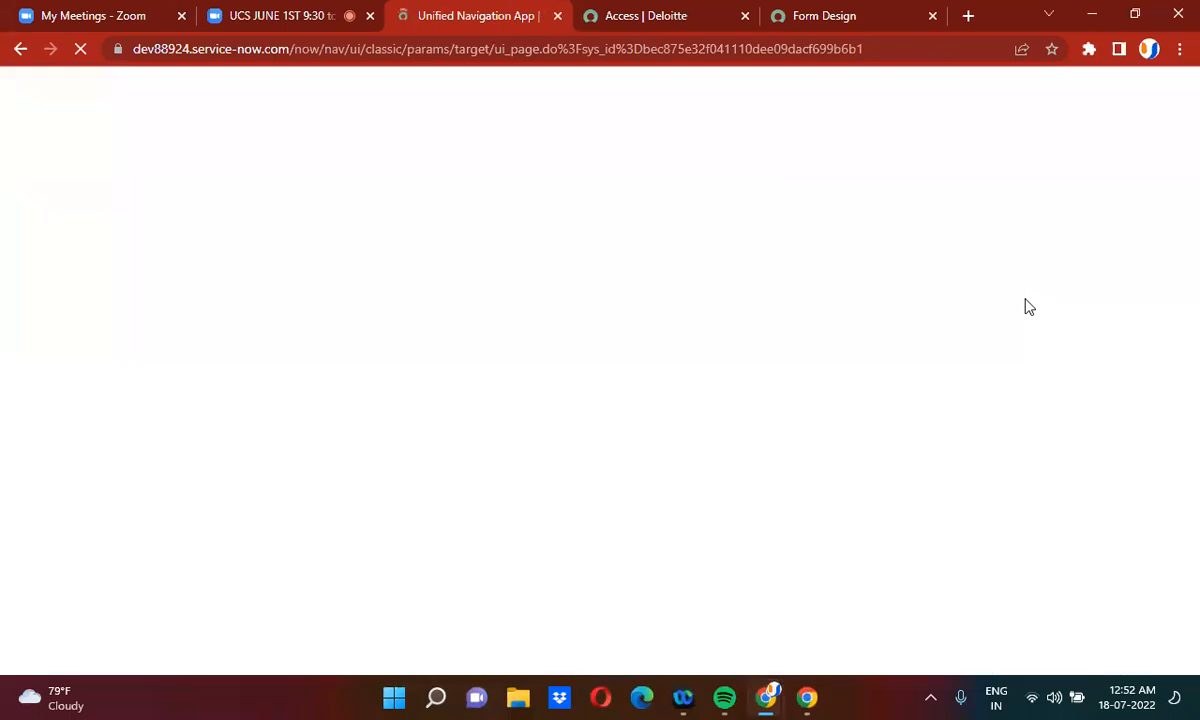
left_click(632, 13)
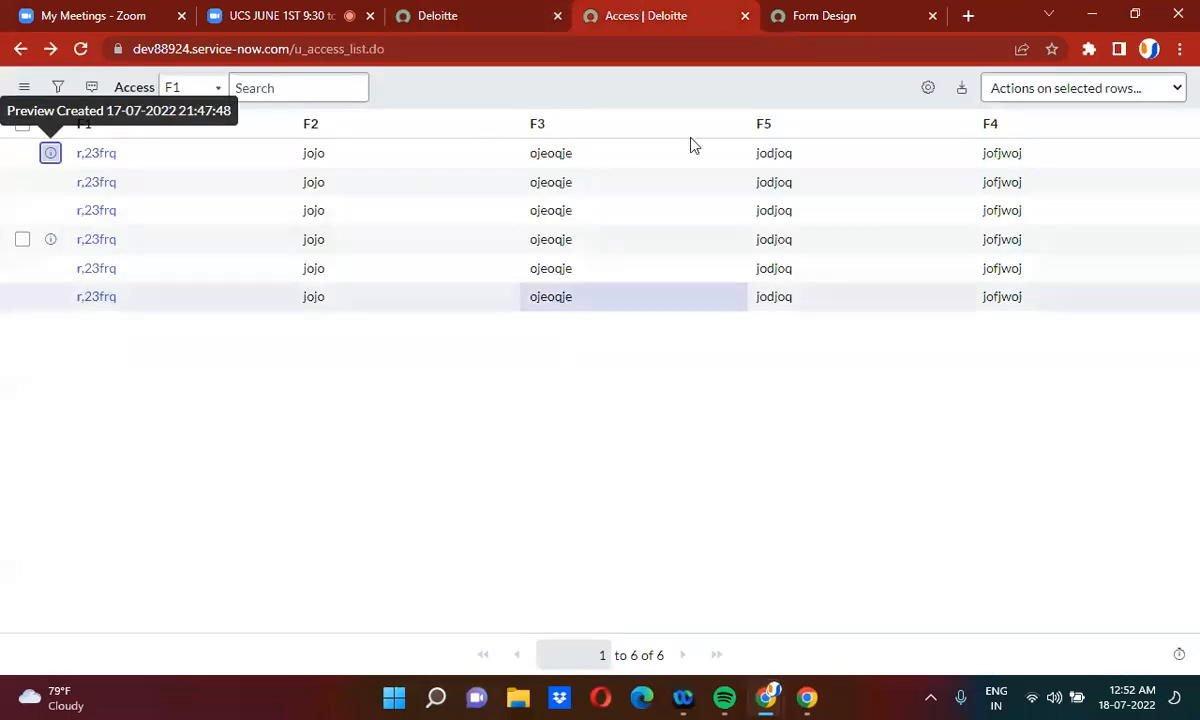
Step: Open the most recent u_access access control rule from the main ServiceNow page's history and look over its settings
left_click(470, 15)
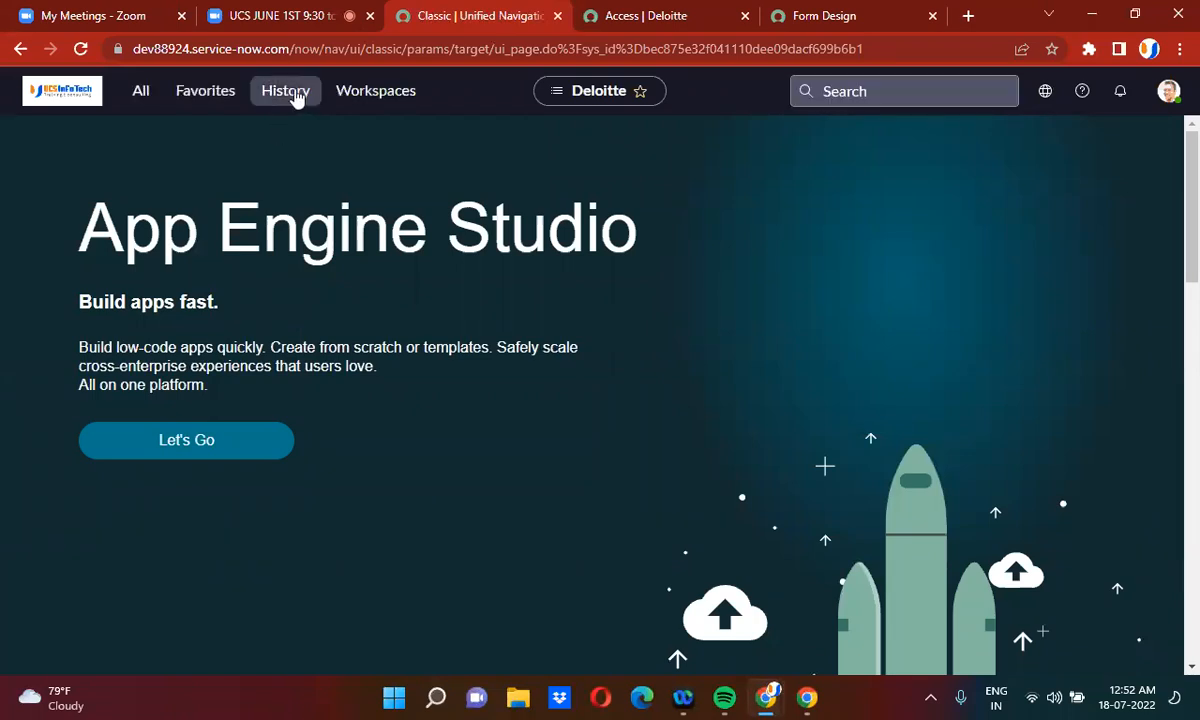
left_click(296, 97)
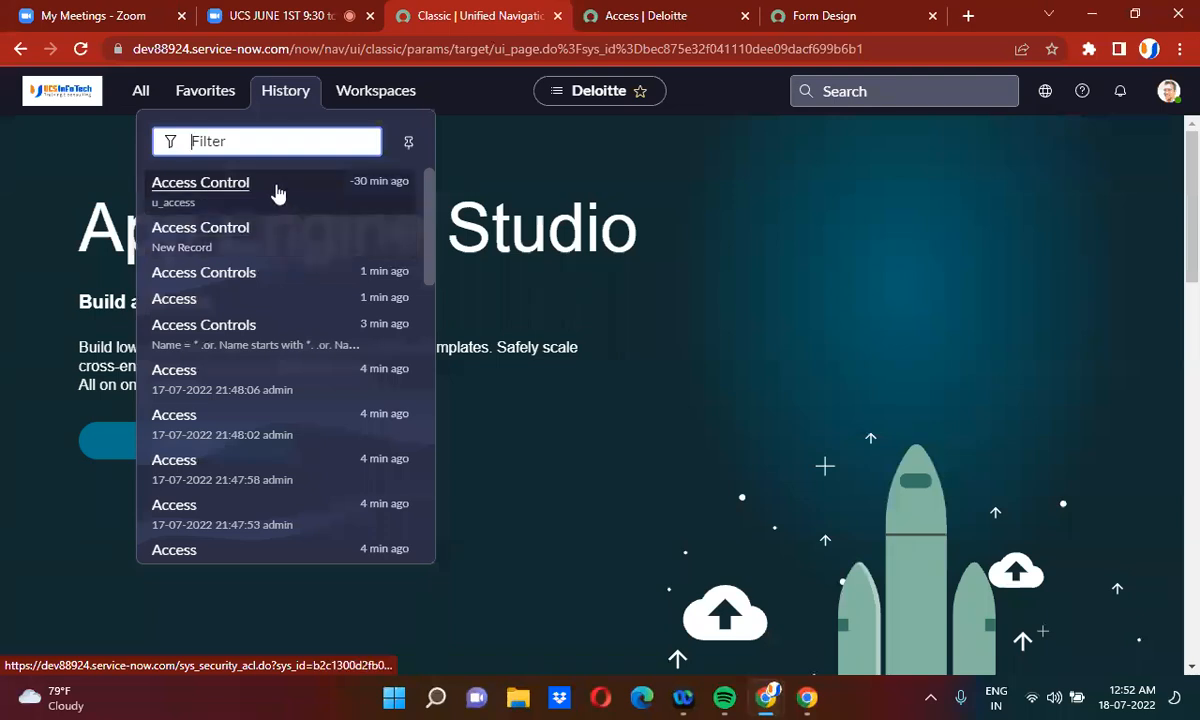
left_click(278, 193)
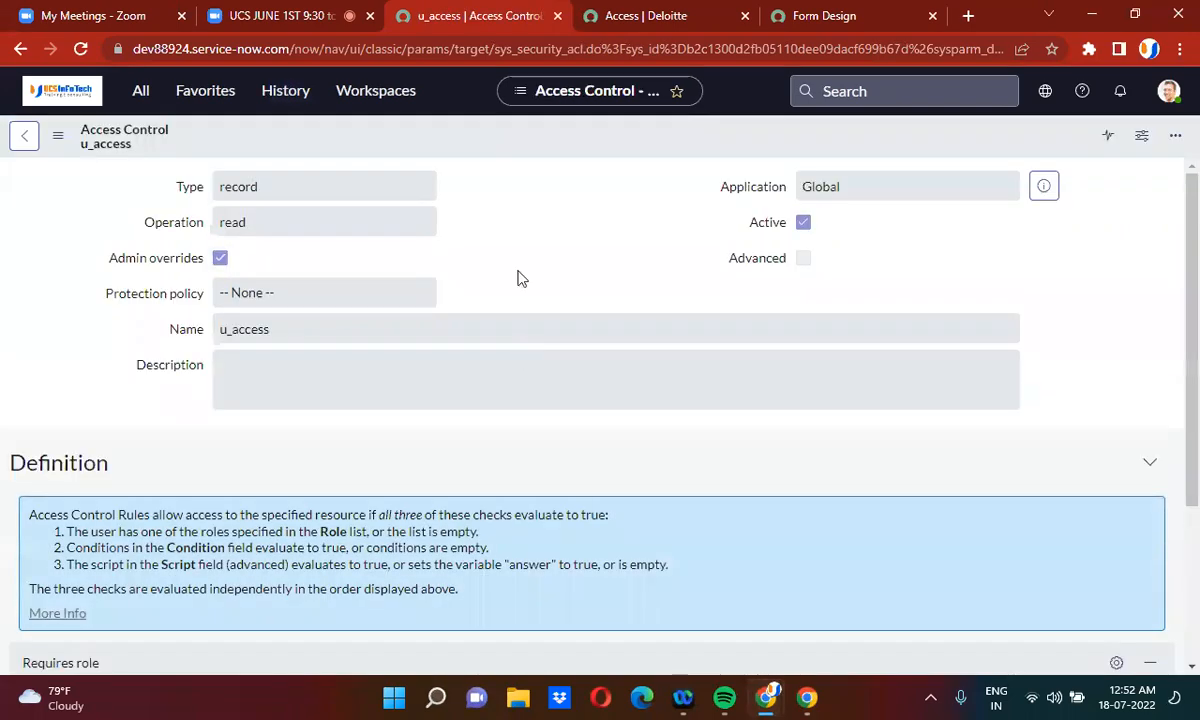
scroll(518, 275, "down", 3)
scroll(518, 275, "up", 3)
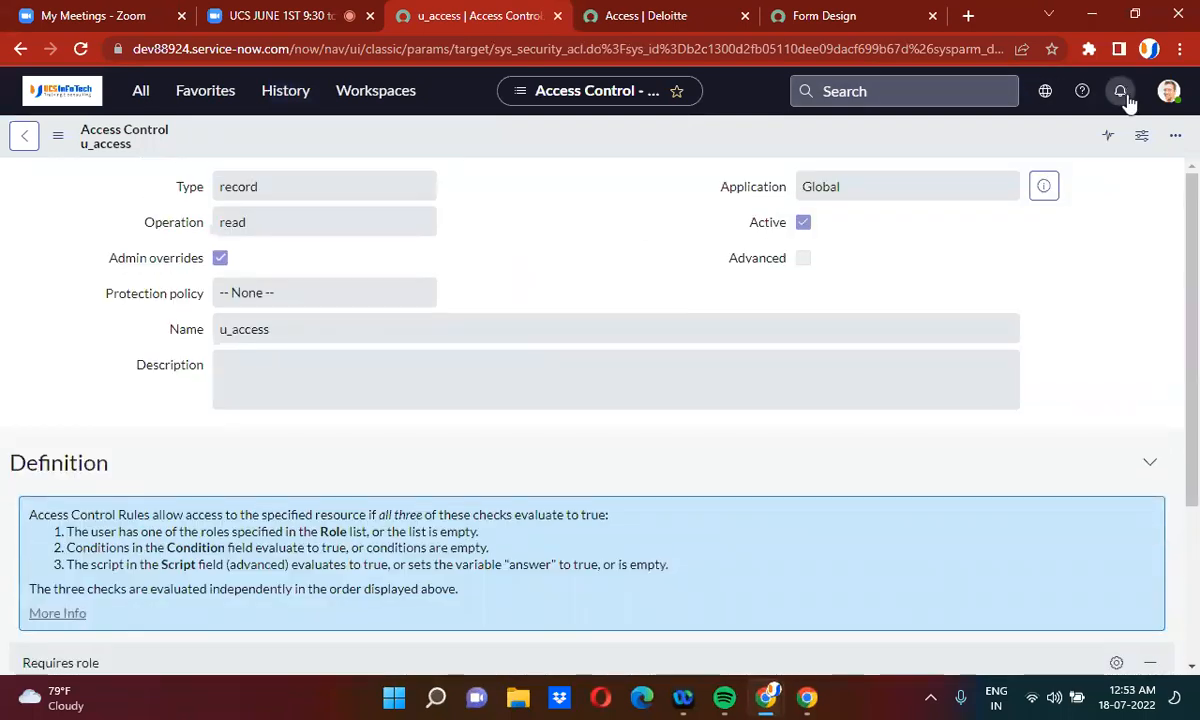
Step: Elevate the administrator session to the security_admin role
left_click(1169, 91)
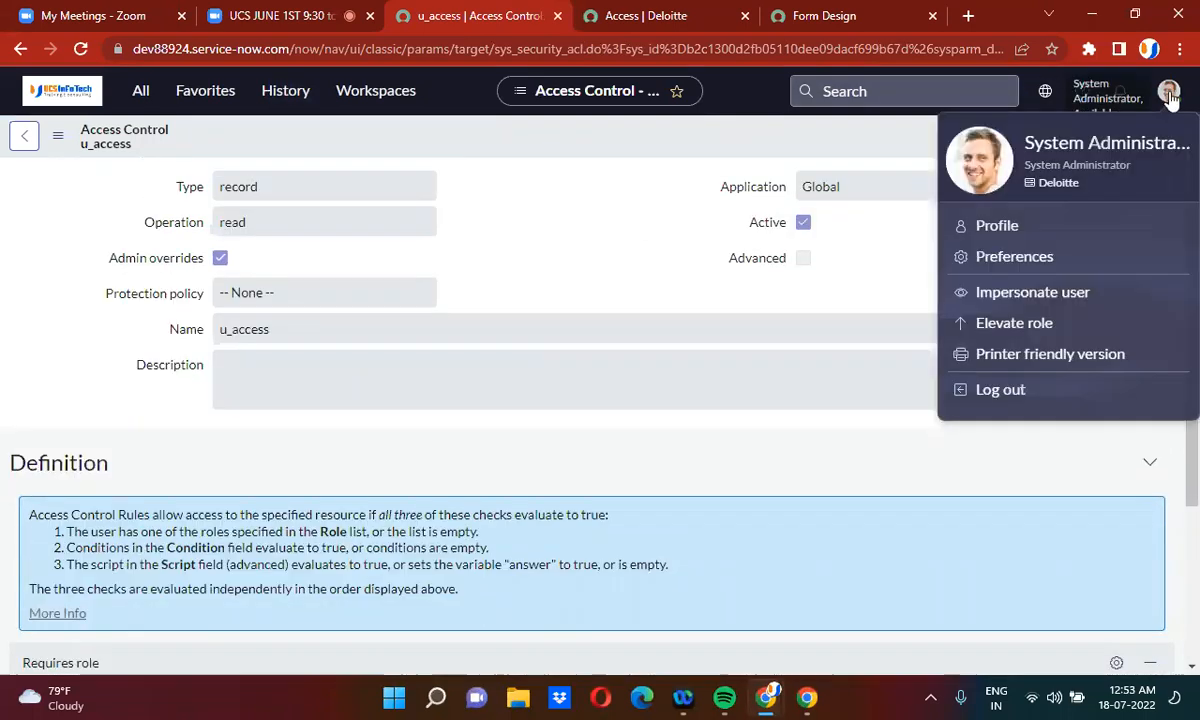
left_click(1018, 323)
left_click(349, 373)
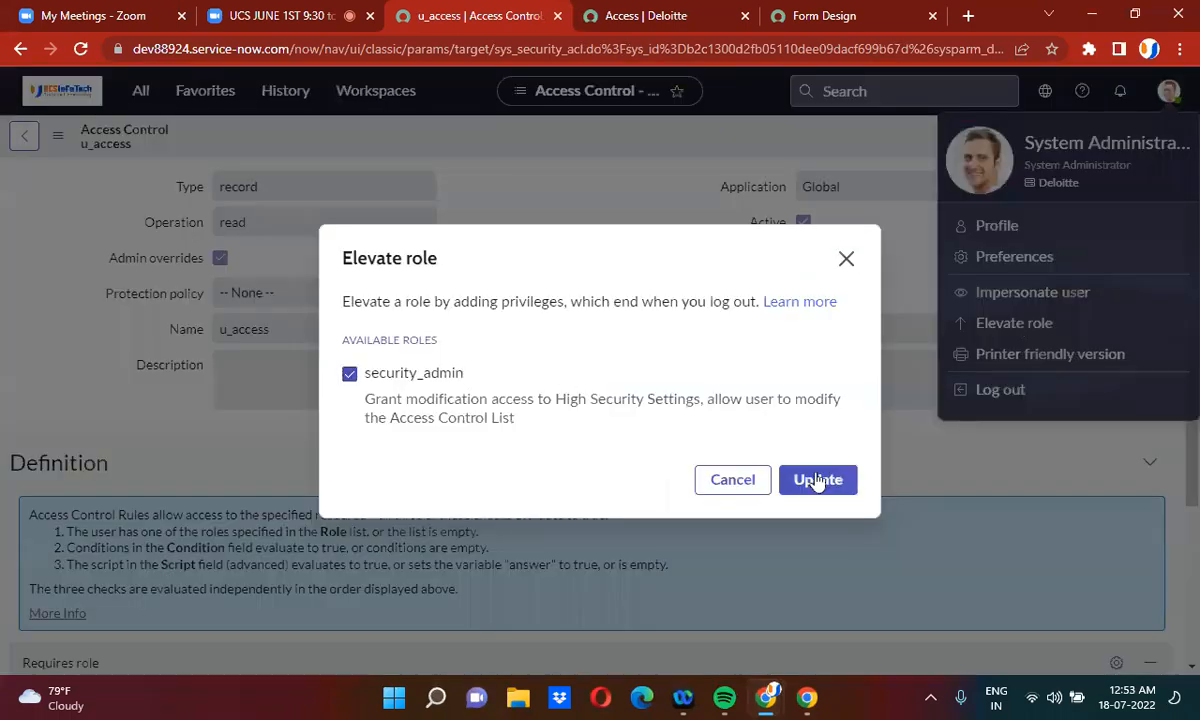
left_click(799, 481)
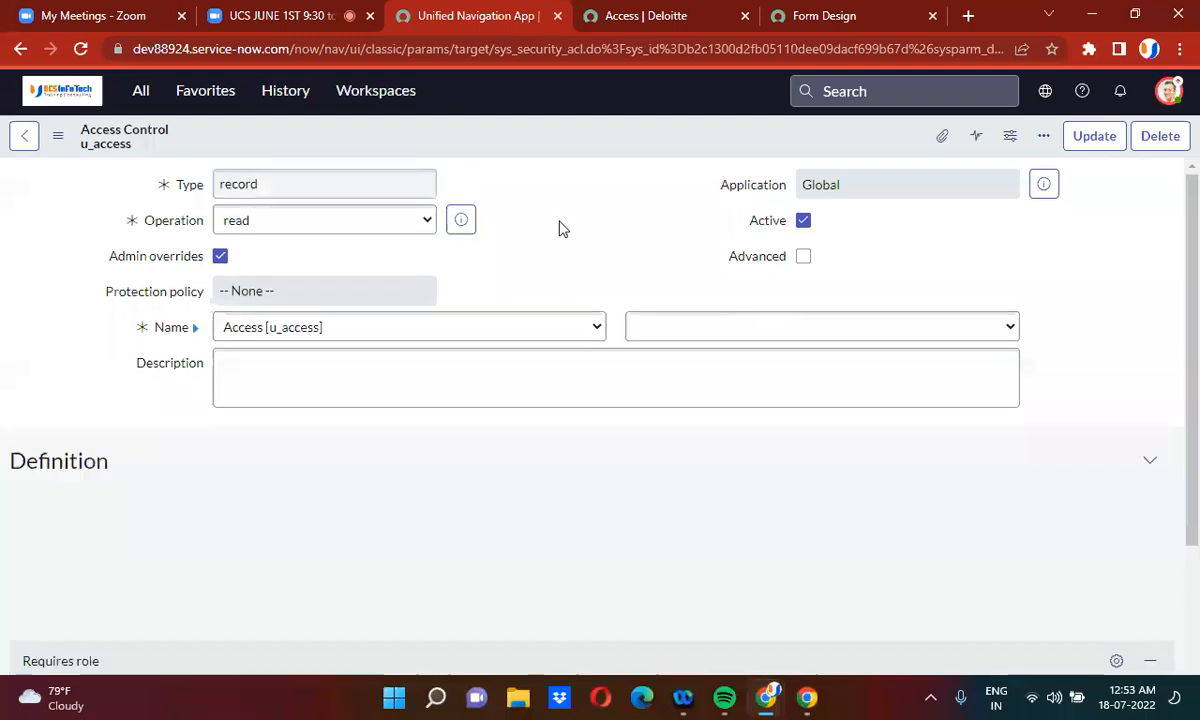
Step: Insert a copy of the u_access read rule with the operation set to write, stay on it, and continue past the security rule verification
scroll(560, 229, "down", 3)
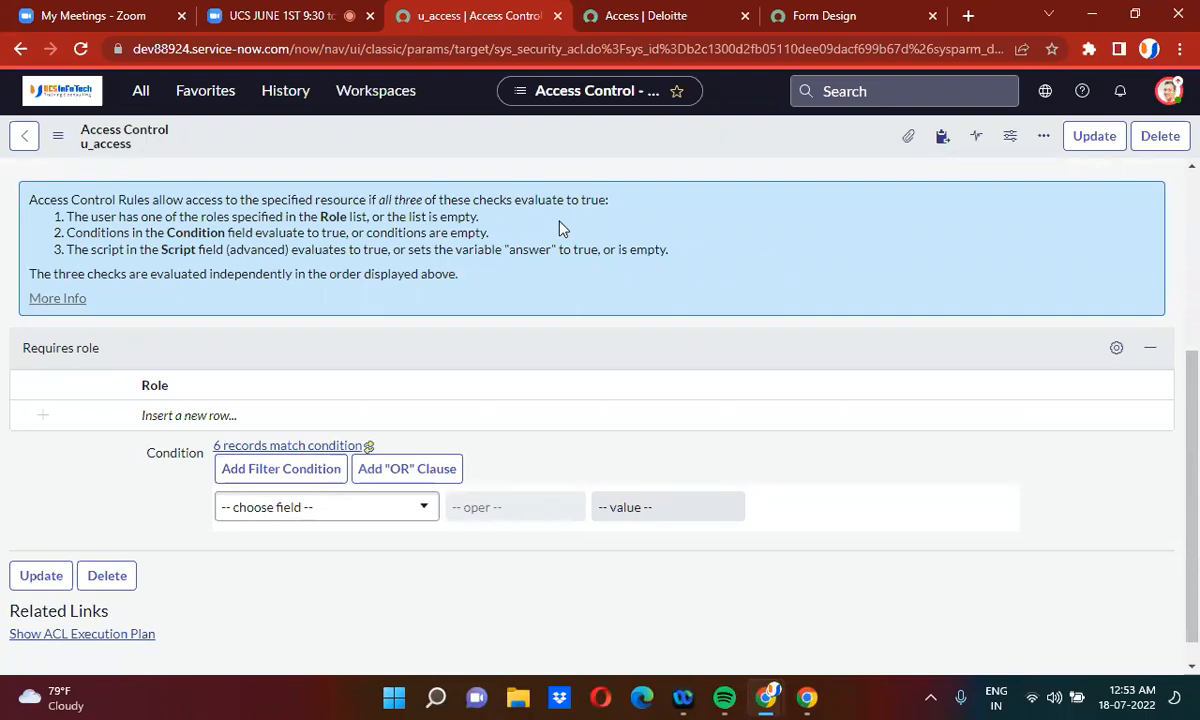
scroll(560, 229, "up", 3)
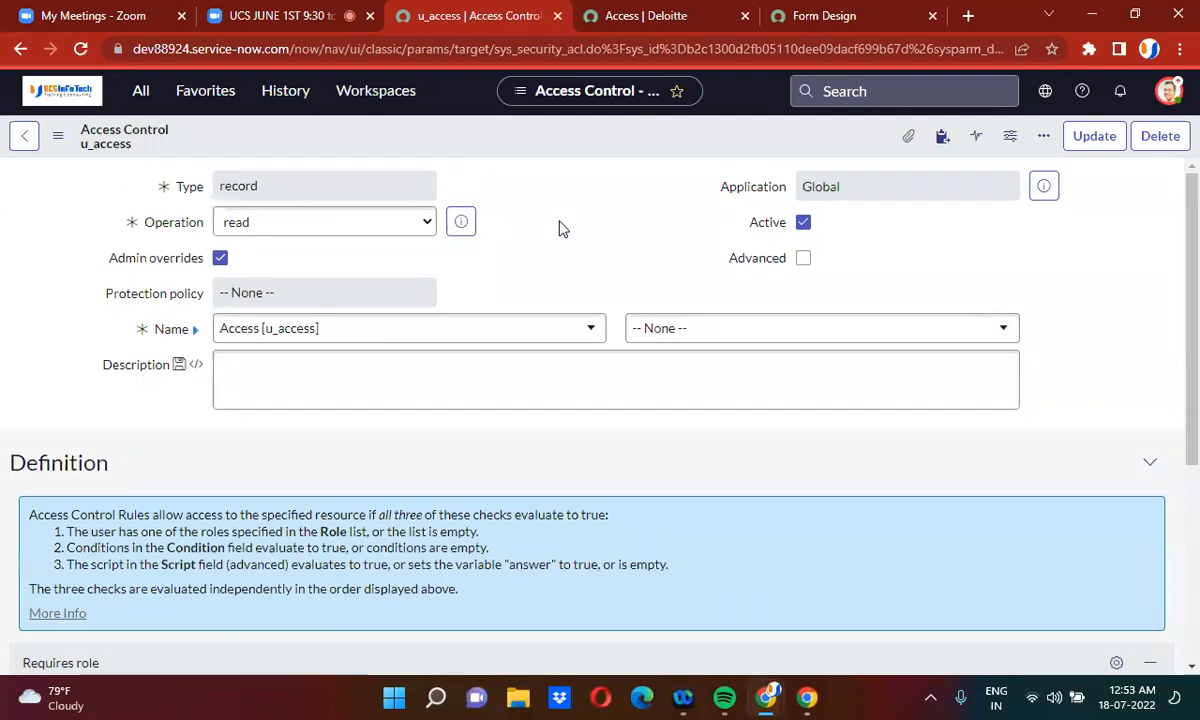
scroll(560, 229, "down", 3)
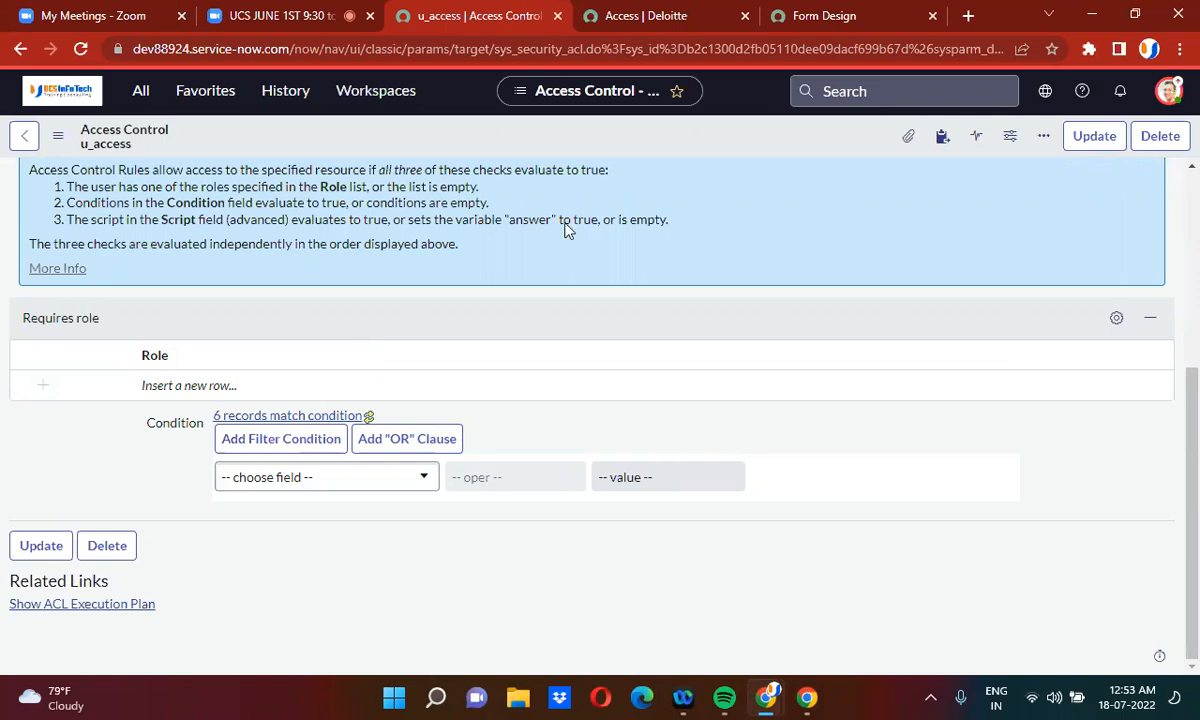
scroll(590, 218, "up", 4)
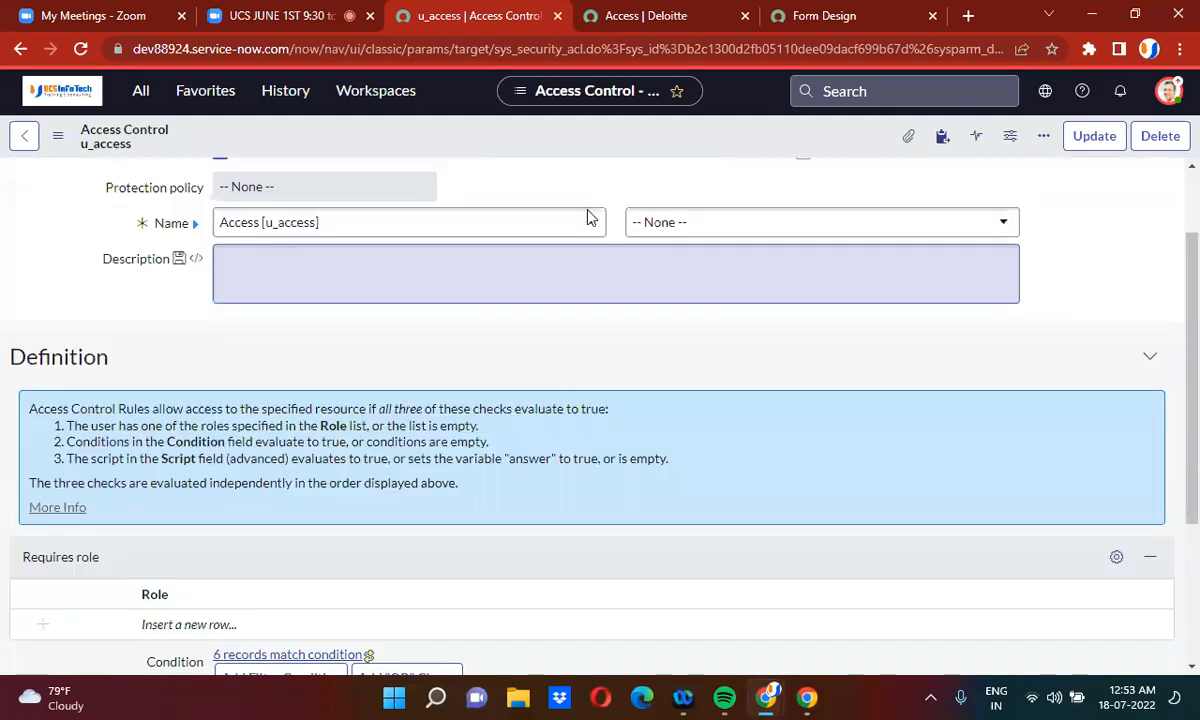
left_click(287, 222)
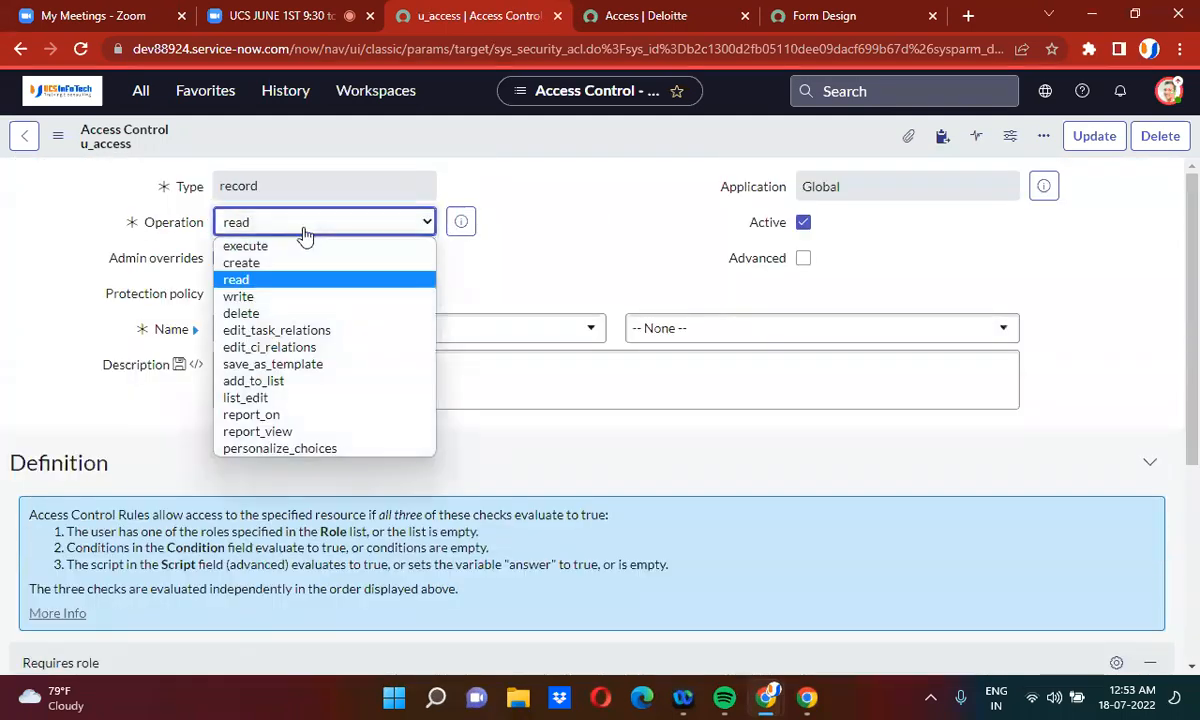
left_click(549, 189)
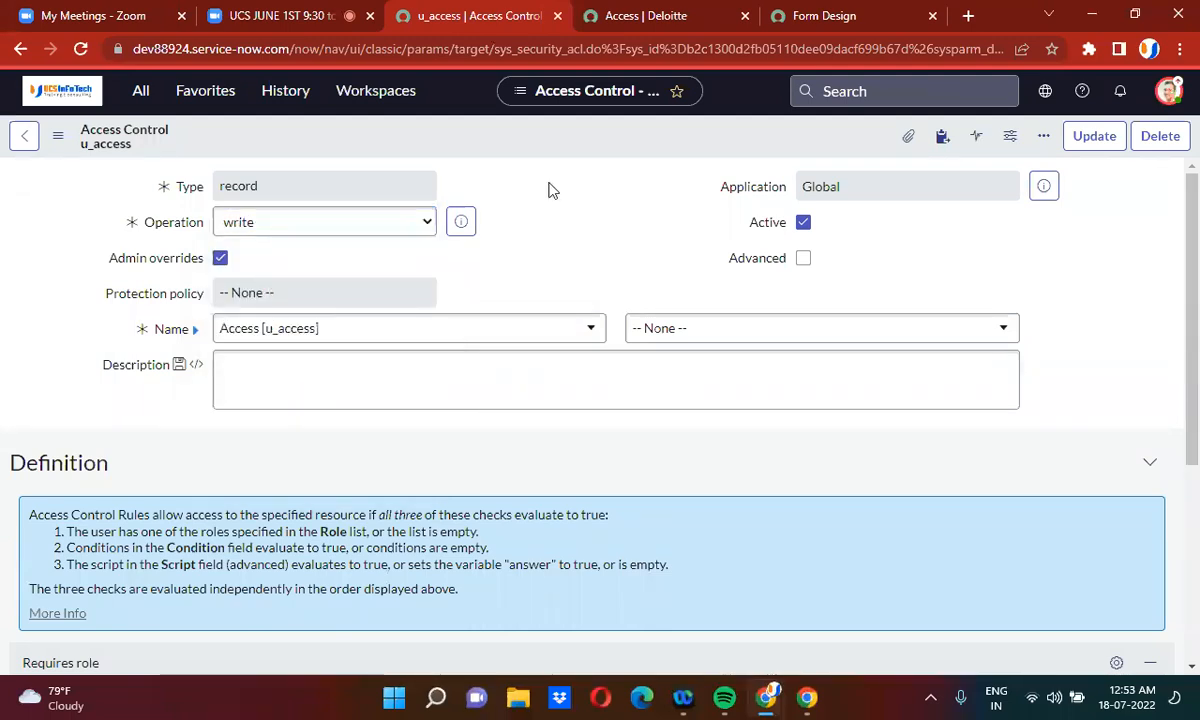
right_click(500, 133)
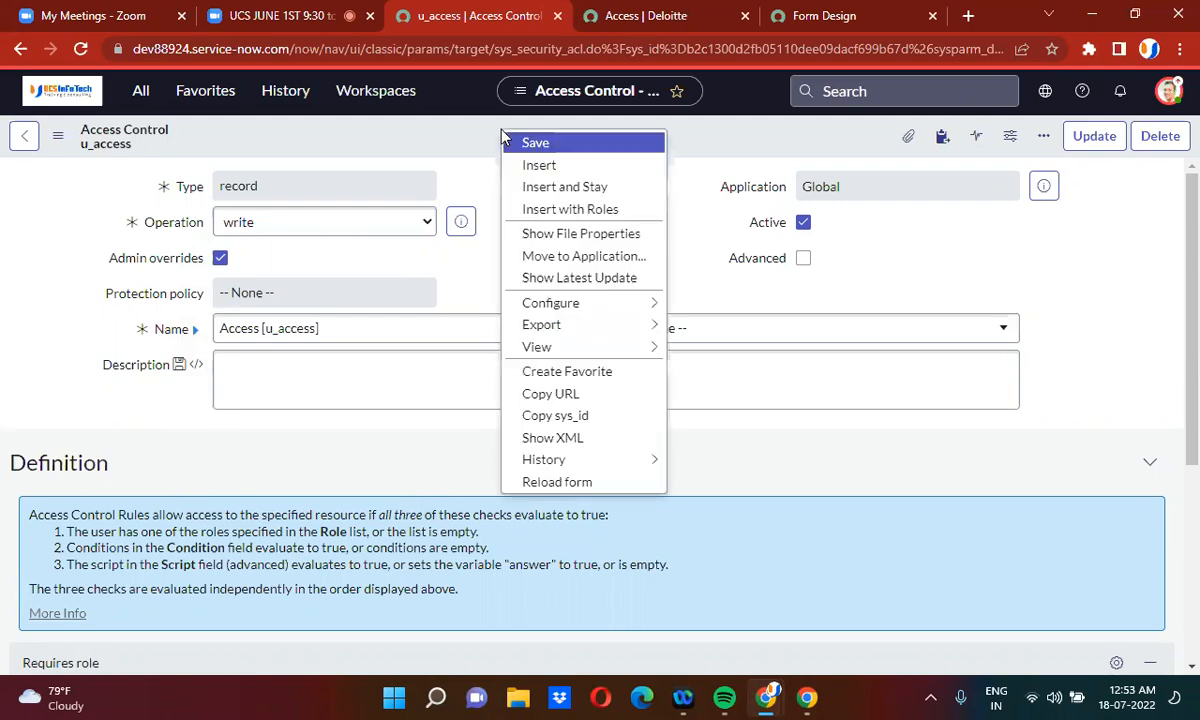
left_click(548, 190)
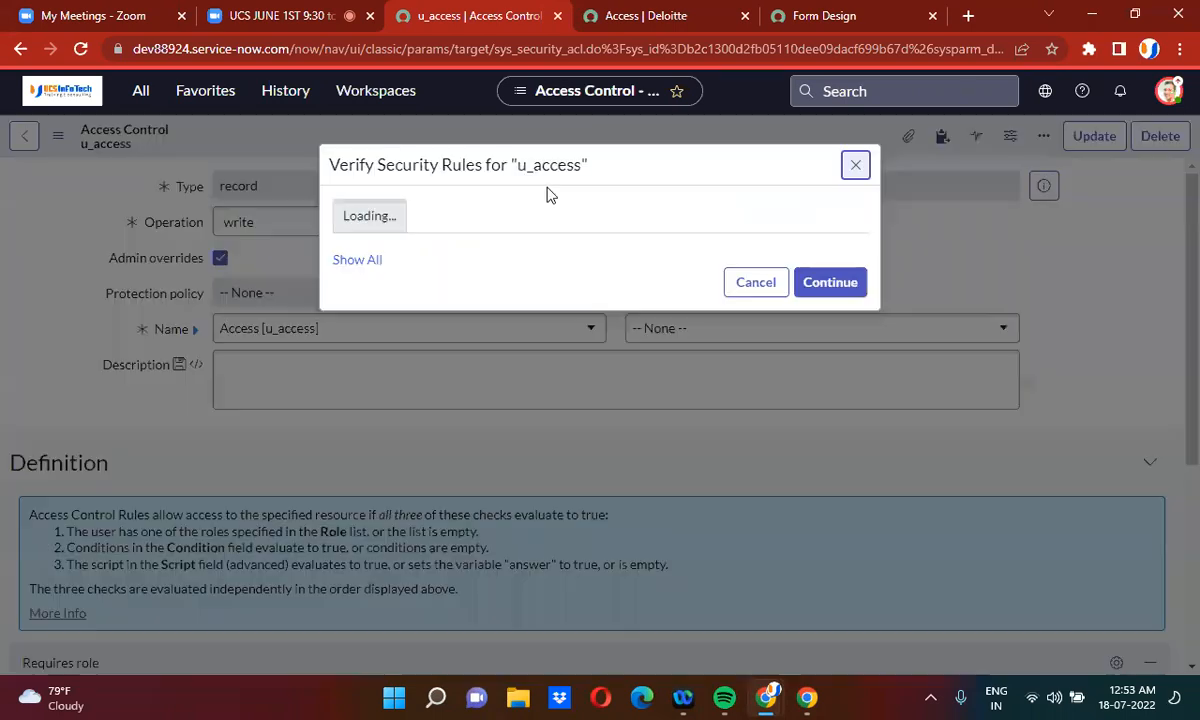
left_click(823, 392)
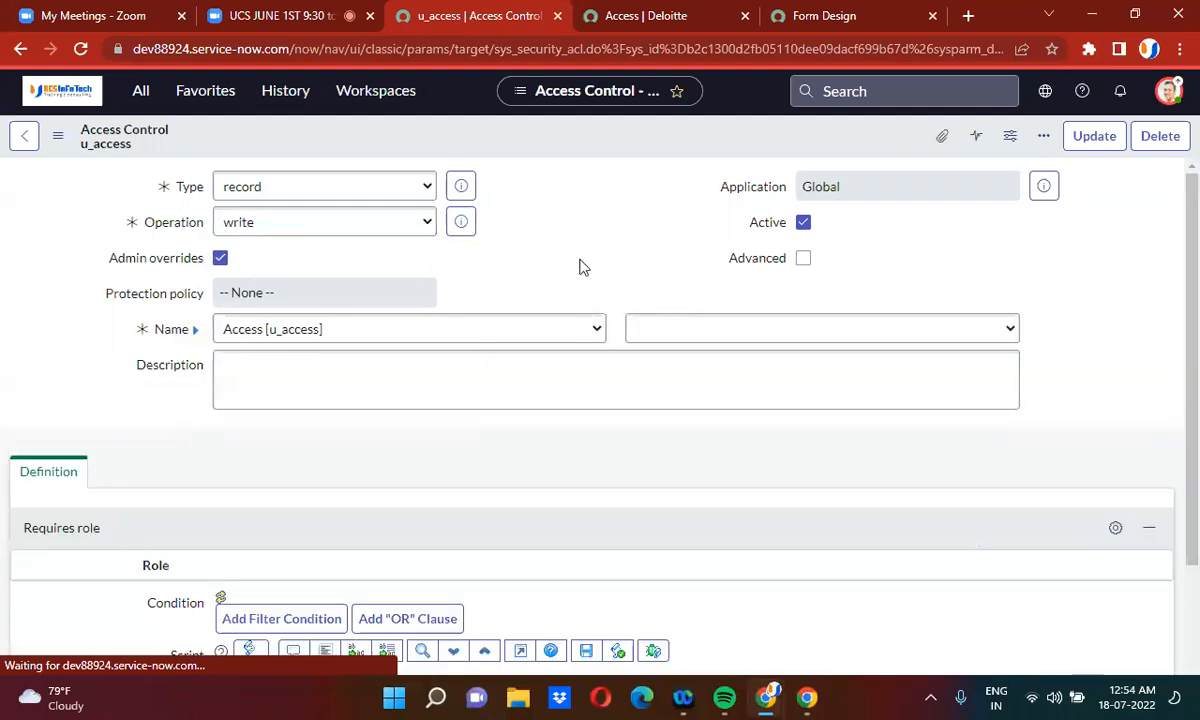
Step: Duplicate the browser tab showing the u_access write rule and return to the original tab
scroll(584, 267, "down", 1)
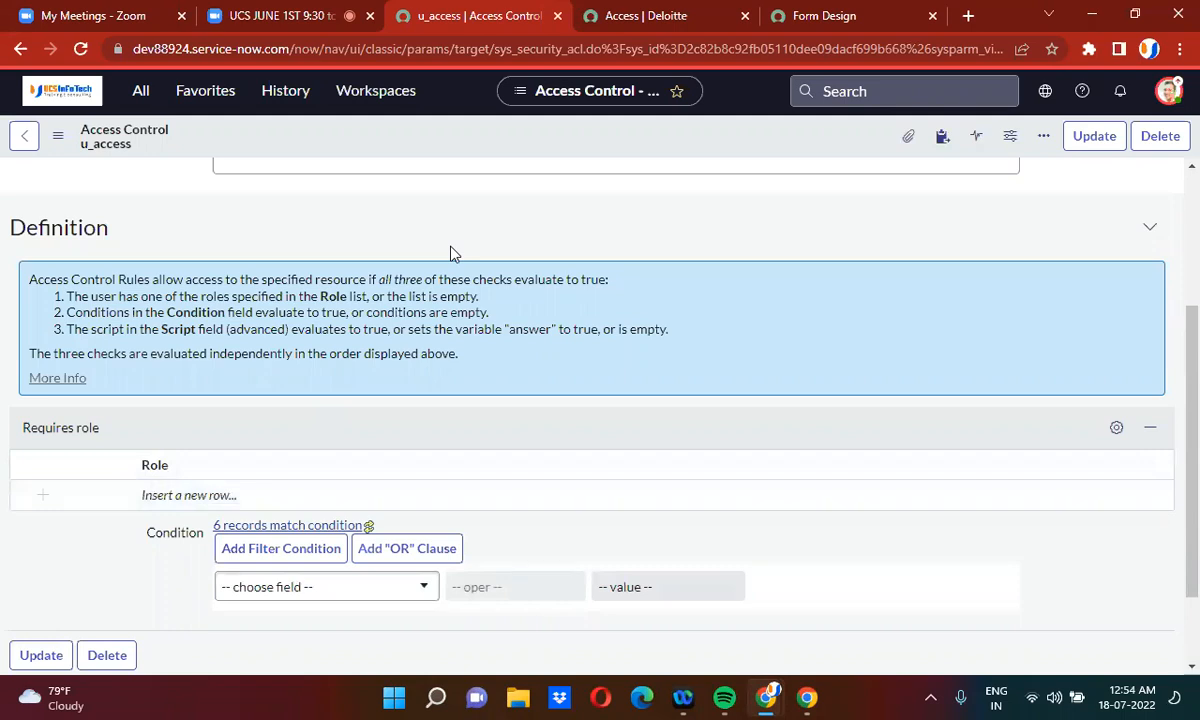
scroll(450, 253, "up", 2)
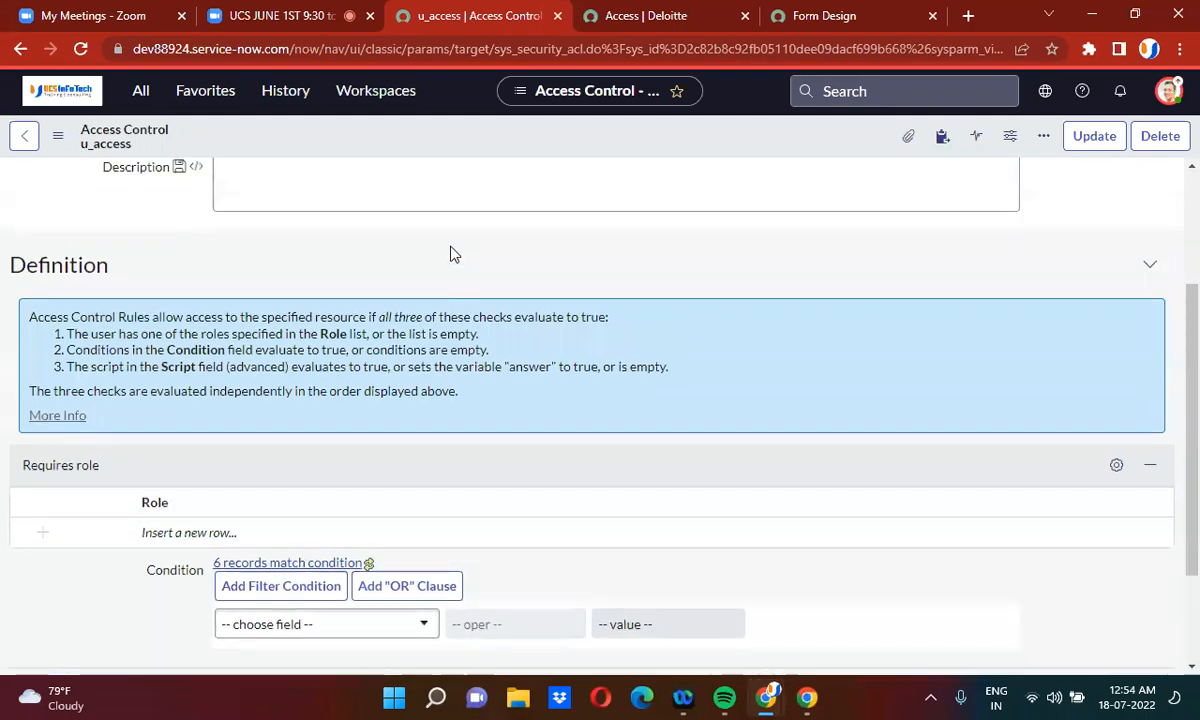
right_click(459, 24)
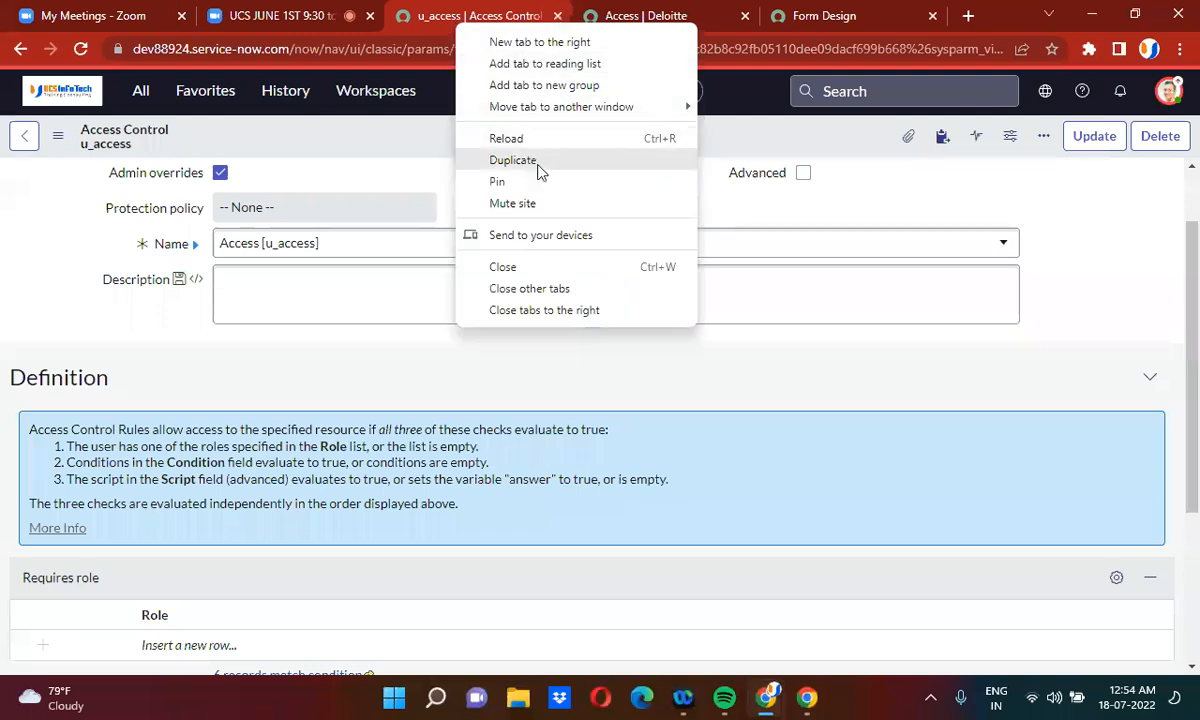
left_click(535, 162)
left_click(445, 8)
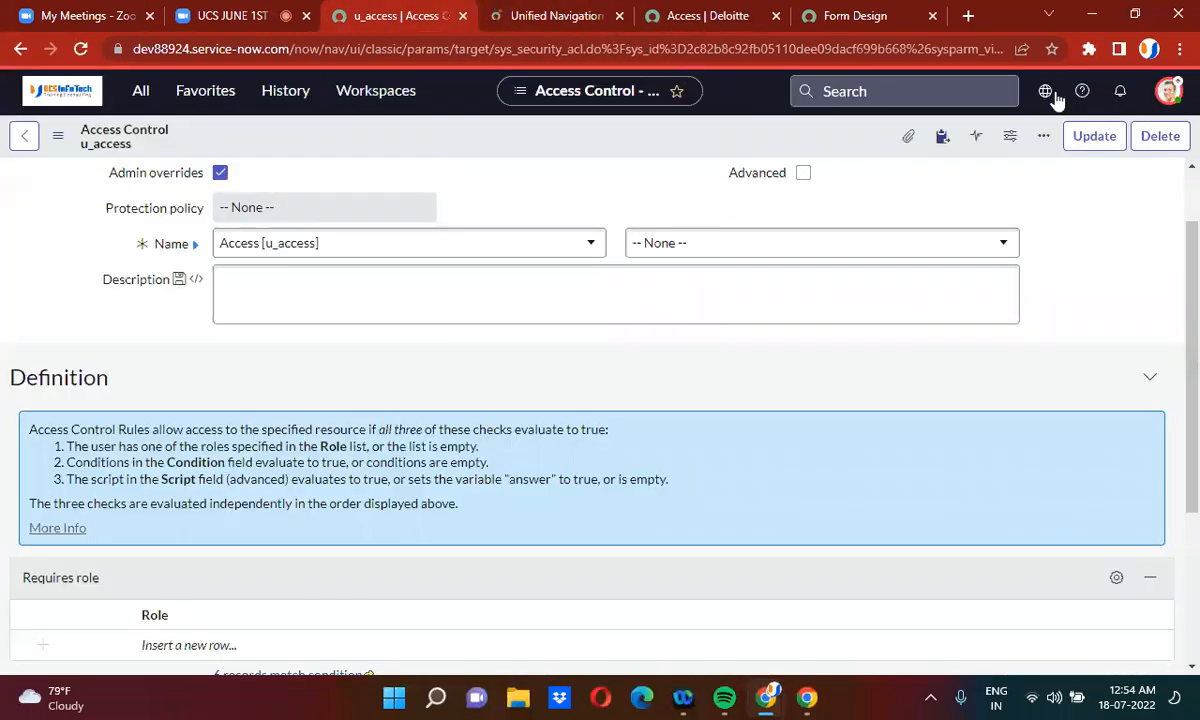
Step: Impersonate the fifth user in the recent impersonations
left_click(1180, 92)
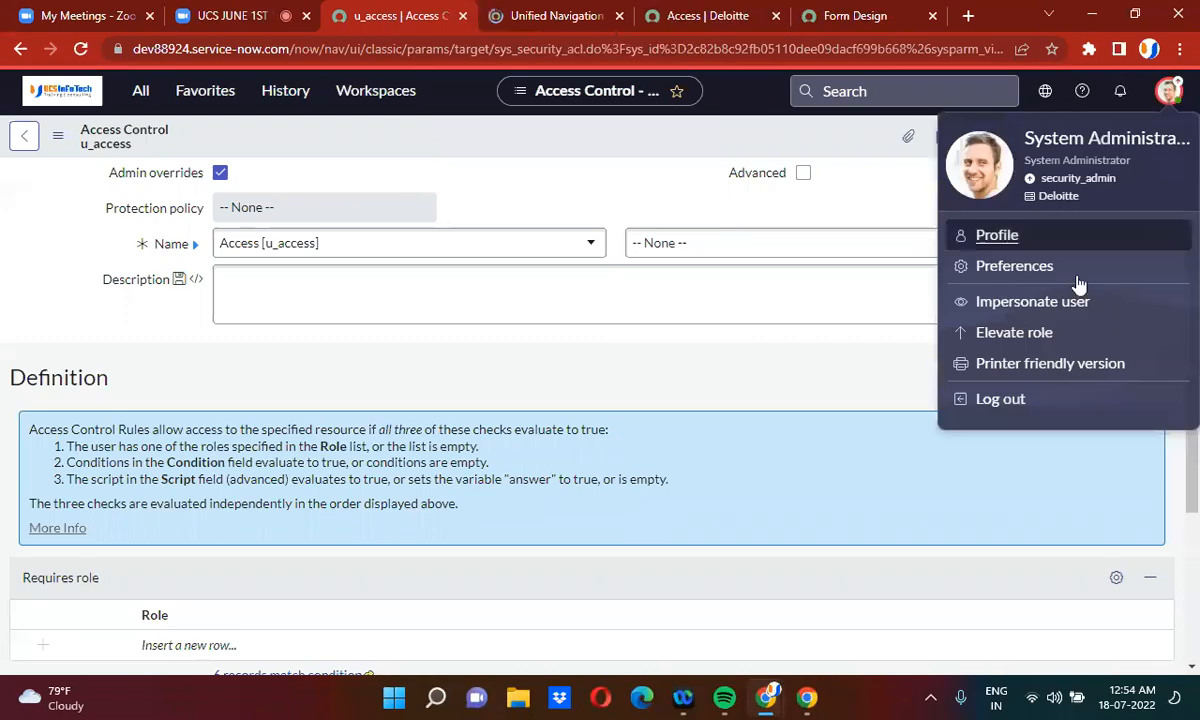
left_click(1025, 310)
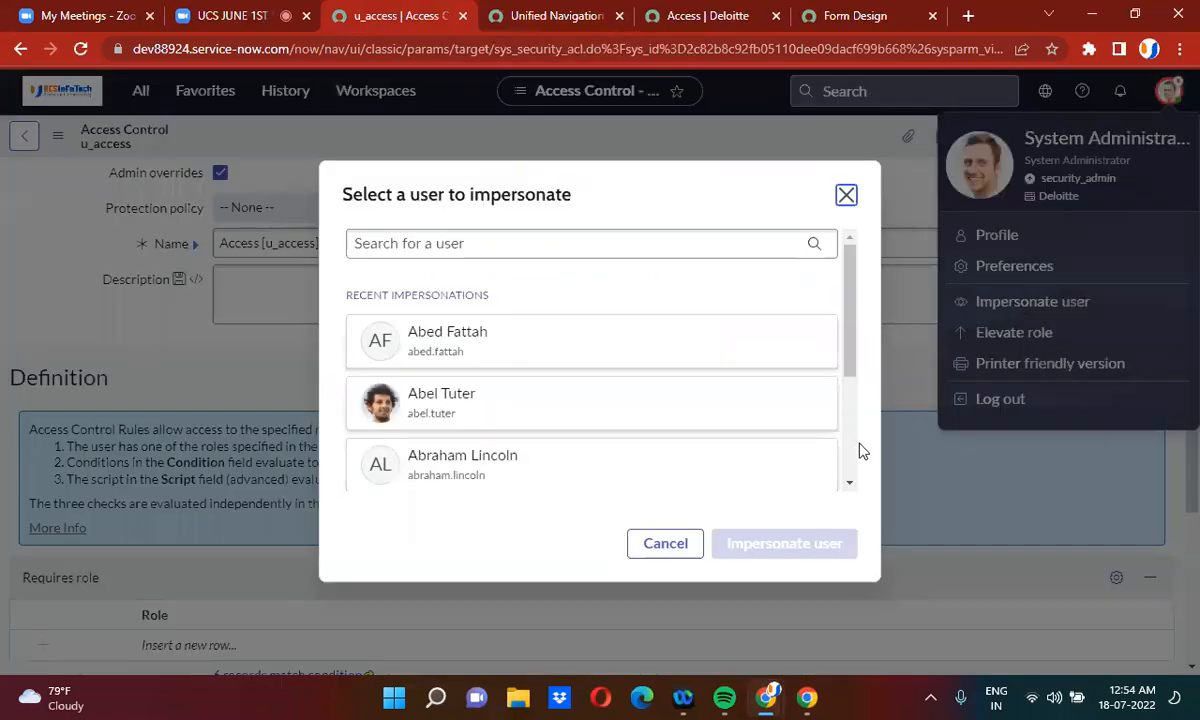
scroll(855, 468, "down", 2)
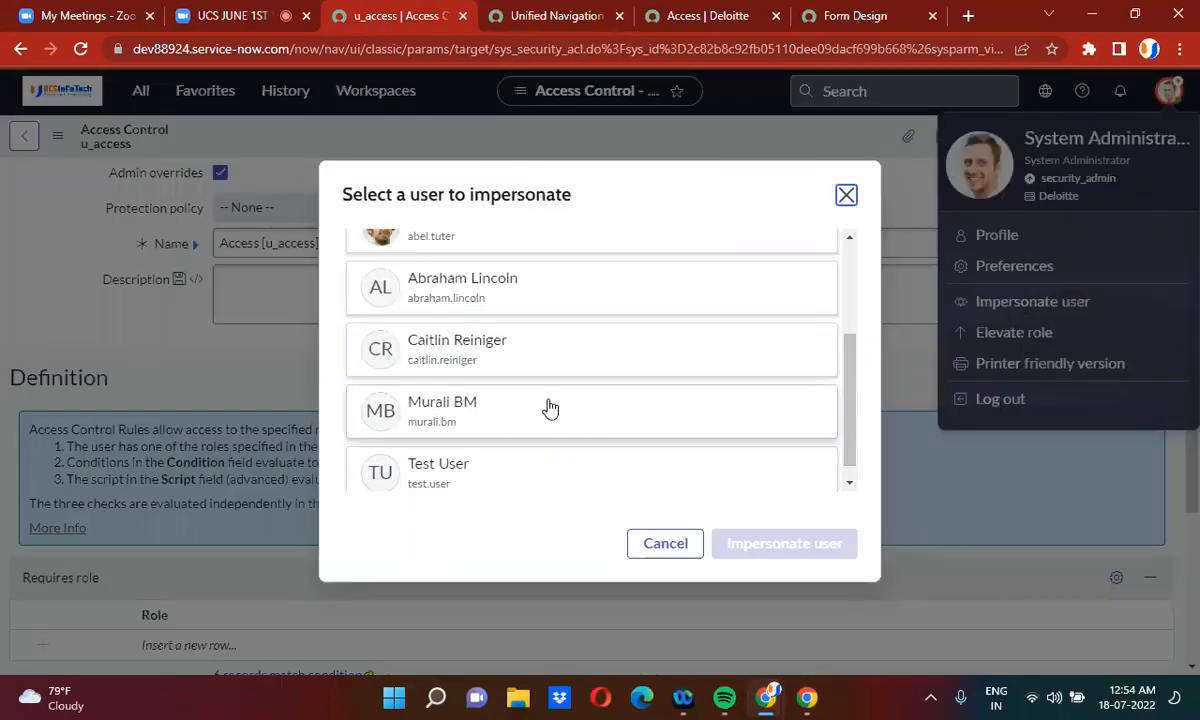
left_click(652, 423)
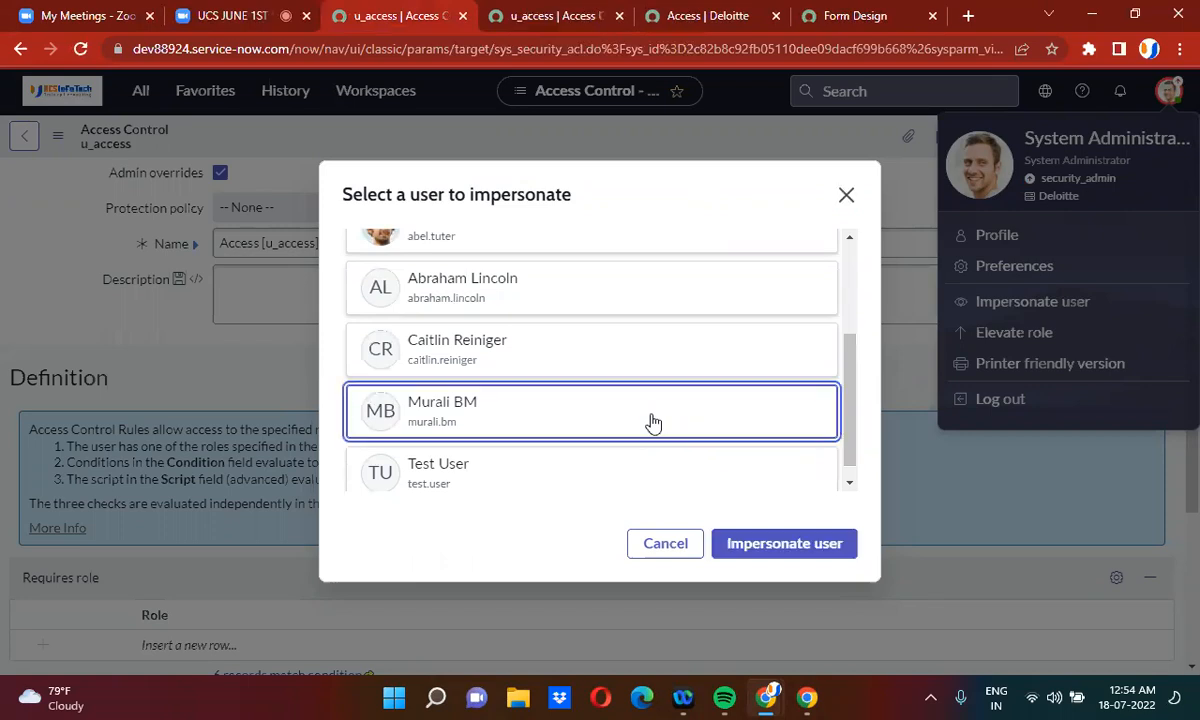
left_click(805, 548)
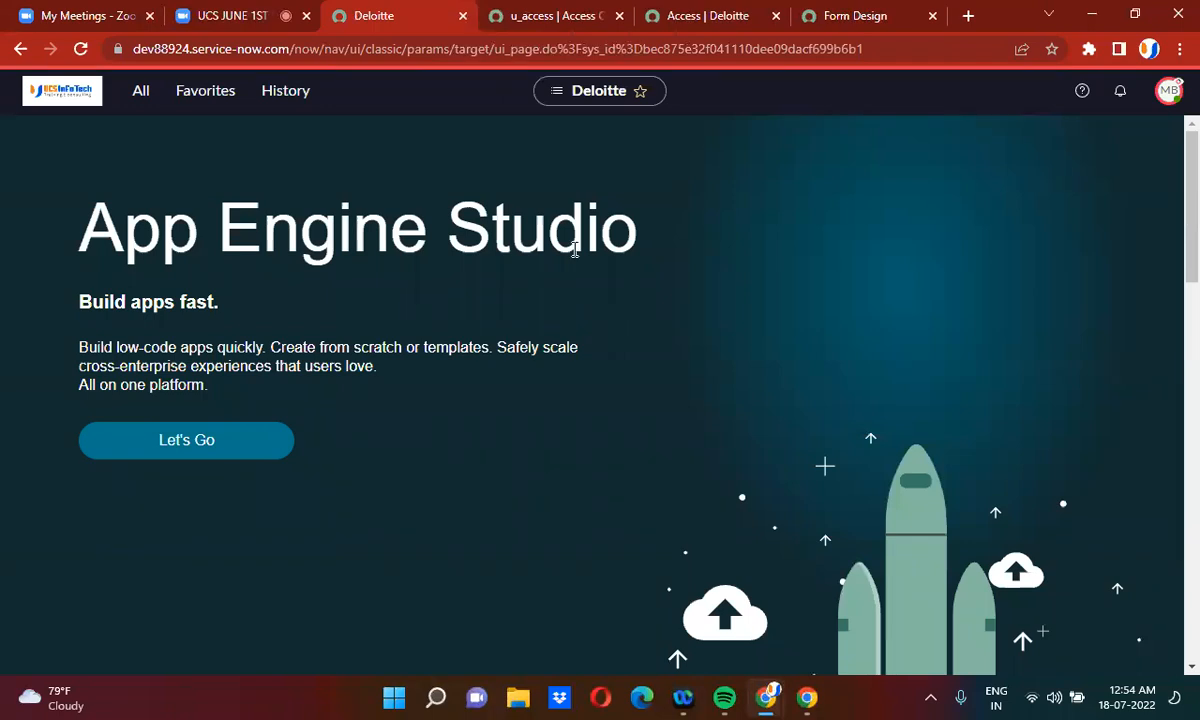
Step: Reload the Access record list as the impersonated user and open the first record in a separate browser tab to inspect its fields
left_click(703, 18)
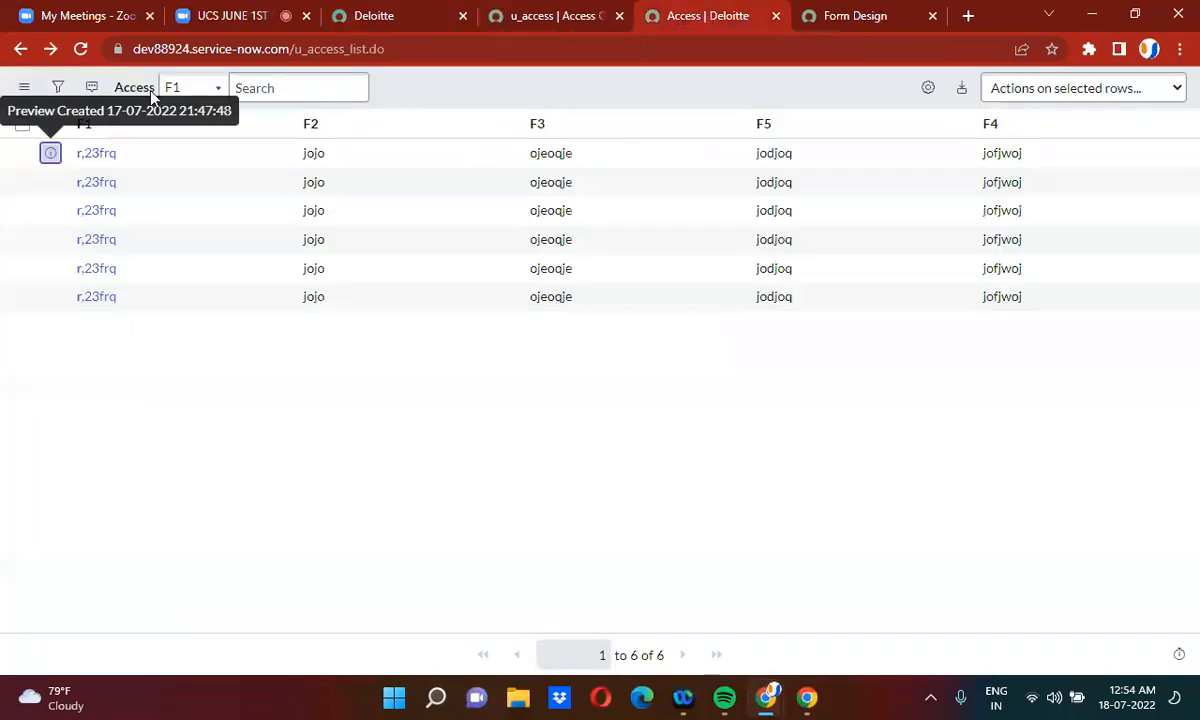
left_click(82, 50)
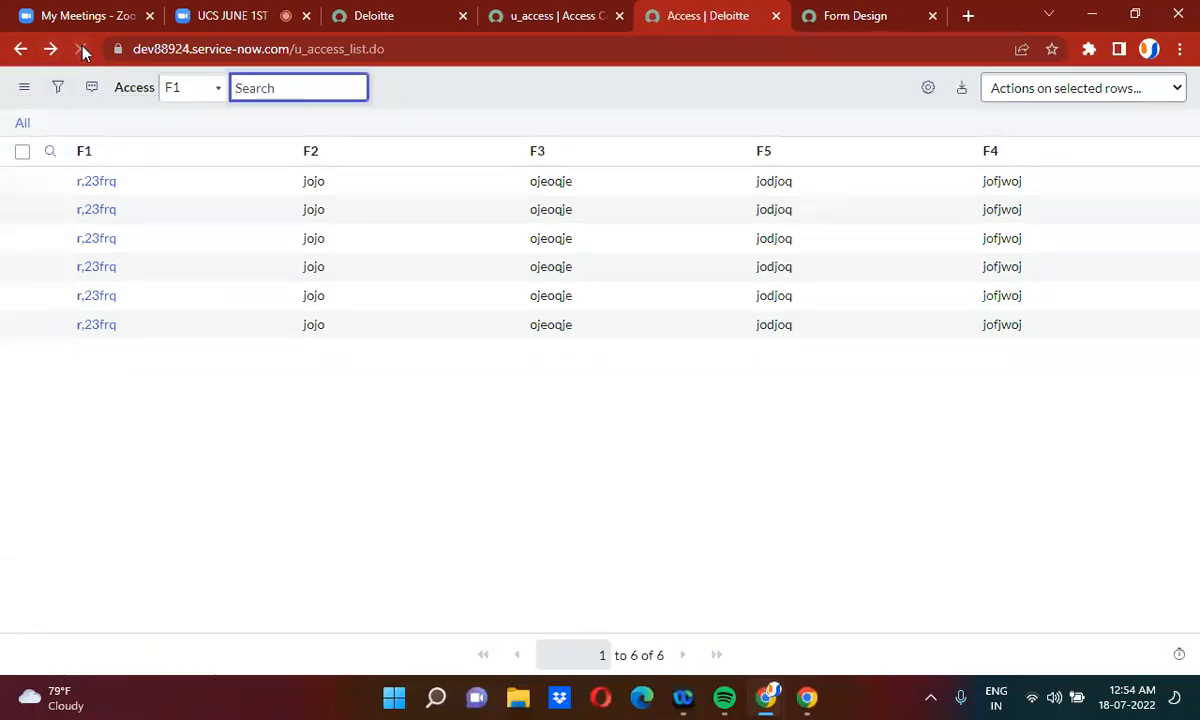
right_click(51, 185)
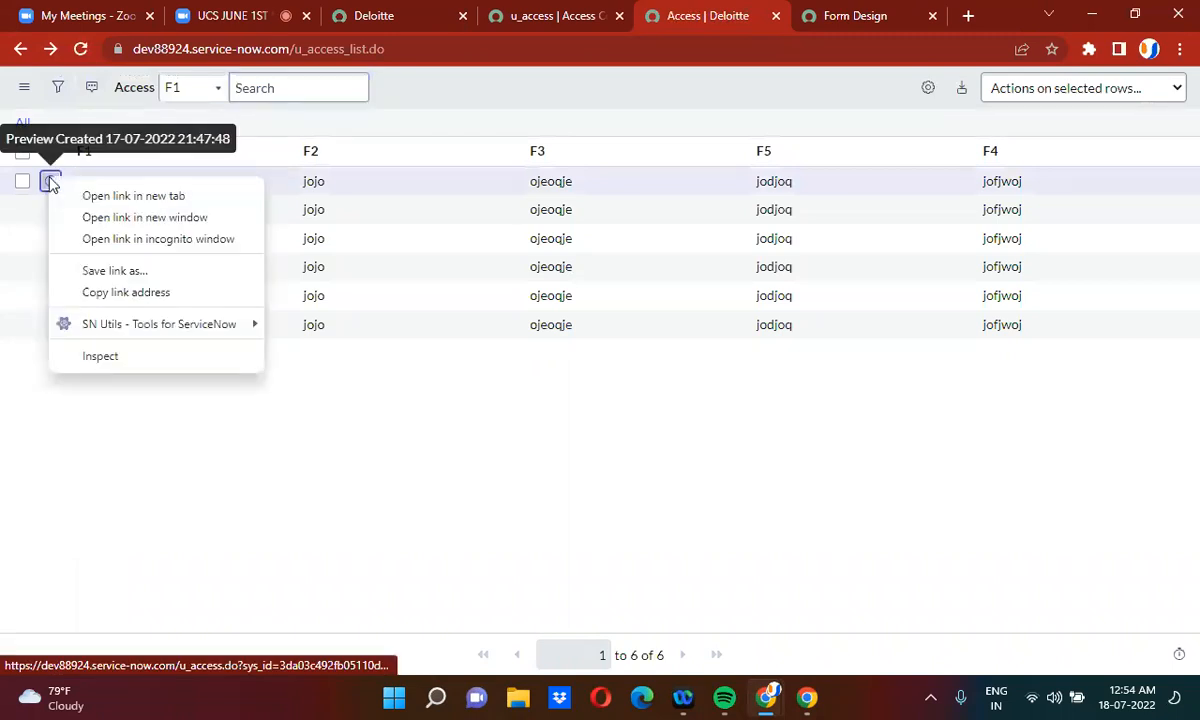
left_click(100, 195)
left_click(728, 10)
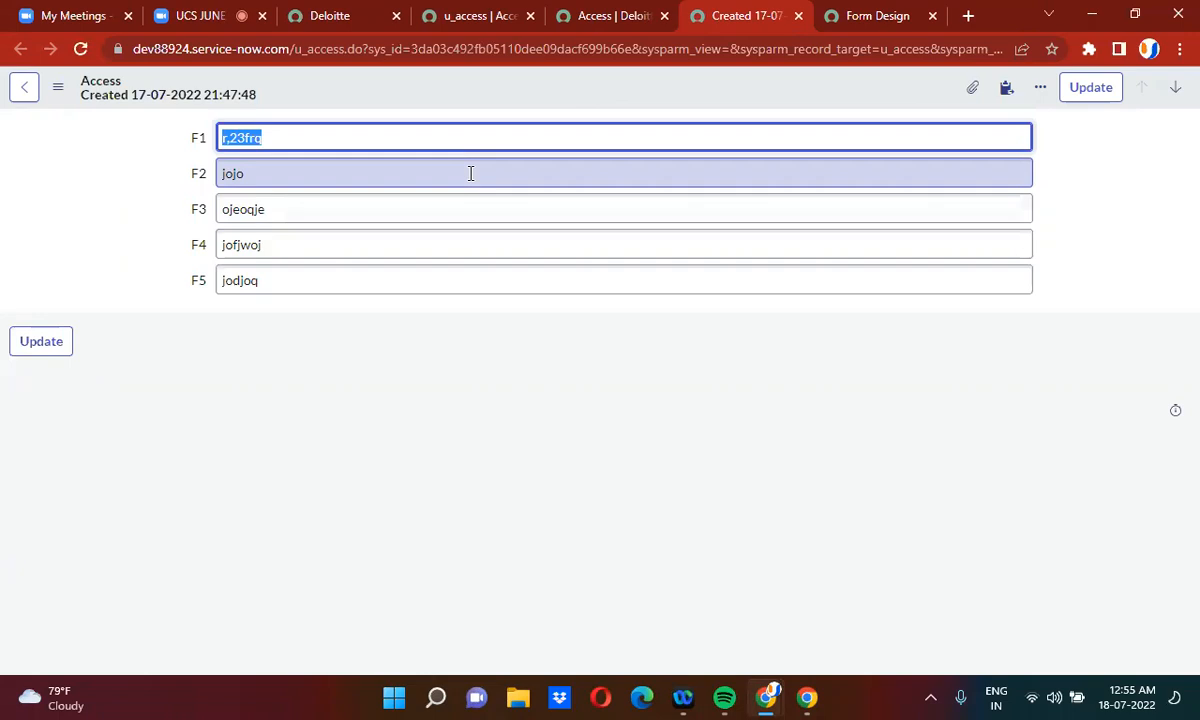
Step: Return to the main ServiceNow page and end the impersonation
left_click(326, 15)
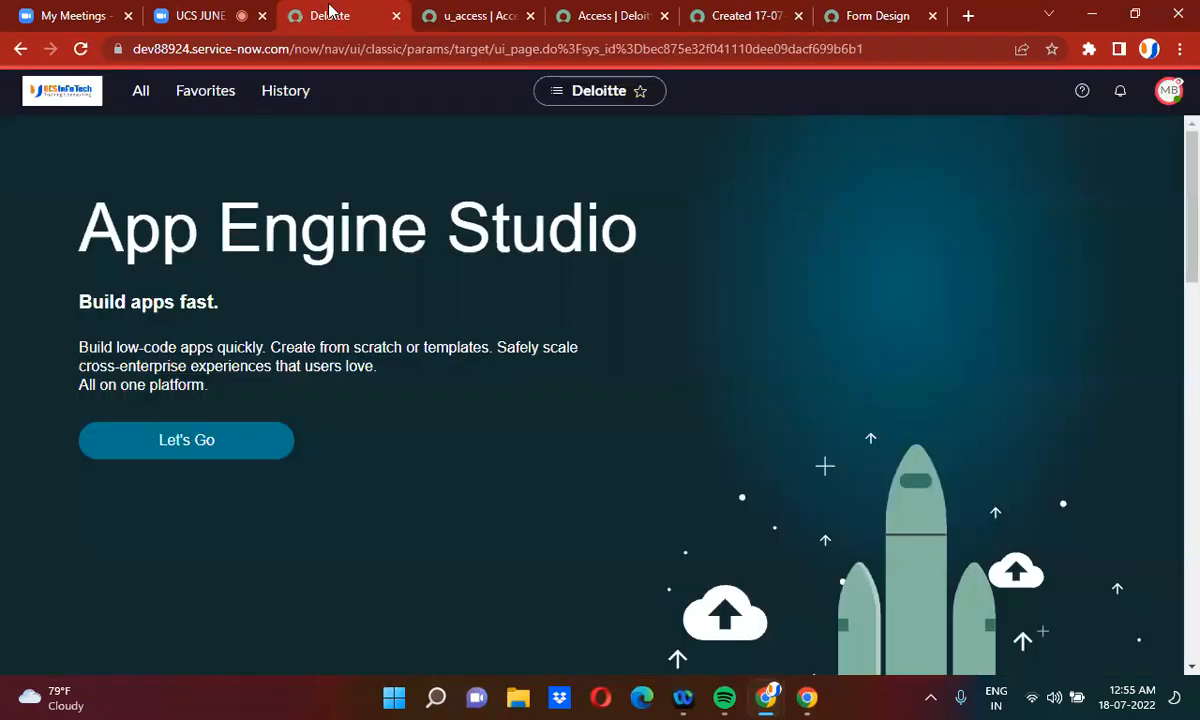
left_click(1168, 90)
left_click(1035, 300)
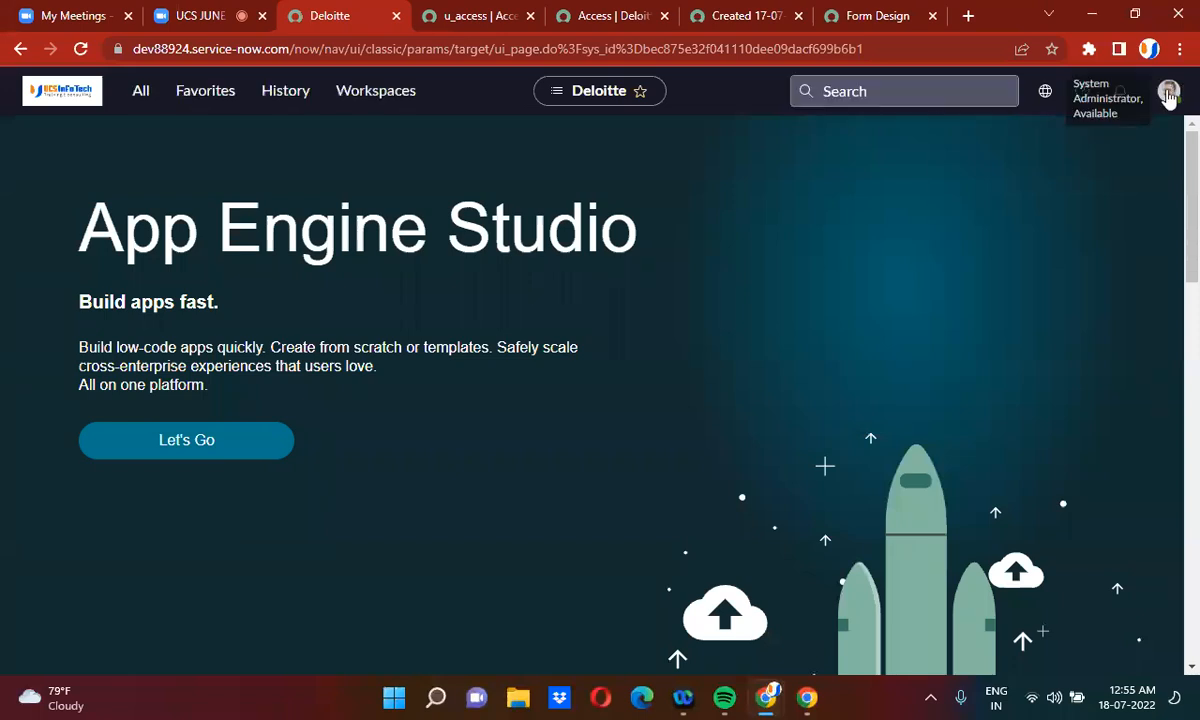
Step: Elevate to the security_admin role again and return to the browser tab with the u_access write rule
left_click(1169, 93)
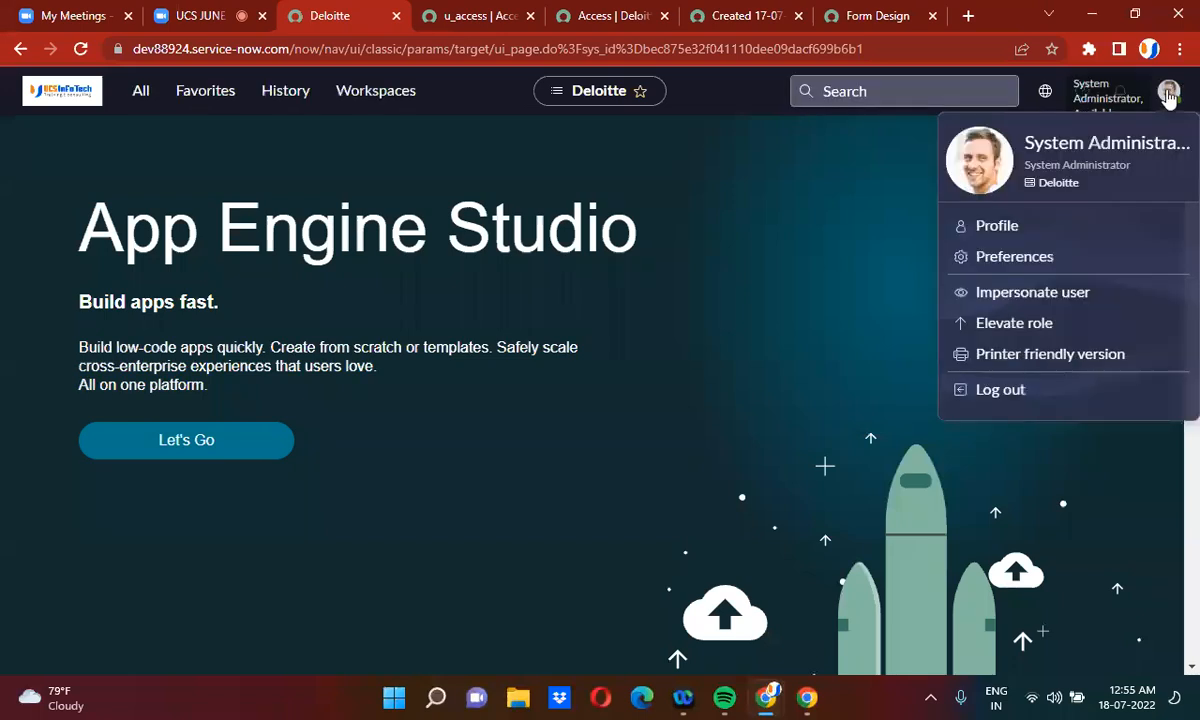
left_click(1014, 324)
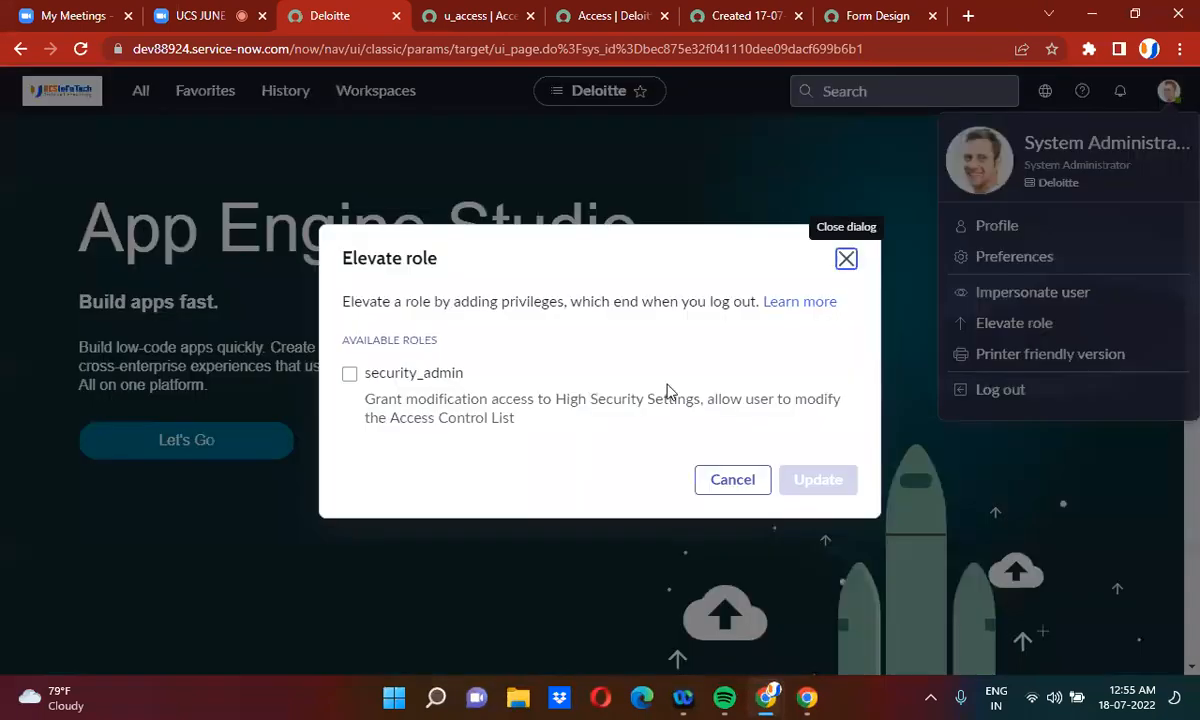
left_click(349, 374)
left_click(824, 484)
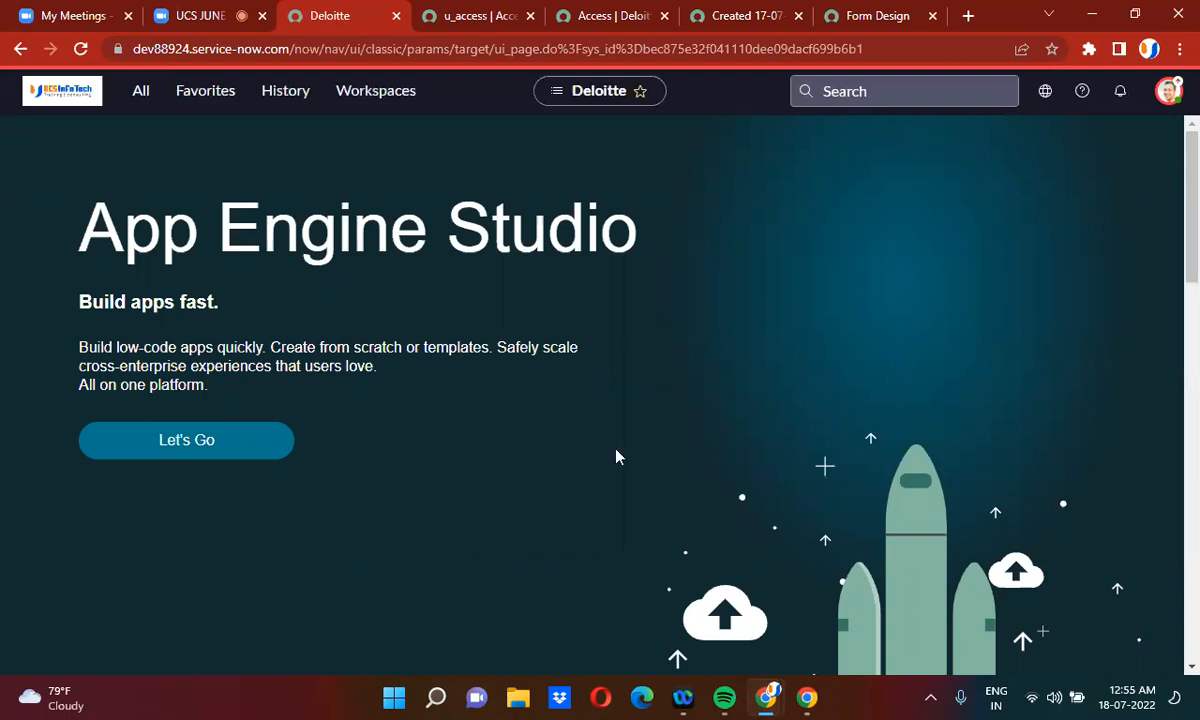
left_click(470, 12)
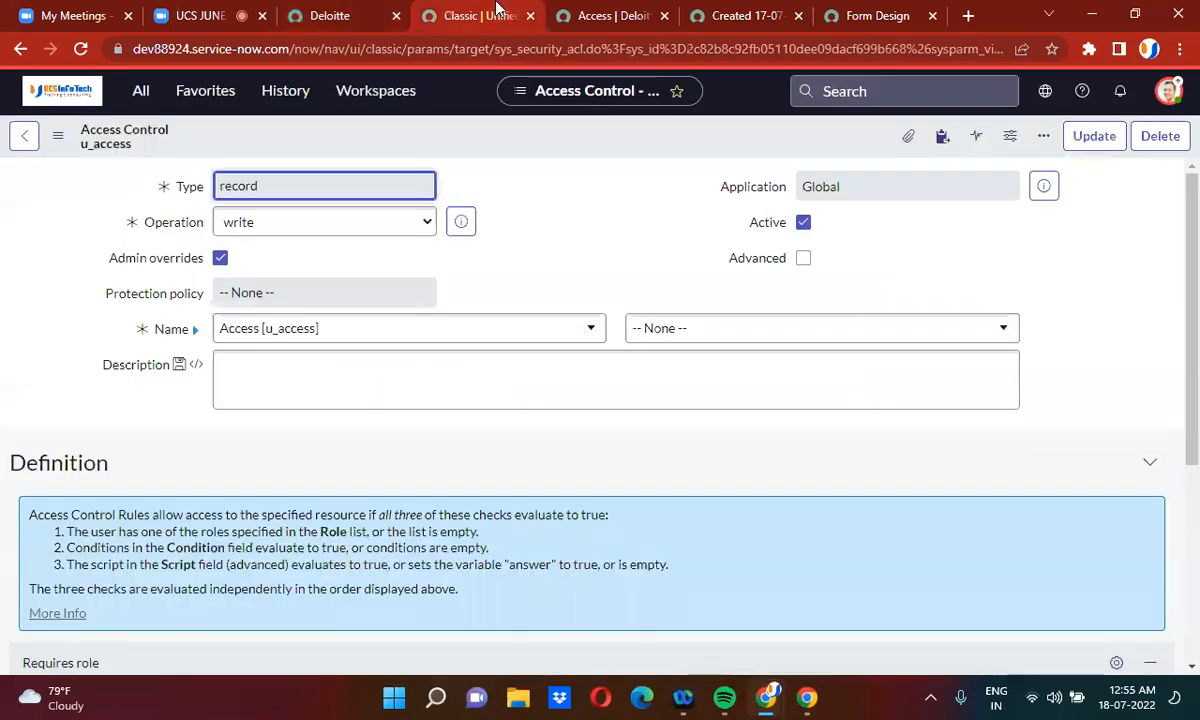
Step: Set the u_access rule's operation to delete and insert it as a separate rule, staying on the form and continuing past the security rules verification
left_click(300, 224)
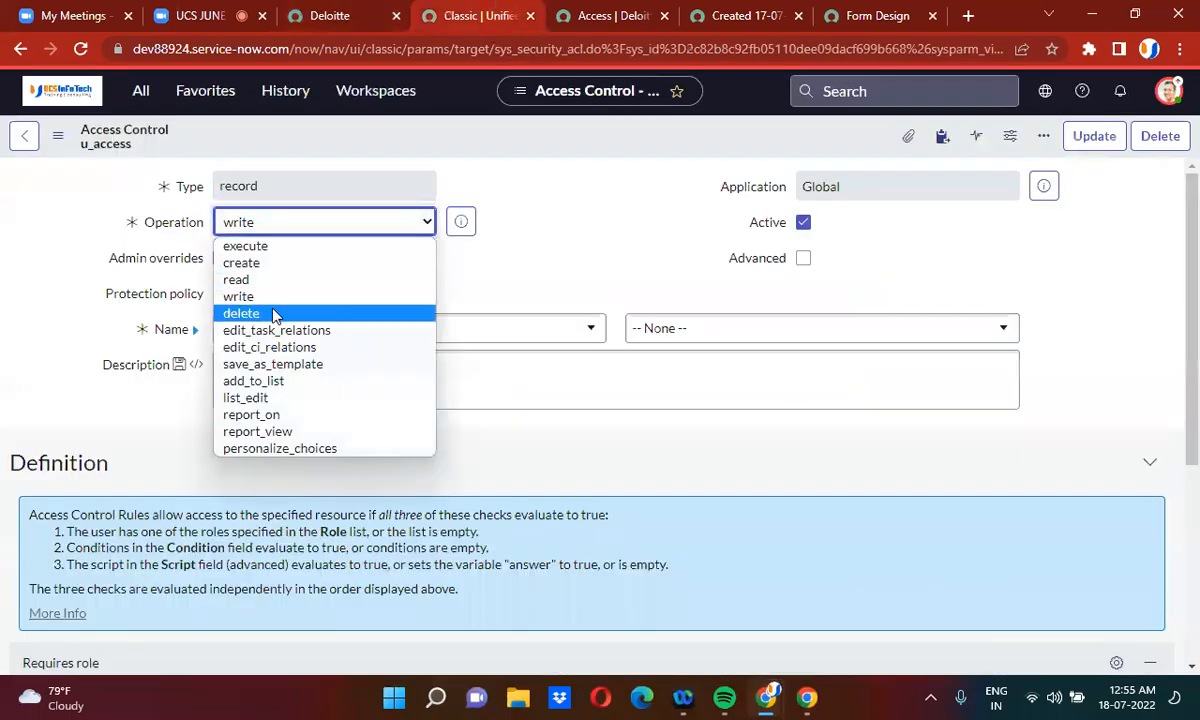
left_click(275, 314)
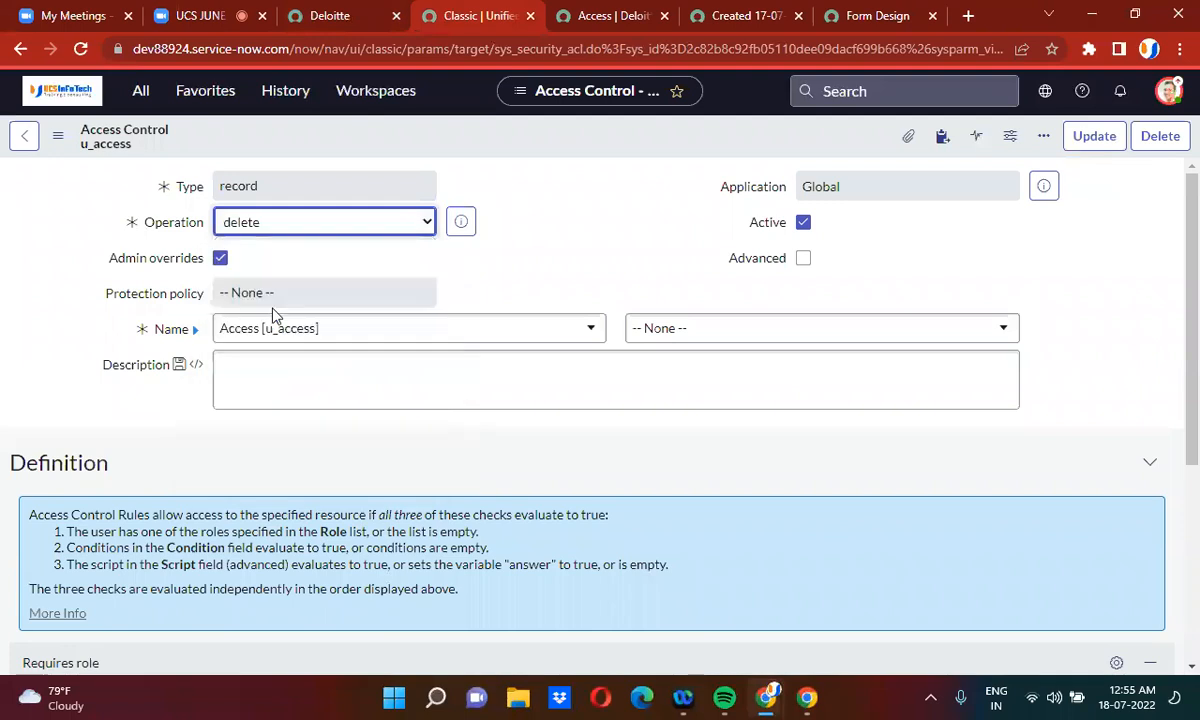
right_click(531, 145)
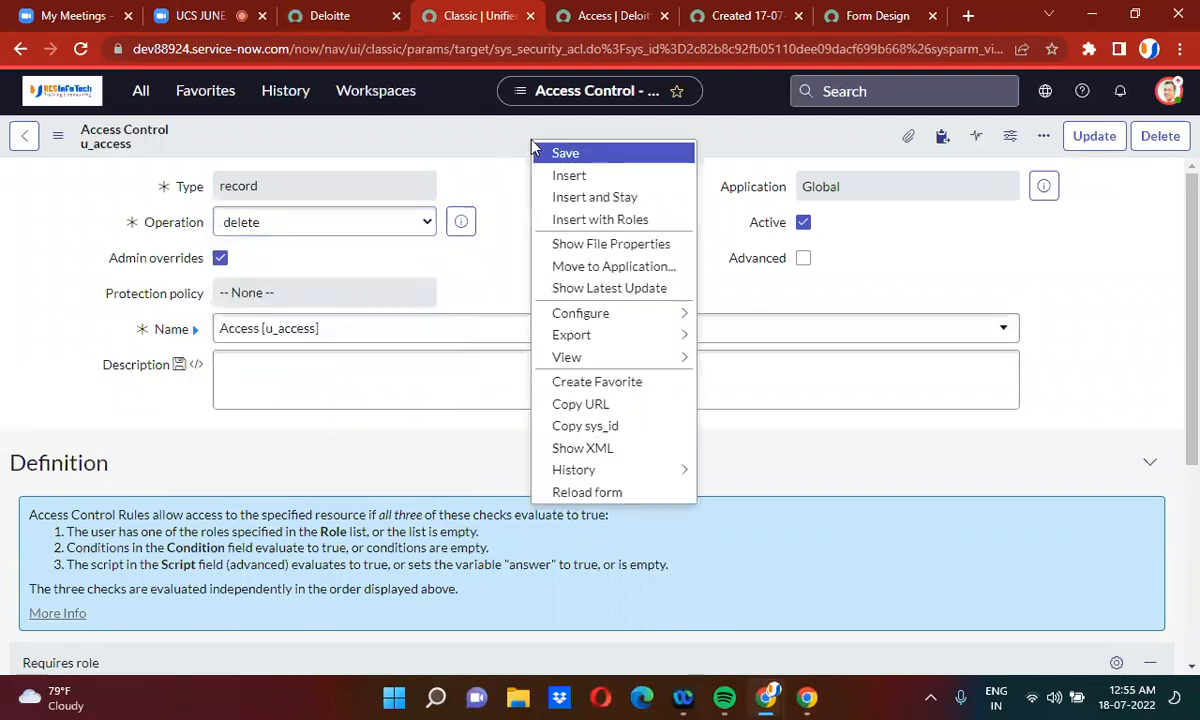
left_click(597, 200)
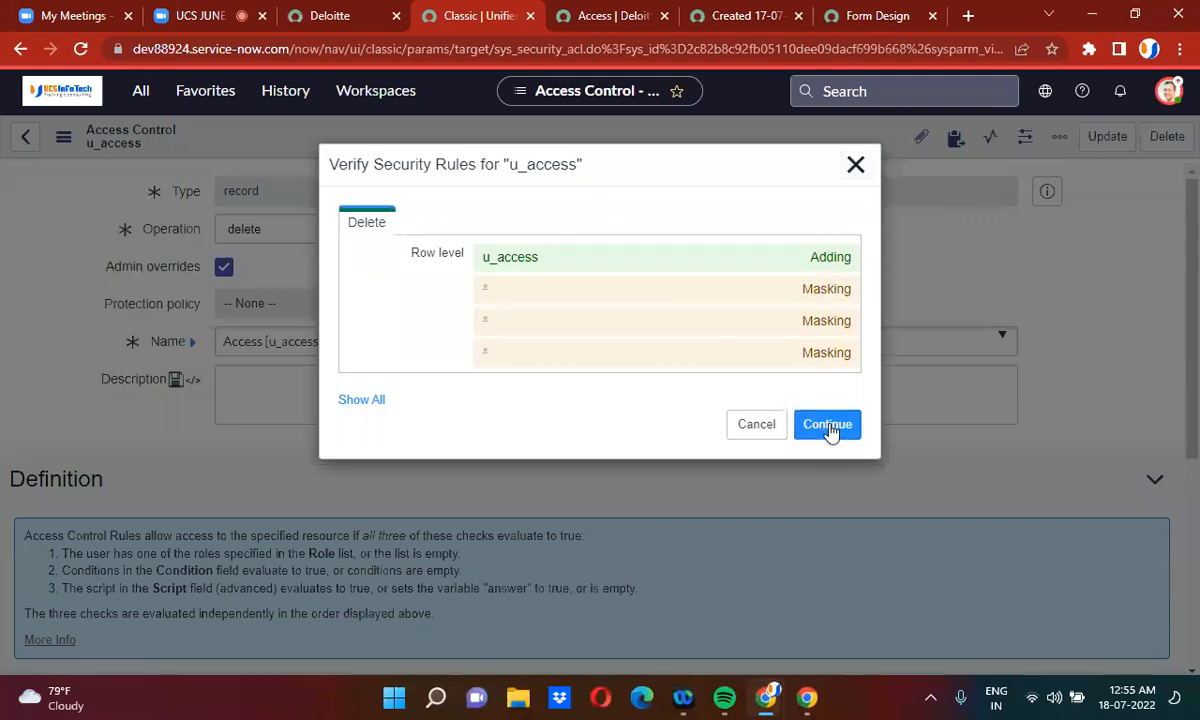
left_click(828, 425)
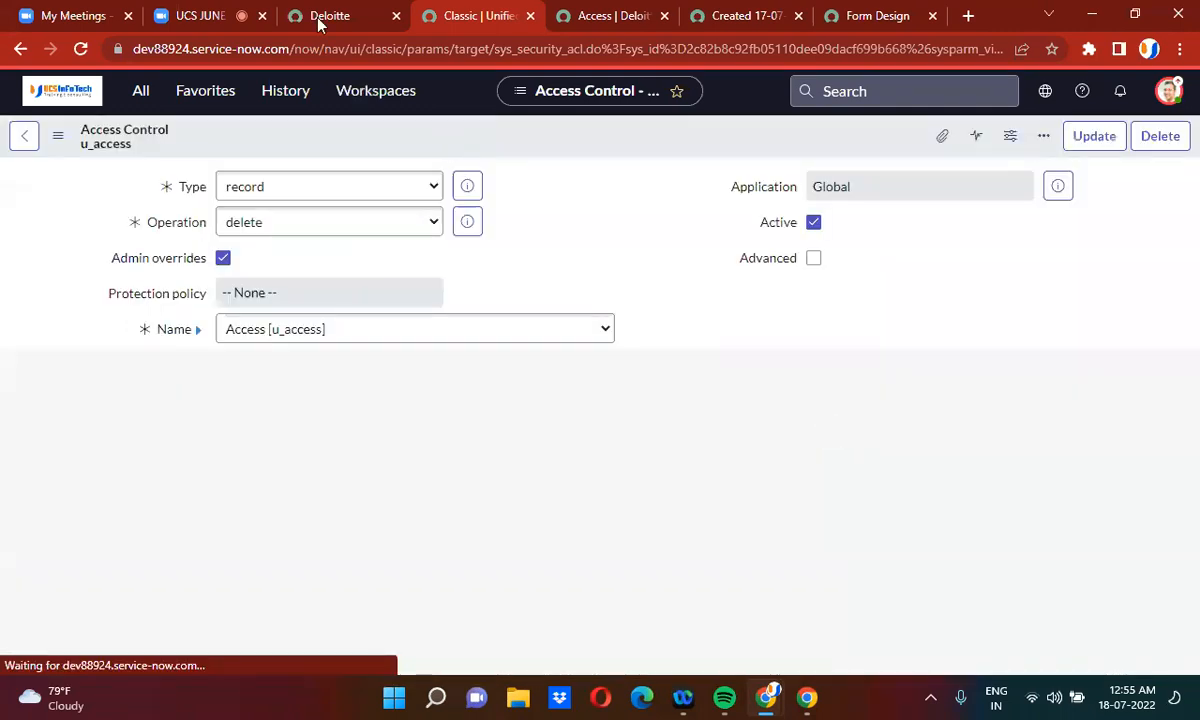
Step: Return to the main ServiceNow page and impersonate the fourth user in the recent impersonations
left_click(313, 12)
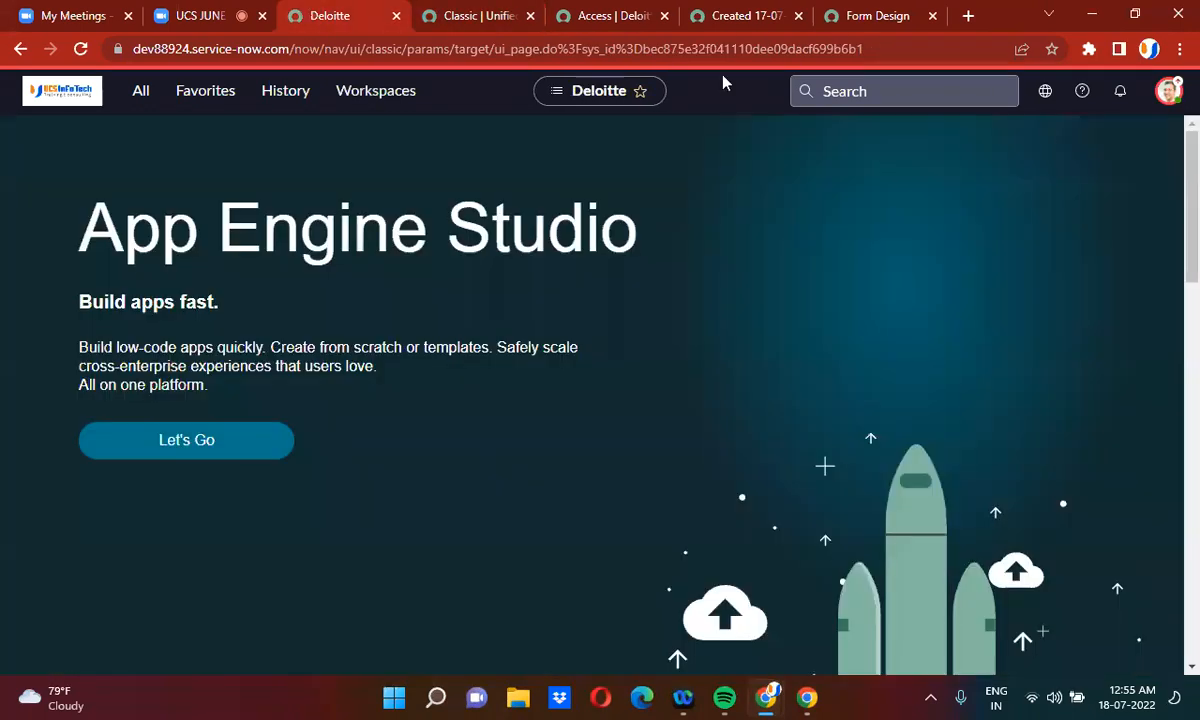
left_click(1169, 93)
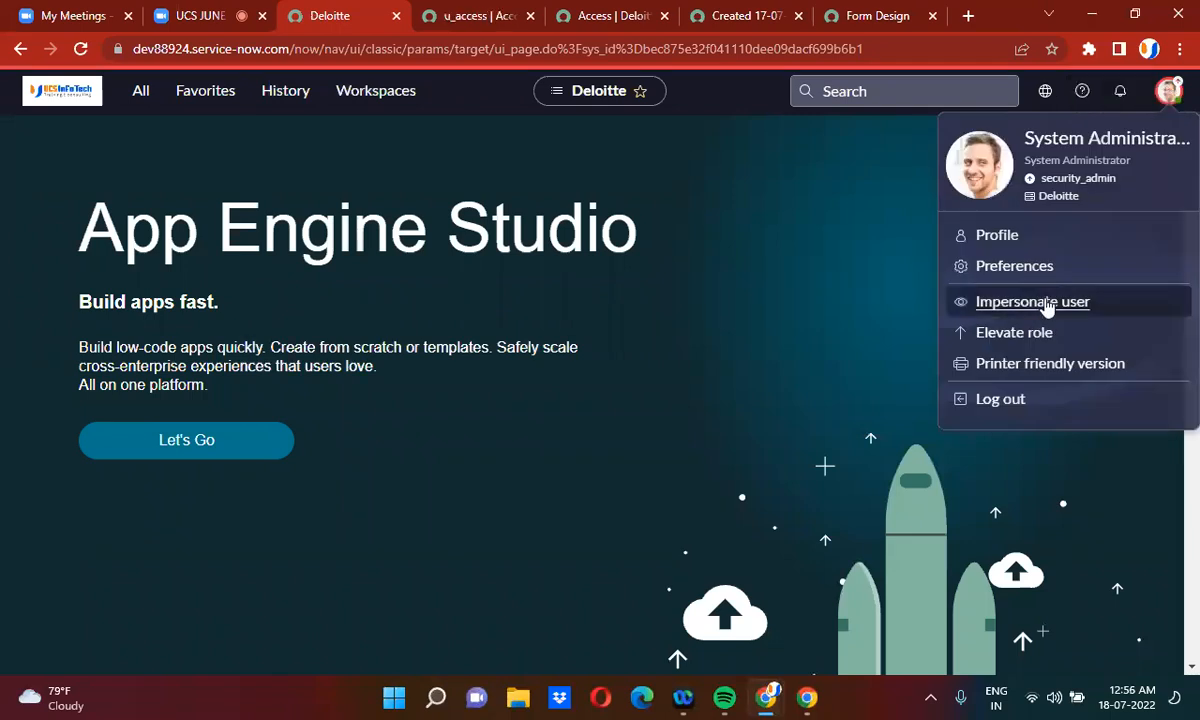
left_click(1040, 302)
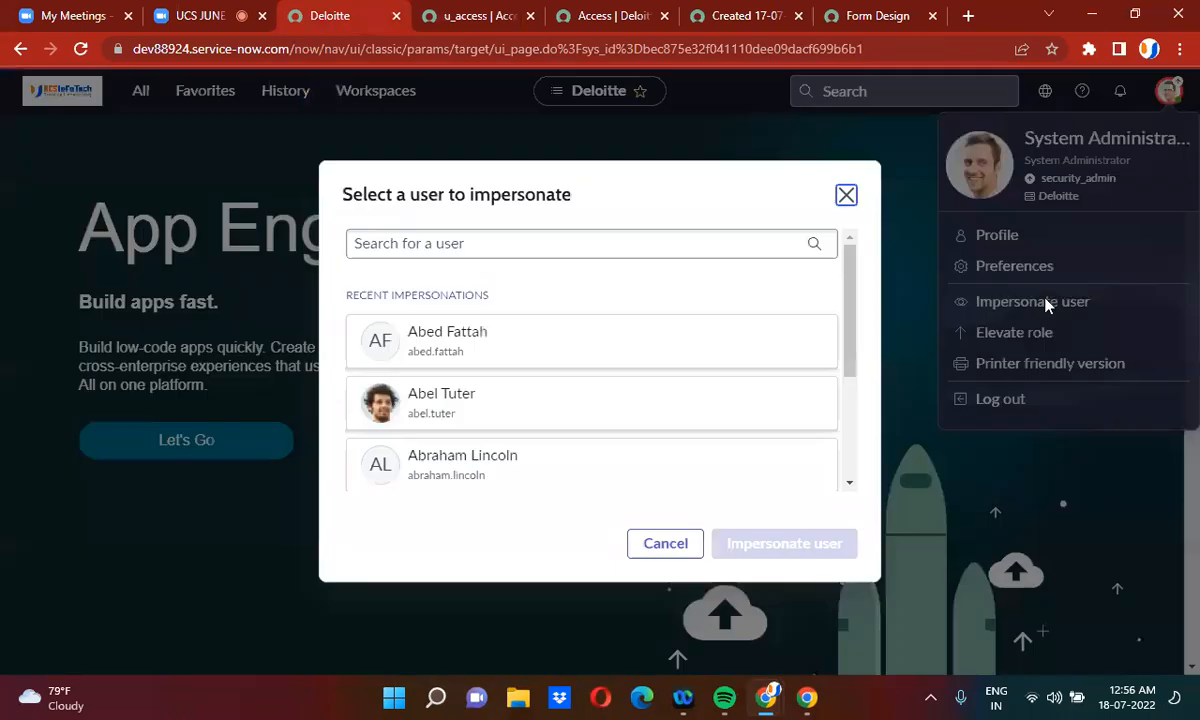
scroll(857, 465, "down", 2)
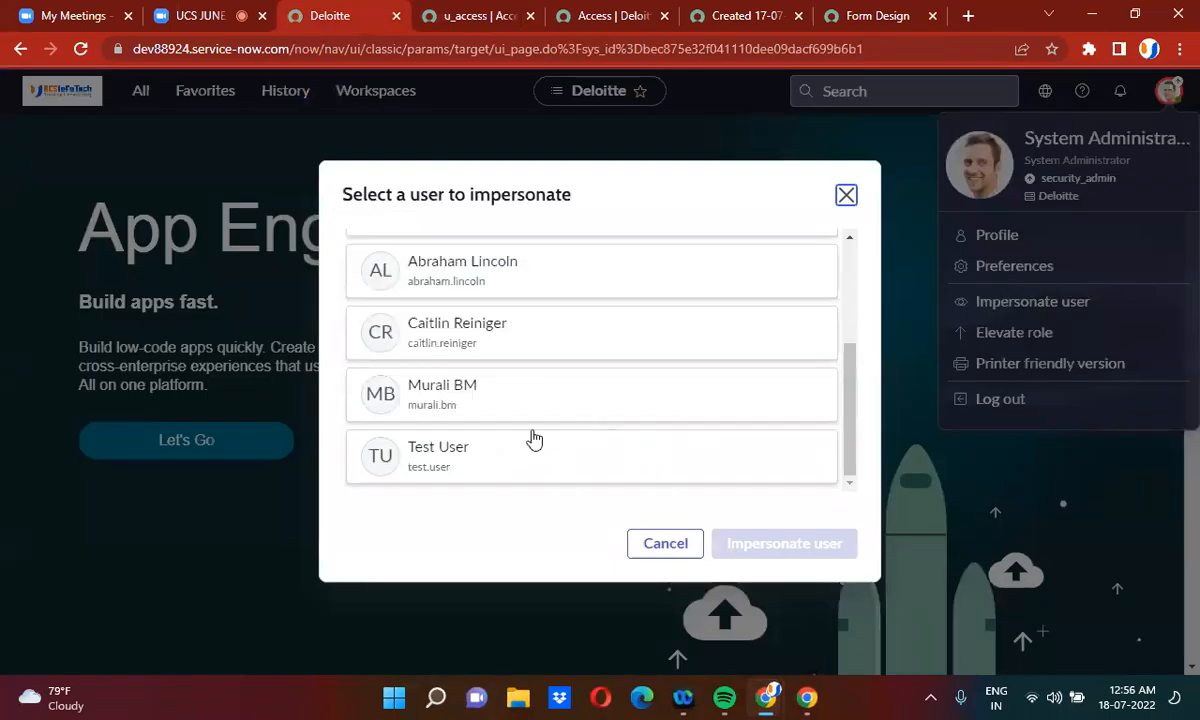
left_click(528, 339)
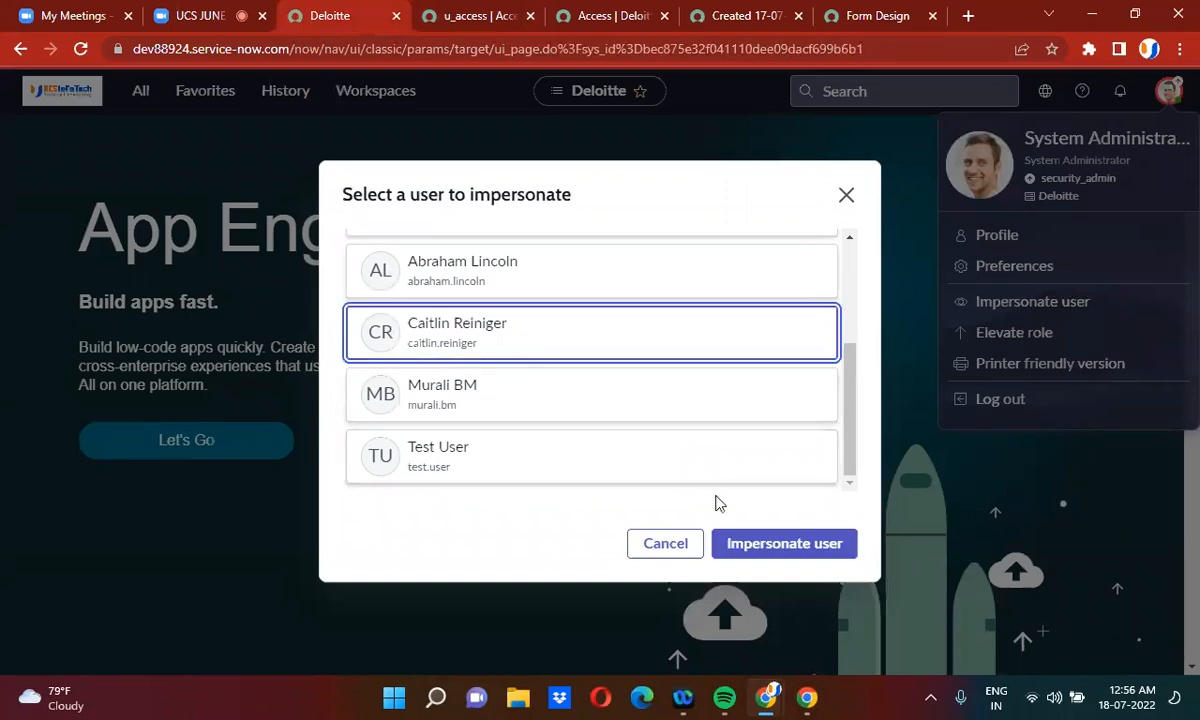
left_click(799, 556)
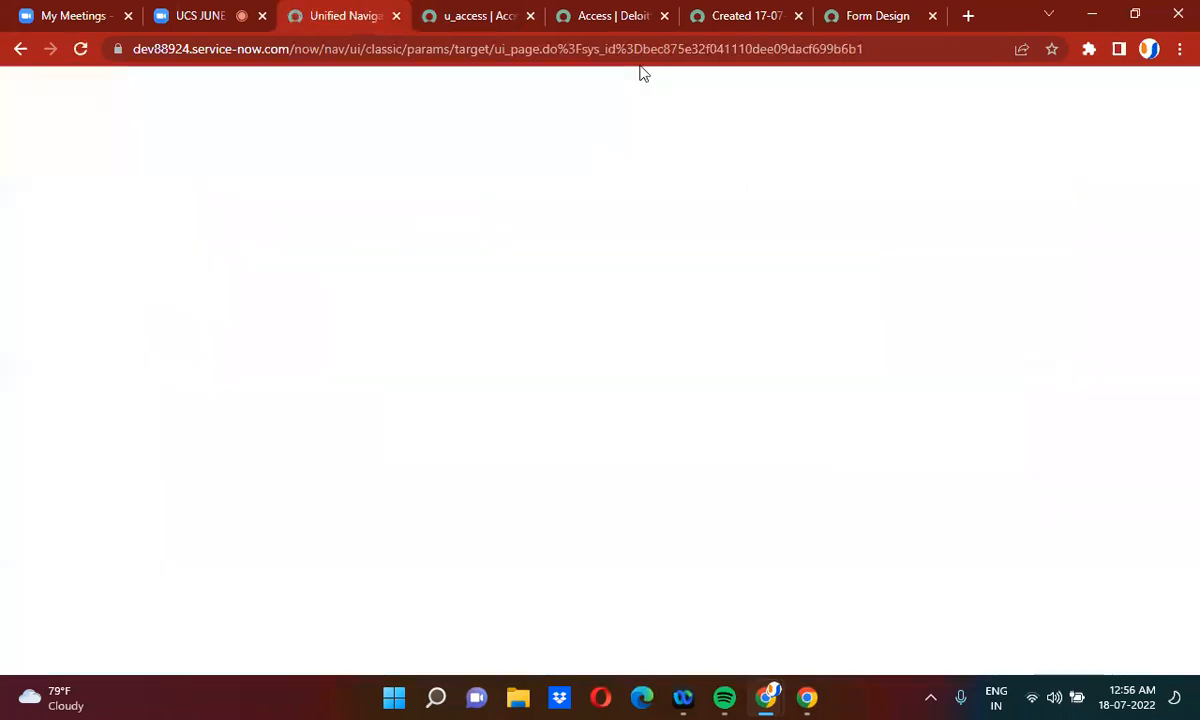
Step: Reload the Access record list as the impersonated user and open the first record in a separate browser tab to check for the Delete option
left_click(595, 14)
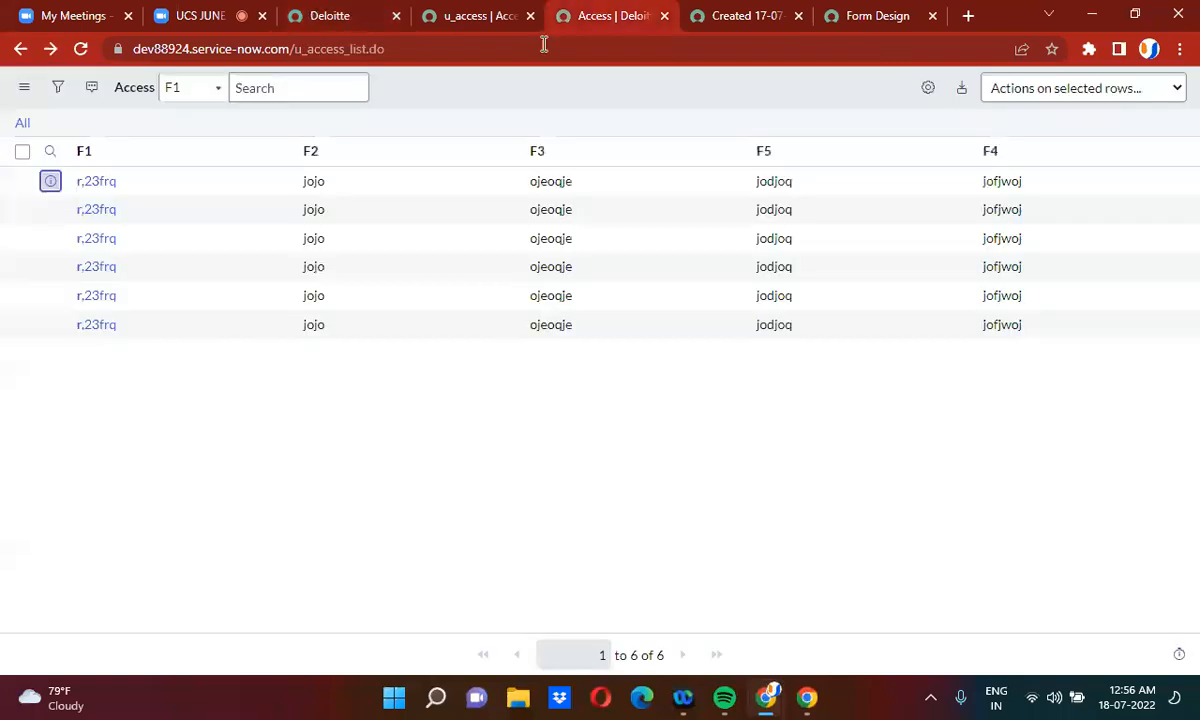
left_click(80, 50)
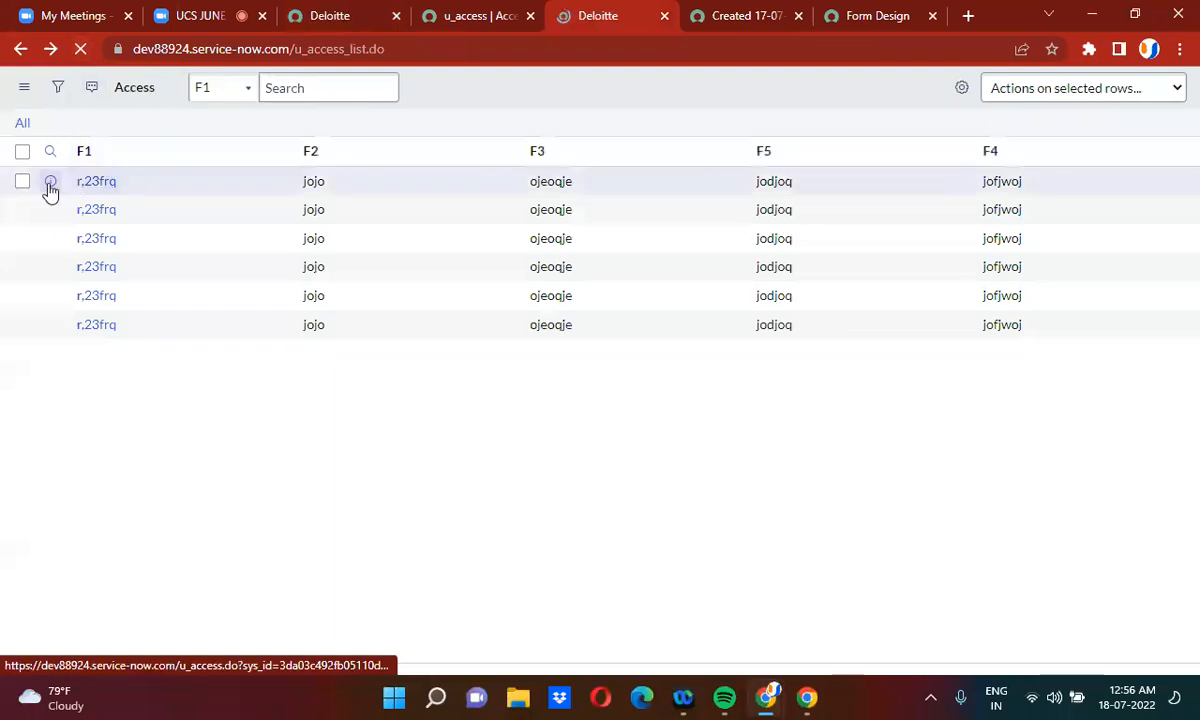
right_click(50, 185)
left_click(100, 197)
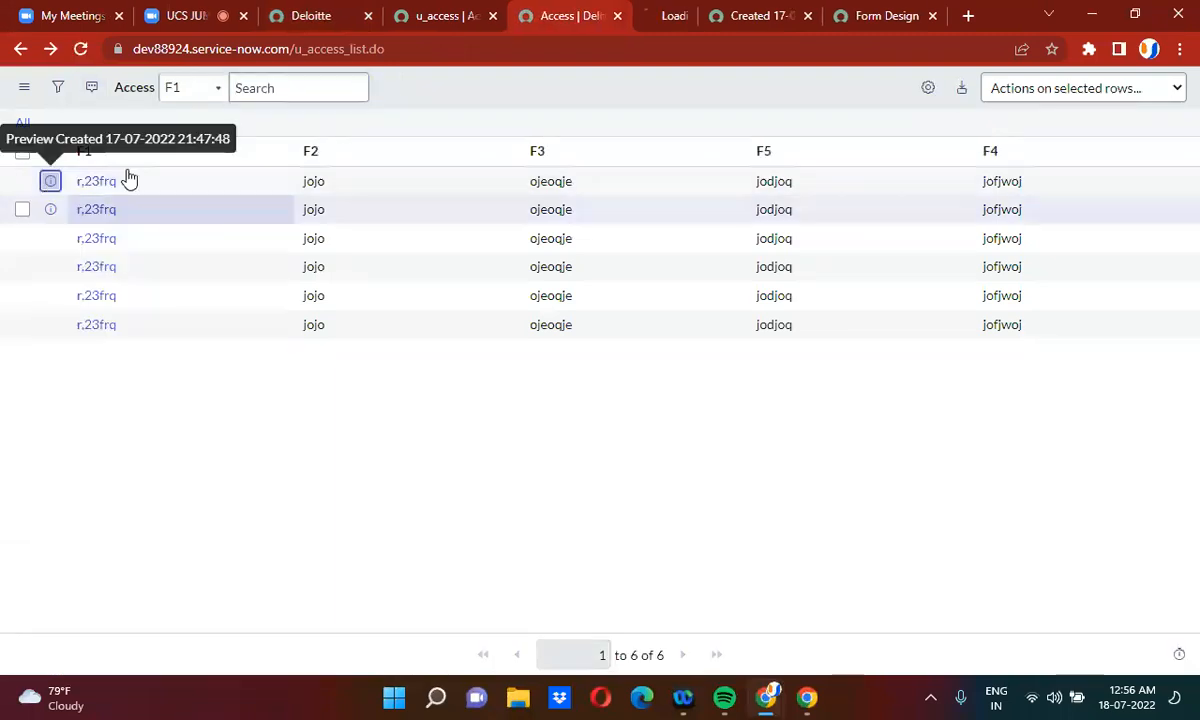
left_click(628, 10)
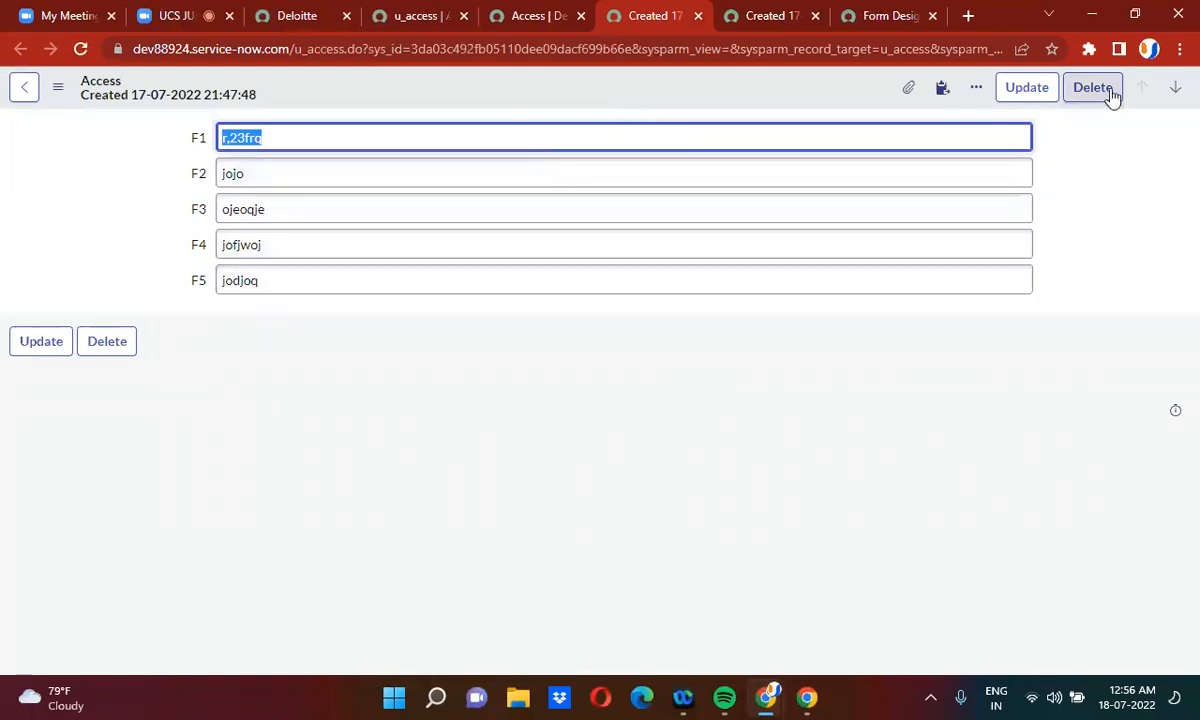
Step: Leave the Access record, go back to the main ServiceNow page and end the impersonation
left_click(528, 15)
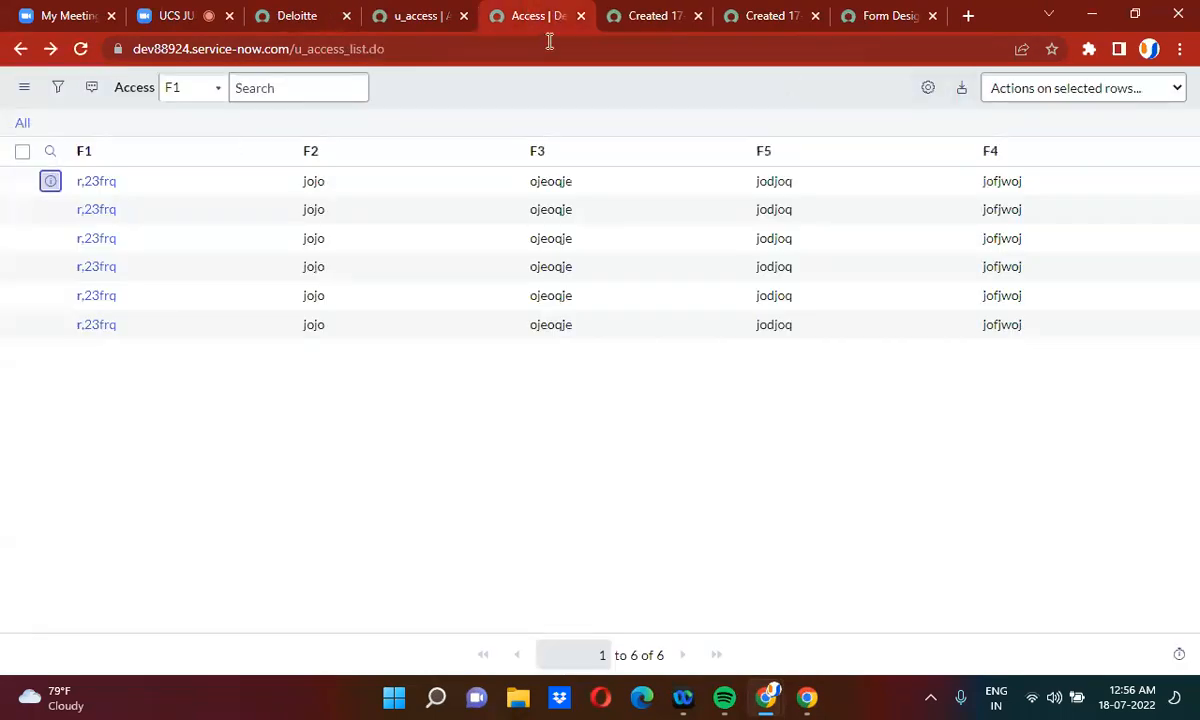
left_click(322, 17)
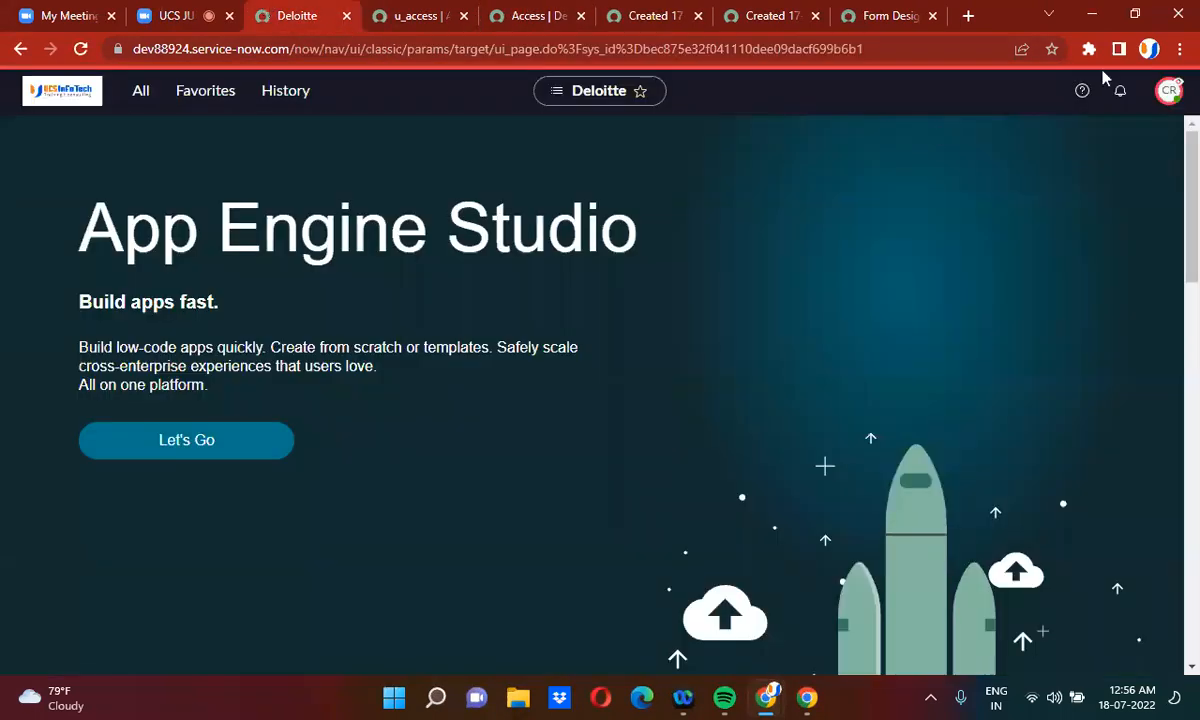
left_click(1168, 91)
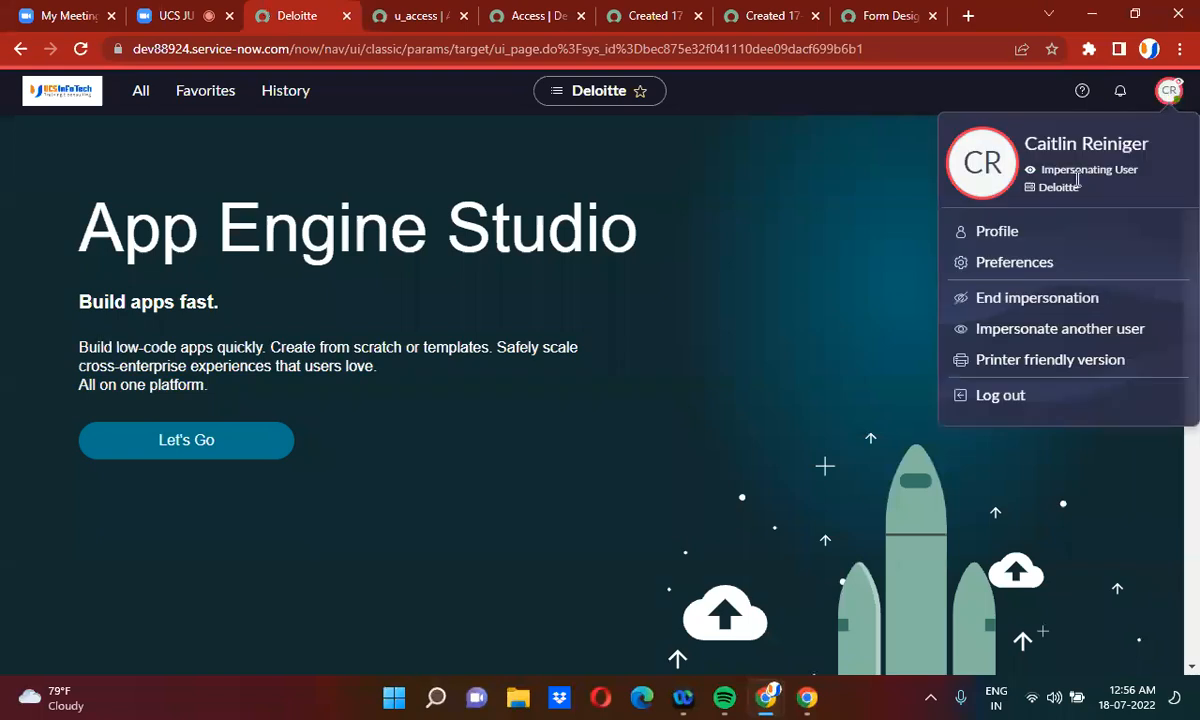
left_click(1017, 299)
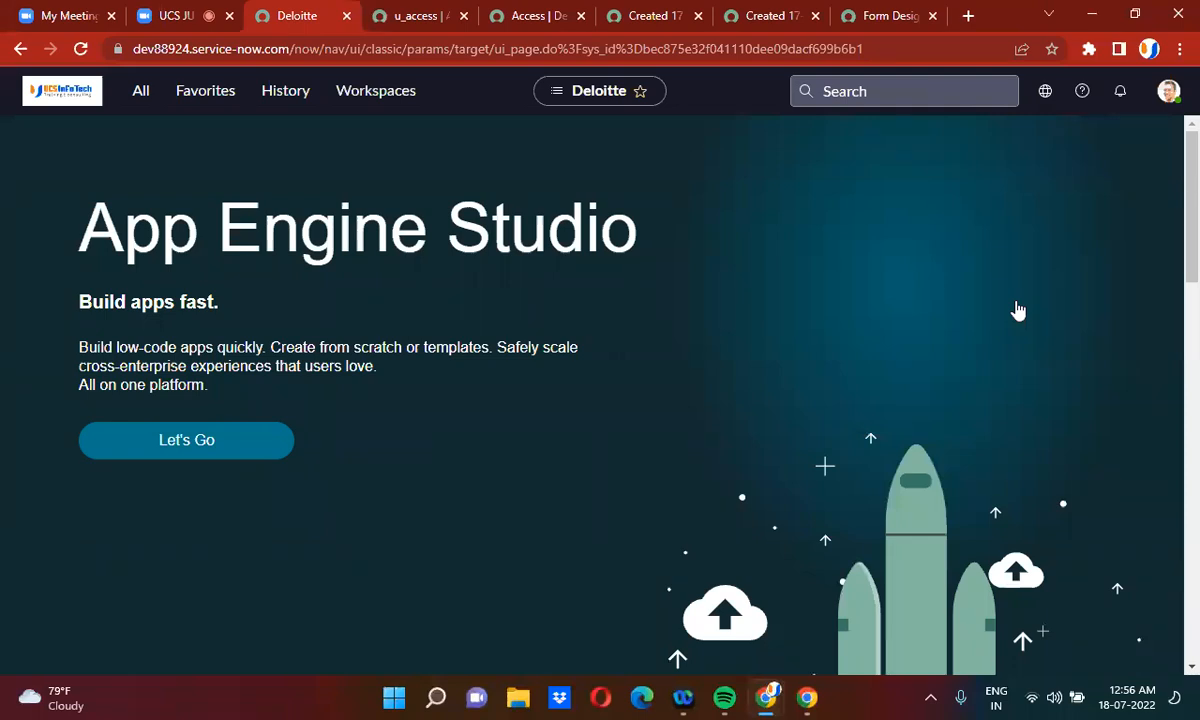
Step: Elevate the administrator session to the security_admin role
left_click(1169, 92)
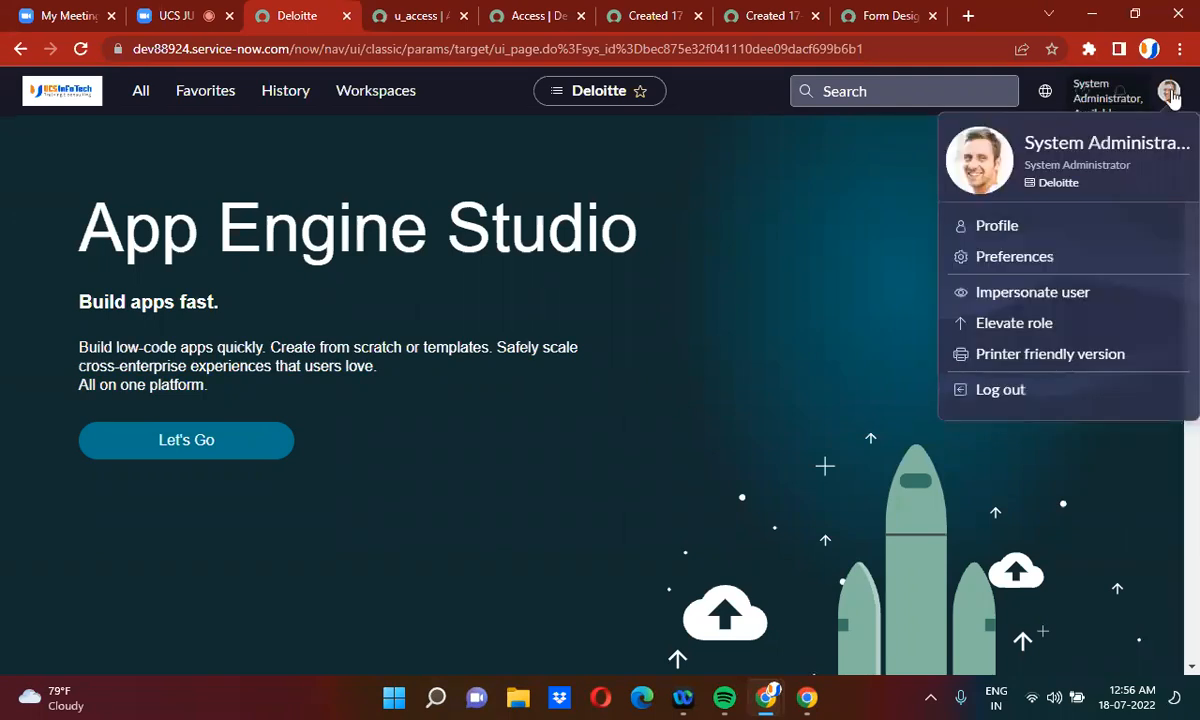
left_click(1010, 323)
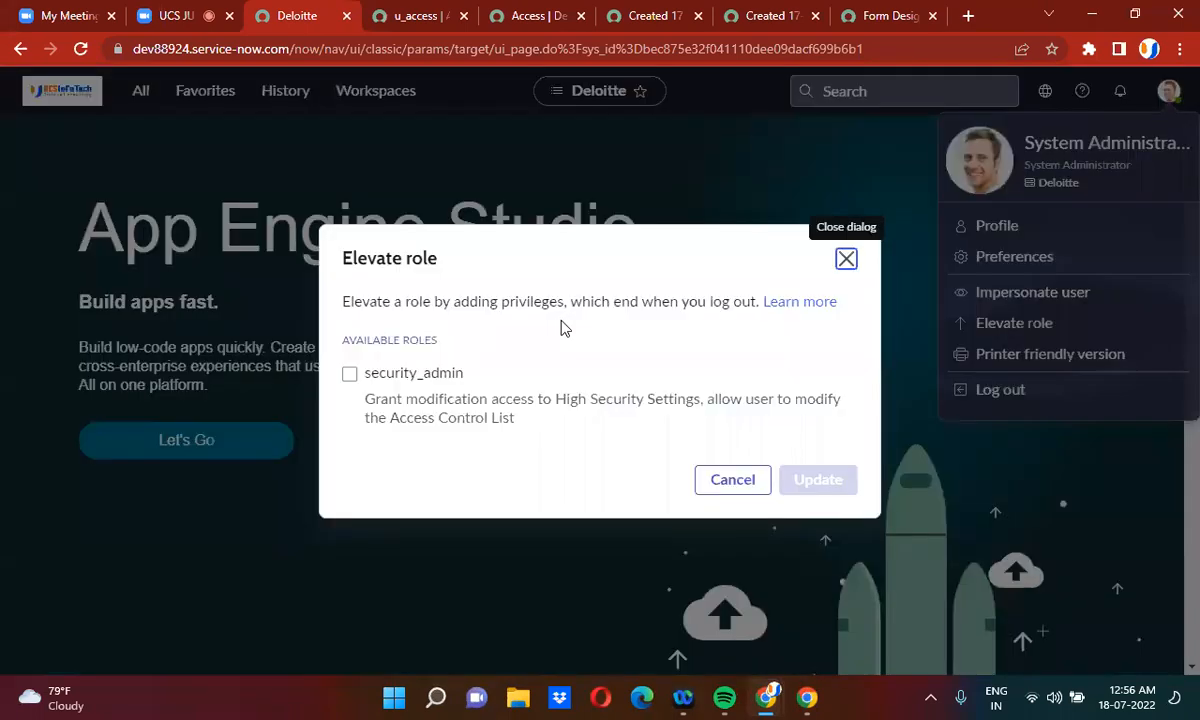
left_click(349, 374)
left_click(817, 480)
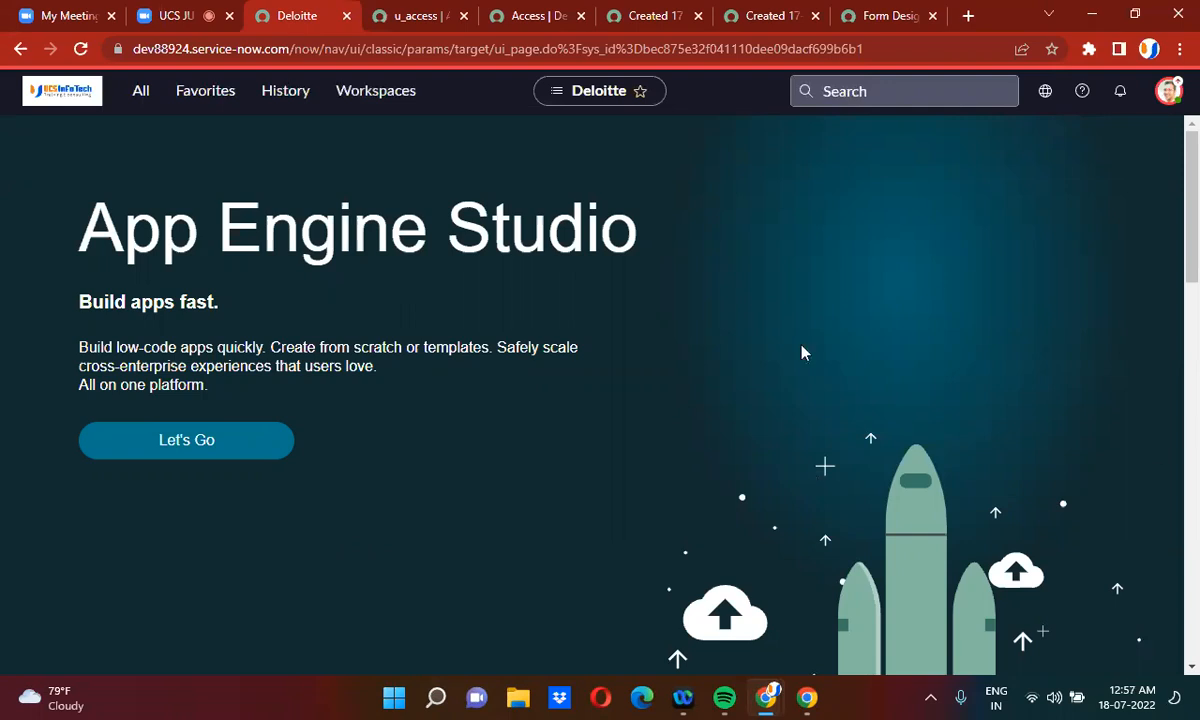
left_click(1168, 90)
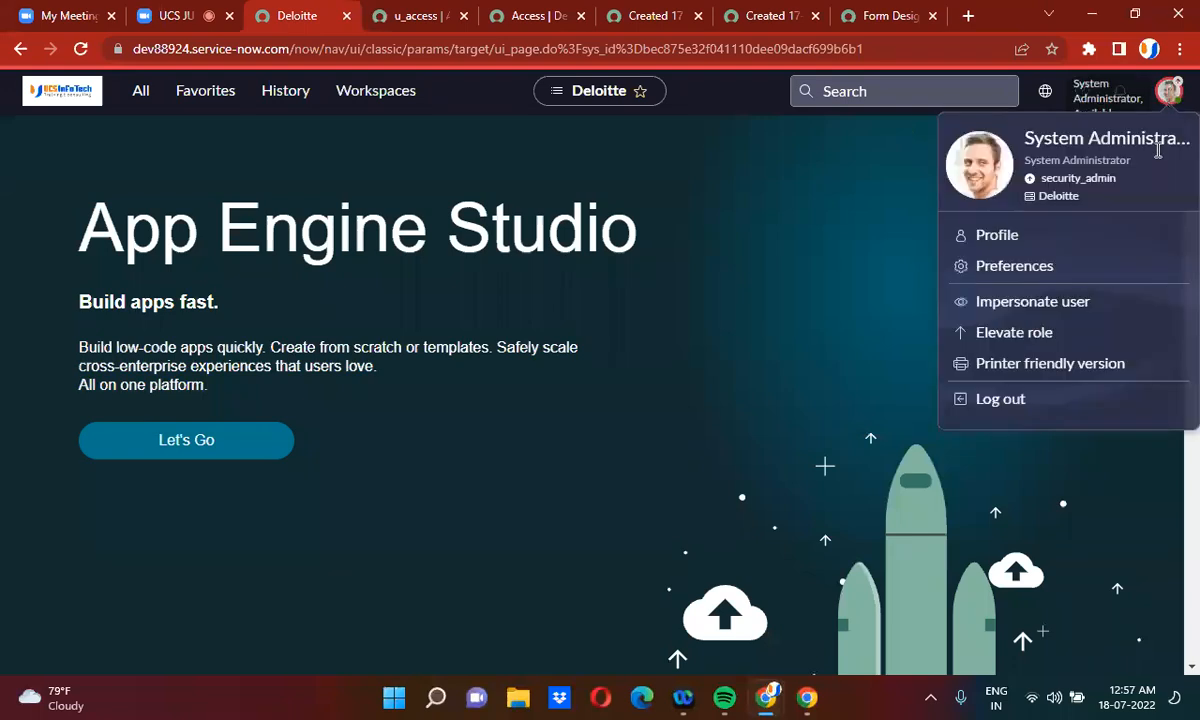
left_click(1015, 336)
left_click(846, 260)
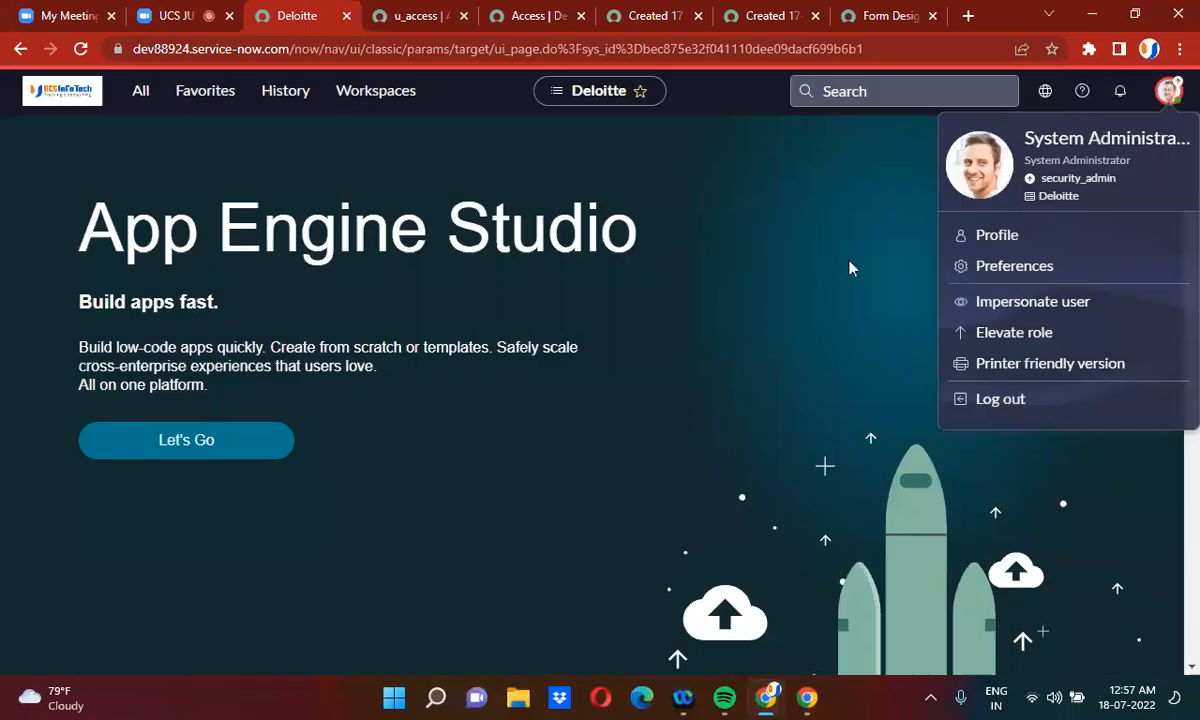
Step: Change the operation of the u_access delete rule to create and insert it as a separate rule, staying on the form and accepting the verification
left_click(380, 10)
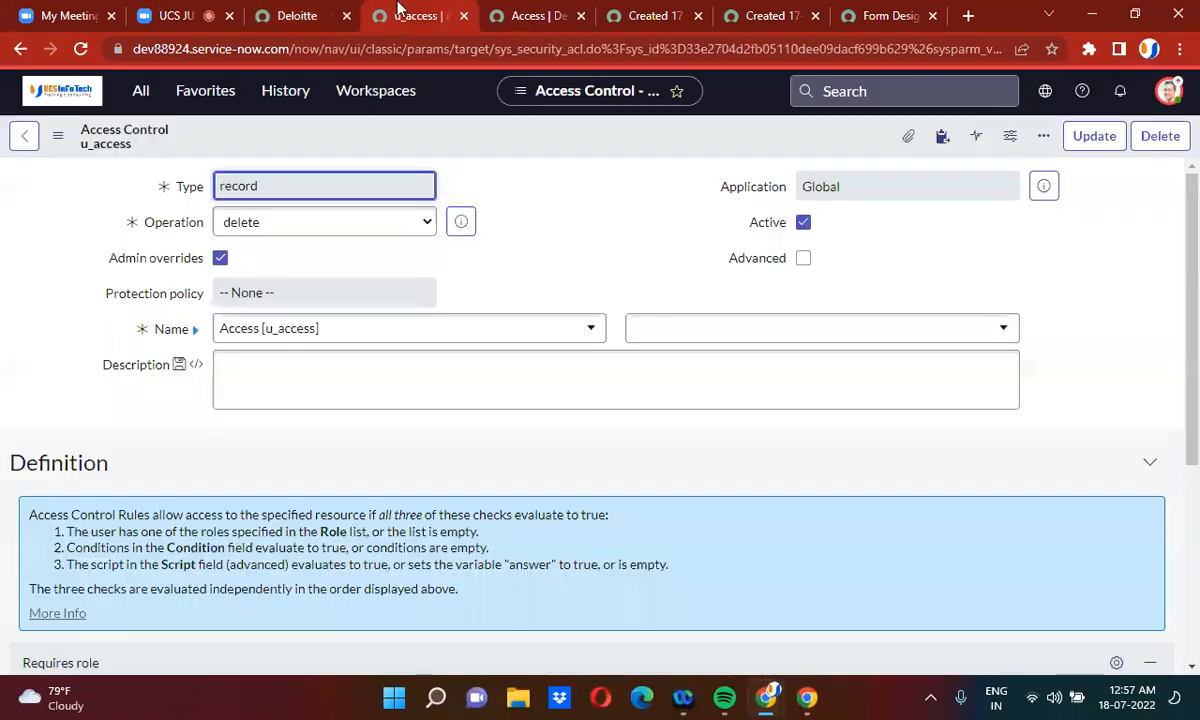
left_click(300, 232)
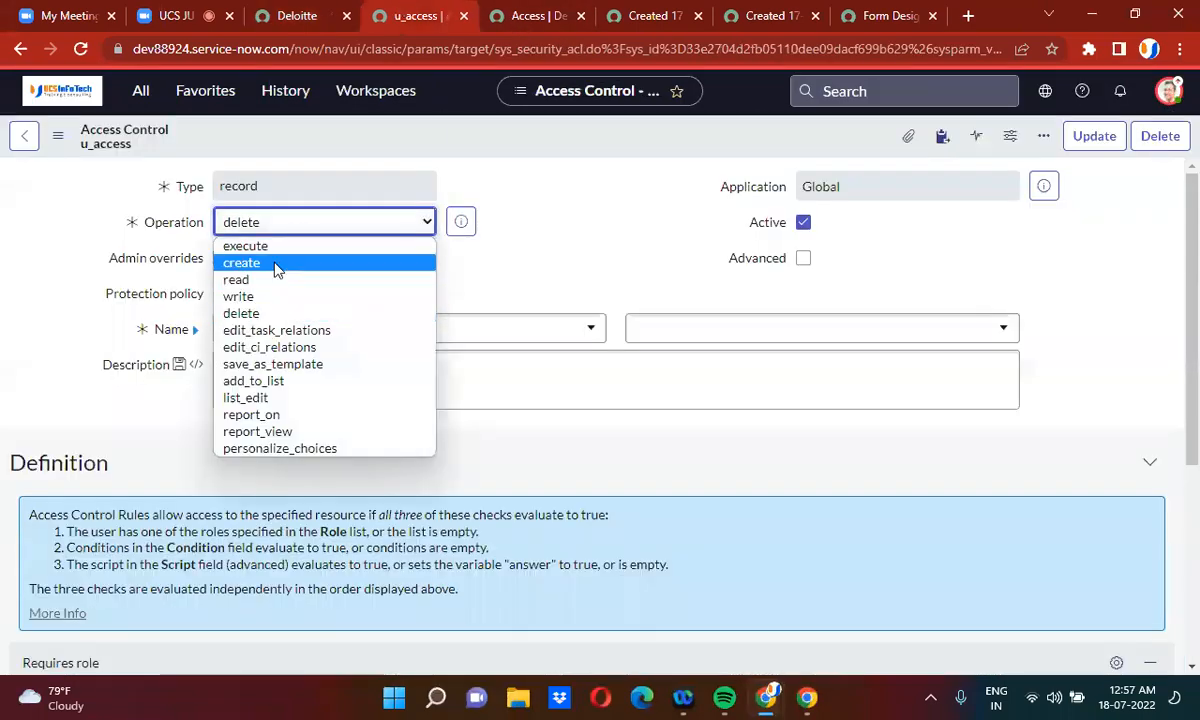
left_click(277, 264)
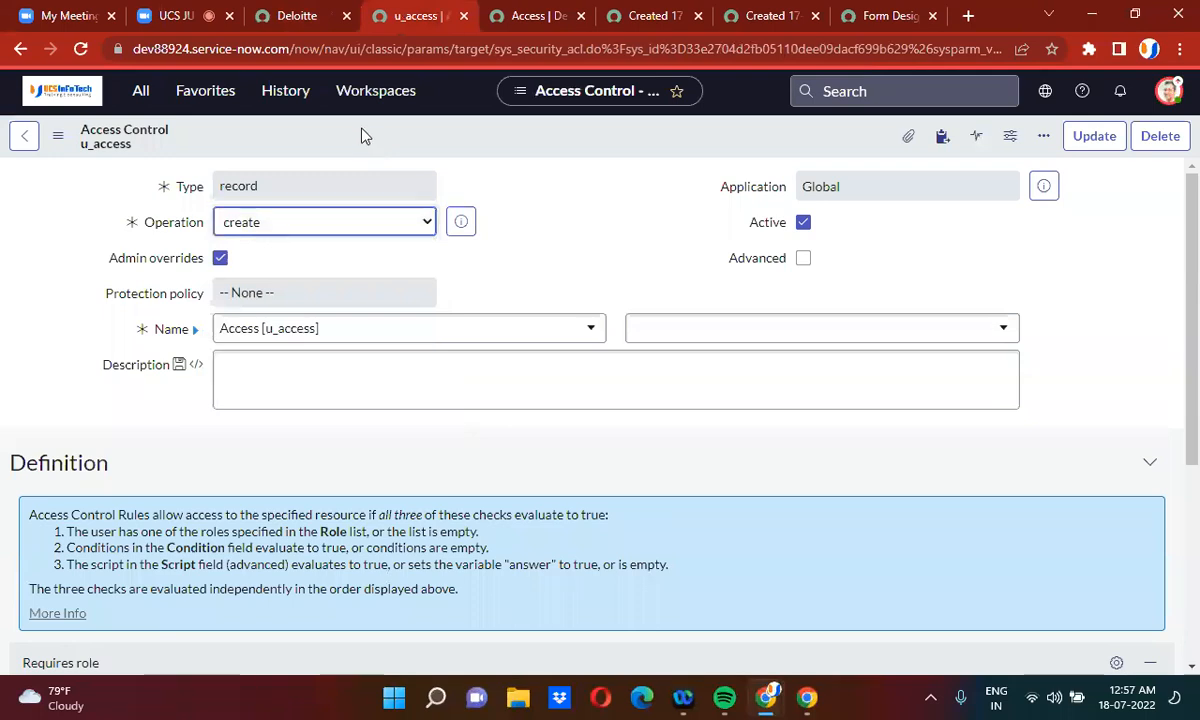
right_click(365, 136)
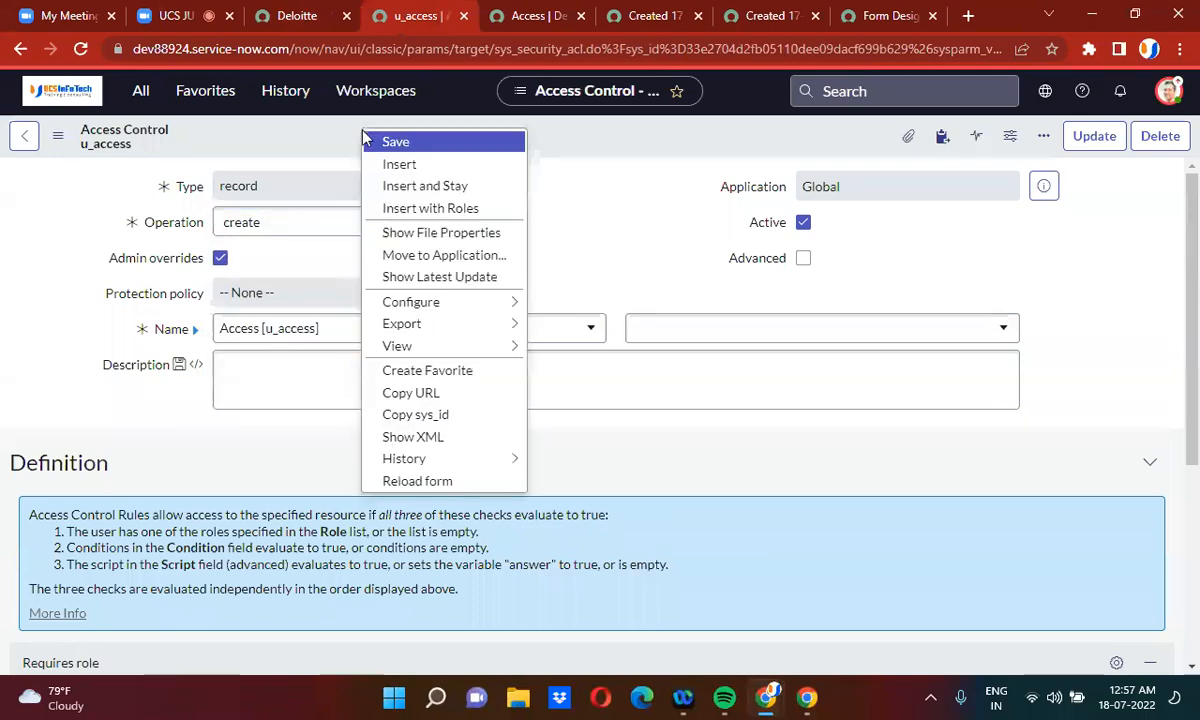
left_click(410, 188)
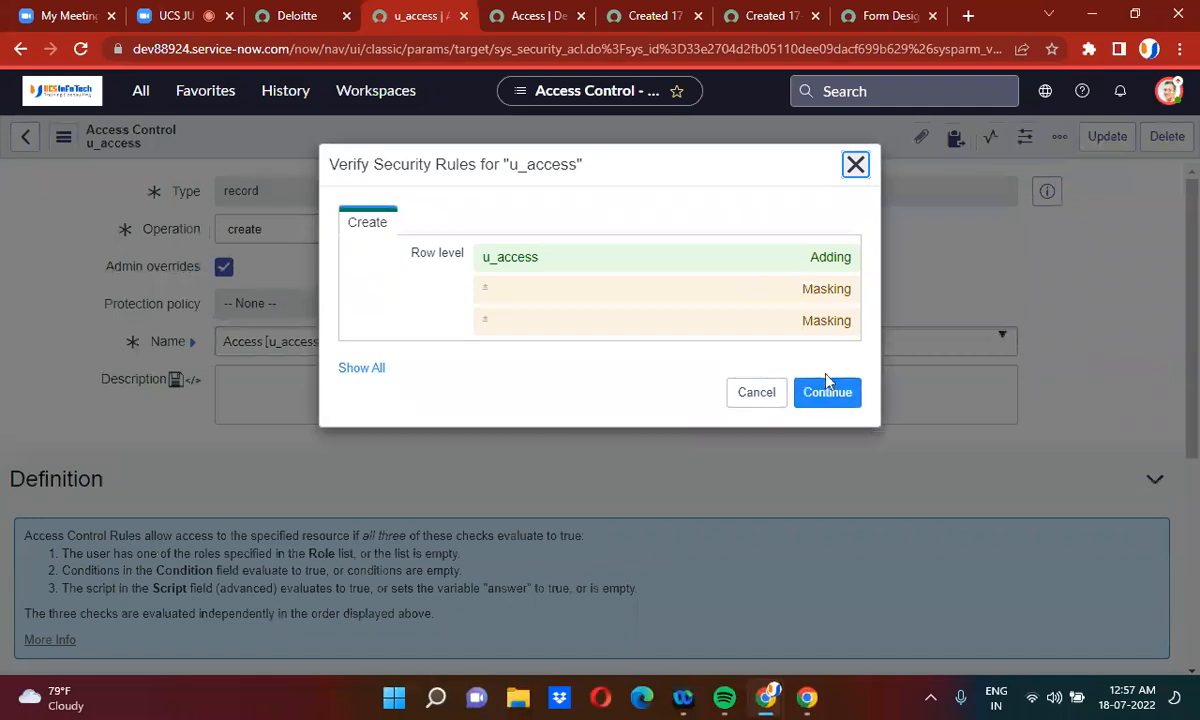
left_click(823, 392)
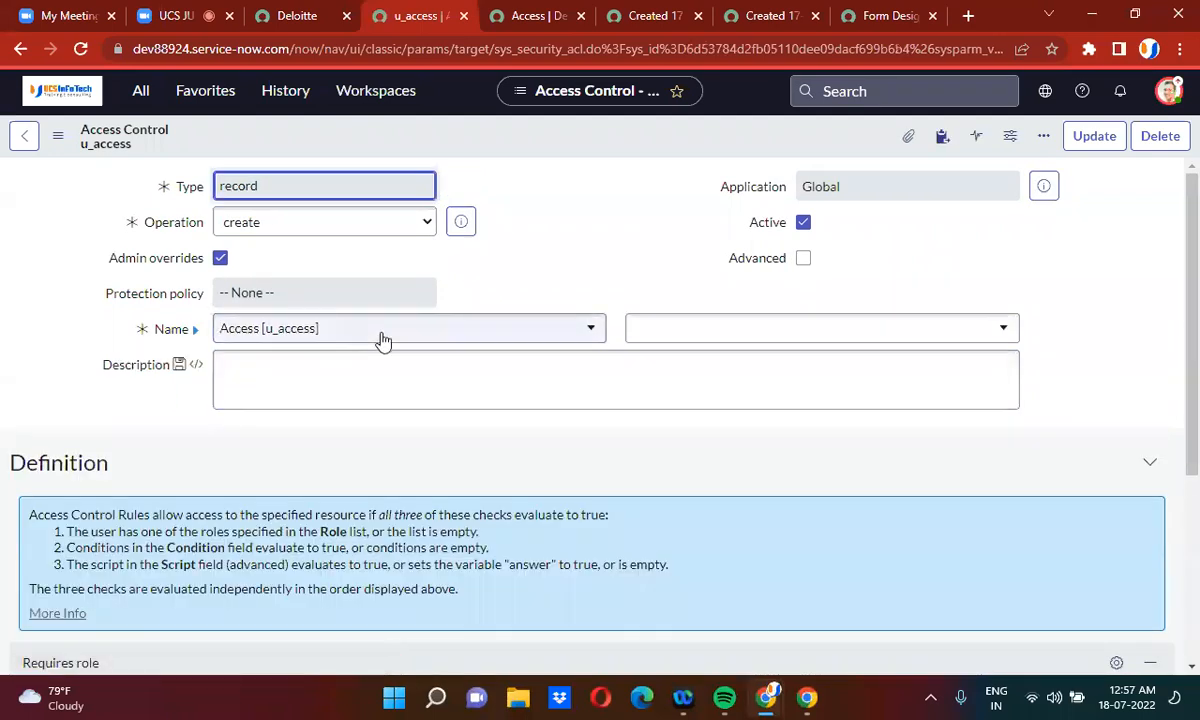
Step: Impersonate the third user in the recent impersonations and return to the browser tab with the u_access create rule
left_click(313, 13)
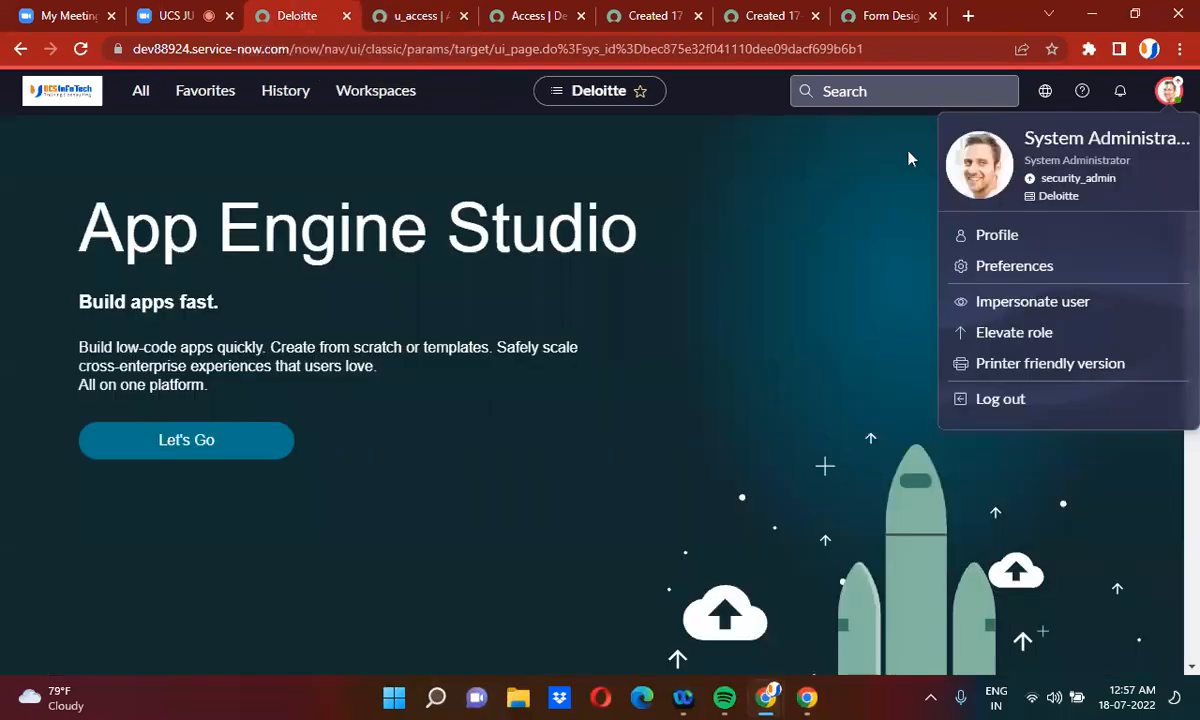
left_click(1022, 302)
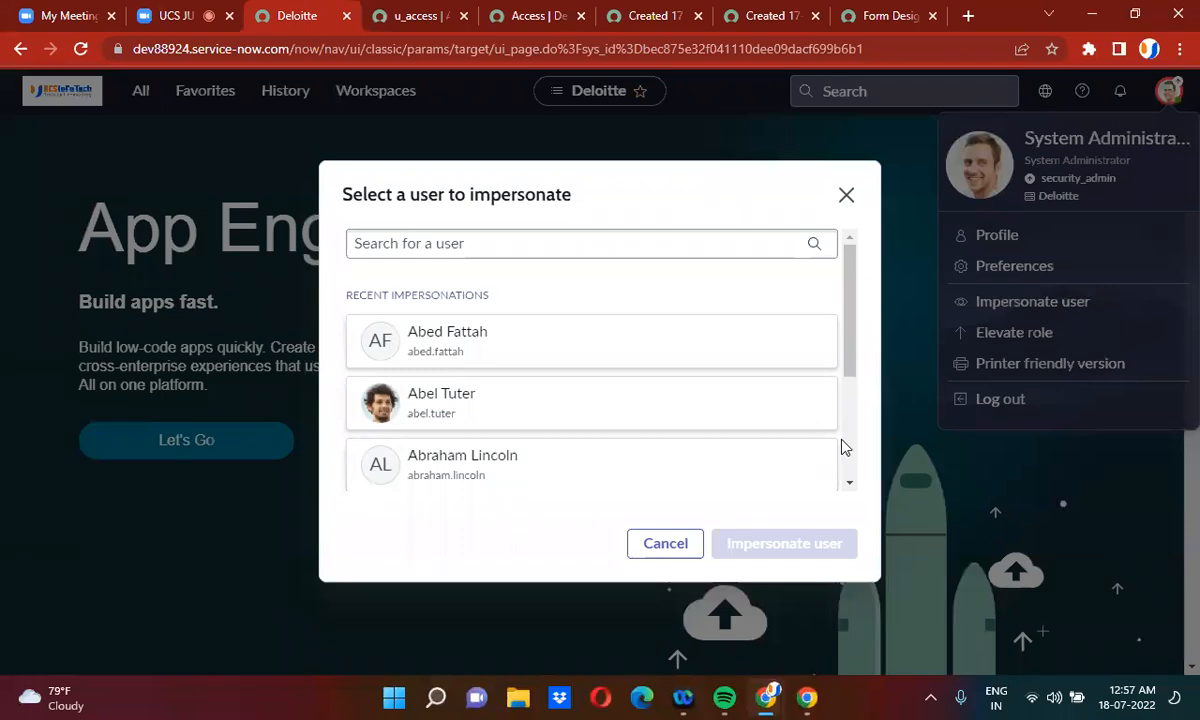
scroll(846, 455, "down", 3)
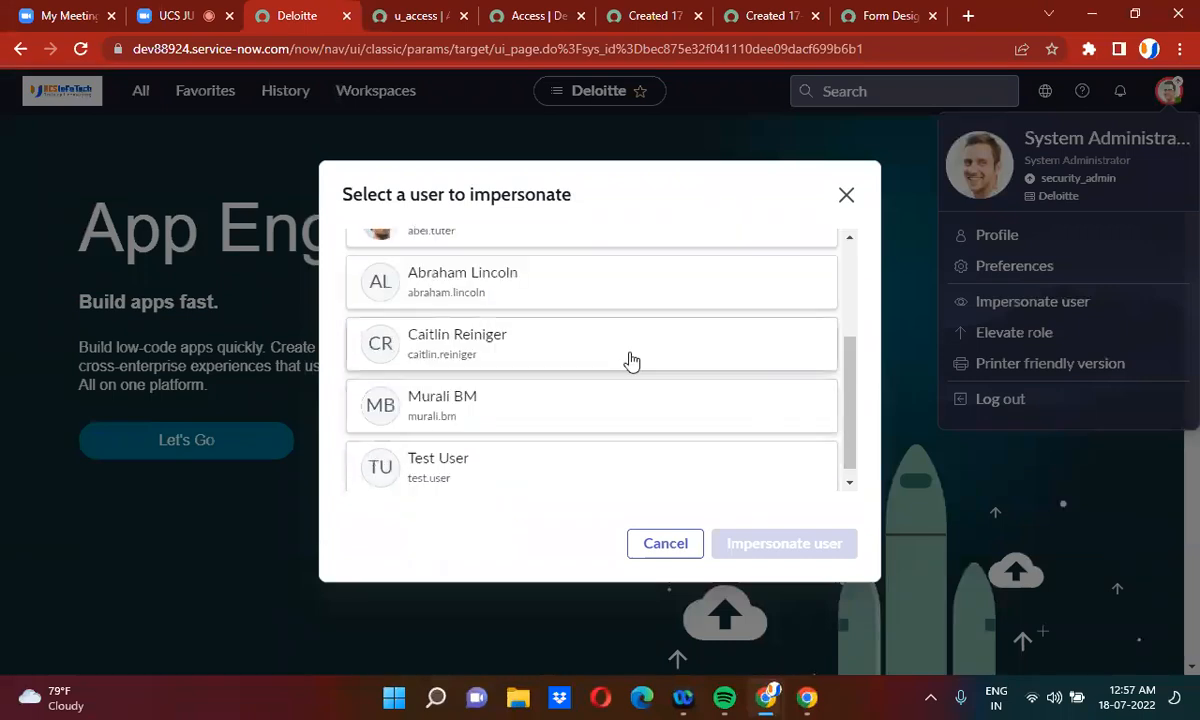
left_click(471, 277)
left_click(783, 546)
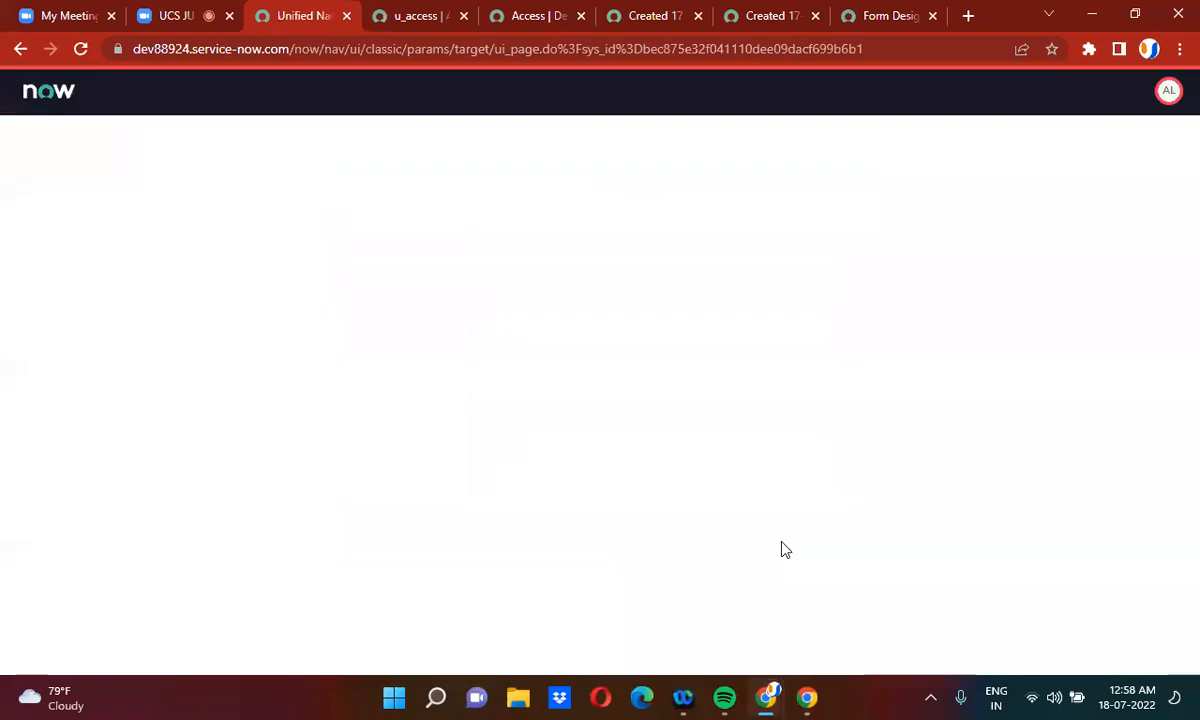
left_click(399, 18)
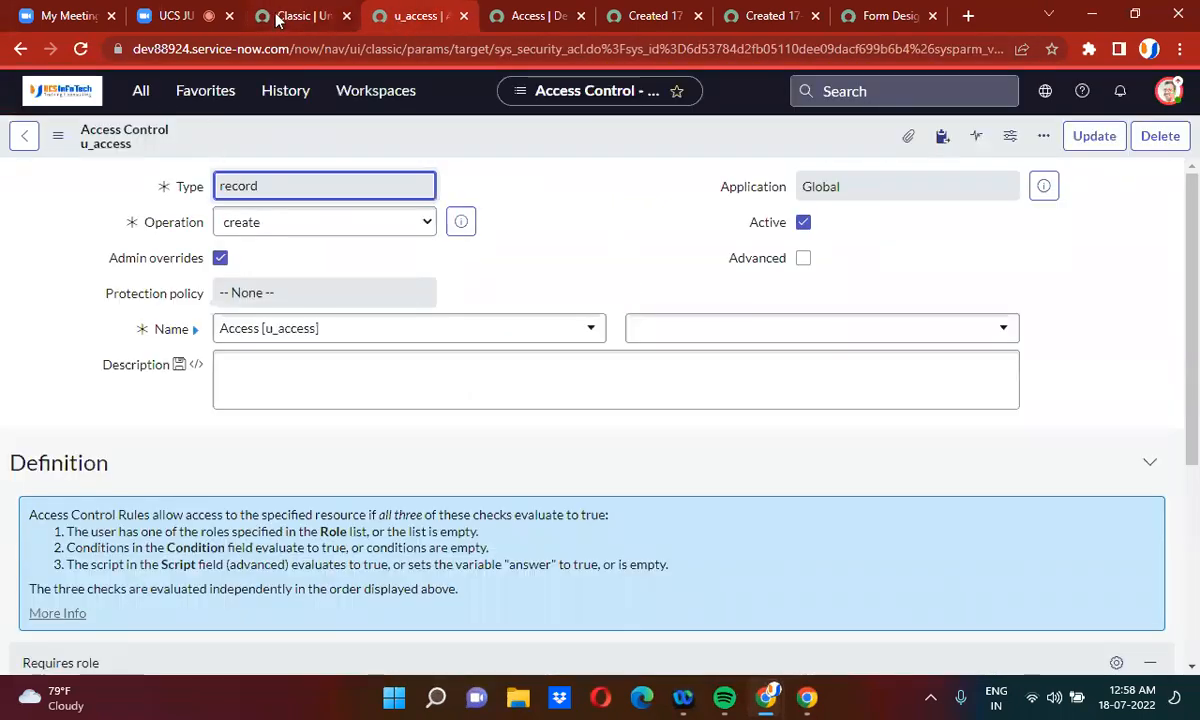
Step: Reload the Access list as the impersonated user, start a new record to test create access, and return to the list
left_click(535, 16)
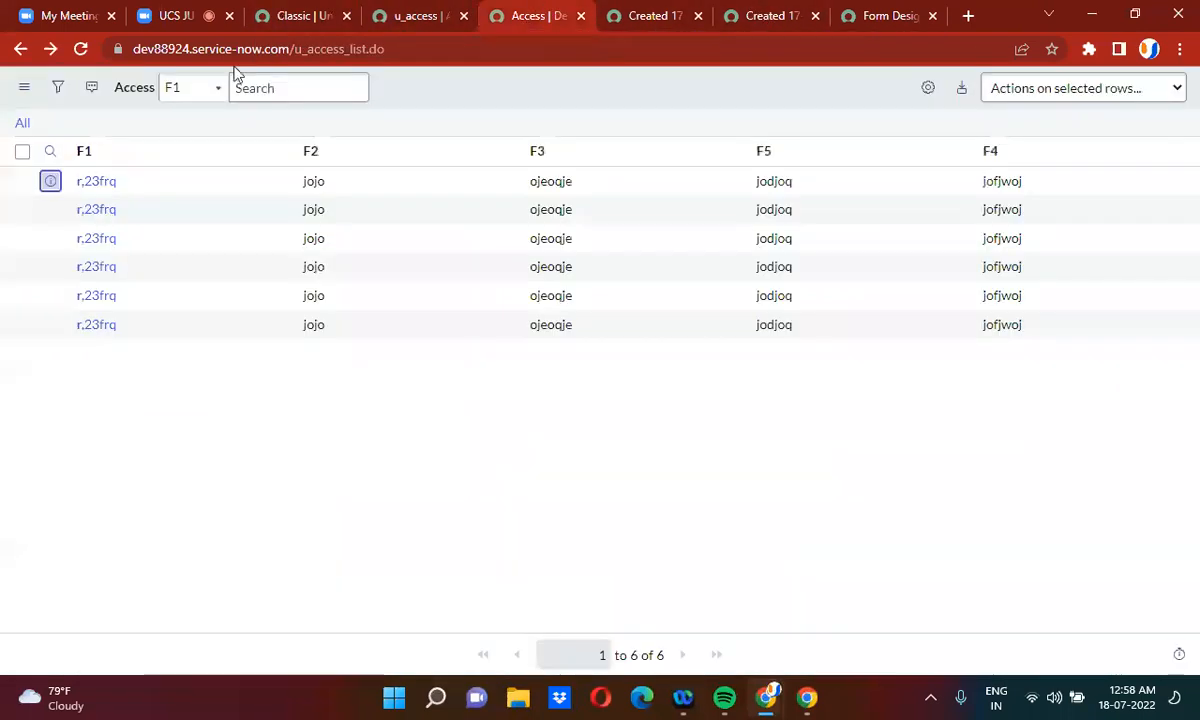
left_click(80, 48)
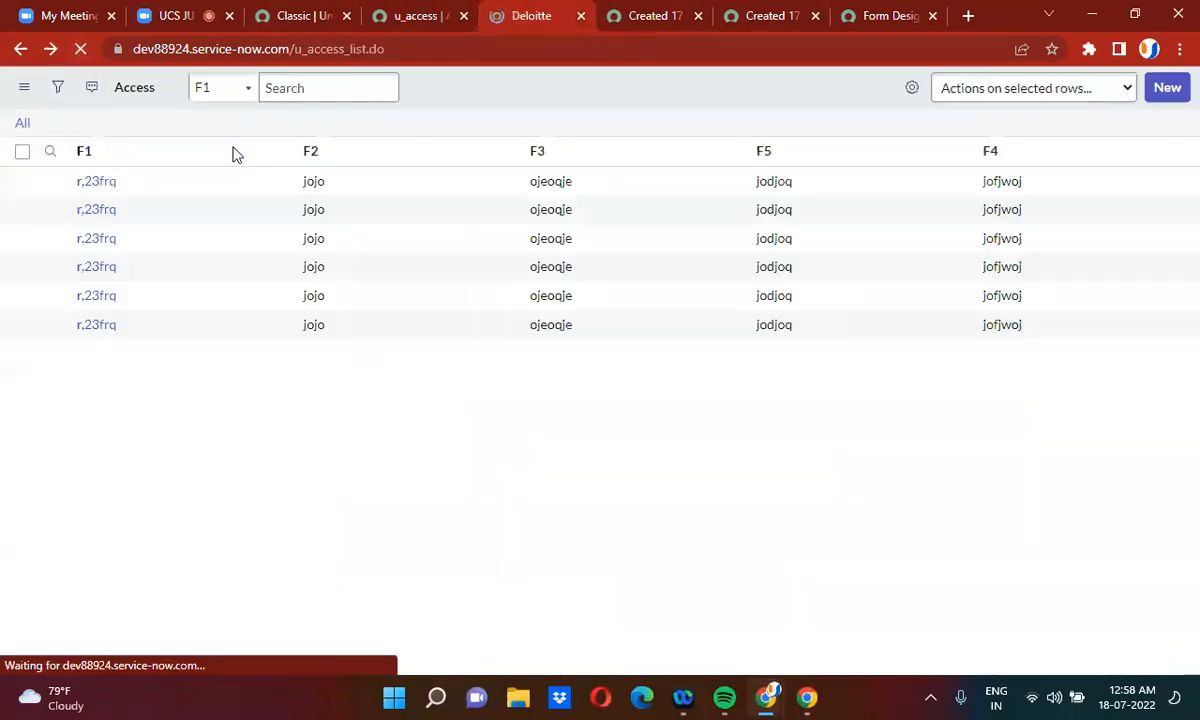
left_click(1165, 88)
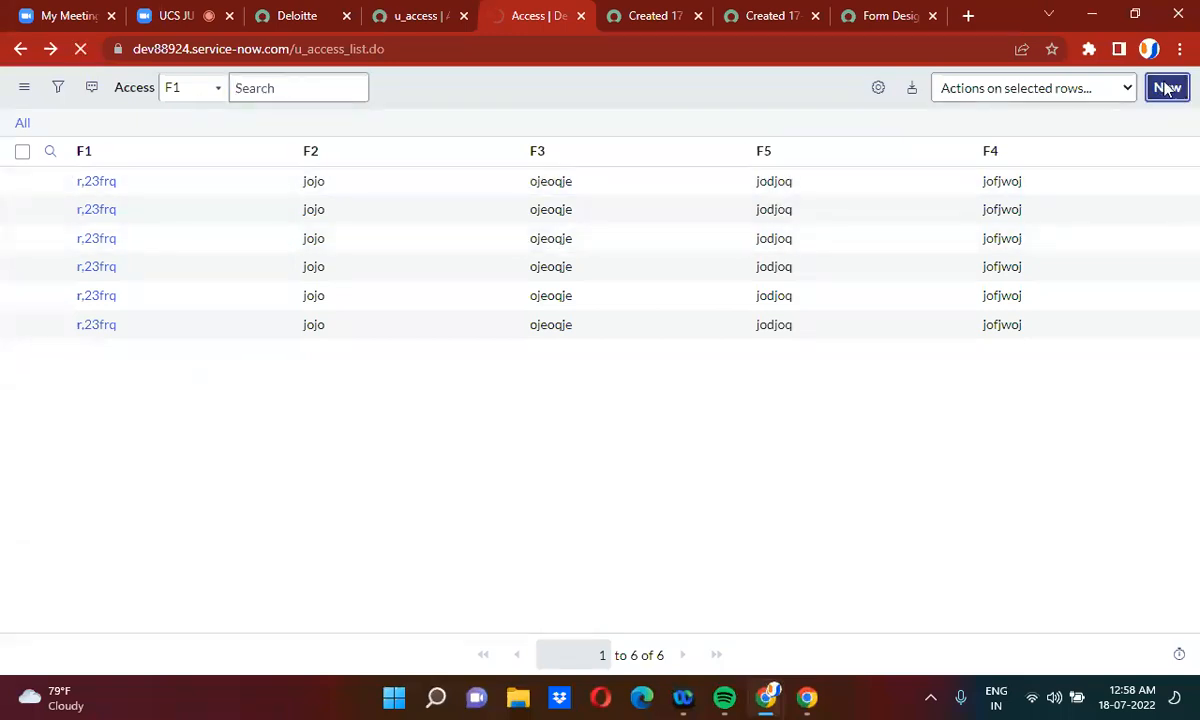
left_click(21, 49)
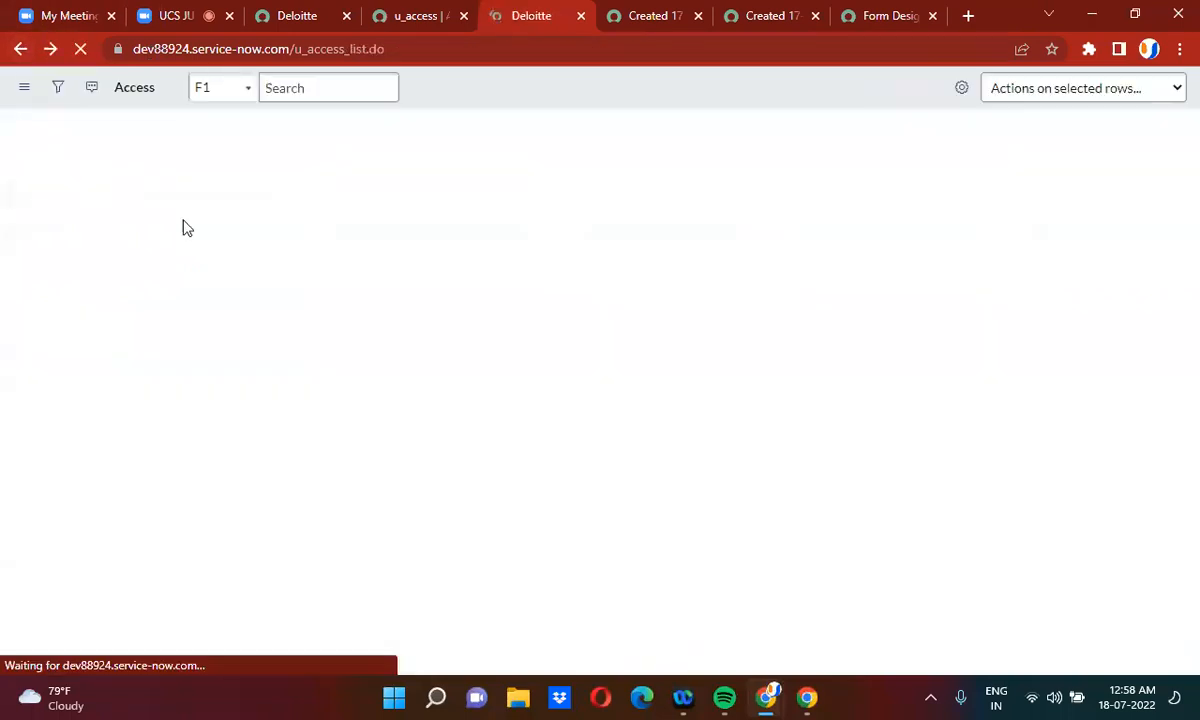
Step: Open the first Access record in a new browser tab and check its fields and available record actions
right_click(52, 183)
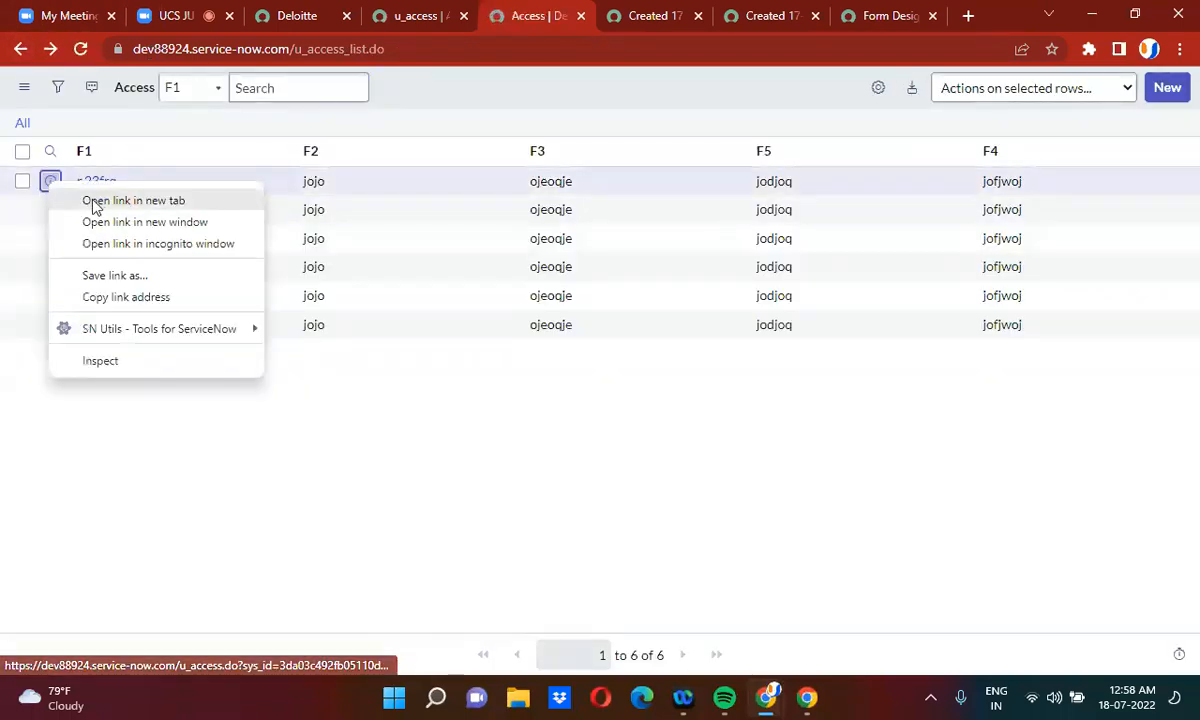
left_click(95, 205)
left_click(655, 18)
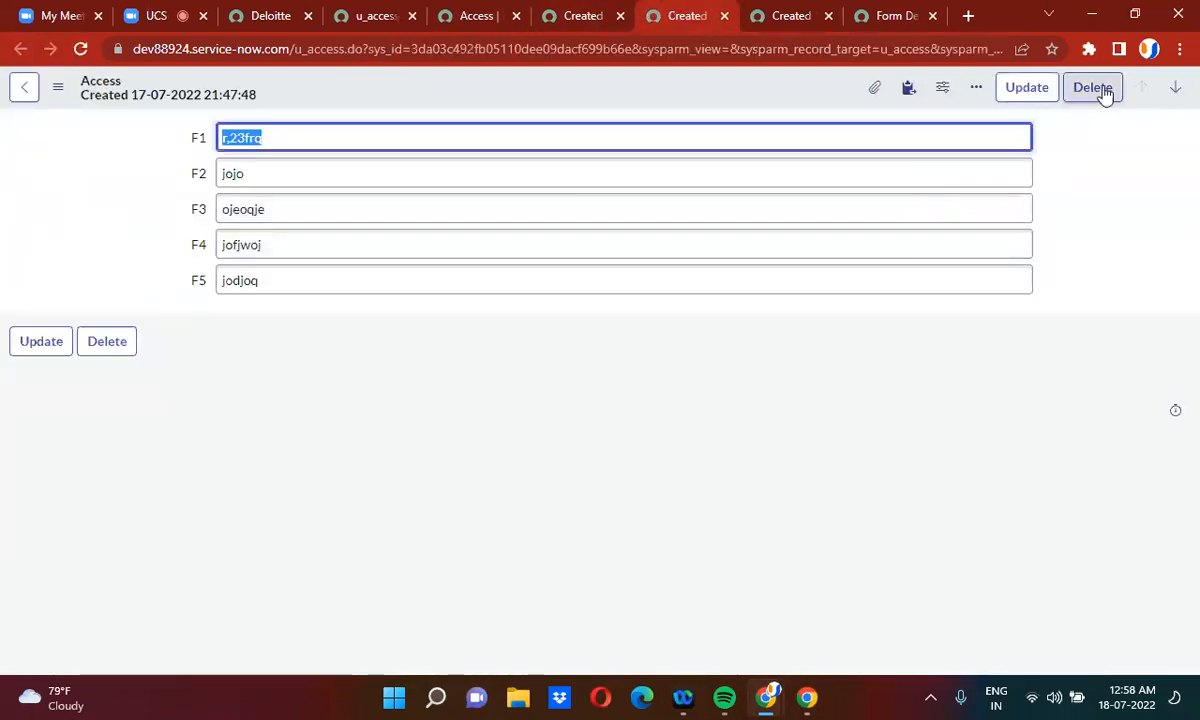
Step: Switch to the Zoom meeting and request to stop its cloud recording
left_click(165, 10)
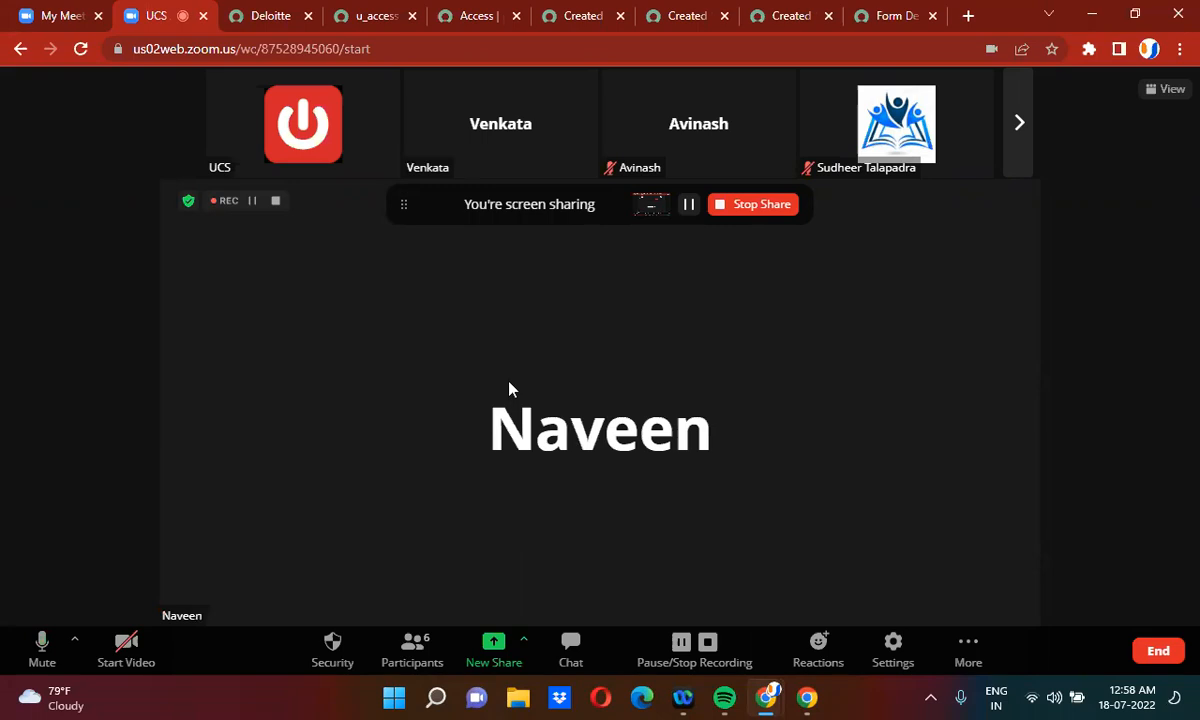
left_click(709, 642)
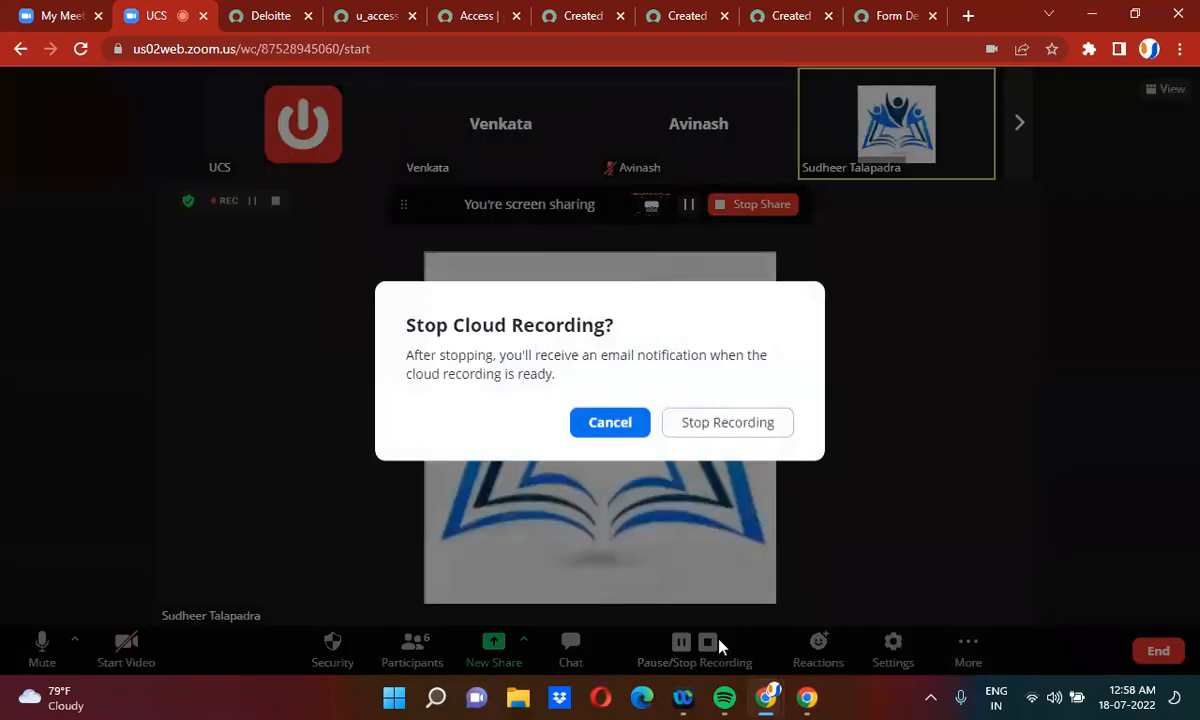